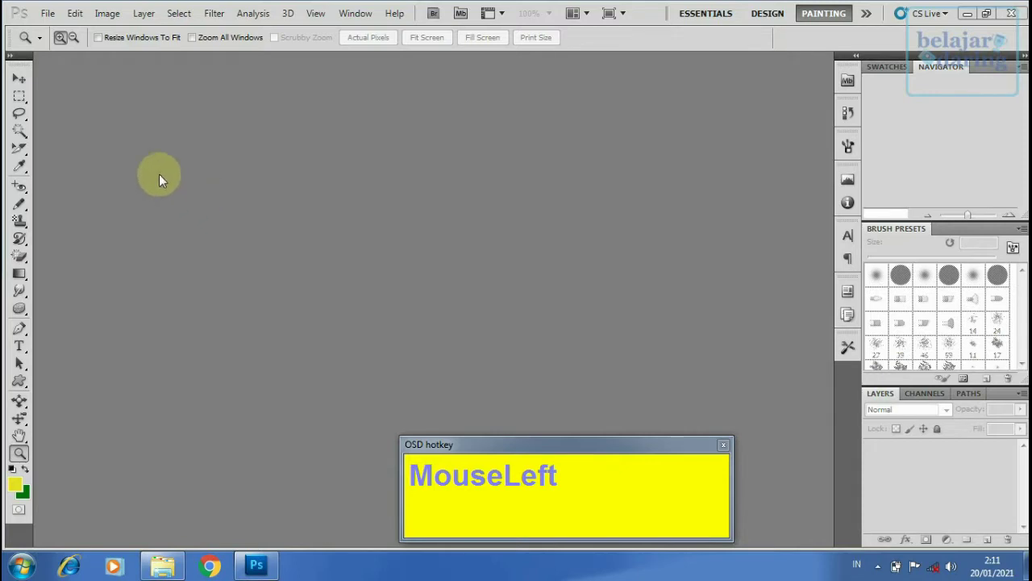
Open the image 5c00bce7cd125-jennie-blackpink_665_374 from My Documents
click(44, 15)
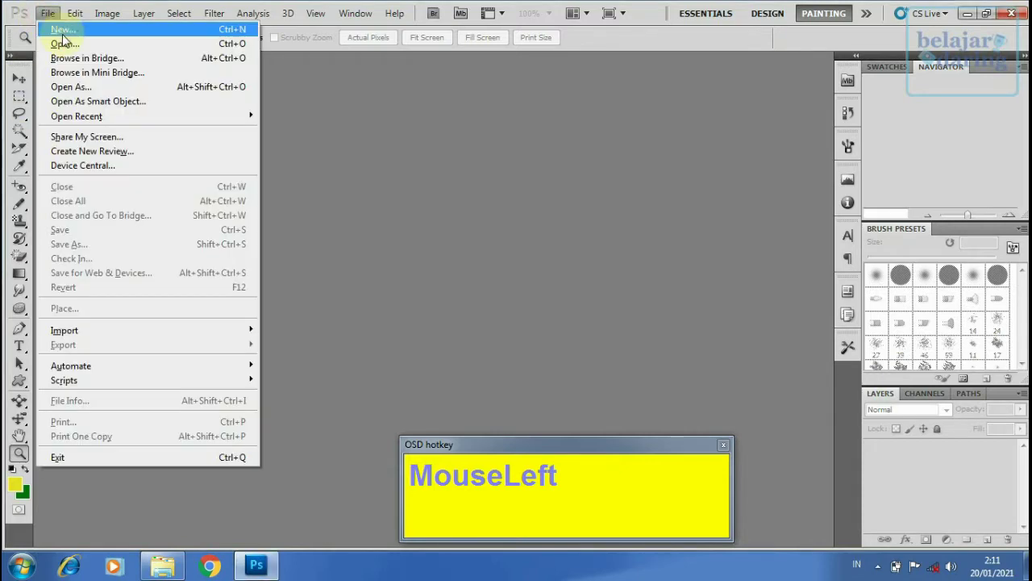
click(63, 45)
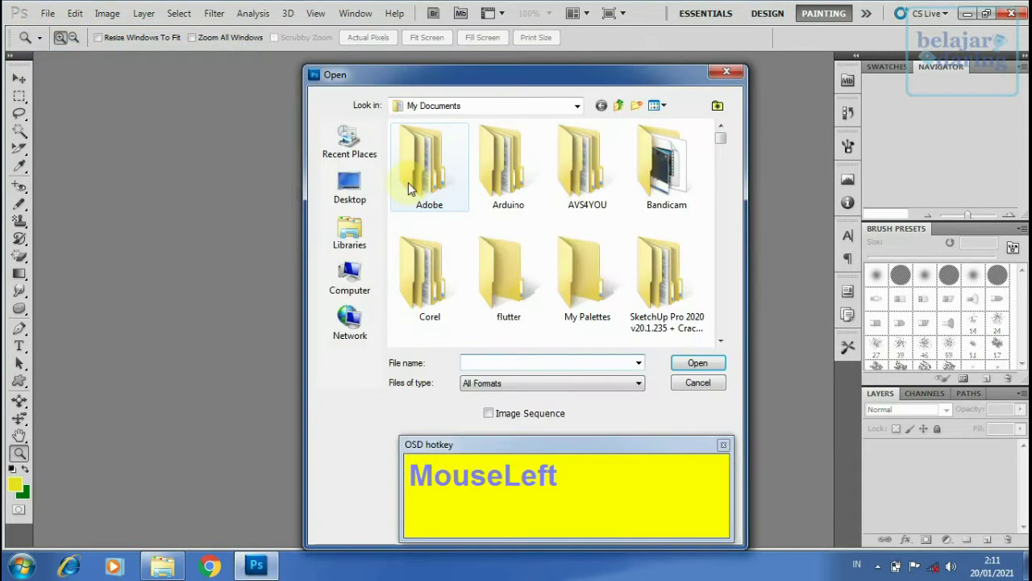
drag(728, 129, 719, 152)
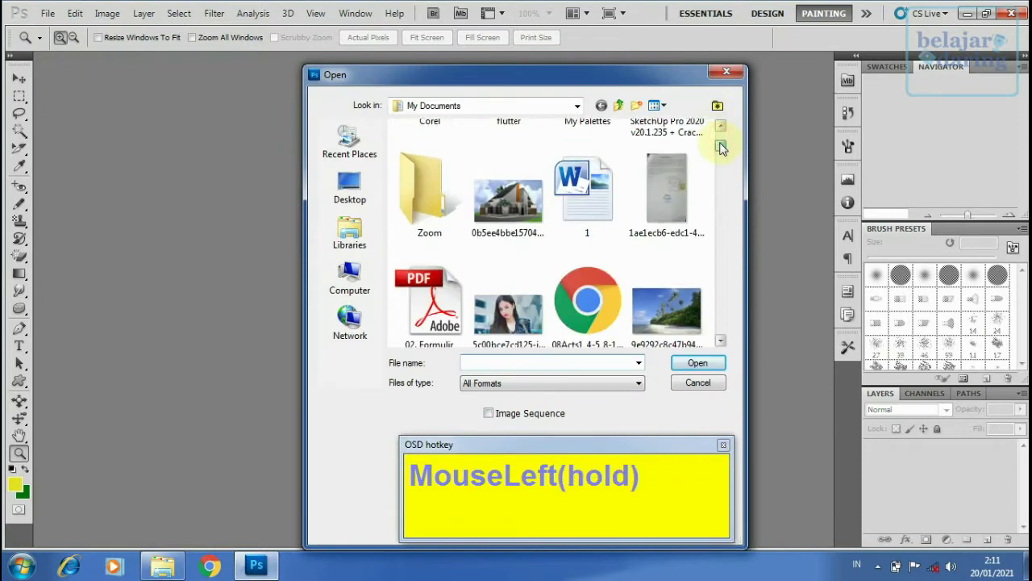
click(509, 319)
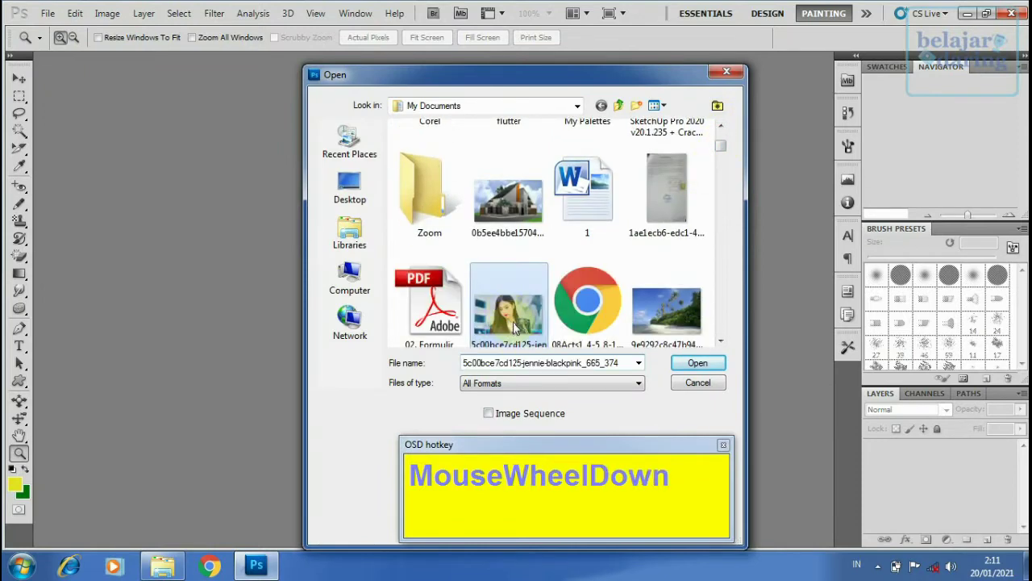
scroll(509, 319, down, 2)
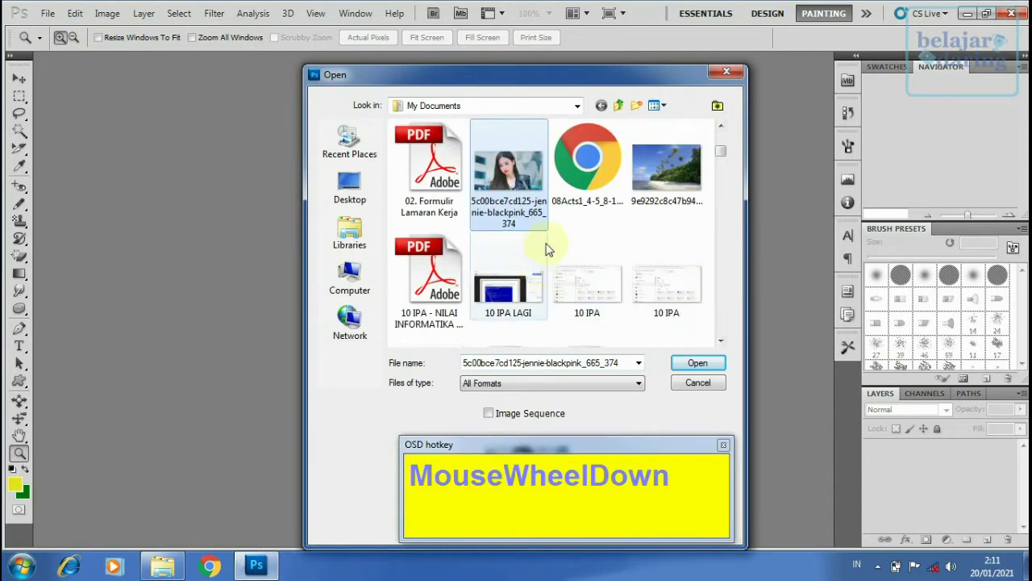
click(508, 187)
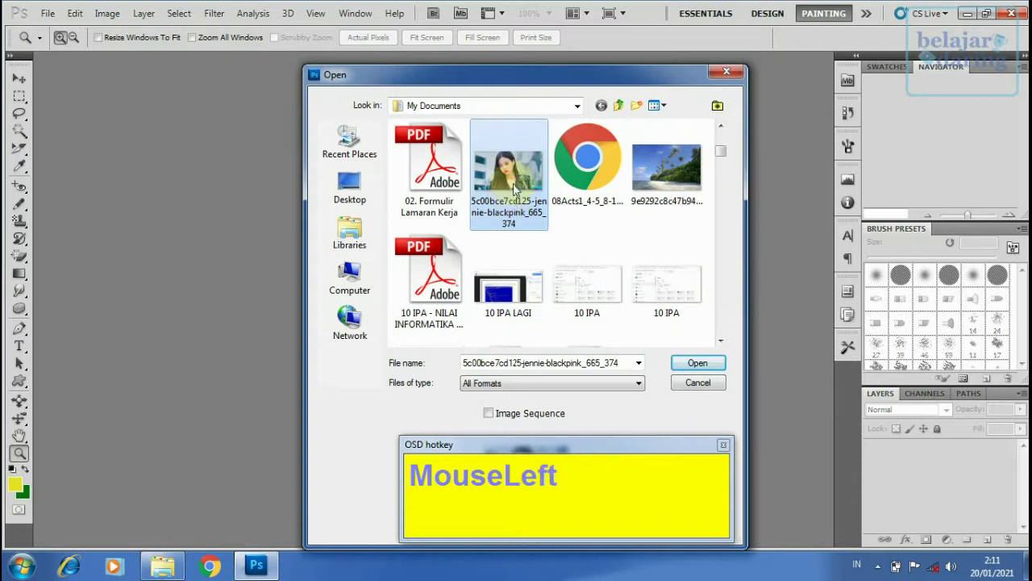
double_click(513, 187)
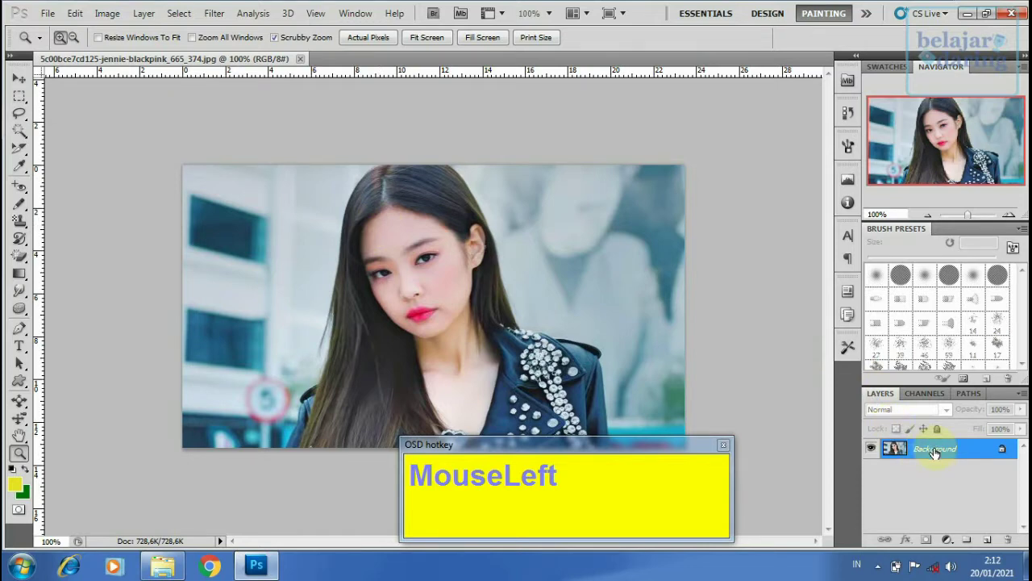
Duplicate the Background layer and hide the original Background layer
key(ctrl)
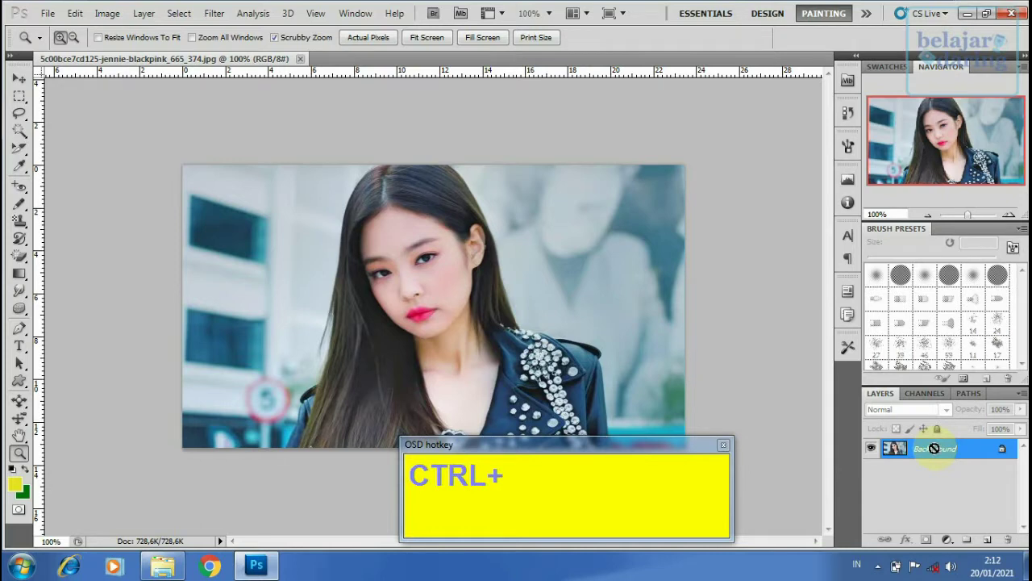
key(ctrl+j)
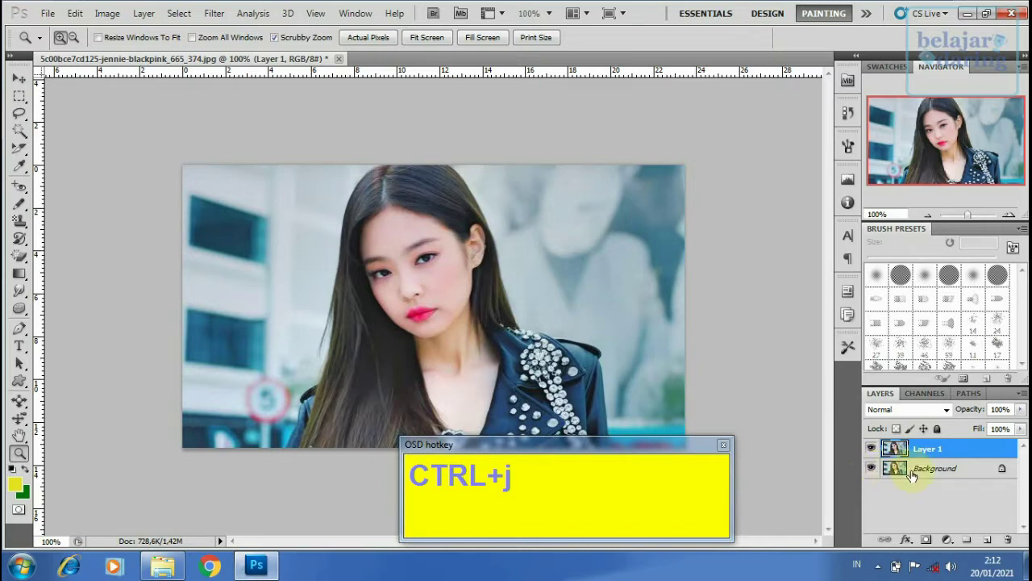
click(873, 471)
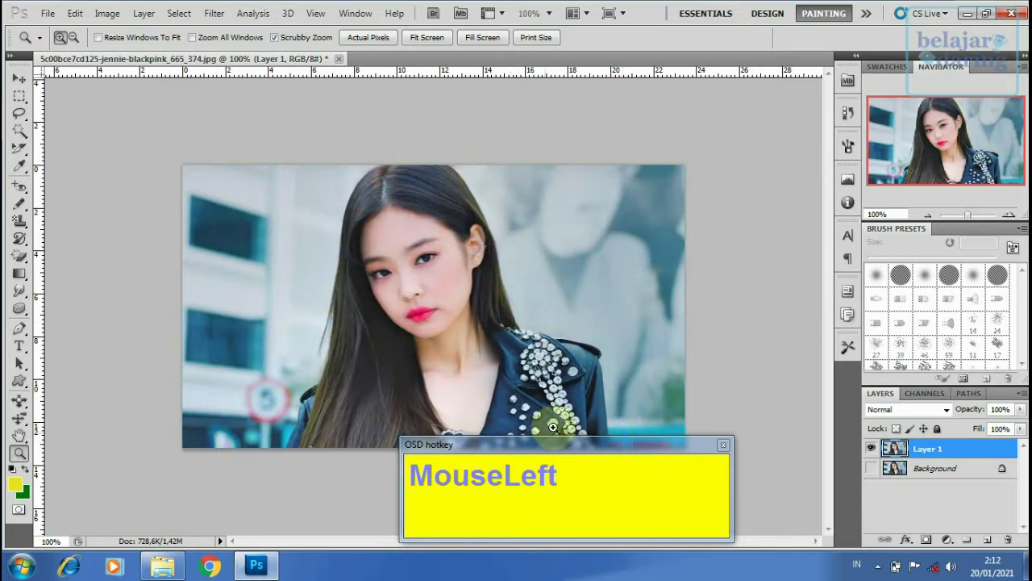
drag(593, 460, 676, 462)
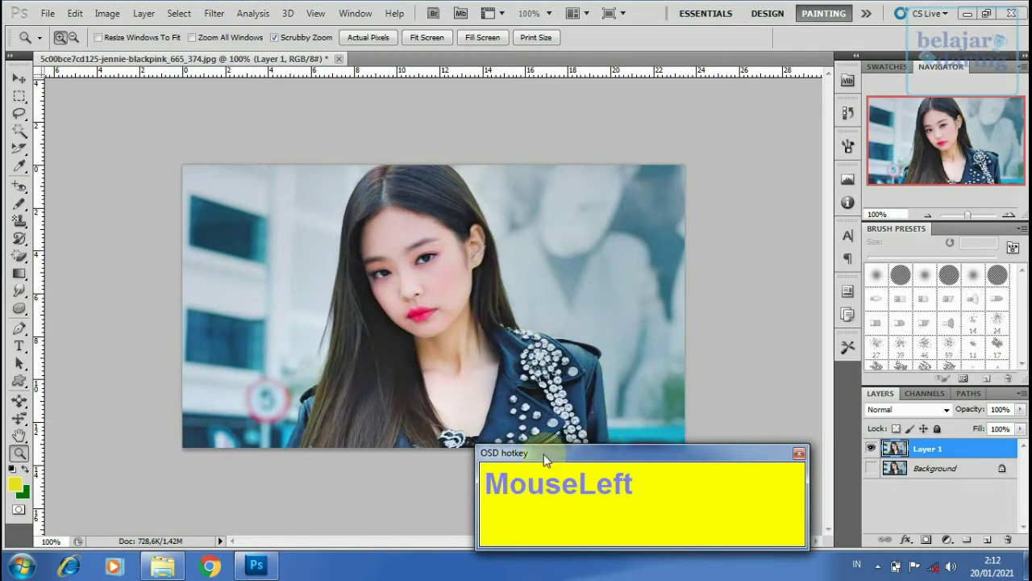
drag(553, 459, 550, 467)
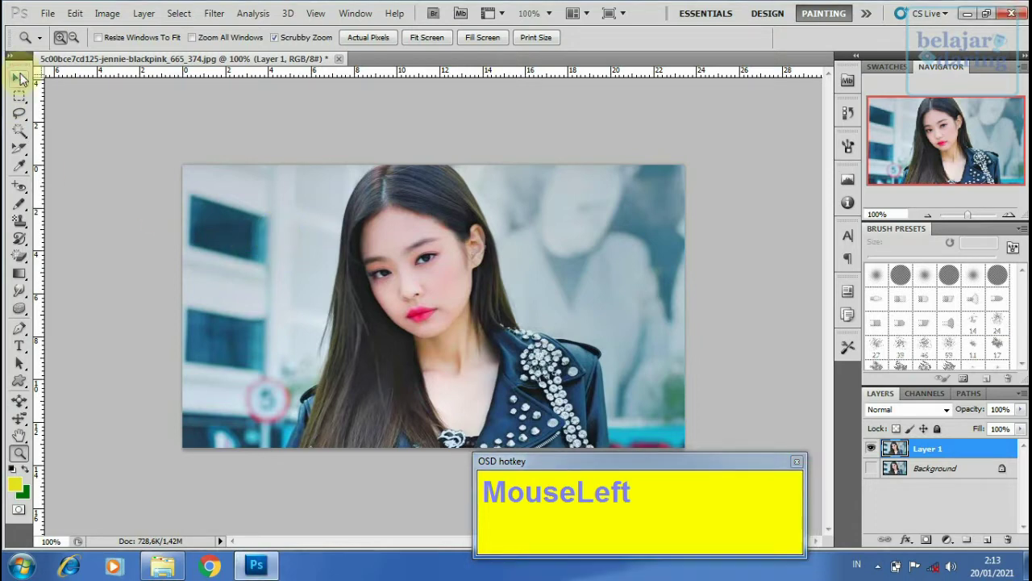
Outline the photo's lower-left background along the jacket shoulder with the Lasso Tool, delete it from Layer 1 and deselect
click(19, 114)
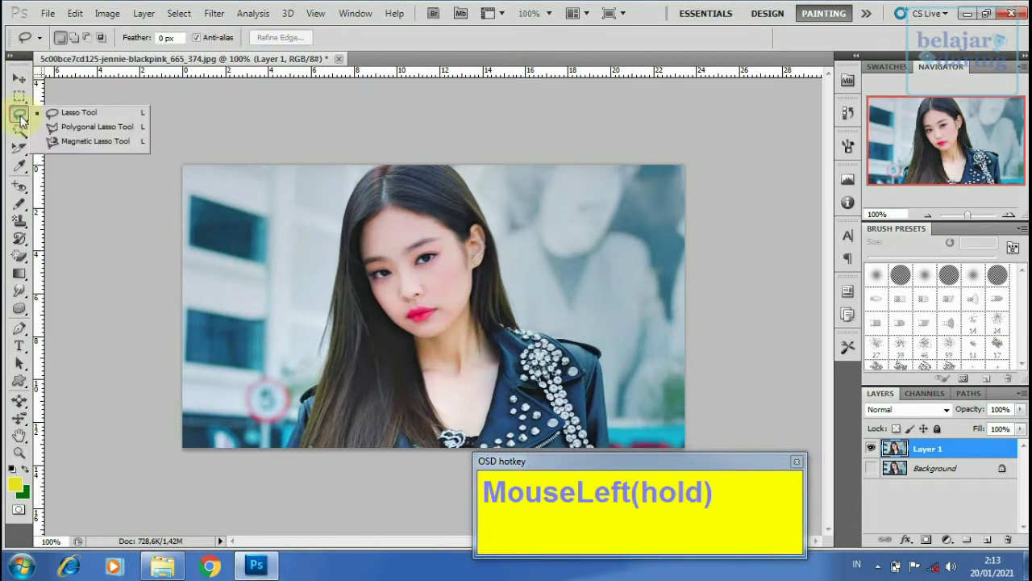
click(66, 118)
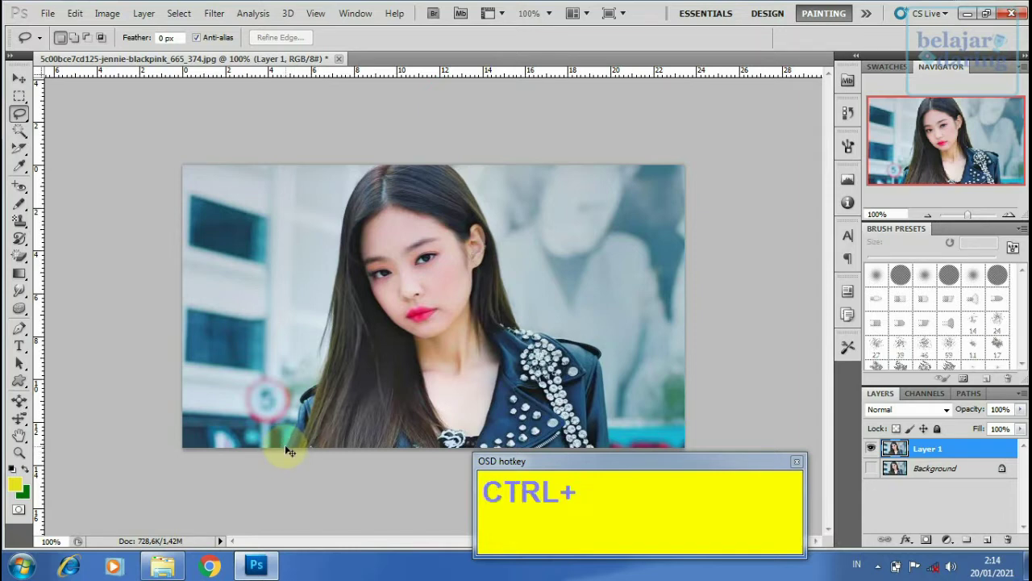
key(ctrl+space)
ctrl+click(295, 429)
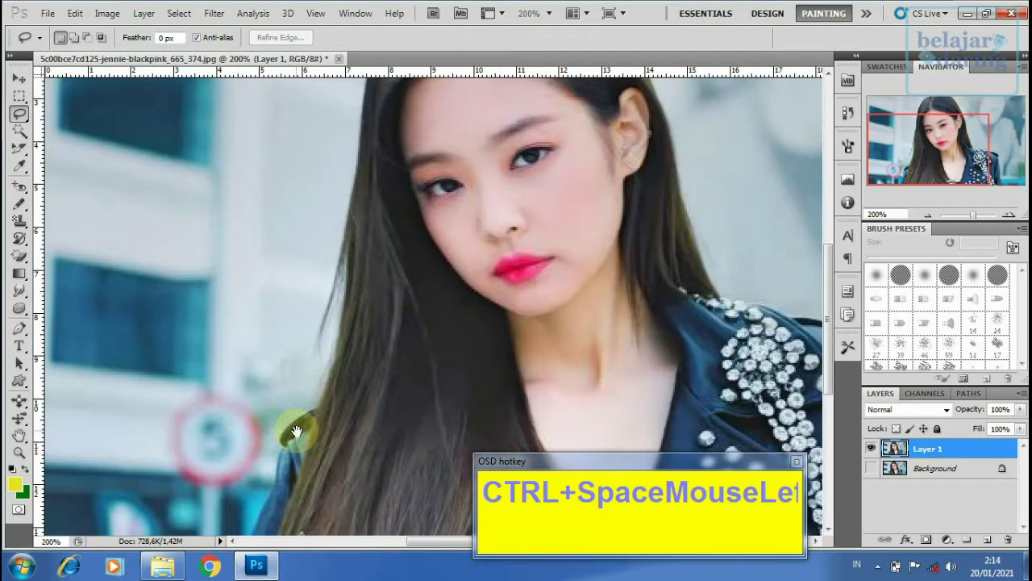
drag(295, 432, 368, 265)
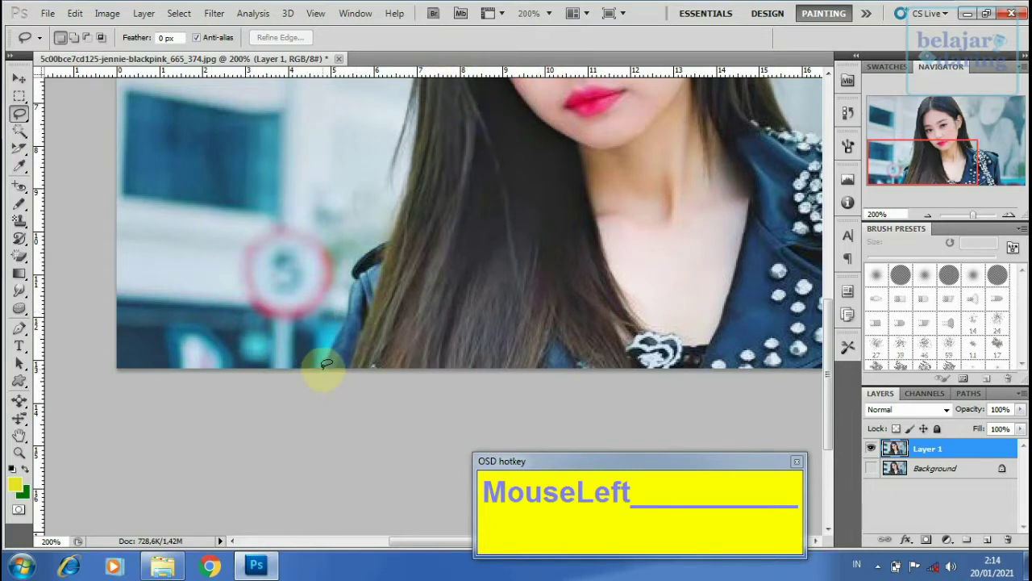
mouse_move(323, 364)
mouse_down()
mouse_move(355, 298)
mouse_move(350, 272)
mouse_move(394, 227)
mouse_move(399, 196)
mouse_move(117, 265)
mouse_move(46, 335)
mouse_move(30, 413)
mouse_move(319, 371)
mouse_move(264, 376)
mouse_up()
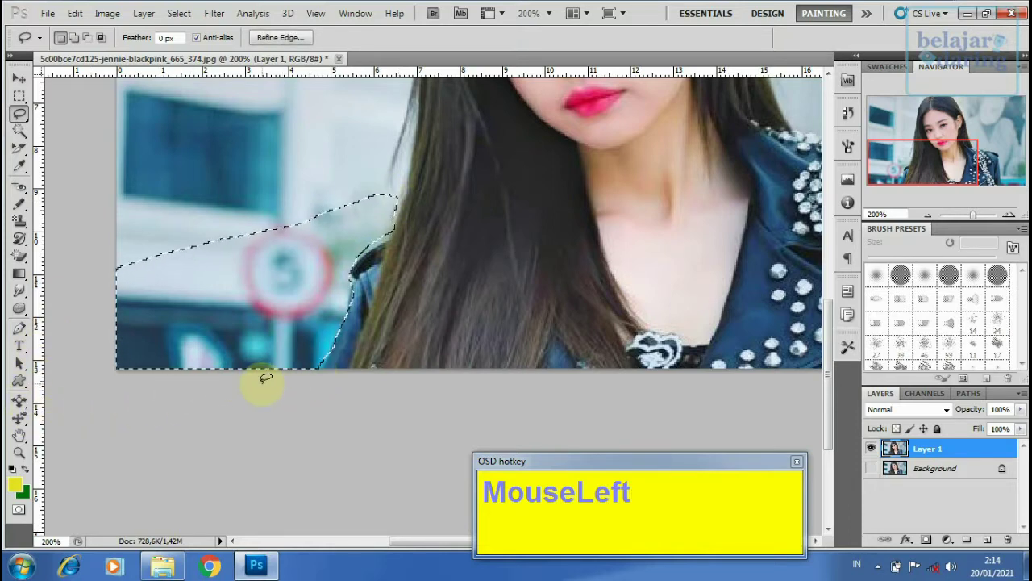
key(Delete)
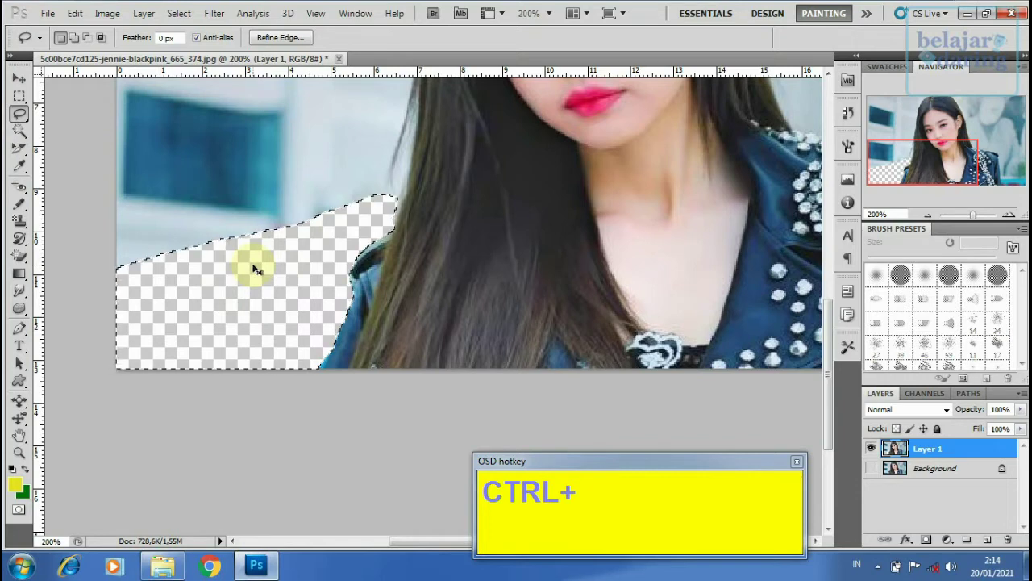
key(ctrl+d)
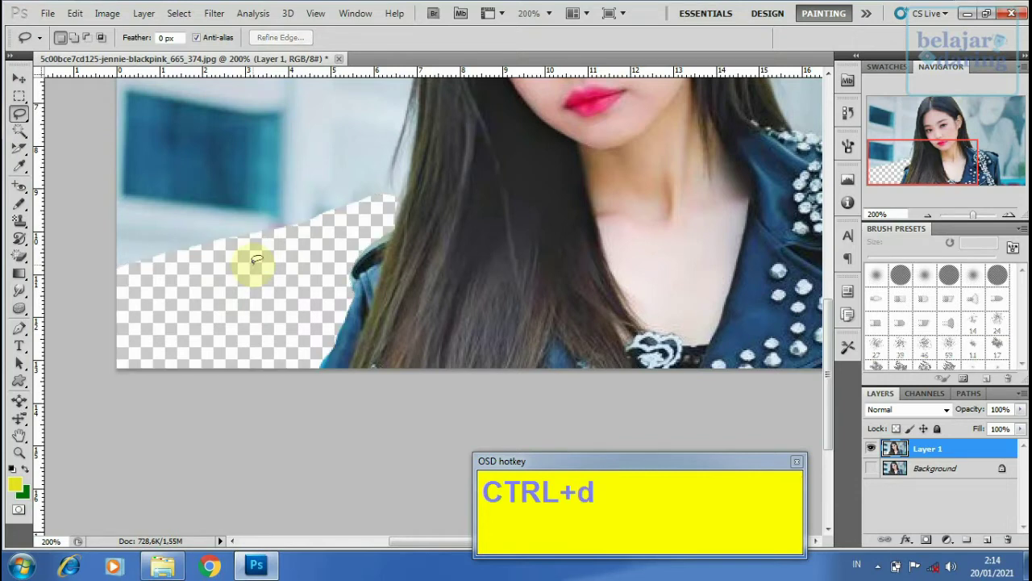
Lasso and delete the narrow strip of background against the hair just above the cleared lower-left area, then deselect
drag(244, 277, 230, 396)
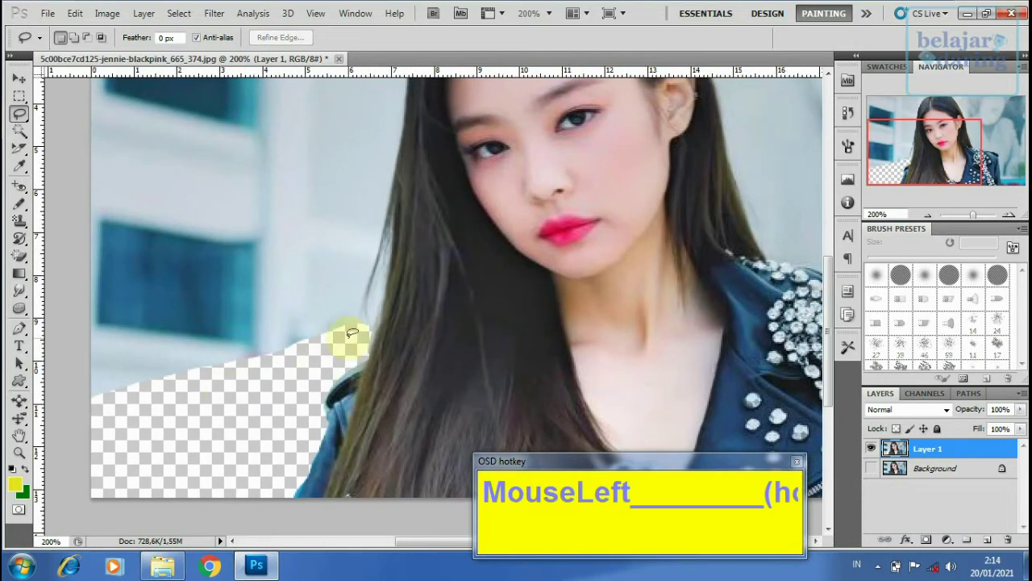
mouse_move(371, 339)
mouse_down()
mouse_move(393, 275)
mouse_move(376, 283)
mouse_up()
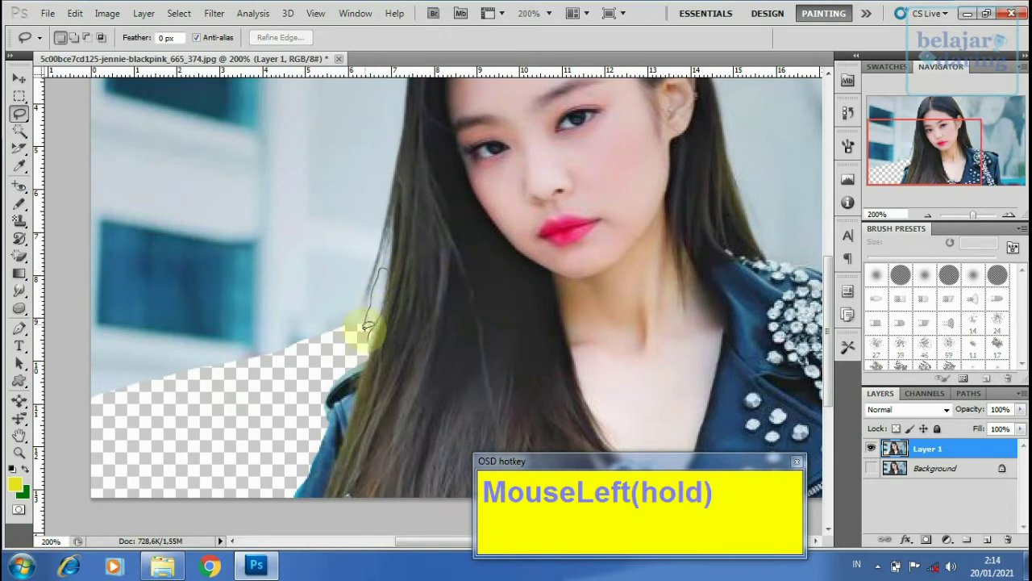
drag(367, 339, 354, 325)
key(Delete)
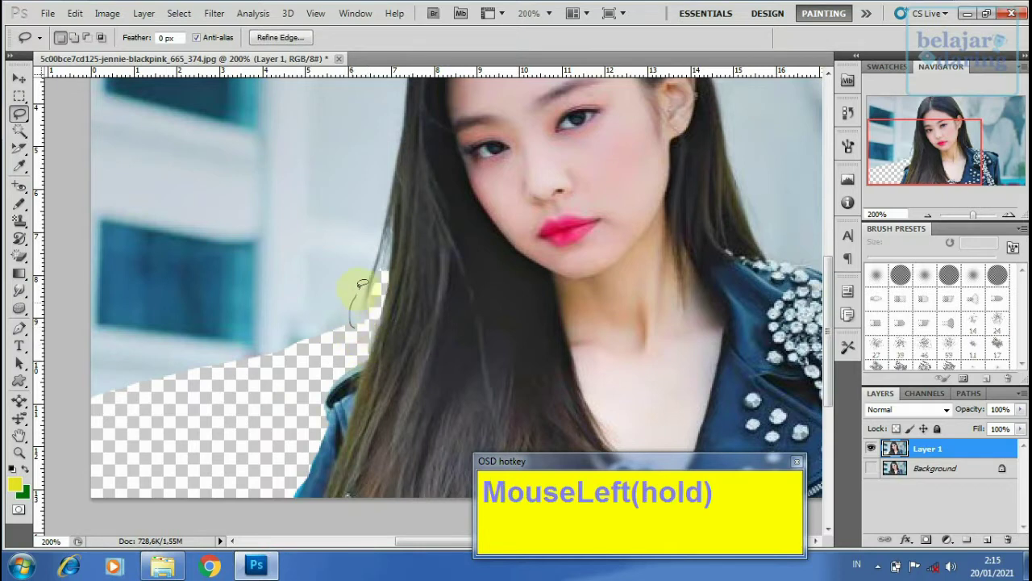
drag(364, 277, 365, 339)
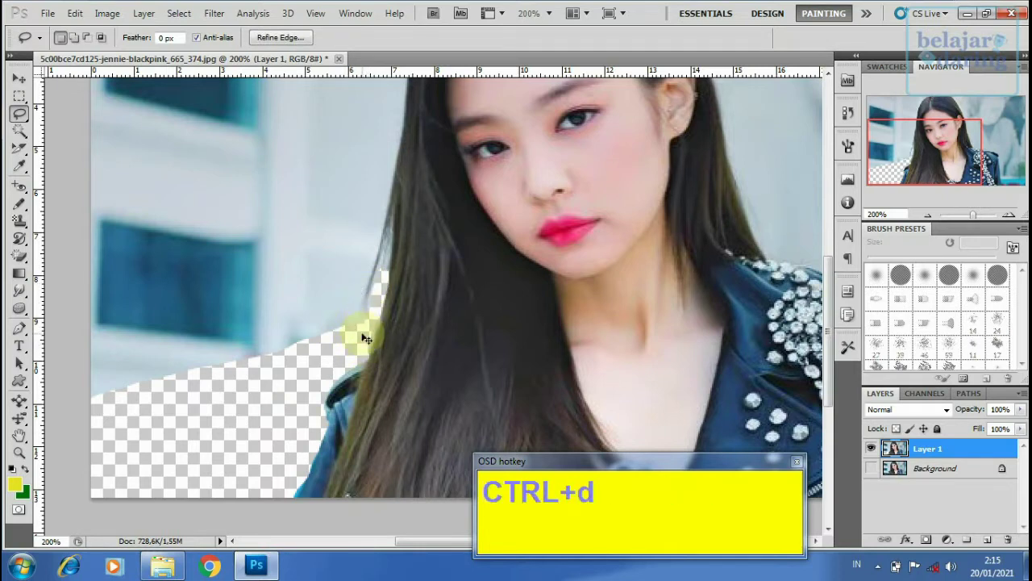
key(ctrl+d)
Lasso the middle-left background along the outer edge of the hair, delete it and clear the selection
drag(374, 300, 364, 294)
mouse_move(379, 258)
mouse_down()
mouse_move(404, 120)
mouse_move(395, 106)
mouse_move(368, 105)
mouse_move(117, 185)
mouse_move(53, 235)
mouse_move(49, 322)
mouse_up()
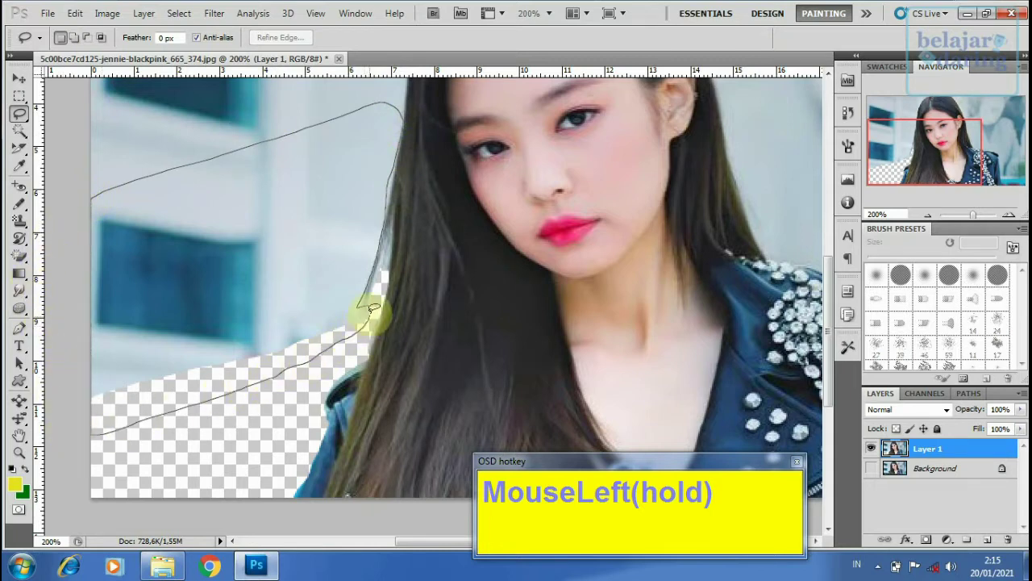
drag(374, 303, 367, 307)
key(Delete)
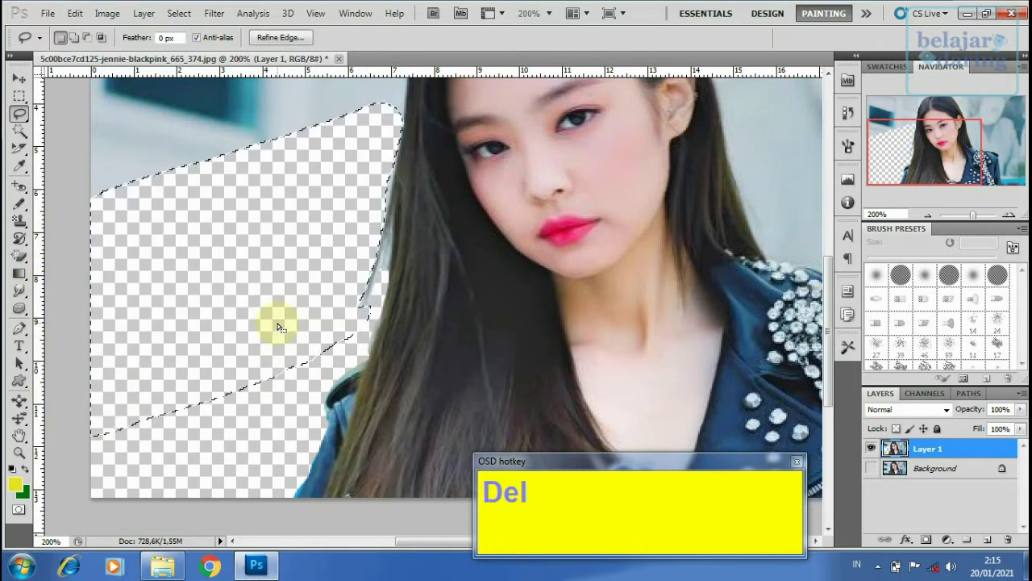
drag(293, 269, 282, 390)
key(ctrl+d)
Lasso the photo's upper-left background around the side of the head, delete it and clear the selection
drag(283, 350, 282, 410)
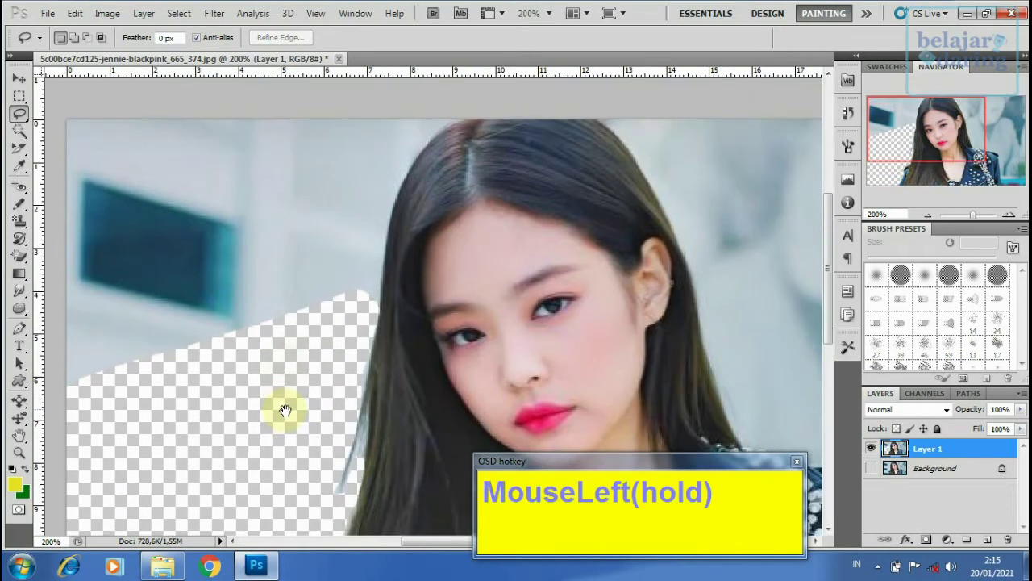
mouse_move(365, 329)
mouse_down()
mouse_move(382, 313)
mouse_move(374, 307)
mouse_move(396, 193)
mouse_move(450, 113)
mouse_move(98, 148)
mouse_up()
mouse_move(58, 88)
mouse_down()
mouse_move(20, 275)
mouse_move(23, 447)
mouse_move(323, 317)
mouse_move(371, 313)
mouse_move(334, 327)
mouse_up()
key(Delete)
drag(322, 155, 323, 86)
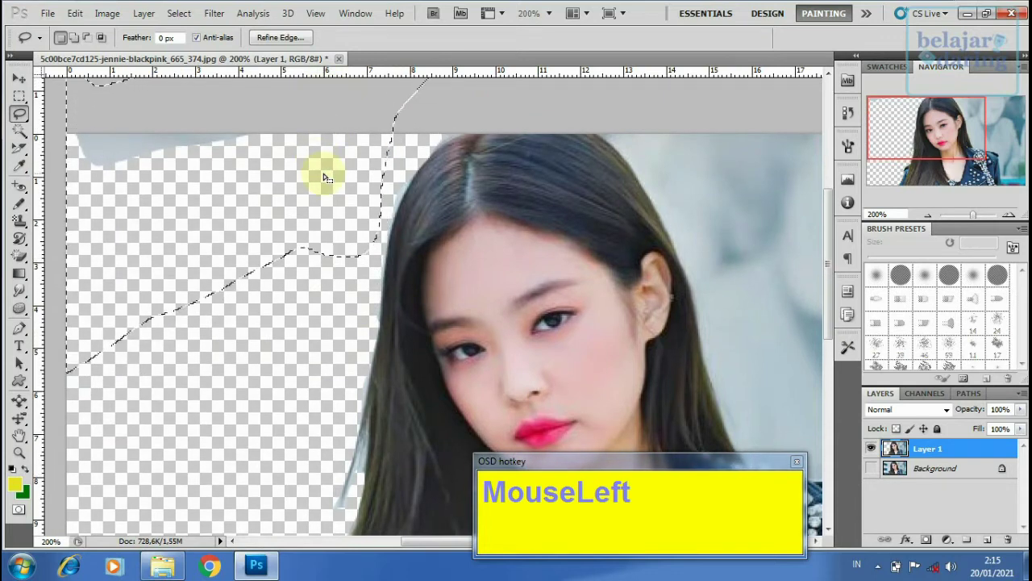
key(ctrl+d)
Lasso the leftover background fragment in the photo's top-left corner, delete it and deselect
click(342, 171)
mouse_move(341, 138)
mouse_down()
mouse_move(294, 81)
mouse_move(207, 84)
mouse_up()
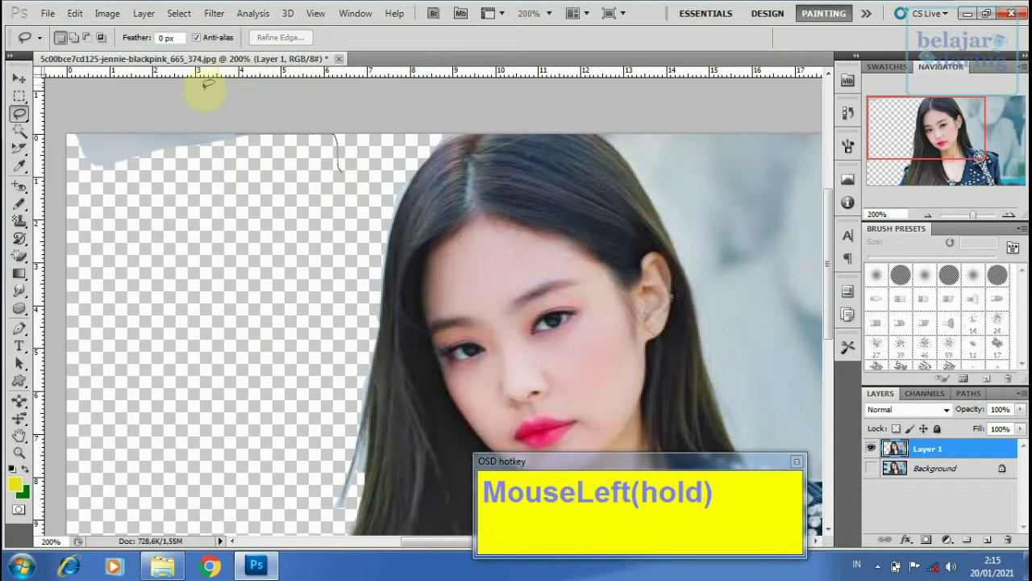
mouse_move(105, 113)
mouse_down()
mouse_move(66, 194)
mouse_move(271, 166)
mouse_up()
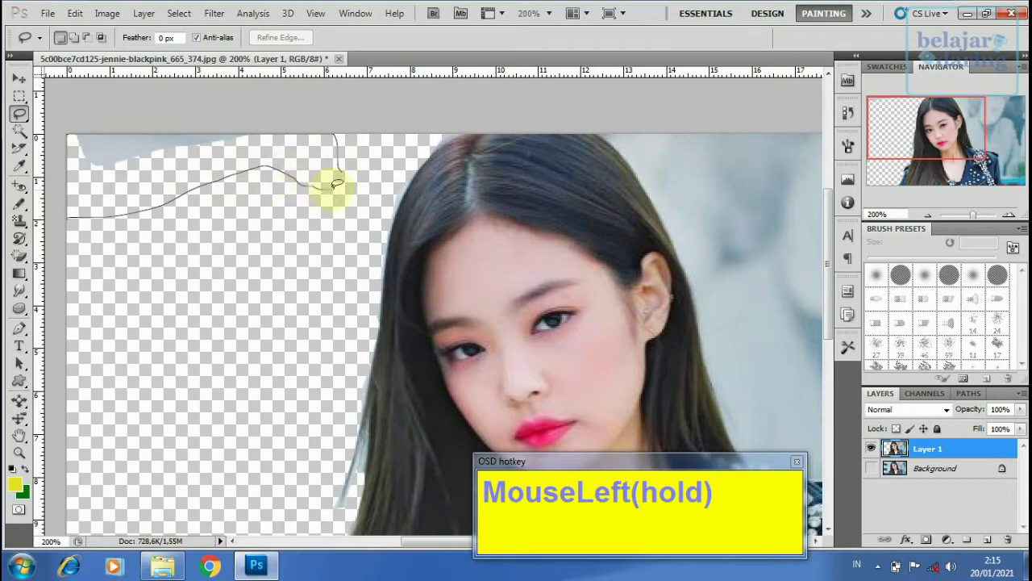
drag(347, 179, 355, 165)
key(Delete)
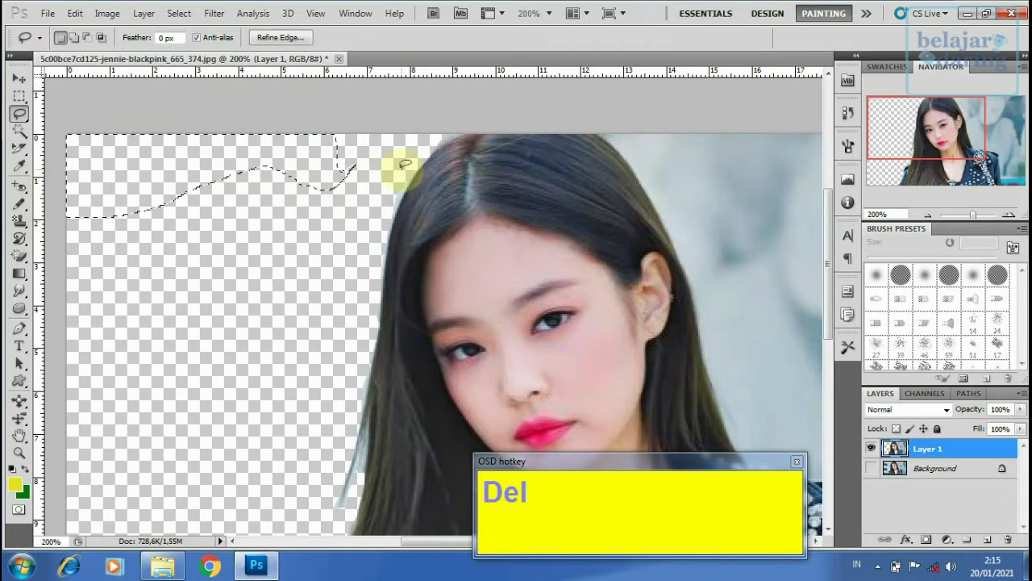
key(ctrl+d)
Lasso the photo's upper-right background along the head down to the ear, delete it and deselect
mouse_move(379, 231)
mouse_down()
mouse_move(201, 224)
mouse_move(150, 203)
mouse_up()
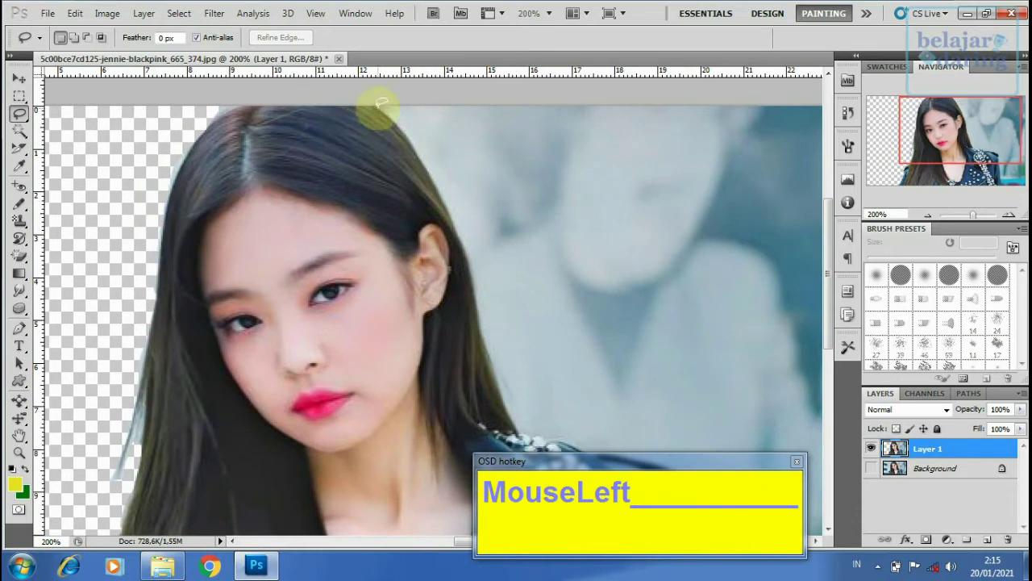
drag(377, 102, 395, 109)
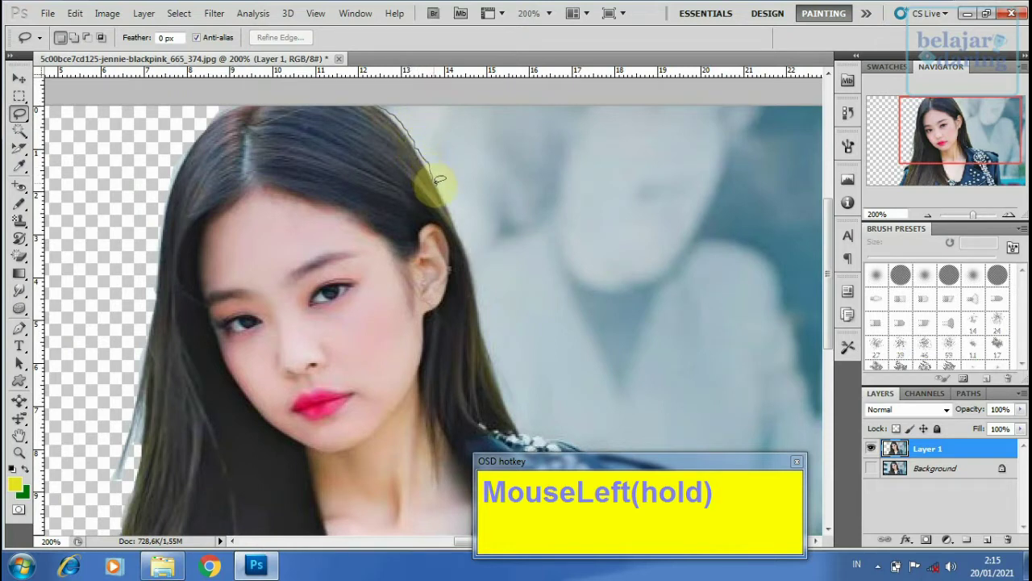
drag(439, 179, 444, 194)
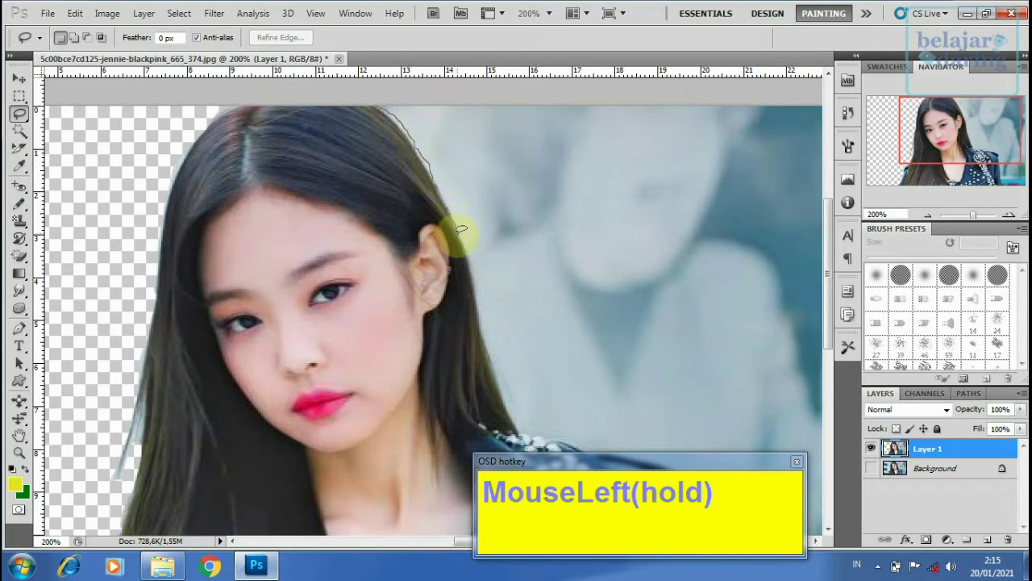
mouse_move(470, 242)
mouse_down()
mouse_move(578, 228)
mouse_move(655, 239)
mouse_move(723, 222)
mouse_move(795, 252)
mouse_move(924, 271)
mouse_move(971, 193)
mouse_move(862, 18)
mouse_move(577, 32)
mouse_move(379, 101)
mouse_up()
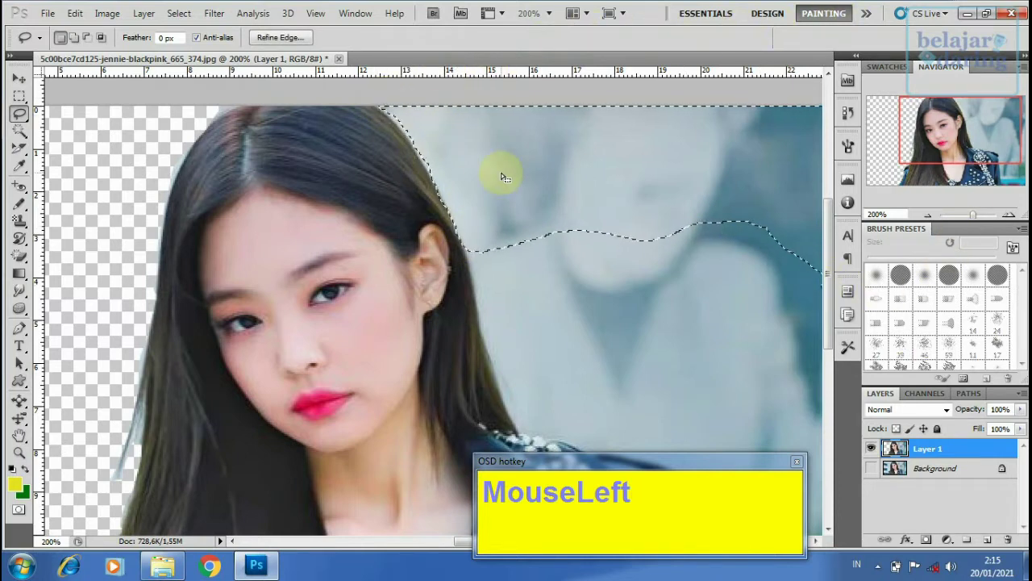
key(Delete)
key(ctrl+d)
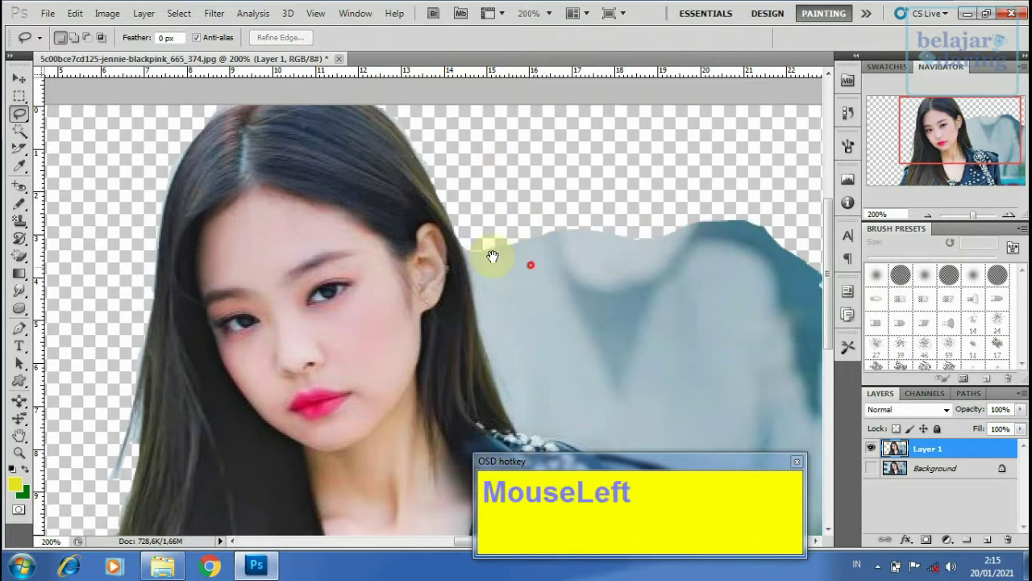
mouse_move(491, 249)
mouse_down()
mouse_move(308, 240)
mouse_move(227, 194)
mouse_move(237, 269)
mouse_up()
key(ctrl+d)
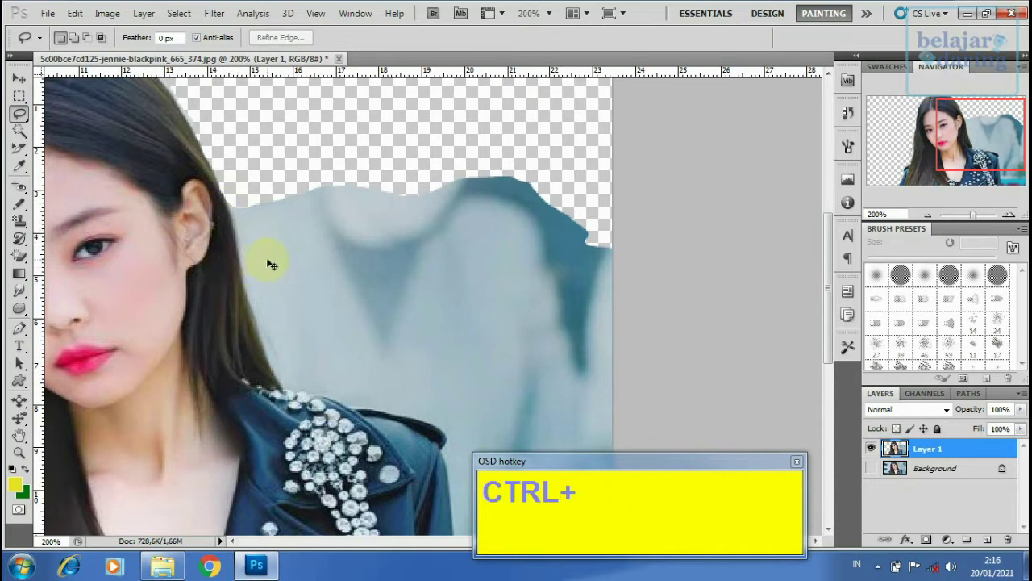
ctrl+space+click(265, 256)
ctrl+space+click(265, 256)
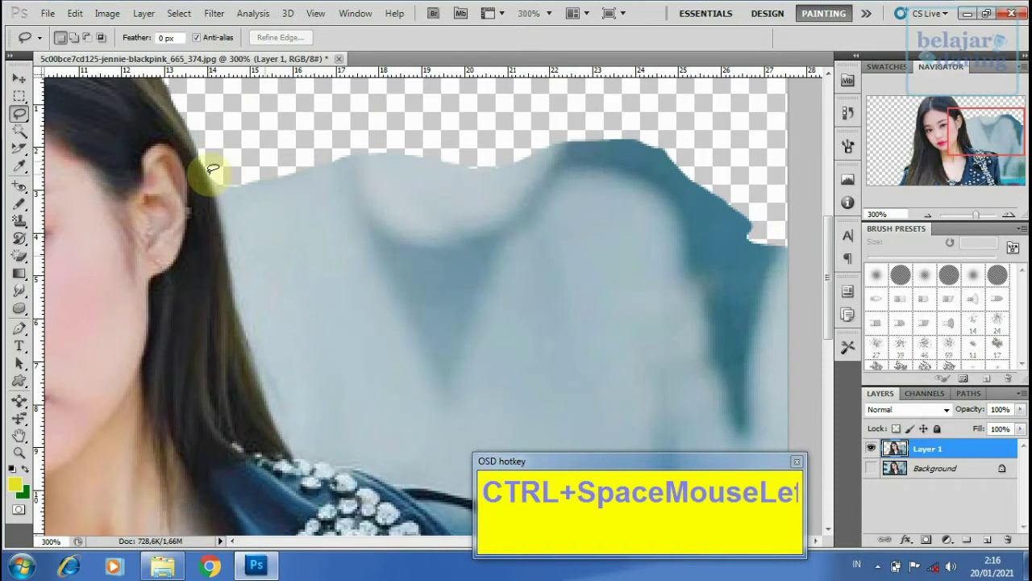
drag(212, 170, 217, 180)
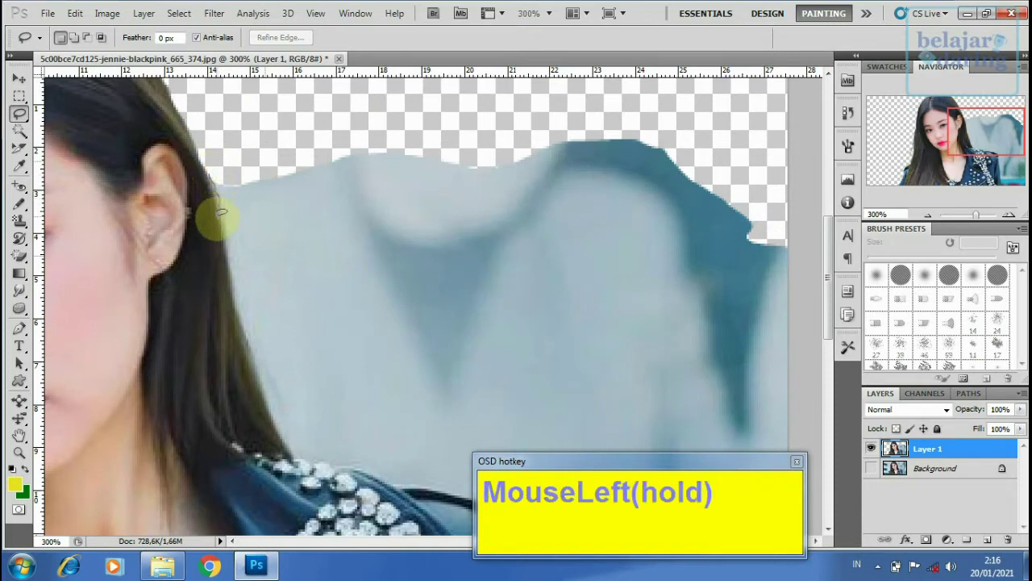
drag(219, 226, 226, 265)
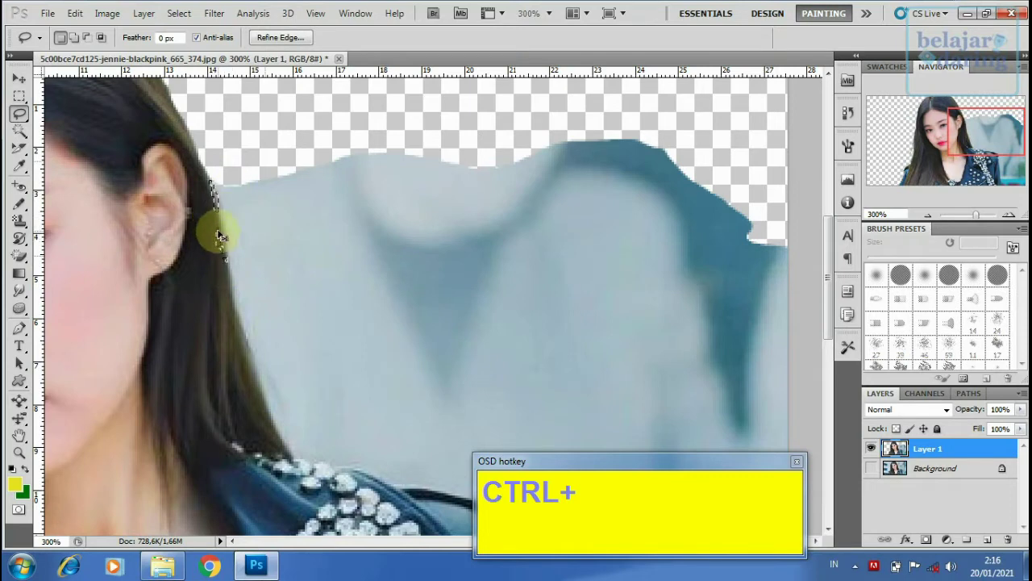
key(ctrl+d)
Lasso the upper part of the remaining right-hand background, following the hair edge below the ear, delete it and deselect
drag(215, 175, 222, 209)
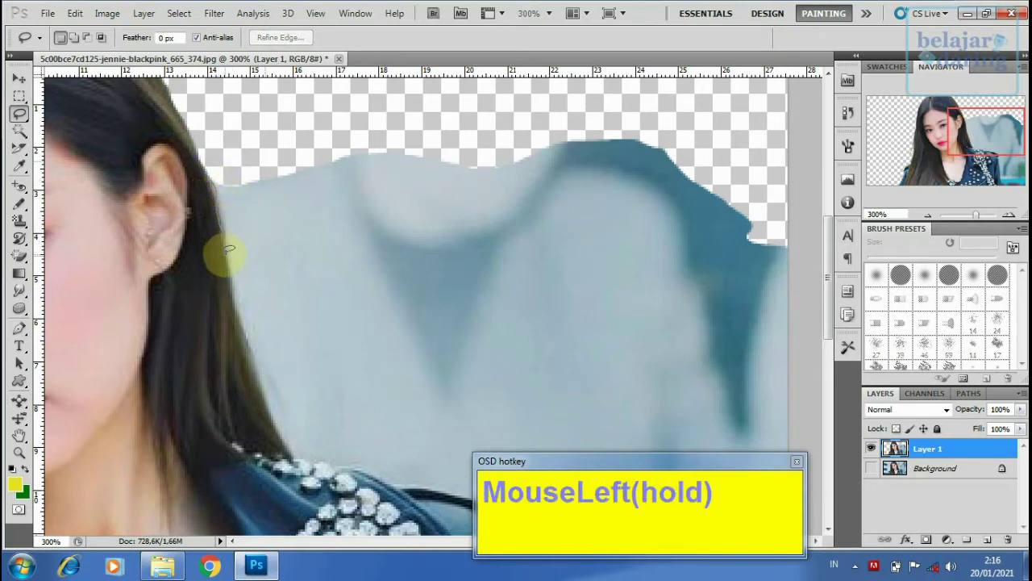
mouse_move(229, 251)
mouse_down()
mouse_move(233, 291)
mouse_move(251, 308)
mouse_move(623, 338)
mouse_move(773, 340)
mouse_move(813, 286)
mouse_up()
mouse_move(639, 95)
mouse_down()
mouse_move(469, 82)
mouse_move(270, 179)
mouse_move(216, 179)
mouse_up()
key(Delete)
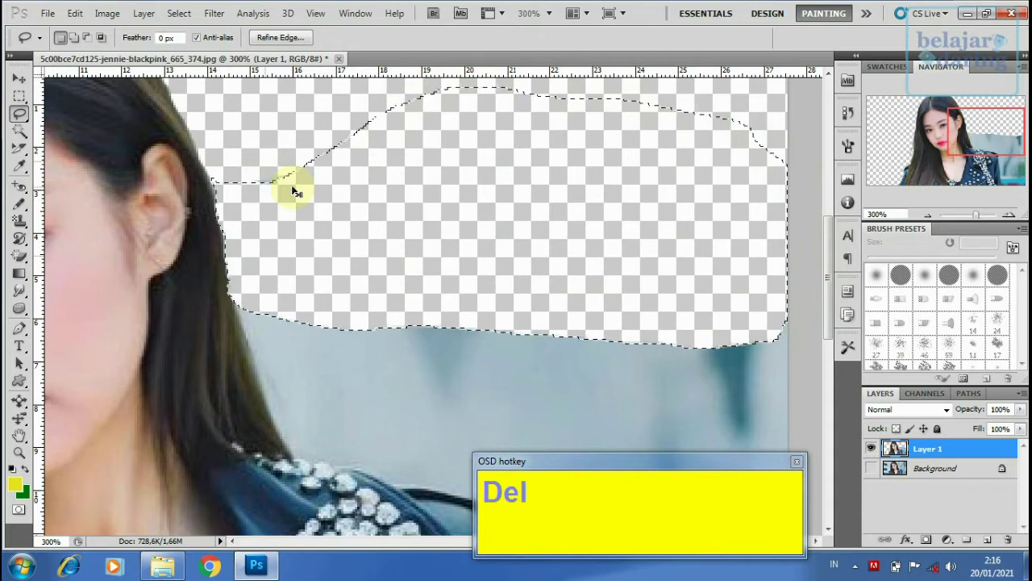
key(ctrl+d)
Lasso the faint leftover background fragment beside the ear, delete it and deselect
mouse_move(296, 151)
mouse_down()
mouse_move(242, 154)
mouse_move(219, 196)
mouse_move(237, 203)
mouse_move(281, 190)
mouse_up()
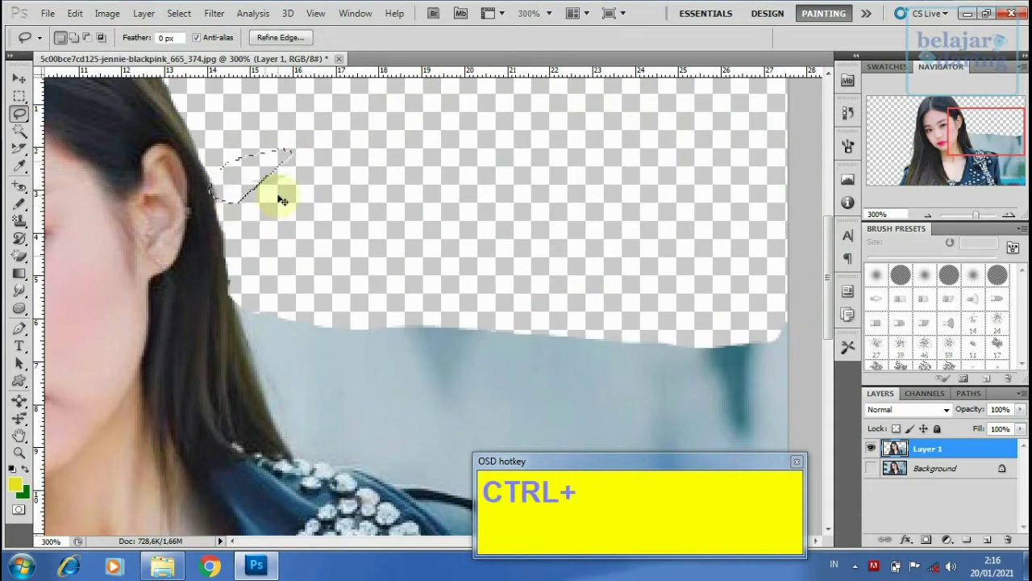
key(ctrl+d)
drag(322, 151, 240, 165)
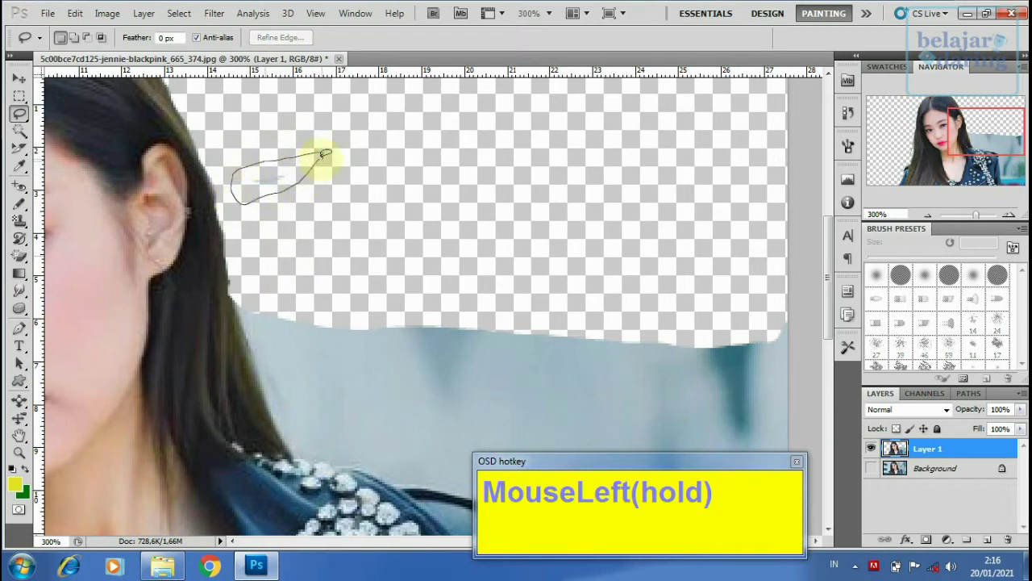
drag(328, 151, 328, 154)
key(Delete)
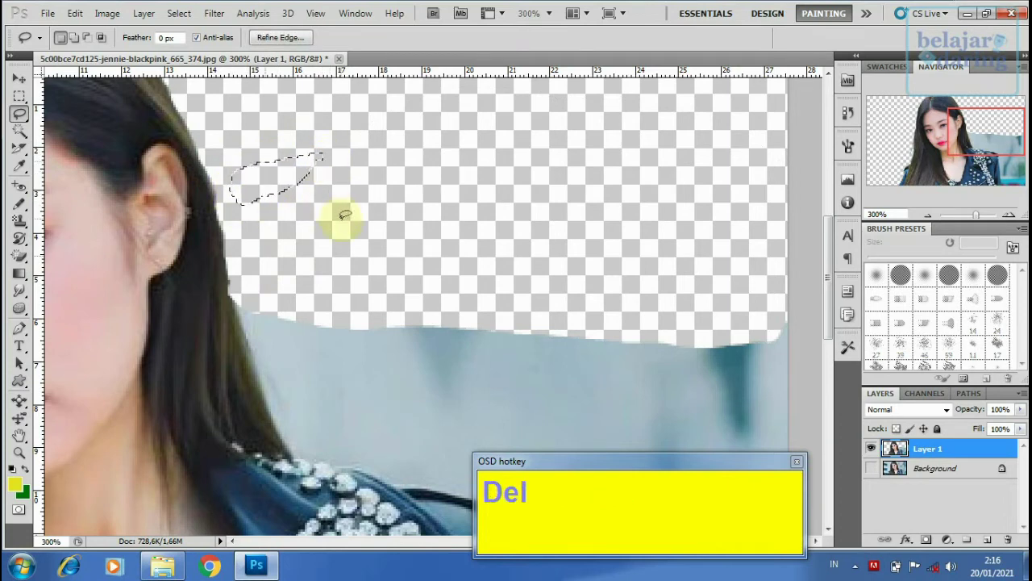
key(ctrl+d)
Lasso the background along the lower hair and over the jeweled shoulder to the photo's right edge, delete it and deselect
drag(276, 242, 269, 138)
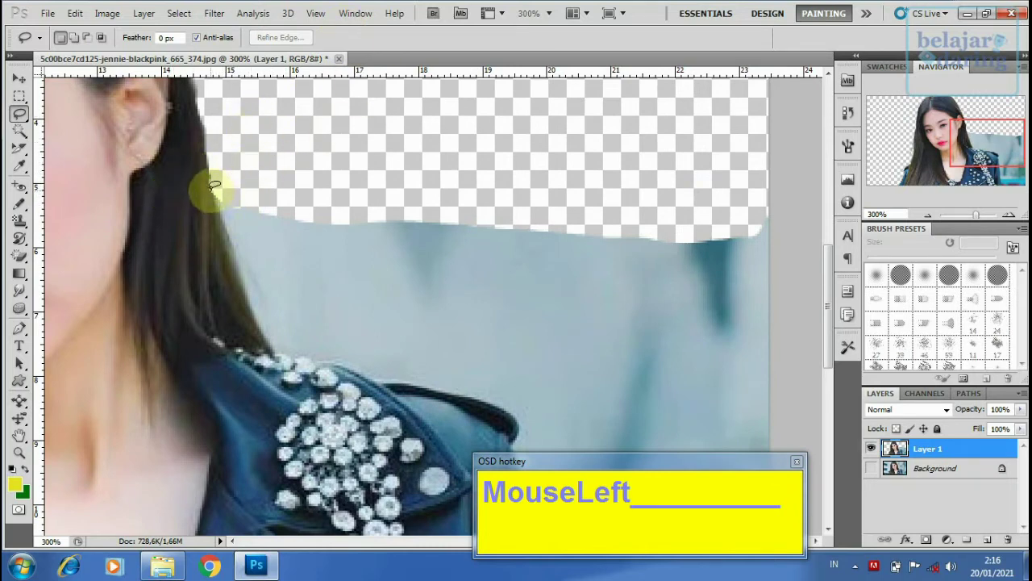
mouse_move(214, 186)
mouse_down()
mouse_move(275, 350)
mouse_move(489, 401)
mouse_move(723, 410)
mouse_move(795, 395)
mouse_move(837, 250)
mouse_up()
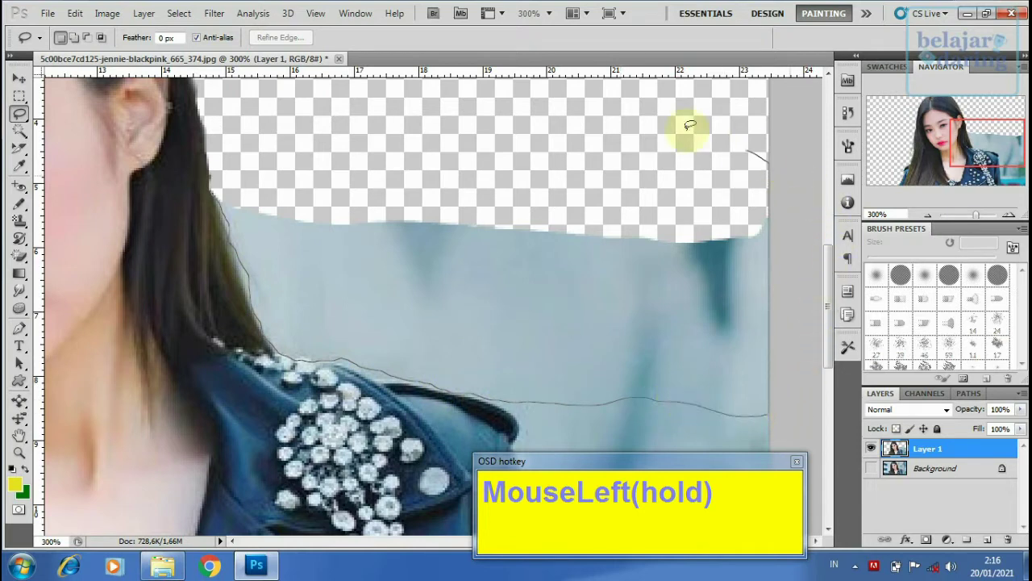
mouse_move(690, 125)
mouse_down()
mouse_move(461, 53)
mouse_move(358, 76)
mouse_move(212, 184)
mouse_up()
key(Delete)
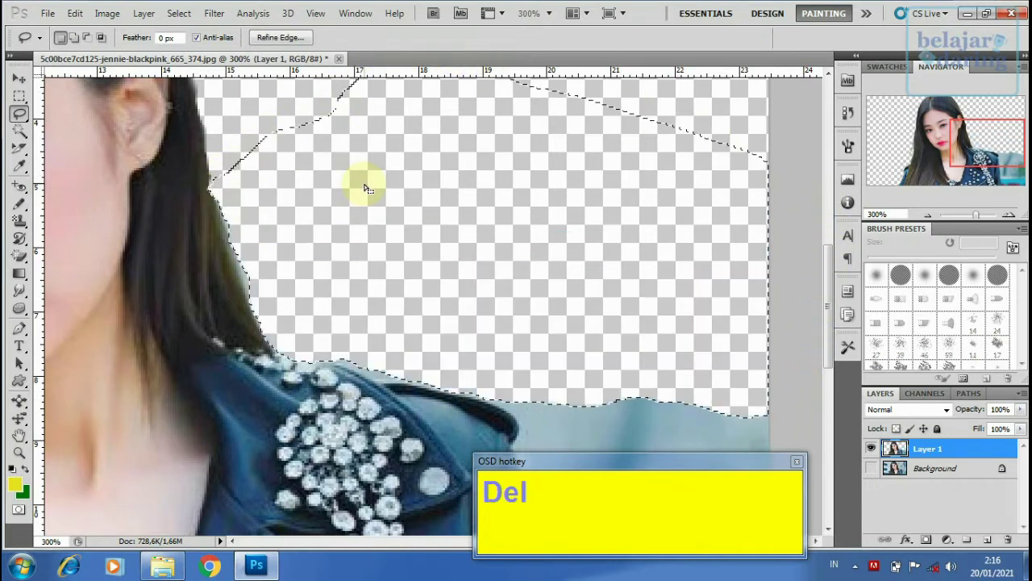
key(ctrl+d)
Lasso the background from the jacket's shoulder tip down along the upper sleeve, delete it and deselect
drag(448, 321, 291, 146)
mouse_move(329, 202)
mouse_down()
mouse_move(362, 234)
mouse_move(376, 412)
mouse_move(537, 441)
mouse_move(624, 415)
mouse_move(699, 288)
mouse_move(633, 203)
mouse_move(550, 163)
mouse_move(460, 141)
mouse_move(391, 149)
mouse_move(318, 192)
mouse_up()
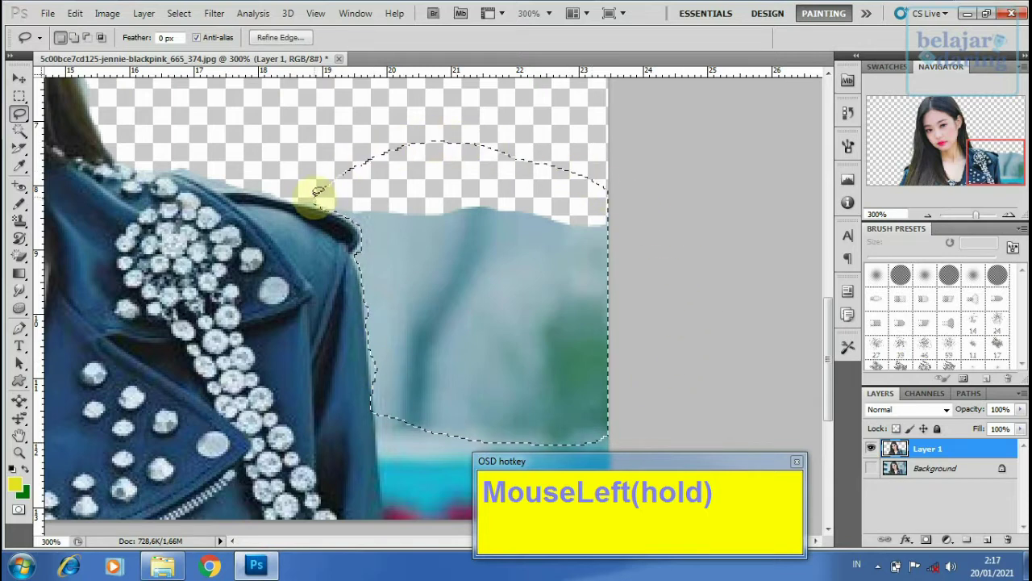
key(Delete)
key(ctrl+d)
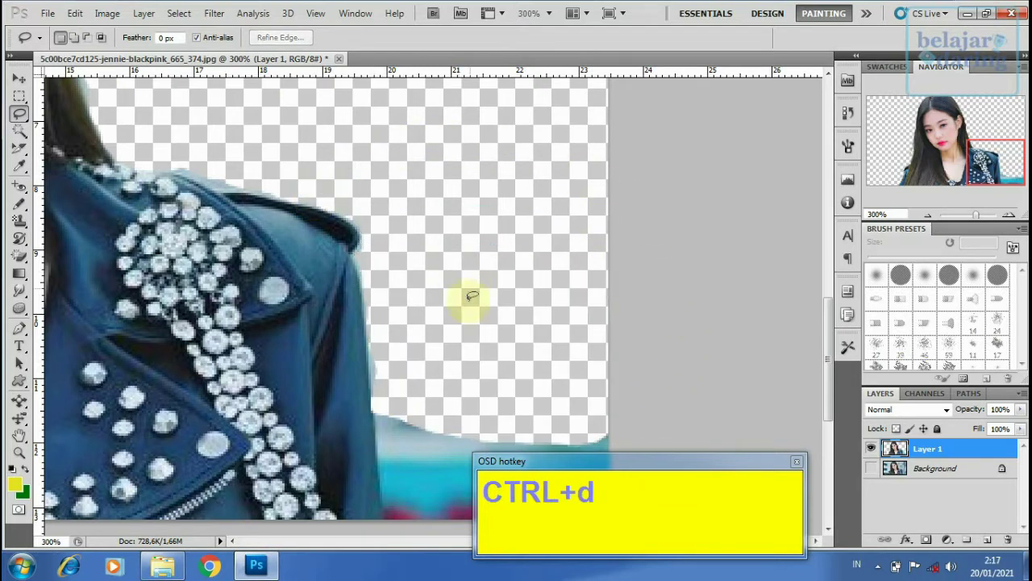
Lasso the last background strip beside the sleeve in the photo's lower-right corner, delete it and deselect
drag(426, 292, 376, 145)
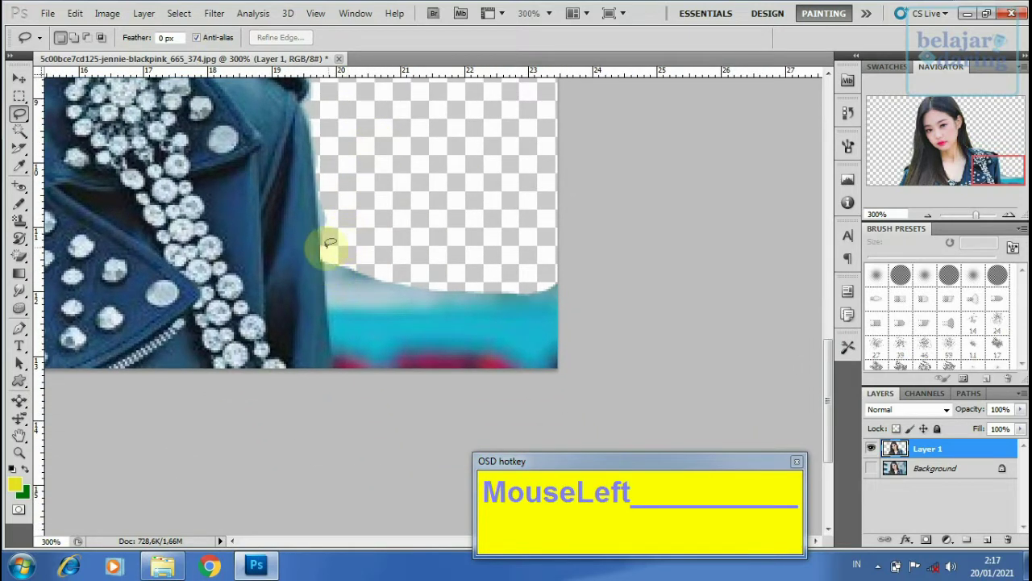
mouse_move(325, 245)
mouse_down()
mouse_move(332, 315)
mouse_move(323, 339)
mouse_move(334, 369)
mouse_move(572, 384)
mouse_up()
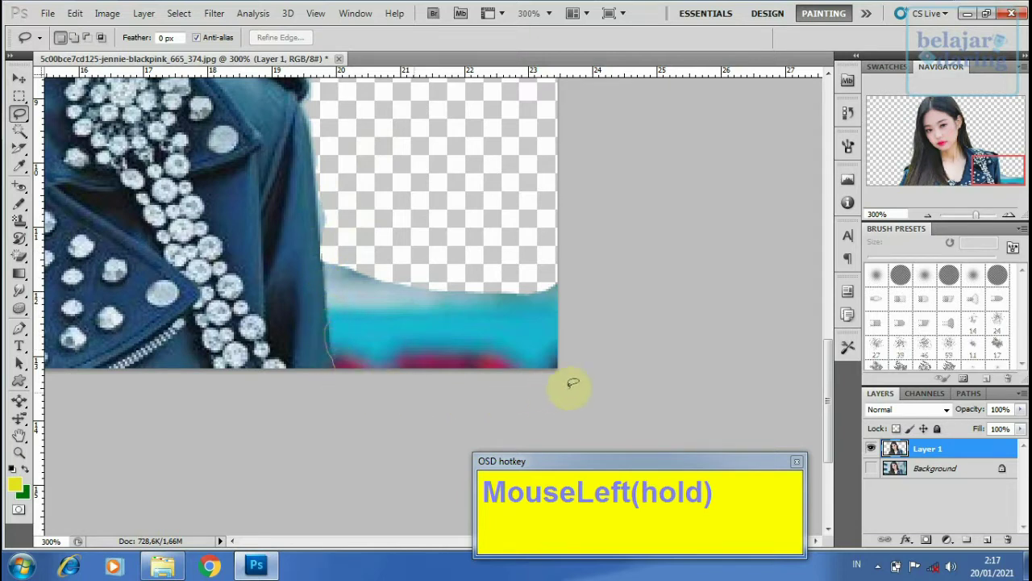
mouse_move(588, 258)
mouse_down()
mouse_move(518, 214)
mouse_move(430, 226)
mouse_up()
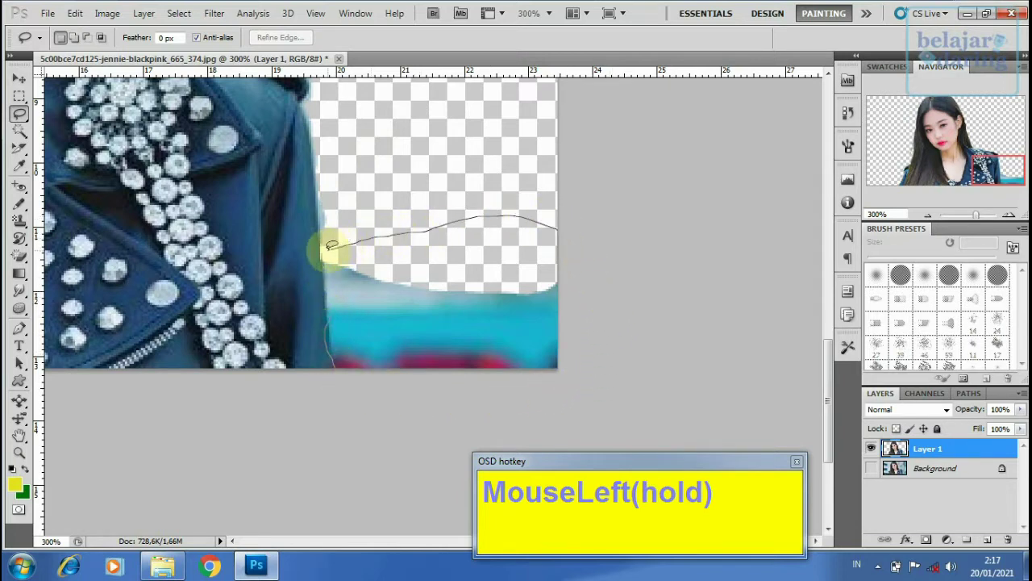
mouse_move(323, 245)
mouse_down()
mouse_move(332, 244)
mouse_move(318, 226)
mouse_move(331, 125)
mouse_move(377, 195)
mouse_up()
key(Delete)
key(ctrl+d)
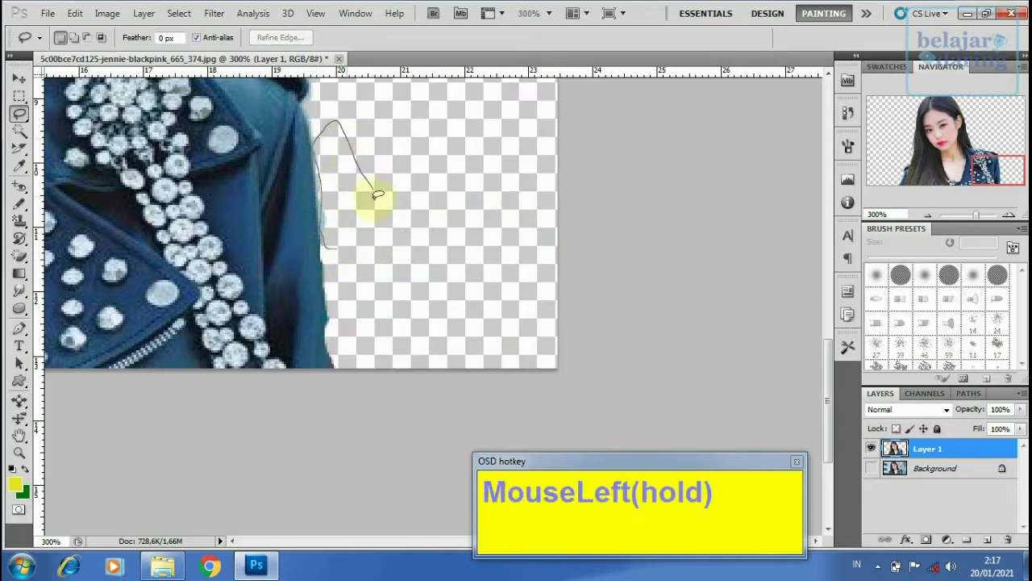
Lasso the thin background remnant along the outer edge of the sleeve, delete it and deselect
drag(341, 244, 345, 241)
key(Delete)
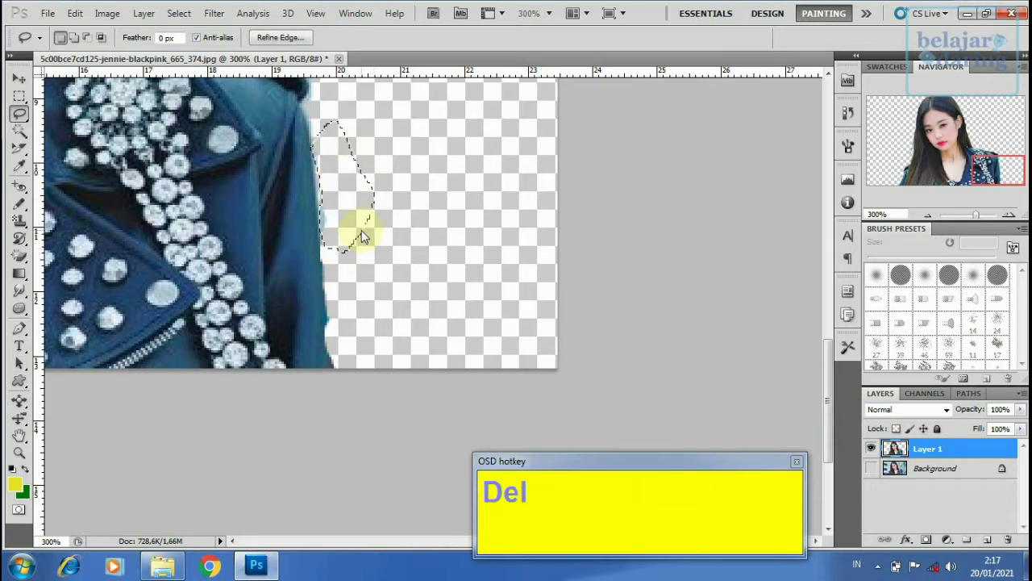
key(ctrl+d)
Try moving the cut-out portrait slightly up and to the left with the Move Tool, and undo the move
alt+click(362, 231)
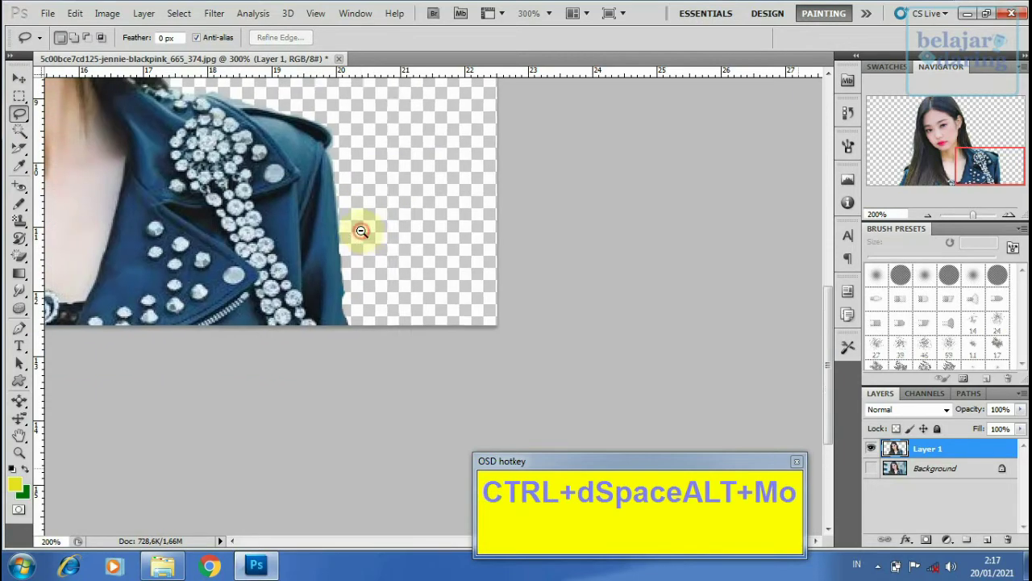
alt+click(362, 230)
click(19, 78)
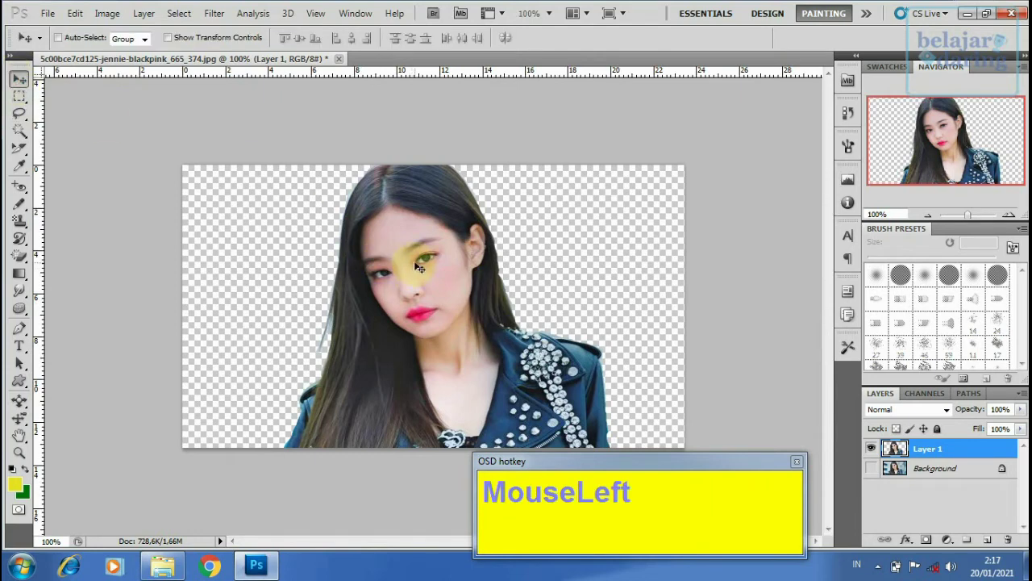
drag(420, 265, 409, 244)
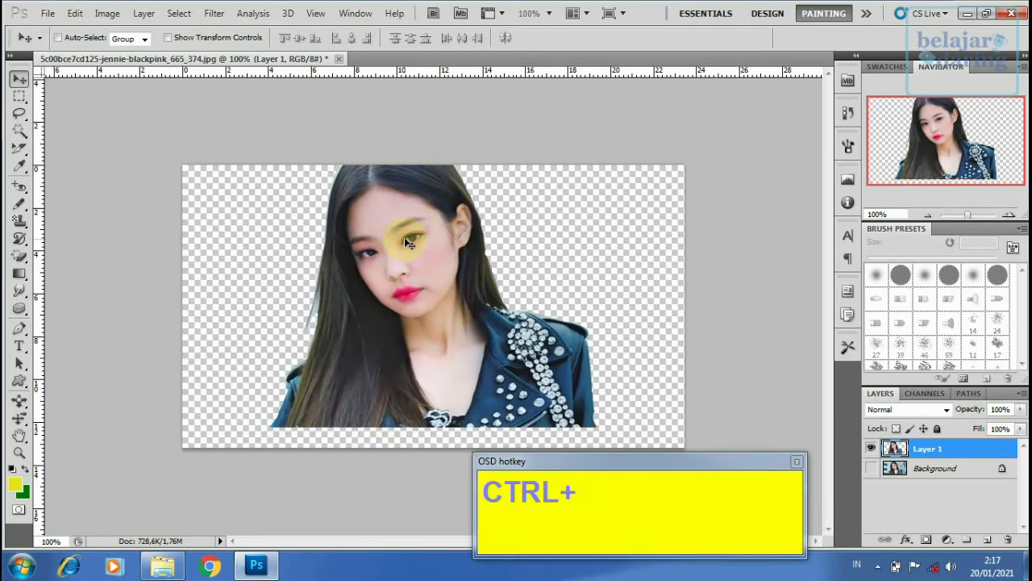
key(ctrl+z)
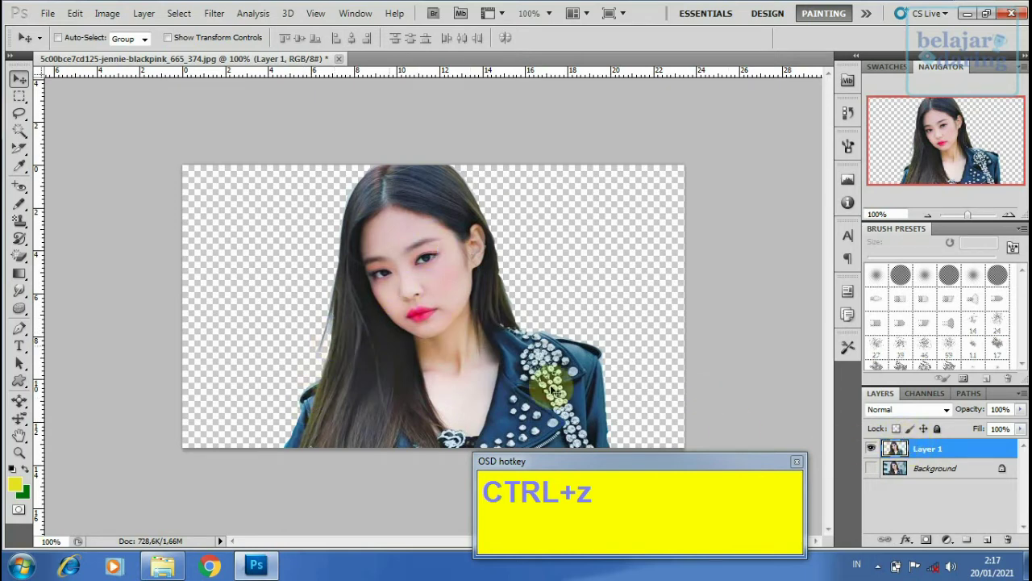
Create a new layer named background1
click(1023, 395)
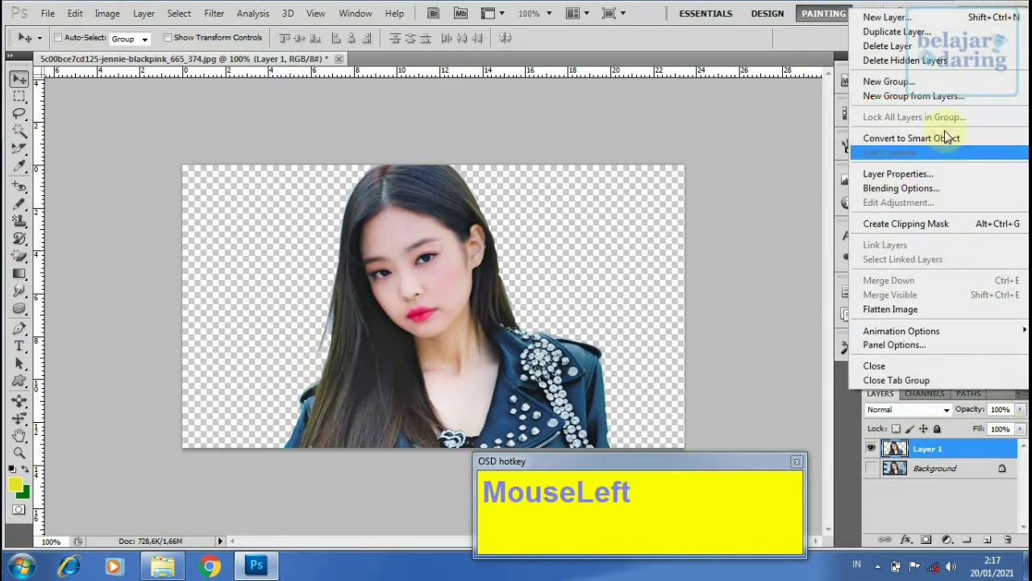
click(920, 17)
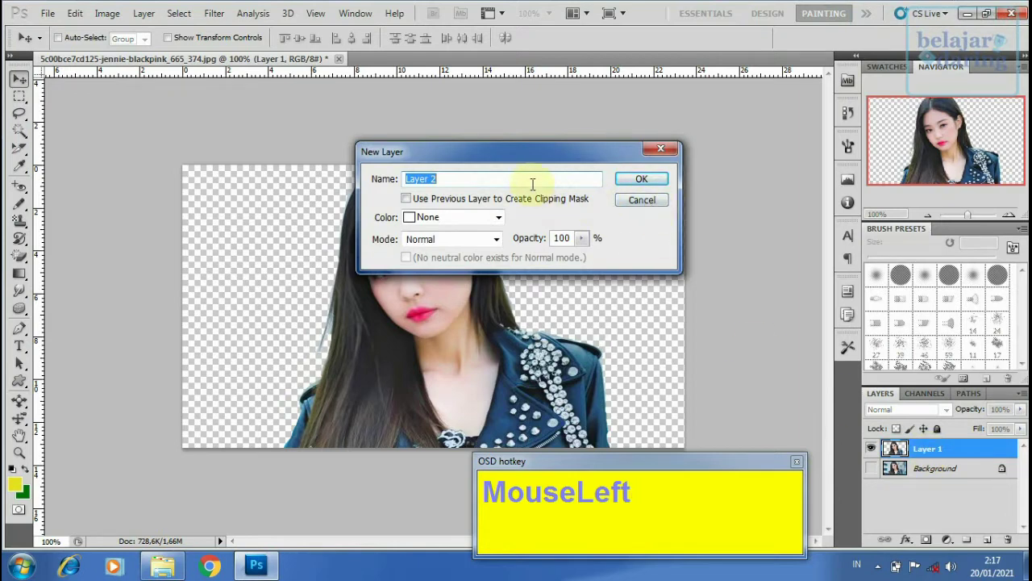
text(bag)
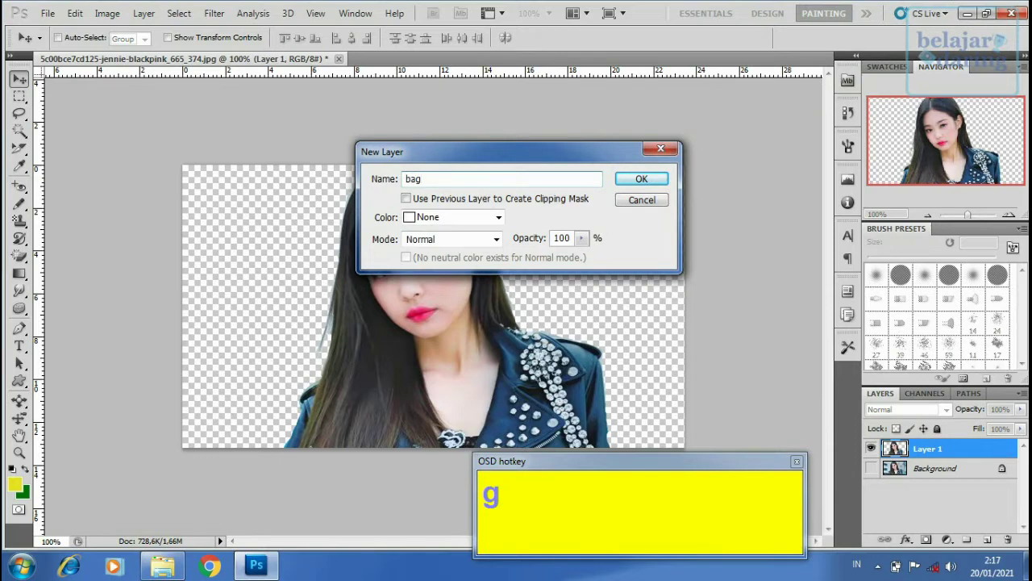
key(BackSpace)
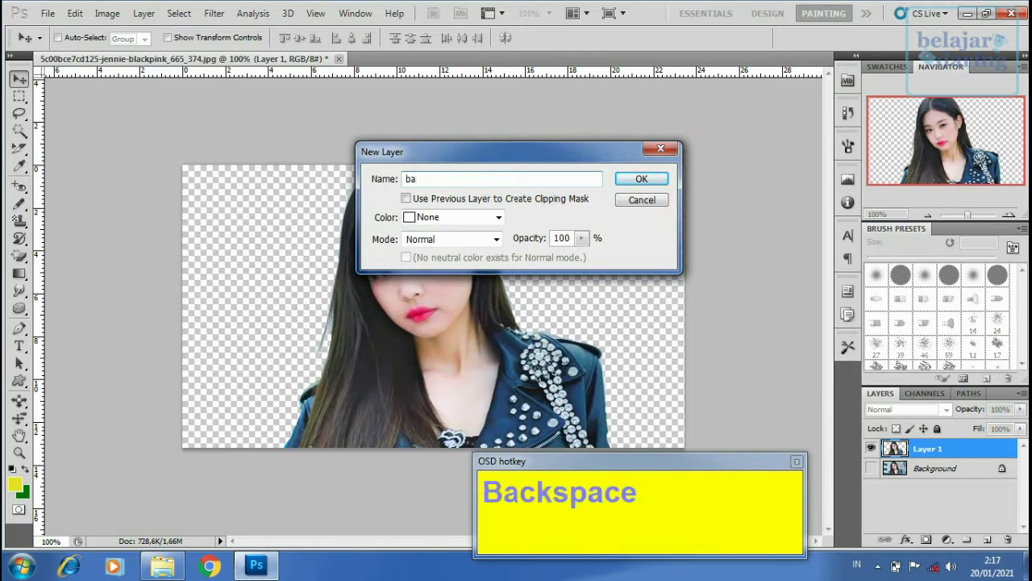
text(ckground1)
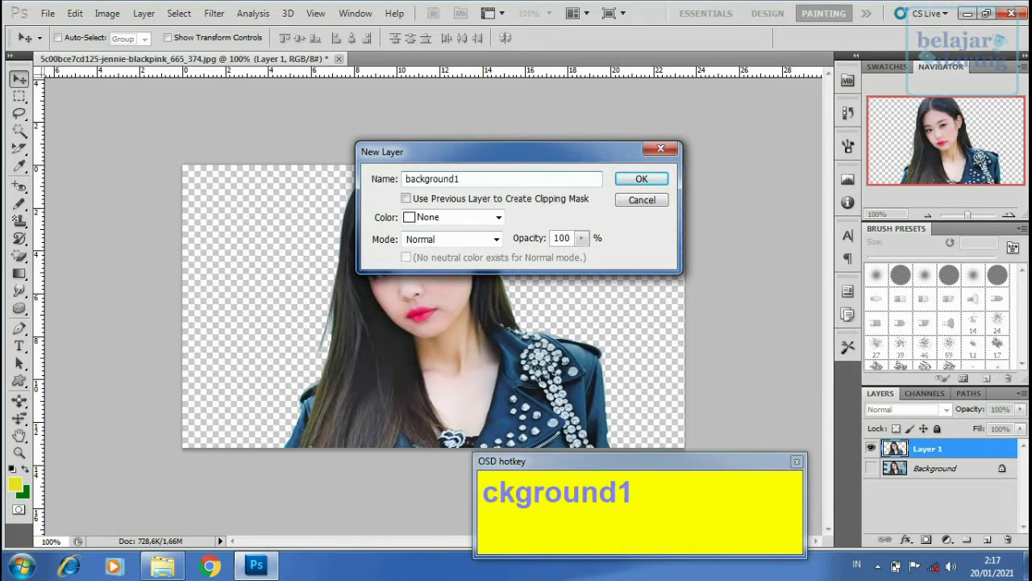
key(Return)
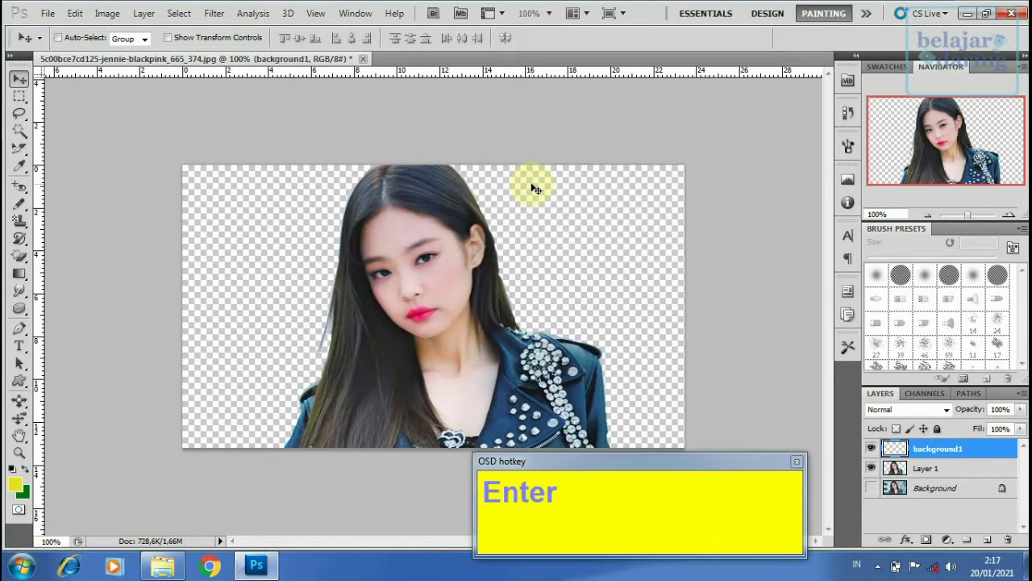
Reorder the layers so that Layer 1 sits above background1, and make background1 the active layer
click(934, 474)
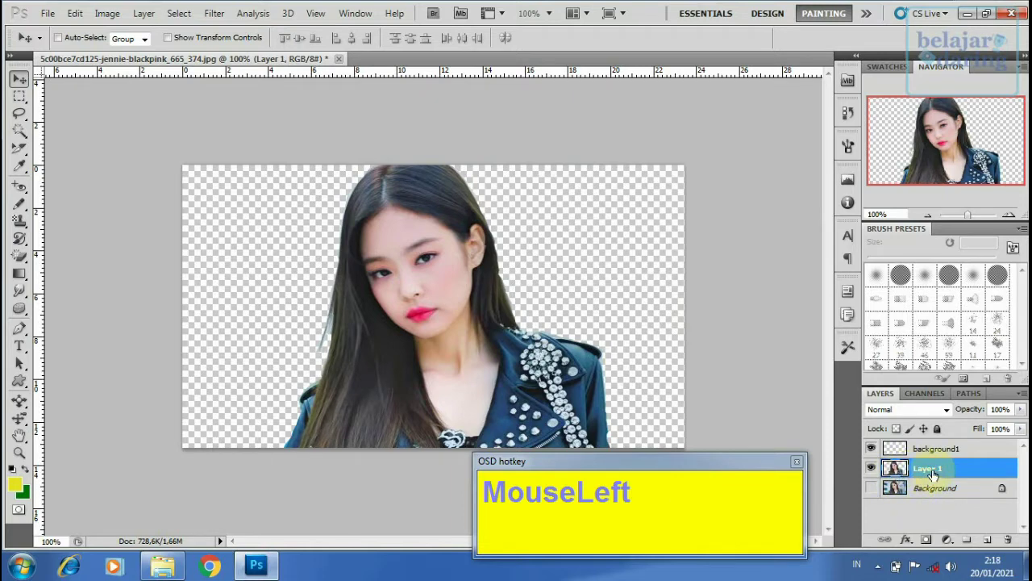
drag(934, 470, 933, 447)
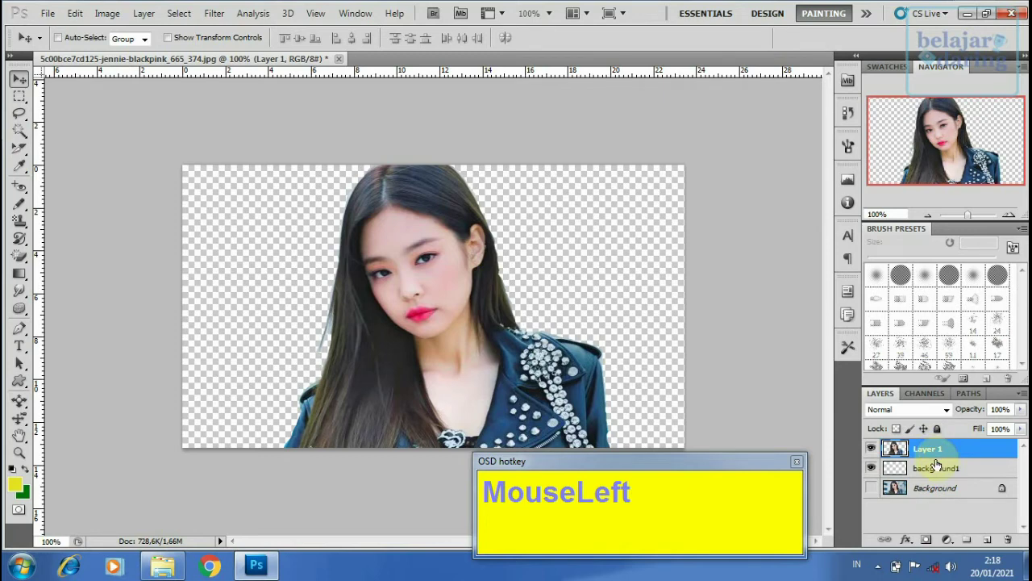
click(914, 468)
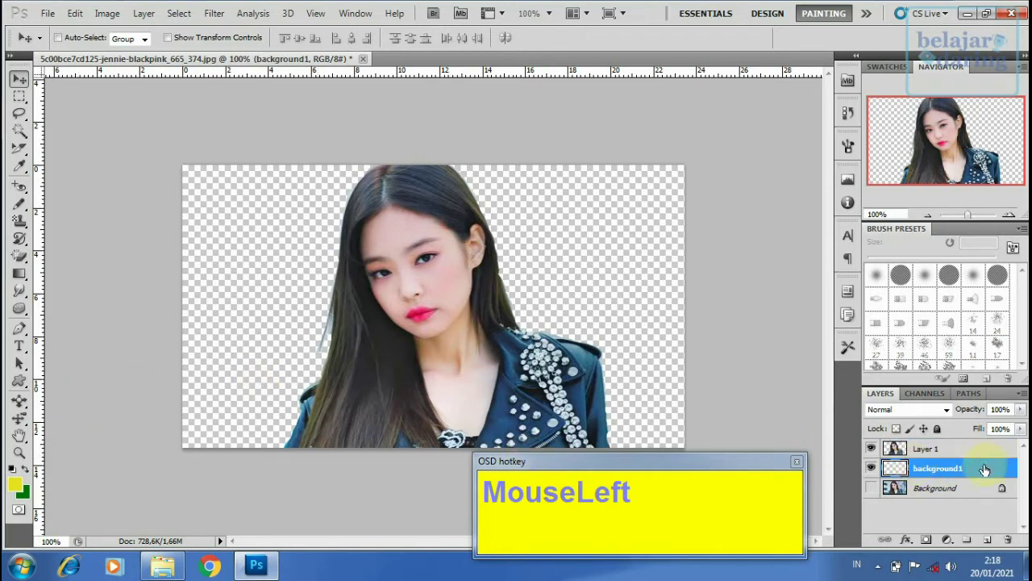
Set the foreground color to a medium green
click(16, 487)
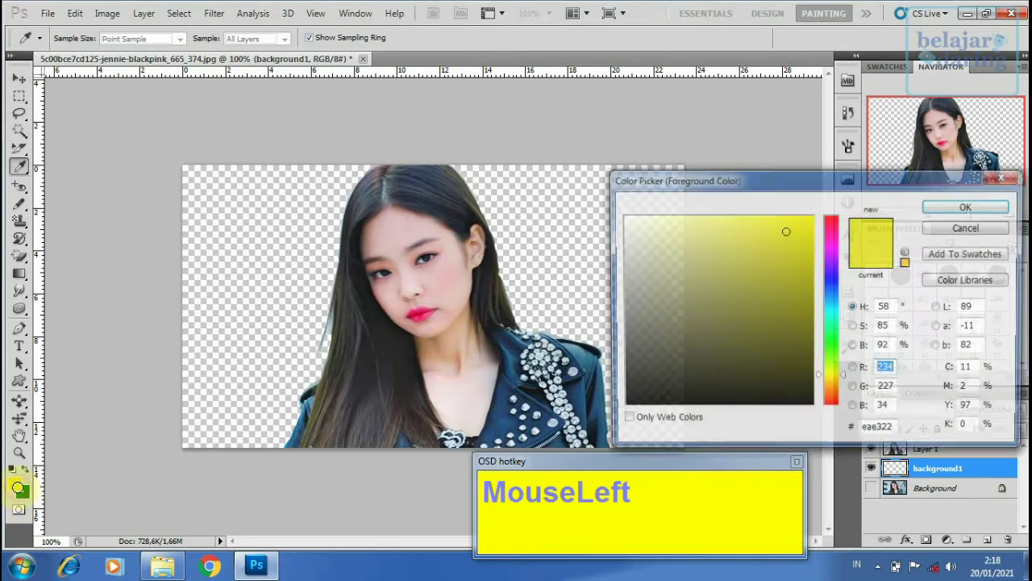
click(832, 320)
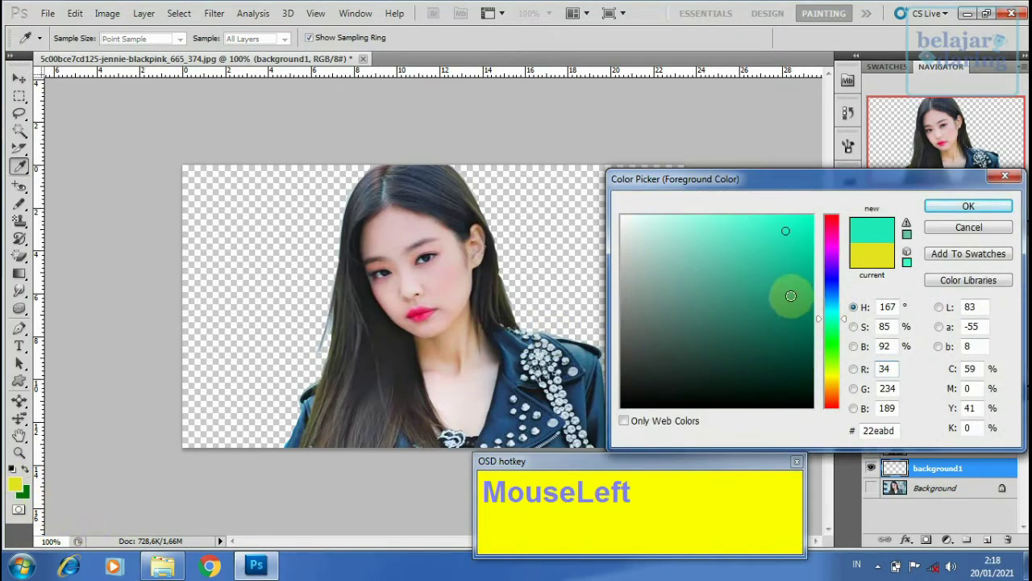
click(774, 296)
click(989, 205)
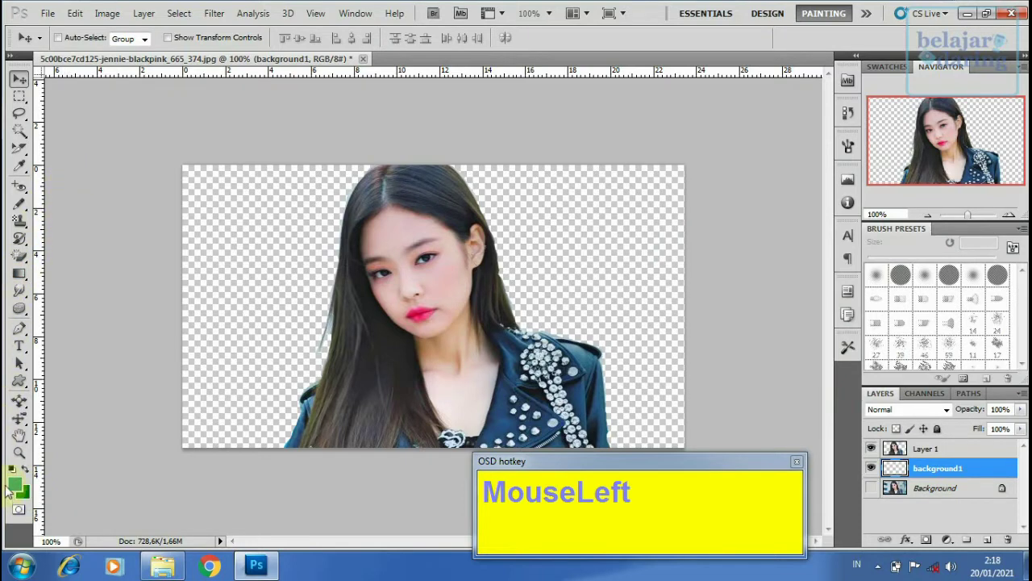
Fill the background1 layer with teal green using the Paint Bucket Tool
drag(20, 272, 68, 292)
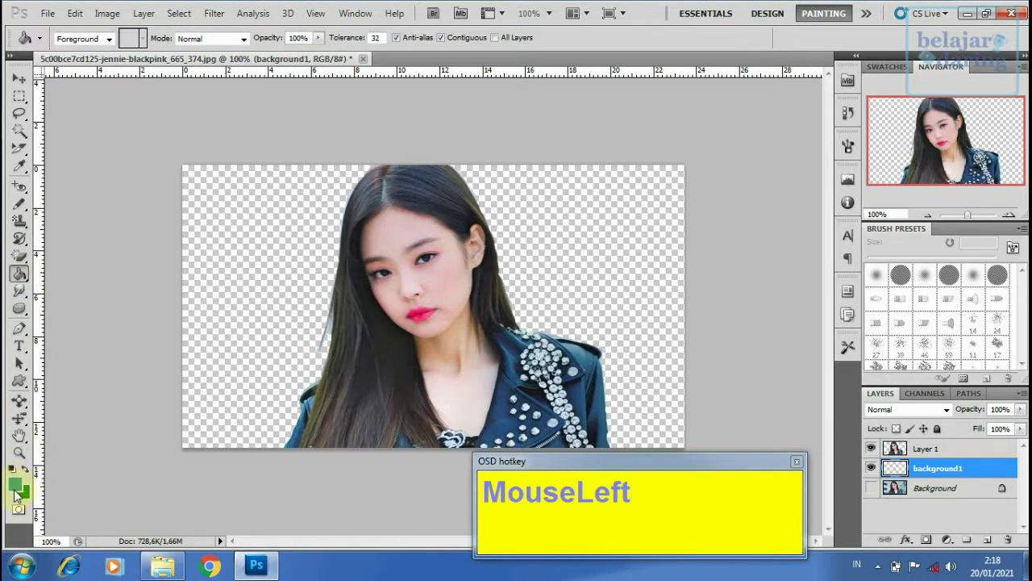
click(243, 320)
click(235, 292)
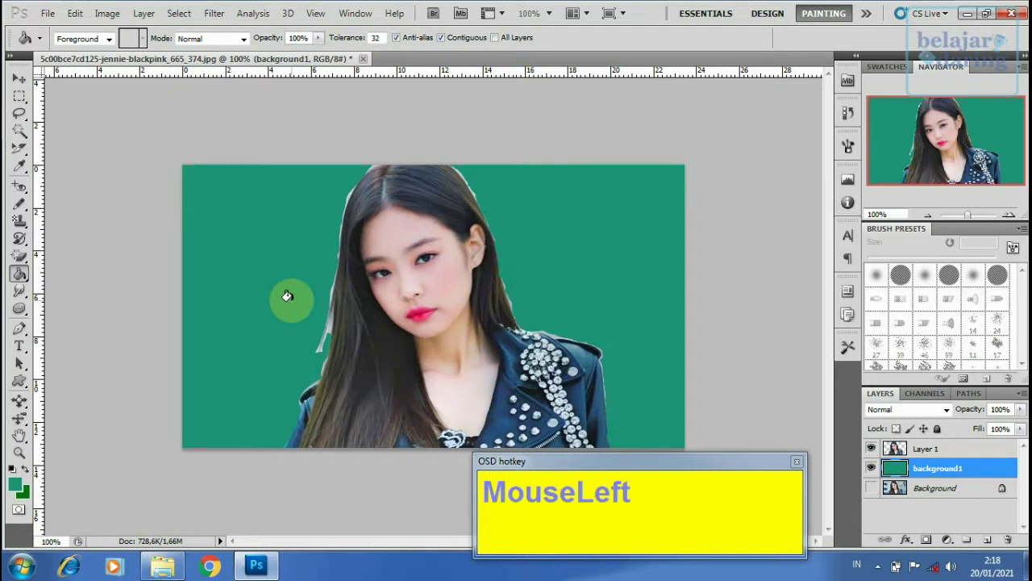
Inspect the cut-out's hair and head edges up close against the green background for leftover fringes
key(ctrl+space)
click(329, 278)
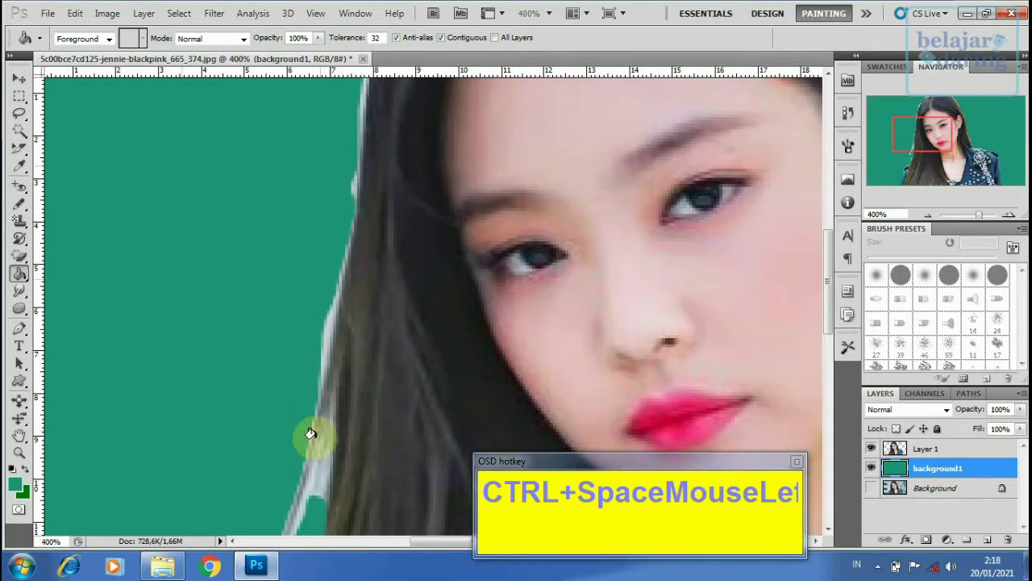
key(space)
drag(357, 237, 329, 391)
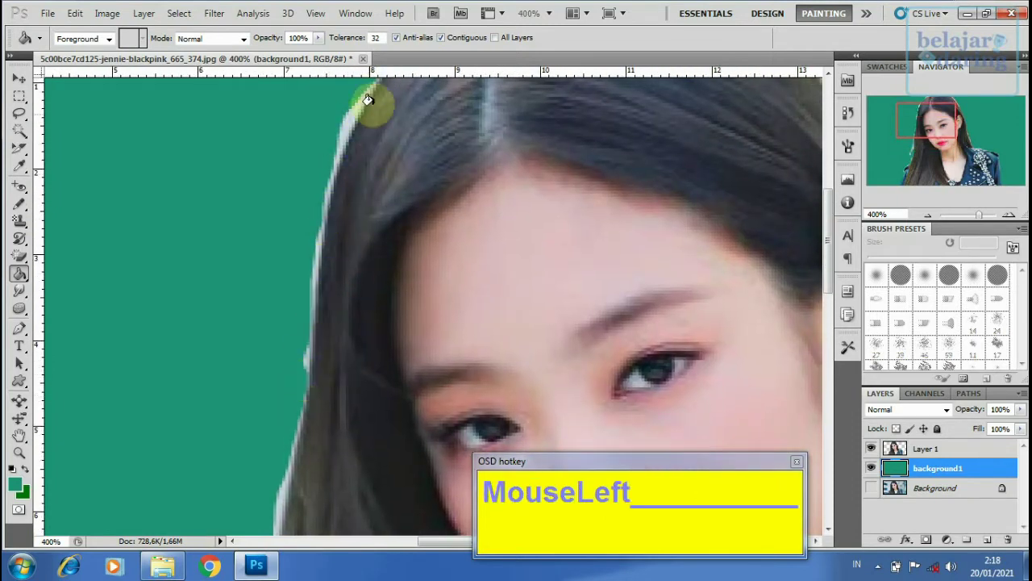
key(space)
drag(364, 189, 247, 226)
drag(512, 217, 306, 296)
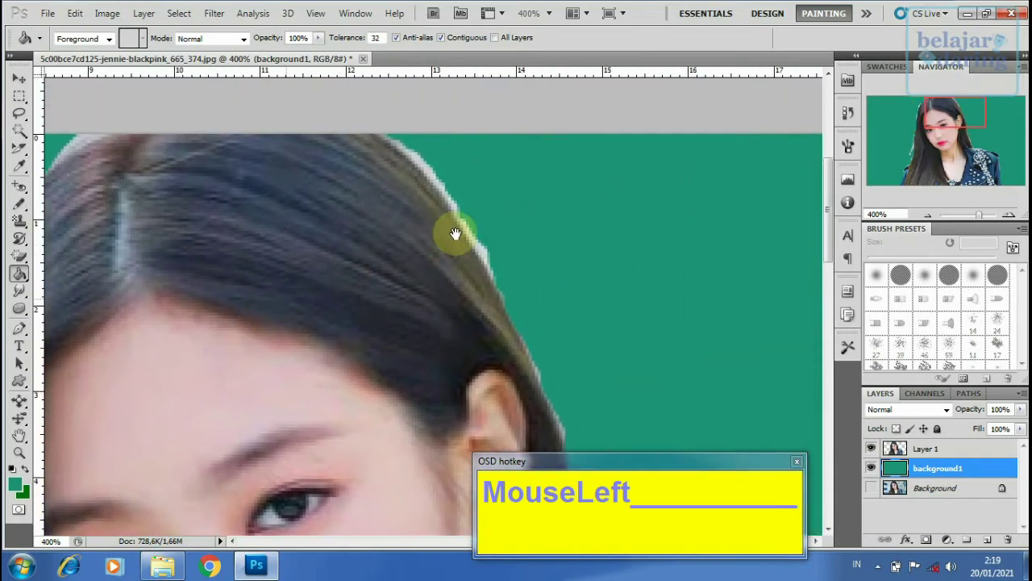
ctrl+click(525, 201)
ctrl+click(525, 201)
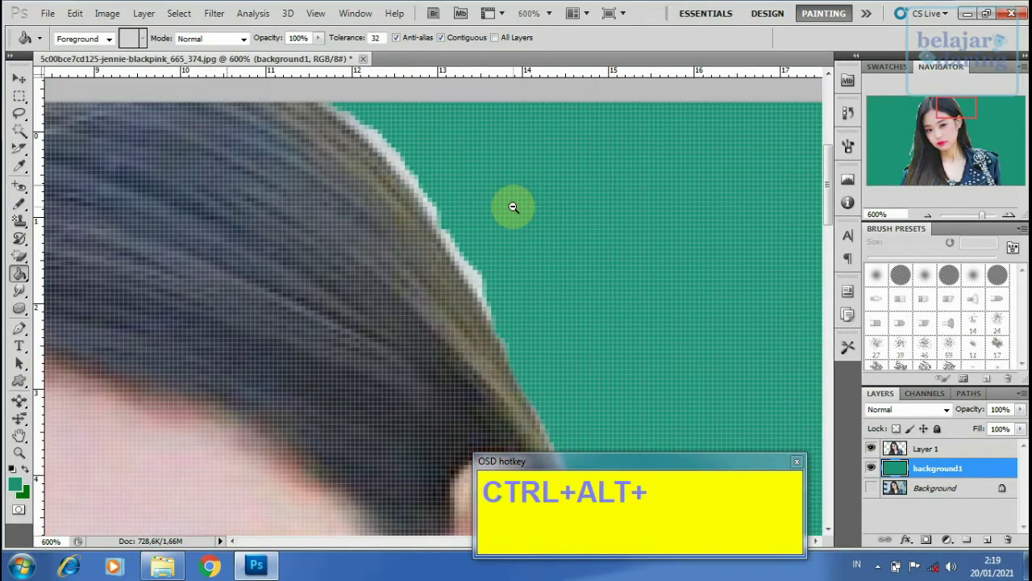
ctrl+alt+click(513, 208)
ctrl+alt+click(513, 209)
ctrl+alt+click(512, 210)
ctrl+alt+click(511, 210)
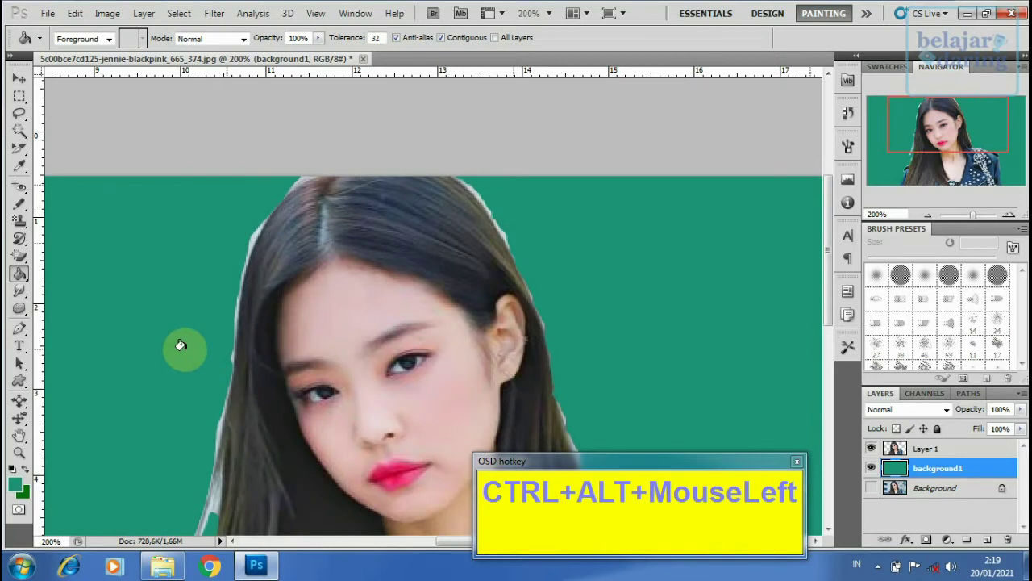
drag(392, 334, 432, 230)
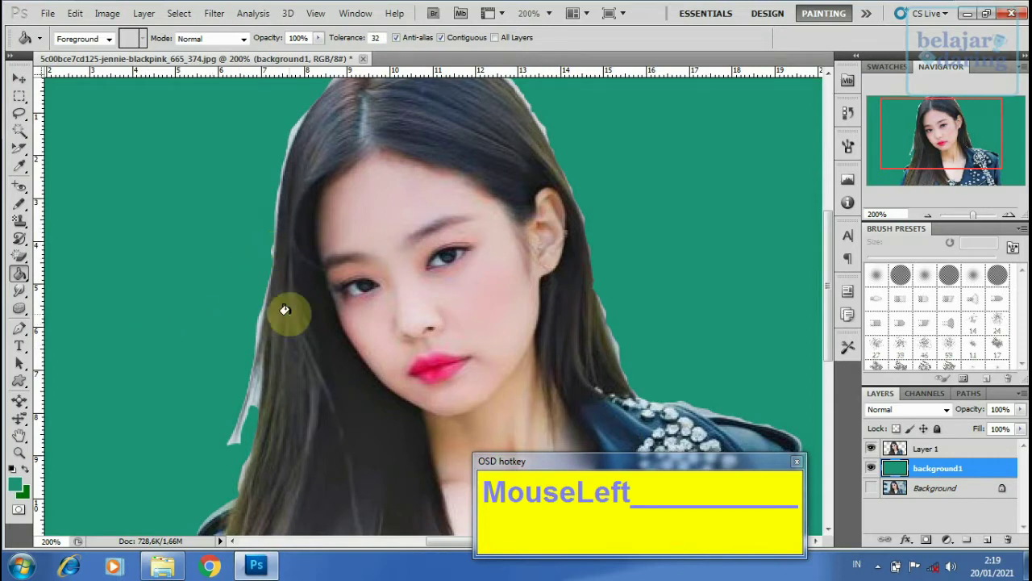
key(ctrl+space)
ctrl+alt+click(224, 314)
ctrl+alt+click(223, 312)
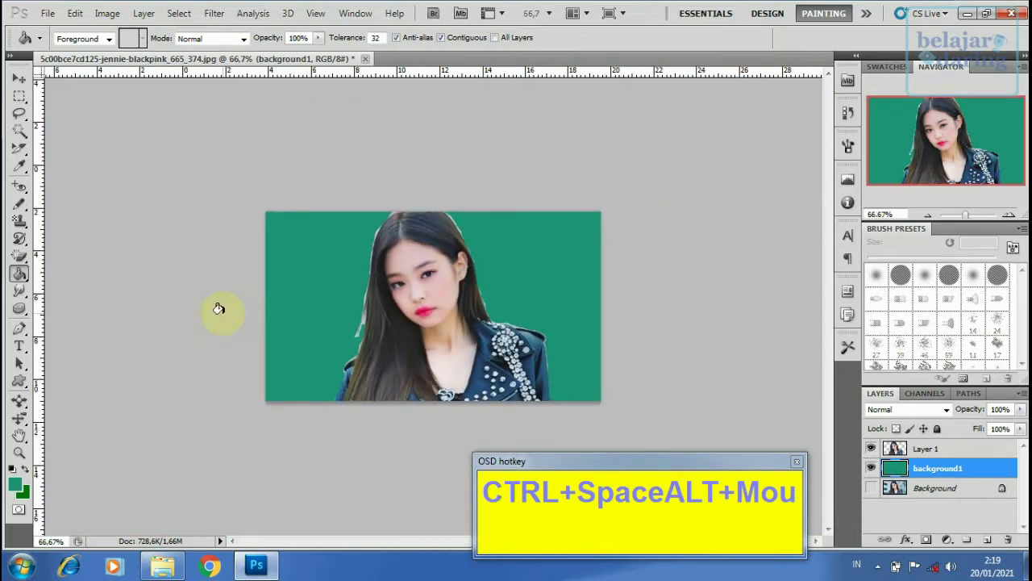
ctrl+click(416, 288)
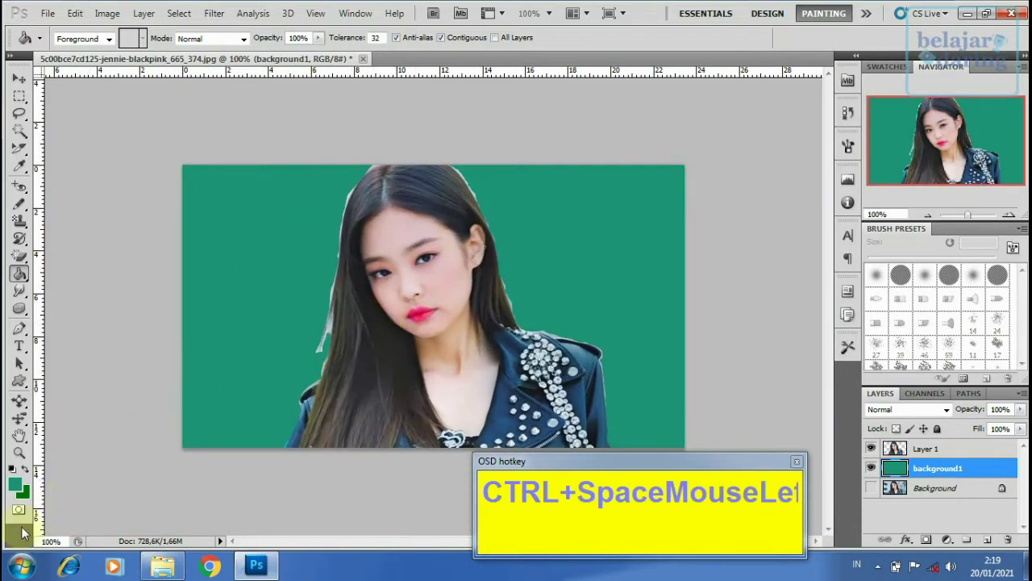
Set the foreground color to bright red (e80000) and fill the background1 layer with it using the Paint Bucket Tool
click(15, 482)
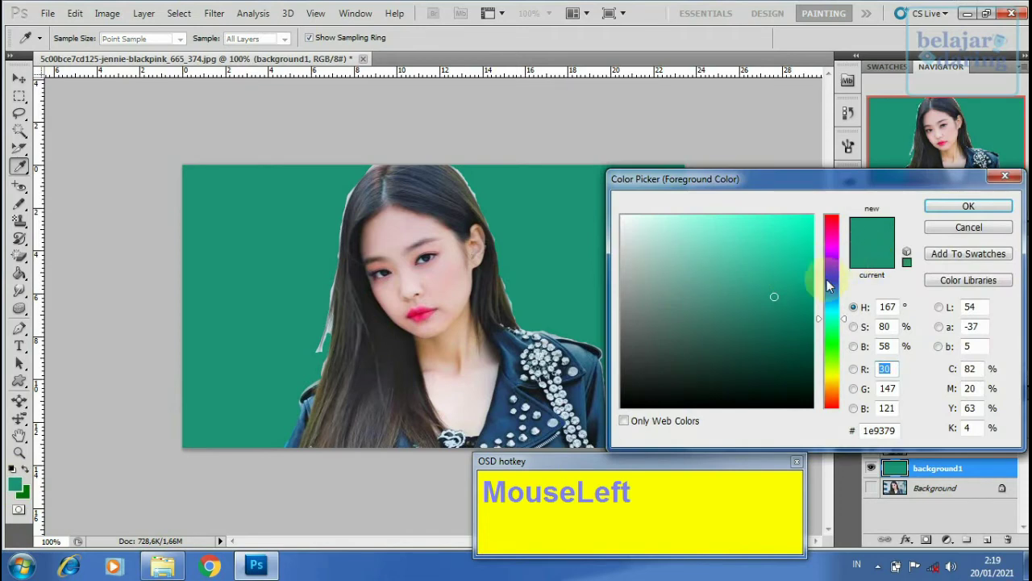
drag(830, 395, 837, 420)
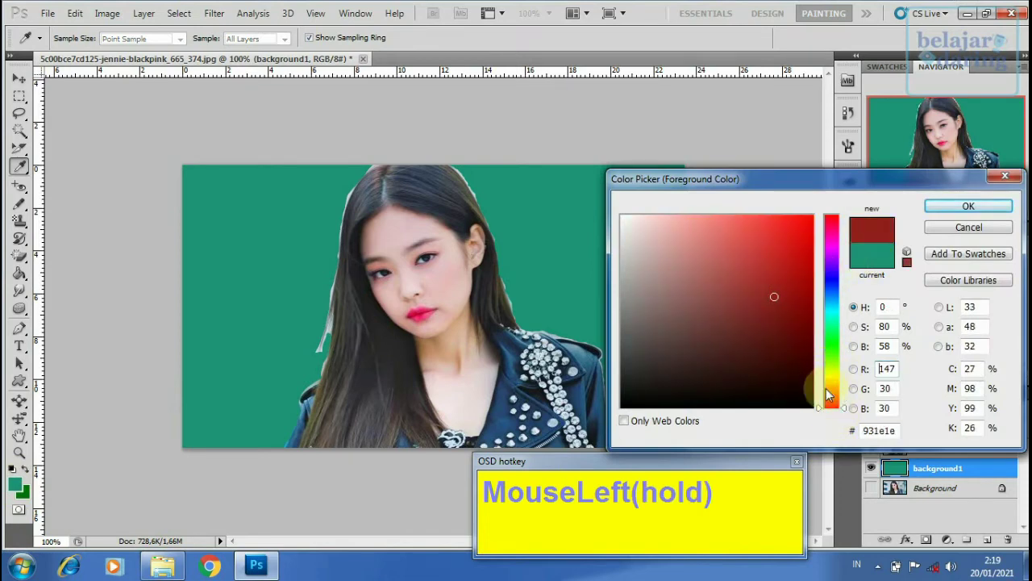
click(750, 220)
mouse_move(749, 220)
mouse_down()
mouse_move(813, 230)
mouse_move(814, 215)
mouse_move(812, 227)
mouse_up()
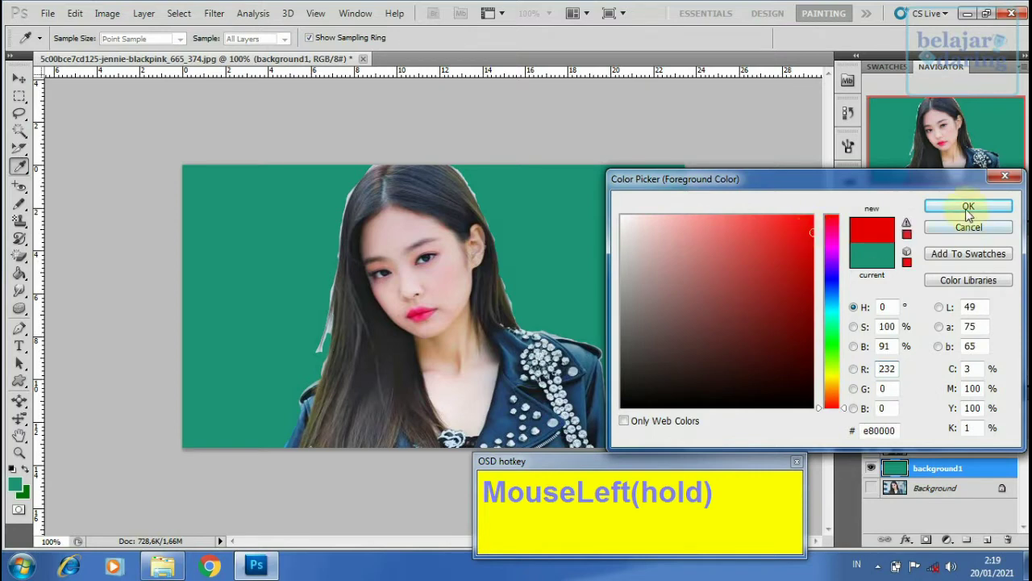
click(960, 207)
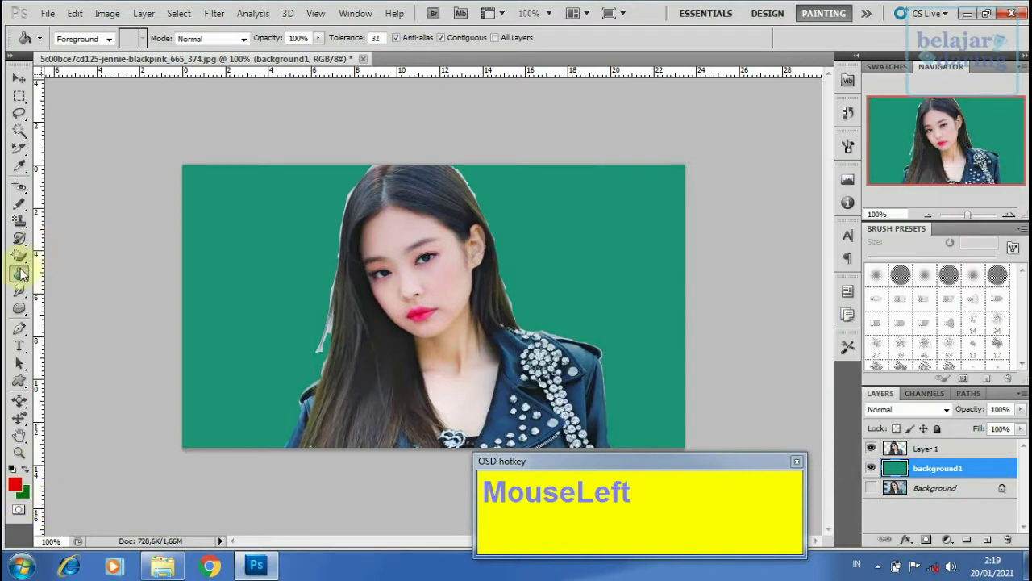
click(21, 273)
drag(20, 274, 67, 289)
click(226, 254)
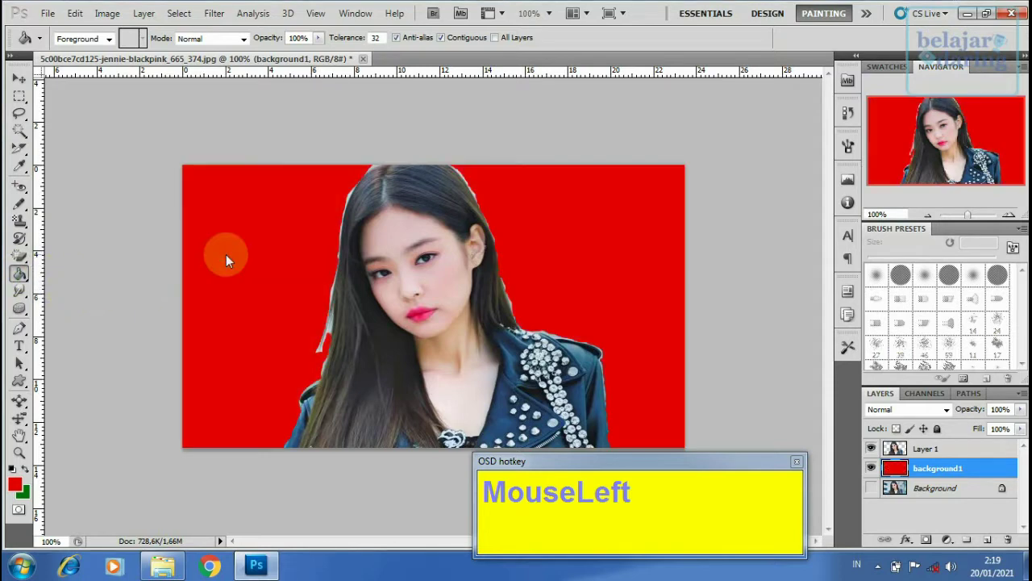
Set the foreground color to blue (020bce) and fill the background1 layer with it using the Paint Bucket Tool
click(15, 484)
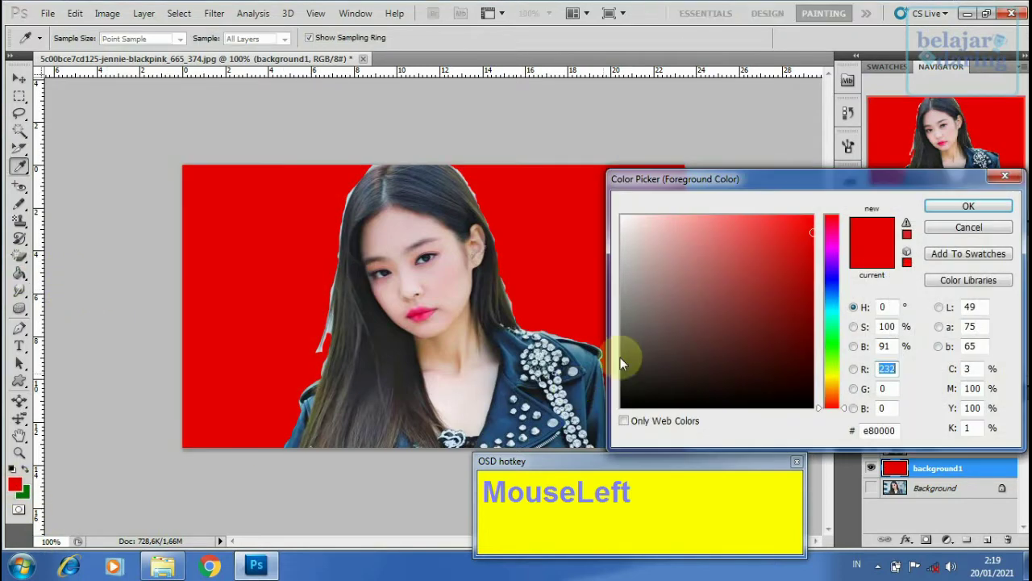
click(828, 280)
drag(800, 249, 806, 250)
click(811, 253)
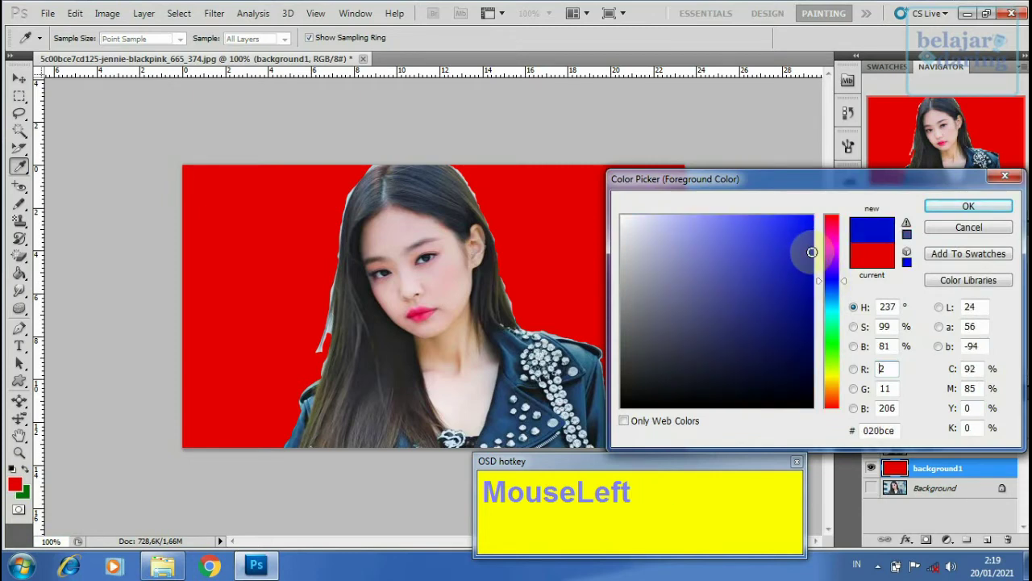
click(968, 207)
click(21, 276)
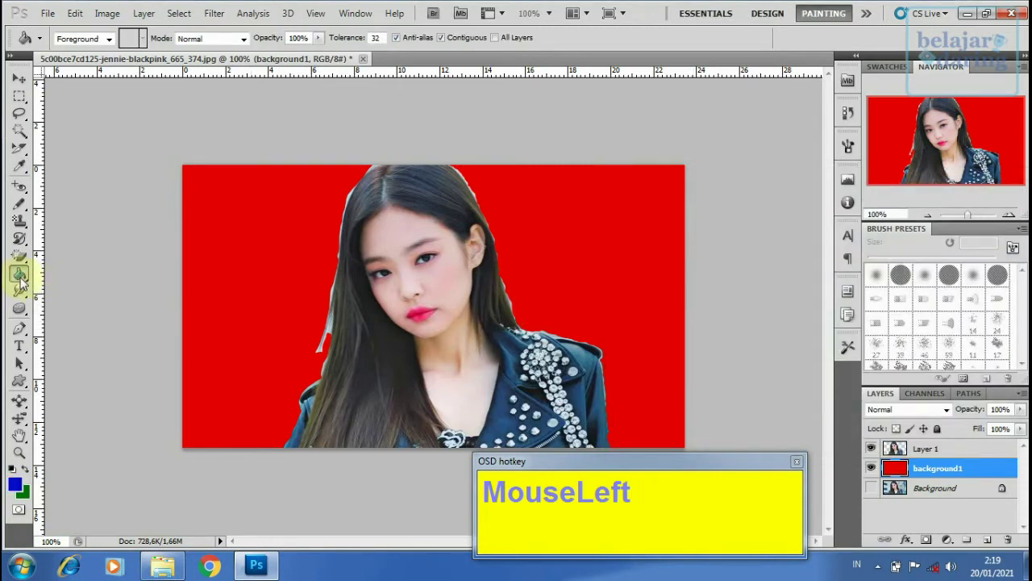
click(231, 270)
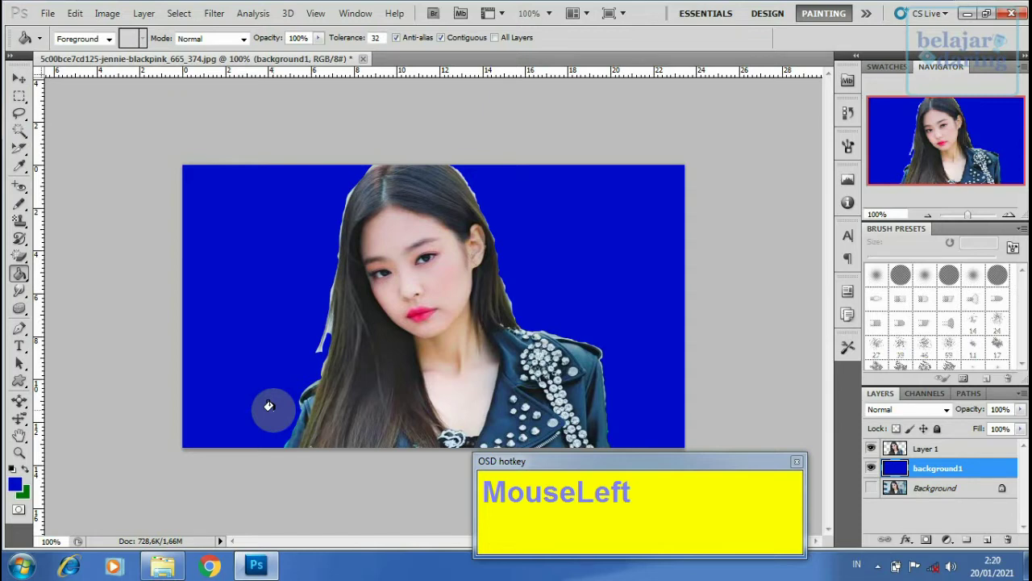
Create a new layer group, move Layer 1 and background1 into it, and hide the group
shift+click(939, 454)
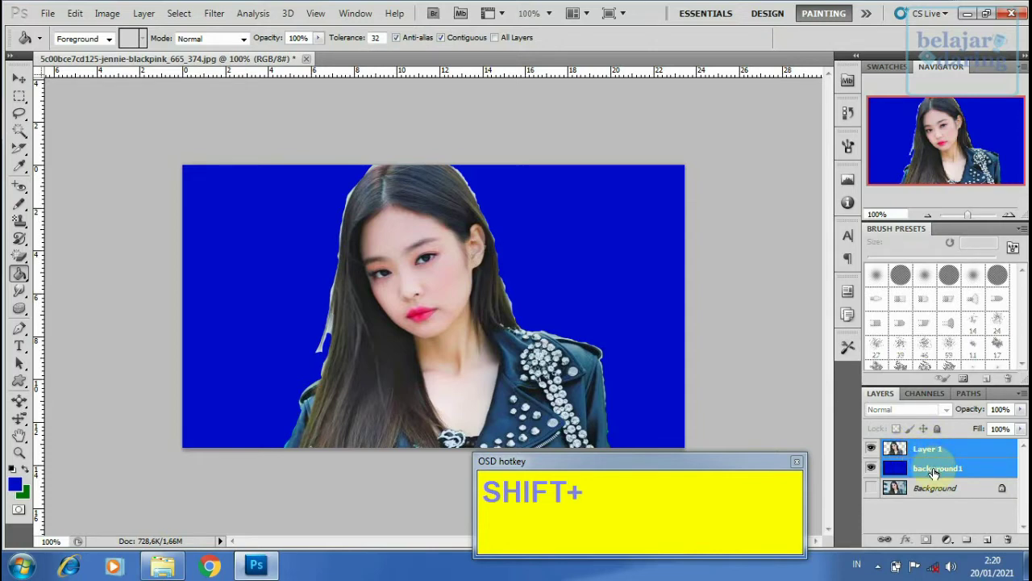
click(967, 539)
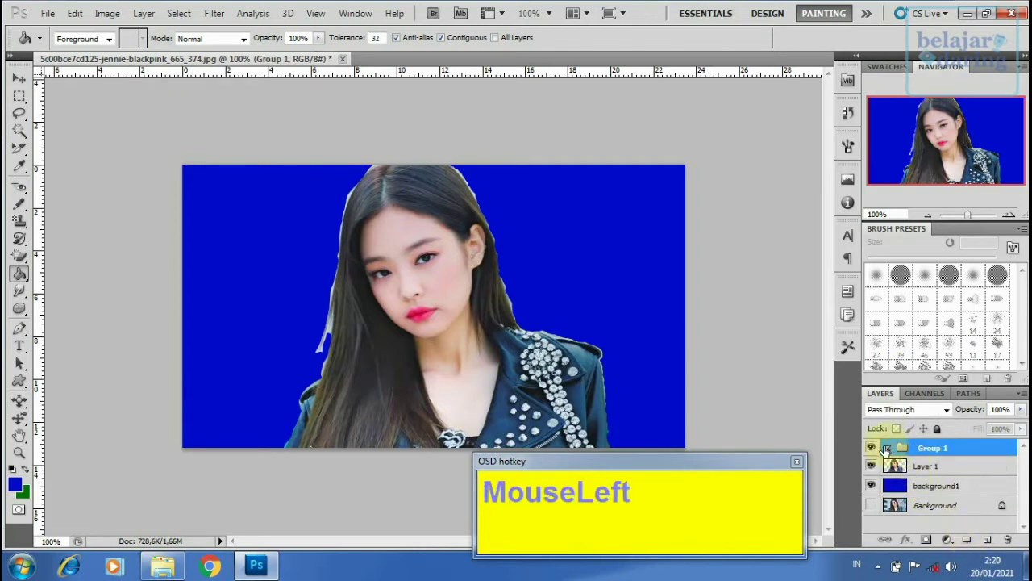
click(926, 467)
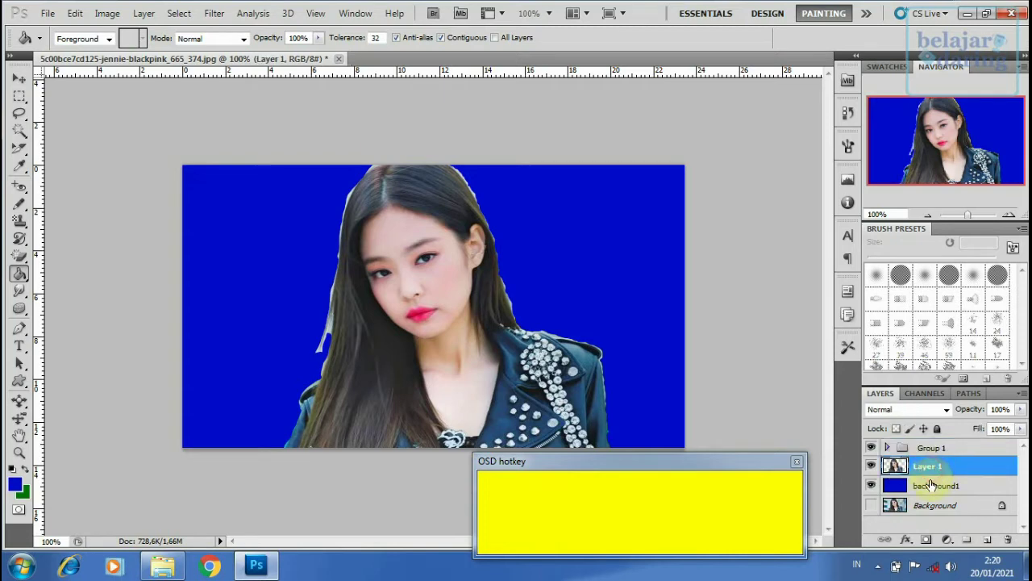
shift+click(932, 484)
drag(945, 469, 946, 449)
click(902, 450)
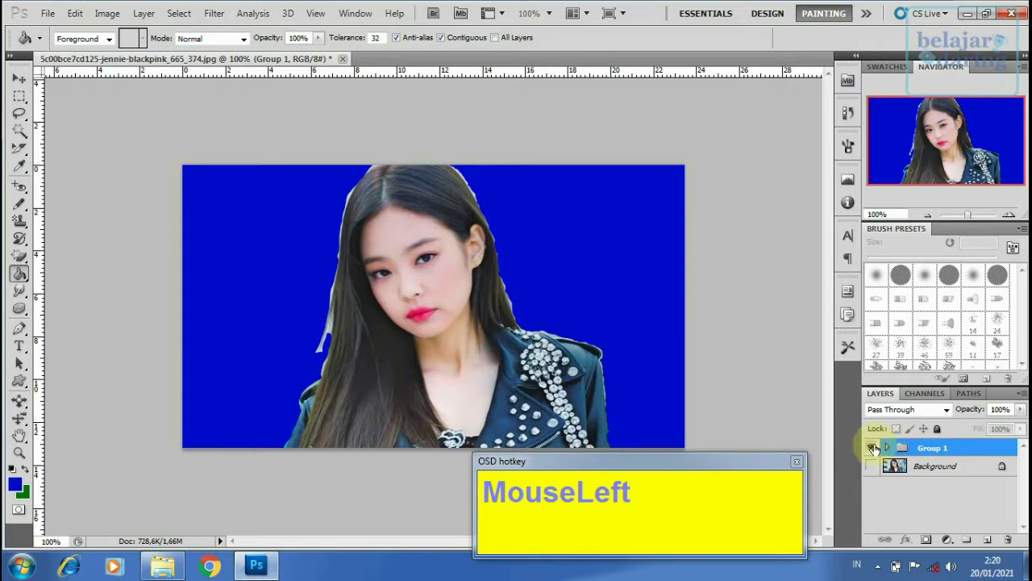
click(872, 447)
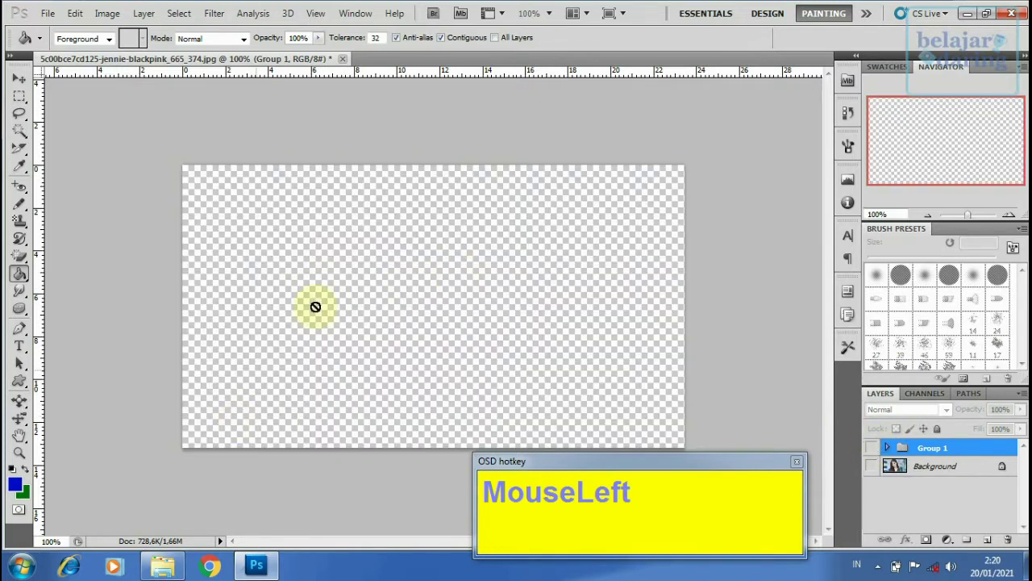
Duplicate the Background layer and place Group 1 between the copy and the original
click(958, 466)
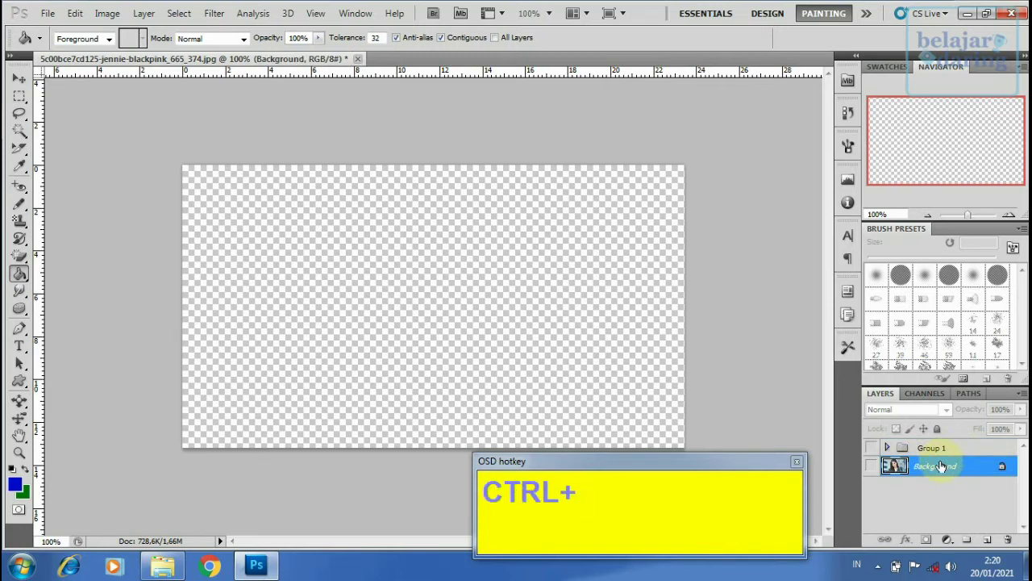
key(ctrl+j)
drag(941, 470, 939, 449)
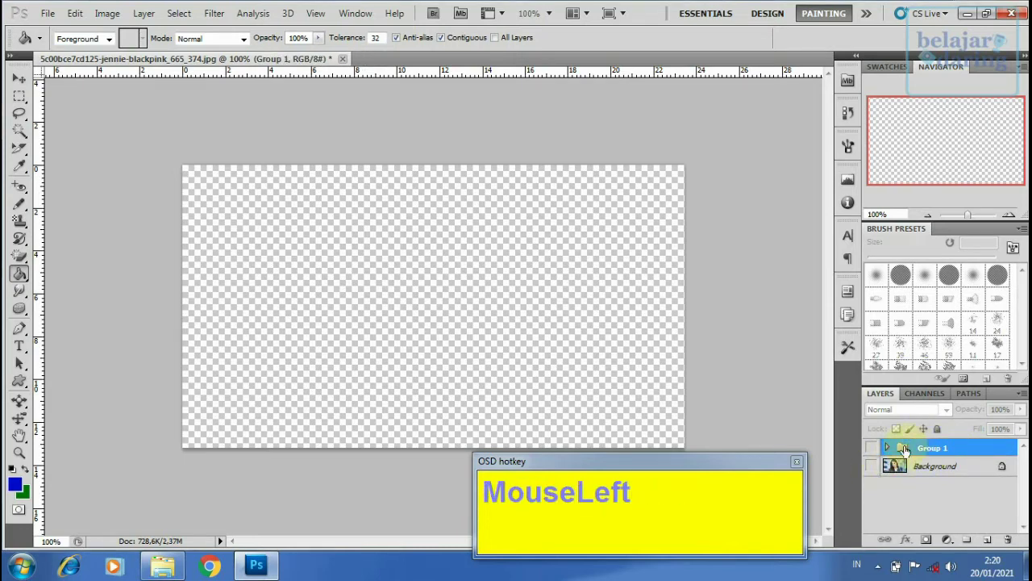
key(ctrl+z)
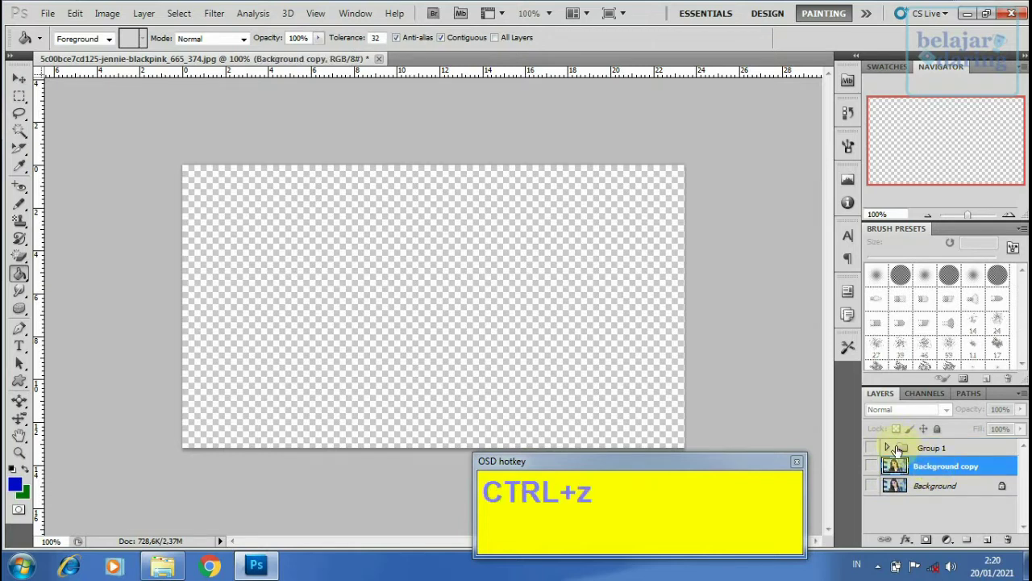
drag(935, 452, 925, 470)
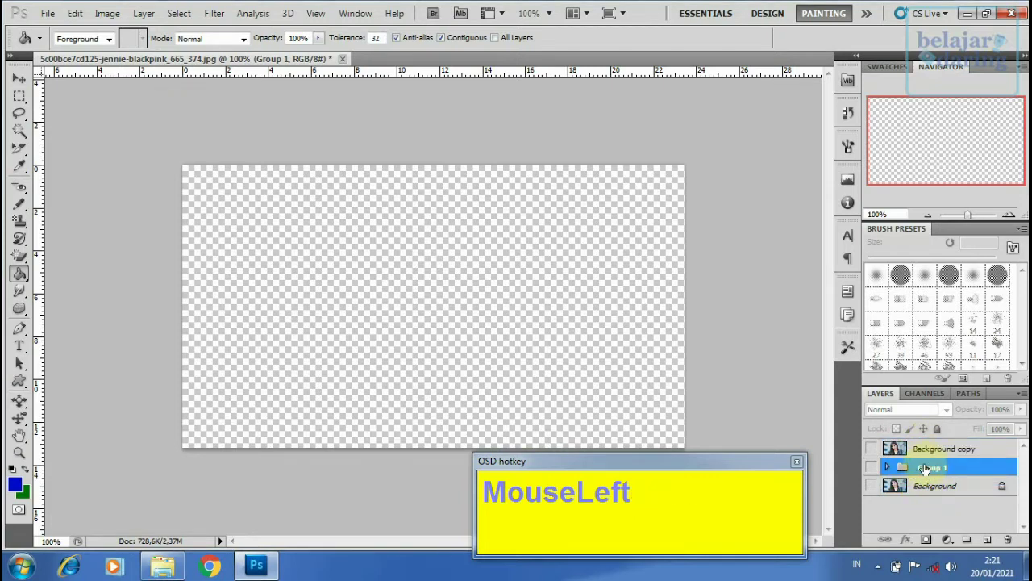
Make the Background copy layer active and visible
click(929, 451)
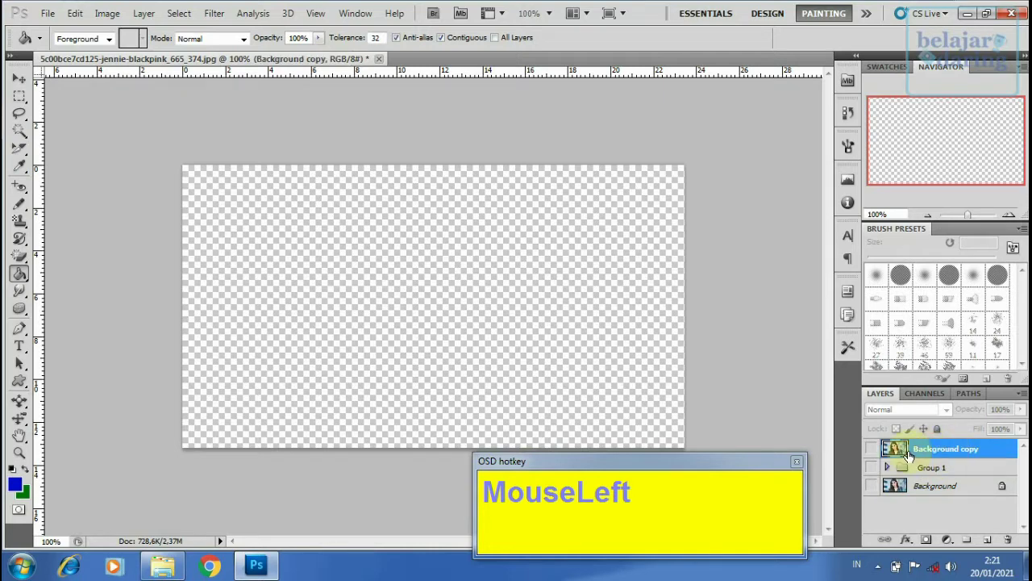
click(871, 449)
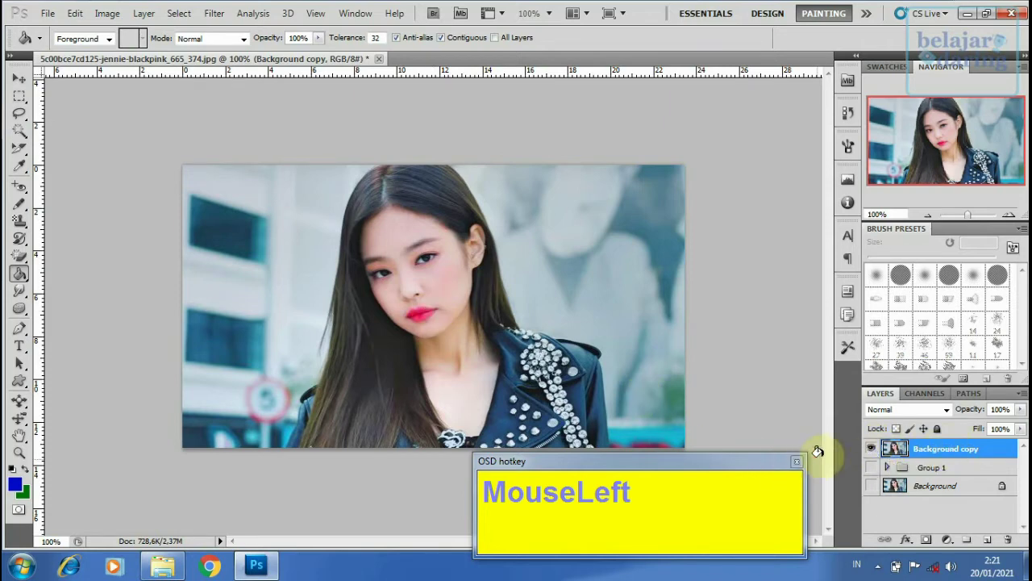
click(871, 449)
click(444, 306)
Rename the Background copy layer as Gambar2
double_click(944, 450)
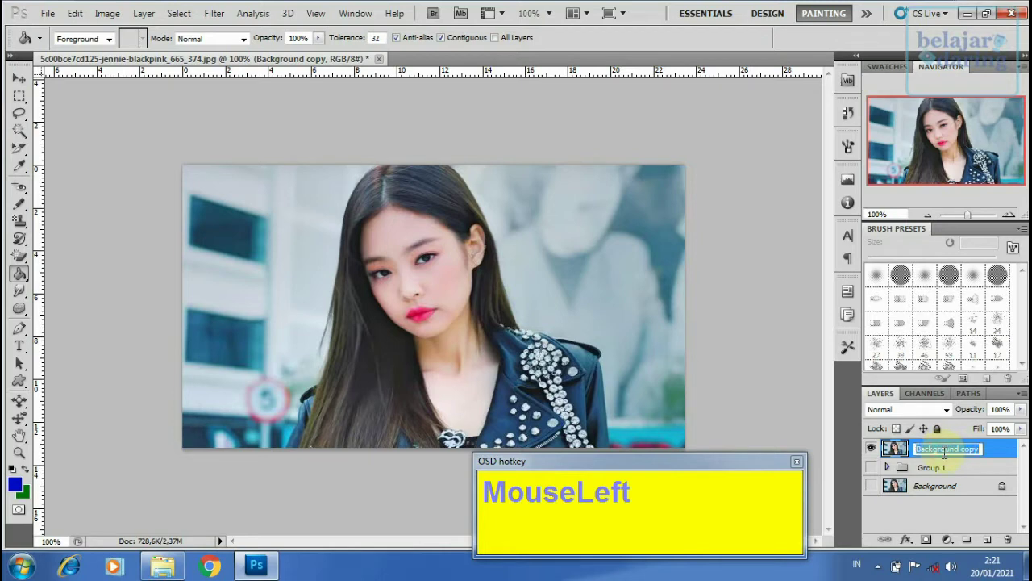
text(Co)
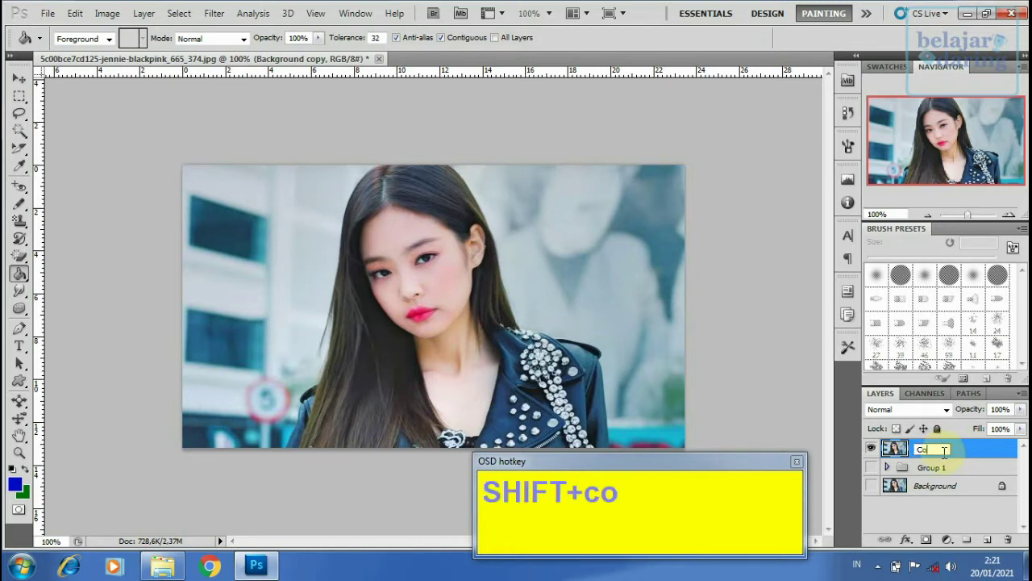
text(nt)
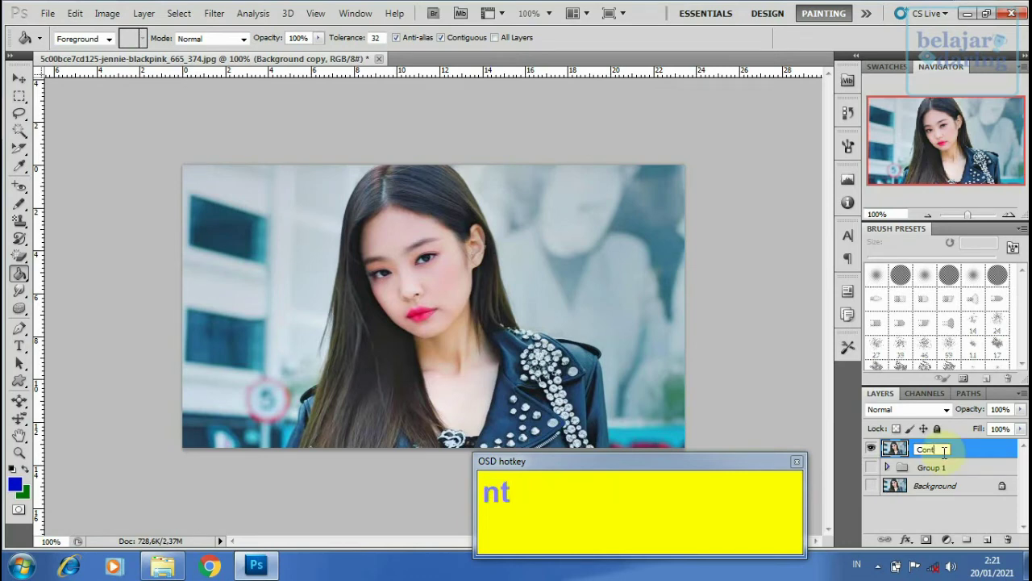
text(oh)
key(ctrl+shift+Left)
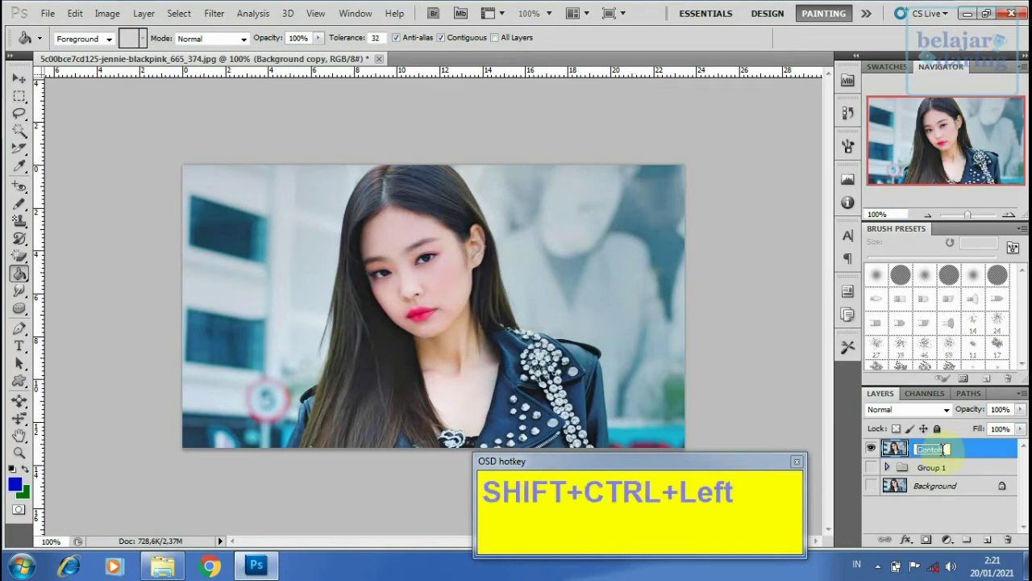
text(Gambar)
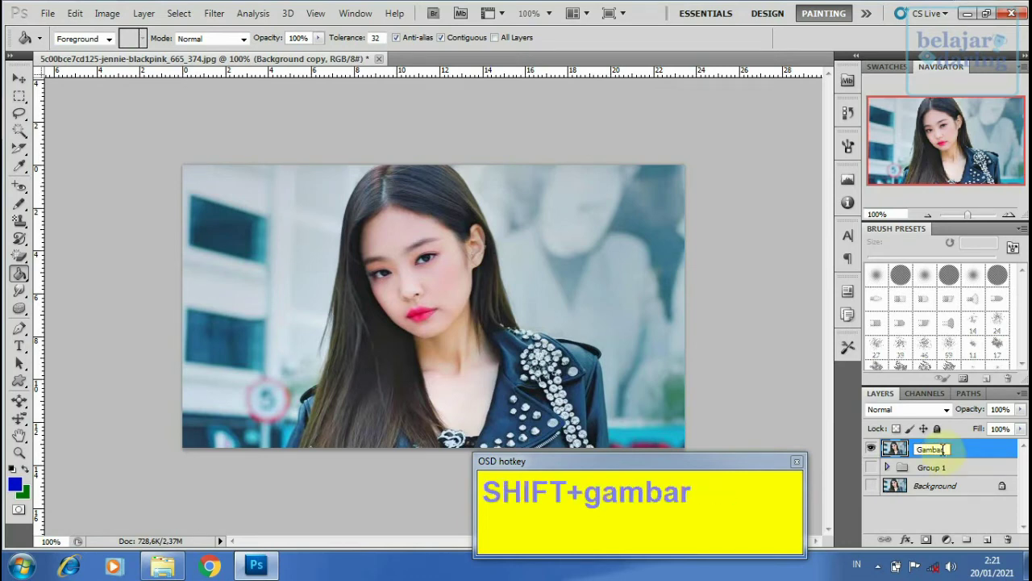
text(2)
key(Return)
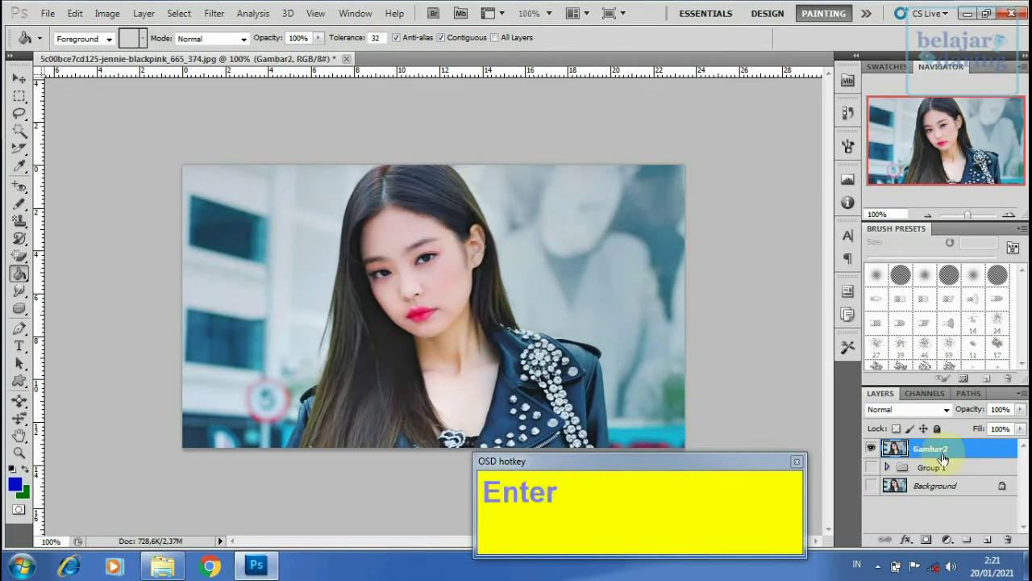
Rename the Group 1 layer group as Contoh1
double_click(933, 467)
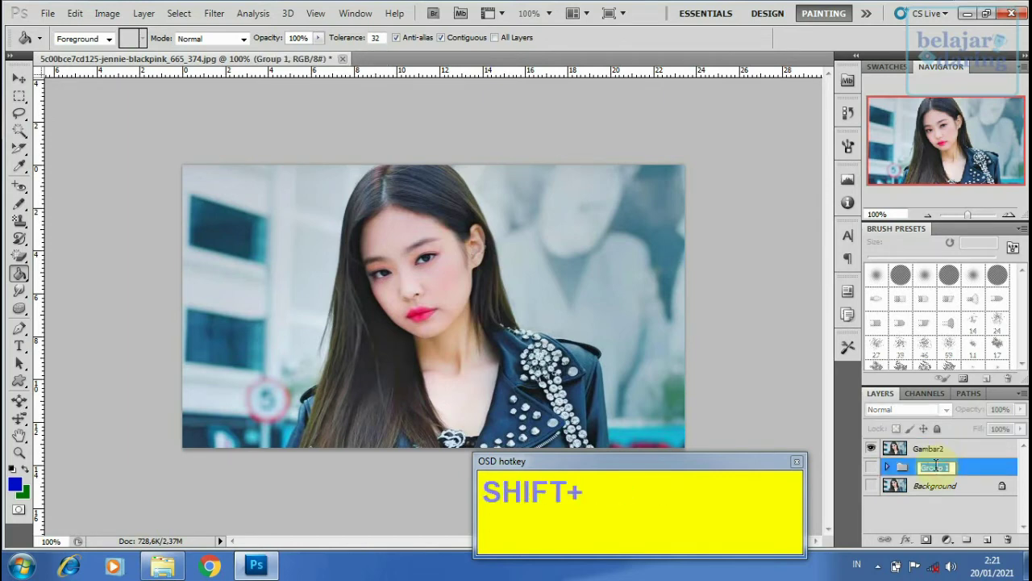
text(Cot)
key(BackSpace)
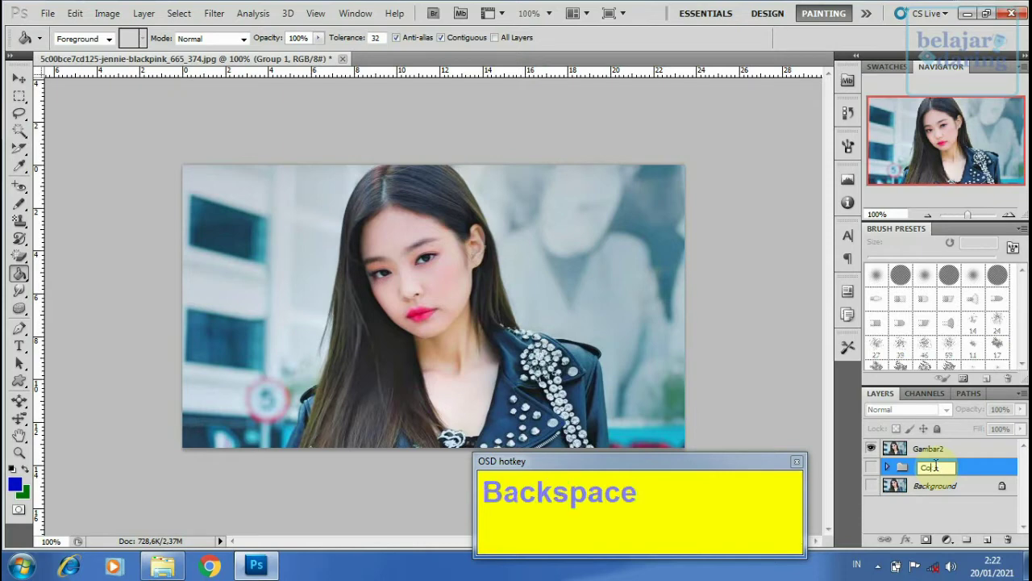
text(ntoh)
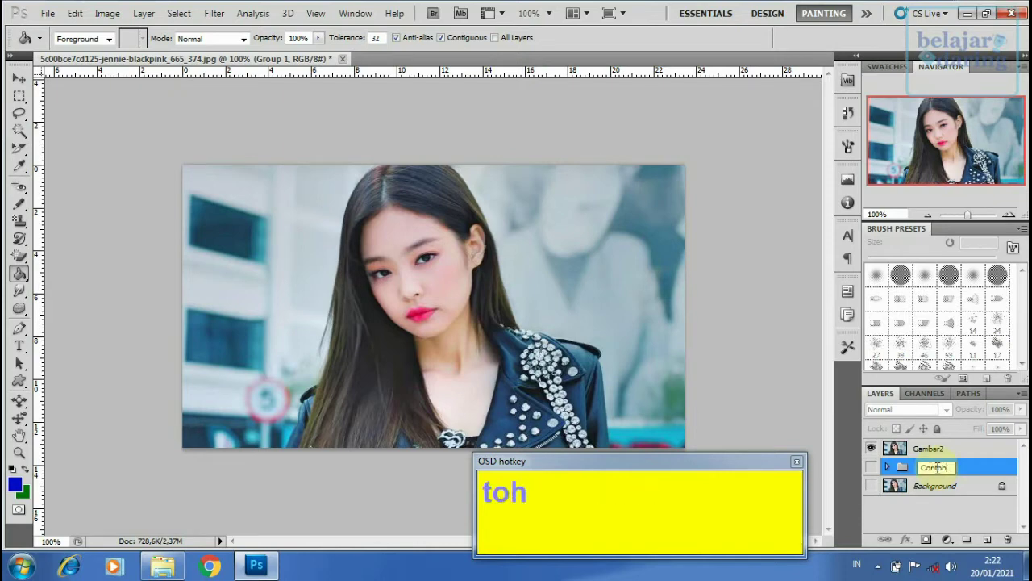
text(1)
key(Return)
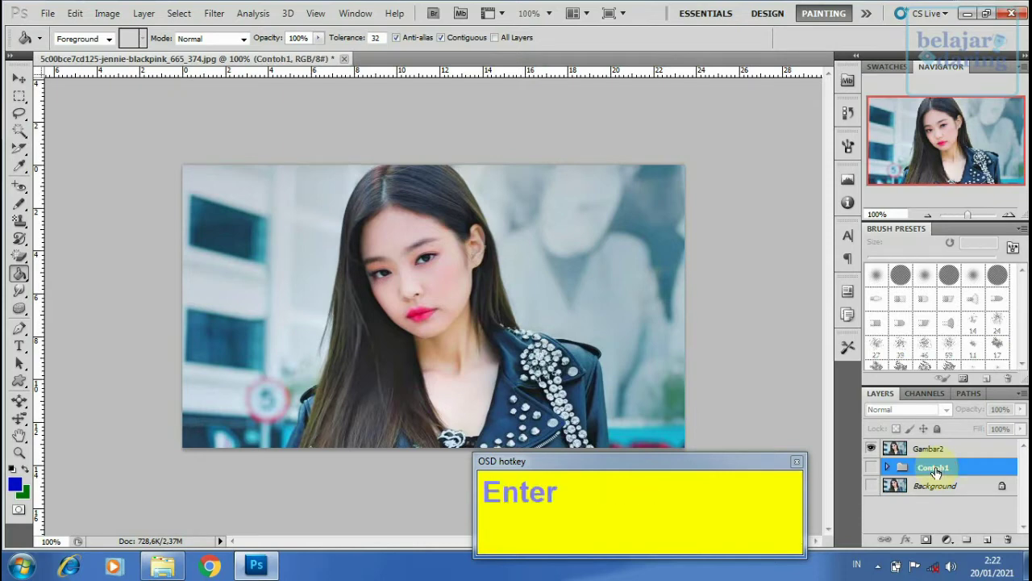
On the Gambar2 layer, start a Polygonal Lasso outline at the photo's lower border and trace the jacket sleeve up to the shoulder beside the hair
click(940, 450)
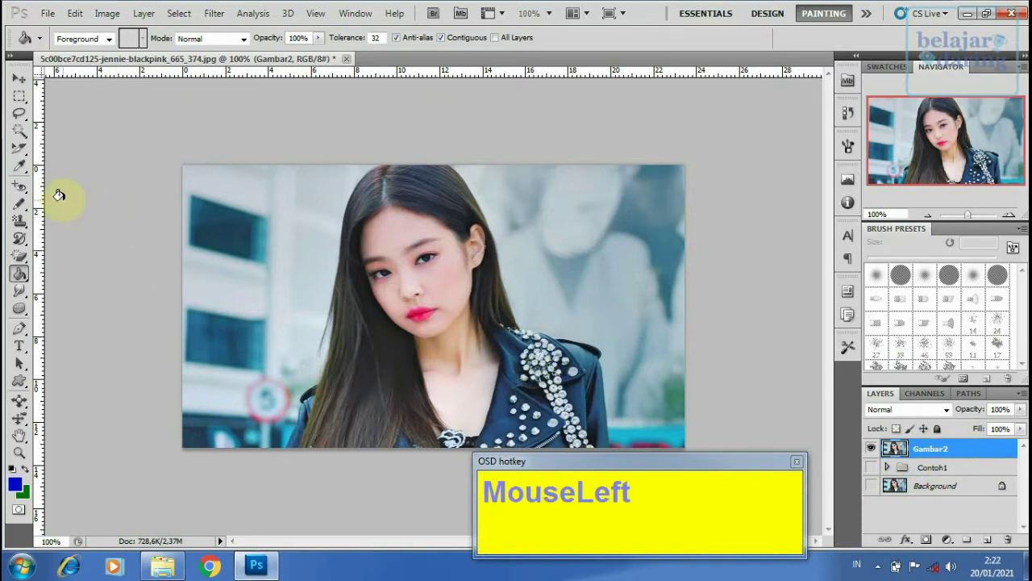
click(20, 117)
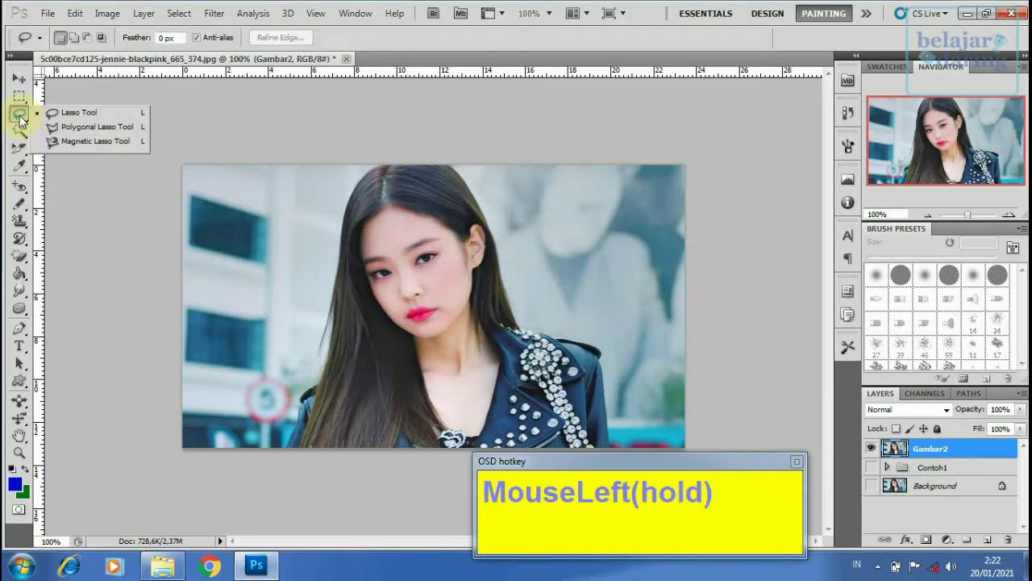
click(98, 127)
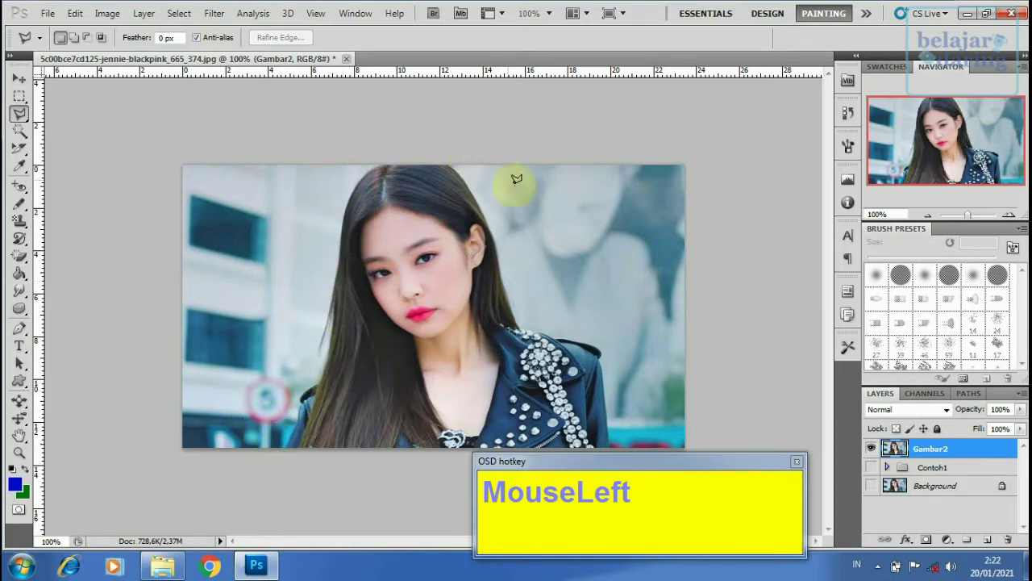
ctrl+click(279, 437)
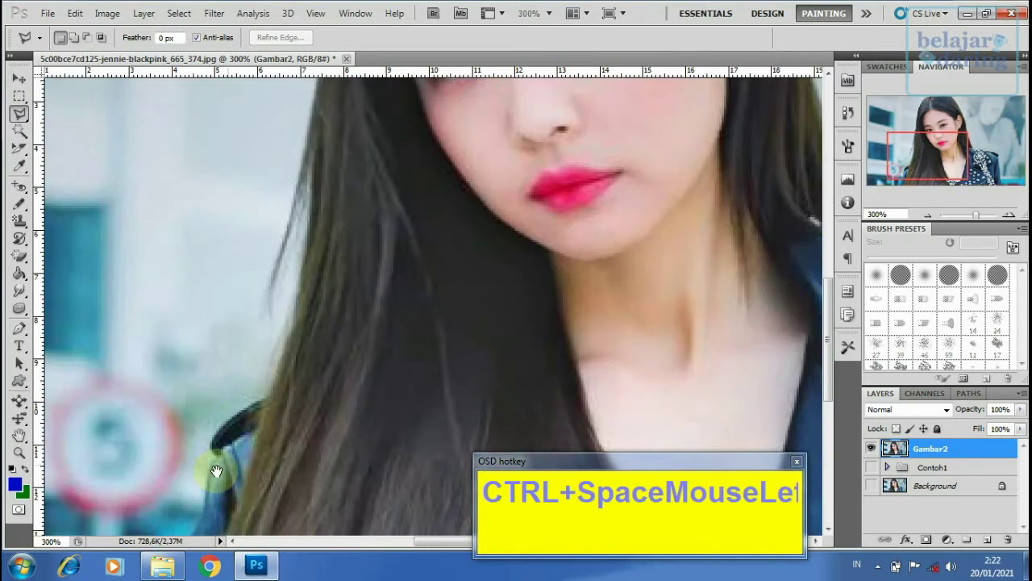
drag(311, 312, 350, 247)
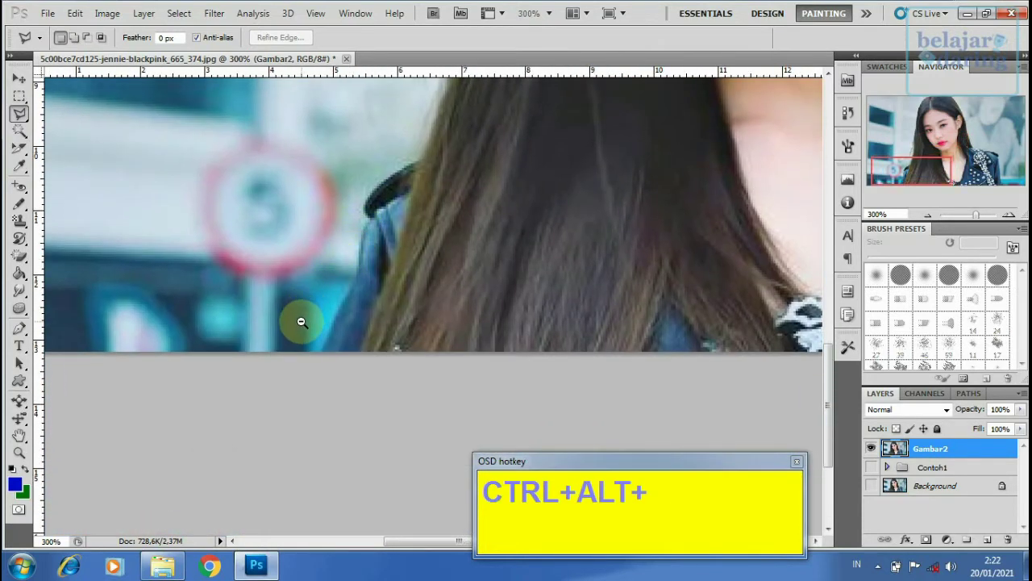
drag(297, 323, 411, 308)
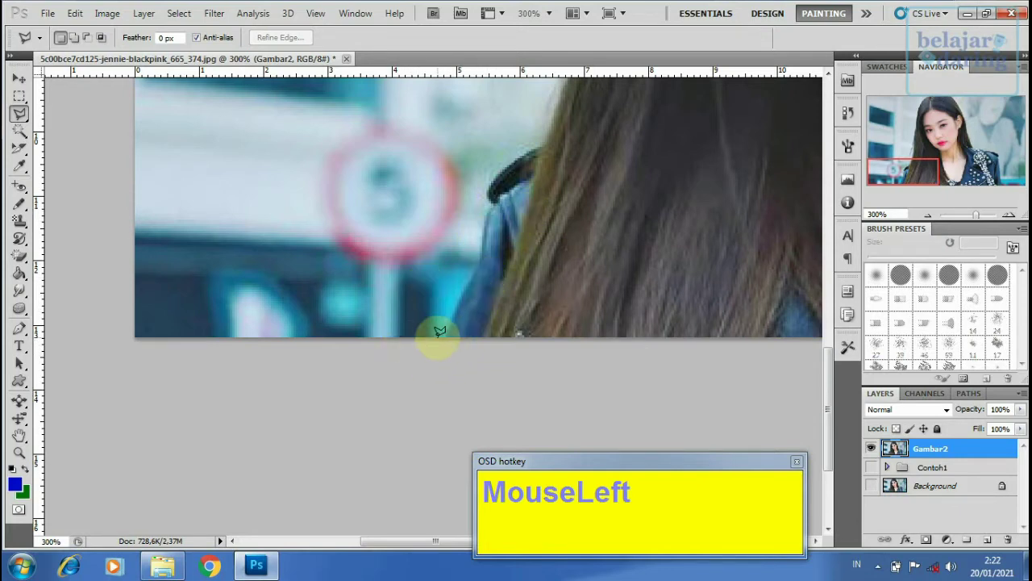
drag(439, 331, 296, 337)
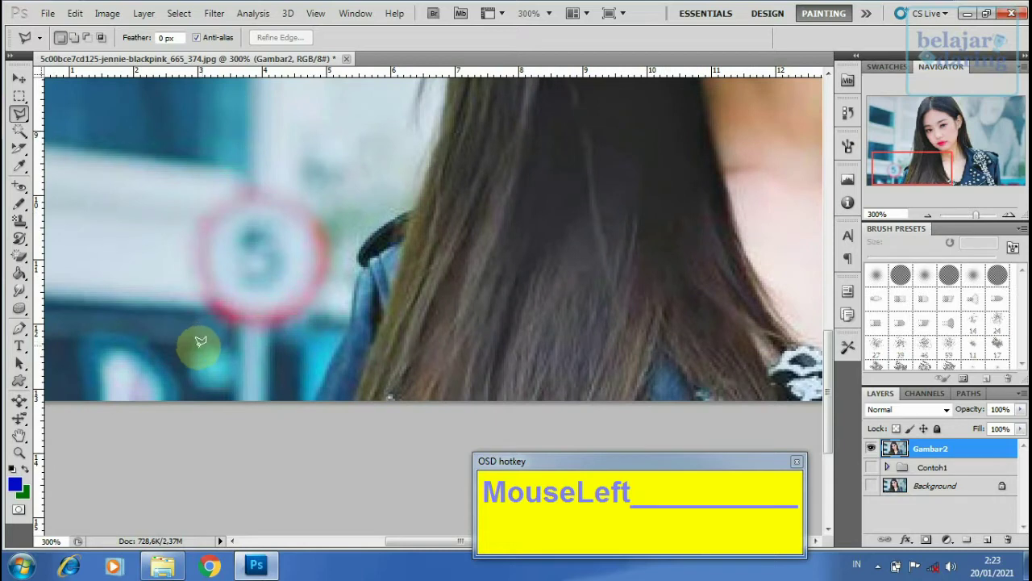
click(316, 399)
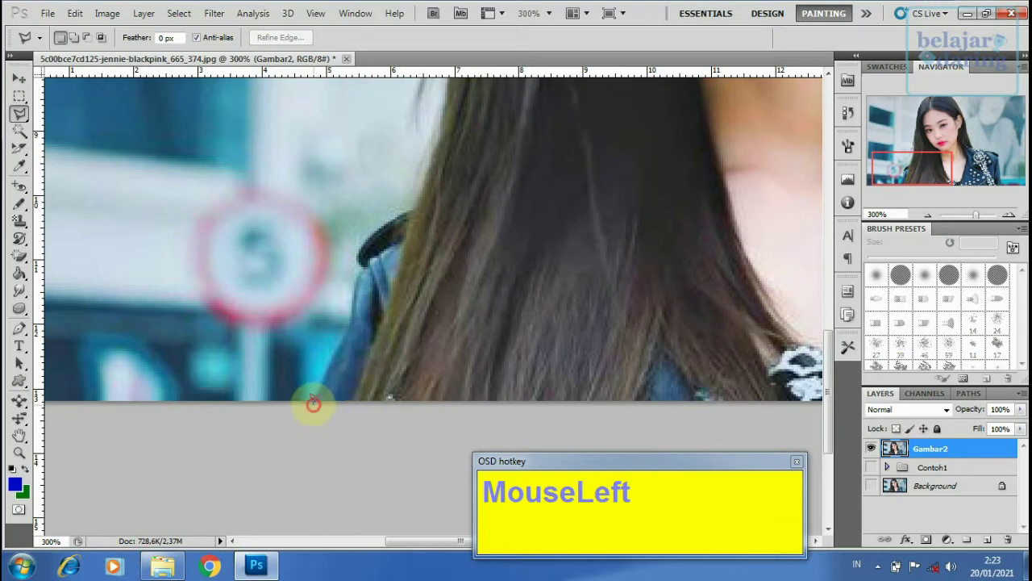
click(350, 326)
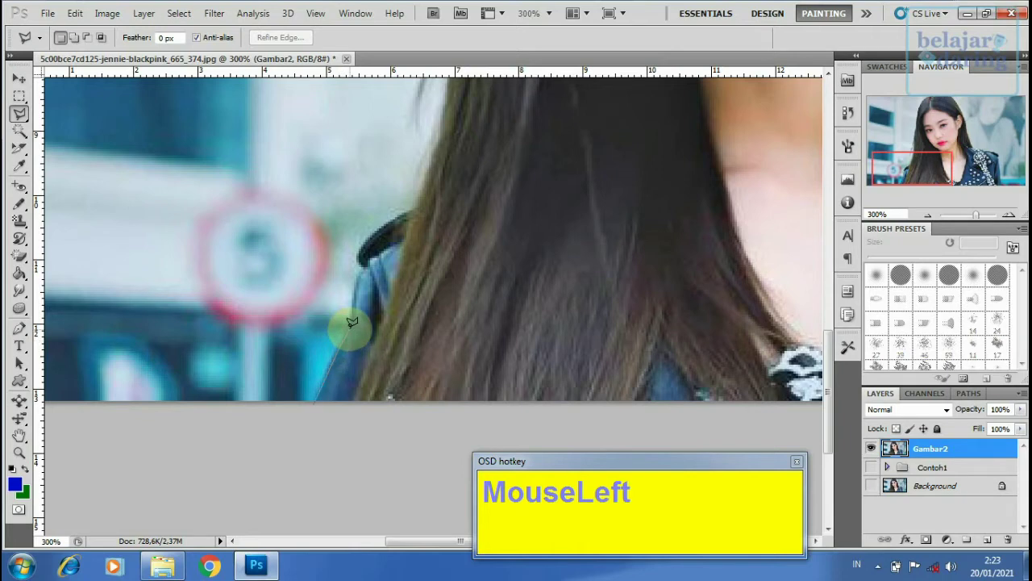
click(358, 258)
click(362, 244)
click(370, 233)
click(380, 223)
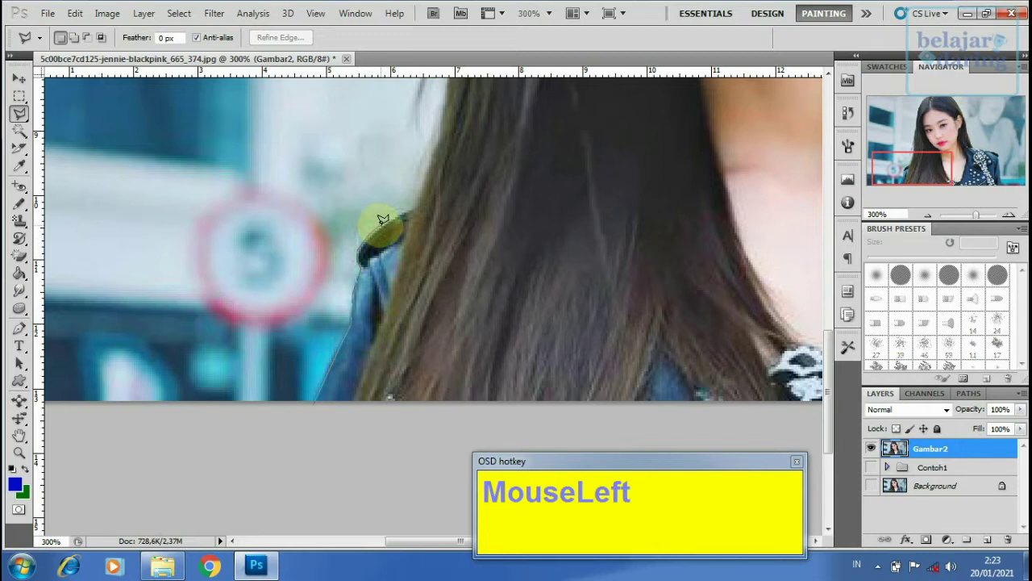
click(396, 212)
click(415, 207)
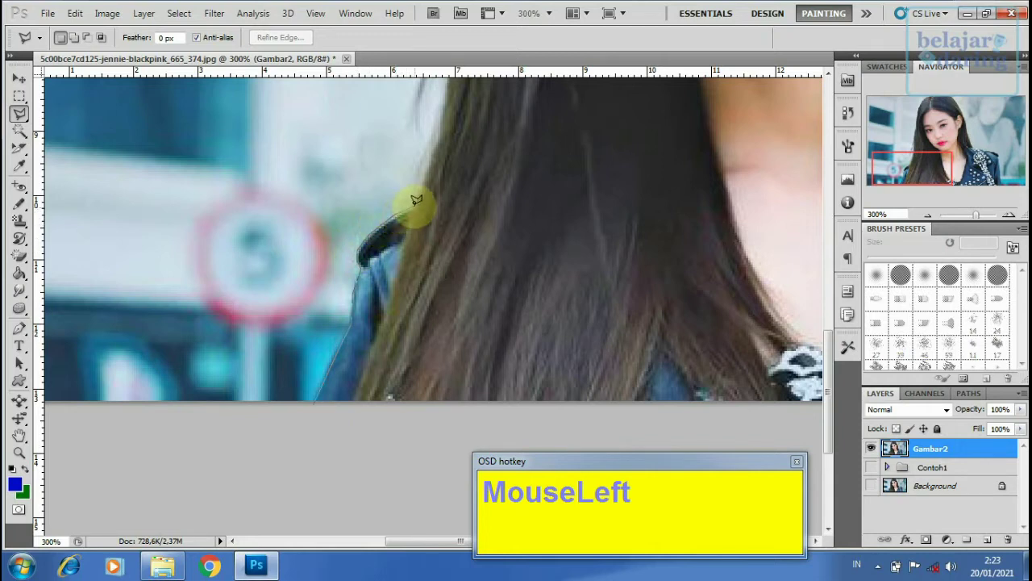
Continue the lasso outline up the outer edge of the long hair and down the loose strand to its tip
drag(442, 174, 431, 286)
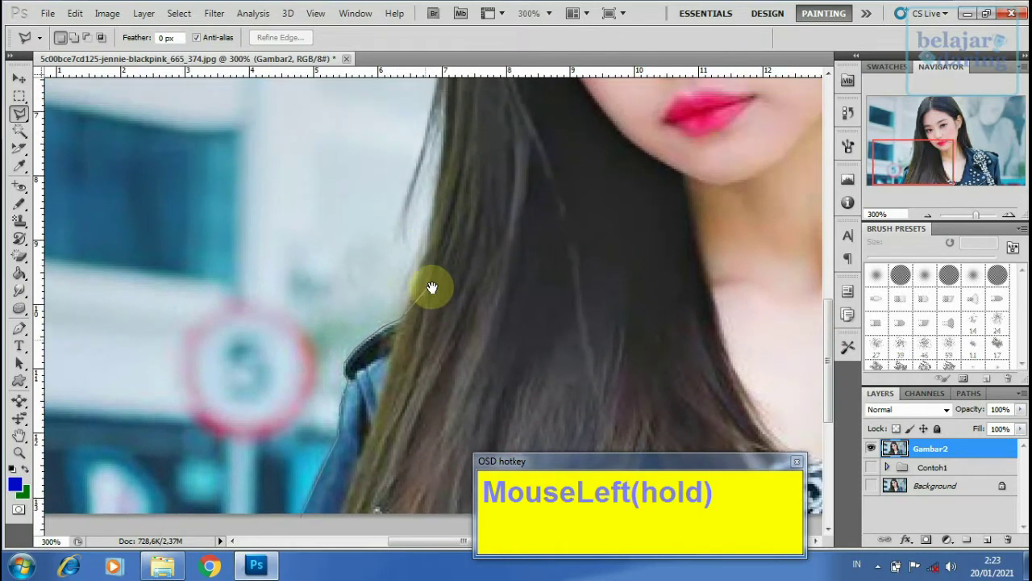
click(418, 271)
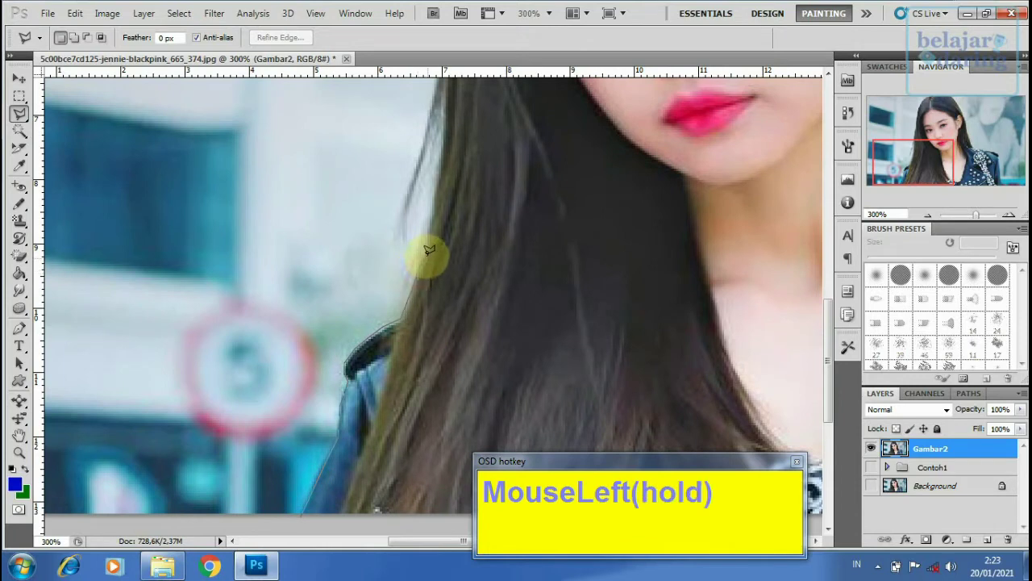
click(433, 203)
click(439, 163)
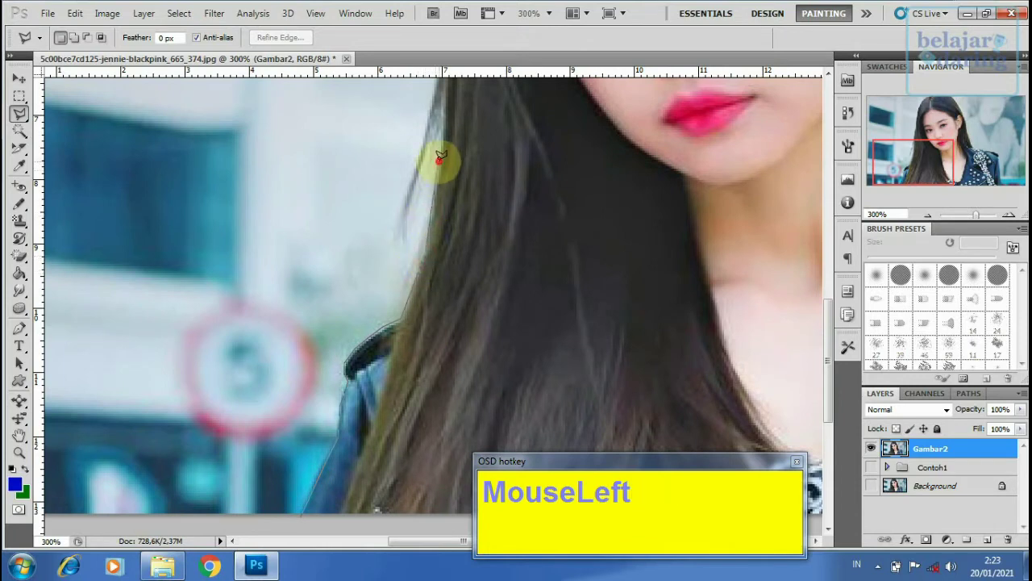
click(443, 127)
click(419, 167)
click(411, 213)
click(405, 240)
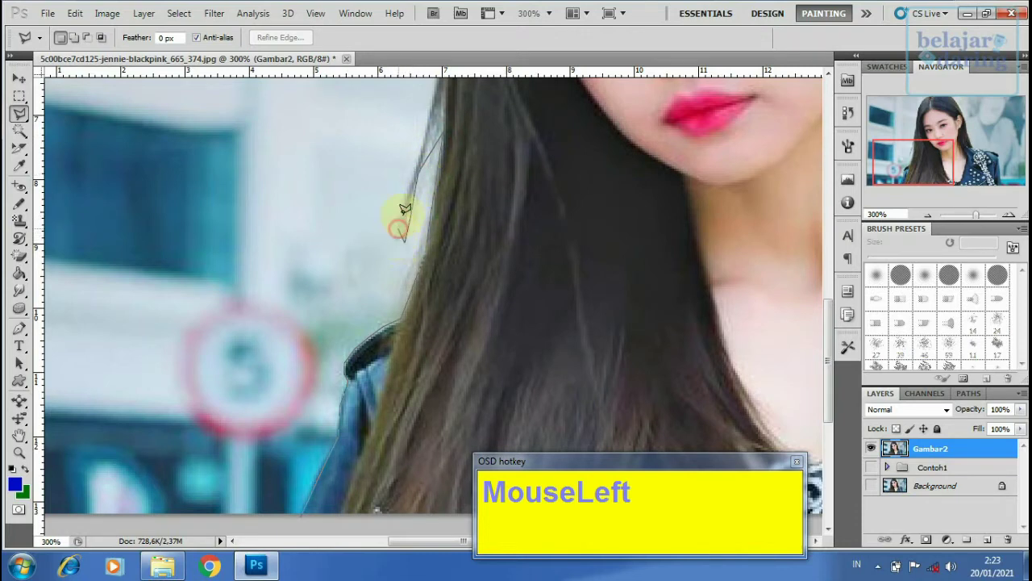
Extend the lasso outline from the strand's tip up the outer hair edge to forehead level
drag(396, 156, 357, 299)
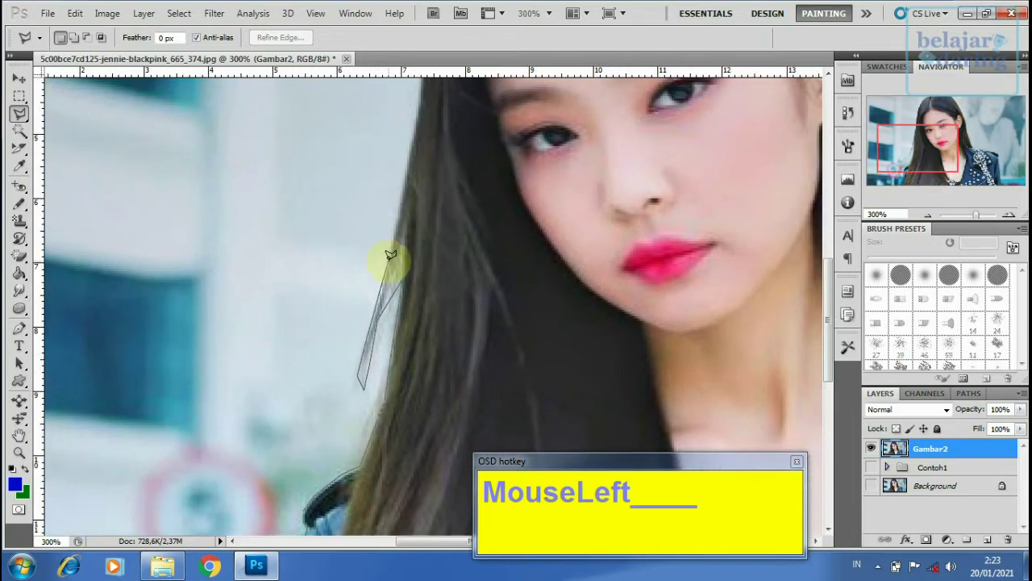
click(383, 285)
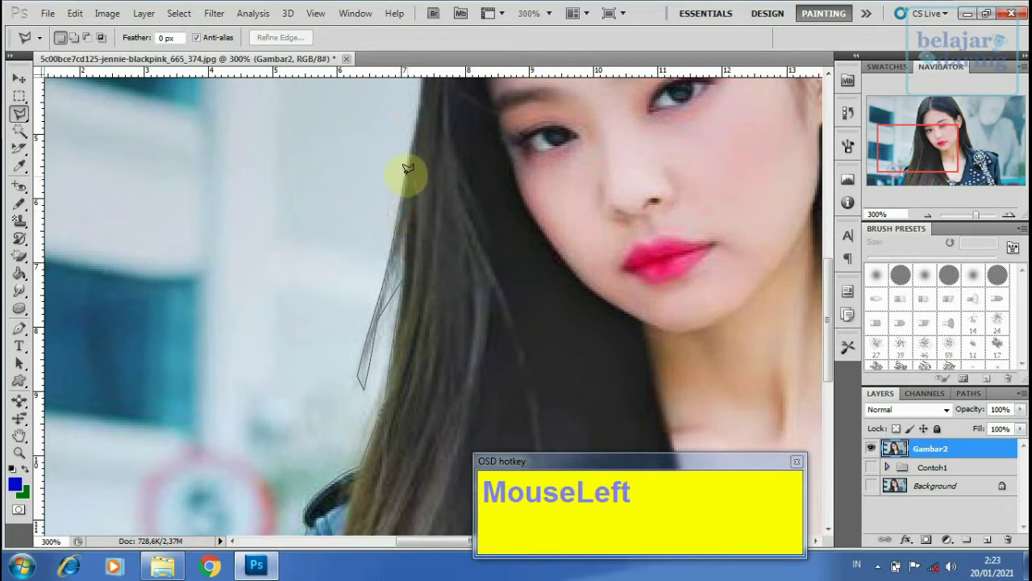
key(space)
drag(409, 161, 375, 318)
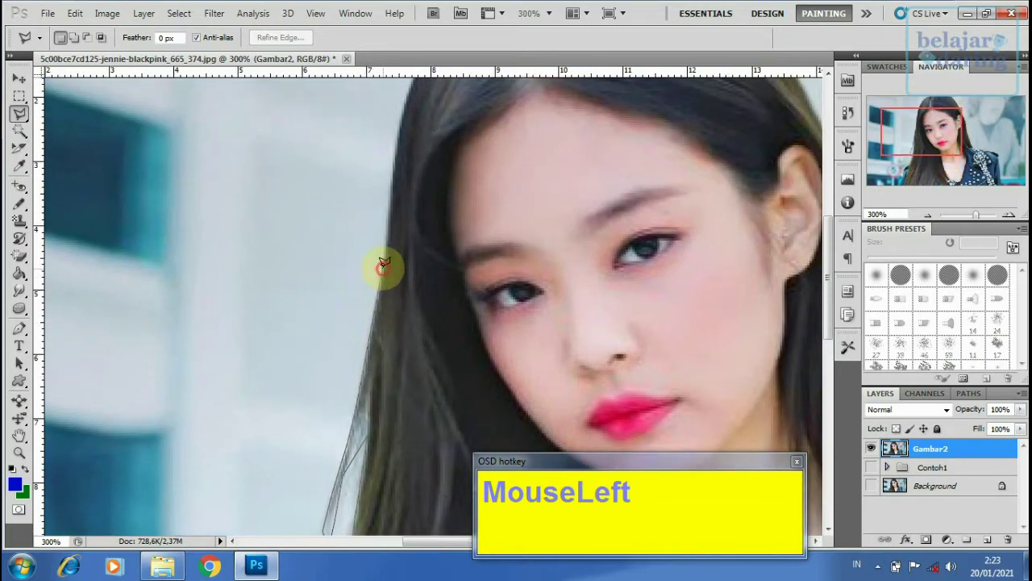
key(space)
drag(379, 166, 341, 295)
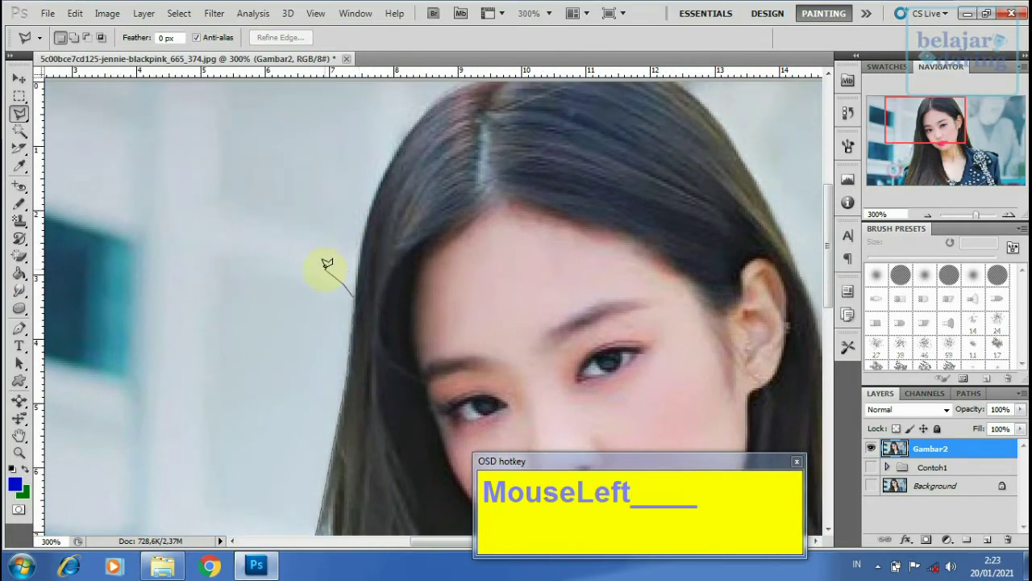
click(270, 265)
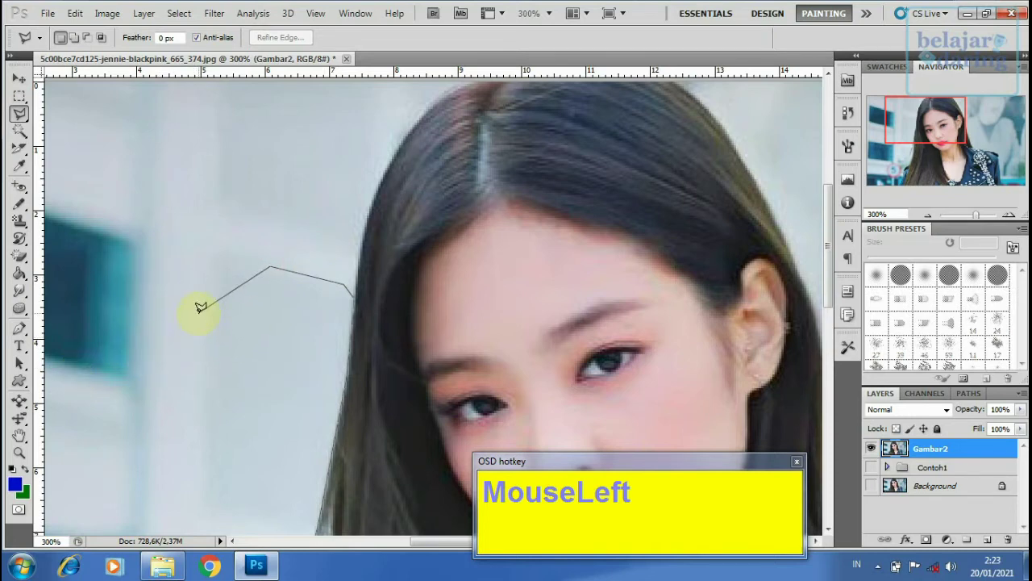
key(BackSpace)
key(BackSpace)
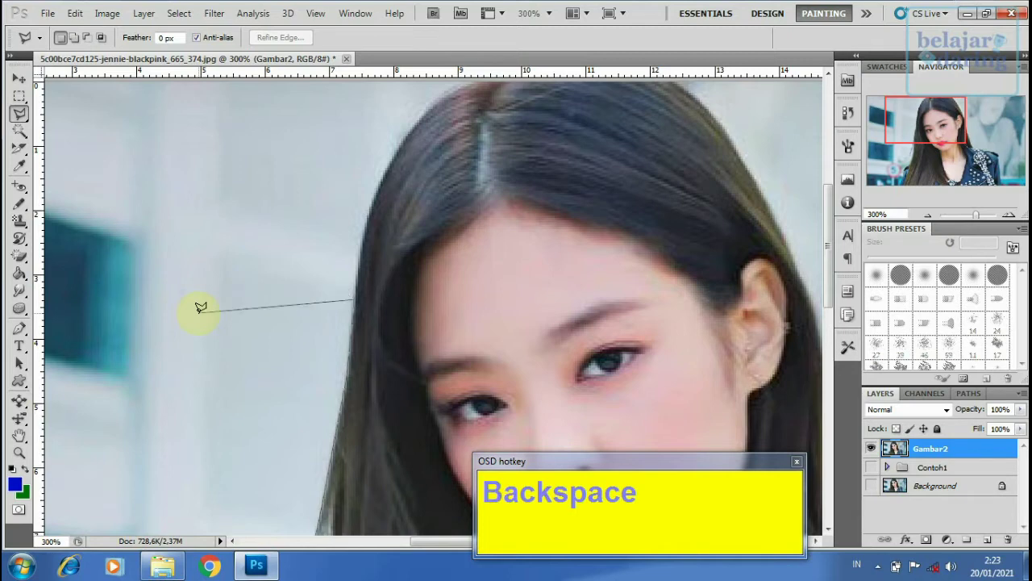
key(BackSpace)
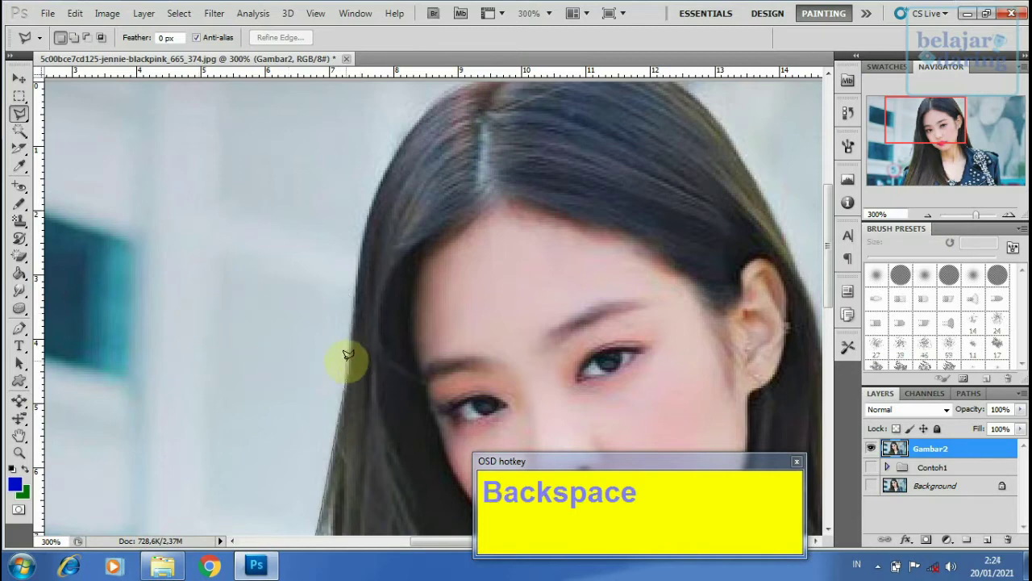
Continue the lasso outline from forehead level up the curved outer hair edge to the photo's upper border near the parting
click(355, 312)
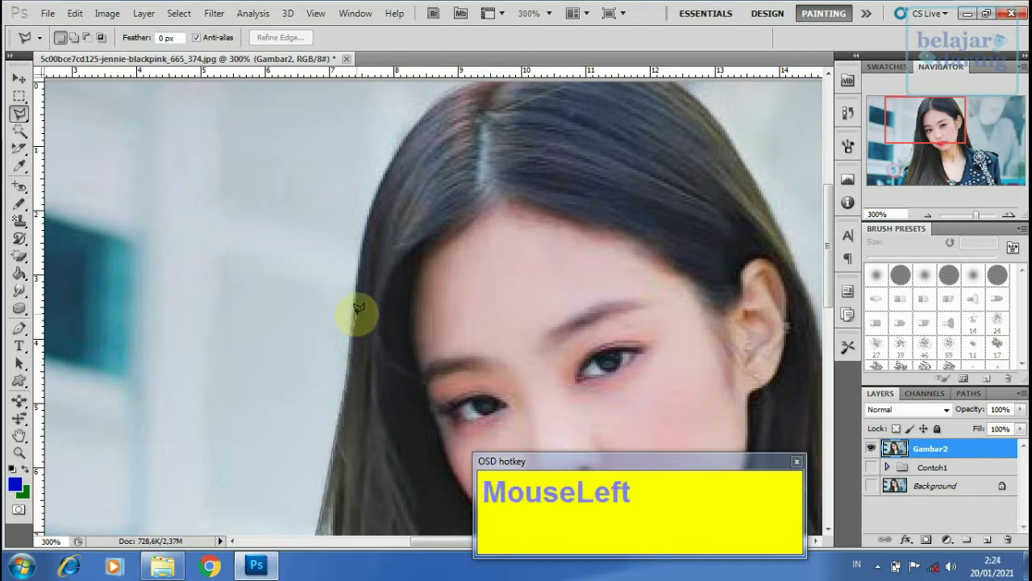
click(356, 258)
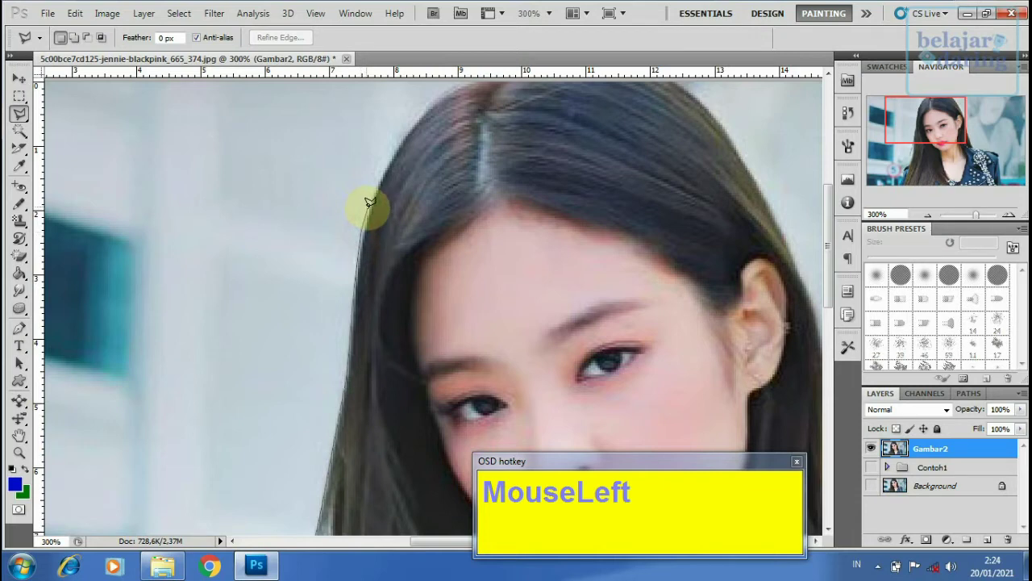
click(367, 201)
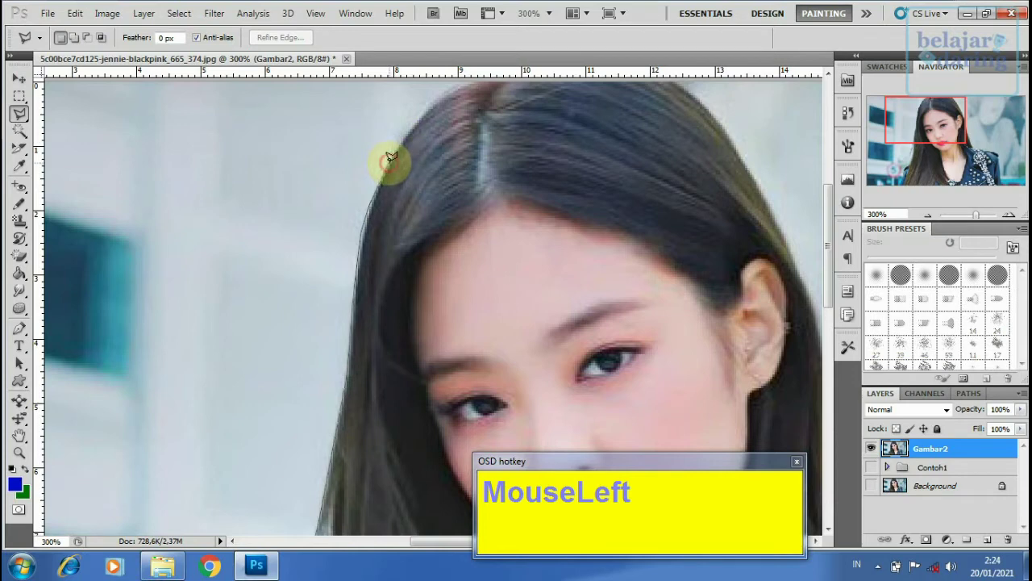
drag(402, 139, 346, 239)
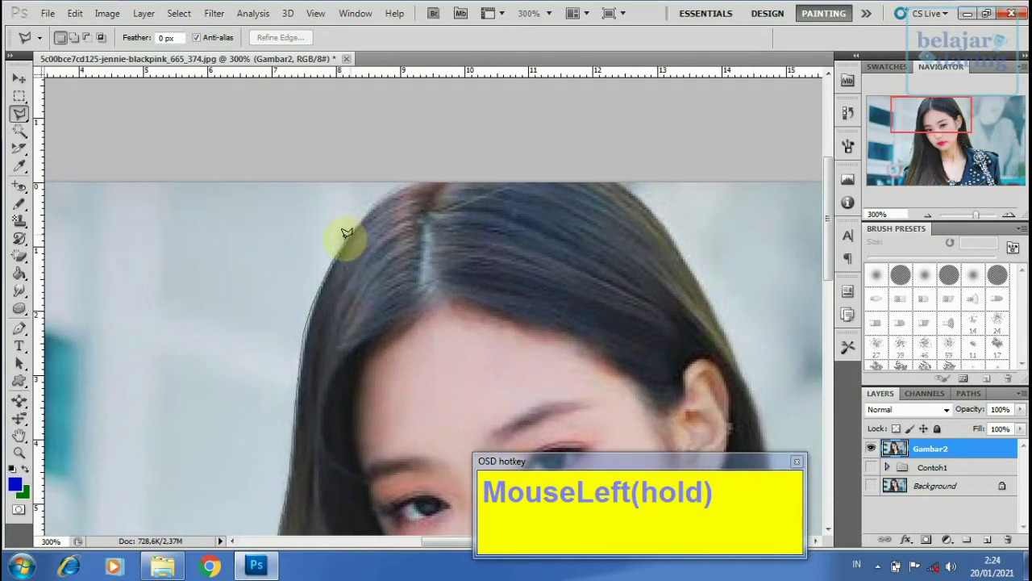
click(346, 239)
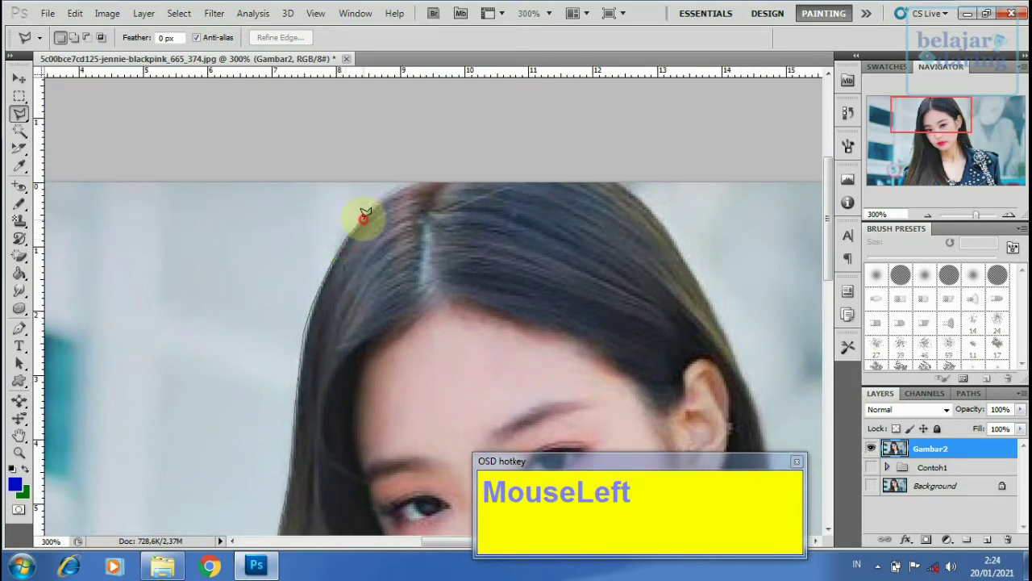
click(363, 219)
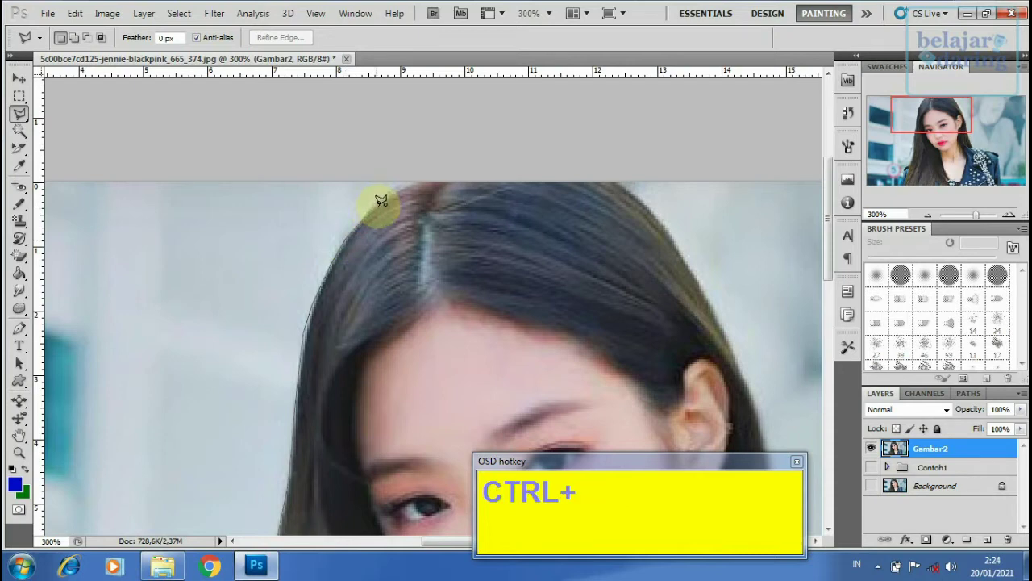
ctrl+space+click(375, 202)
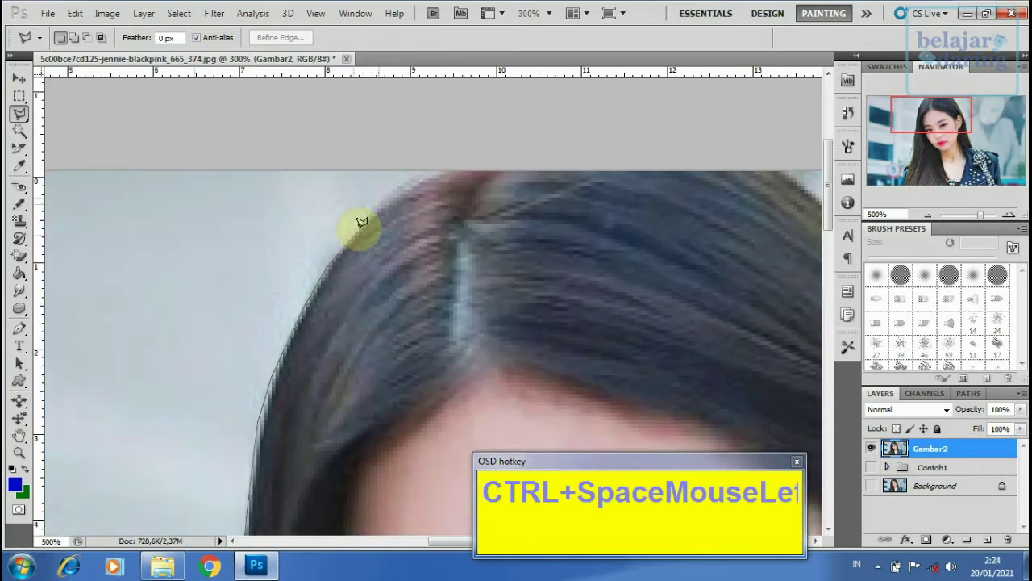
click(391, 201)
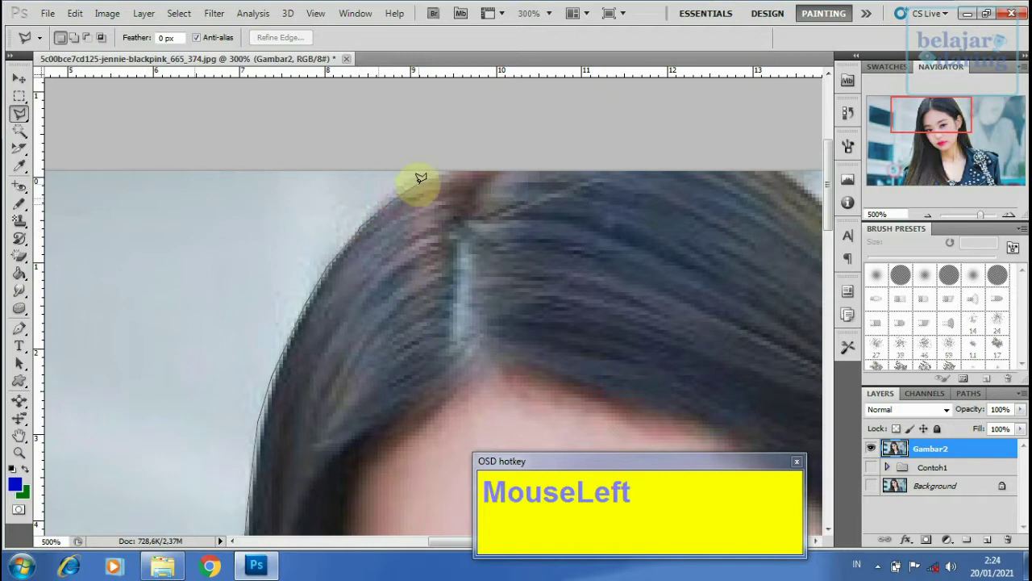
click(443, 170)
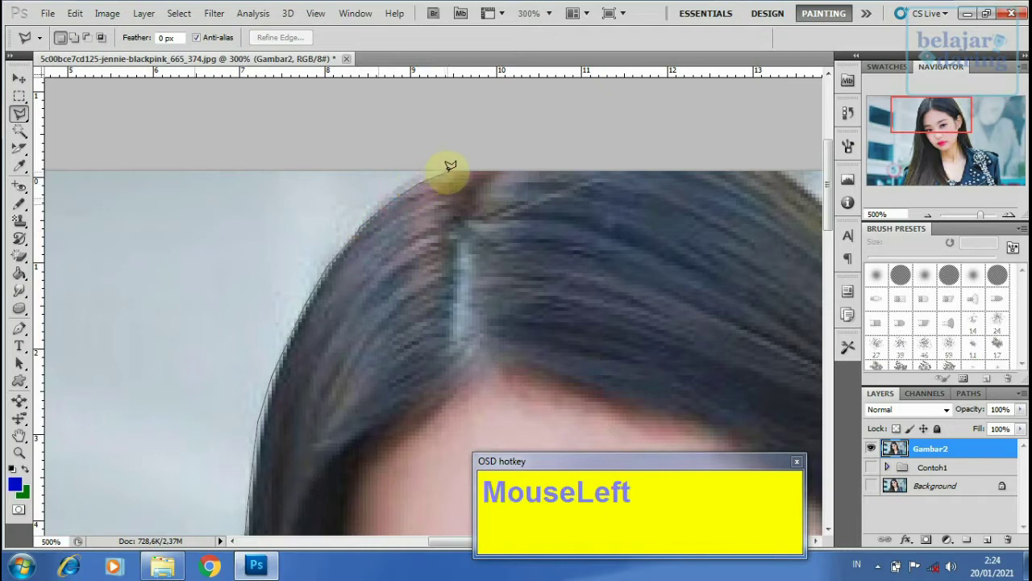
Carry the lasso outline across the crown along the photo's upper border and start it down the hair edge on the ear side
key(space)
drag(734, 219, 413, 163)
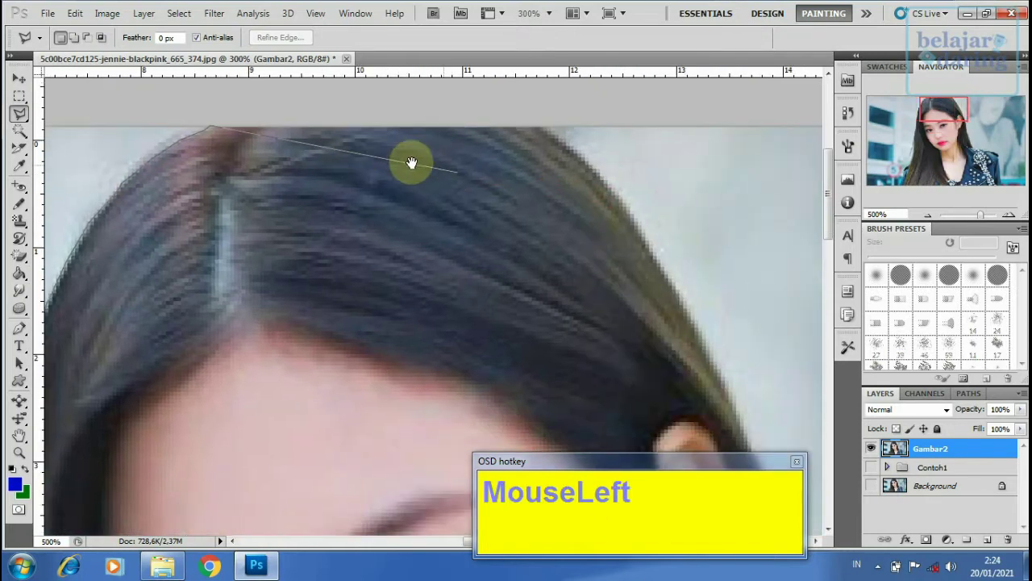
click(466, 114)
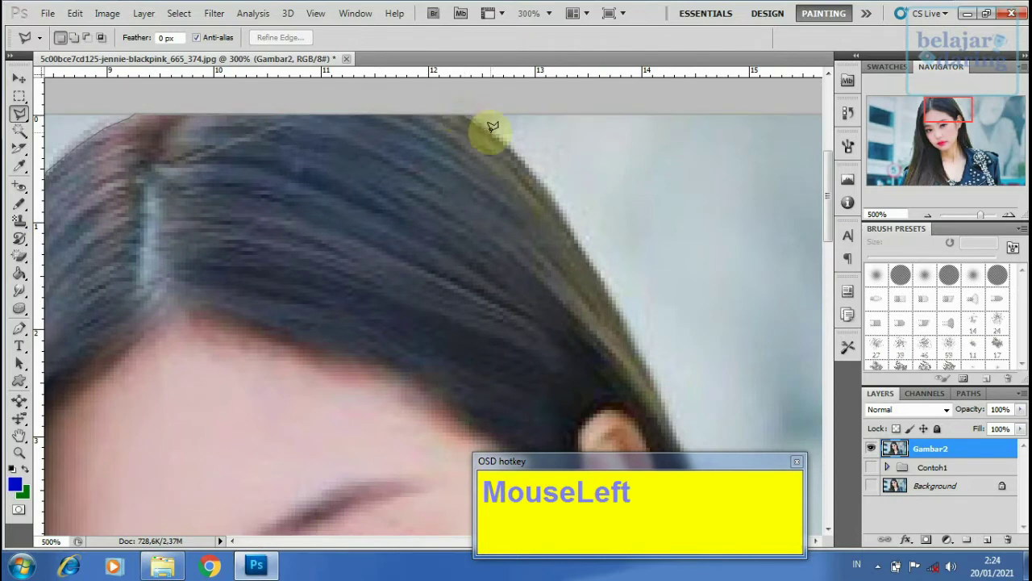
click(494, 135)
click(530, 167)
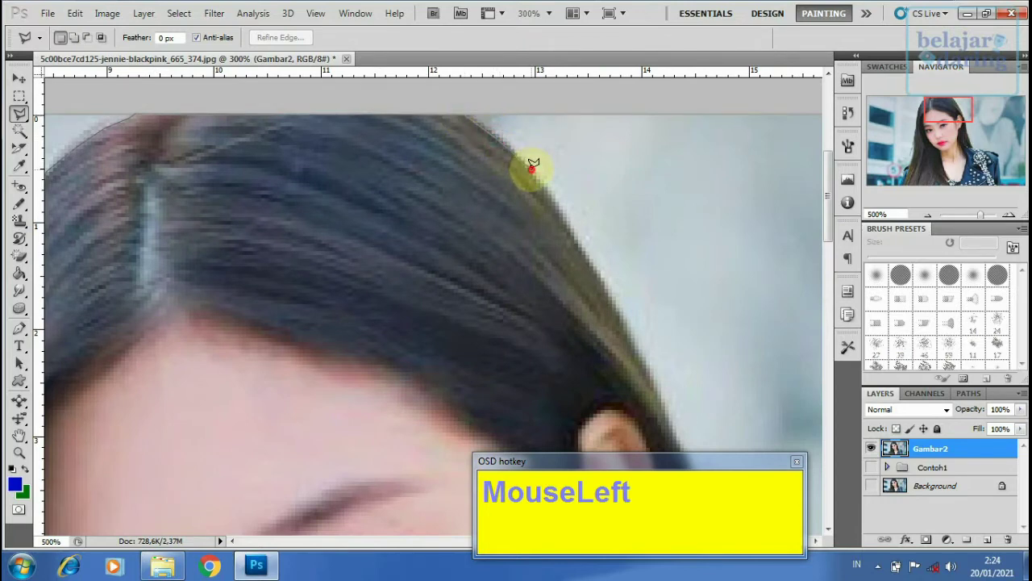
click(568, 219)
click(612, 308)
Remove the misplaced lasso point on the ear-side hair edge and retrace the edge down to the top of the ear
key(space)
drag(596, 270, 546, 192)
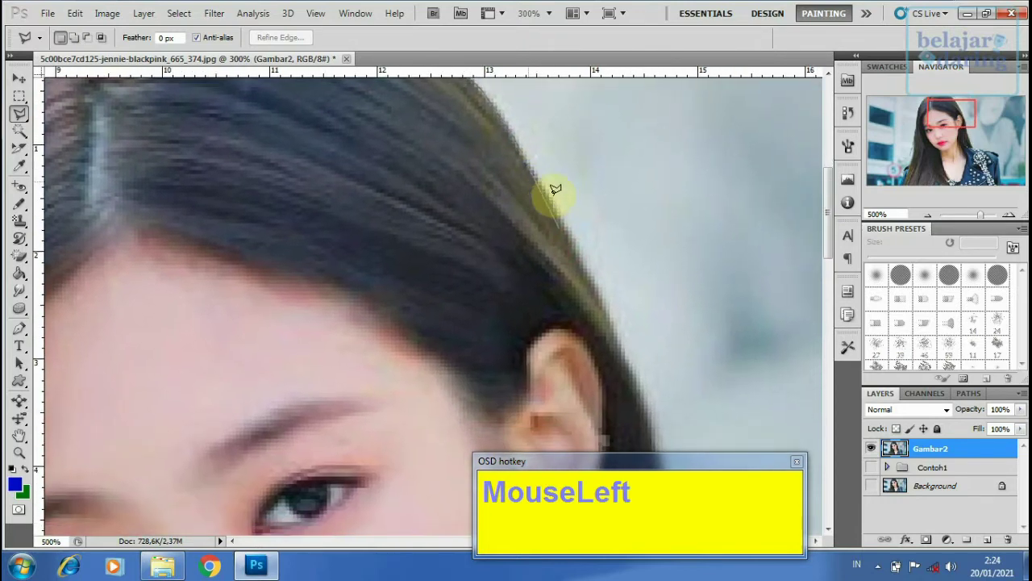
key(BackSpace)
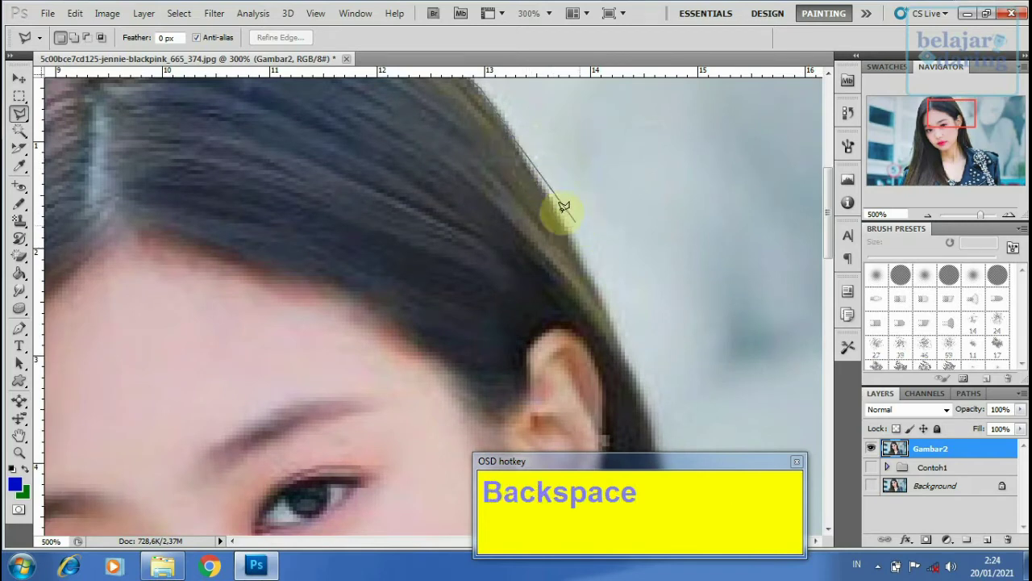
click(529, 169)
click(564, 225)
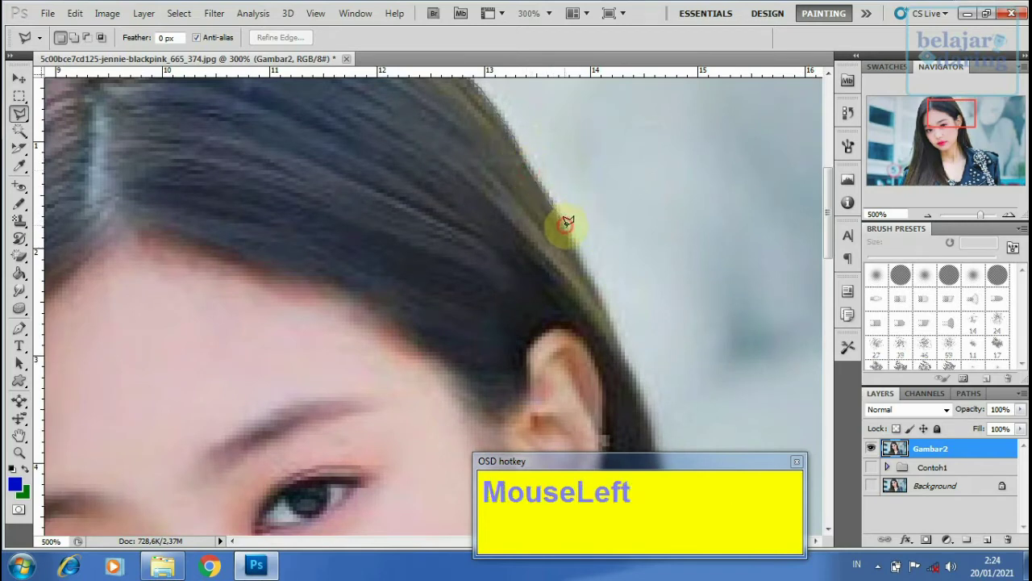
click(588, 271)
drag(613, 311, 574, 221)
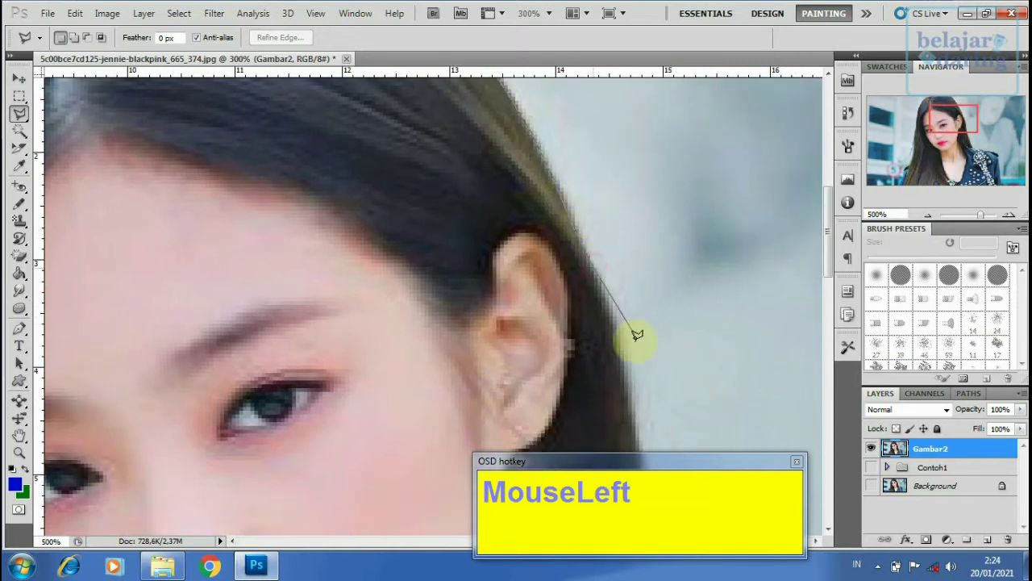
Extend the lasso outline down the hair edge past the ear to where the hair meets the studded jacket shoulder
drag(636, 334, 585, 259)
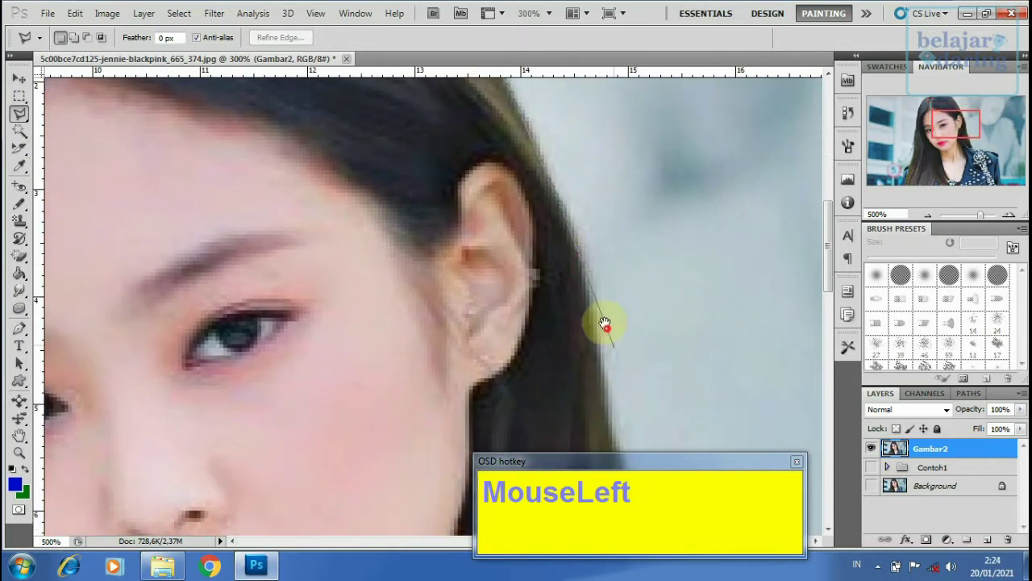
drag(603, 323, 592, 237)
click(575, 244)
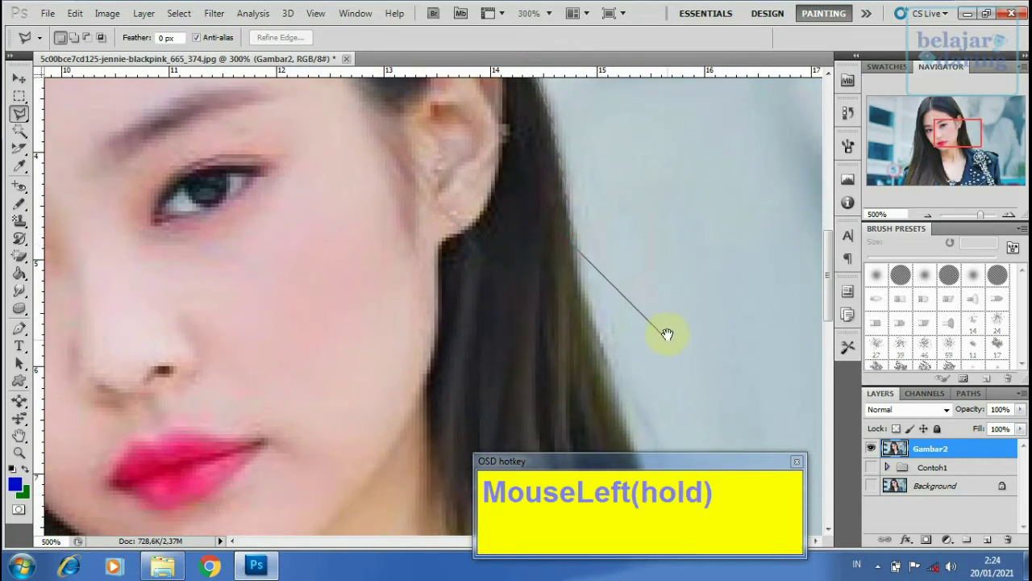
drag(669, 336, 604, 272)
click(535, 231)
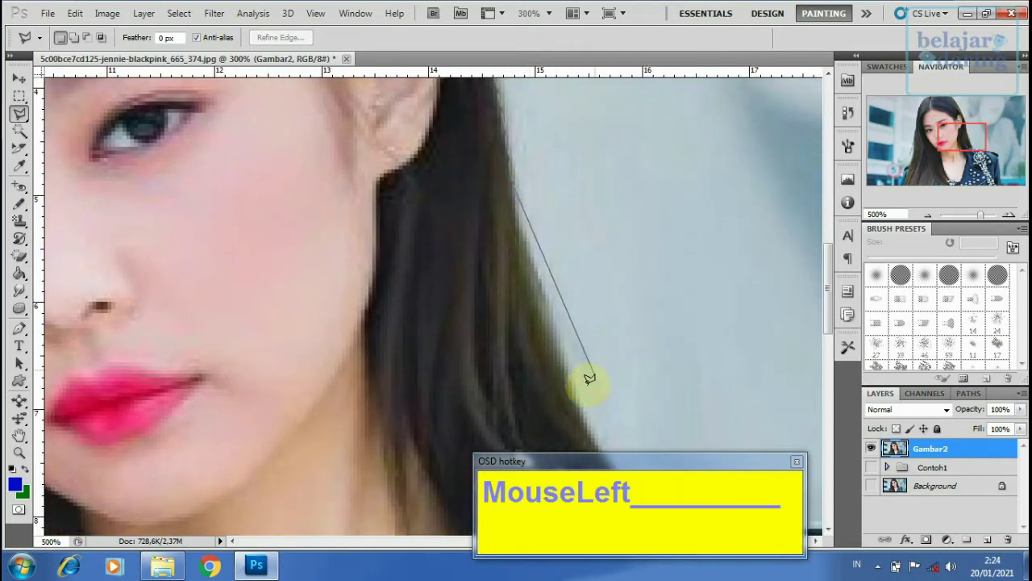
click(518, 226)
click(536, 267)
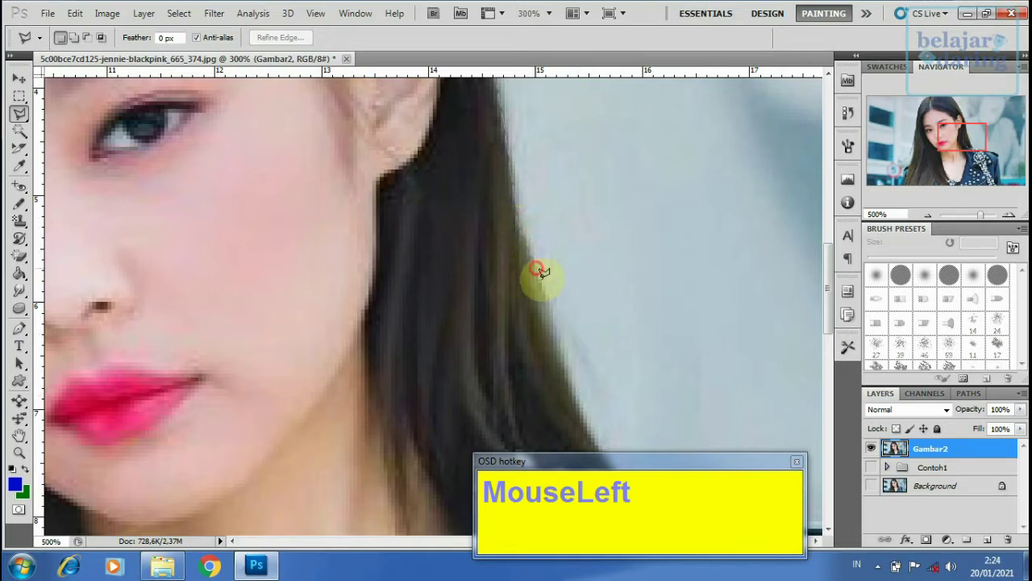
drag(592, 392, 539, 232)
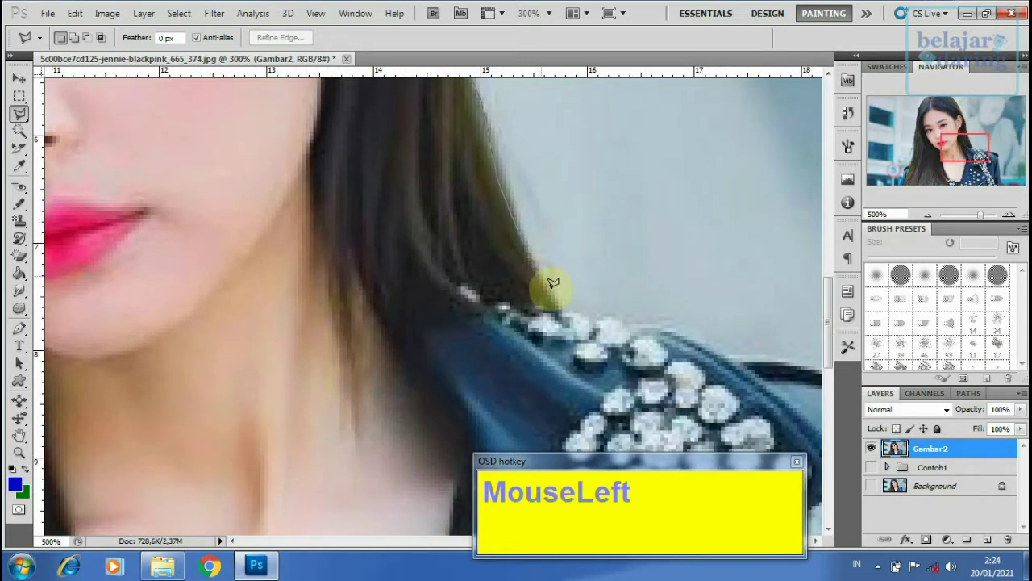
click(557, 305)
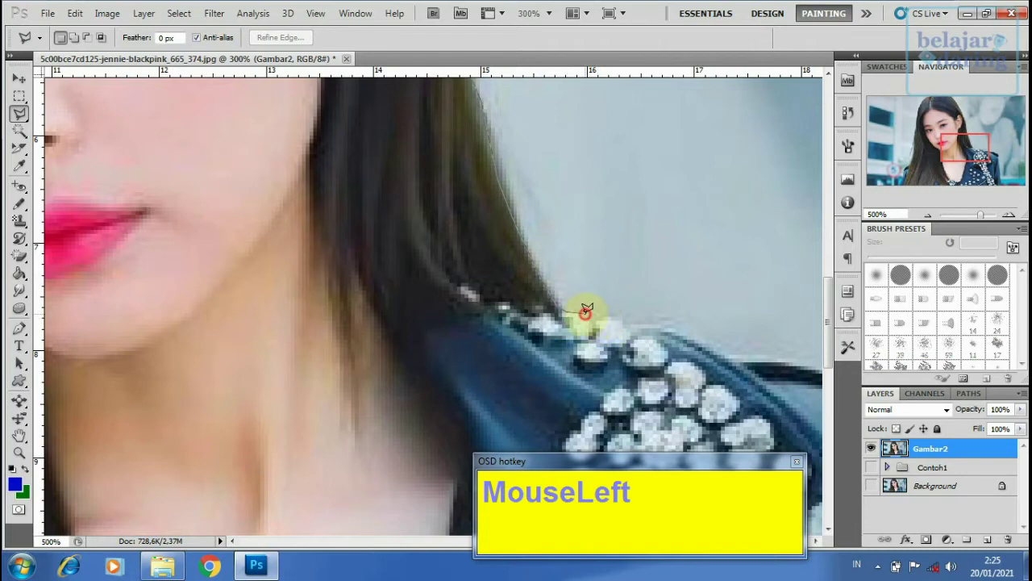
Trace the lasso outline over the studded collar and along the dark shoulder strap to its rounded end, correcting the misplaced point
drag(589, 314, 617, 315)
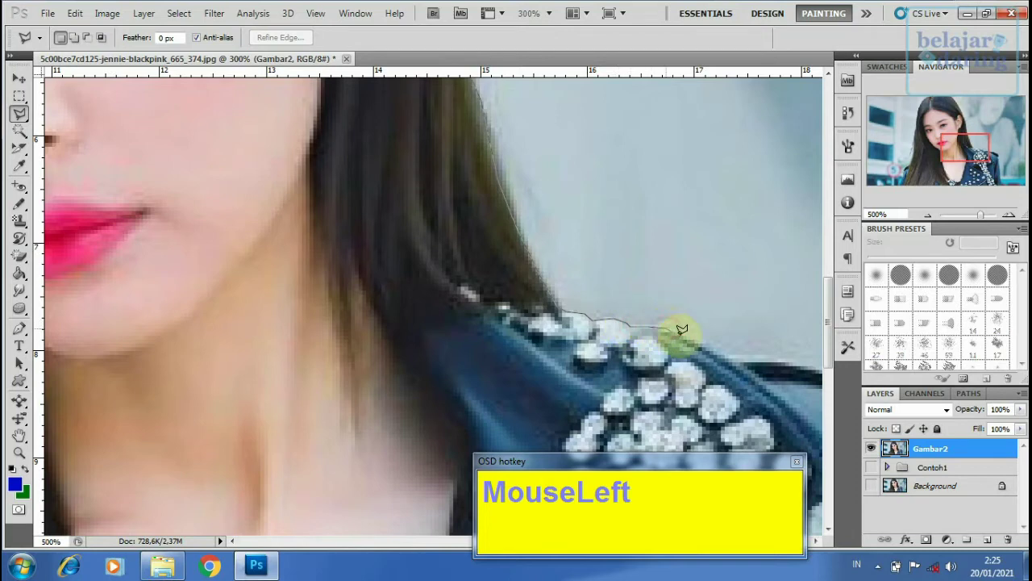
mouse_move(722, 341)
mouse_down()
mouse_move(471, 163)
mouse_move(534, 175)
mouse_up()
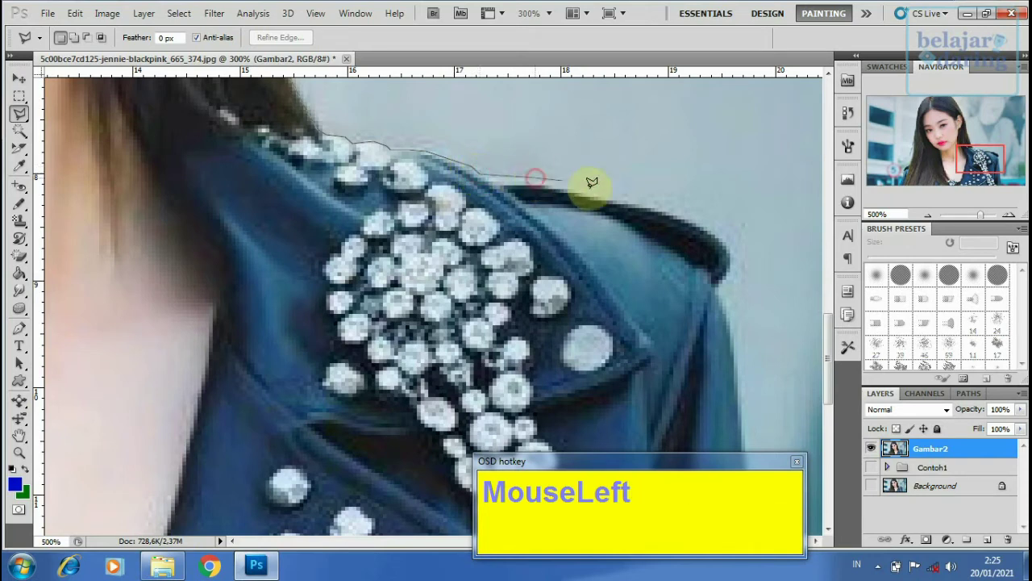
mouse_move(596, 184)
mouse_down()
mouse_move(720, 229)
mouse_move(740, 249)
mouse_move(729, 274)
mouse_move(762, 262)
mouse_move(755, 253)
mouse_move(708, 277)
mouse_up()
key(BackSpace)
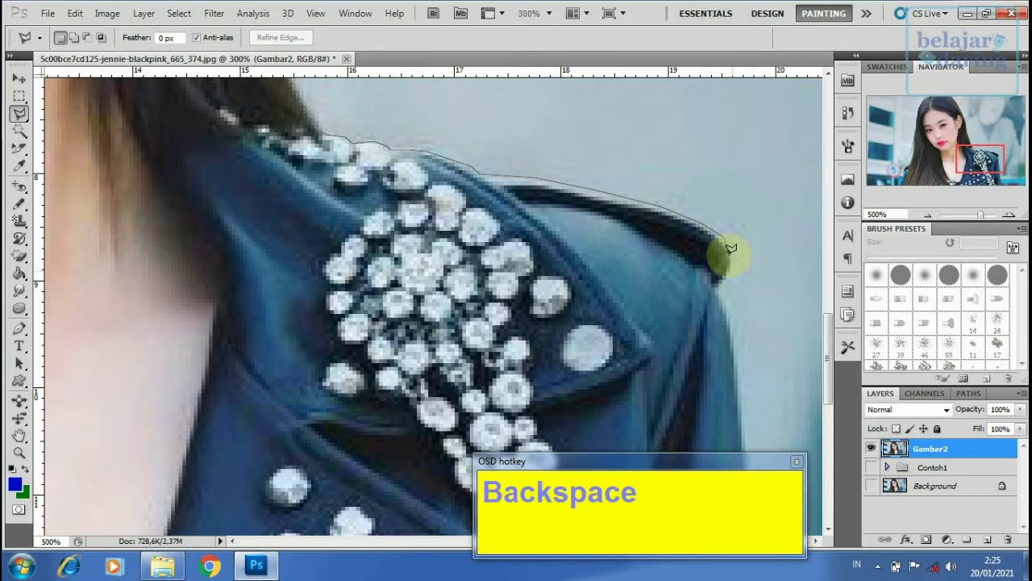
click(739, 259)
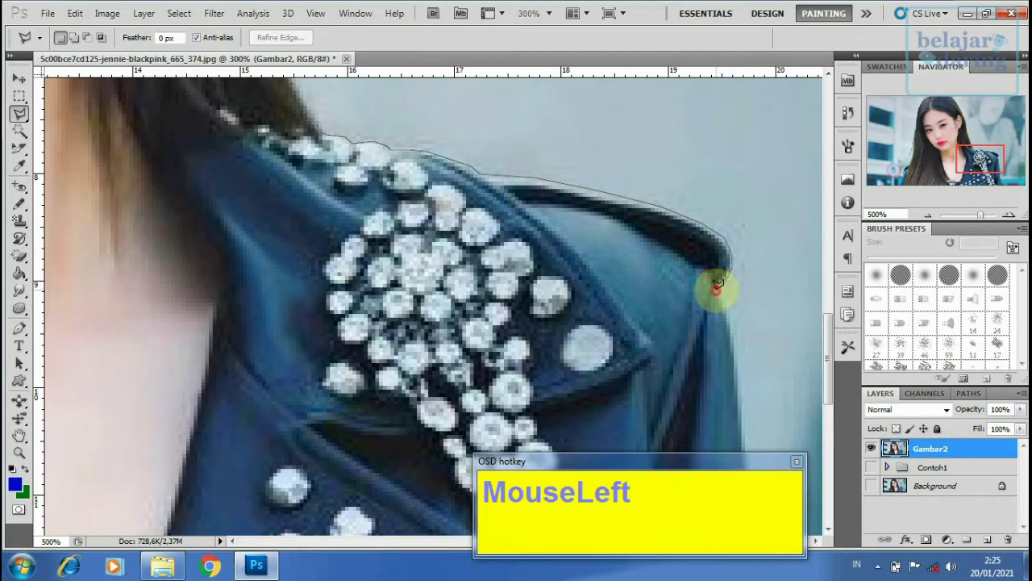
Extend the lasso outline from the shoulder strap down the outer edge of the jacket sleeve to the photo's lower border
mouse_move(728, 362)
mouse_down()
mouse_move(637, 198)
mouse_move(645, 158)
mouse_up()
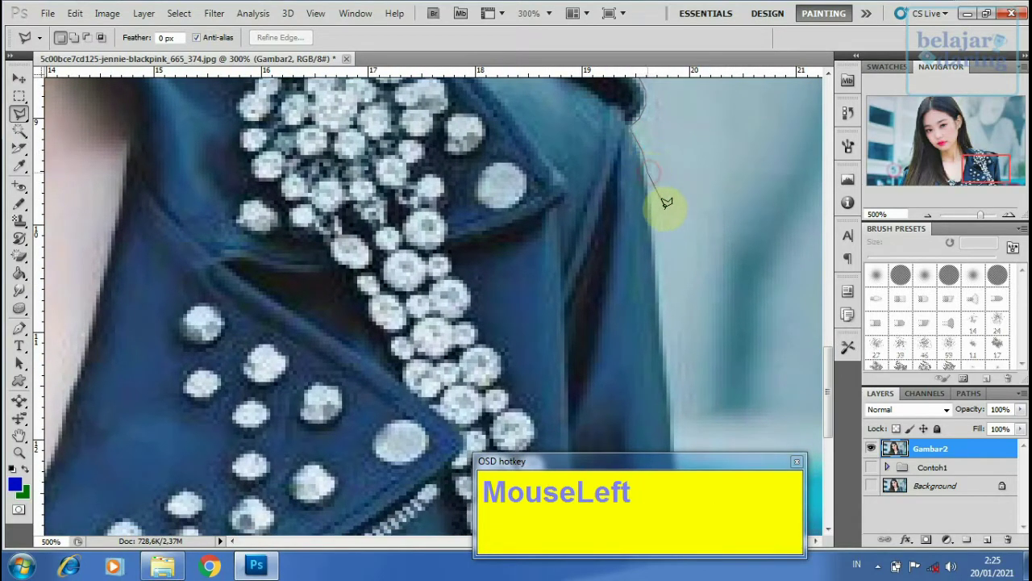
click(654, 224)
scroll(675, 315, down, 3)
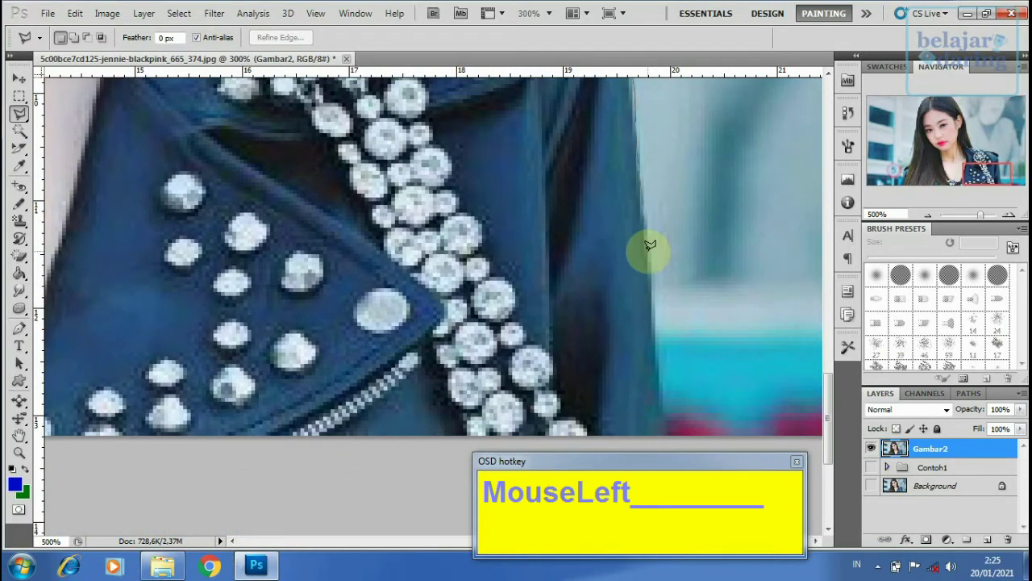
click(650, 250)
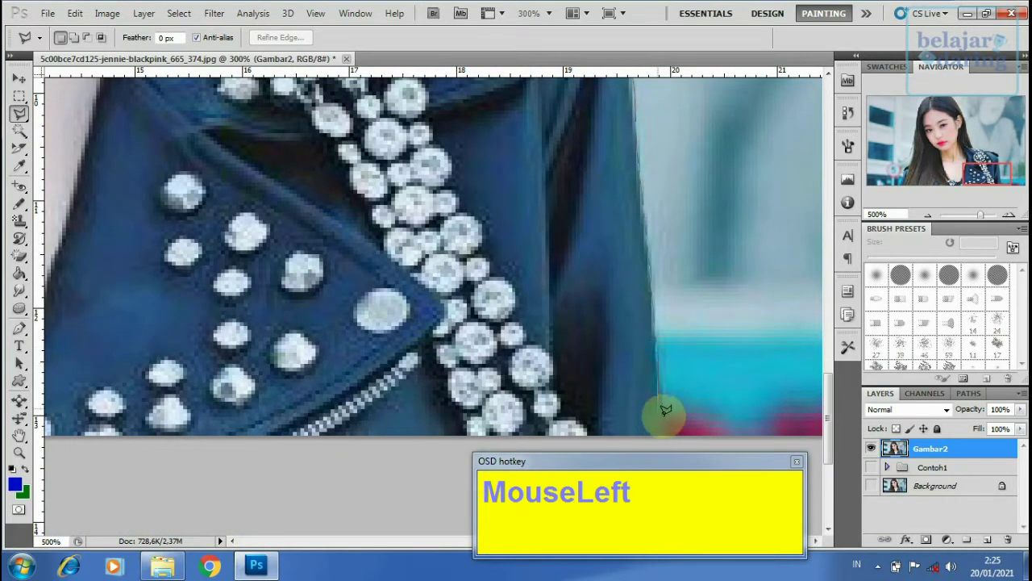
scroll(645, 347, down, 2)
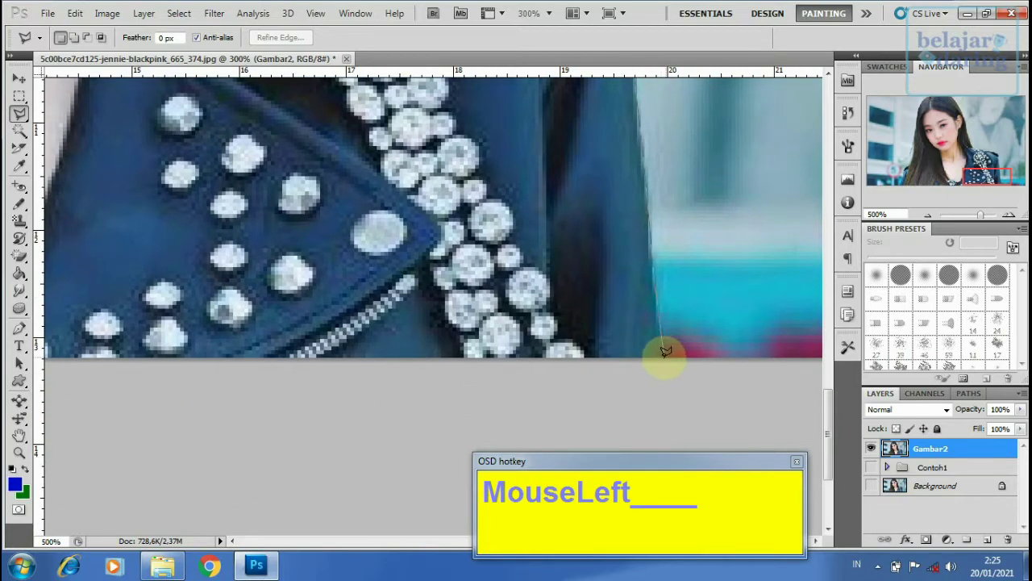
Run the lasso outline along below the photo's lower border and close it at the starting point by the opposite sleeve
ctrl+alt+click(560, 375)
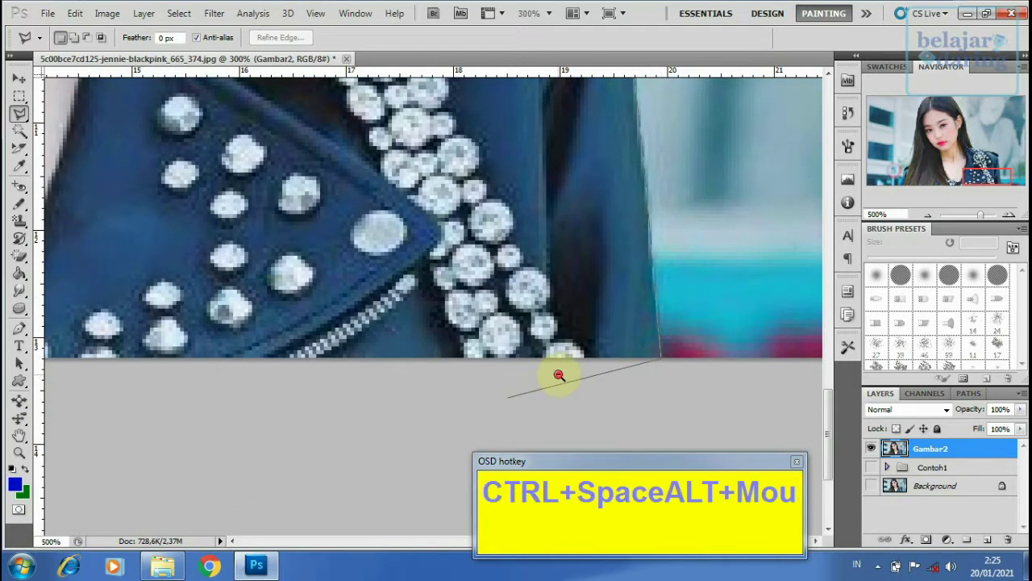
drag(214, 406, 613, 283)
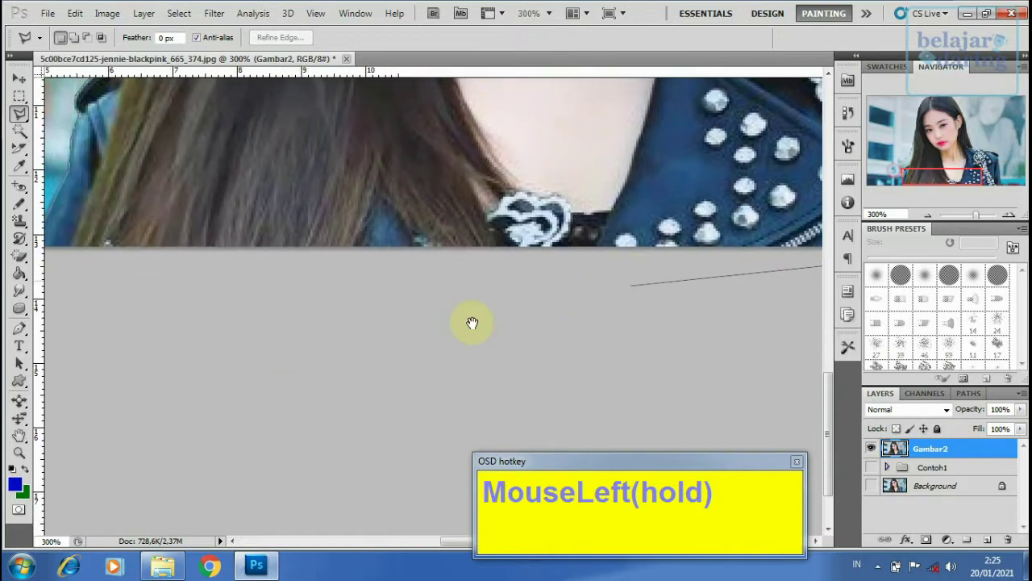
mouse_move(224, 327)
mouse_down()
mouse_move(367, 300)
mouse_move(442, 314)
mouse_up()
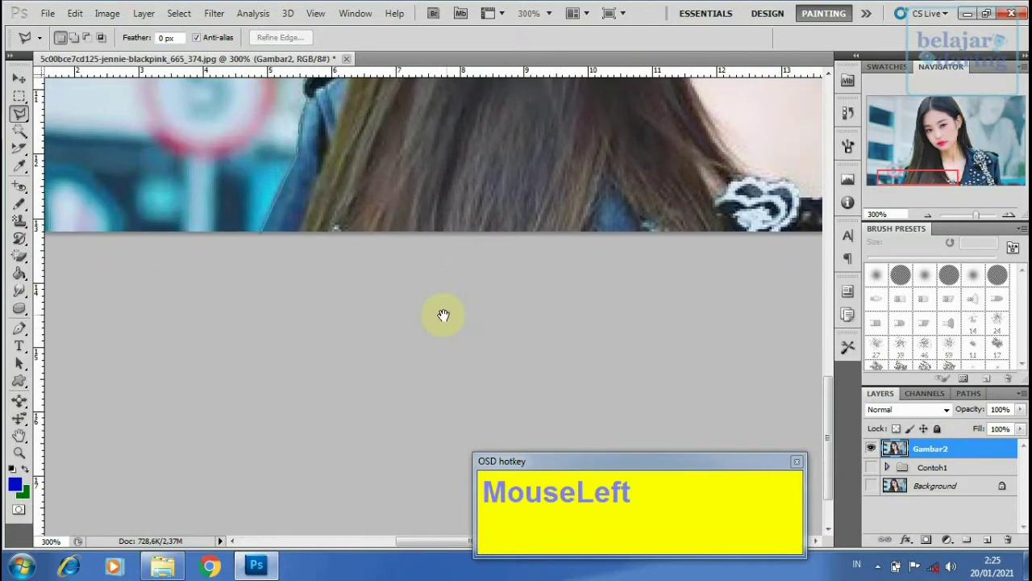
ctrl+click(263, 229)
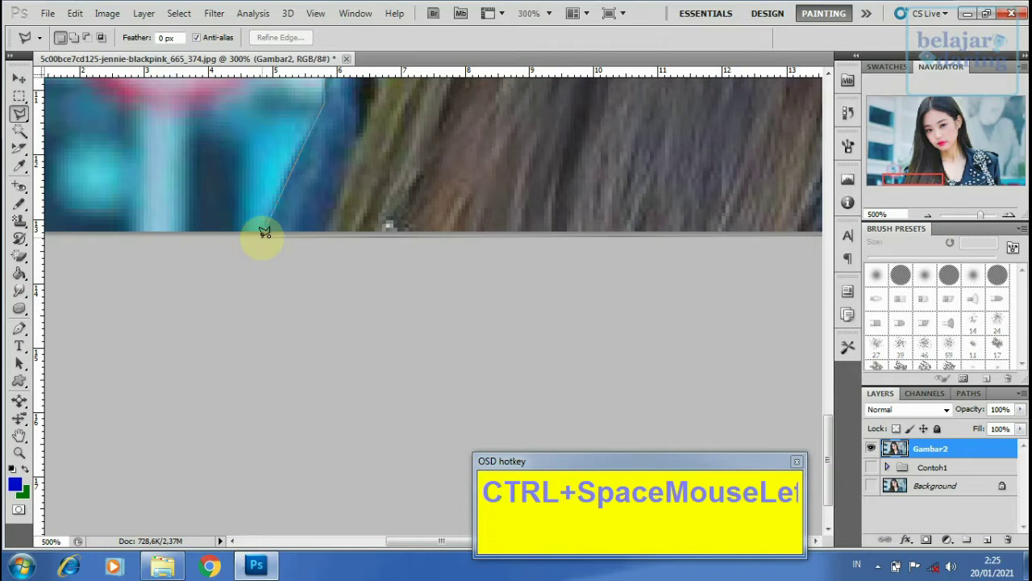
double_click(264, 232)
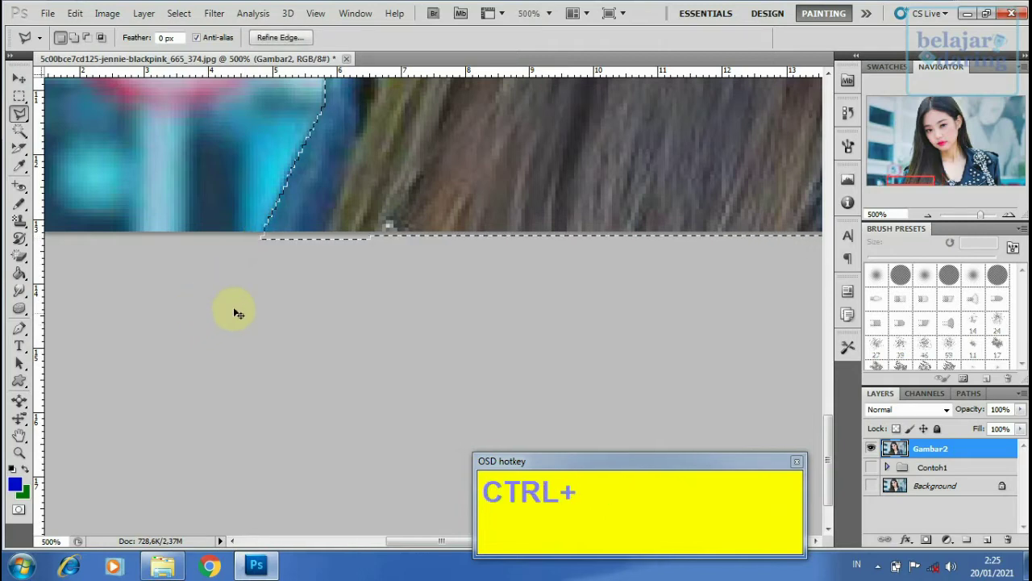
Invert the selection of the woman, delete the surrounding background from the Gambar2 layer, and deselect
ctrl+alt+click(325, 269)
ctrl+alt+click(325, 269)
ctrl+alt+click(325, 269)
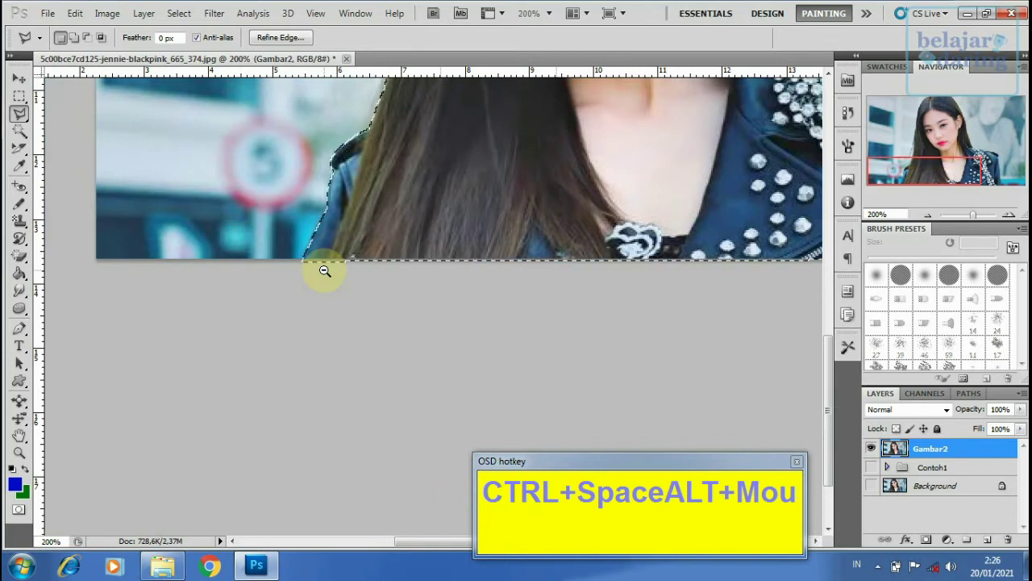
ctrl+alt+click(325, 270)
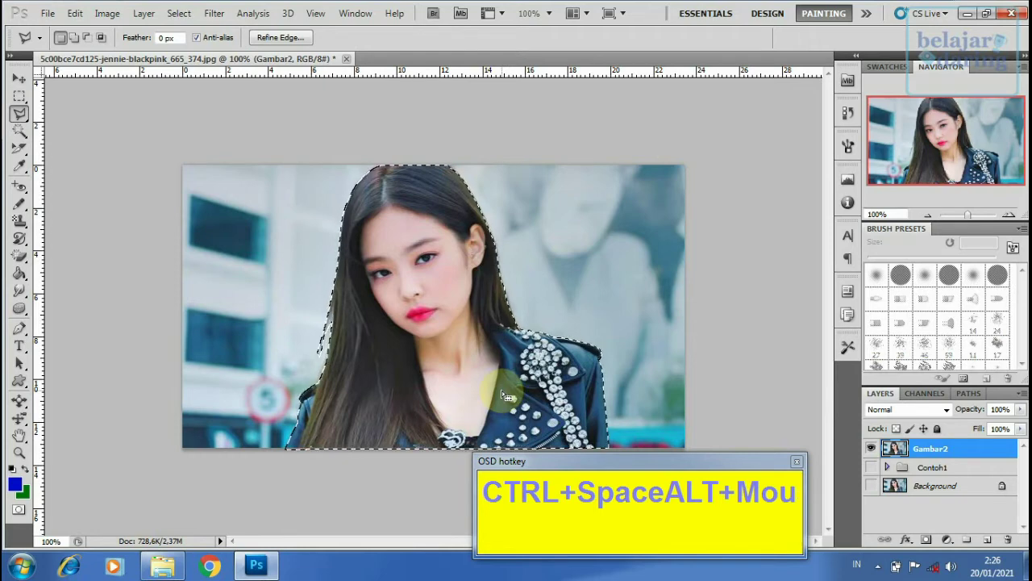
click(19, 78)
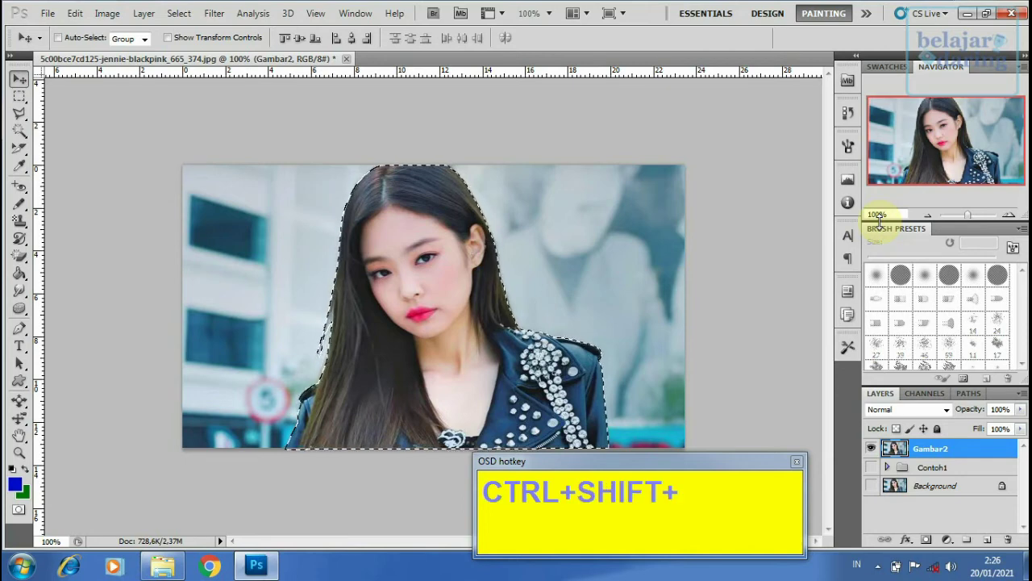
key(ctrl+shift+i)
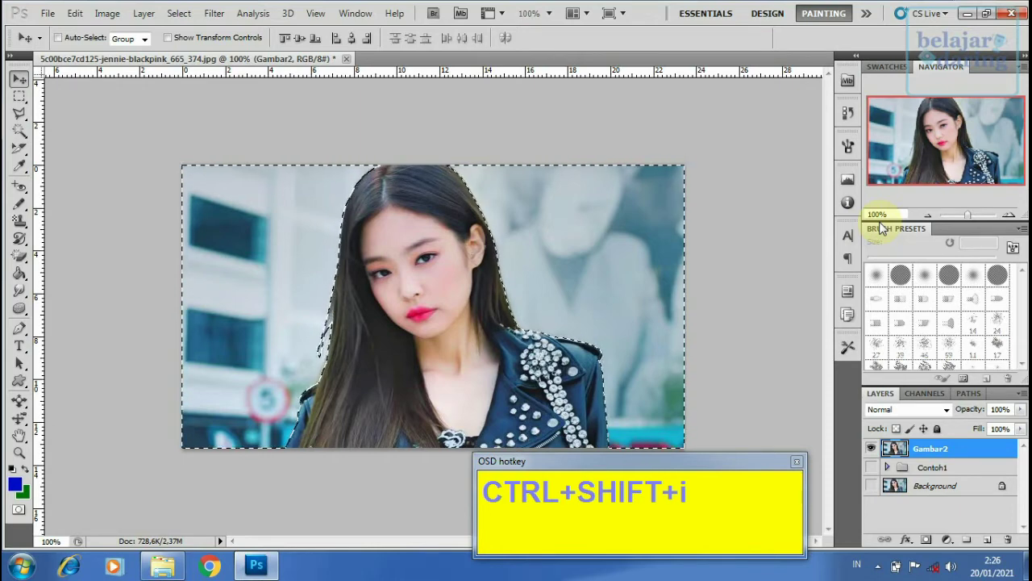
key(ctrl+shift+i)
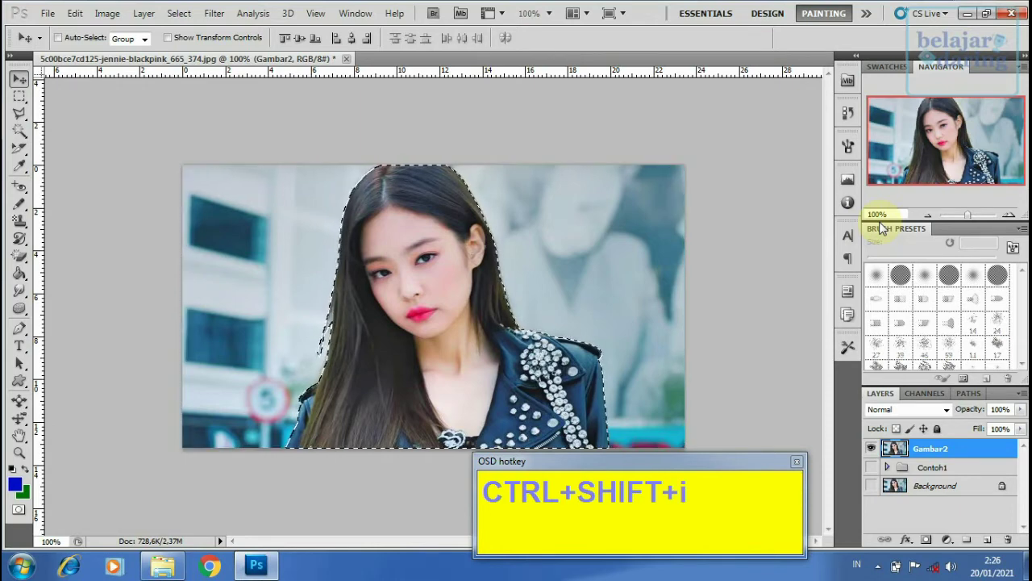
key(ctrl+shift+i)
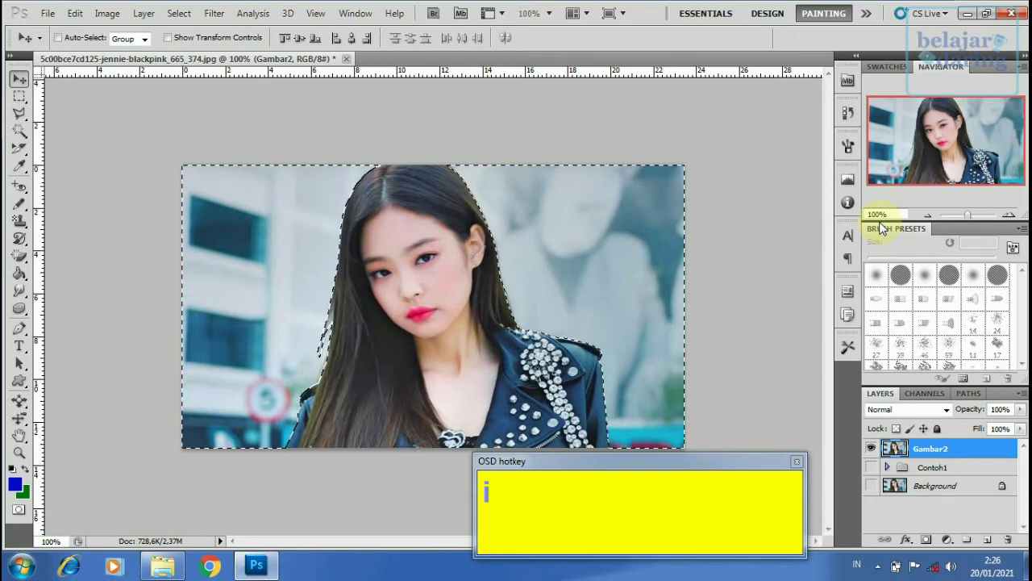
key(Delete)
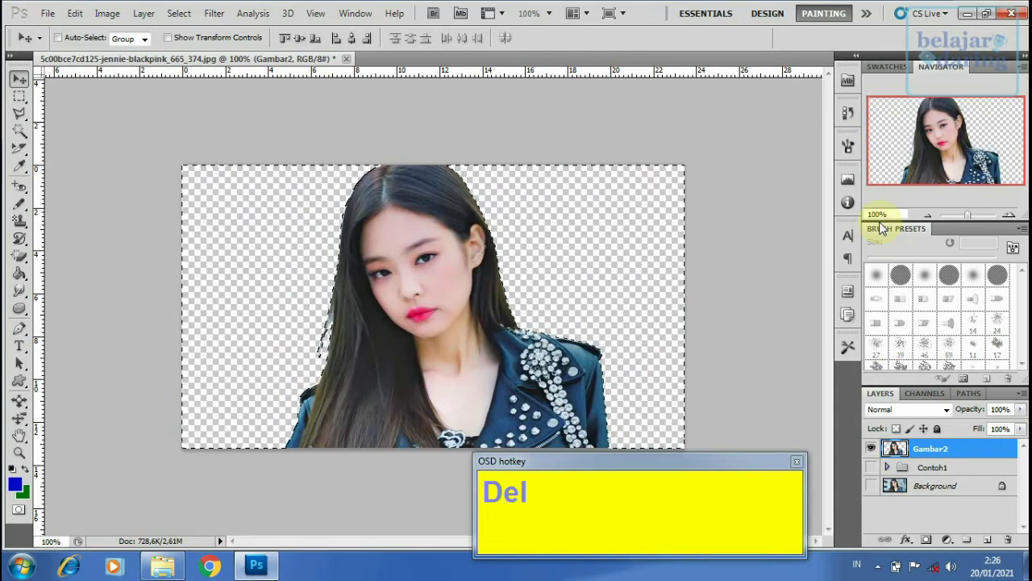
key(ctrl+d)
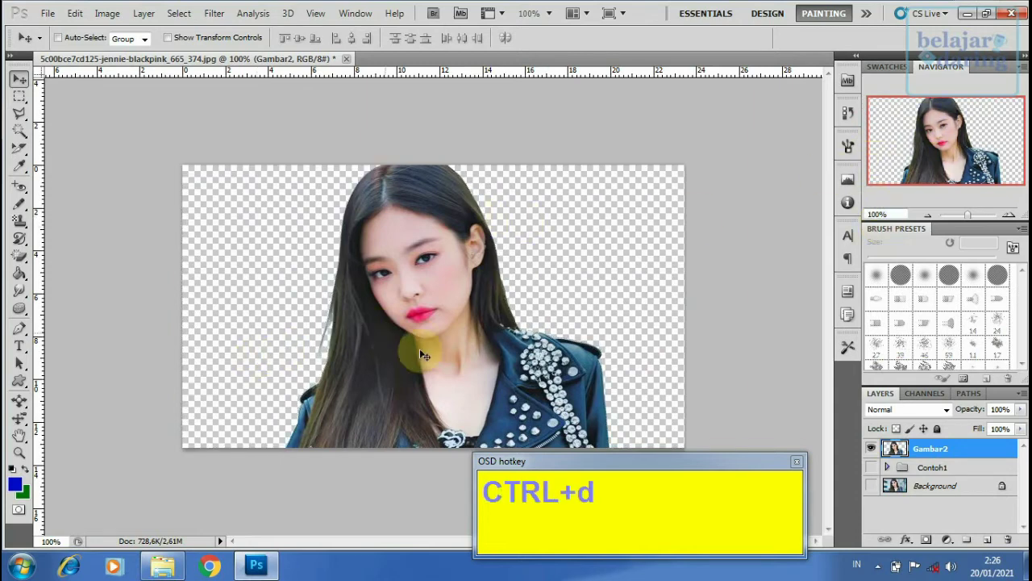
Add a new layer named background2 directly above the Contoh1 group, beneath Gambar2
click(985, 469)
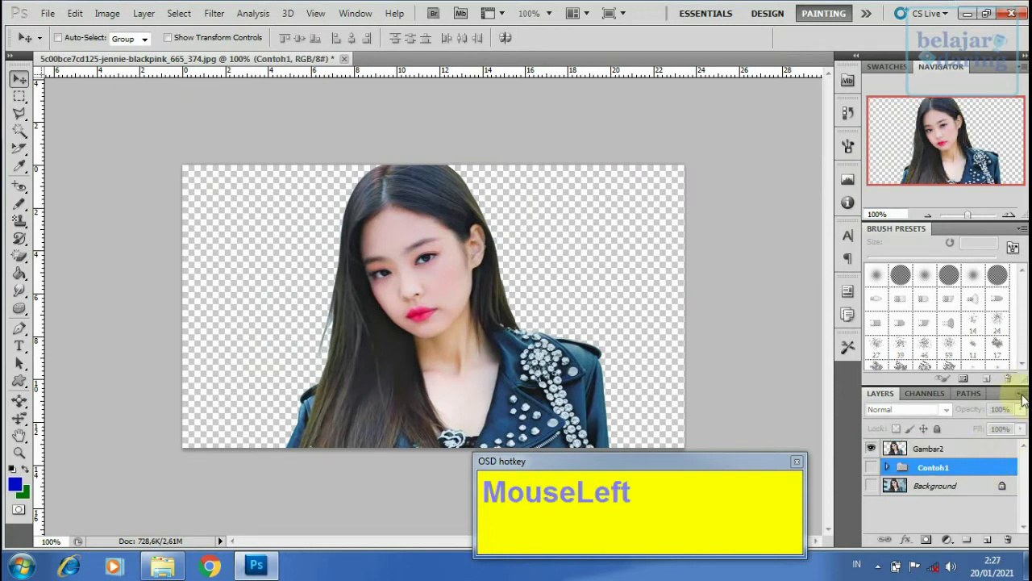
click(1021, 394)
click(920, 18)
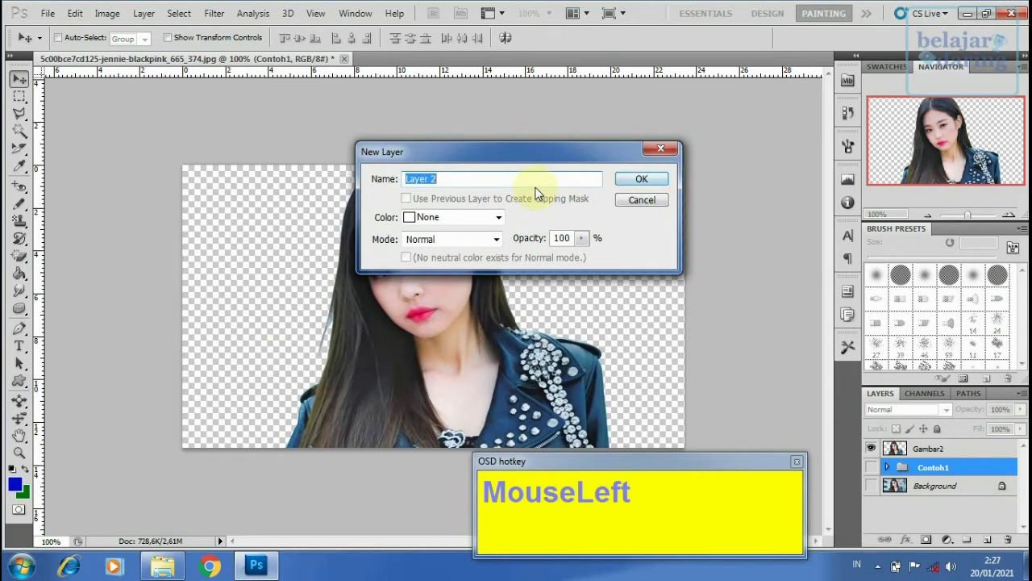
text(bak)
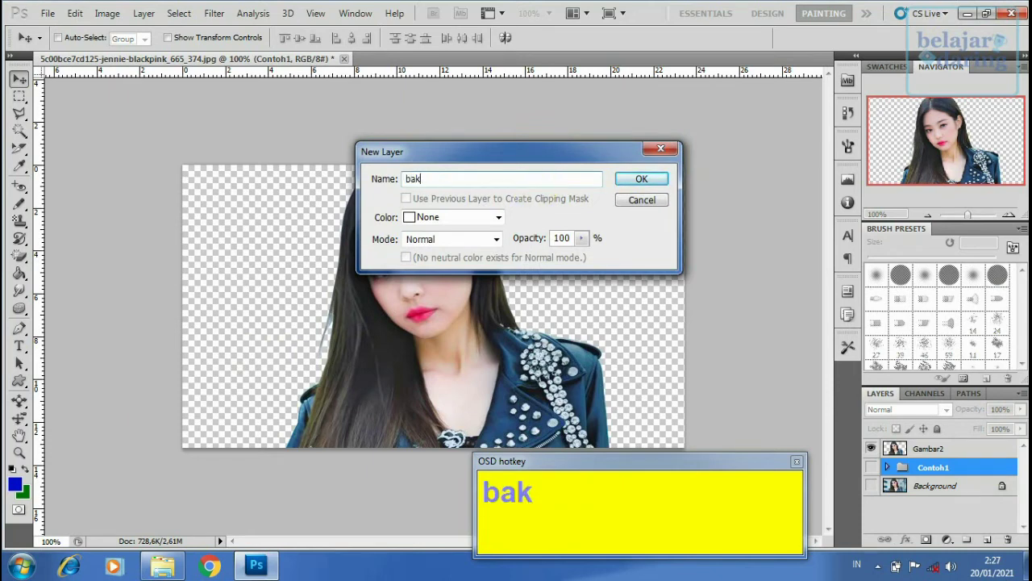
text(g)
key(BackSpace)
text(ckground2)
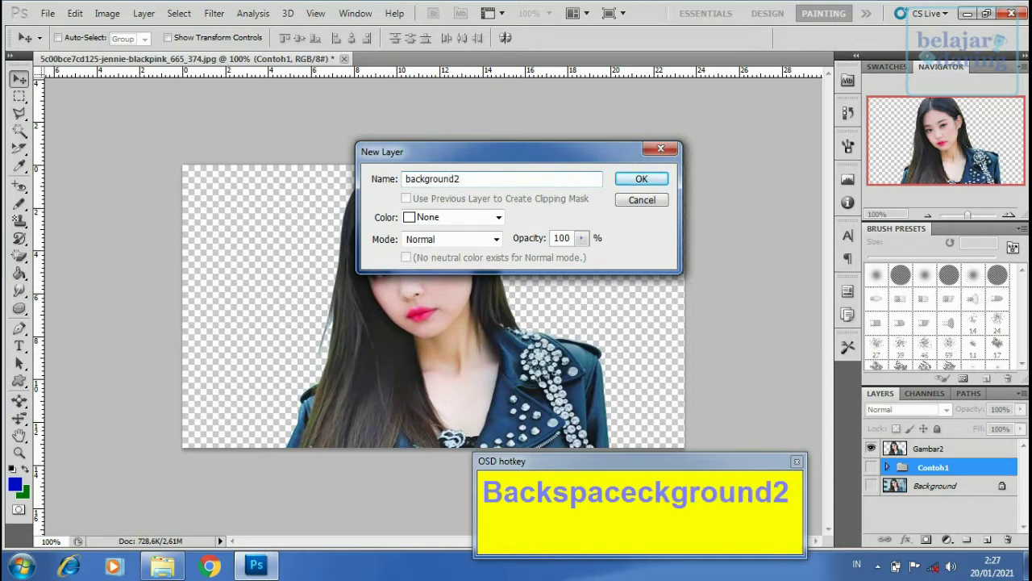
key(Return)
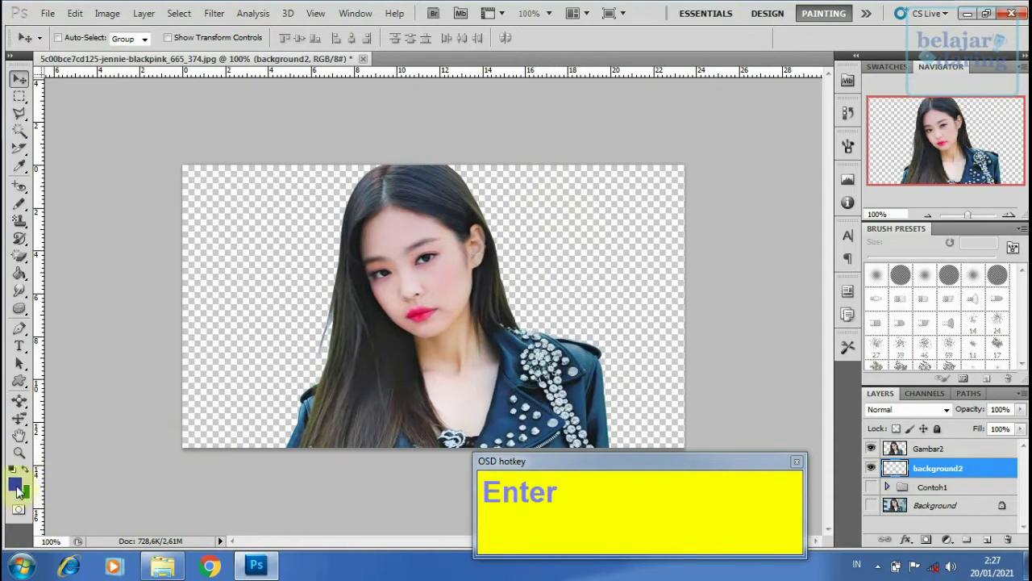
Set the foreground colour to the web-safe pale pink ffccff and fill the background2 layer with it using the Paint Bucket
click(16, 489)
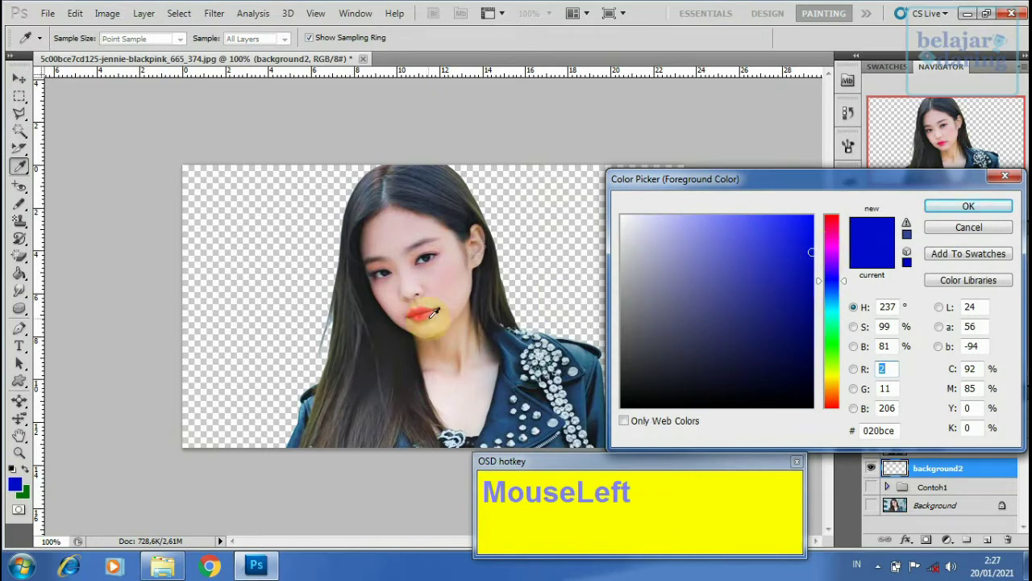
drag(833, 258, 836, 382)
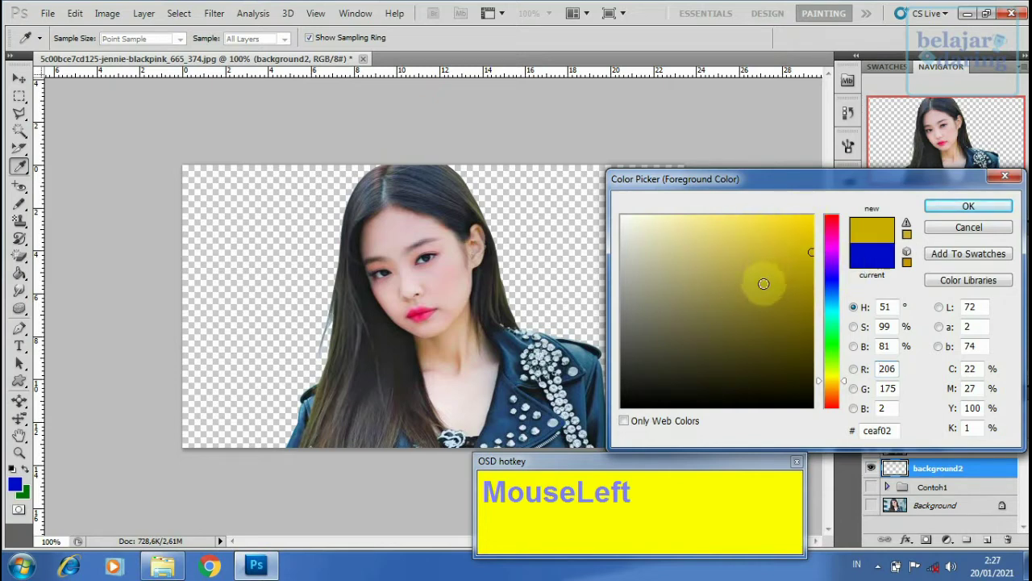
click(626, 421)
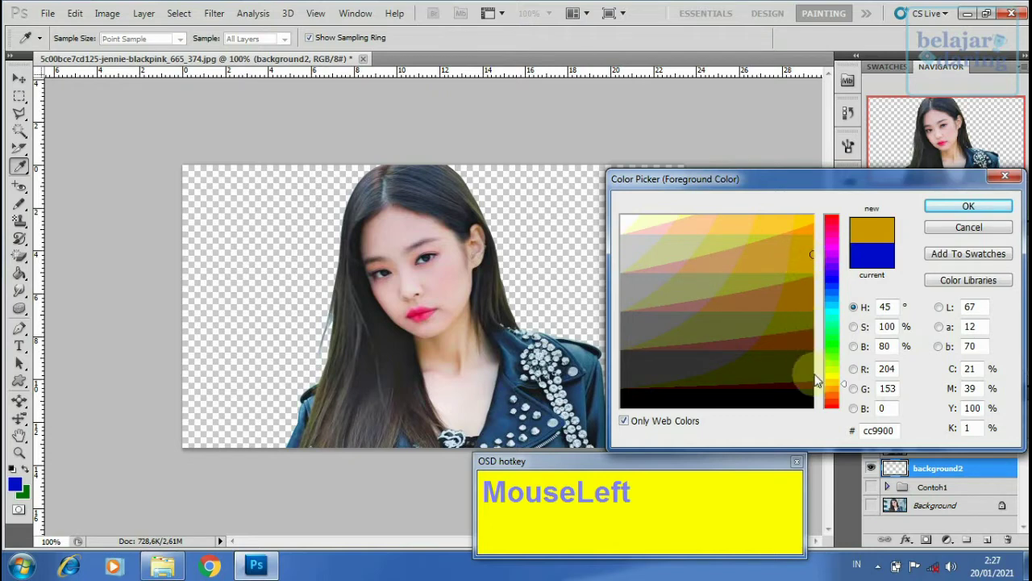
drag(819, 382, 826, 253)
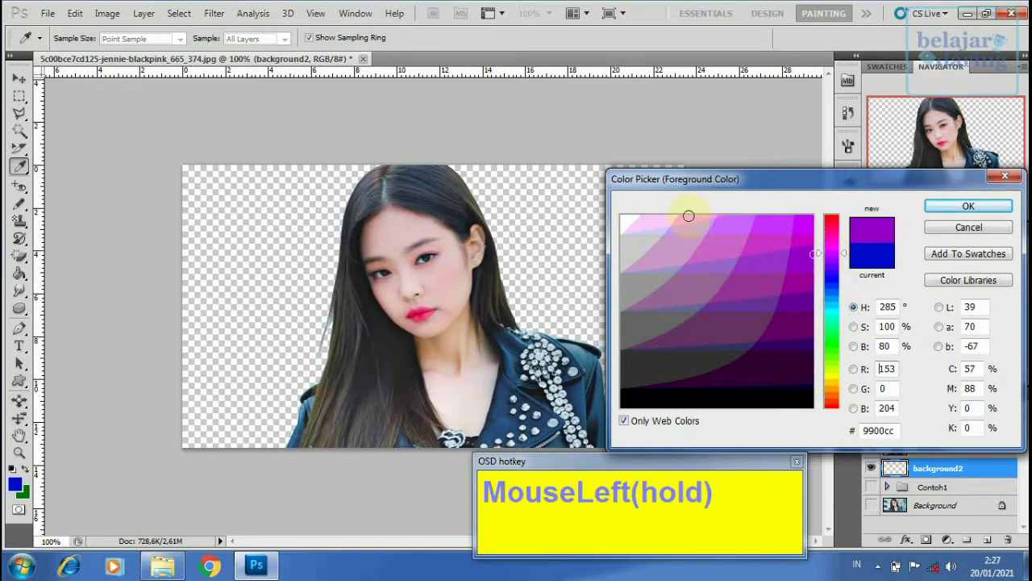
click(656, 214)
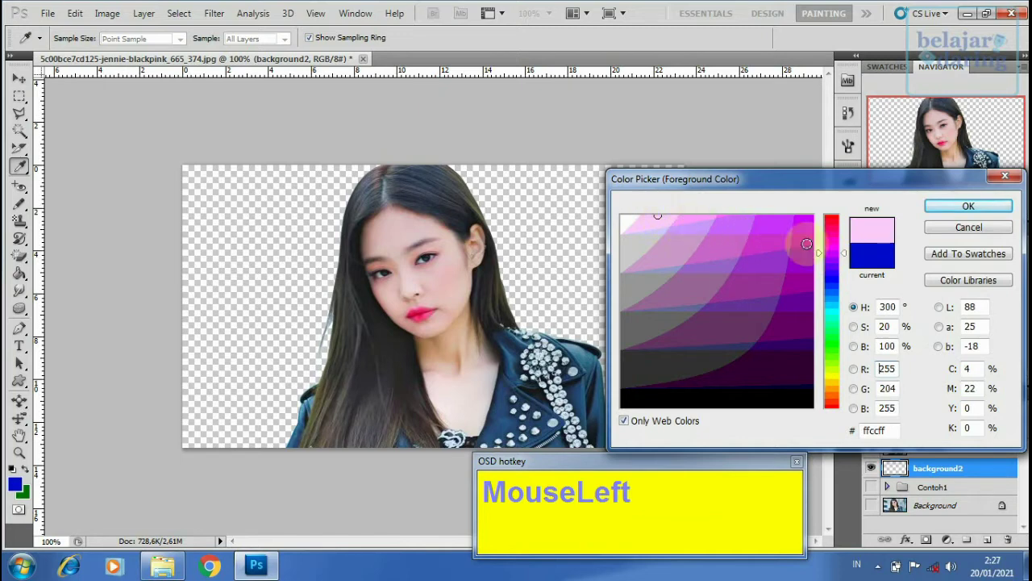
click(965, 207)
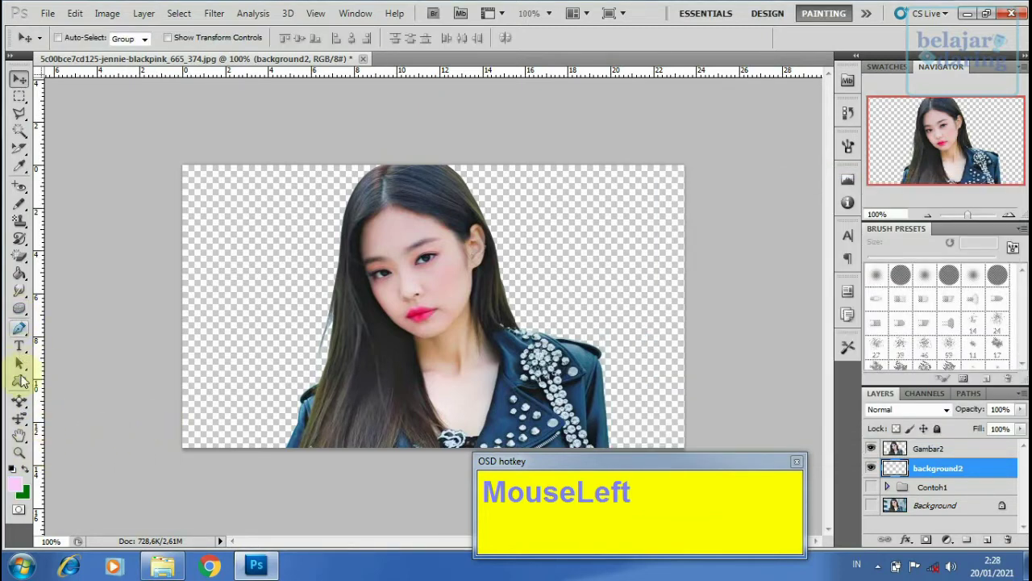
click(19, 274)
click(279, 234)
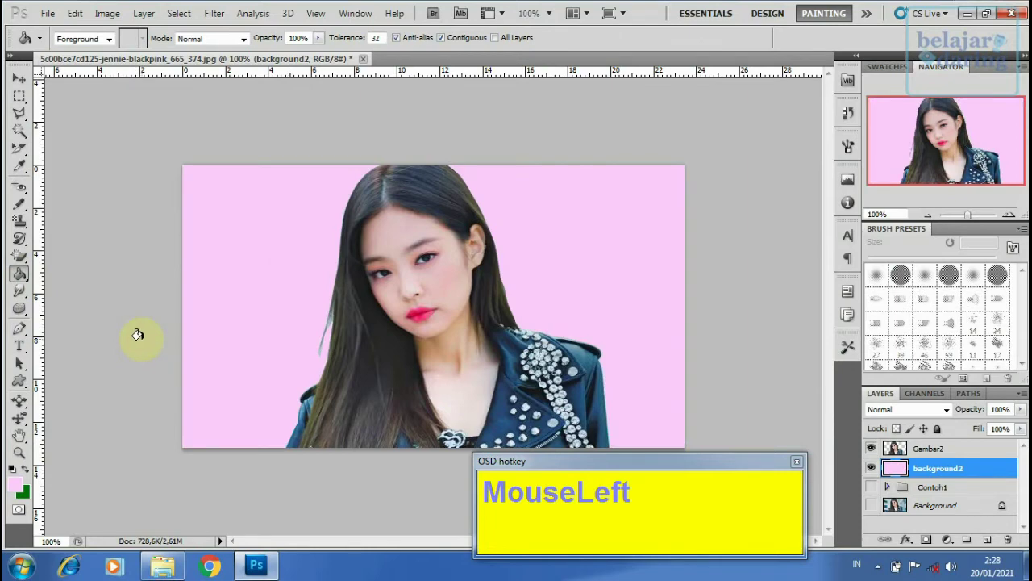
Create a layer group above Gambar2 and name it contoh2
shift+click(957, 455)
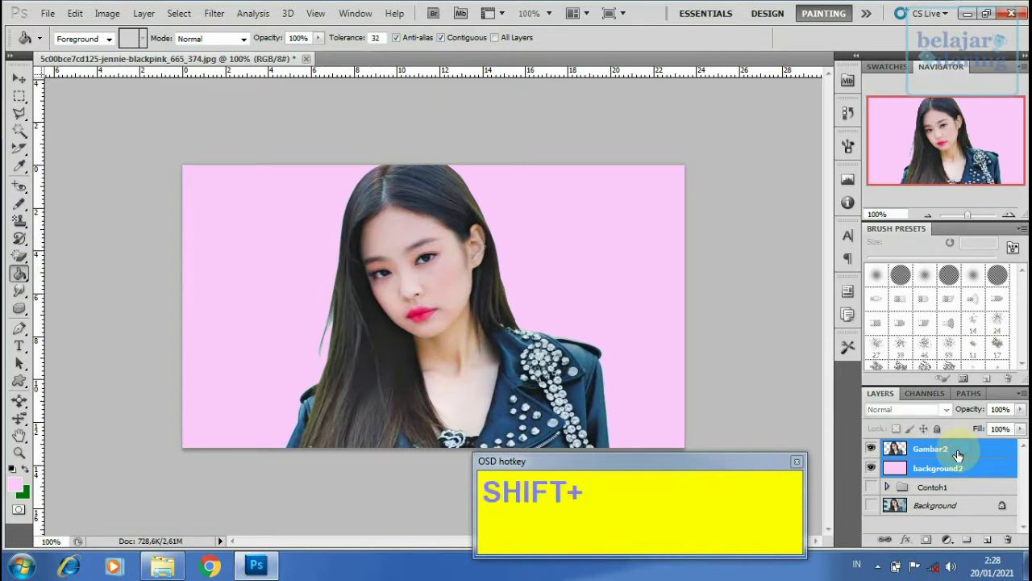
click(967, 541)
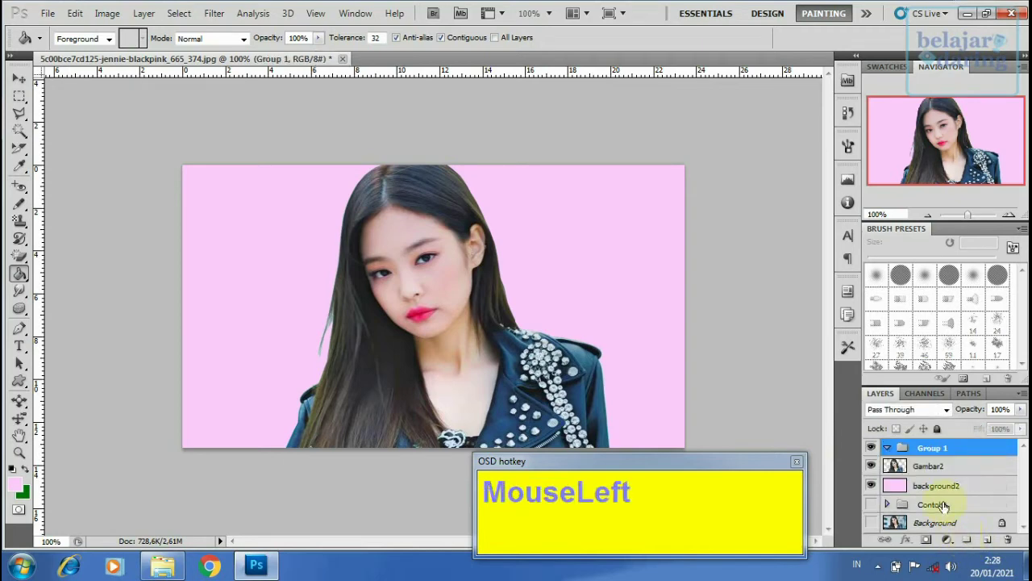
double_click(934, 447)
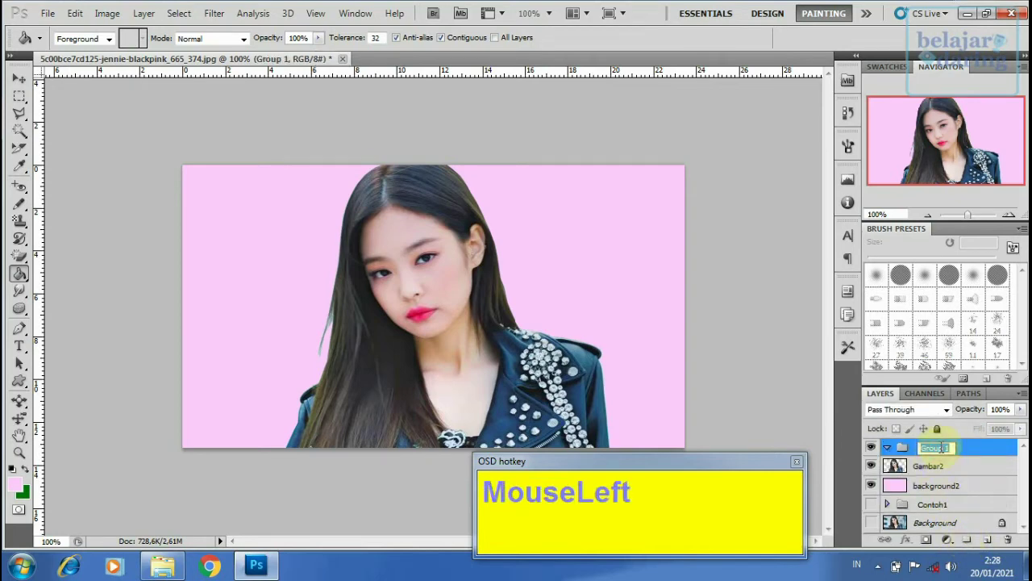
text(conto)
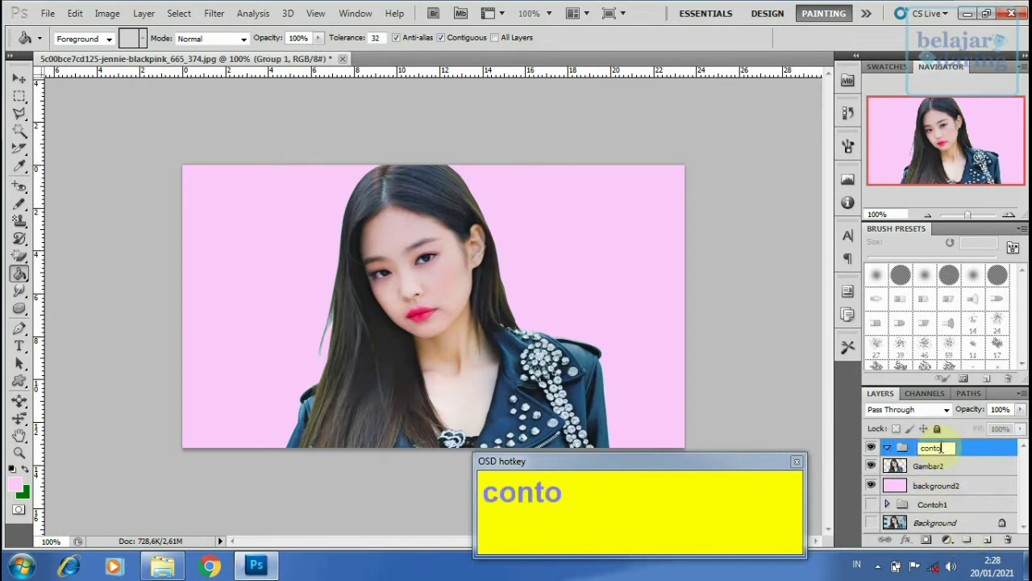
text(h2)
key(Return)
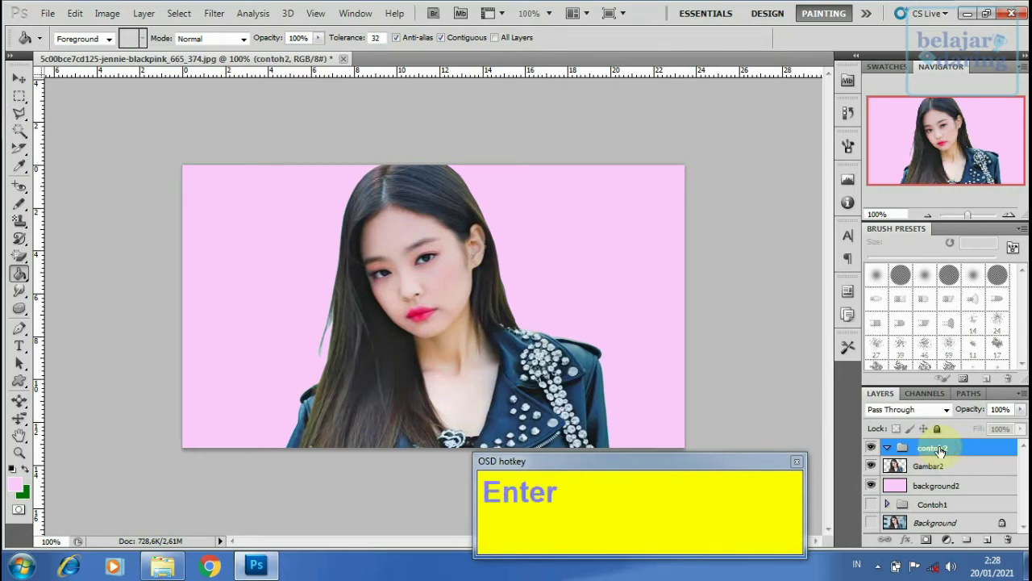
Move the Gambar2 and background2 layers into the contoh2 group, collapse the group and hide it
click(927, 466)
shift+click(934, 485)
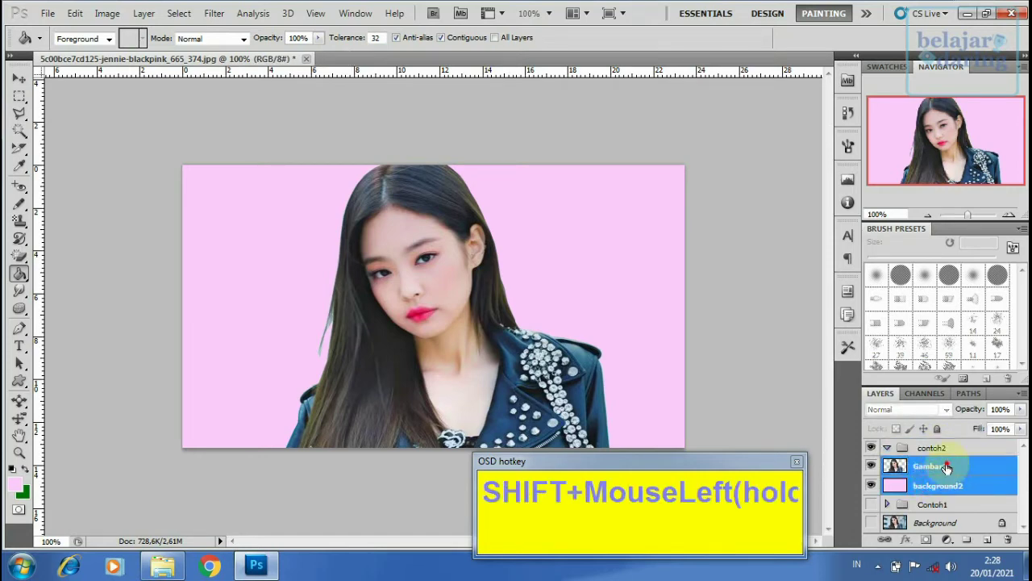
drag(946, 467, 887, 448)
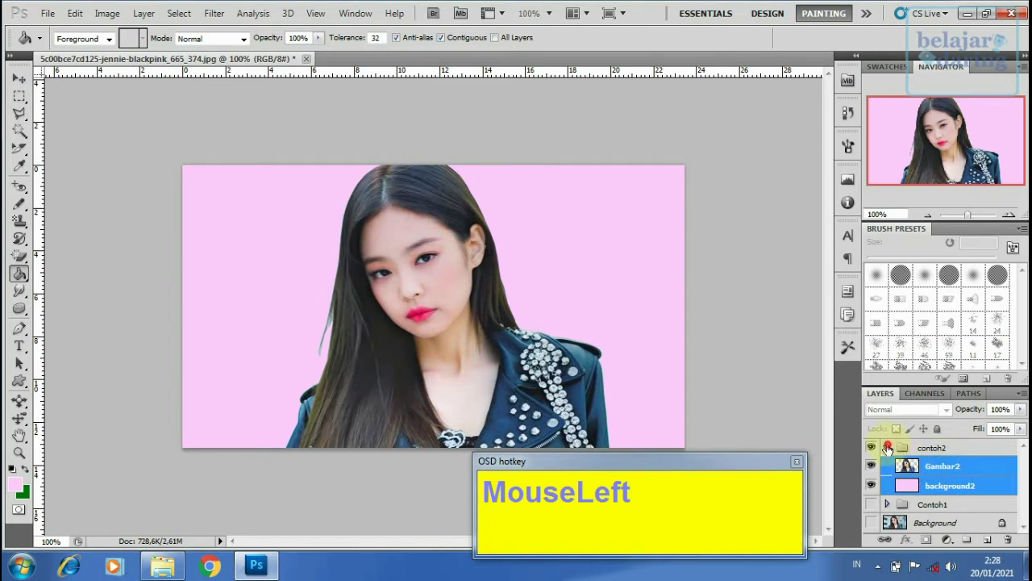
click(887, 447)
click(870, 447)
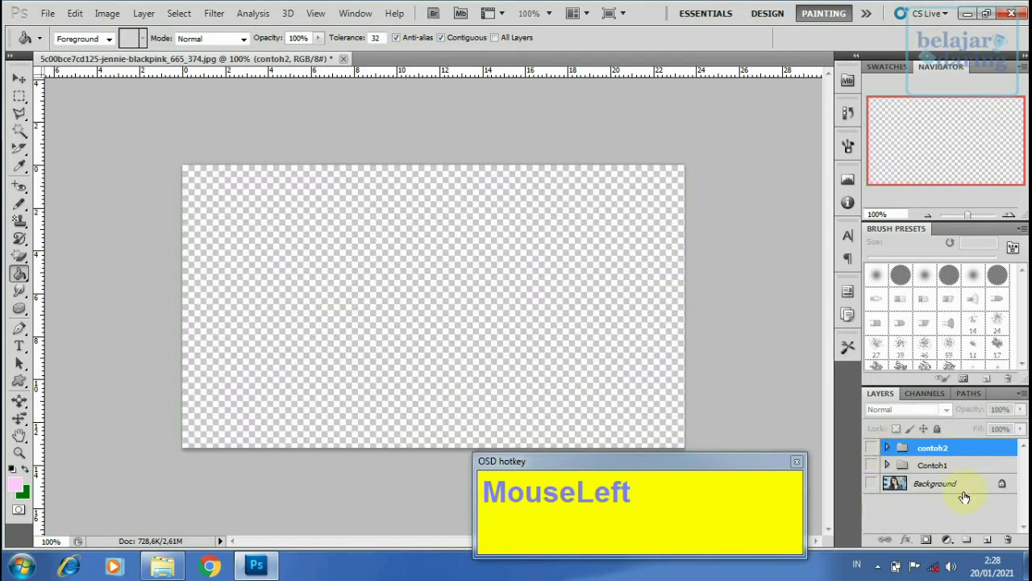
Duplicate the Background layer, move the copy above the contoh2 group and make it visible
click(937, 484)
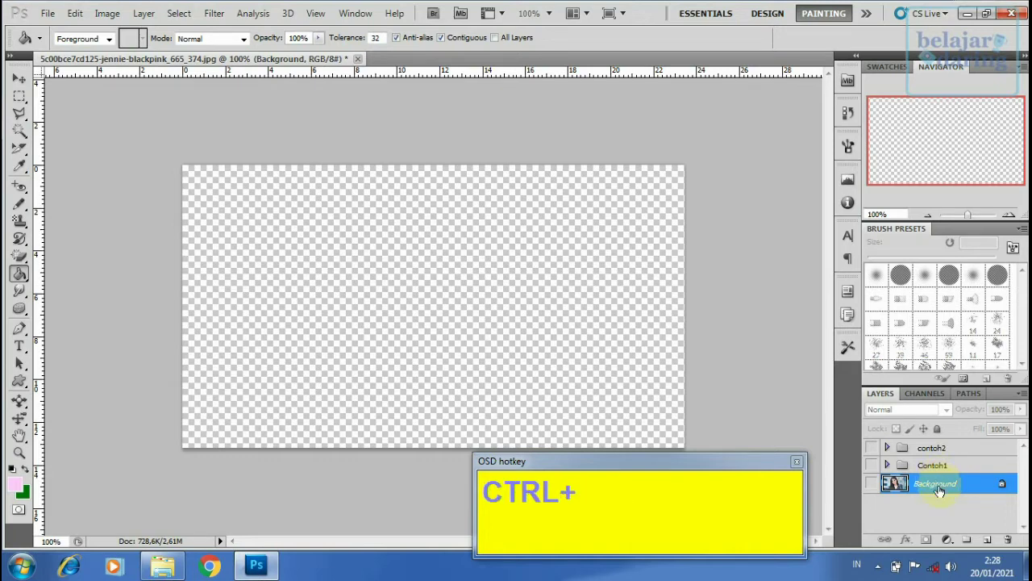
key(ctrl+j)
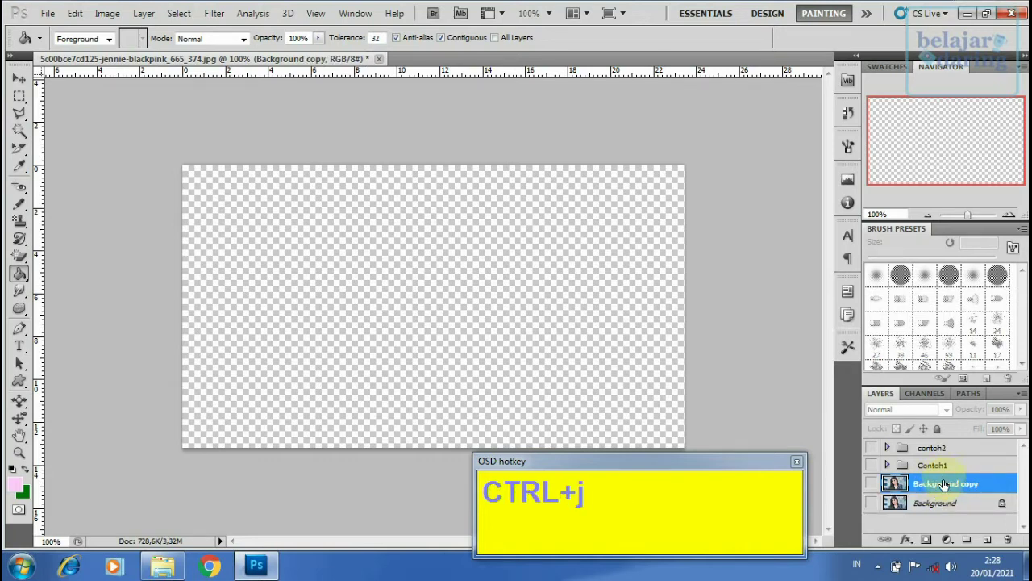
drag(937, 486, 944, 441)
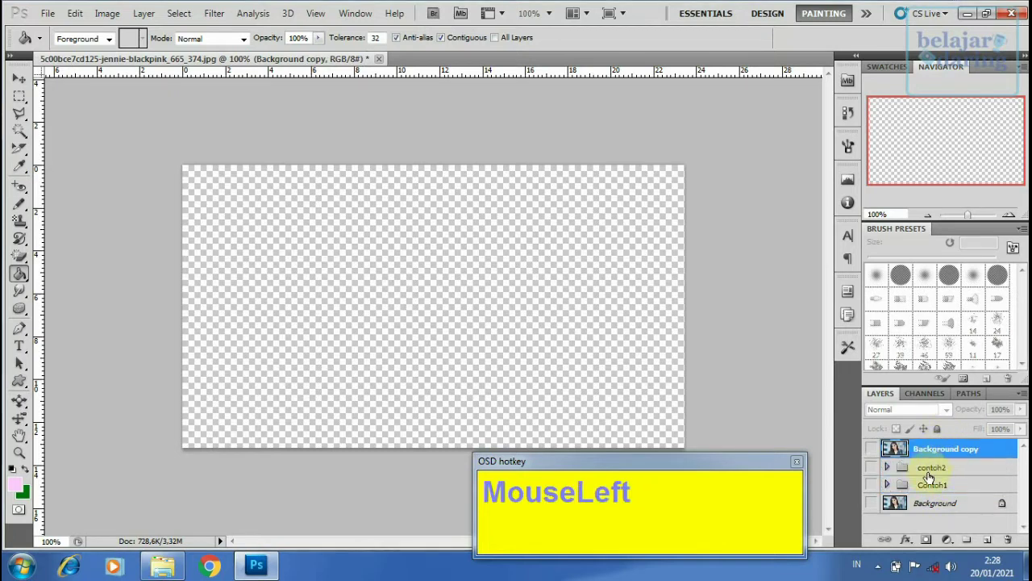
click(872, 449)
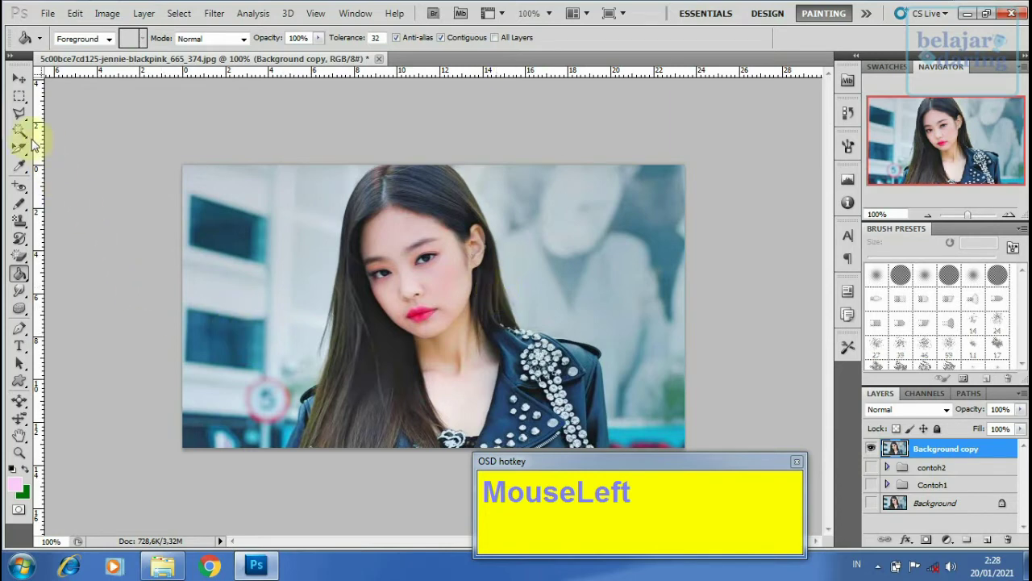
Start a Magnetic Lasso outline at the photo's lower edge, tracing up the left jacket sleeve and shoulder to the loose hair strand
click(22, 115)
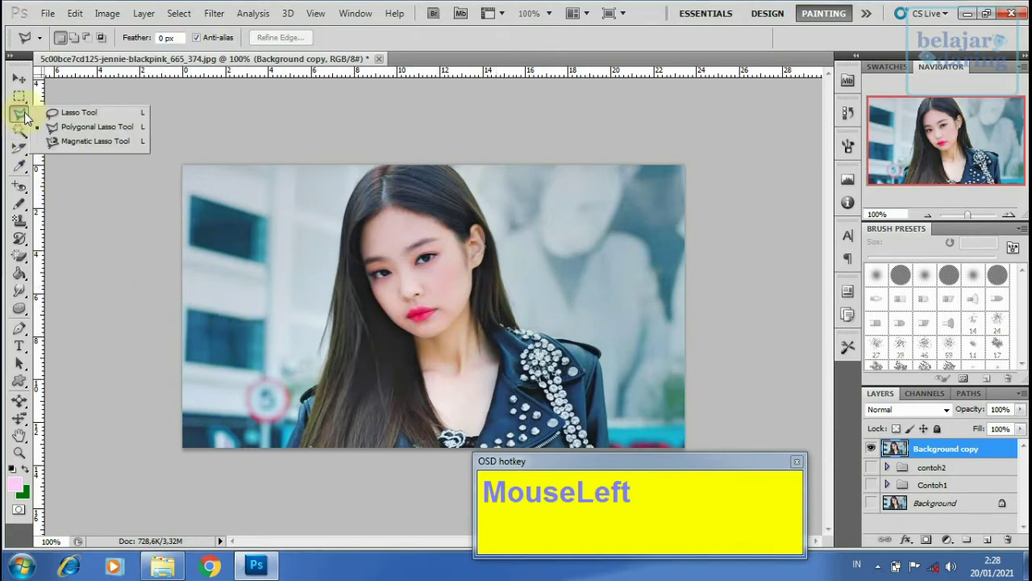
click(77, 142)
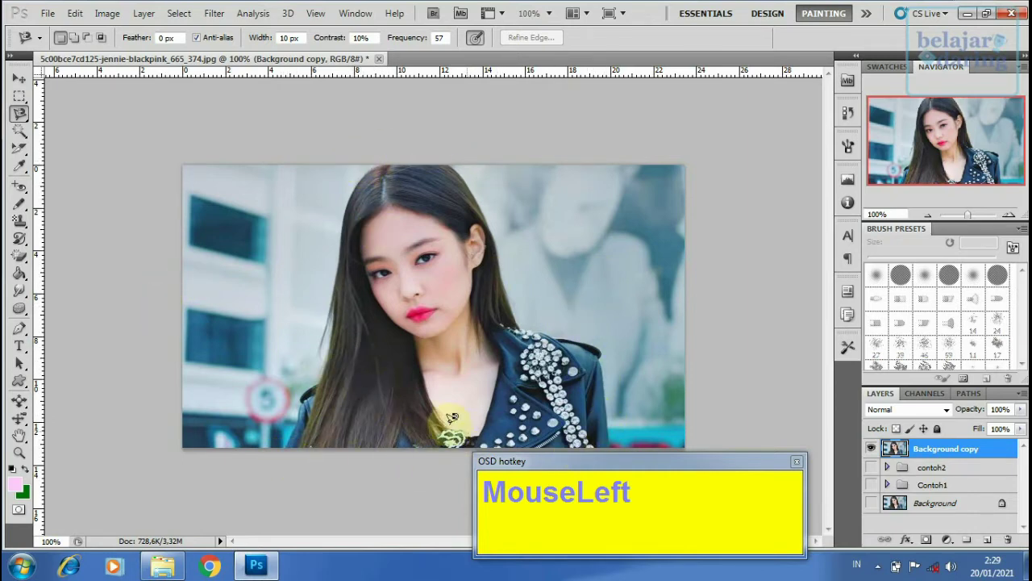
ctrl+click(385, 405)
ctrl+click(385, 405)
drag(260, 442, 329, 262)
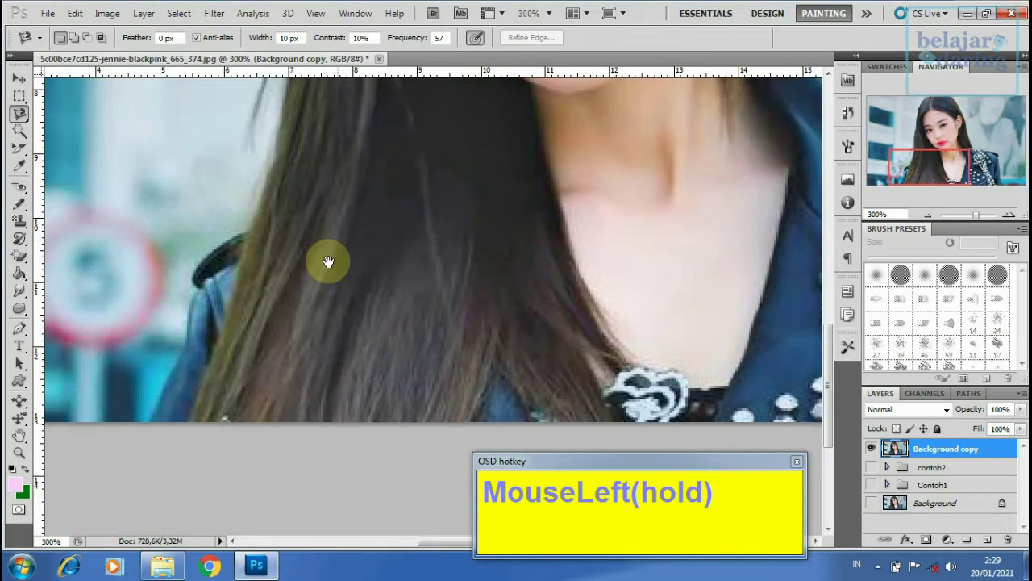
click(155, 422)
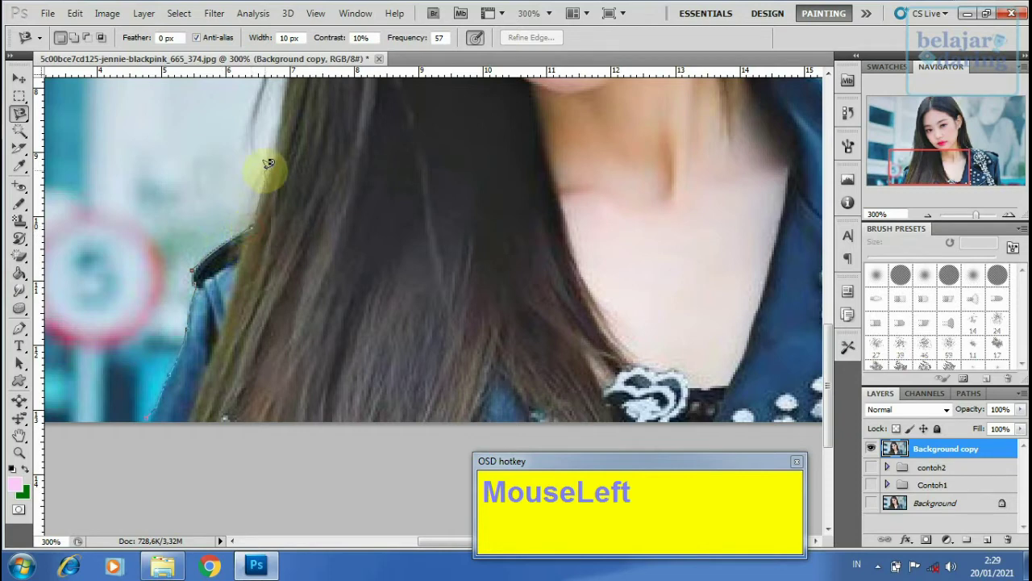
drag(265, 168, 228, 360)
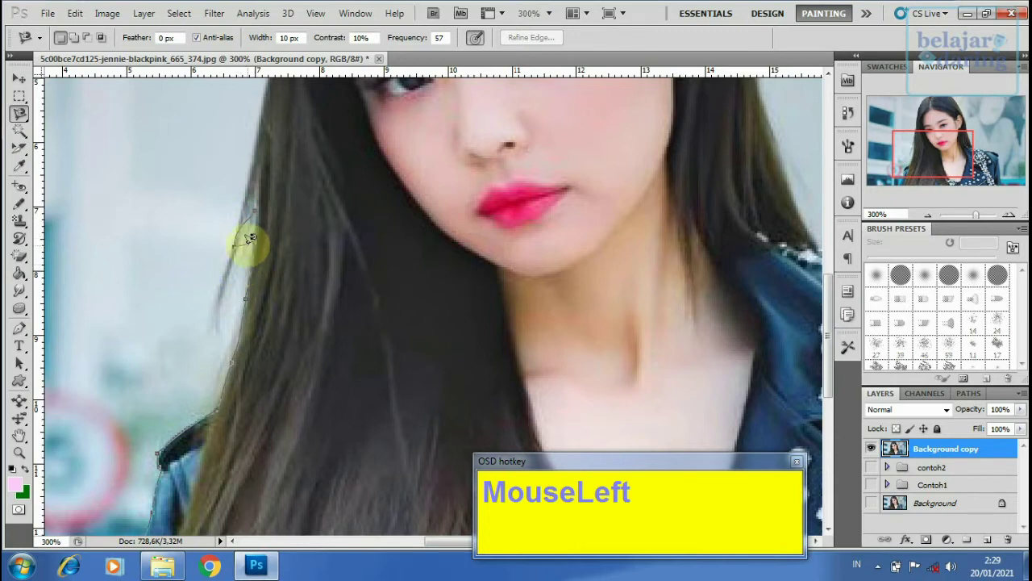
key(BackSpace)
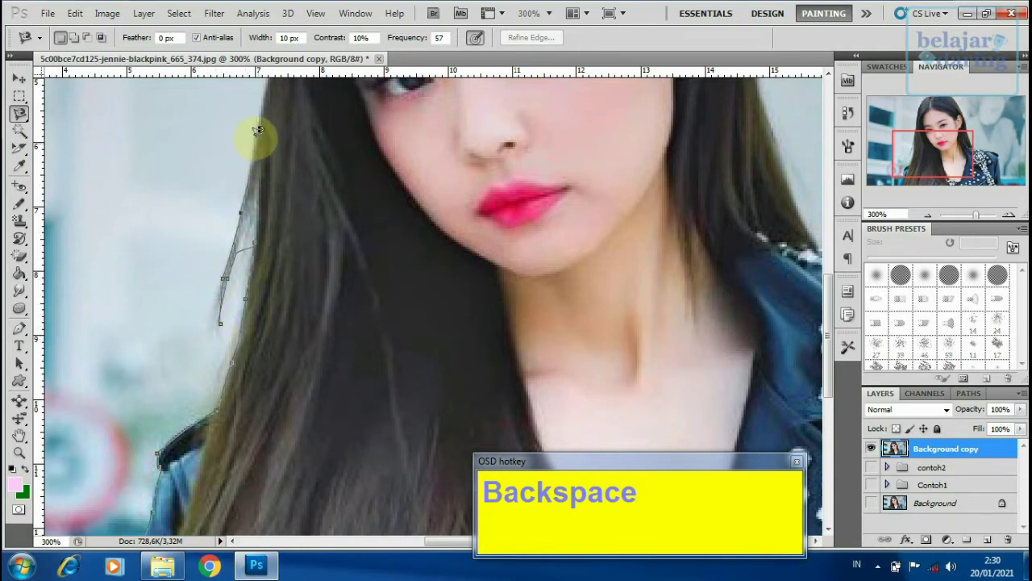
Continue the Magnetic Lasso outline up the left side of the hair to the top of the head
key(space)
drag(266, 119, 237, 299)
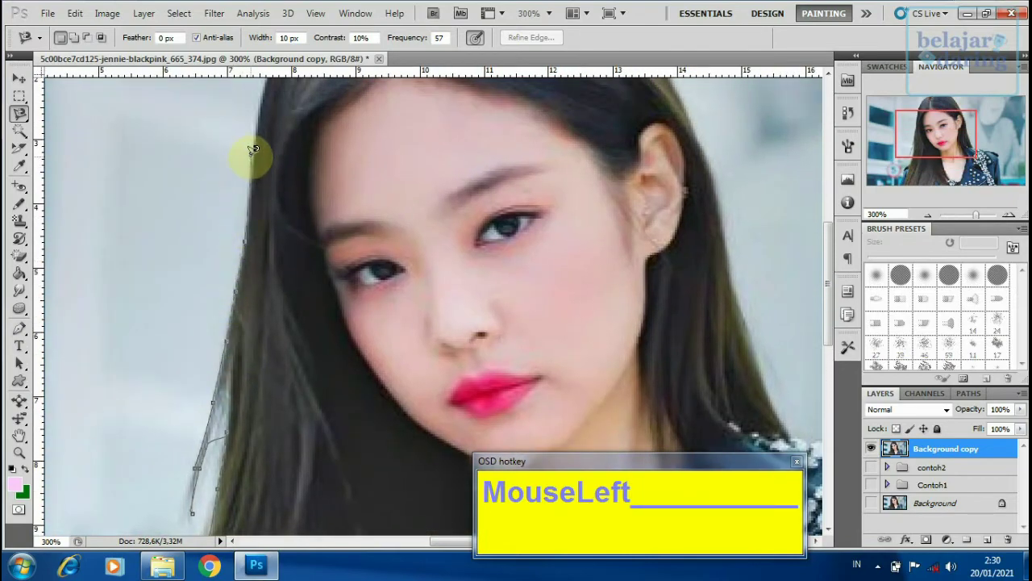
key(space)
drag(263, 135, 218, 332)
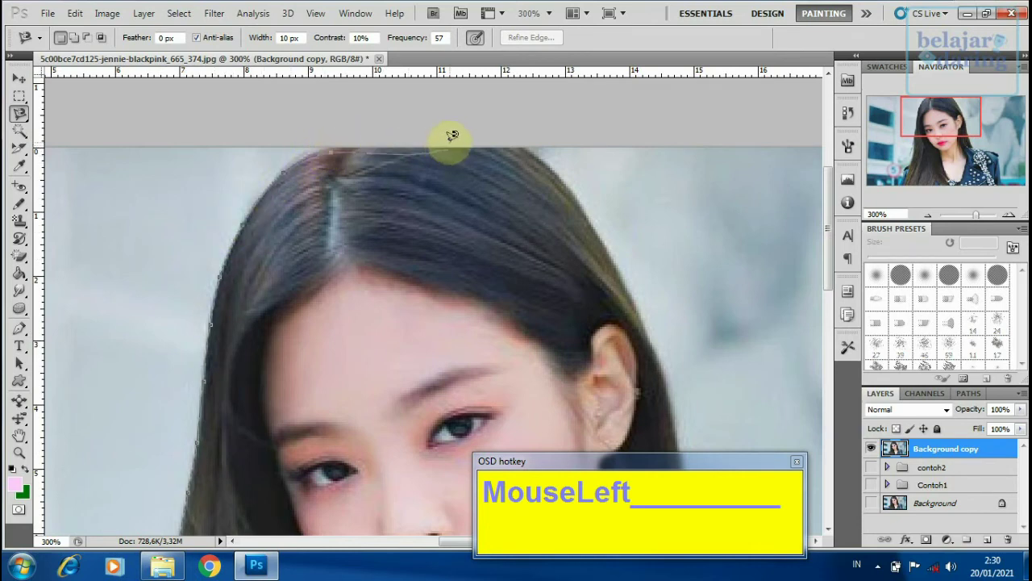
Try to carry the Magnetic Lasso outline across the crown along the photo's upper edge, removing the stray anchor points
key(BackSpace)
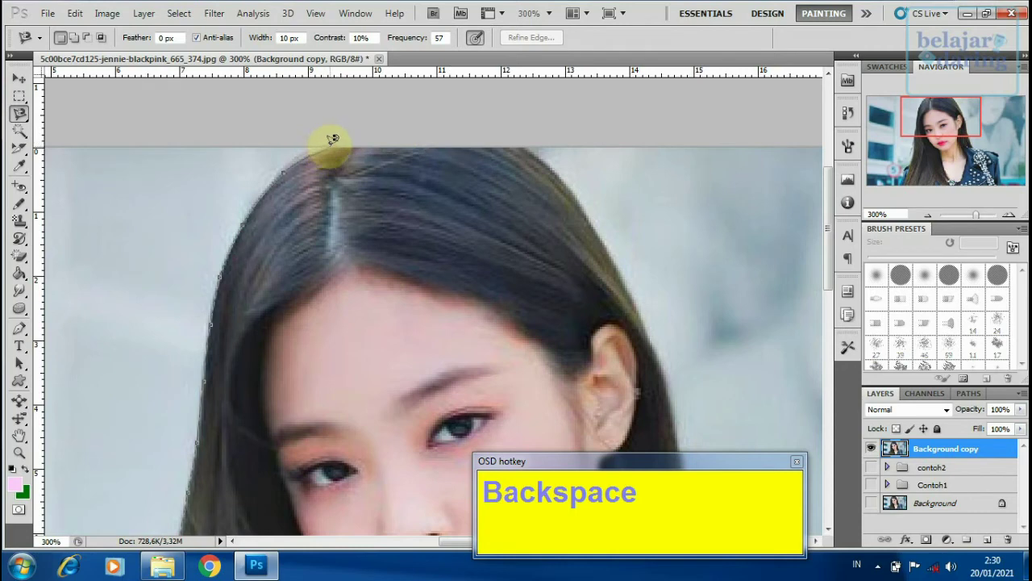
click(332, 146)
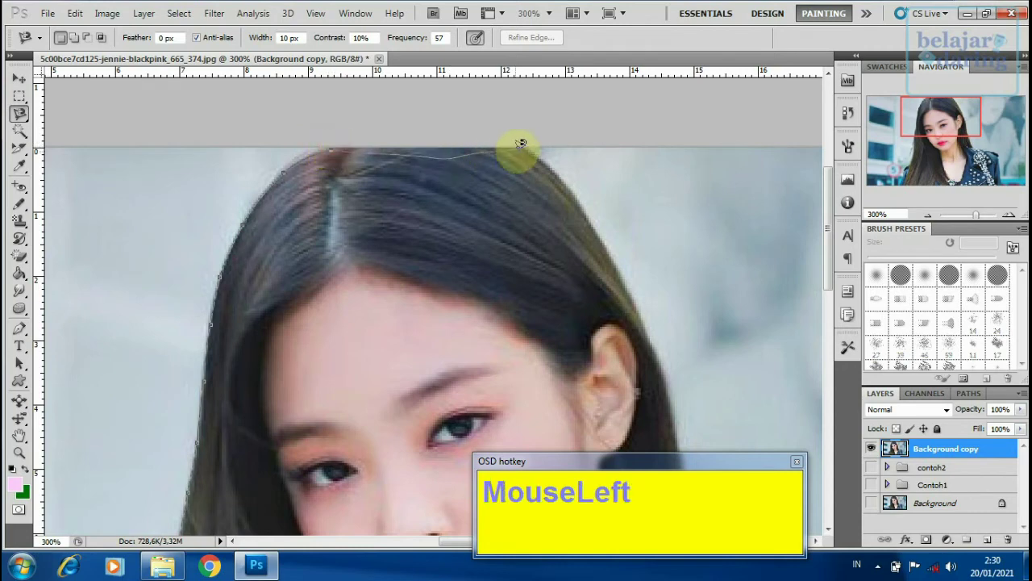
key(BackSpace)
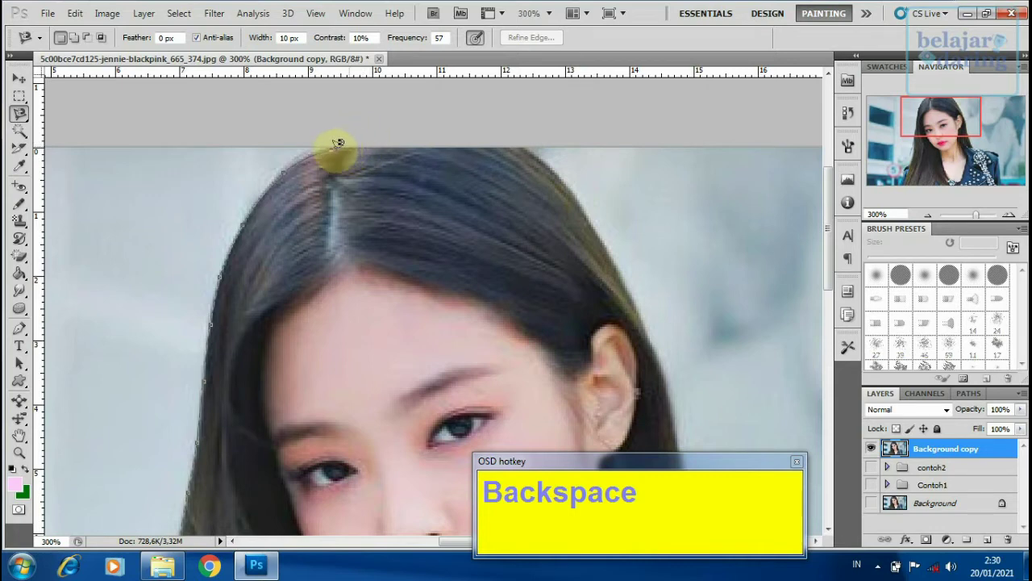
click(385, 128)
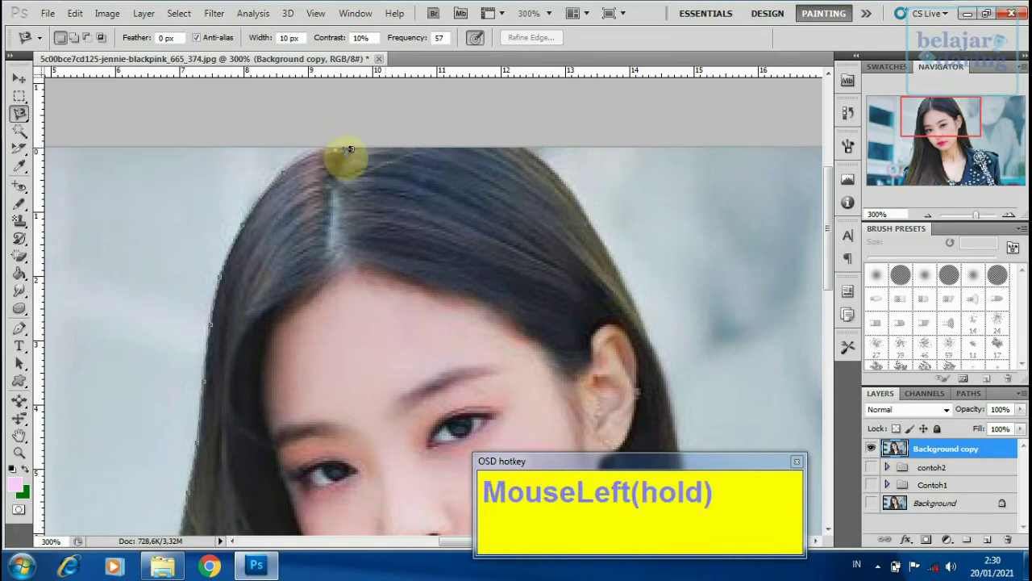
key(BackSpace)
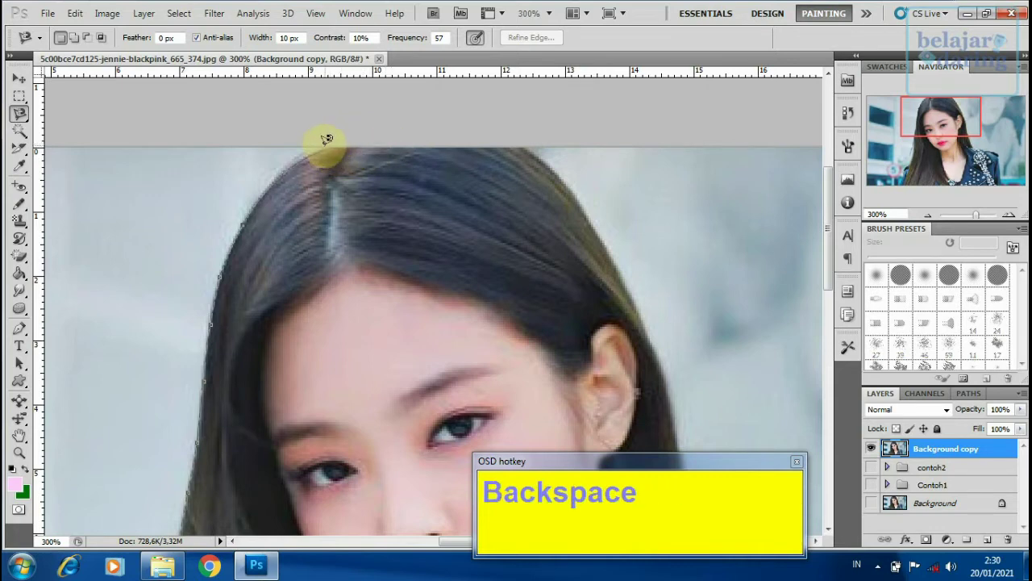
click(332, 139)
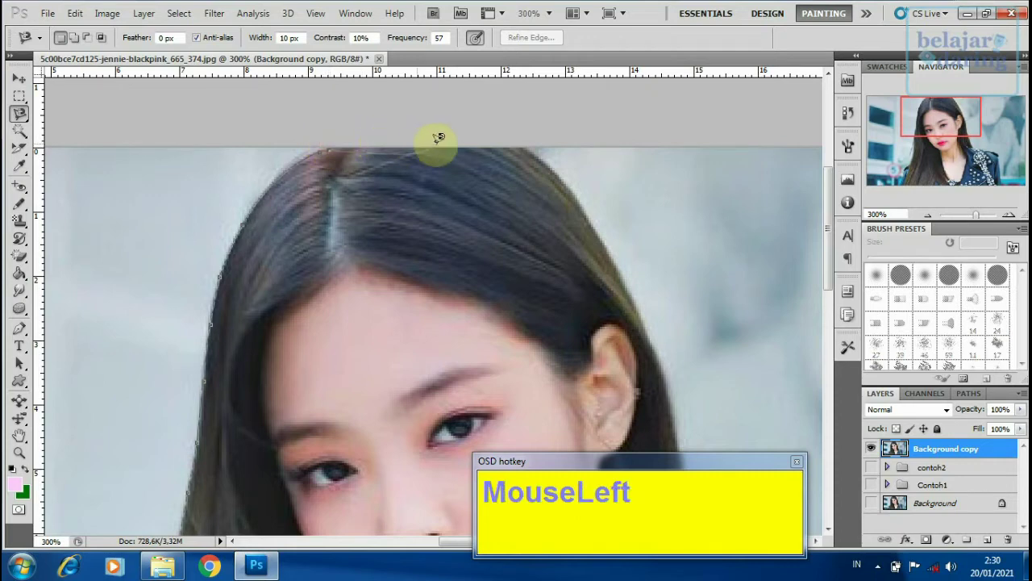
key(BackSpace)
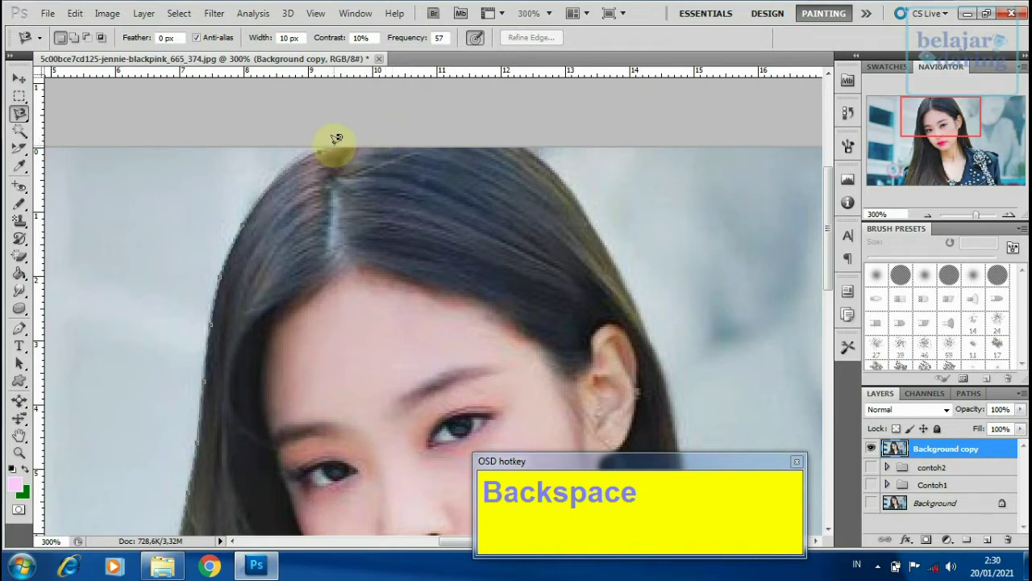
click(334, 141)
key(BackSpace)
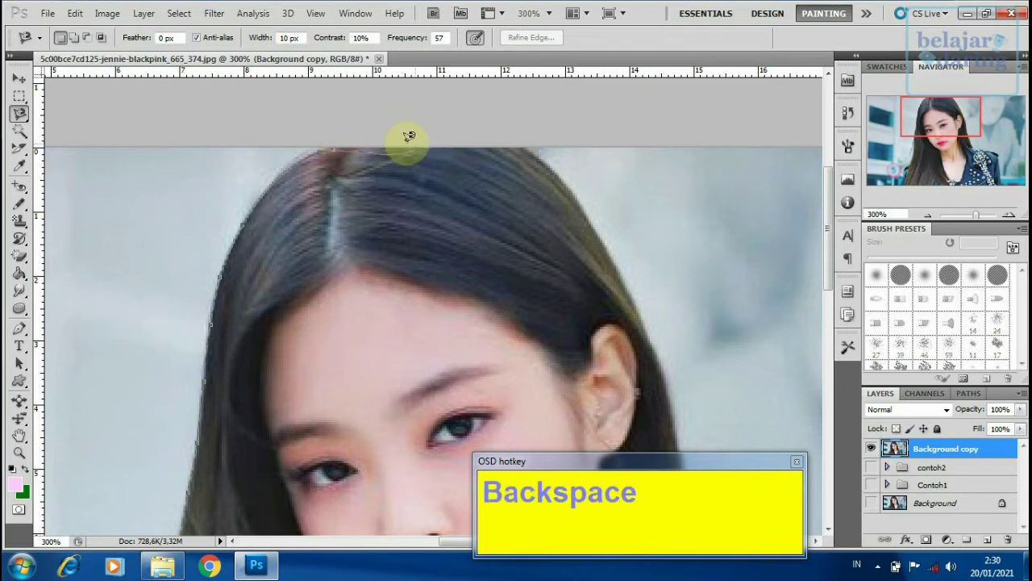
click(367, 142)
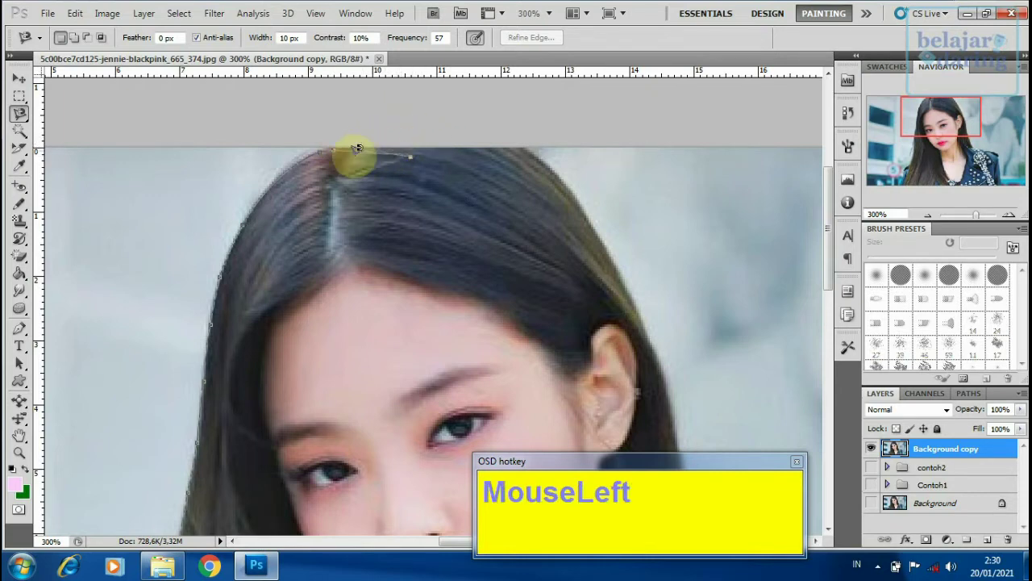
key(BackSpace)
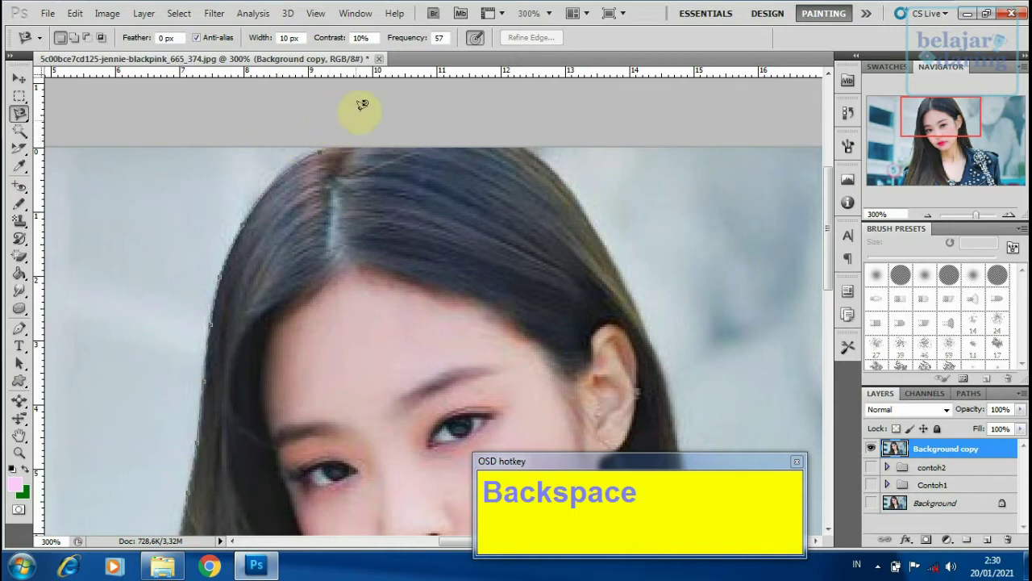
click(325, 122)
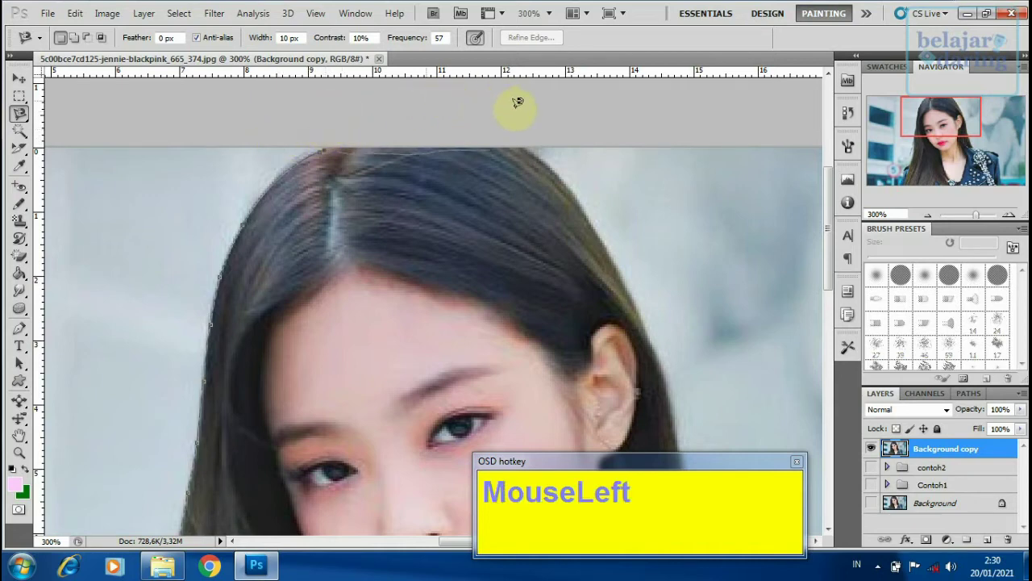
key(BackSpace)
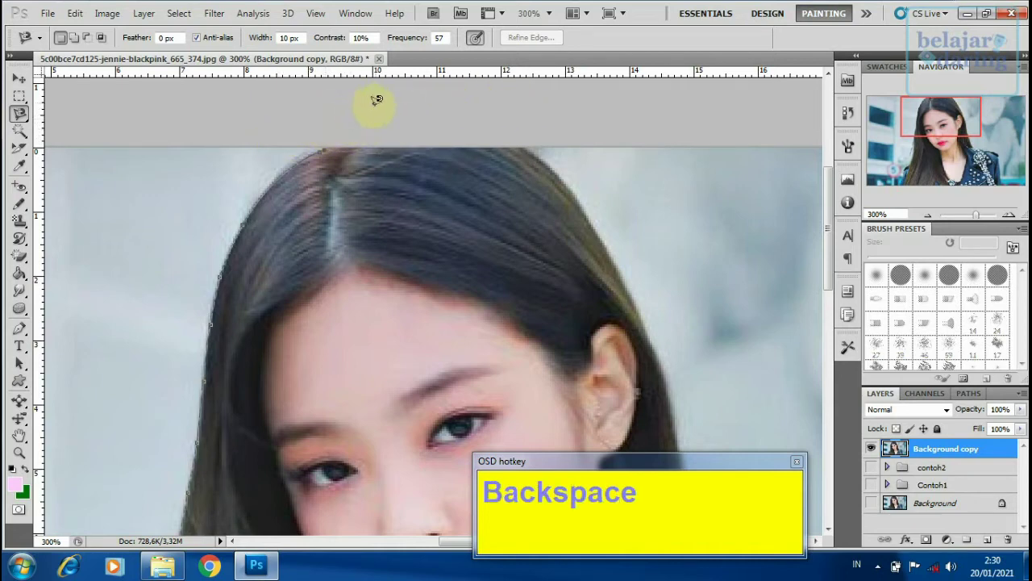
click(336, 96)
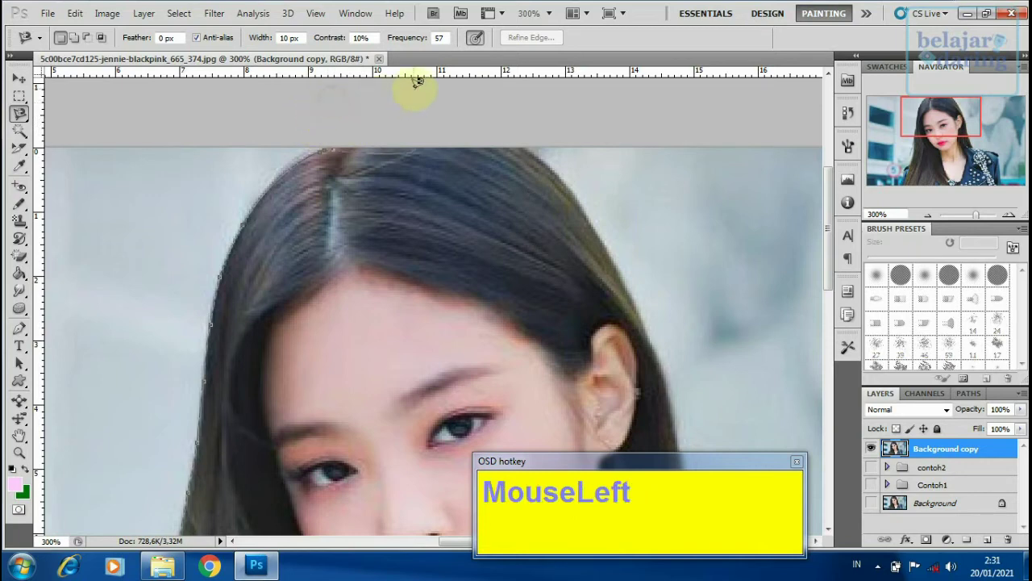
key(BackSpace)
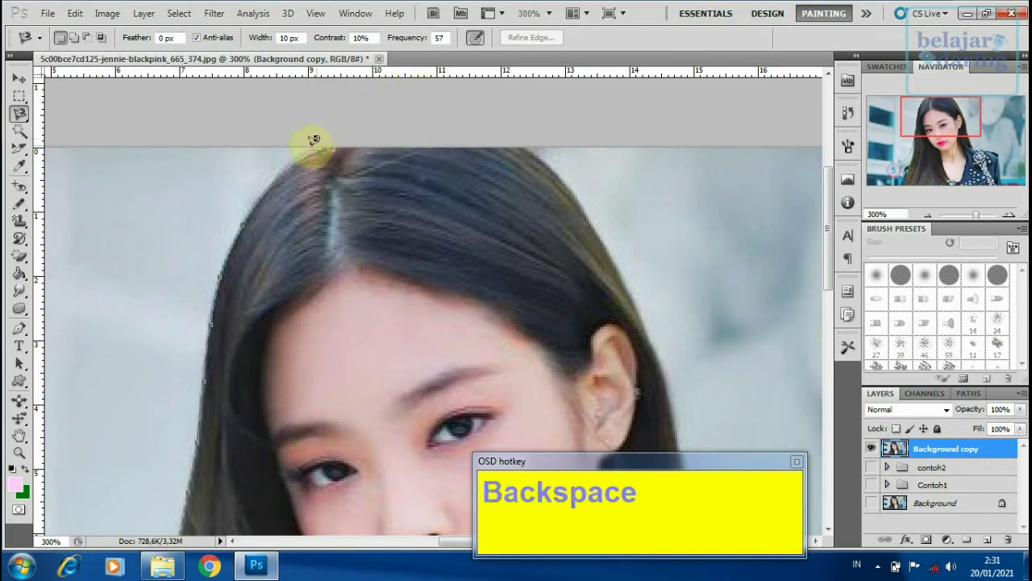
Extend the lasso outline from the crown along the photo's upper edge to its upper-left corner
click(325, 95)
ctrl+alt+click(328, 97)
ctrl+alt+click(329, 97)
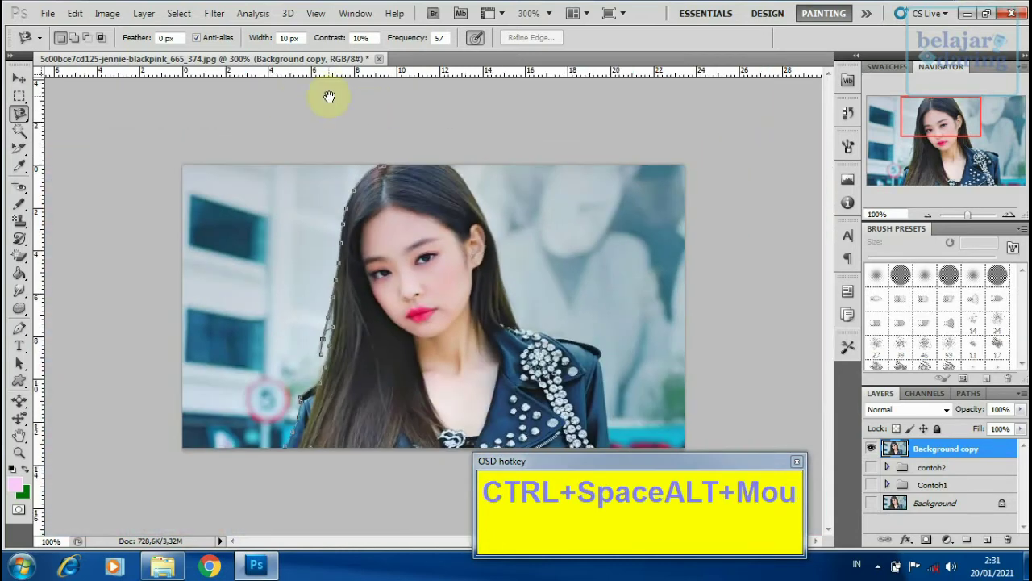
click(129, 139)
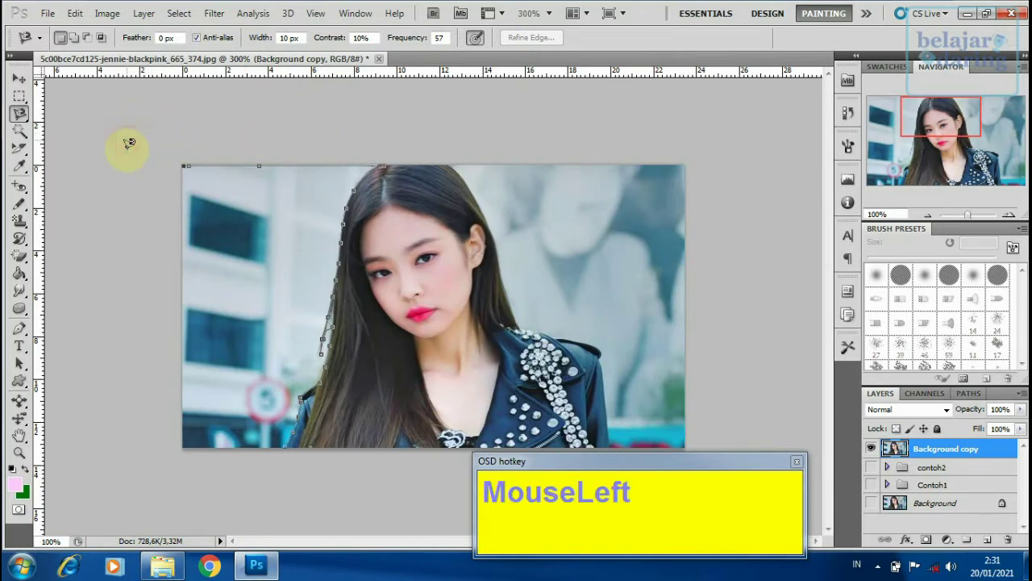
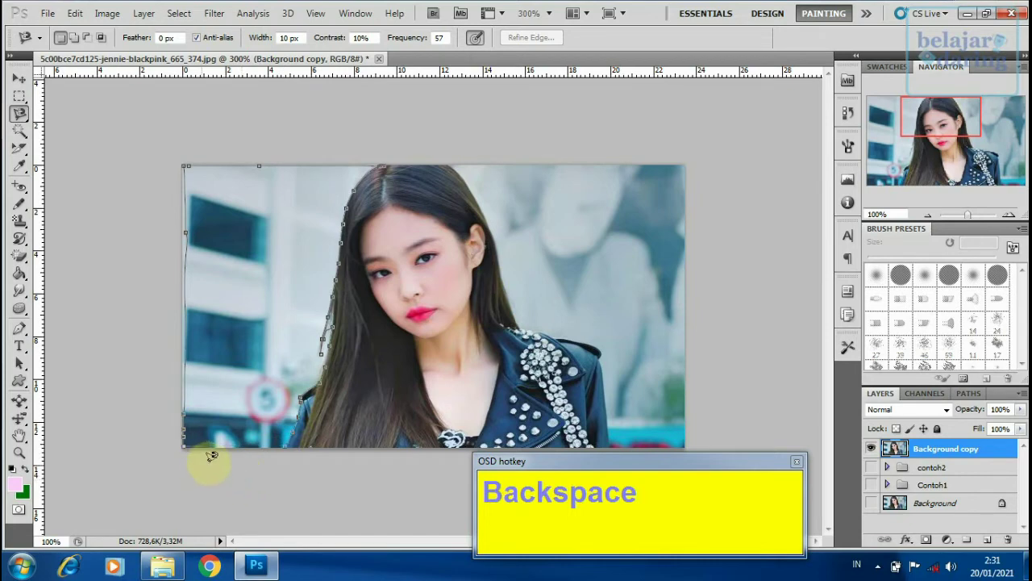
Close the outline along the photo's lower edge at the sleeve, delete the enclosed background from Background copy and deselect
mouse_move(283, 441)
mouse_down()
mouse_move(234, 461)
mouse_move(226, 392)
mouse_move(240, 359)
mouse_move(220, 297)
mouse_move(297, 442)
mouse_up()
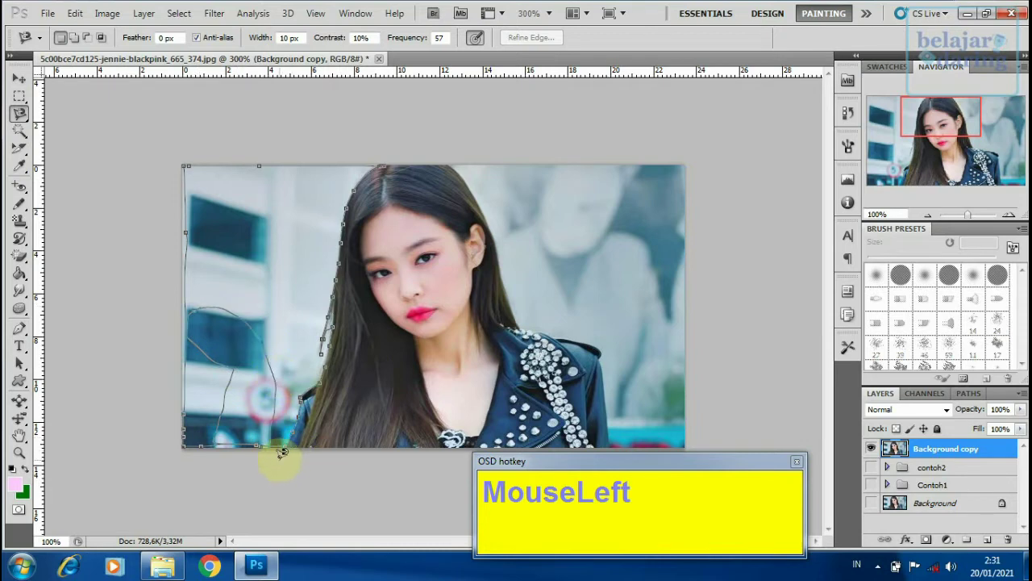
key(BackSpace)
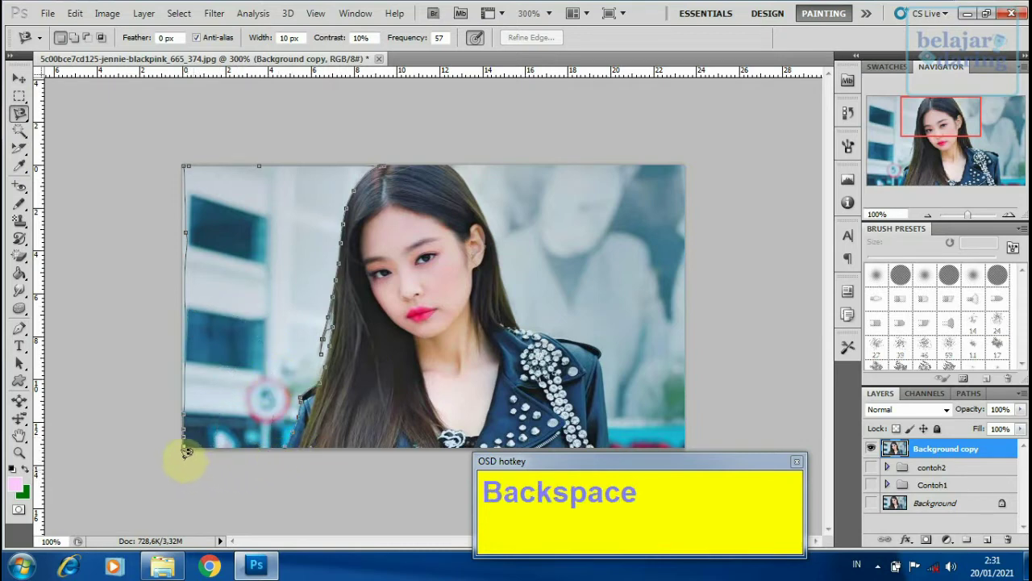
click(274, 455)
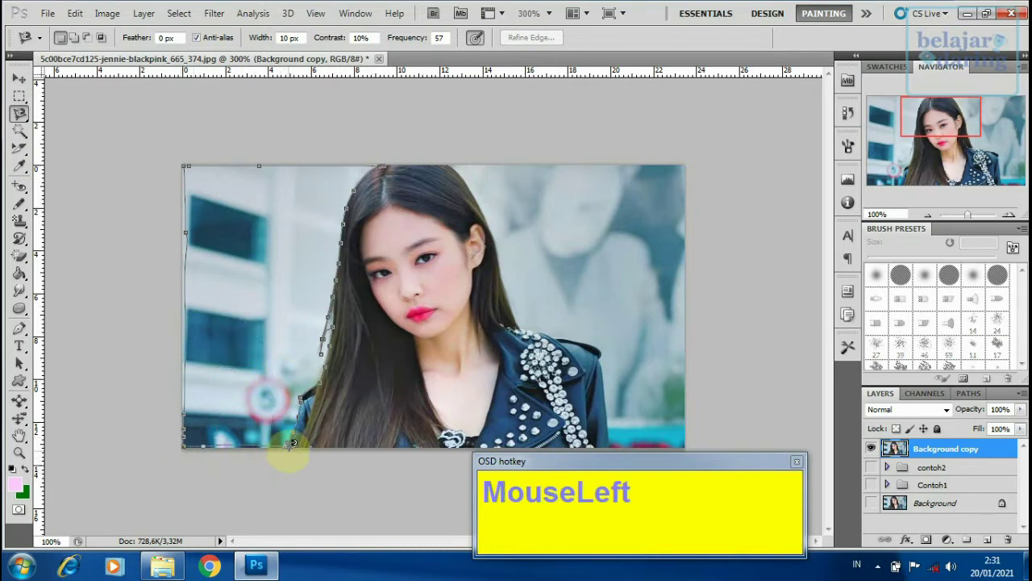
click(291, 438)
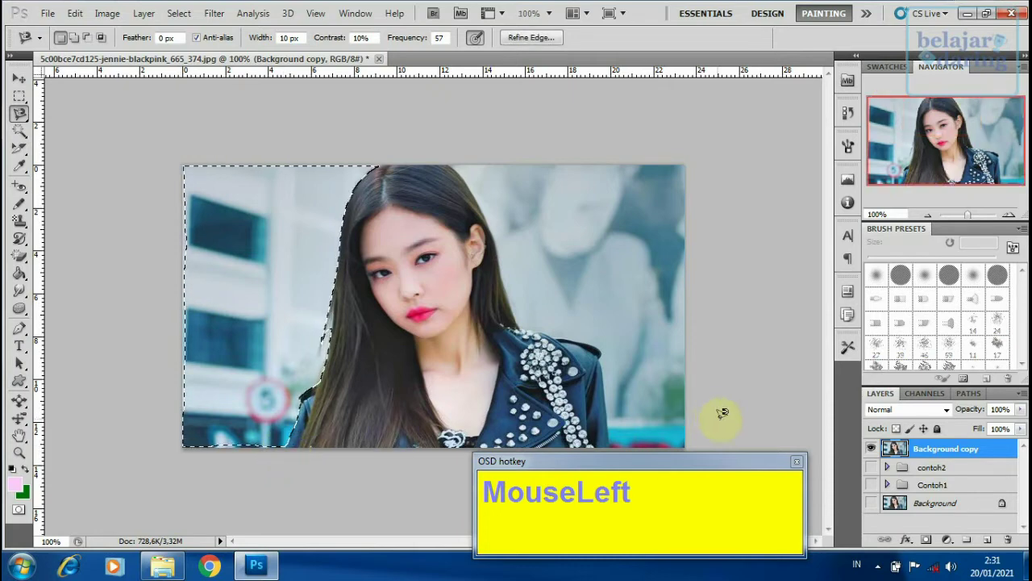
key(Delete)
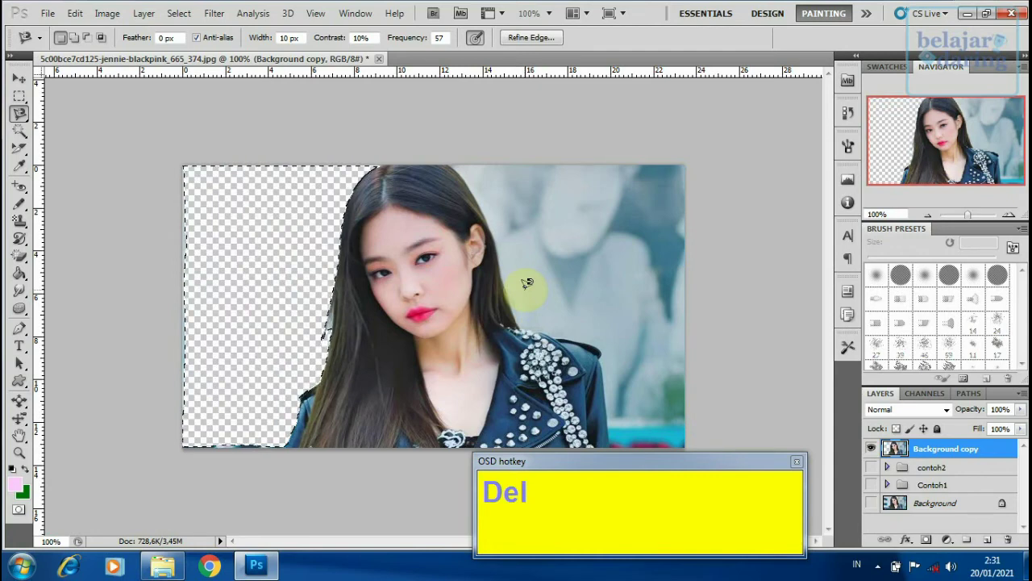
key(ctrl+d)
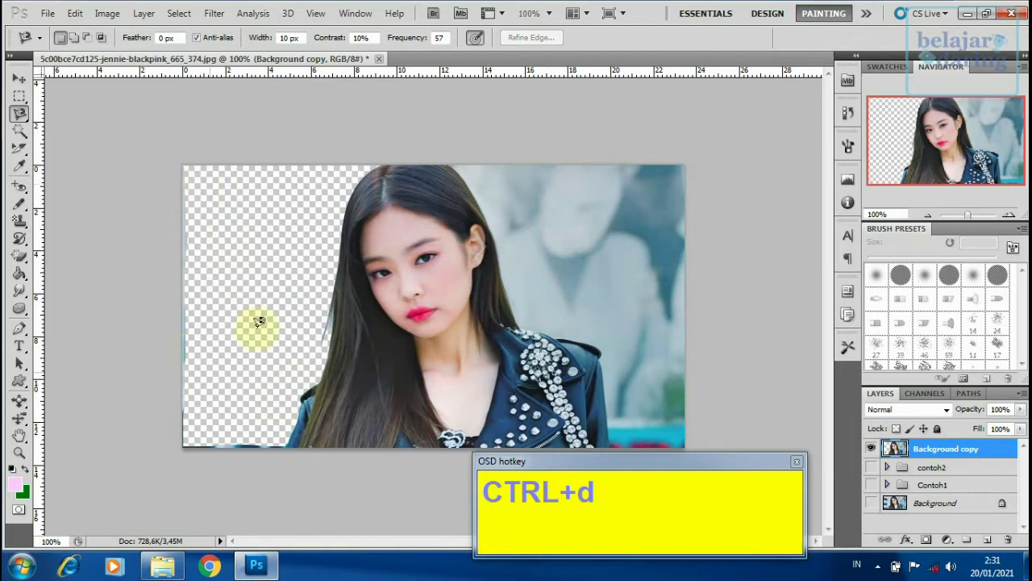
Erase the leftover background strips along the photo's left and lower edges with a hard round 66 px Eraser
drag(20, 256, 71, 257)
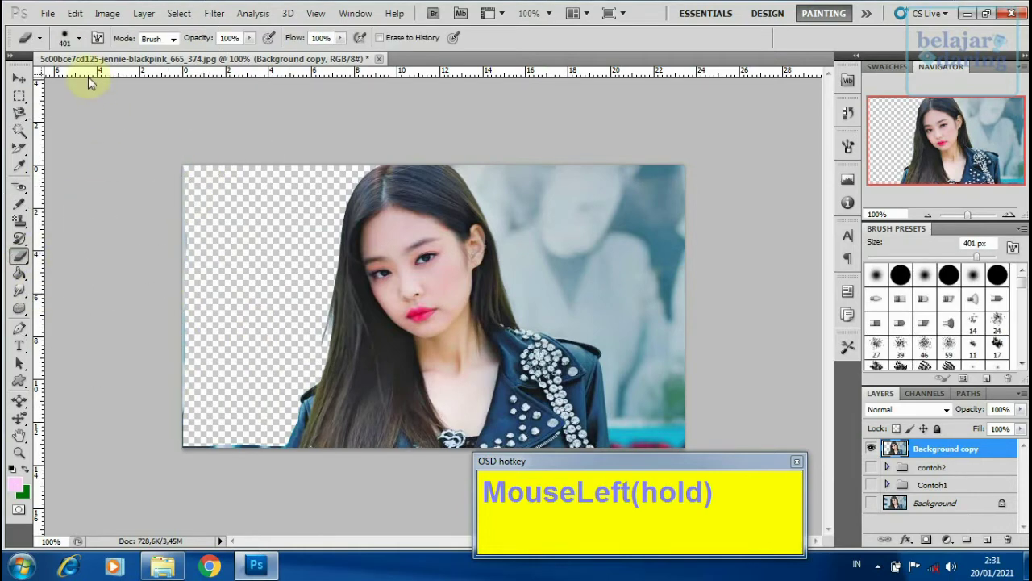
click(66, 38)
click(58, 166)
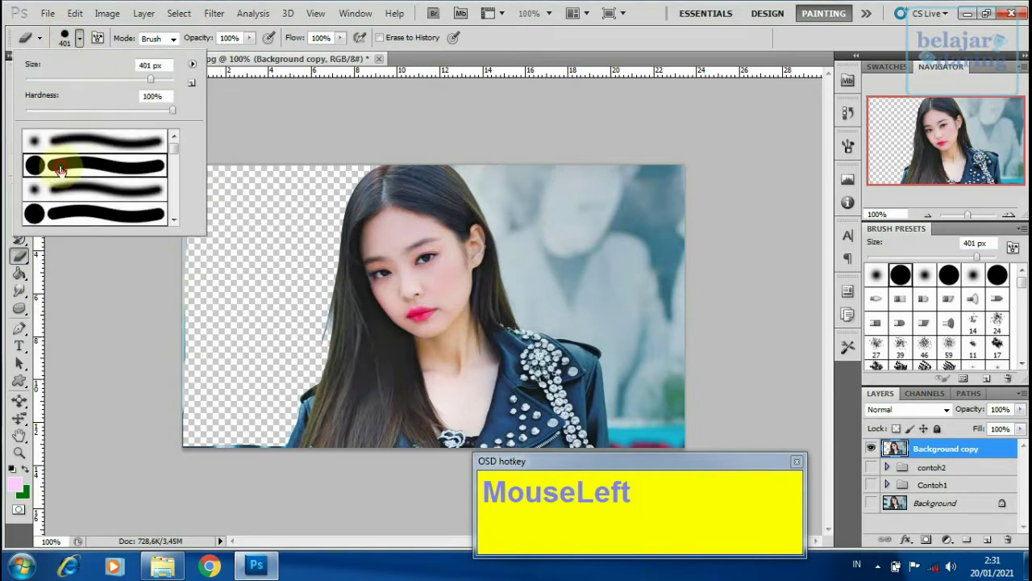
click(99, 90)
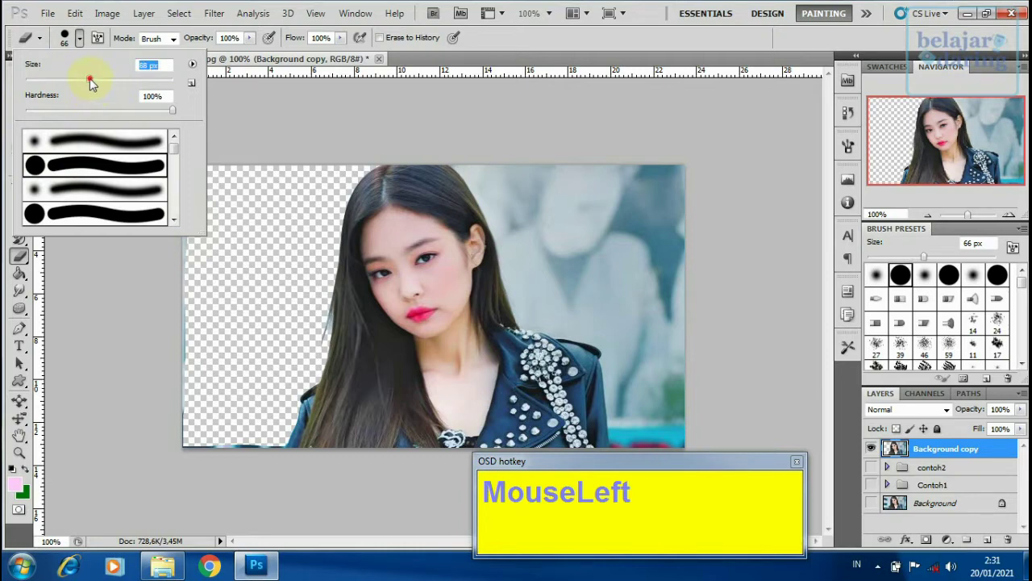
mouse_move(197, 330)
mouse_down()
mouse_move(194, 355)
mouse_move(188, 297)
mouse_move(192, 170)
mouse_move(156, 389)
mouse_move(198, 439)
mouse_move(249, 449)
mouse_up()
click(19, 78)
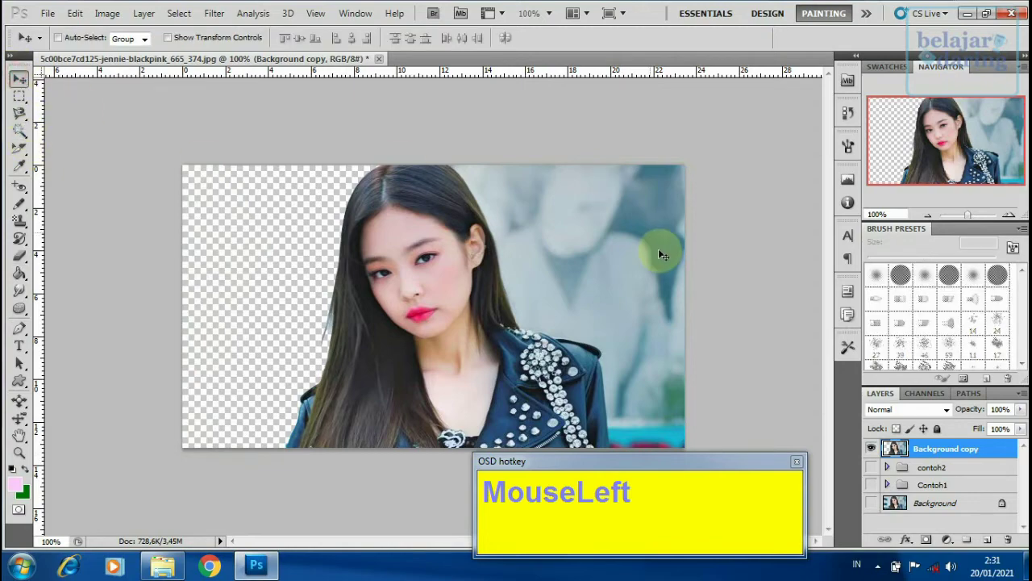
Start a Magnetic Lasso outline at the crown on the photo's upper edge and trace it down the right side of the hair
key(ctrl+space)
ctrl+click(658, 255)
drag(557, 272, 450, 321)
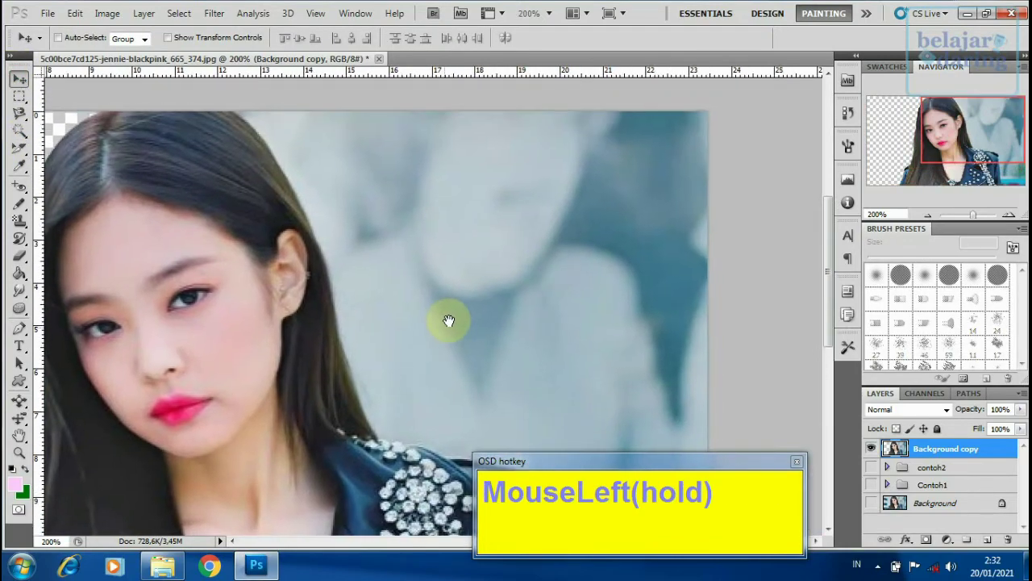
alt+click(428, 315)
click(20, 113)
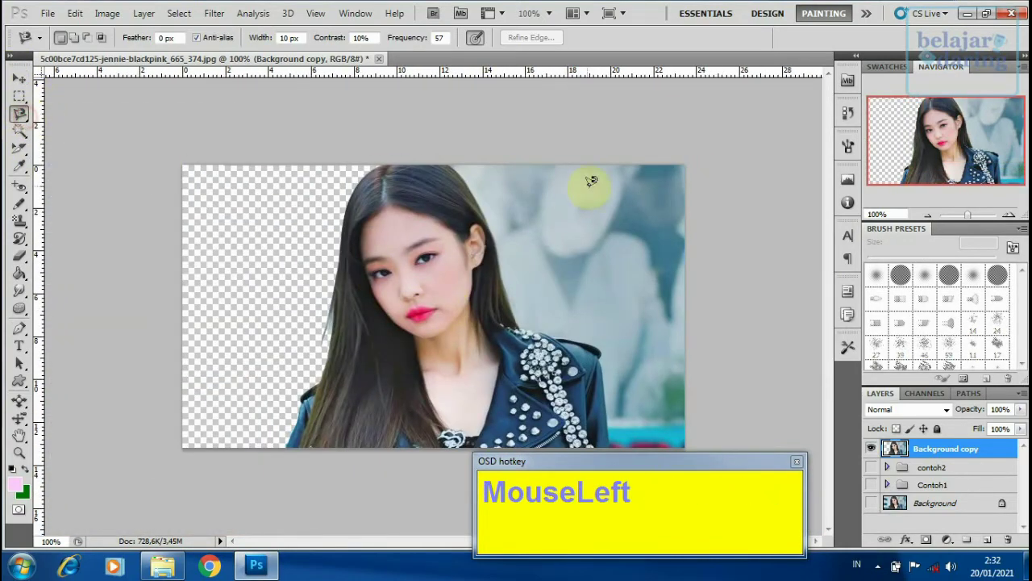
key(ctrl+space)
ctrl+click(553, 215)
drag(511, 169, 384, 246)
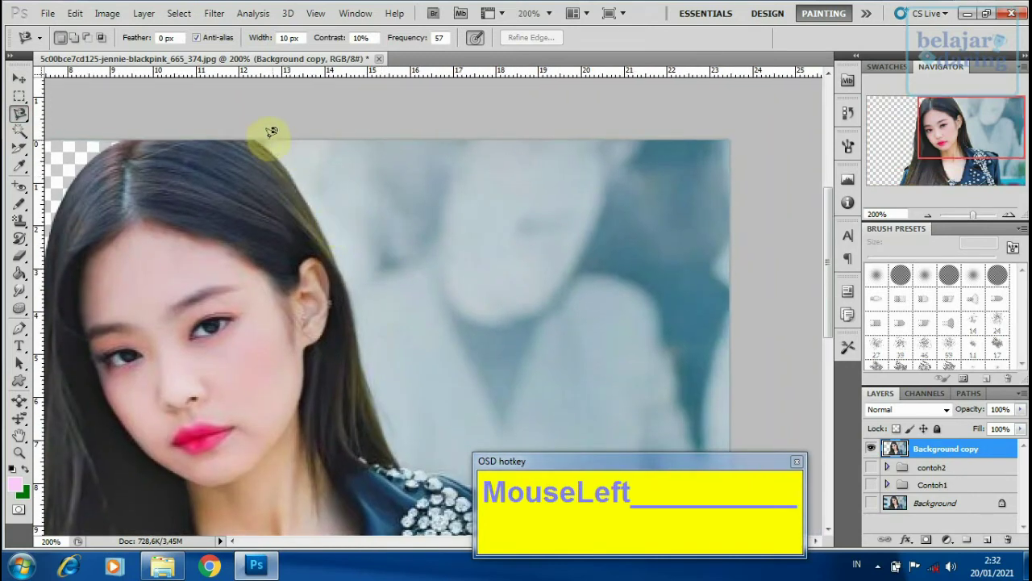
drag(257, 133, 299, 175)
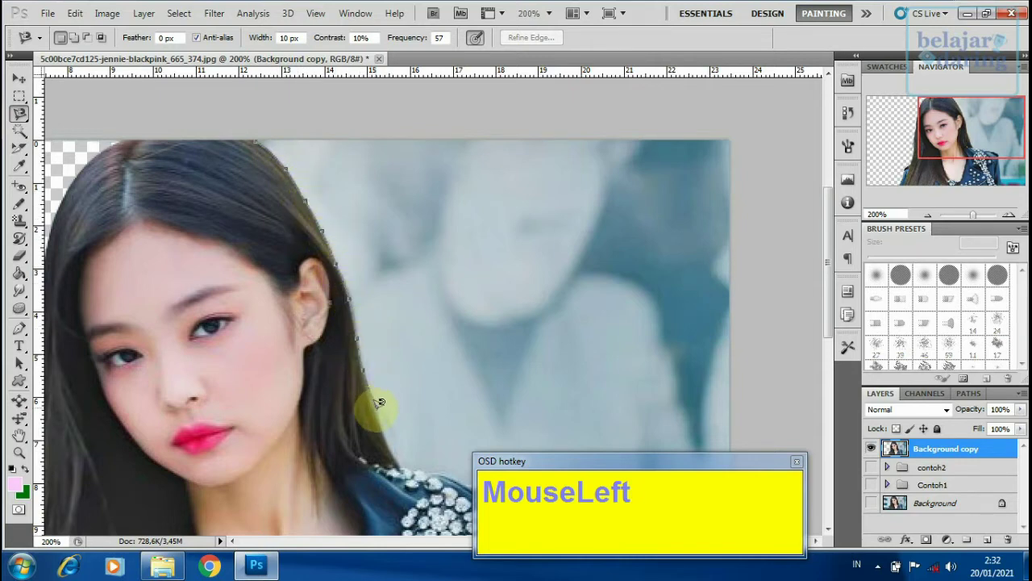
mouse_move(376, 403)
mouse_down()
mouse_move(375, 279)
mouse_move(351, 210)
mouse_up()
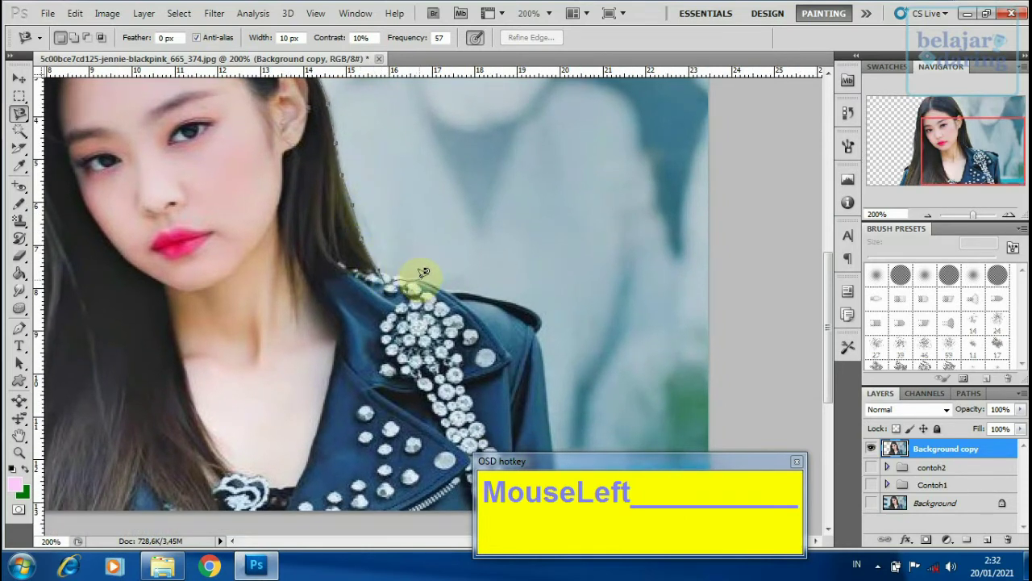
Trace the lasso outline along the studded collar to the start of the shoulder strap, replacing the misplaced anchor points
key(BackSpace)
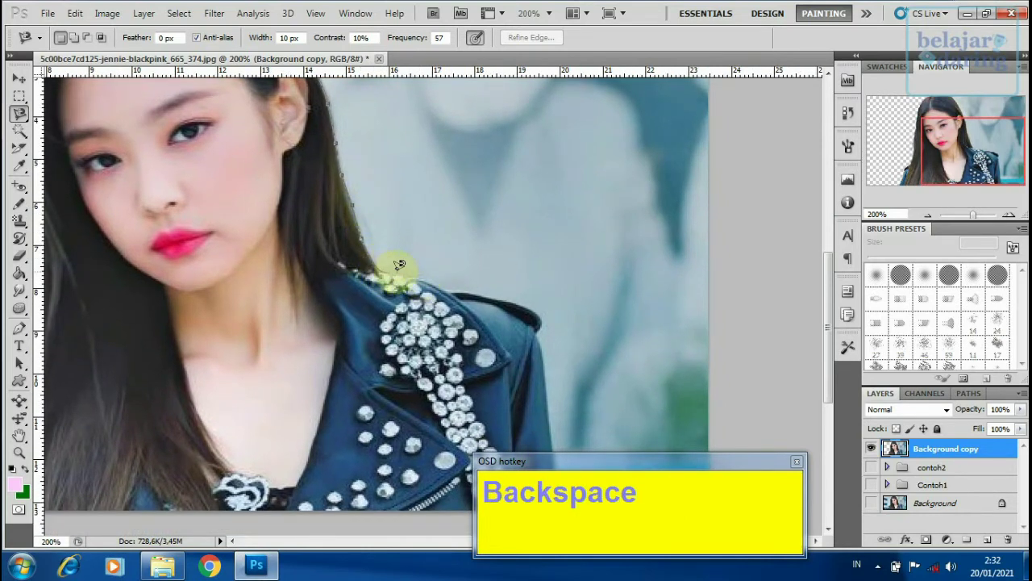
click(384, 267)
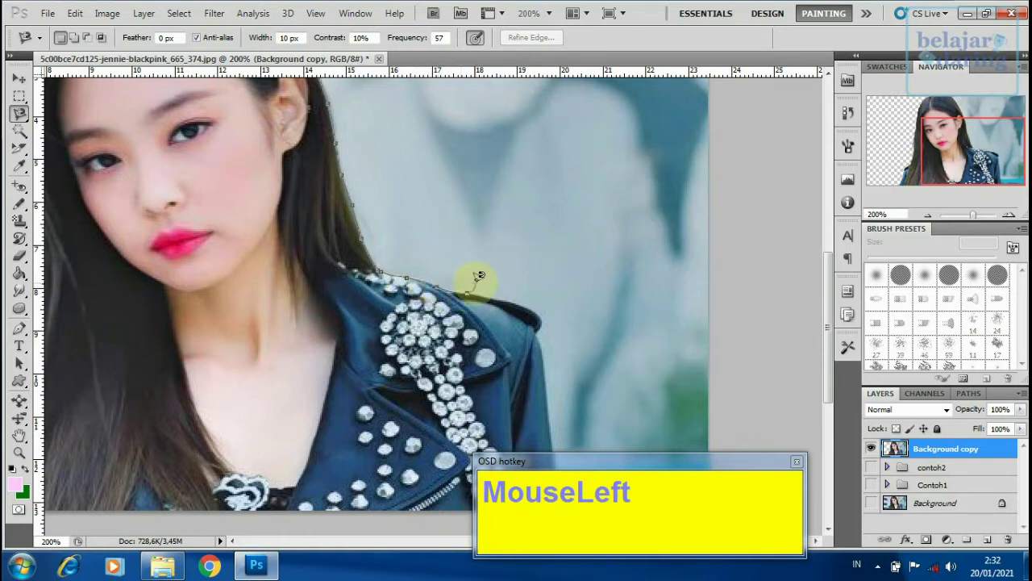
key(BackSpace)
click(477, 284)
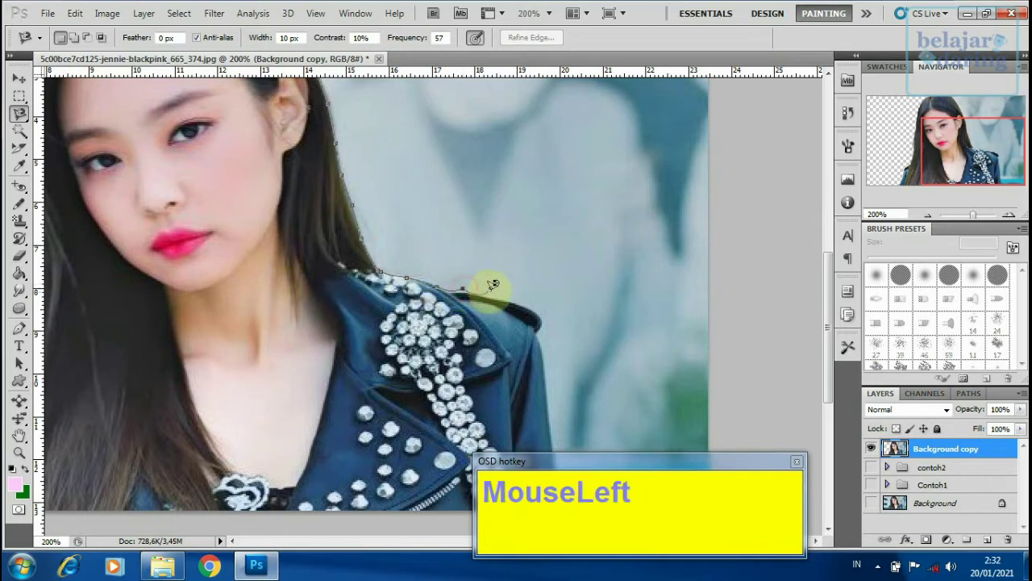
key(BackSpace)
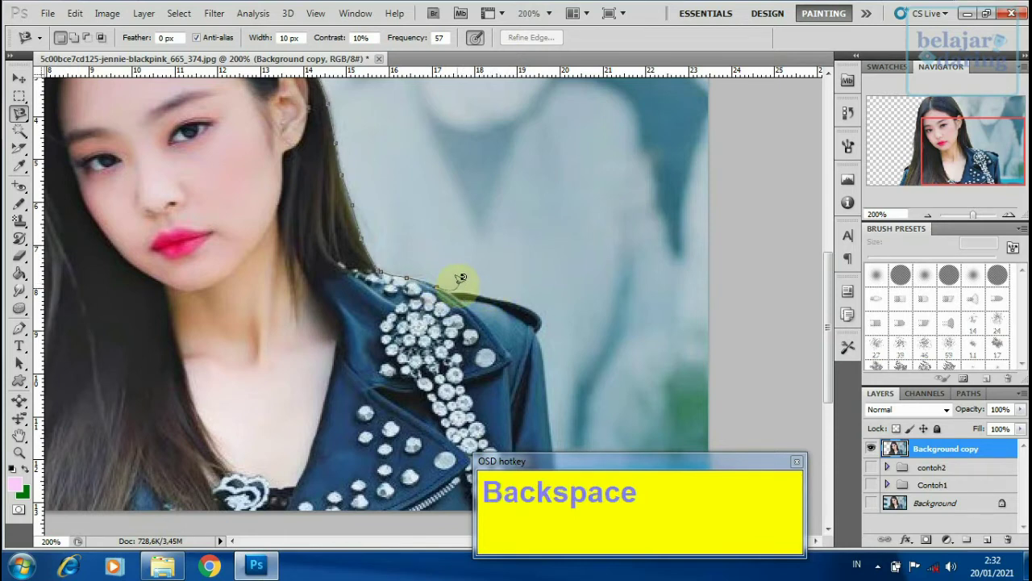
click(464, 281)
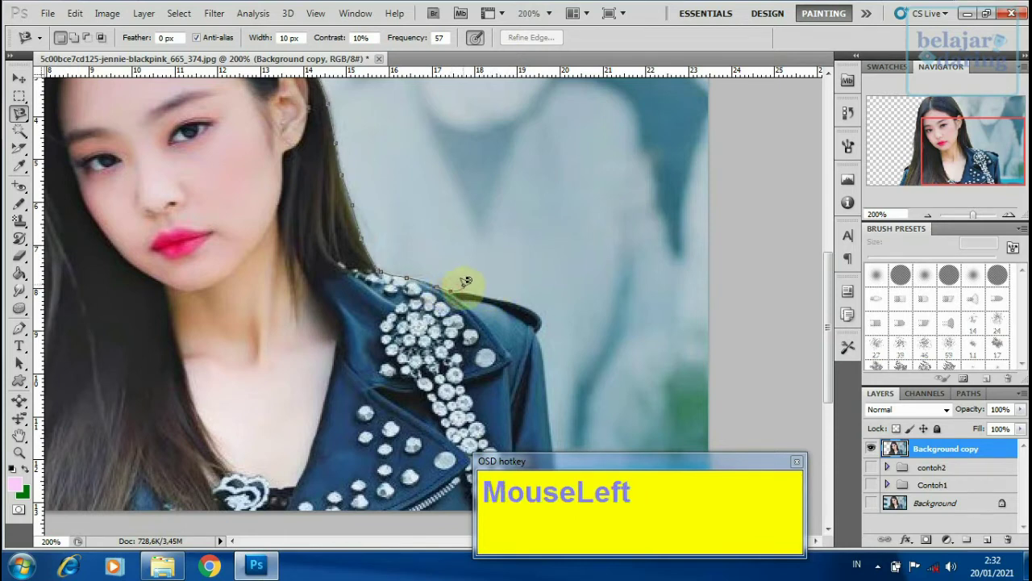
key(BackSpace)
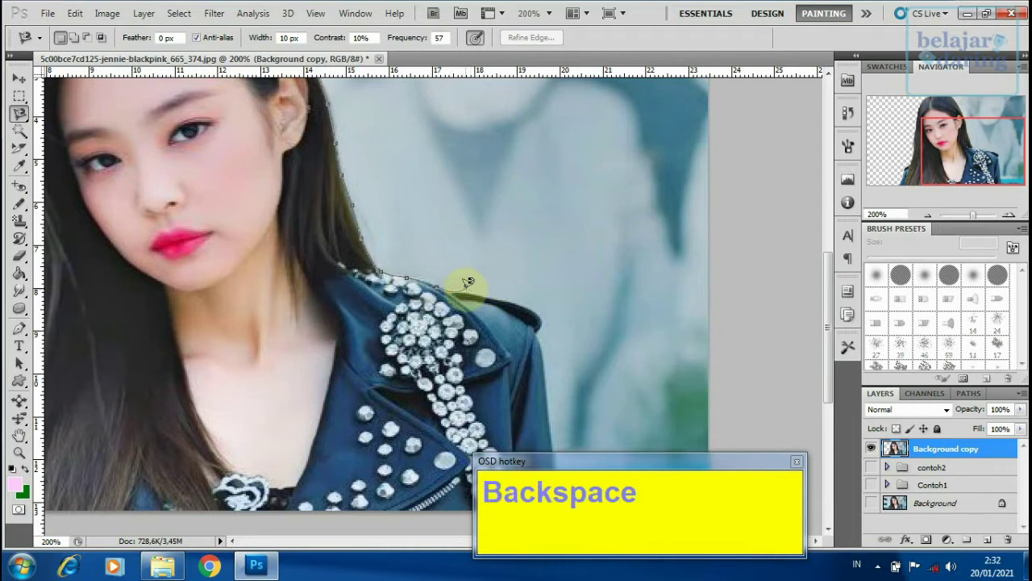
click(466, 281)
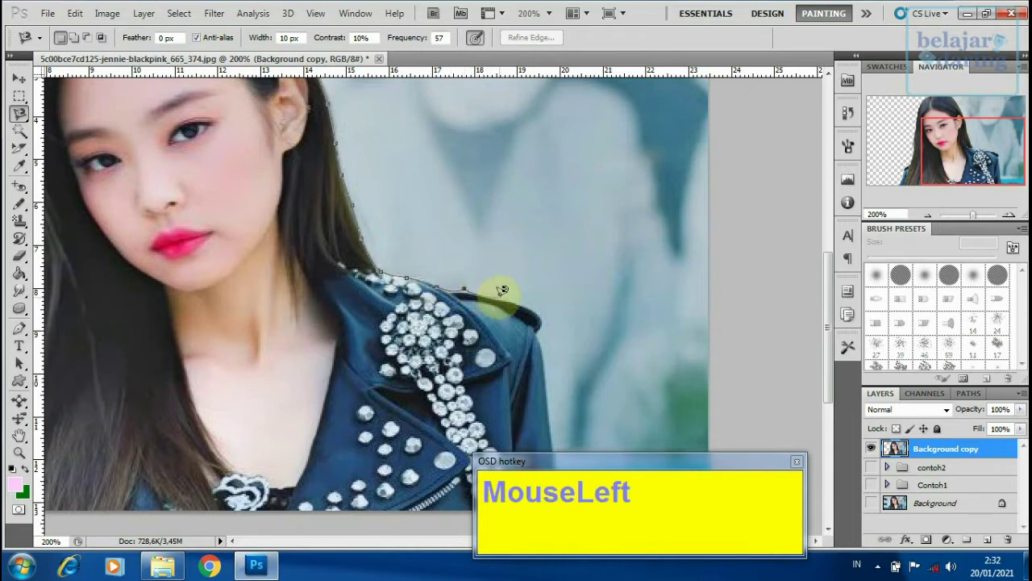
key(BackSpace)
click(466, 281)
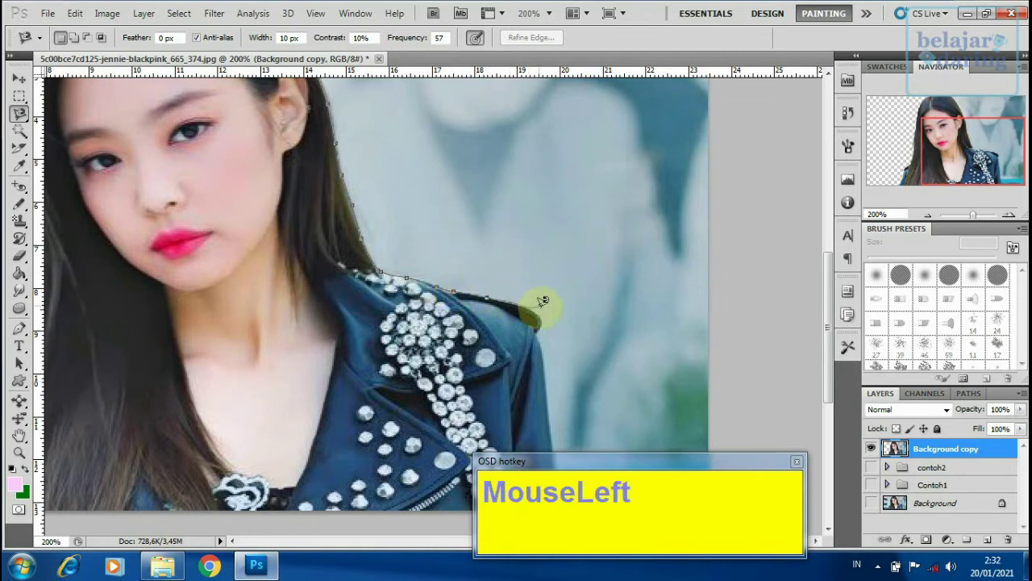
Carry the outline around the tip of the shoulder strap to the top of the sleeve, replacing the stray anchor points
key(BackSpace)
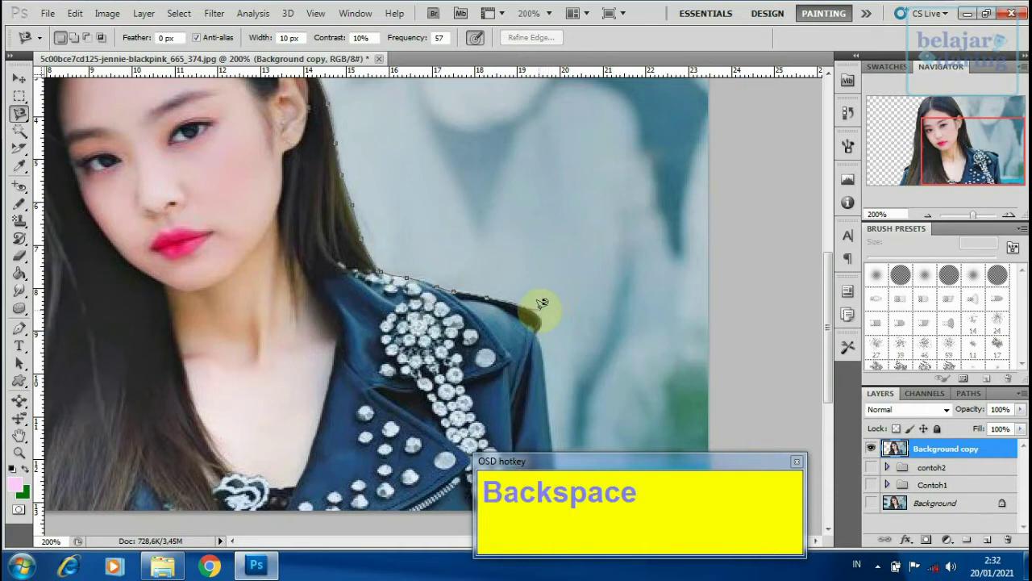
click(544, 311)
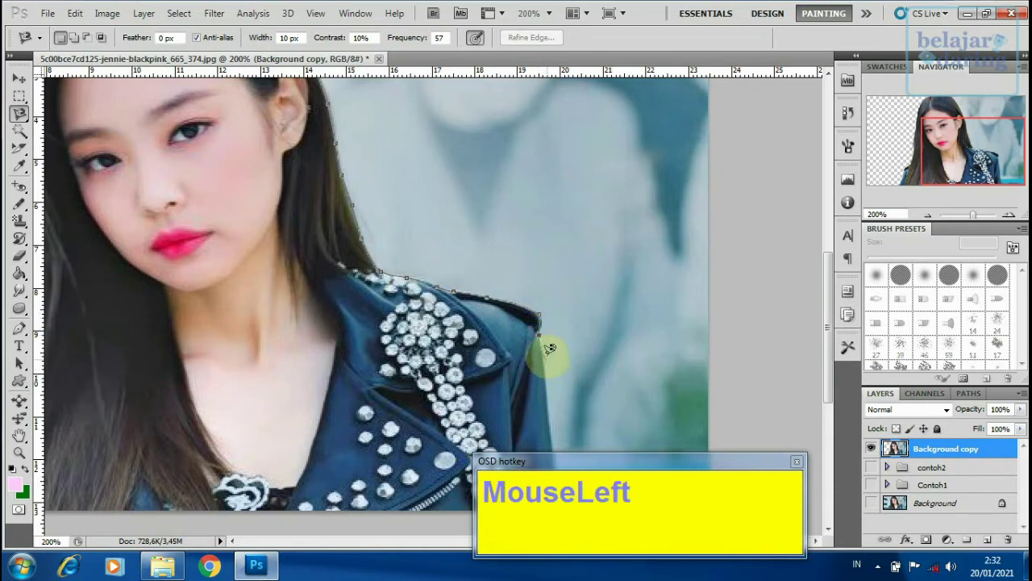
key(BackSpace)
click(546, 320)
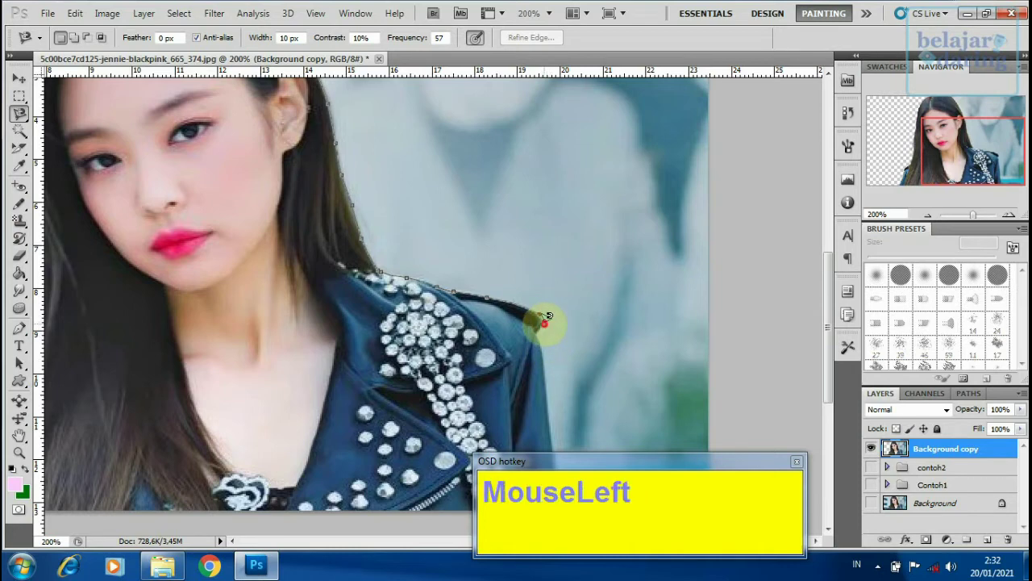
ctrl+click(539, 361)
ctrl+click(495, 225)
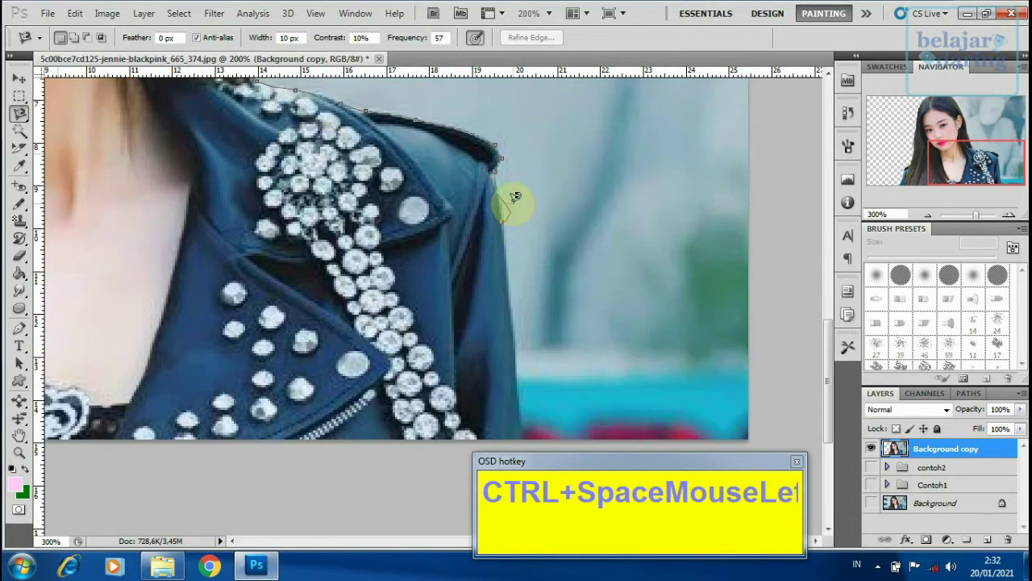
key(BackSpace)
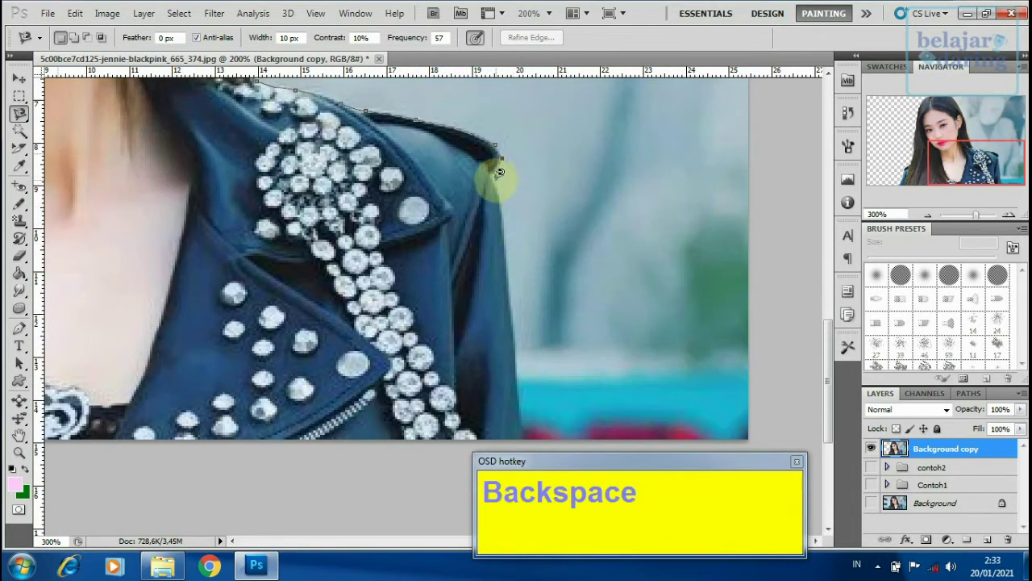
click(495, 169)
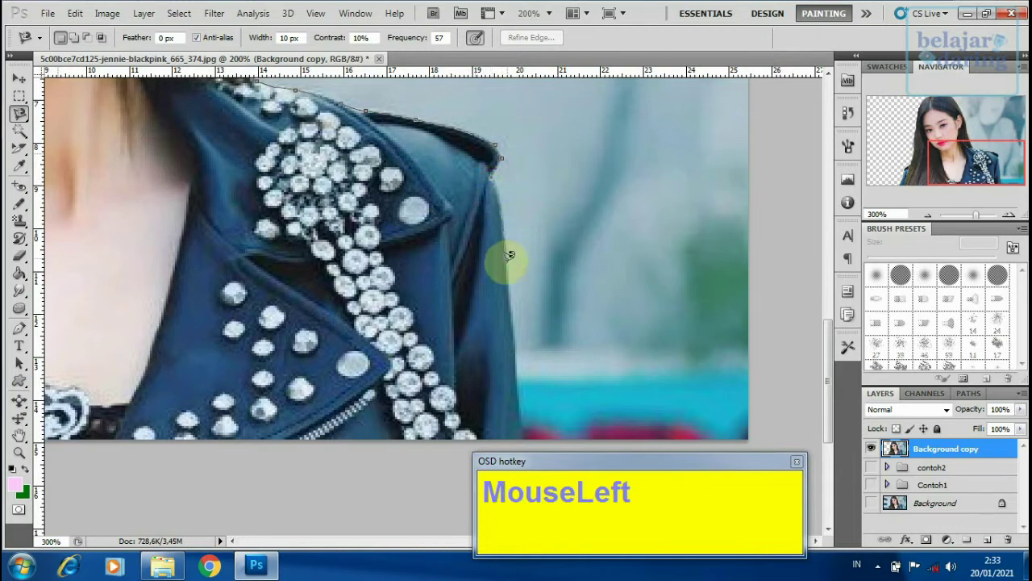
Trace the outline down the outer sleeve and remove the stray anchor points near the photo's lower edge
click(525, 436)
key(BackSpace)
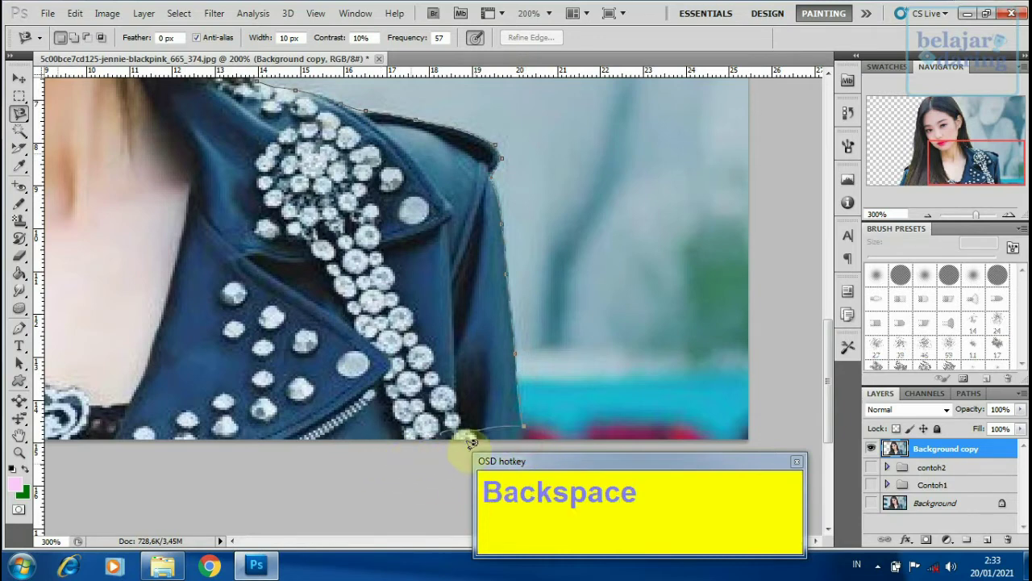
click(526, 437)
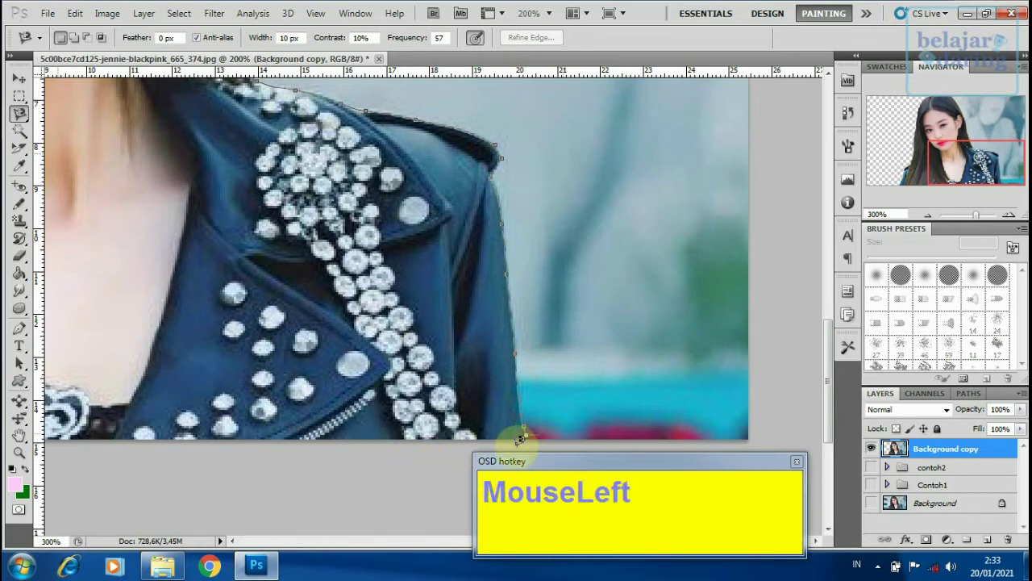
drag(267, 419, 615, 307)
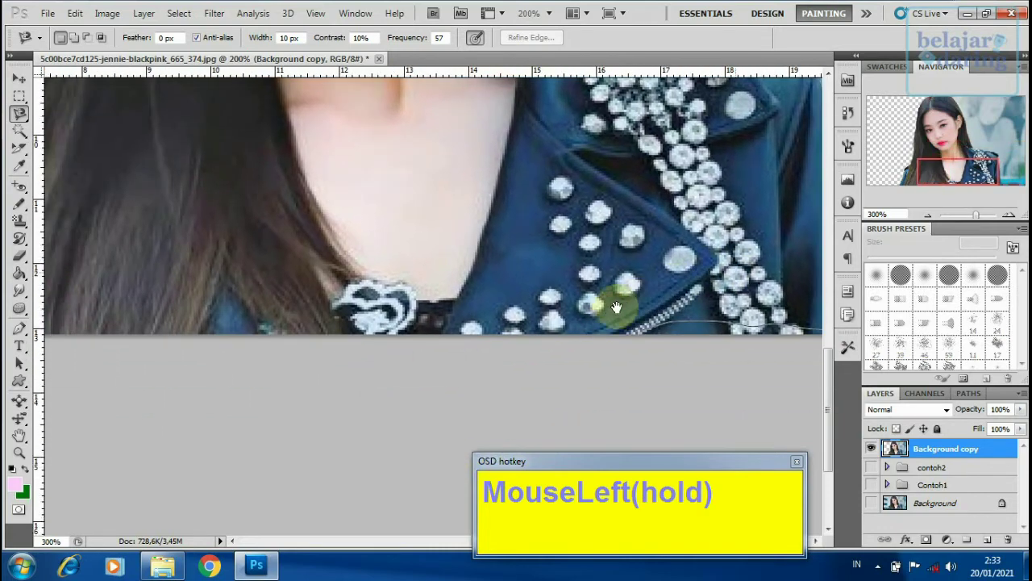
ctrl+alt+click(471, 387)
ctrl+alt+click(498, 388)
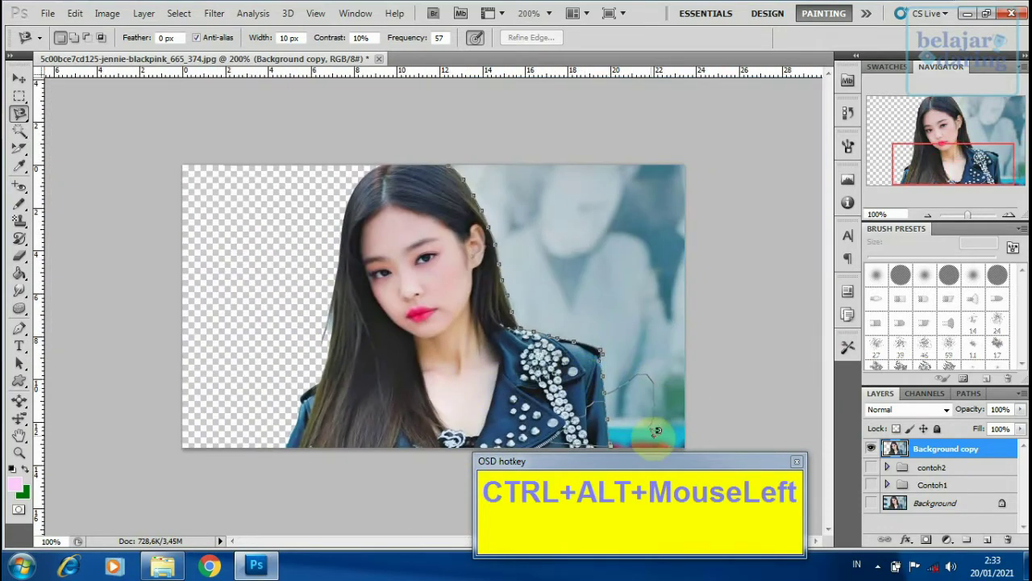
key(BackSpace)
key(BackSpace)
key(BackSpace)
key(BackSpace)
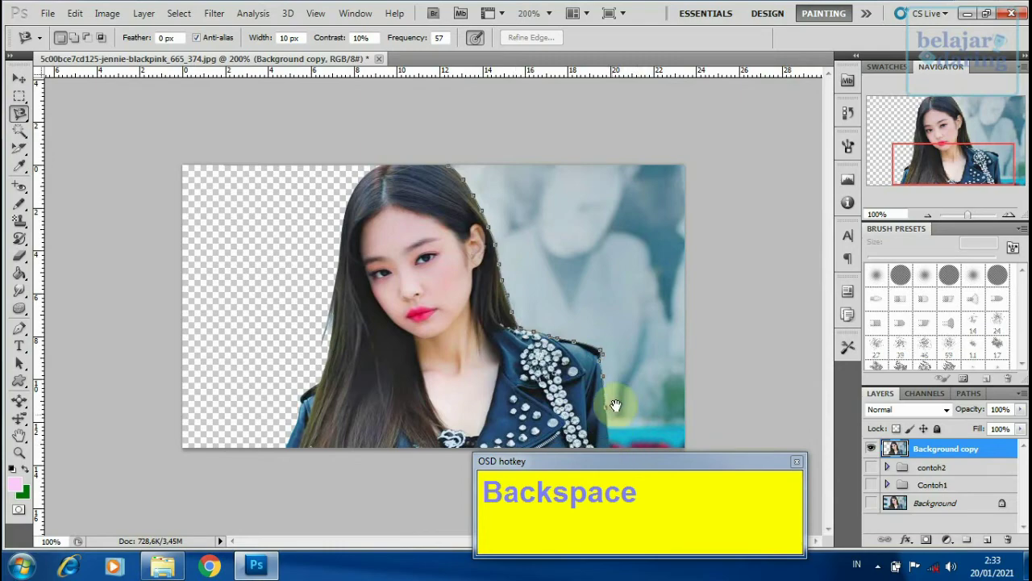
Anchor the lasso outline again where the outer sleeve meets the photo's lower edge
mouse_move(617, 403)
mouse_down()
mouse_move(611, 303)
mouse_move(594, 245)
mouse_move(604, 347)
mouse_up()
ctrl+alt+click(603, 433)
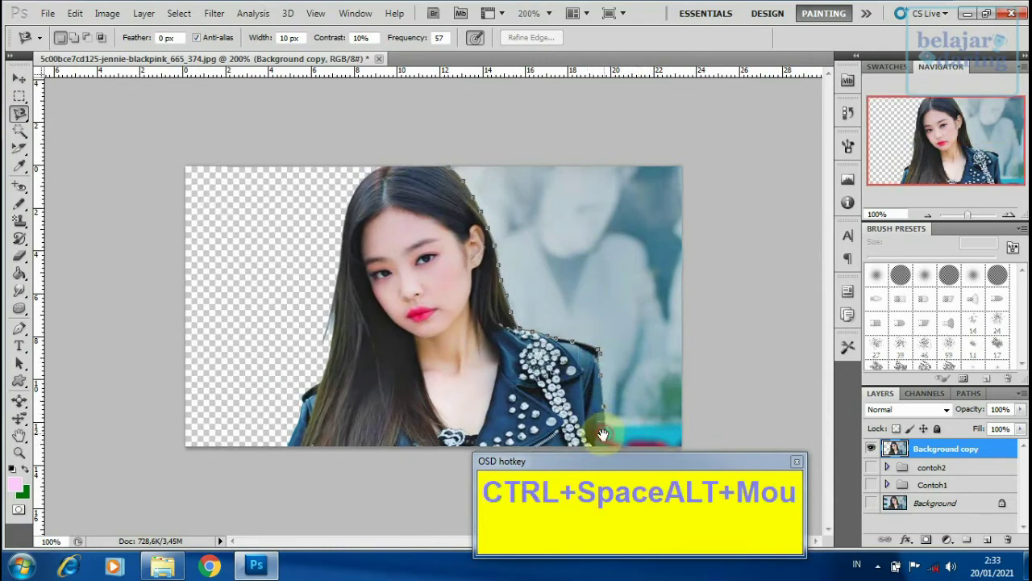
ctrl+click(566, 400)
drag(479, 310, 330, 163)
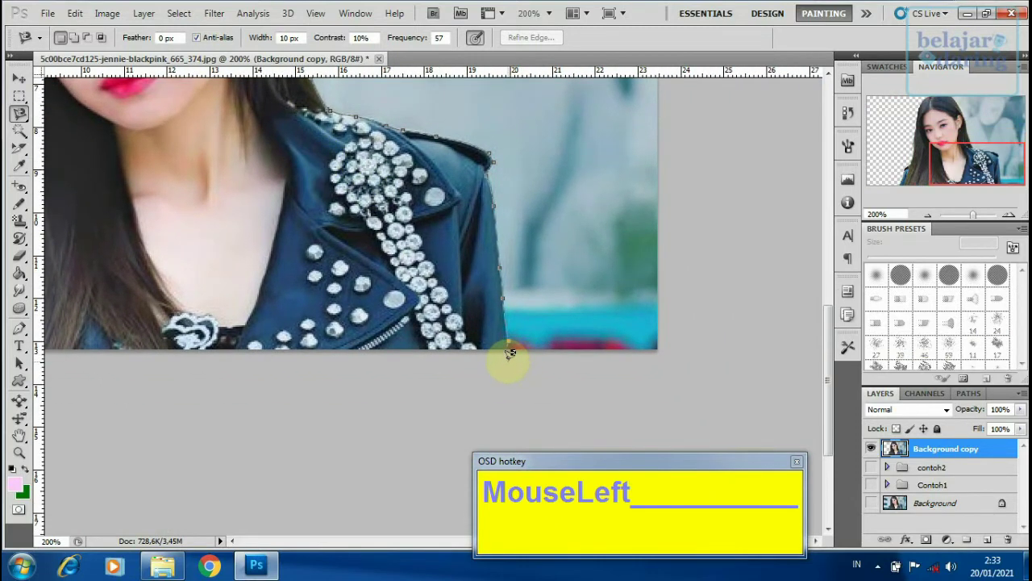
click(509, 353)
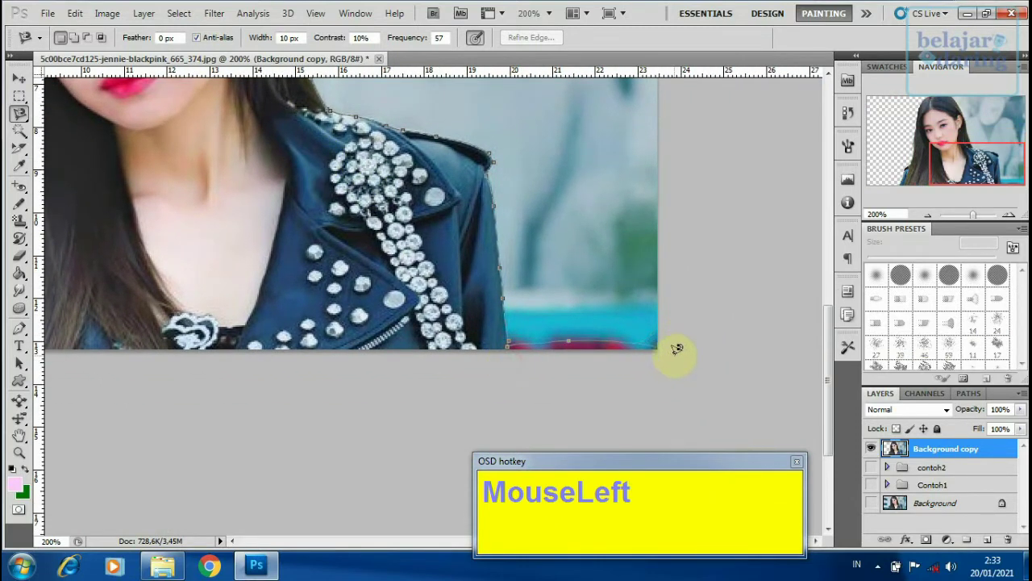
Extend the outline along the photo's lower edge and up its right edge to the upper-right corner
click(708, 345)
drag(727, 193, 729, 384)
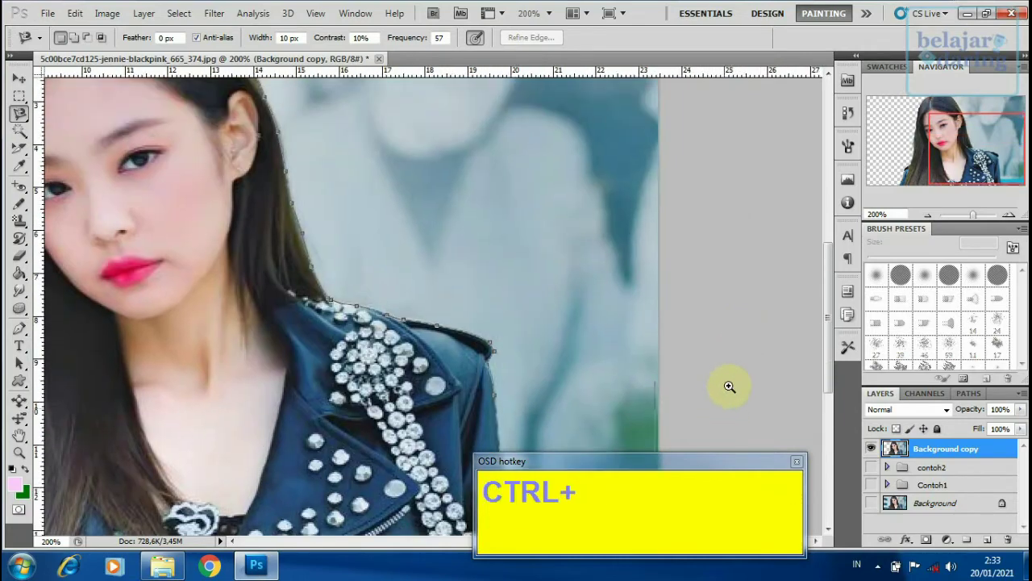
ctrl+alt+click(726, 204)
ctrl+alt+click(726, 206)
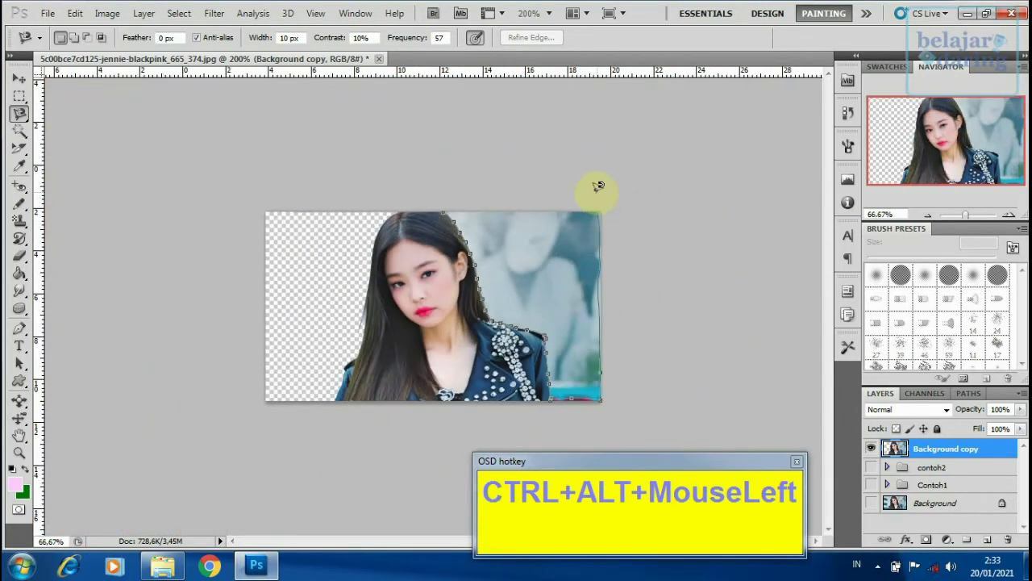
click(616, 186)
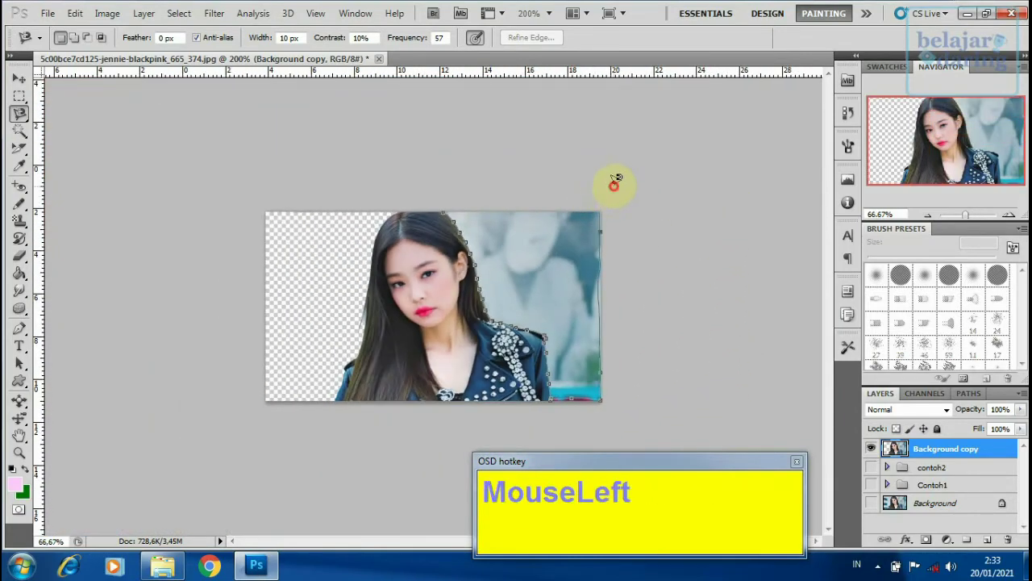
Close the outline at the crown, delete the enclosed background from Background copy and deselect
click(446, 206)
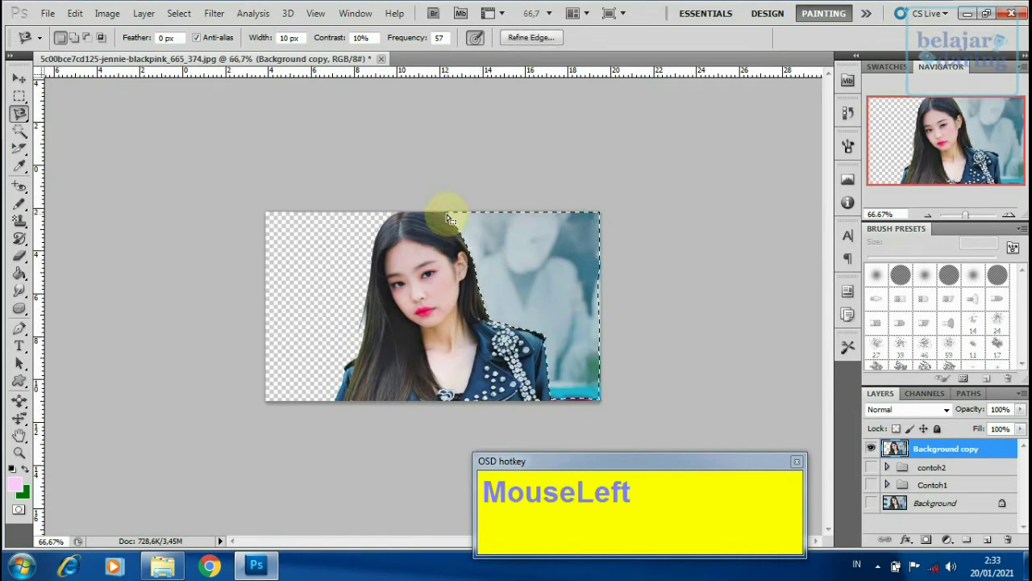
key(Delete)
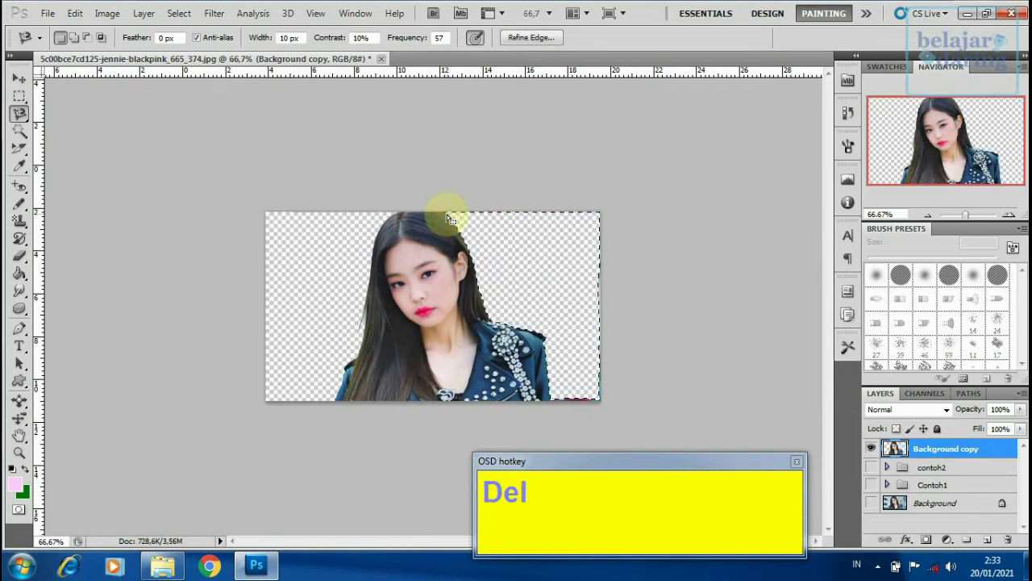
key(ctrl+d)
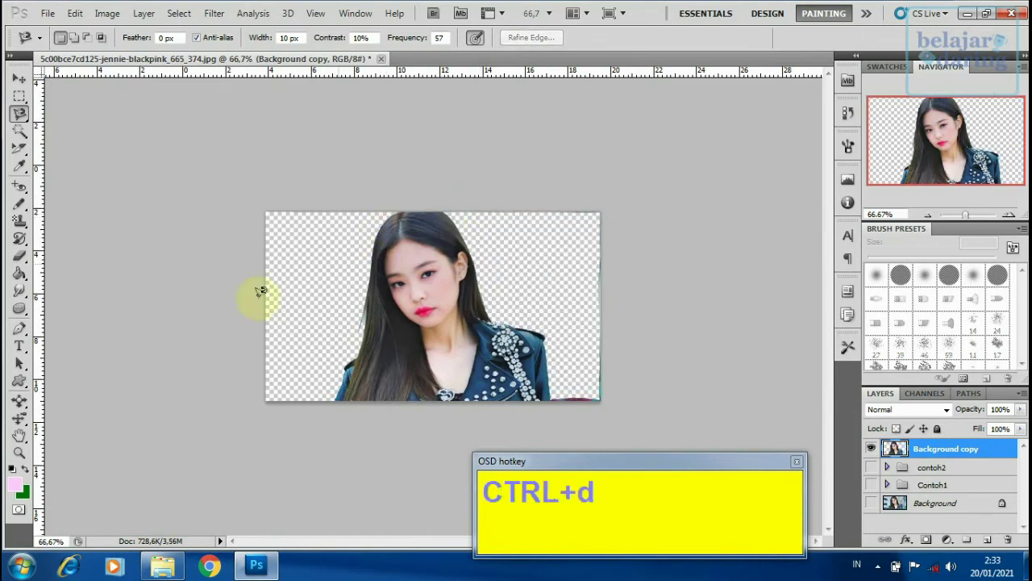
Erase the leftover background remnants along the photo's right edge, lower-right corner and upper edge on Background copy
click(19, 255)
mouse_move(589, 371)
mouse_down()
mouse_move(602, 334)
mouse_move(600, 235)
mouse_move(591, 219)
mouse_move(519, 203)
mouse_up()
ctrl+click(611, 440)
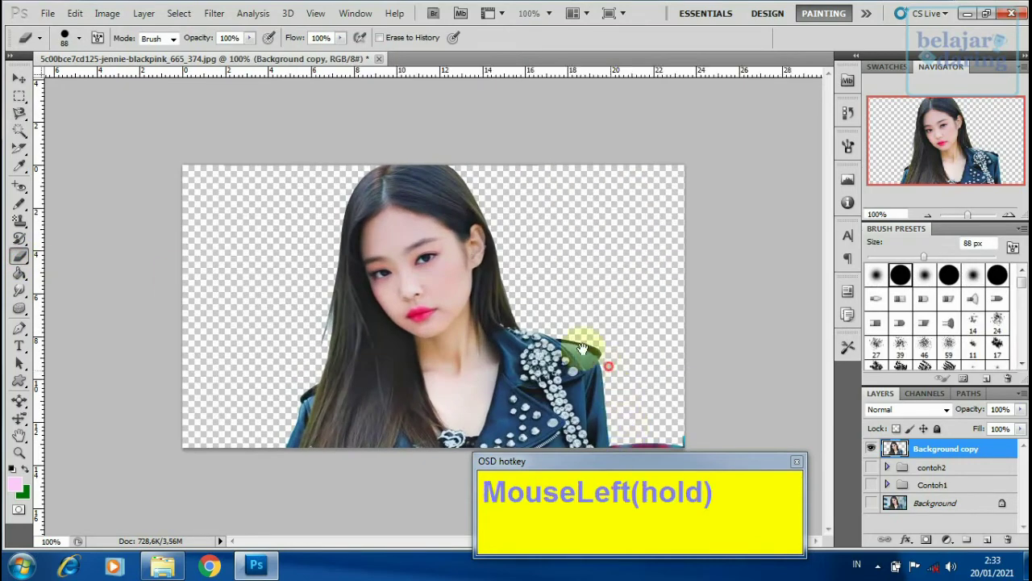
mouse_move(584, 352)
mouse_down()
mouse_move(514, 291)
mouse_move(590, 352)
mouse_up()
ctrl+alt+click(652, 425)
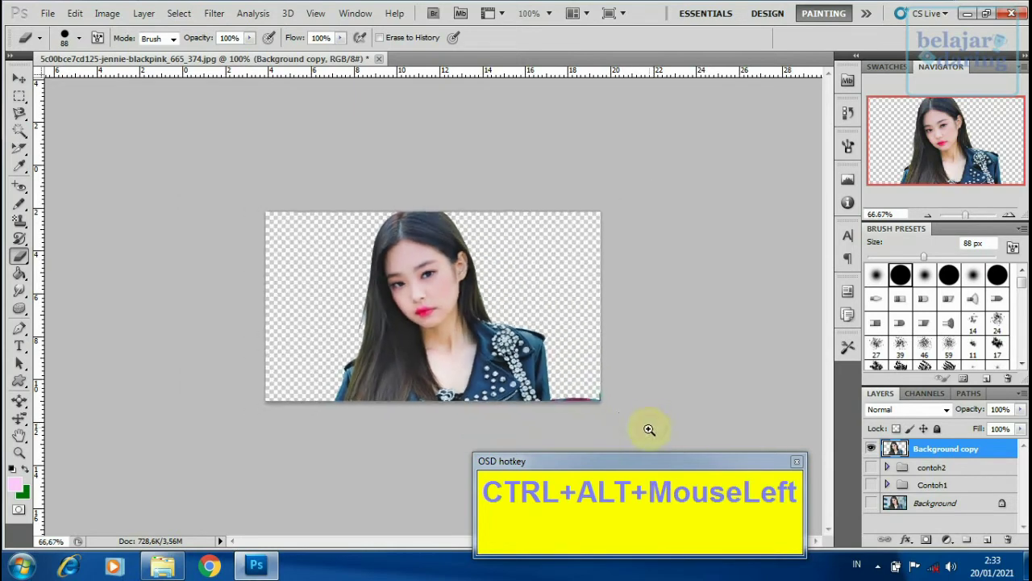
drag(606, 396, 572, 405)
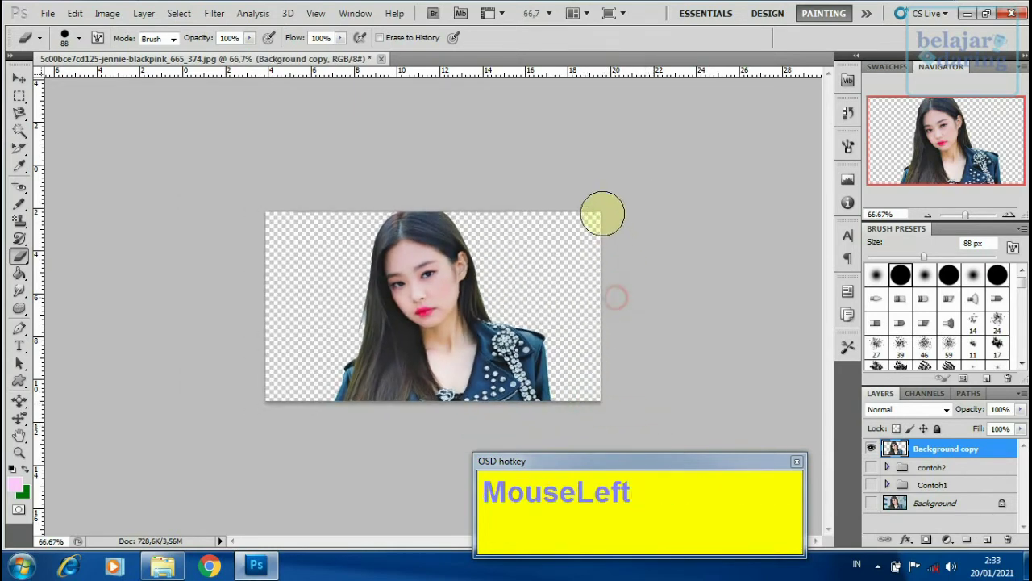
mouse_move(601, 212)
mouse_down()
mouse_move(525, 202)
mouse_move(488, 211)
mouse_up()
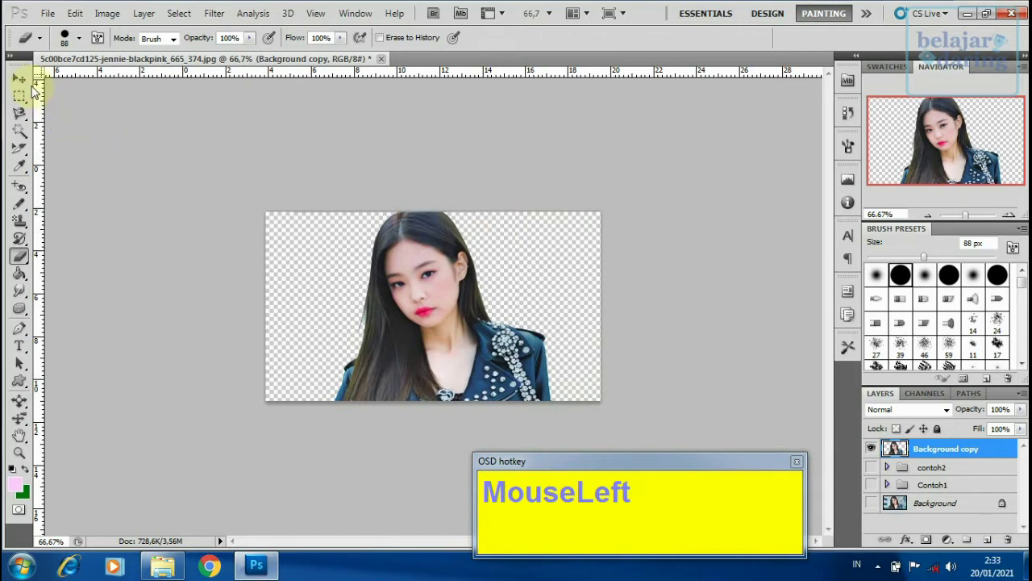
click(19, 79)
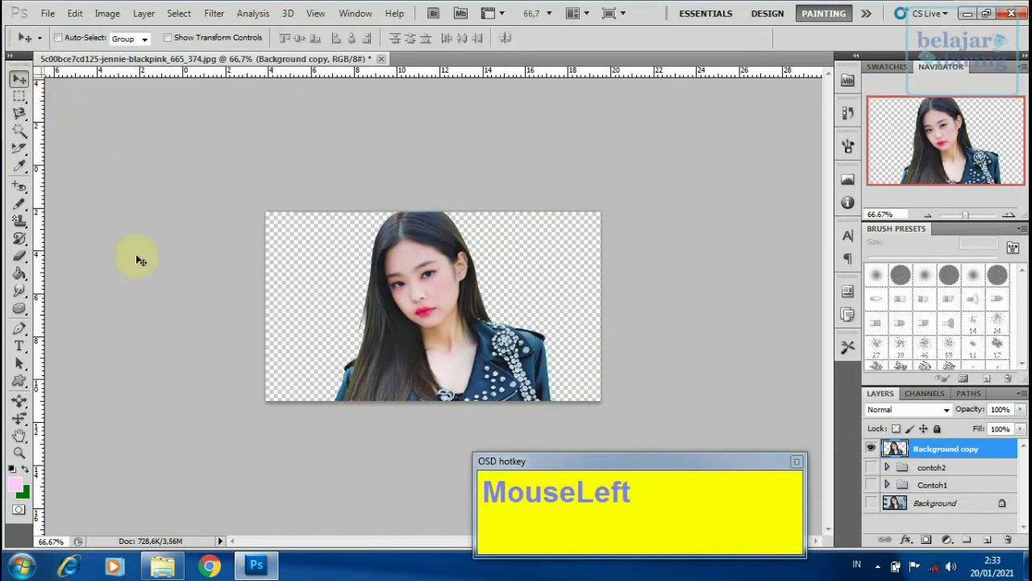
mouse_move(430, 283)
mouse_down()
mouse_move(427, 260)
mouse_move(417, 279)
mouse_up()
key(ctrl+z)
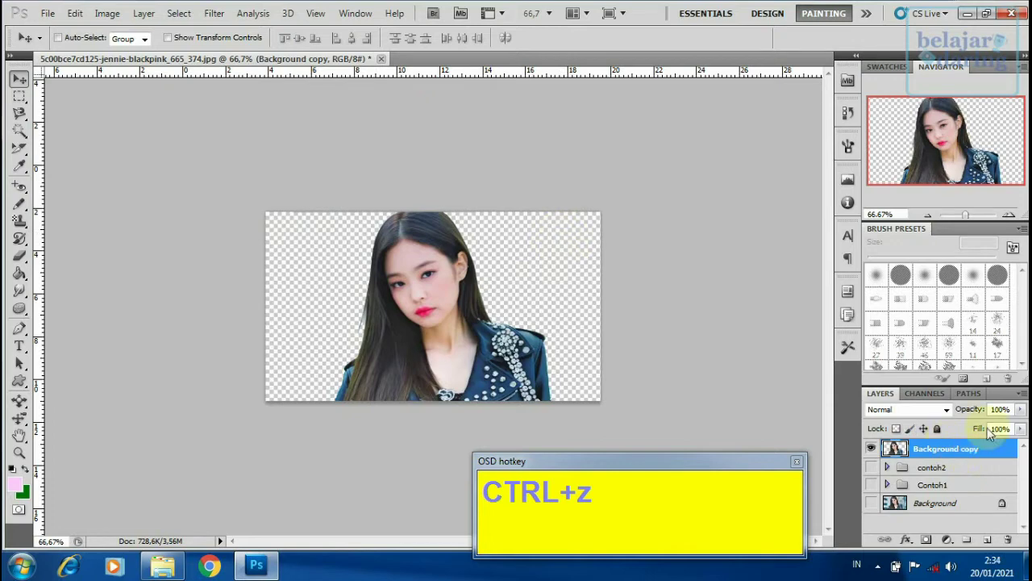
Create a new layer named background3 directly above the contoh2 group, beneath Background copy
click(947, 461)
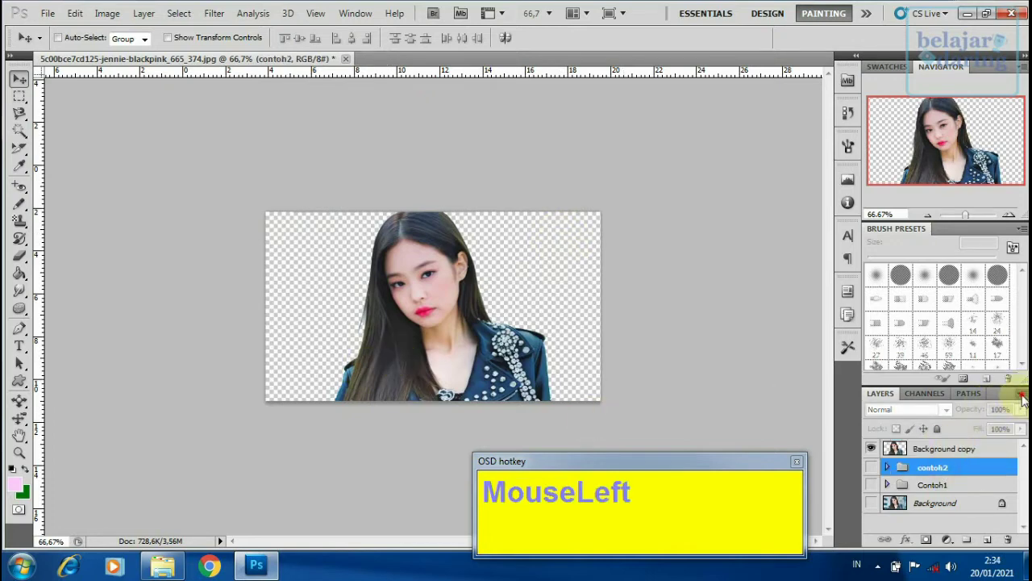
click(1021, 395)
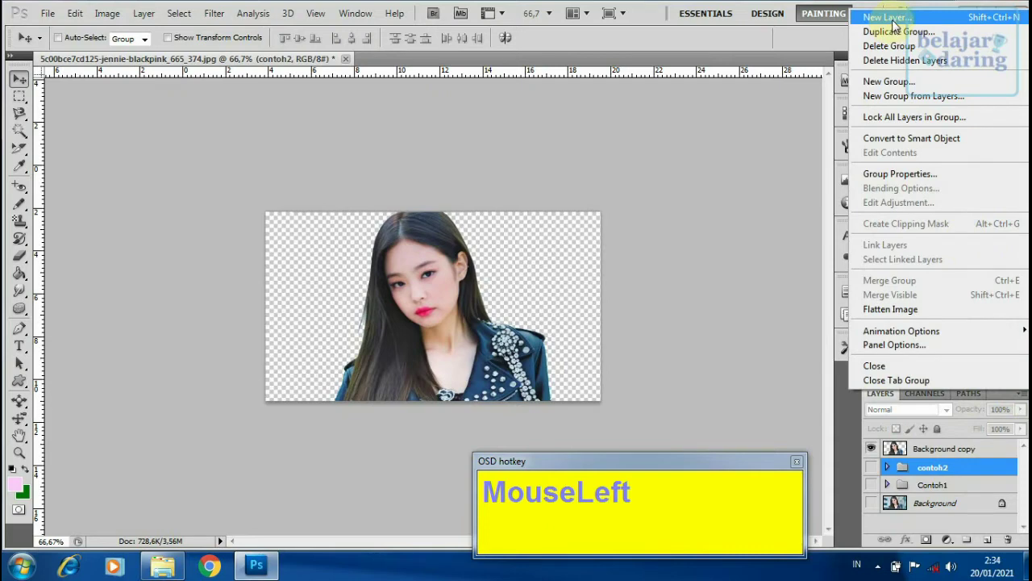
click(892, 23)
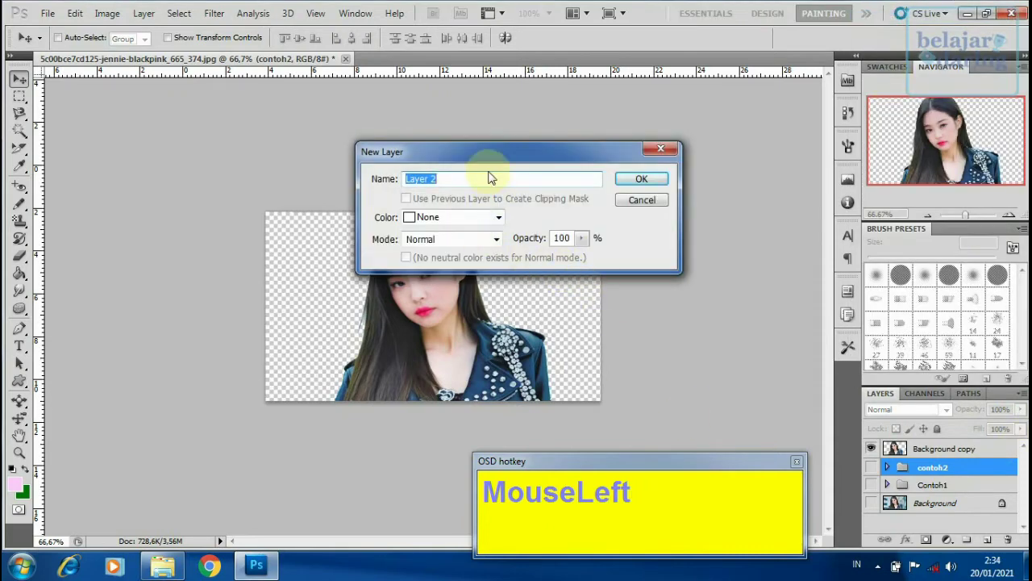
text(background3)
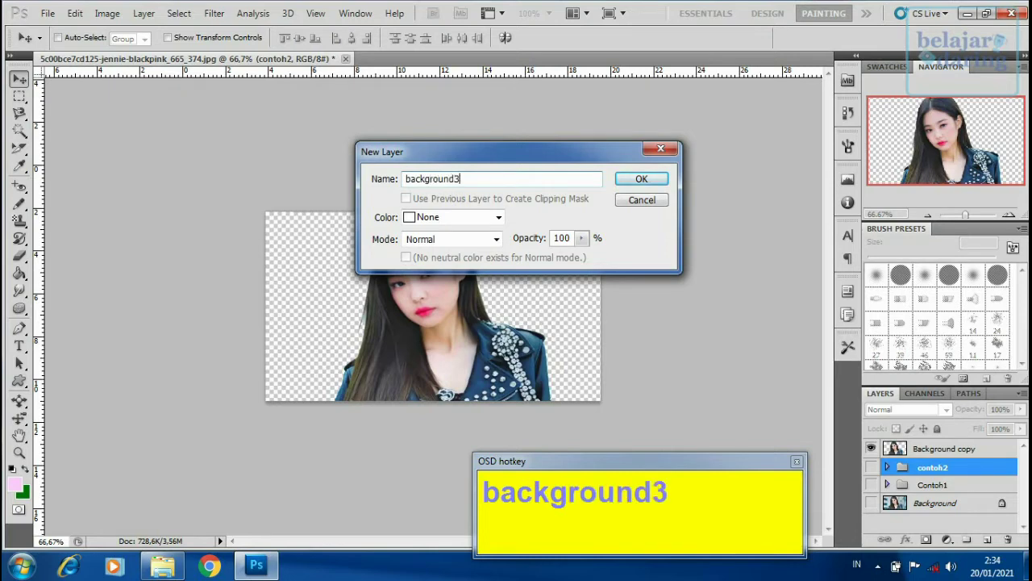
key(Return)
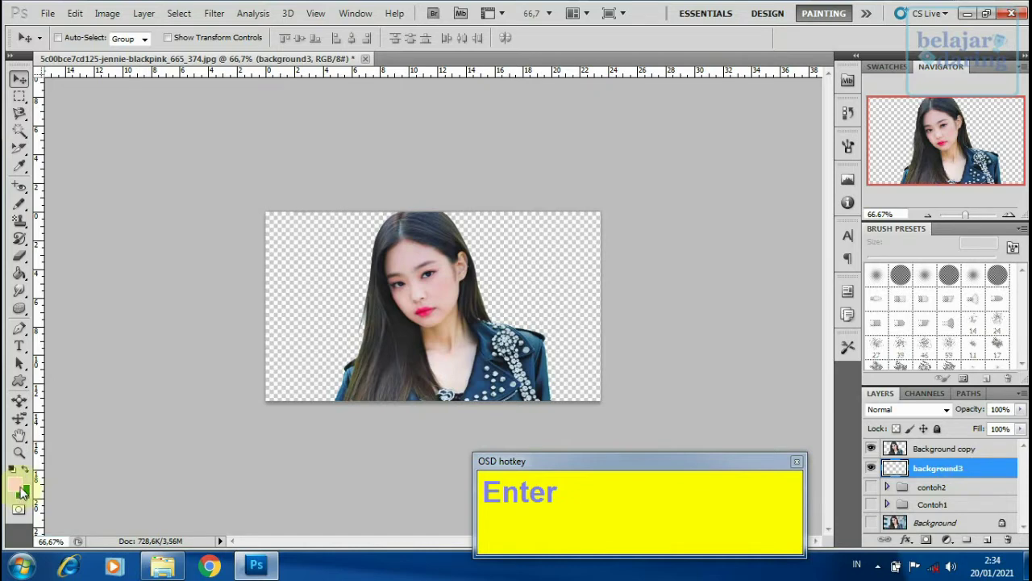
Set the foreground colour to the light orange ffcc66
click(19, 489)
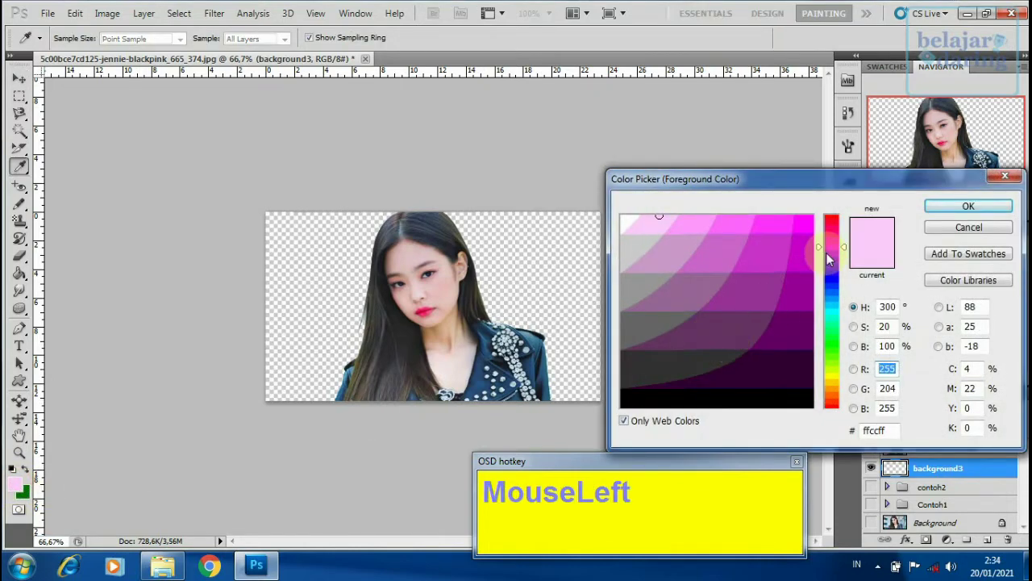
drag(831, 381, 832, 387)
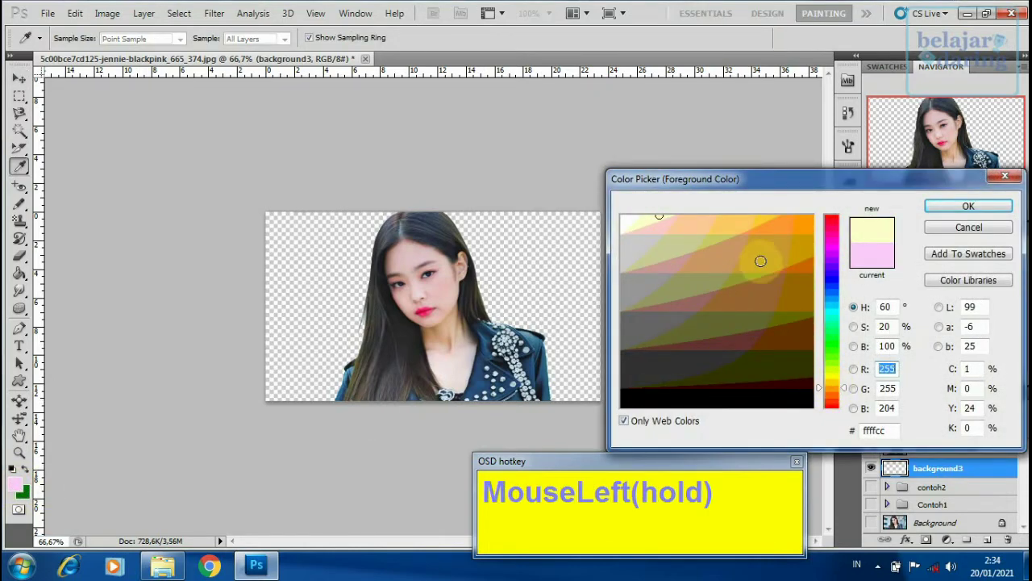
click(767, 231)
click(739, 224)
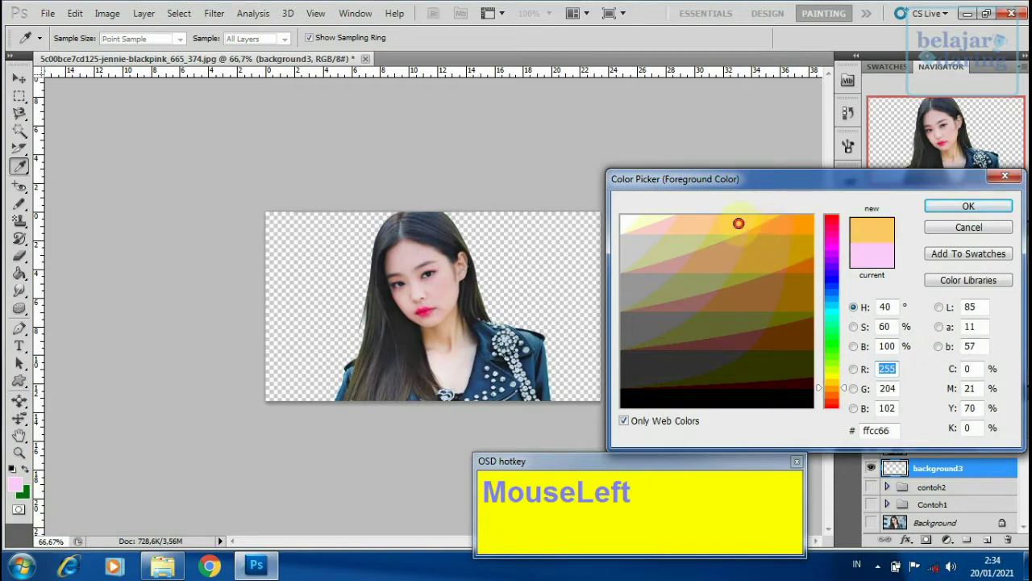
click(934, 208)
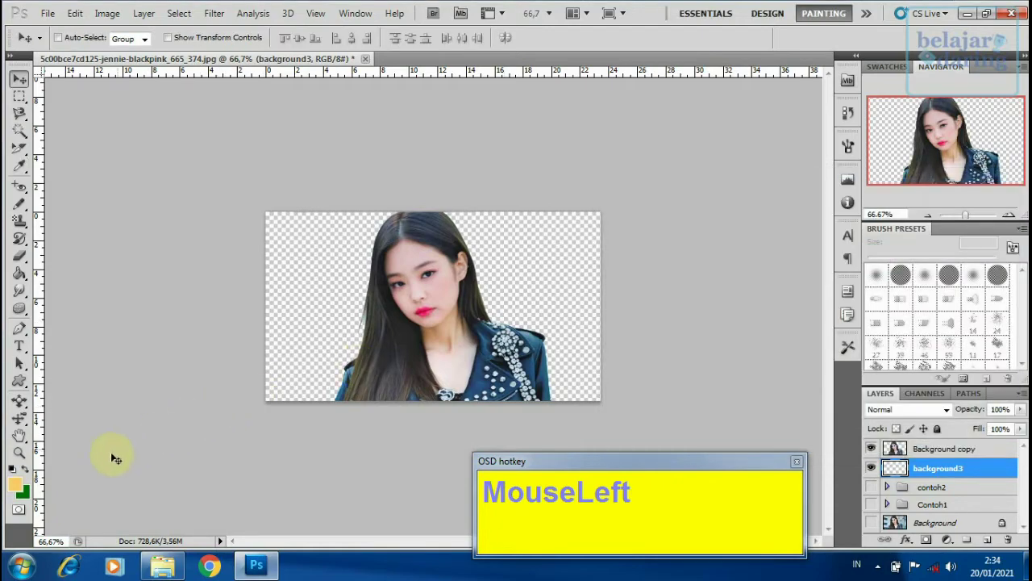
Set the background colour to the golden brown 996600
click(24, 493)
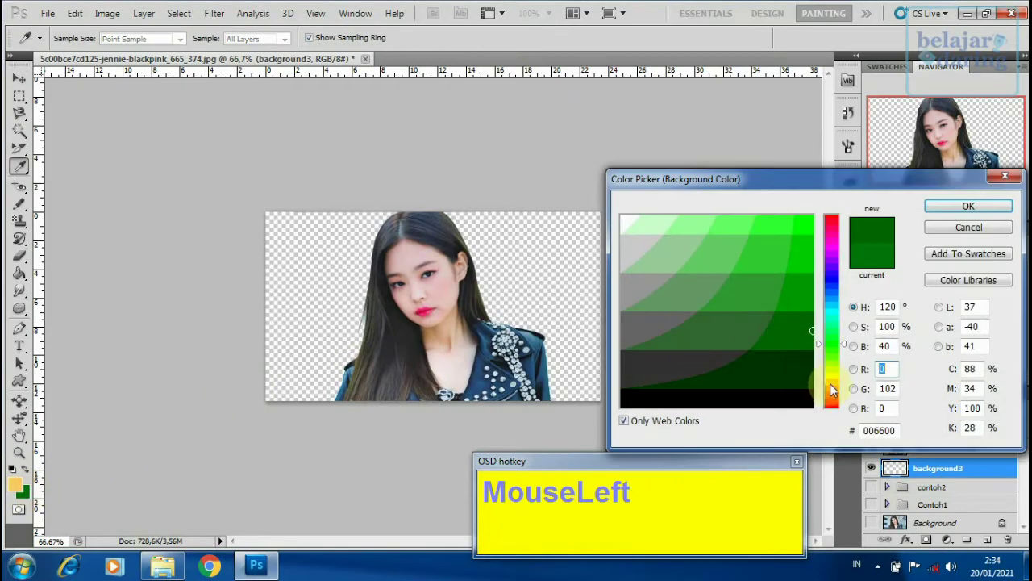
drag(831, 386, 831, 397)
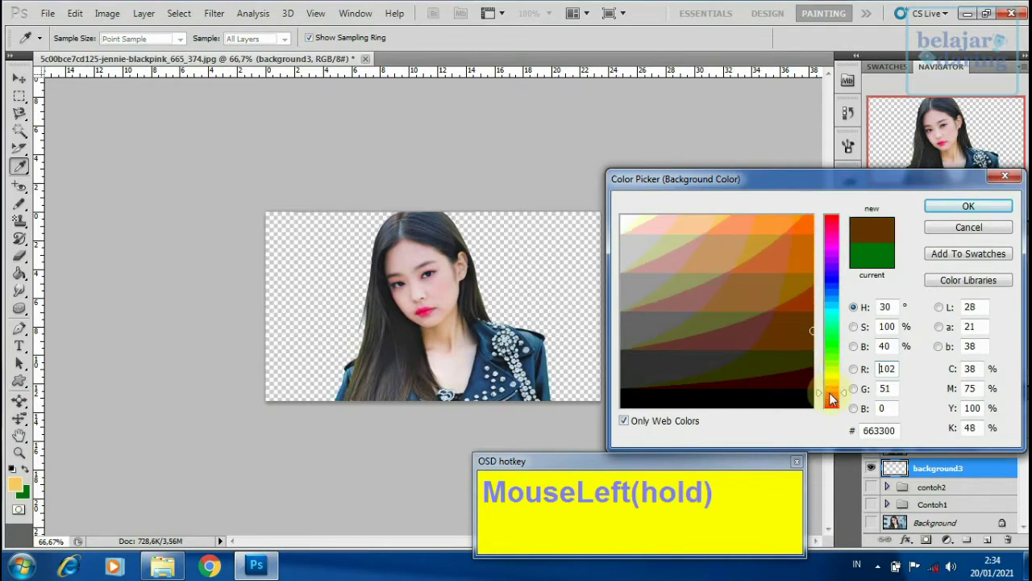
click(791, 291)
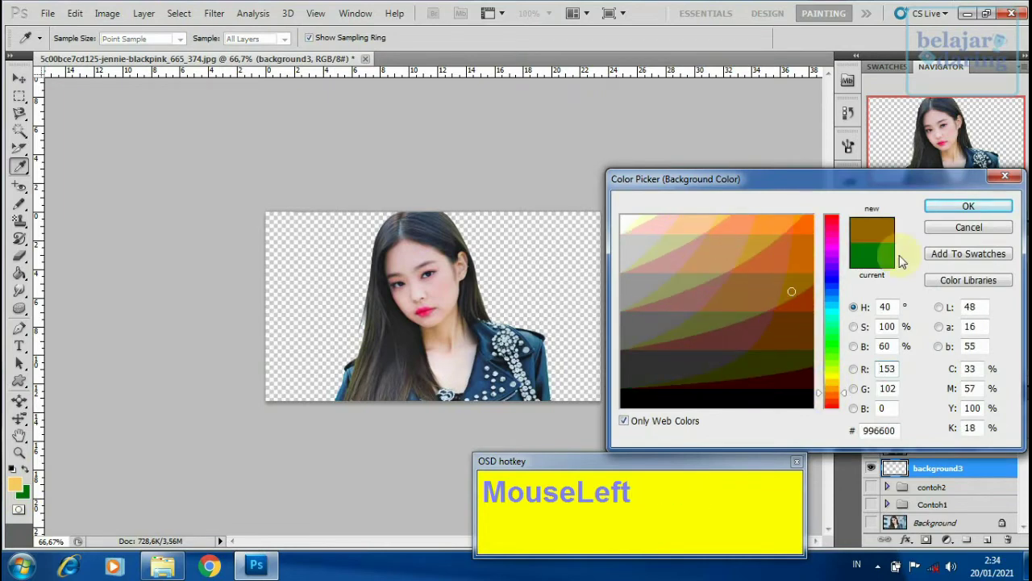
click(968, 206)
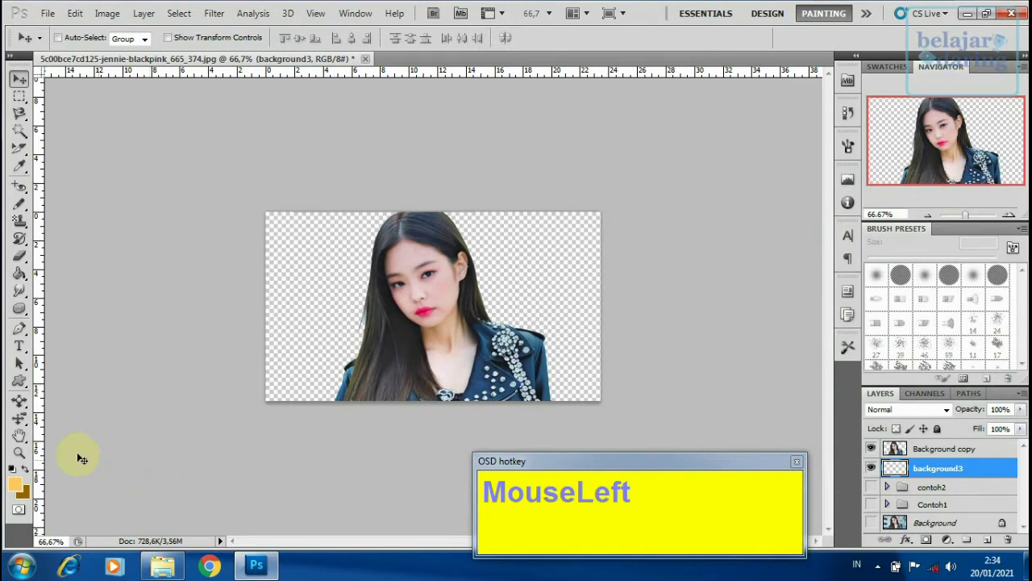
Switch to the Gradient tool and set its style to Radial
drag(20, 275, 68, 274)
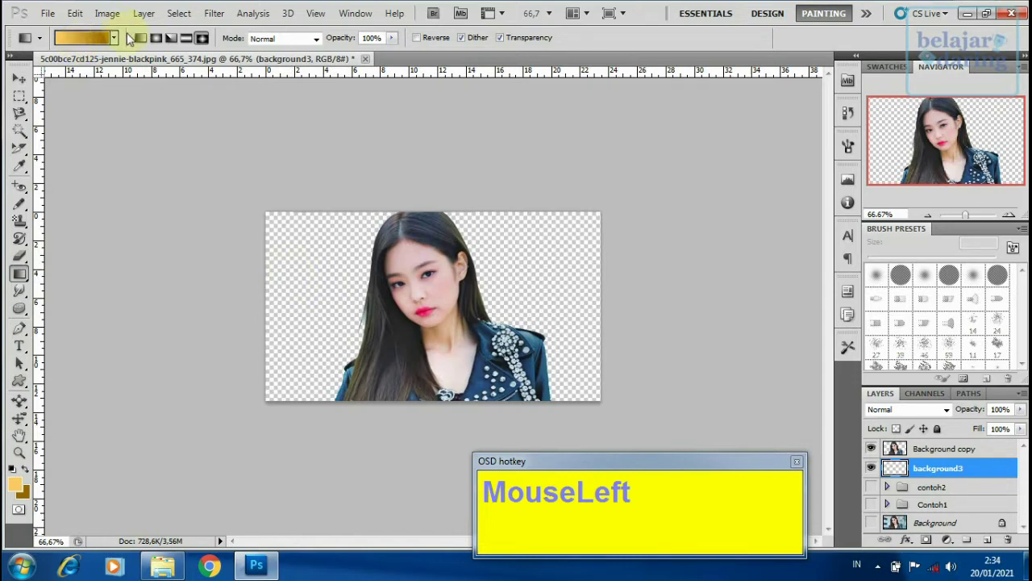
click(156, 40)
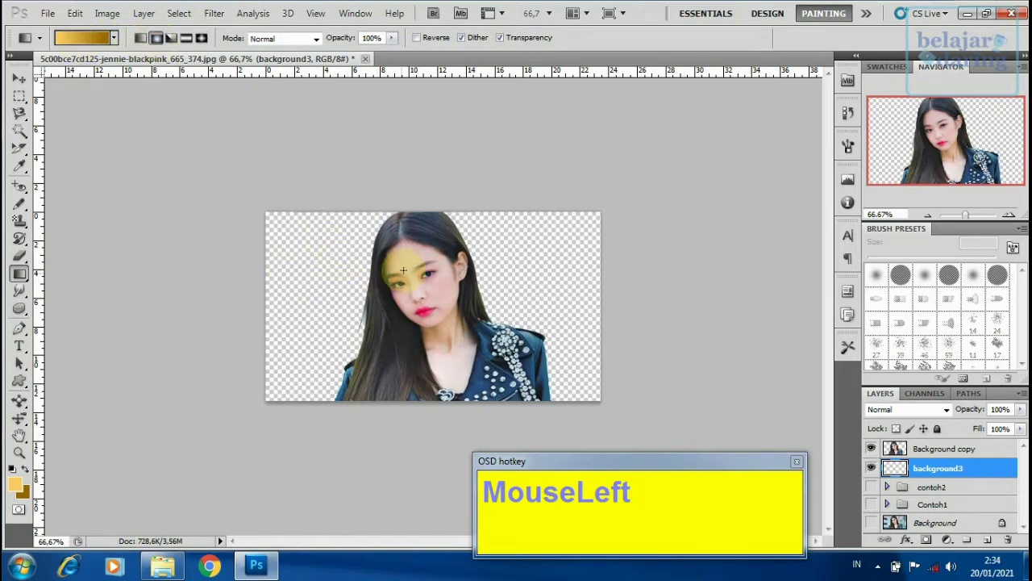
drag(396, 266, 420, 282)
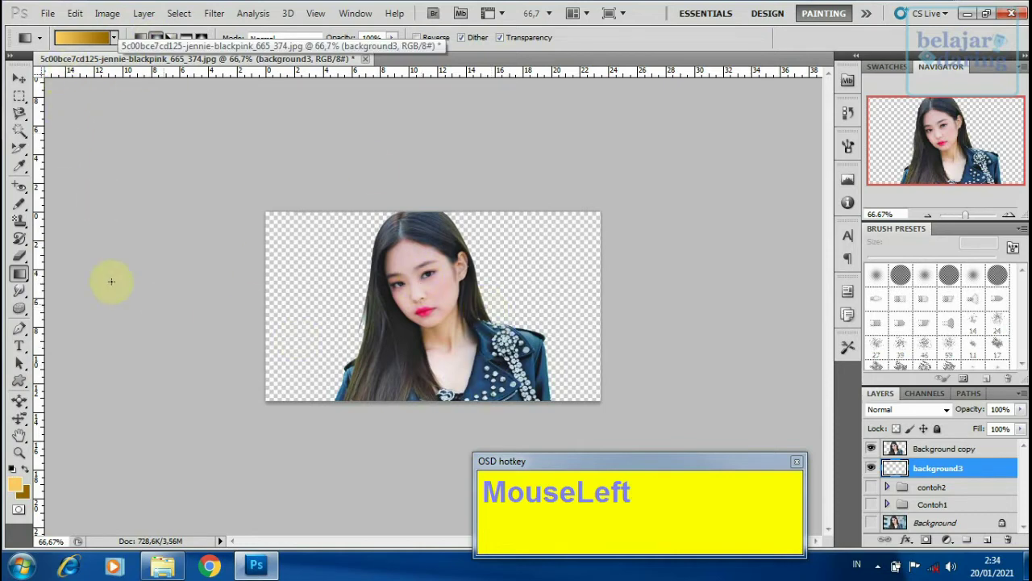
click(19, 274)
drag(19, 274, 76, 269)
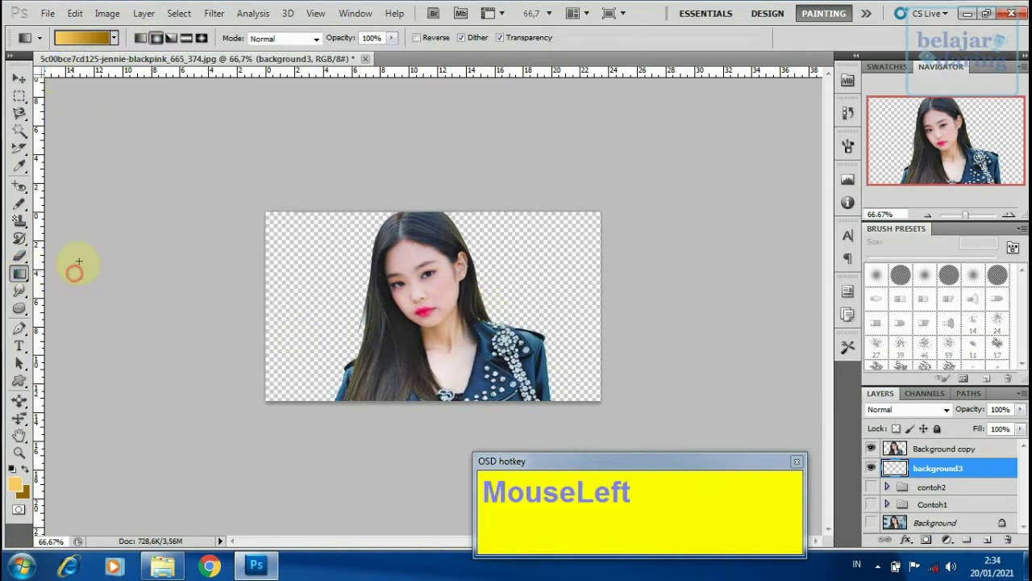
click(157, 40)
drag(422, 286, 422, 369)
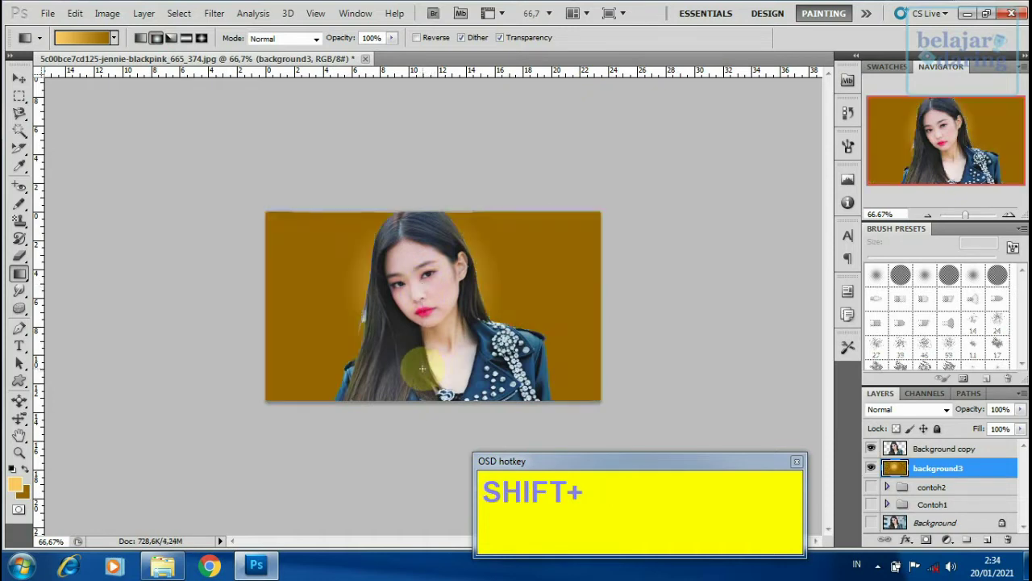
key(ctrl+z)
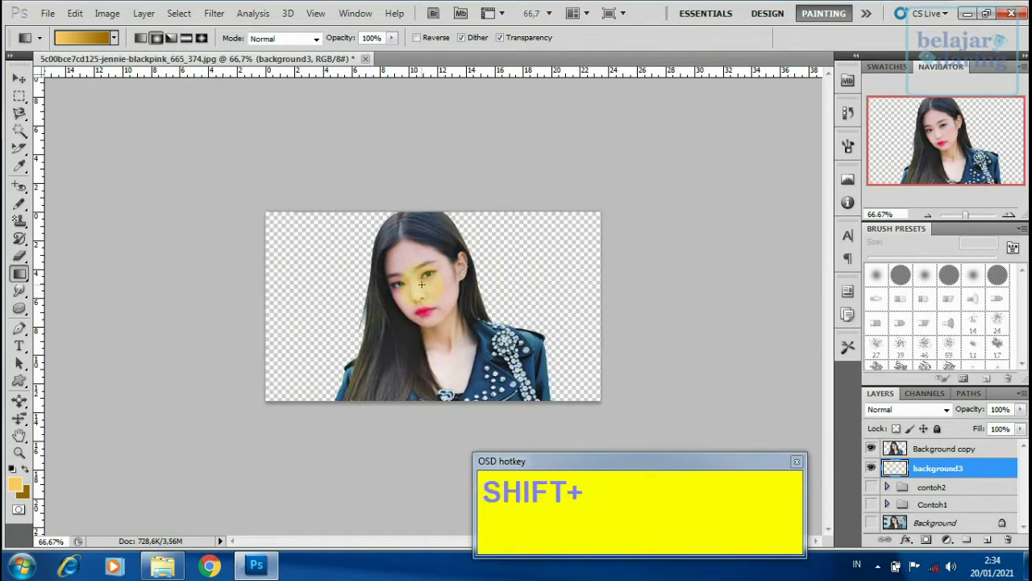
drag(425, 276, 426, 416)
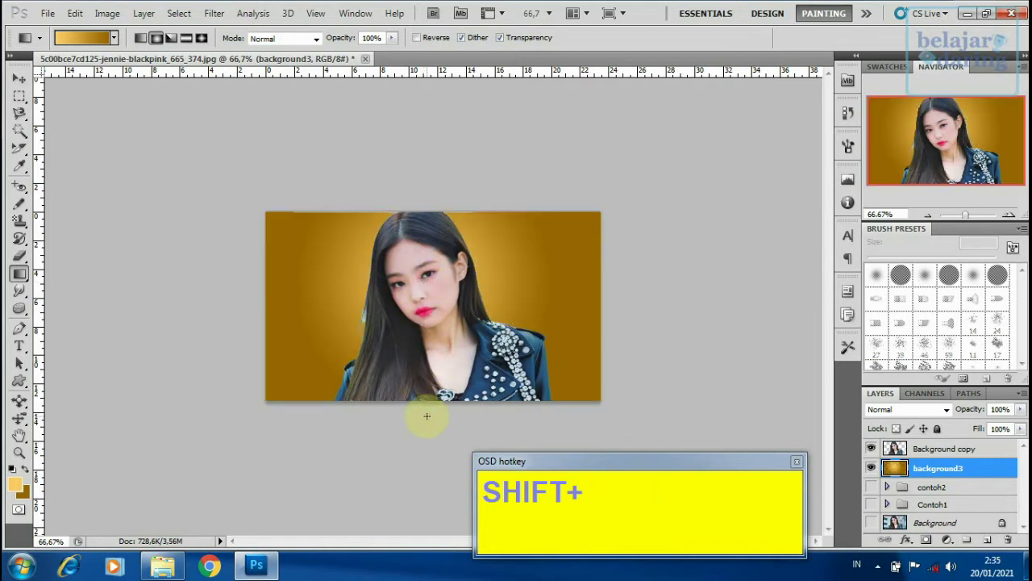
key(ctrl+z)
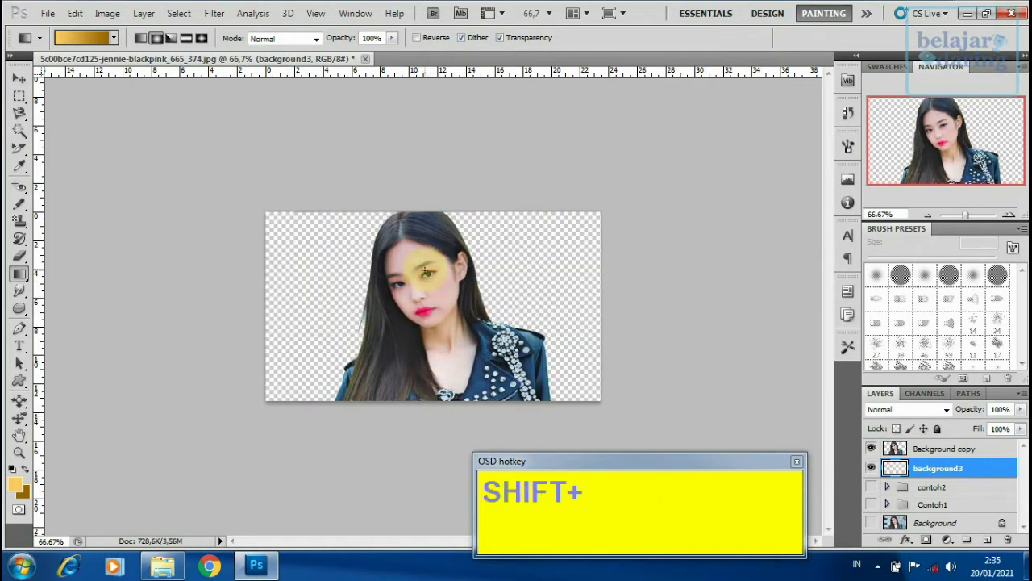
Fill background3 with a radial gradient running from the face to well below the photo's lower edge, and return to the Move tool
drag(425, 272, 437, 444)
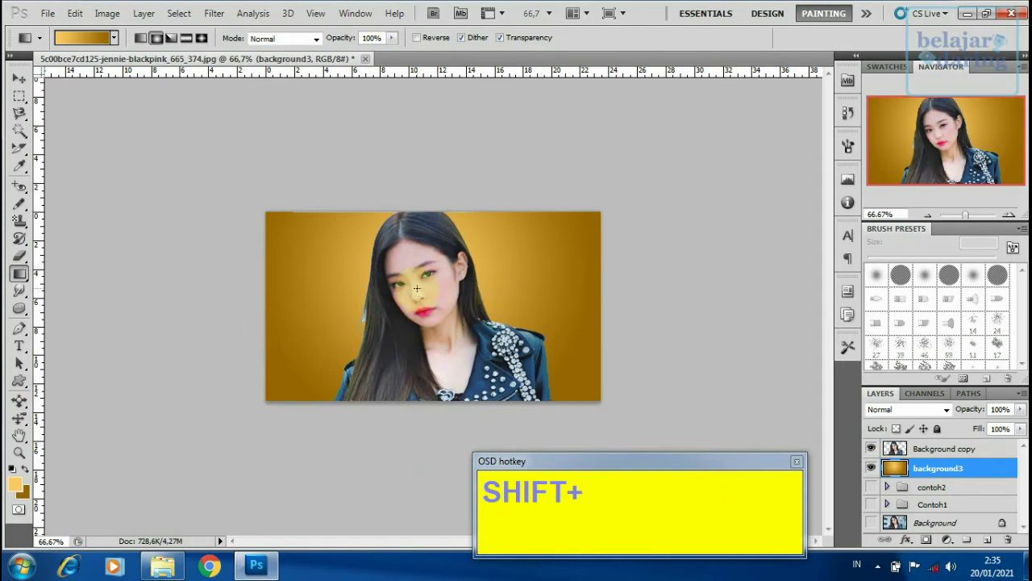
click(8, 80)
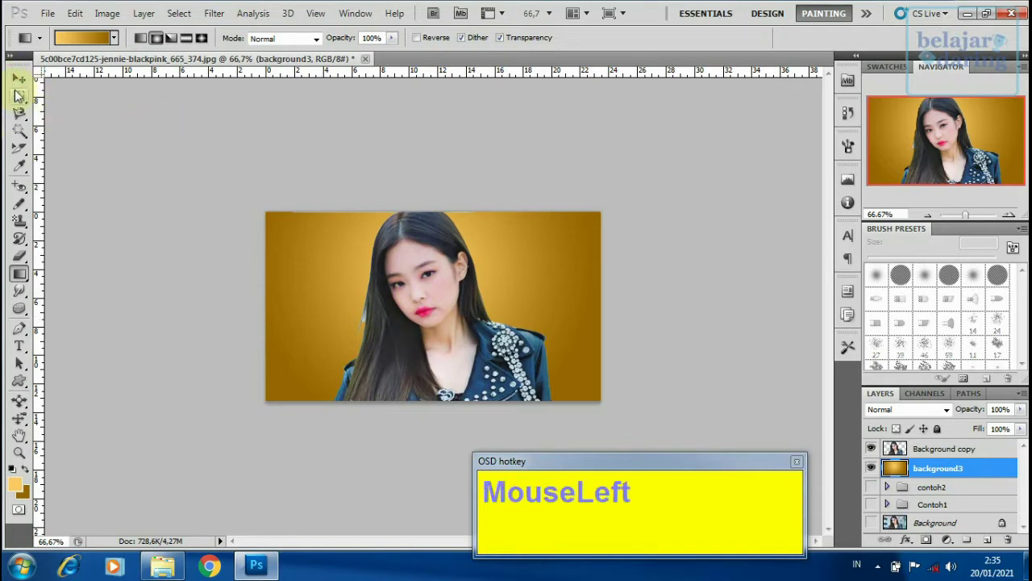
click(19, 78)
Add a new layer group above Background copy and name it contoh3
shift+click(937, 458)
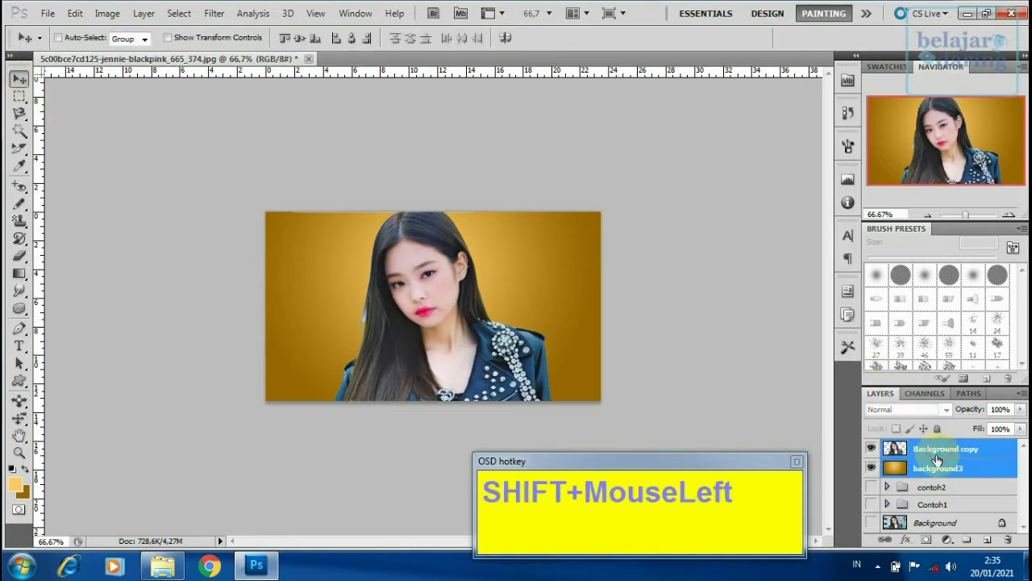
click(967, 538)
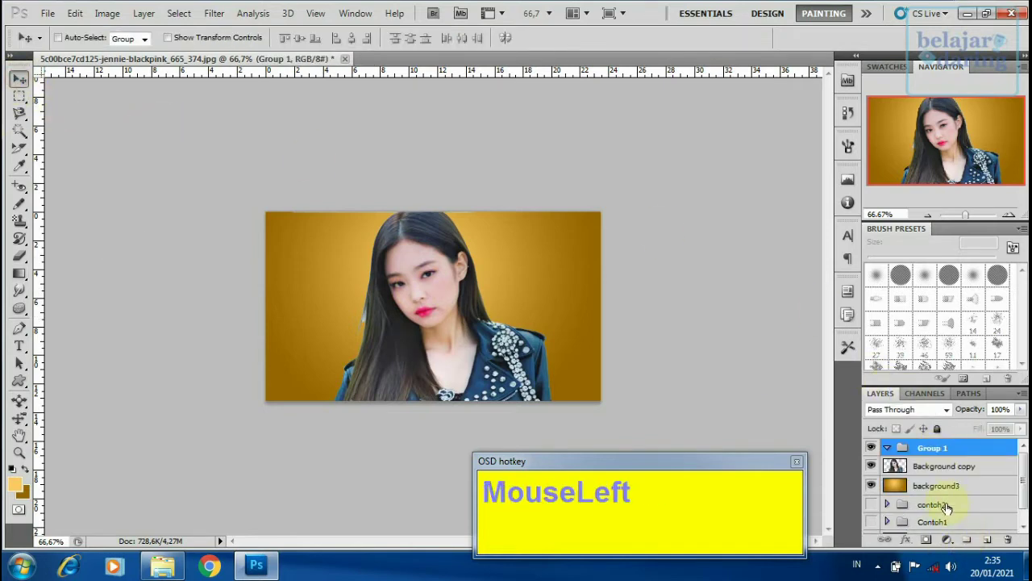
double_click(934, 448)
text(cont)
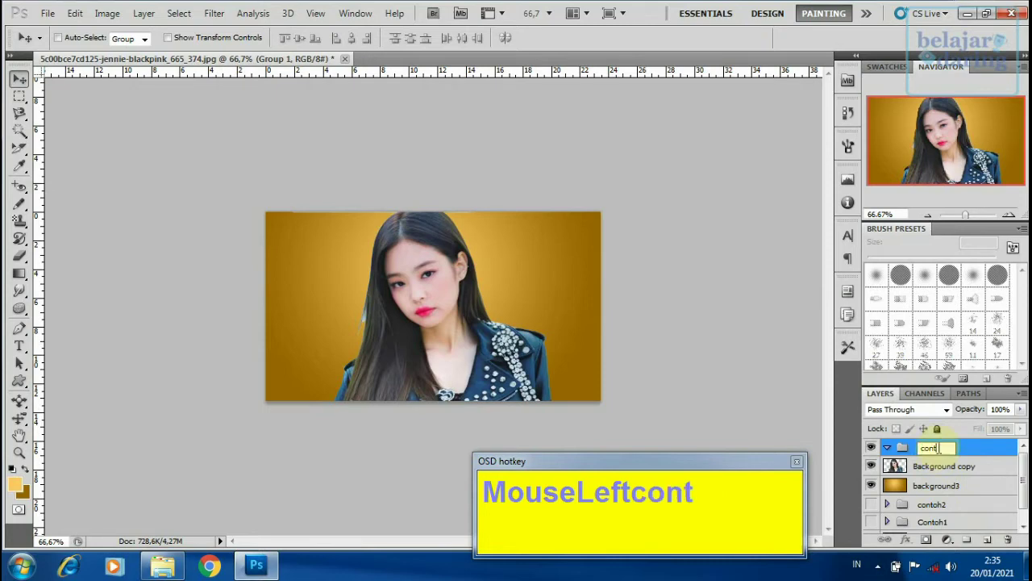
text(oh3)
key(Return)
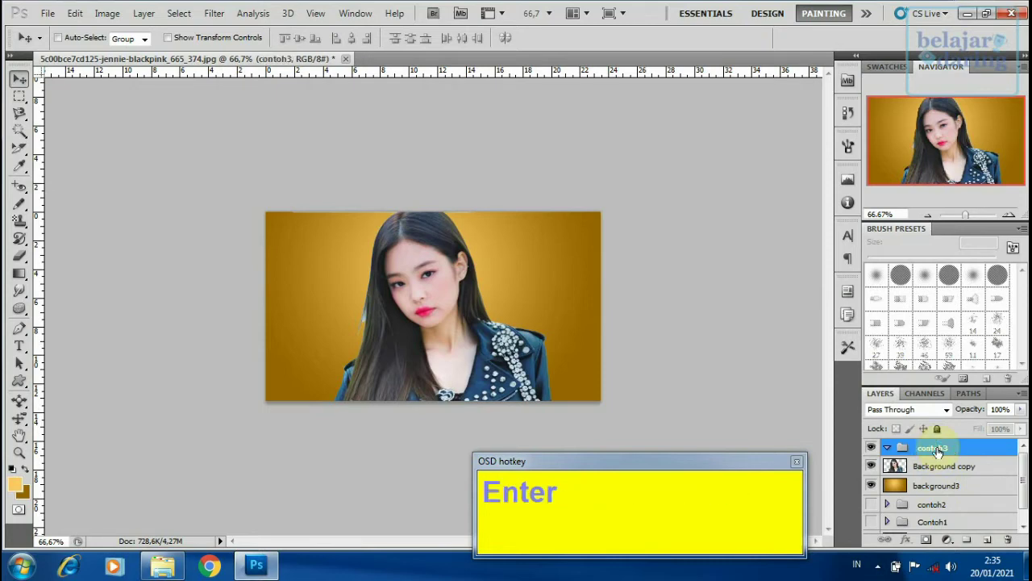
Move the Background copy and background3 layers into the contoh3 group and collapse the group
click(940, 466)
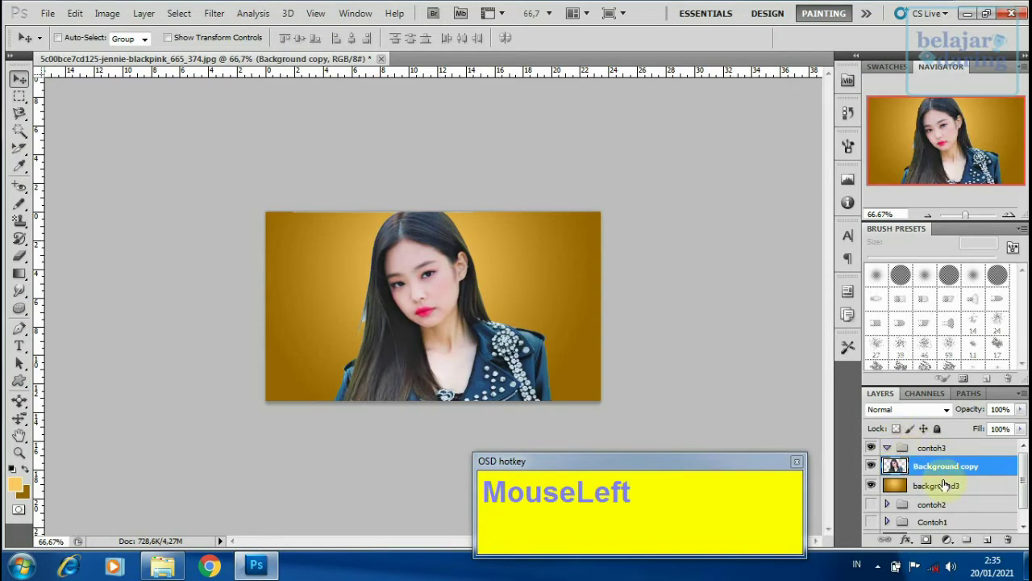
shift+click(939, 484)
drag(942, 474, 903, 455)
click(887, 448)
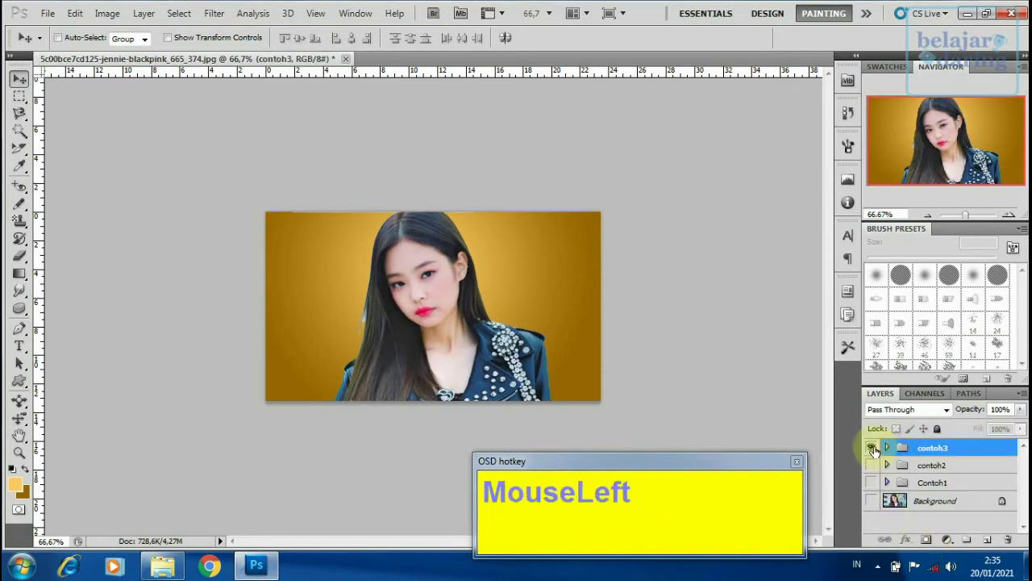
Hide the contoh3 group and place a visible duplicate of the Background layer above all the groups
click(873, 448)
click(932, 502)
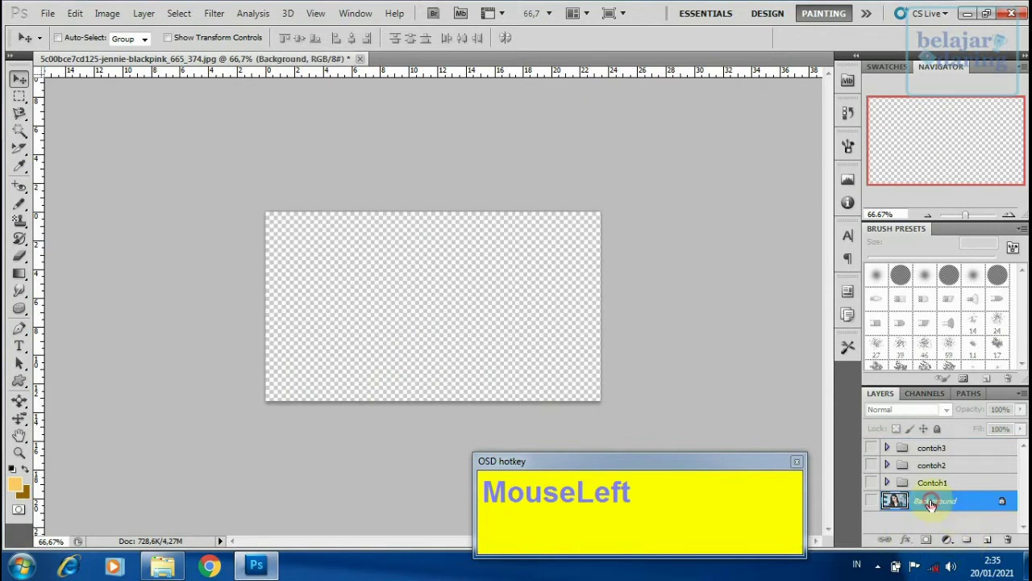
key(ctrl)
key(ctrl+j)
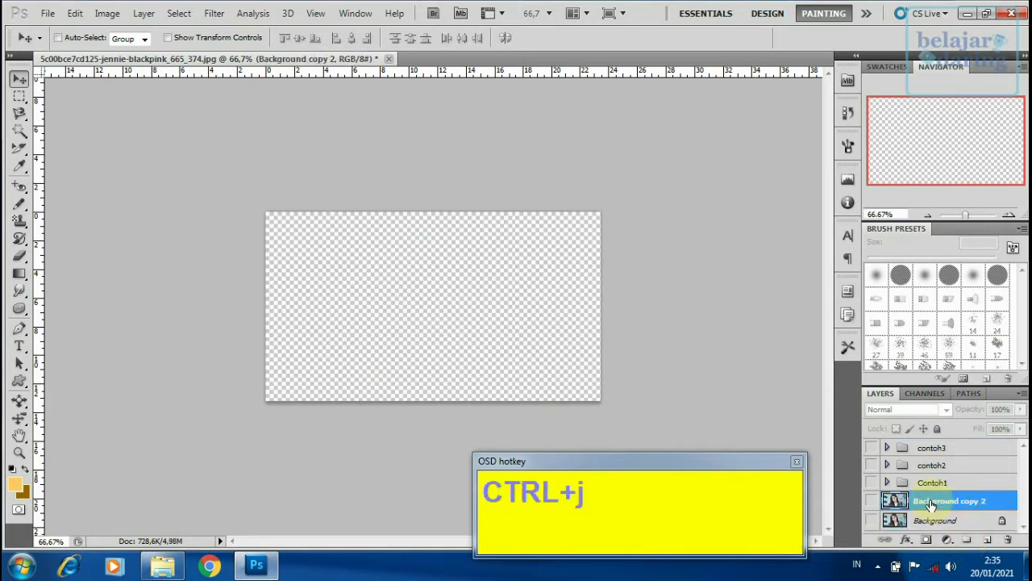
drag(931, 501, 937, 448)
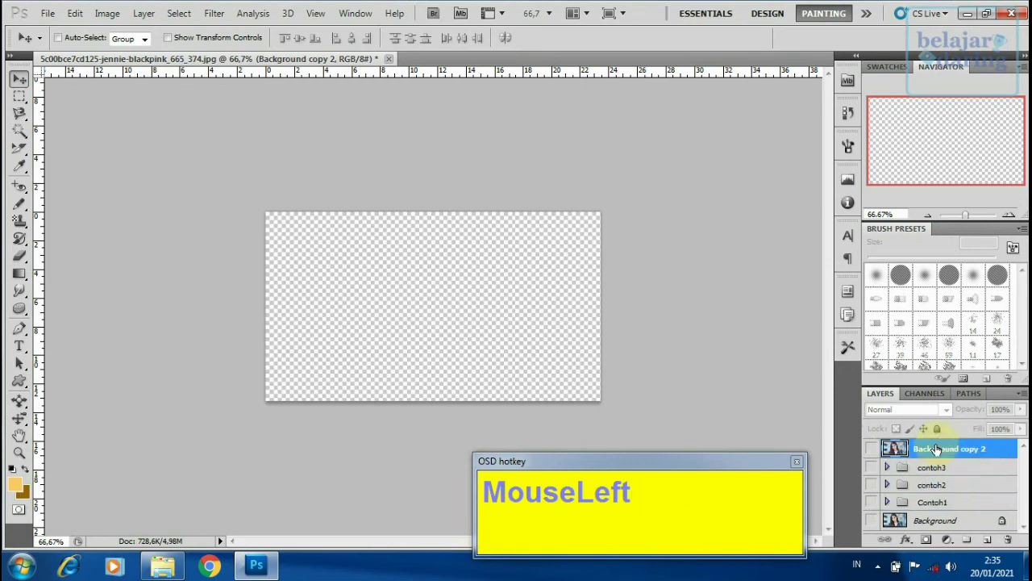
click(871, 449)
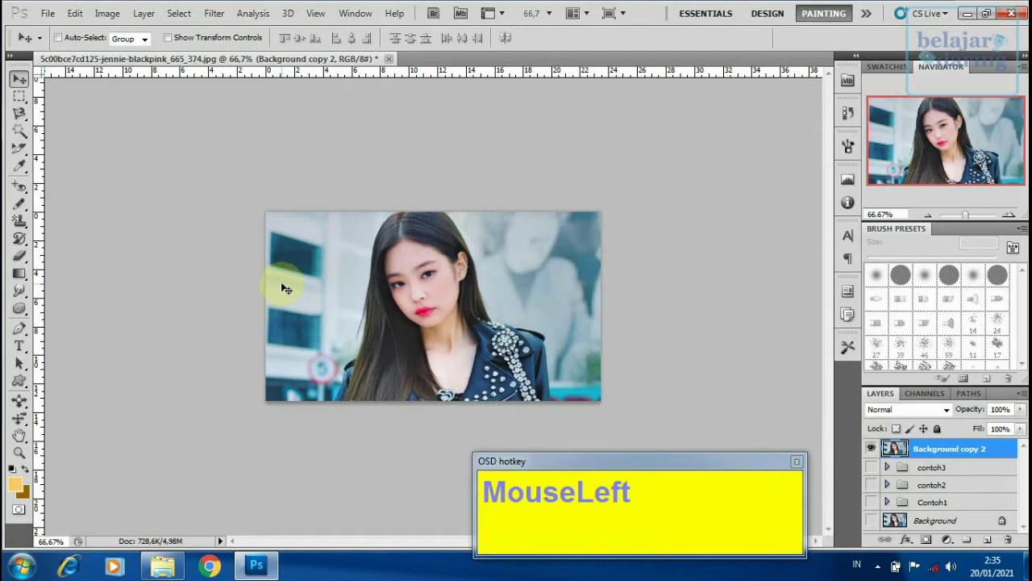
Select the light wall area beside the long hair on the photo's left side with the Magic Wand tool
click(20, 132)
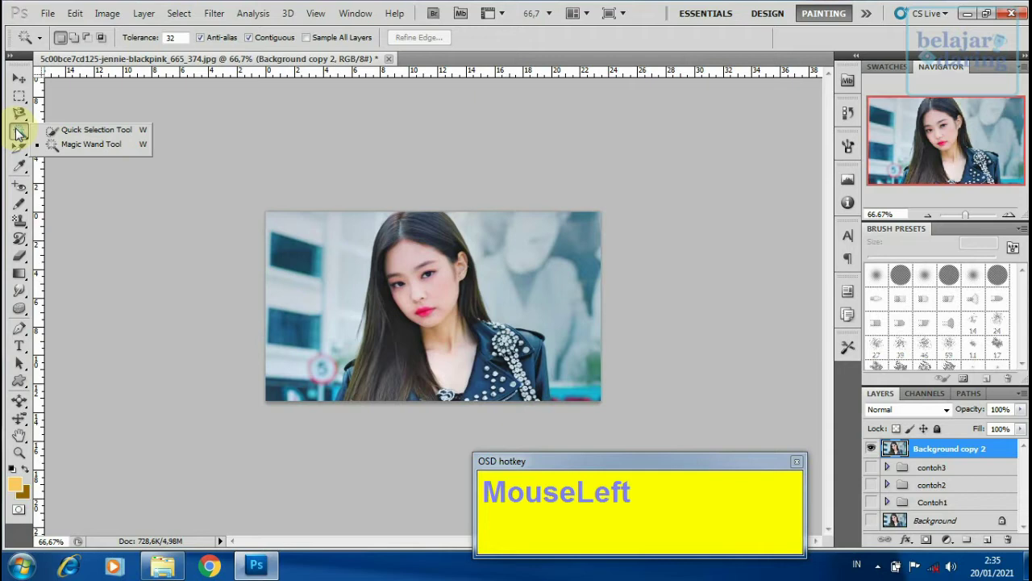
click(62, 143)
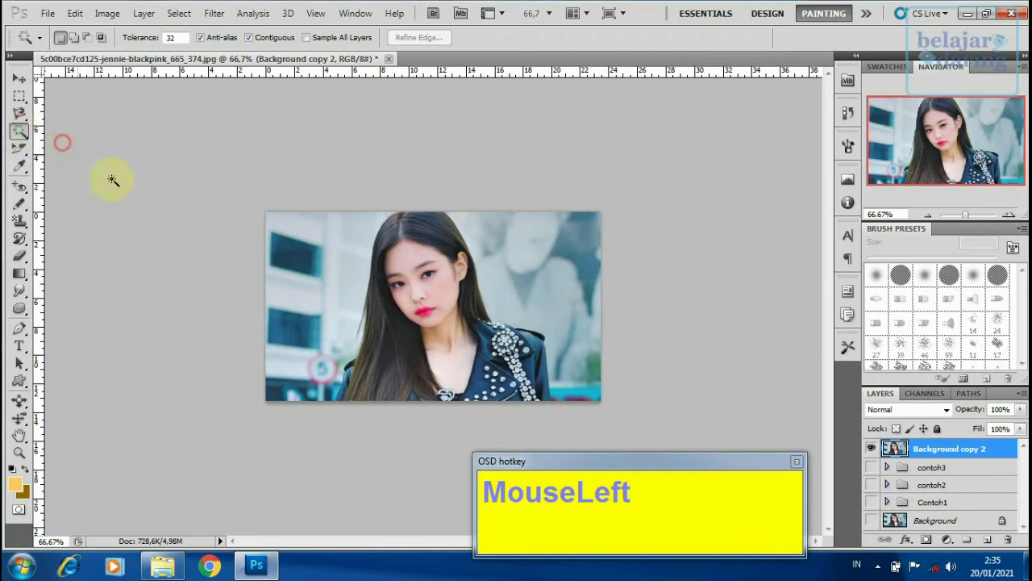
click(20, 131)
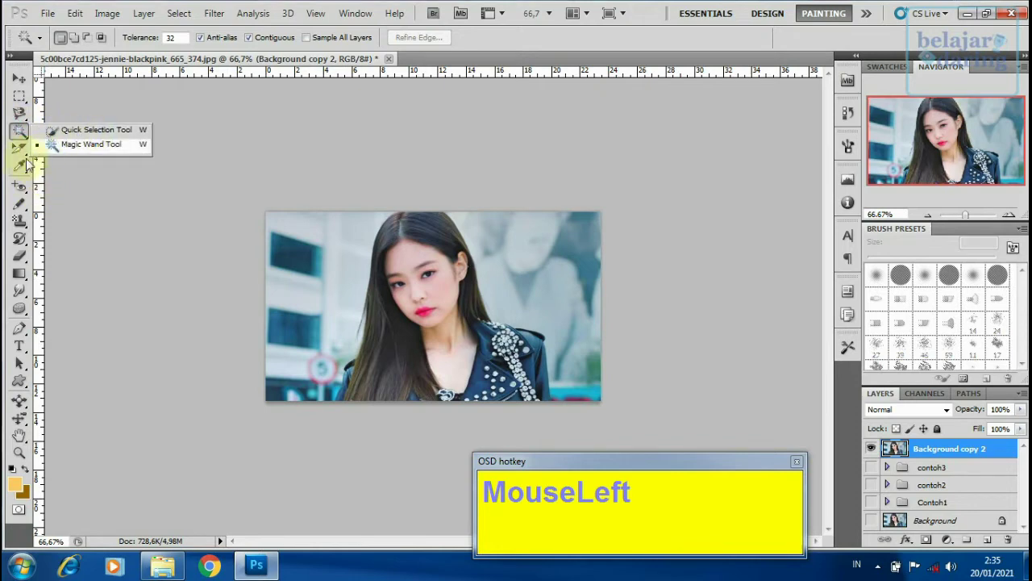
click(21, 139)
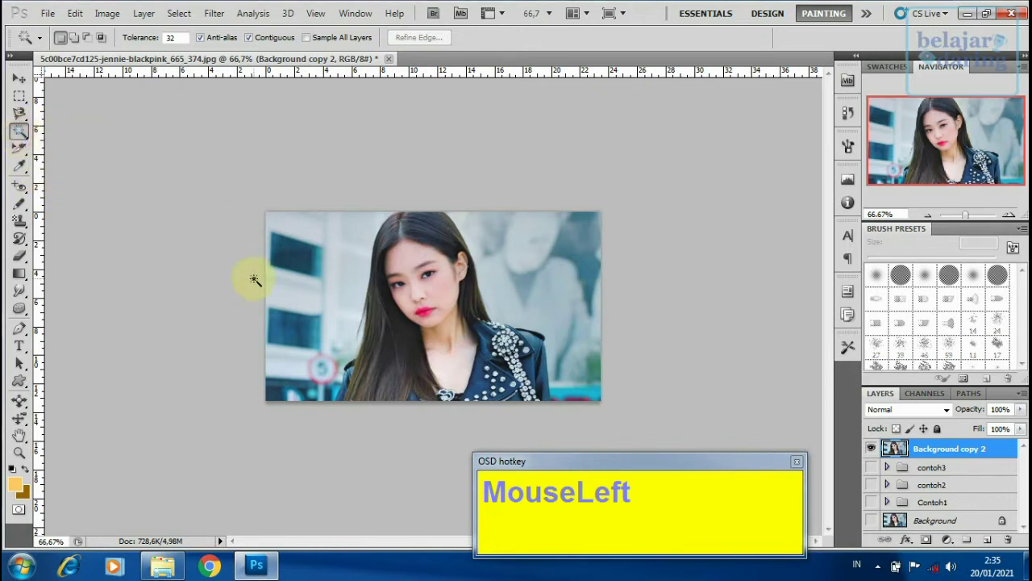
click(355, 256)
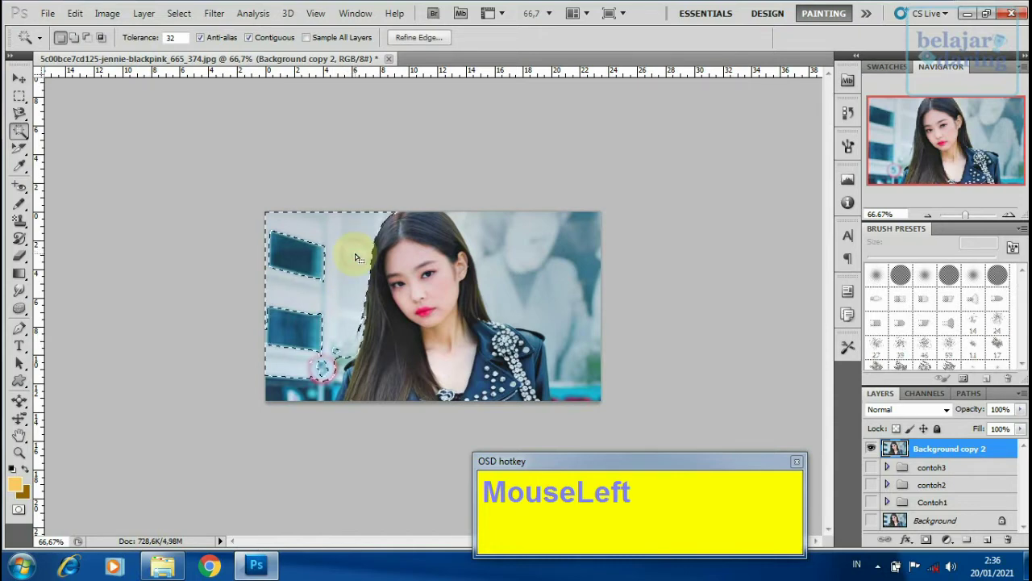
Add the dark lower-left strip, parts of the road sign and the upper dark window to the Magic Wand selection
ctrl+click(297, 395)
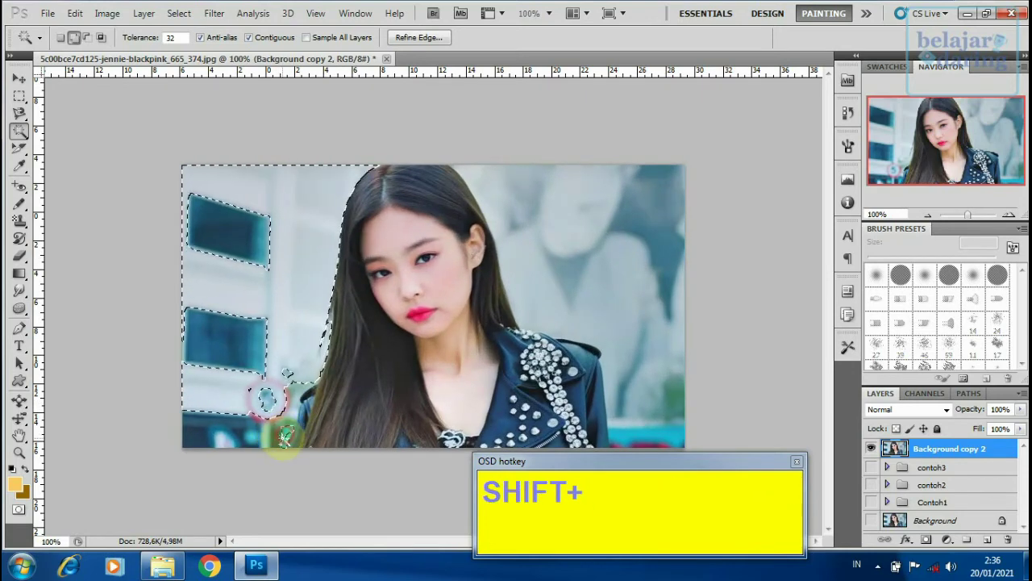
shift+click(254, 431)
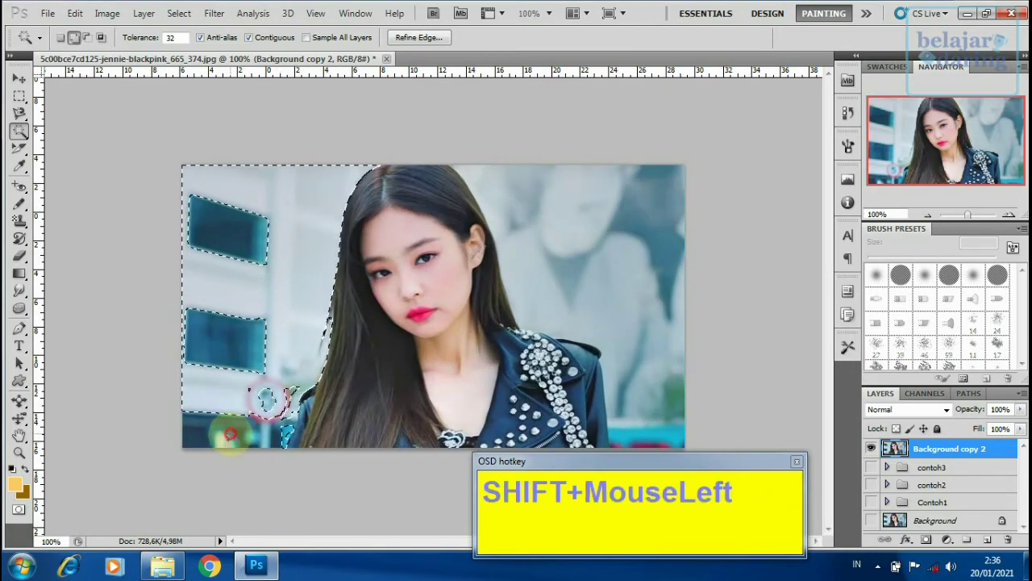
shift+click(189, 417)
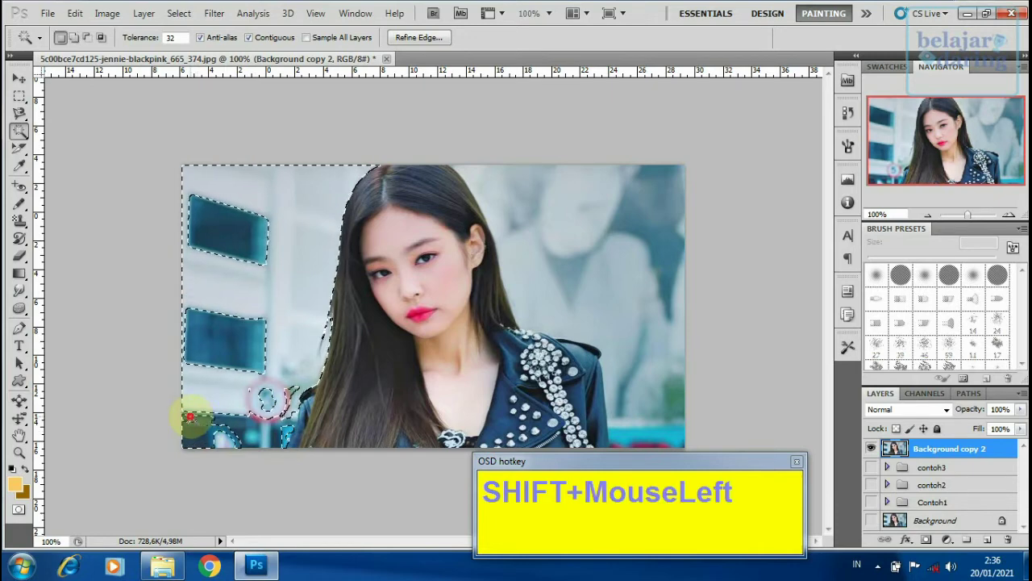
shift+click(266, 397)
shift+click(271, 391)
shift+click(291, 390)
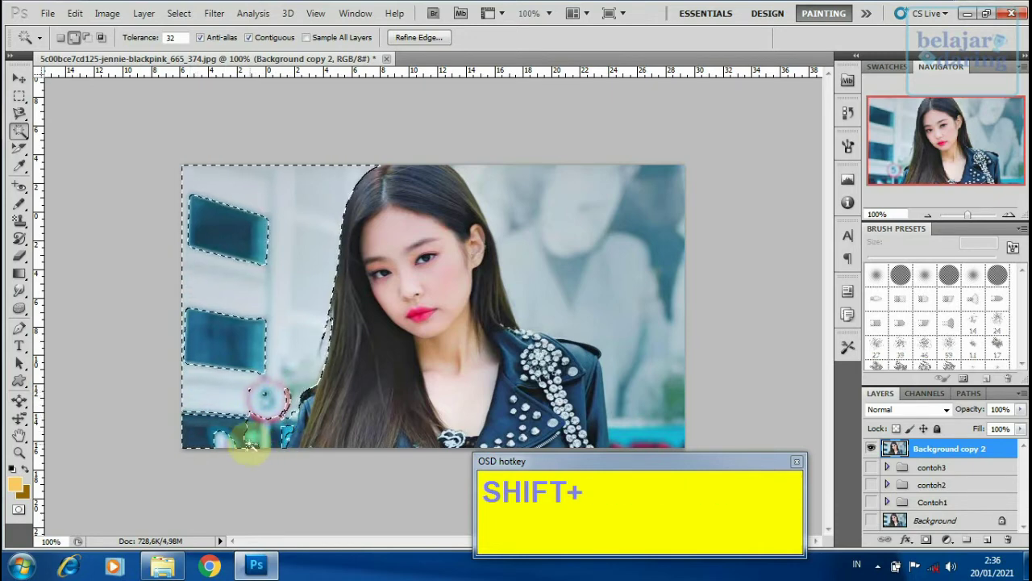
shift+click(264, 394)
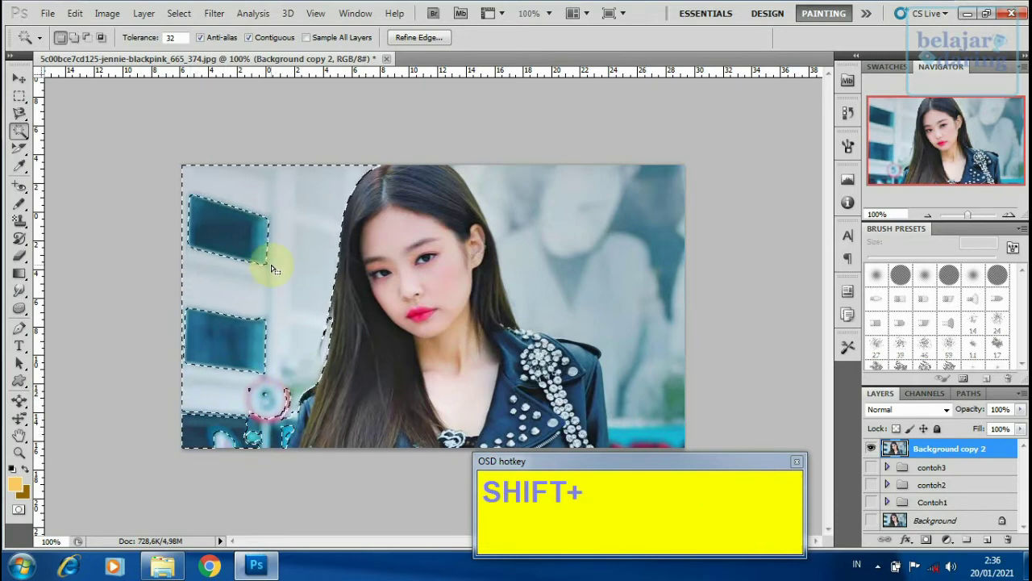
shift+click(220, 227)
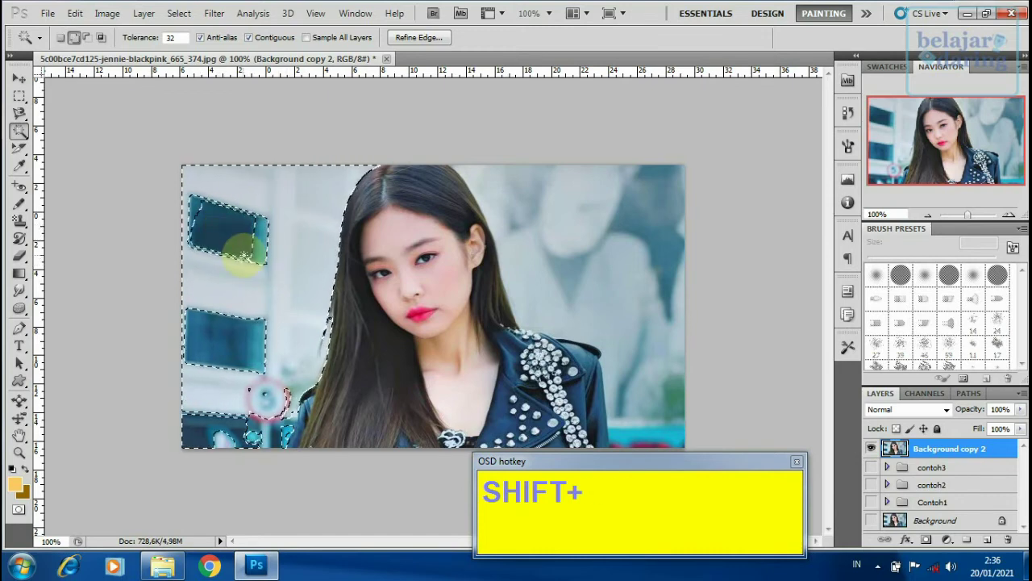
shift+click(260, 240)
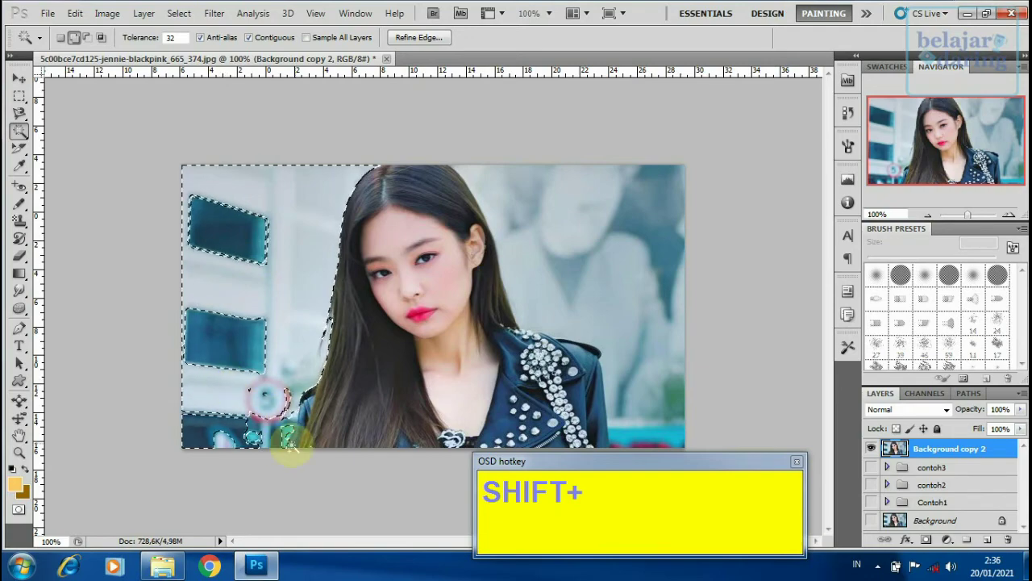
Try to add the patch between the road sign and the jacket to the Magic Wand selection, and undo it
ctrl+click(242, 383)
ctrl+click(266, 298)
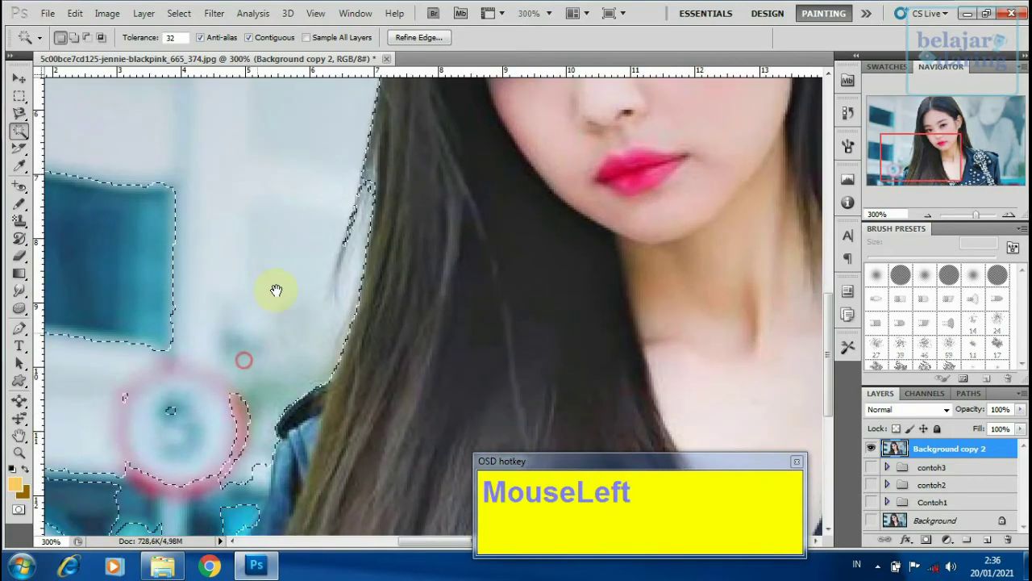
drag(272, 288, 306, 233)
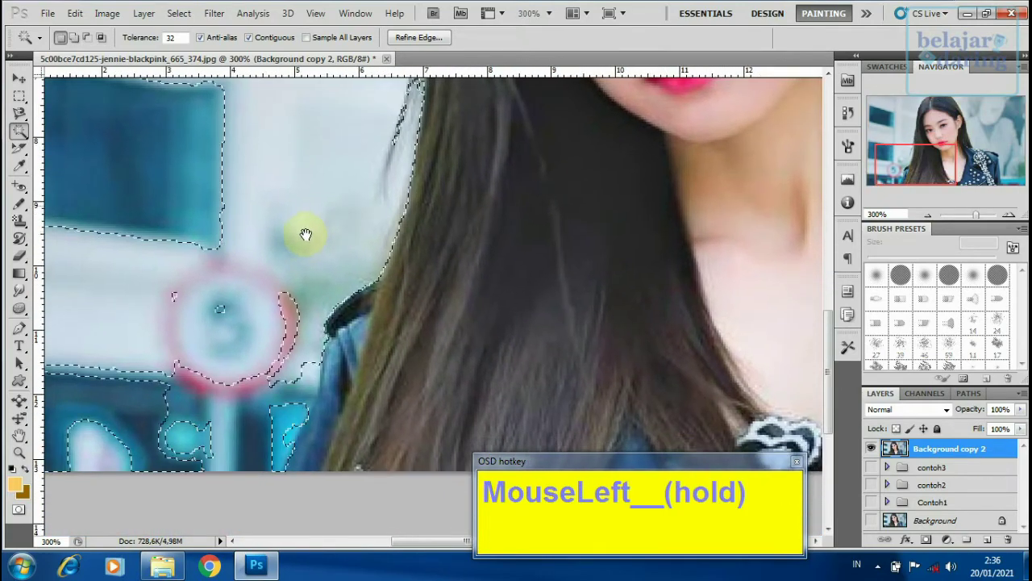
shift+click(308, 385)
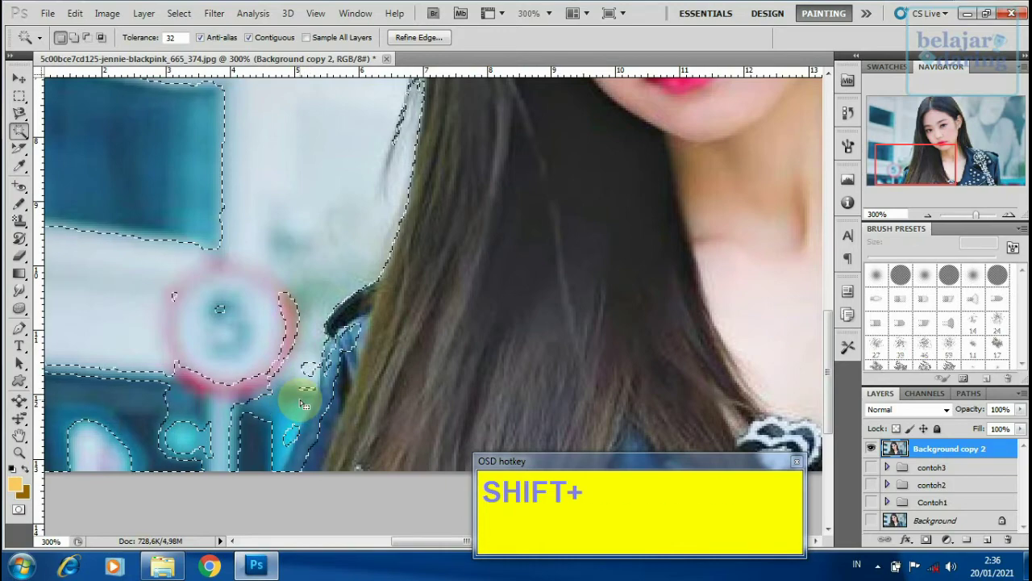
key(ctrl+z)
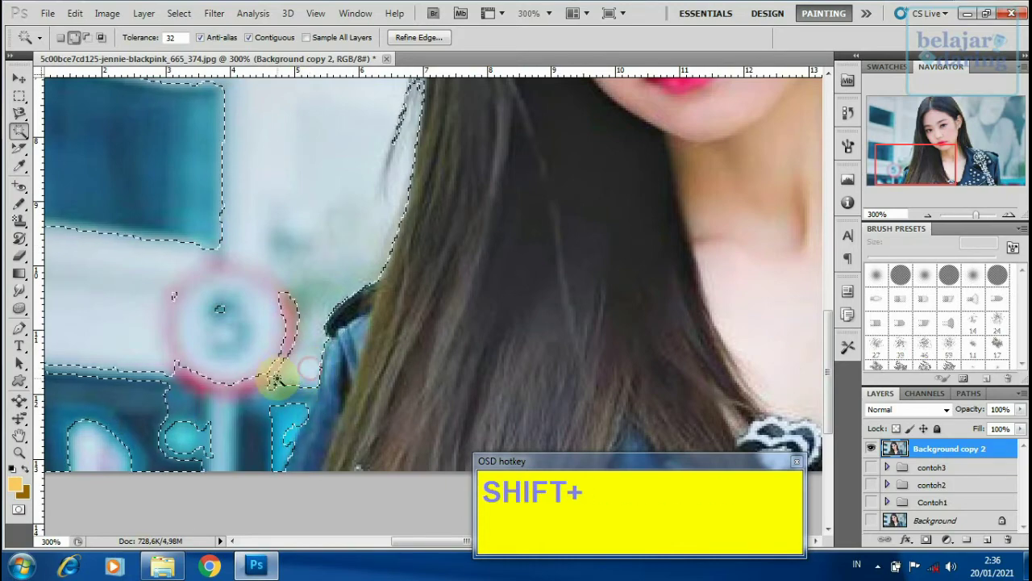
With the Lasso tool, add the road sign, lower window and remaining lower-left areas to the selection, following the jacket edge
drag(276, 302, 316, 201)
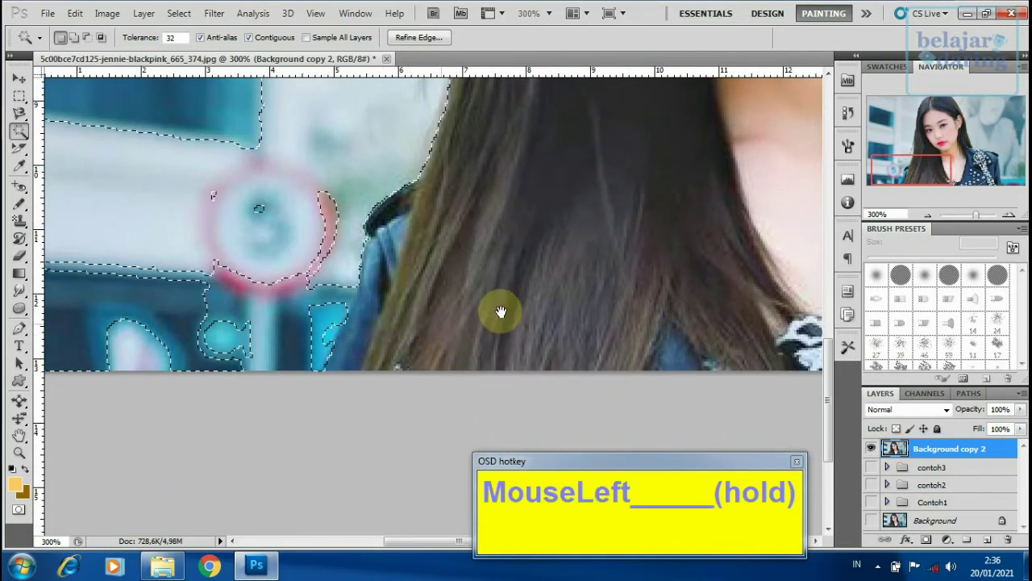
drag(265, 293, 417, 265)
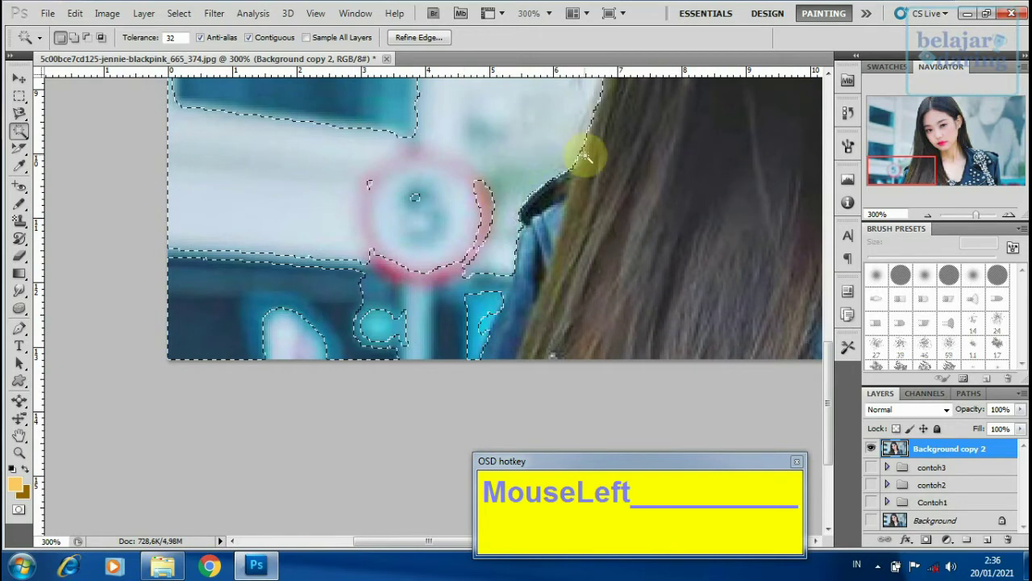
click(484, 327)
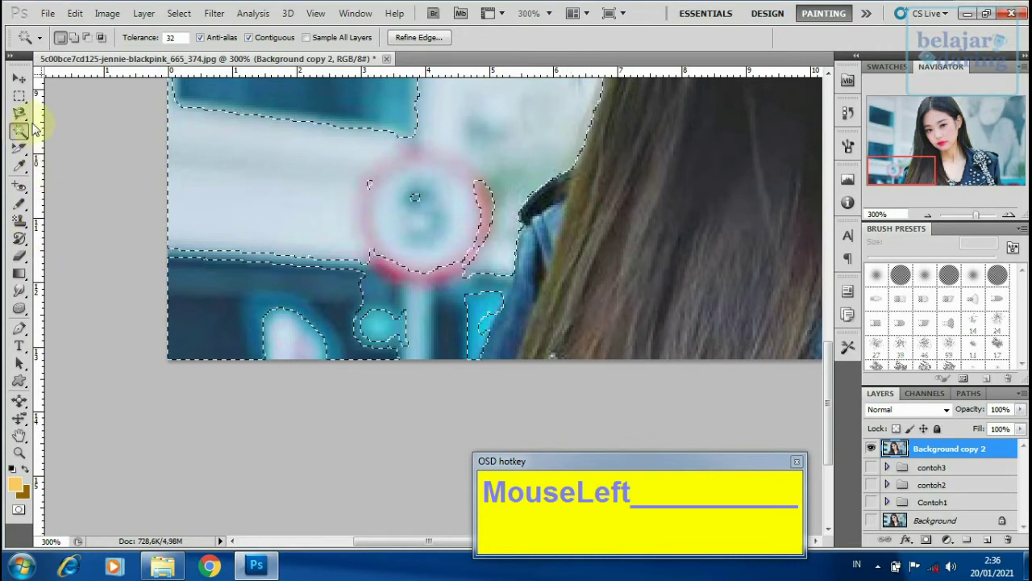
drag(19, 113, 73, 115)
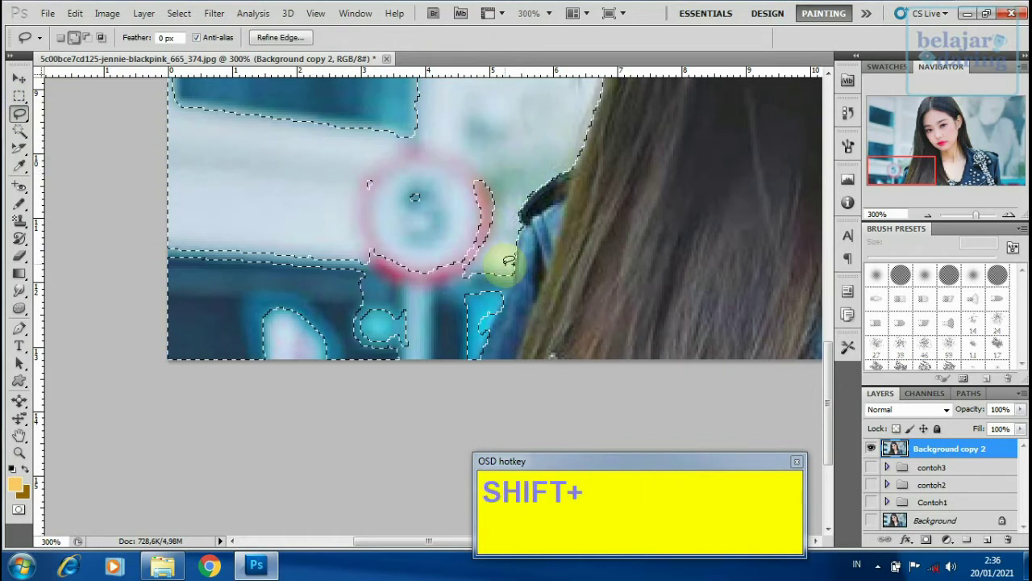
mouse_move(516, 265)
mouse_down()
mouse_move(502, 270)
mouse_move(500, 302)
mouse_up()
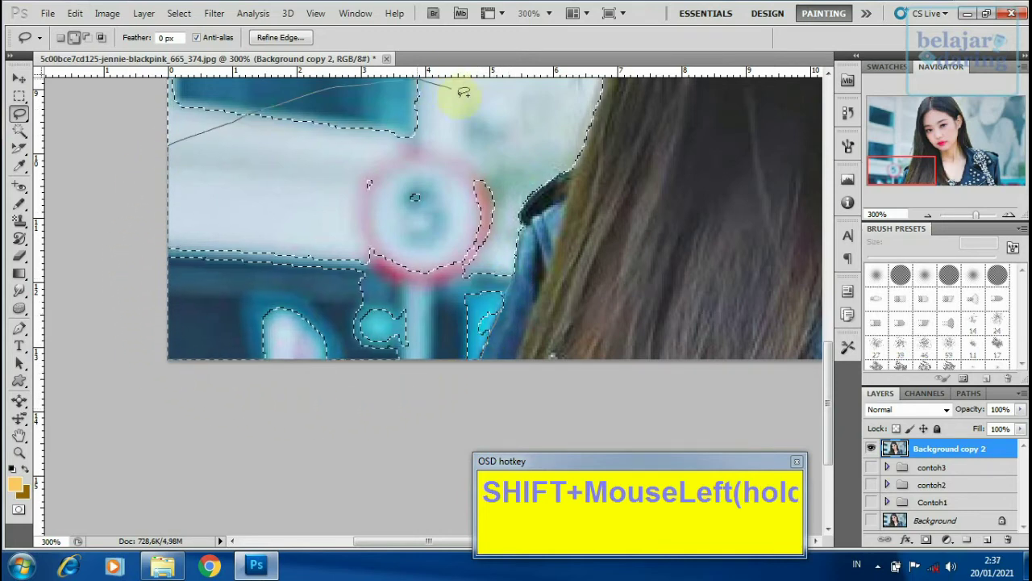
mouse_move(464, 93)
mouse_down()
mouse_move(506, 157)
mouse_move(516, 224)
mouse_move(480, 254)
mouse_up()
drag(267, 251, 243, 419)
mouse_move(428, 260)
mouse_down()
mouse_move(438, 145)
mouse_move(327, 96)
mouse_move(163, 101)
mouse_move(112, 139)
mouse_move(112, 244)
mouse_move(280, 303)
mouse_move(425, 258)
mouse_up()
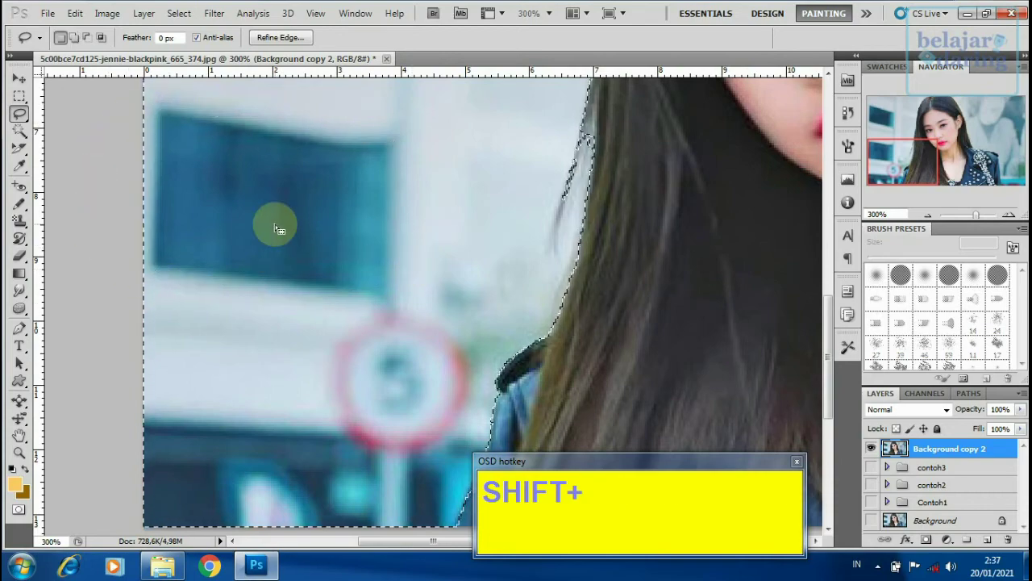
Lasso around the upper dark window to add it fully to the selection of the left background
drag(288, 164, 270, 442)
click(386, 289)
drag(369, 339, 350, 387)
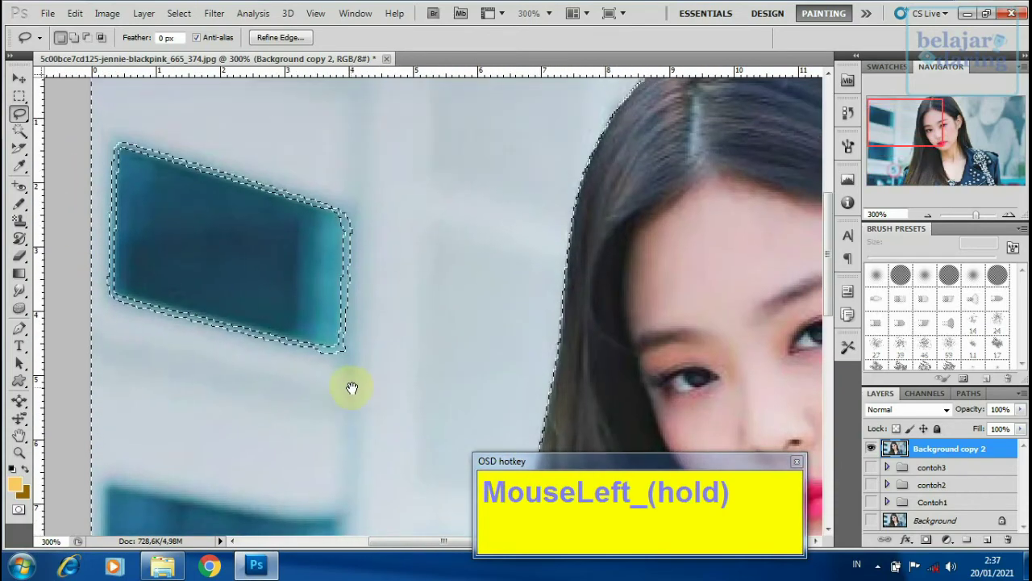
mouse_move(405, 353)
mouse_down()
mouse_move(353, 144)
mouse_move(147, 126)
mouse_move(91, 140)
mouse_move(41, 214)
mouse_move(111, 358)
mouse_move(229, 384)
mouse_move(359, 367)
mouse_move(405, 352)
mouse_up()
drag(364, 163, 304, 355)
ctrl+alt+click(258, 304)
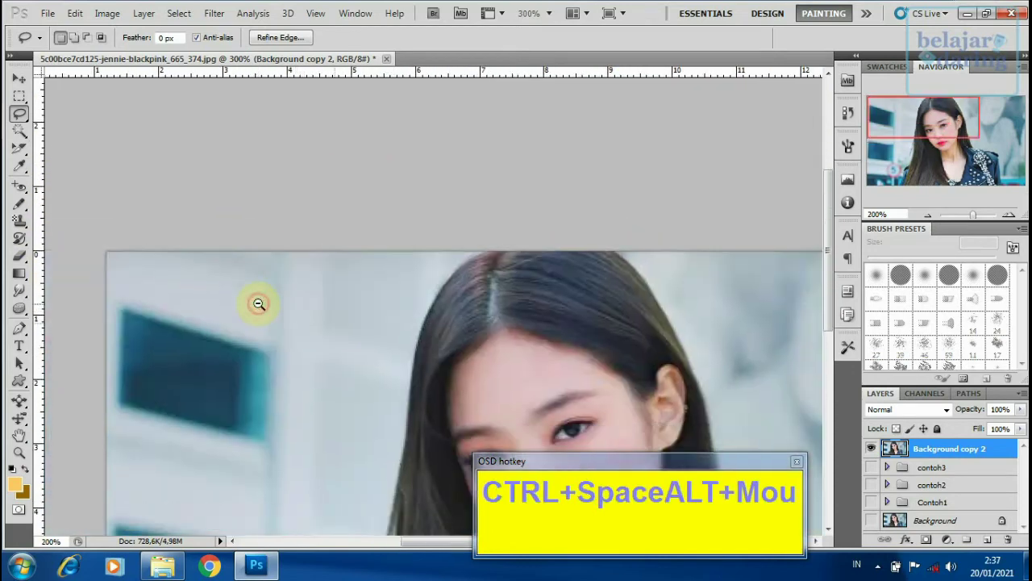
ctrl+alt+click(258, 304)
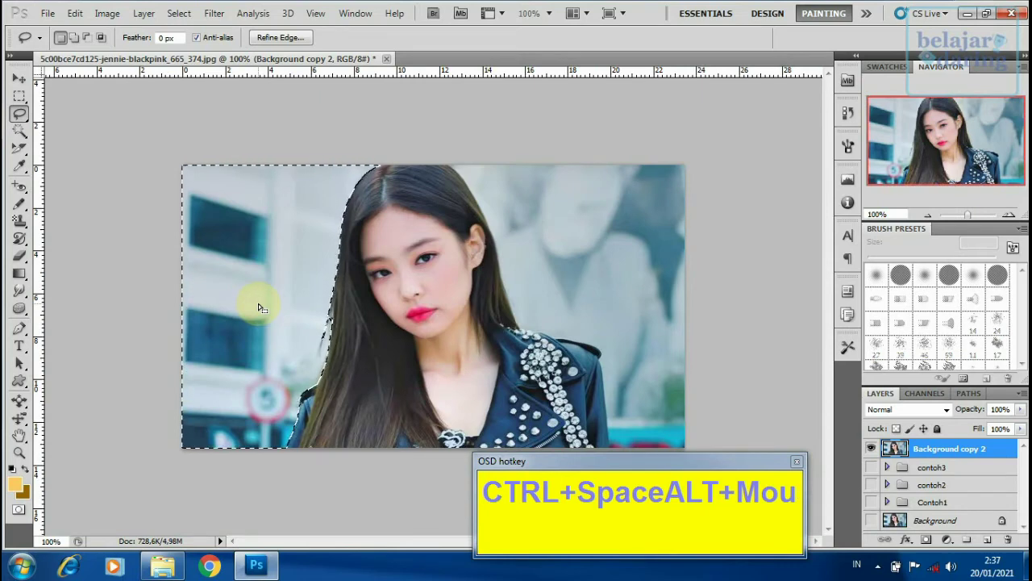
Switch to the Move tool, delete the selected left background from Background copy 2 and deselect
click(18, 78)
key(Delete)
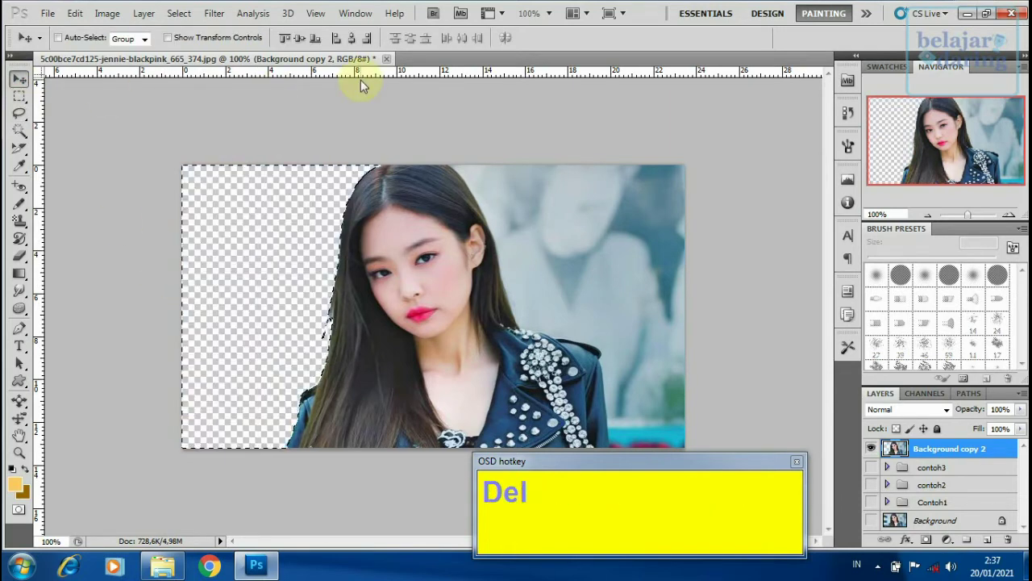
key(ctrl+d)
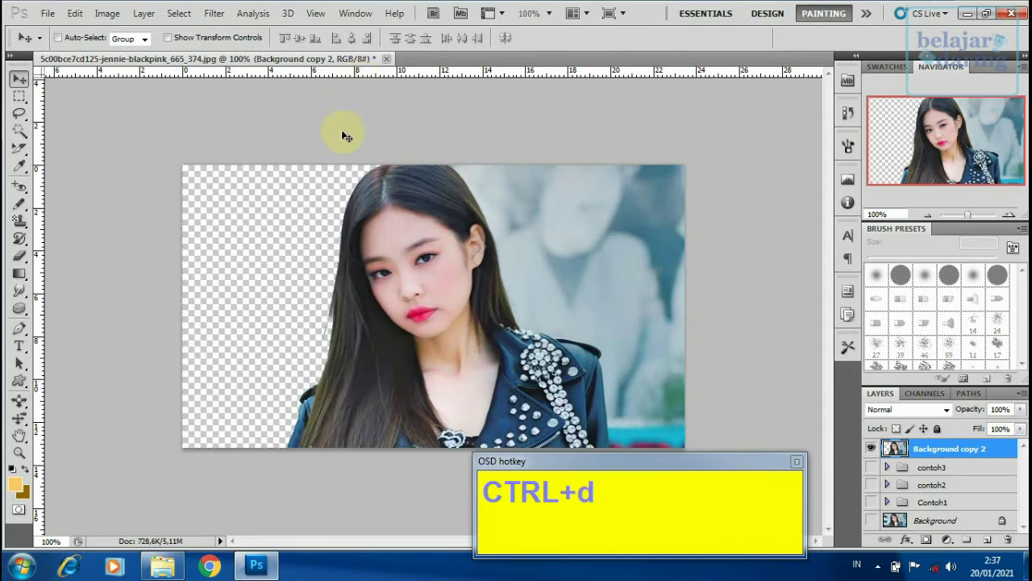
Select the whole background on the photo's right side with the Quick Selection tool
click(21, 135)
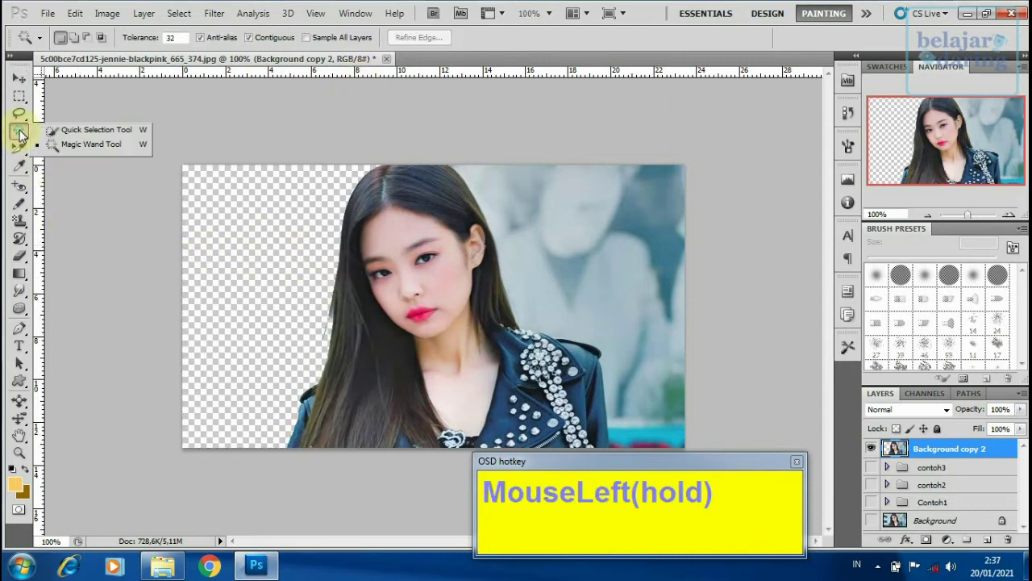
click(75, 134)
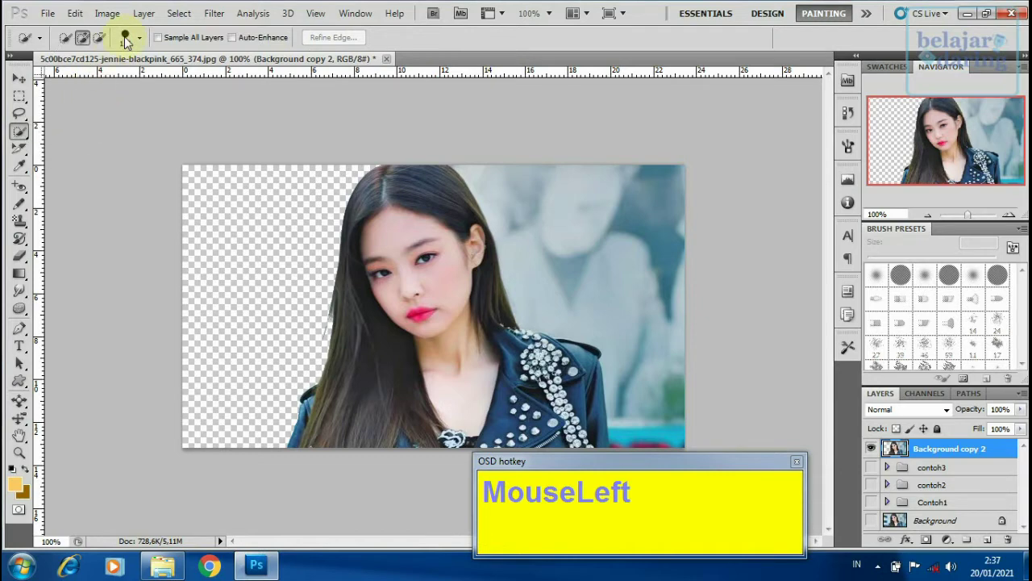
click(603, 229)
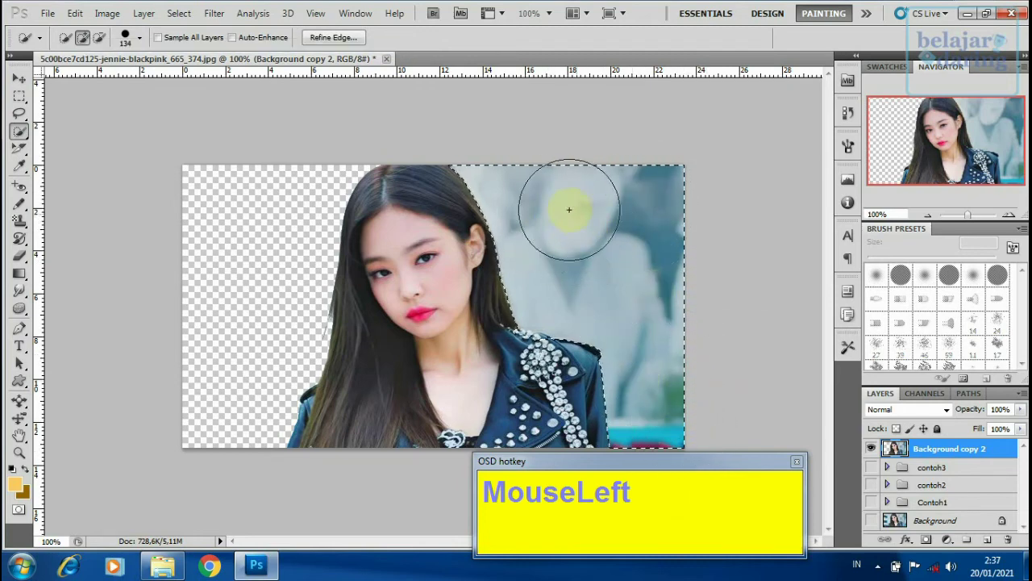
Use the Lasso tool to subtract the beaded collar edge near the shoulder from the background selection
key(ctrl+space)
ctrl+click(581, 253)
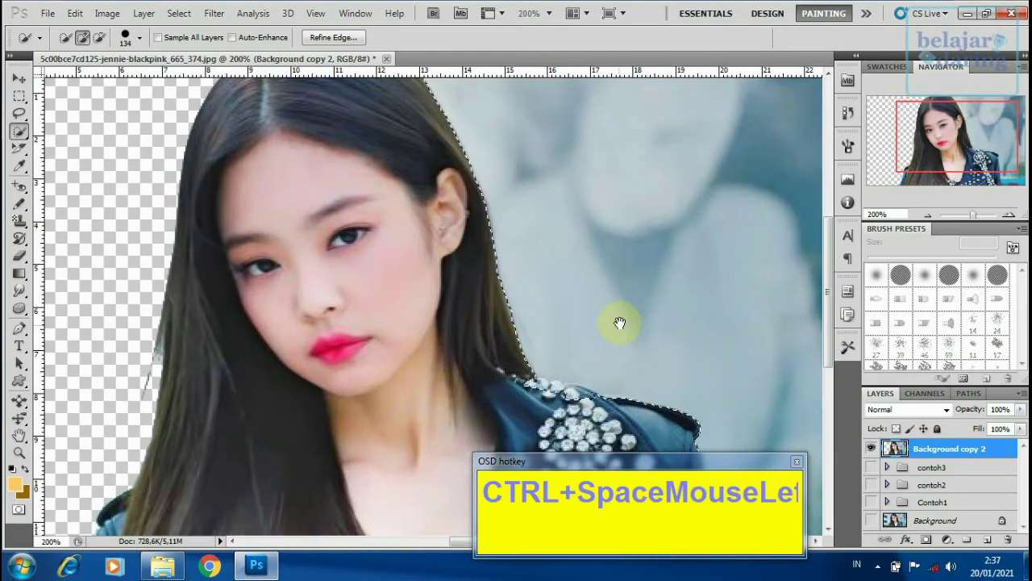
drag(618, 325, 457, 98)
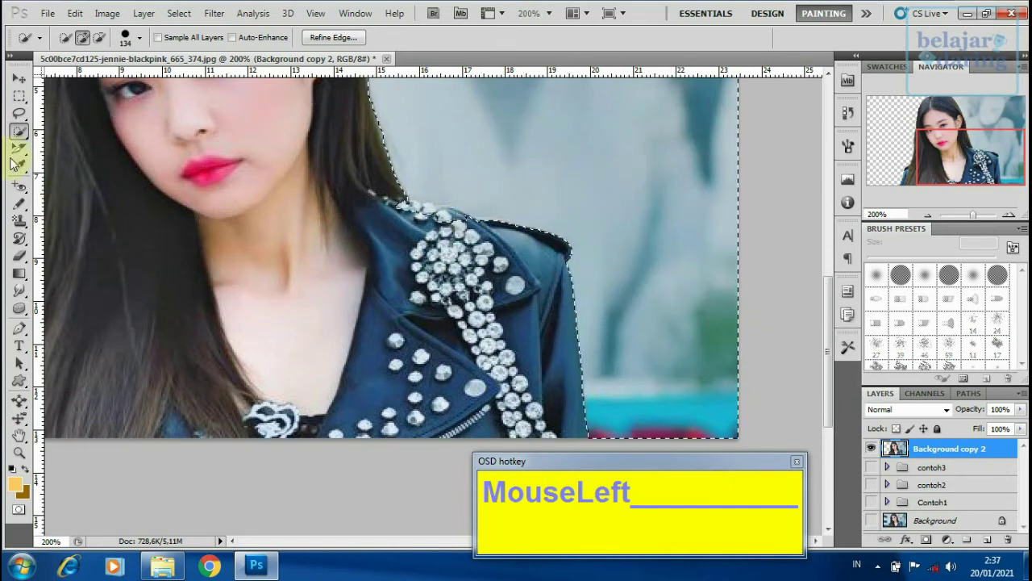
click(20, 117)
drag(21, 119, 65, 113)
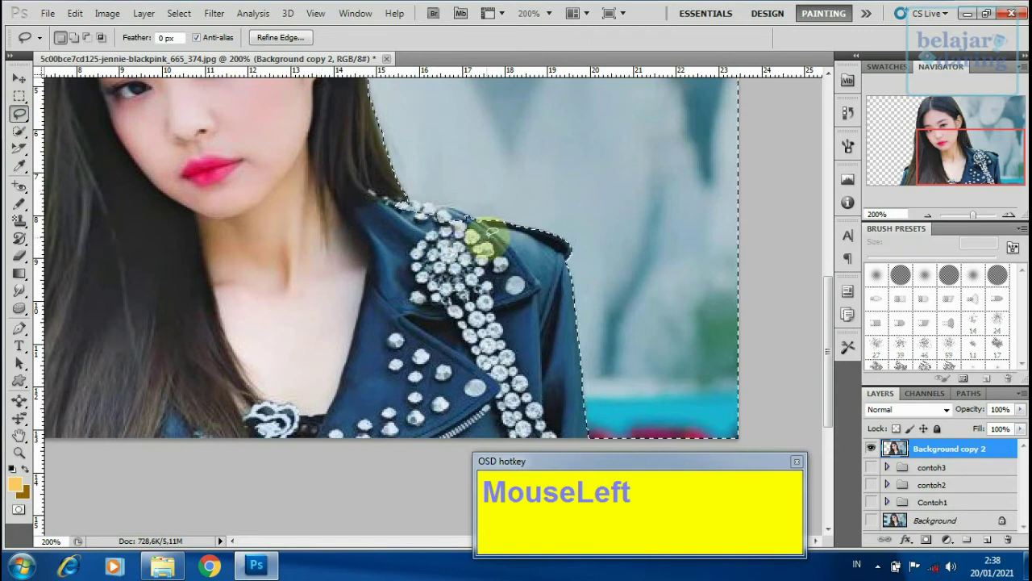
key(alt)
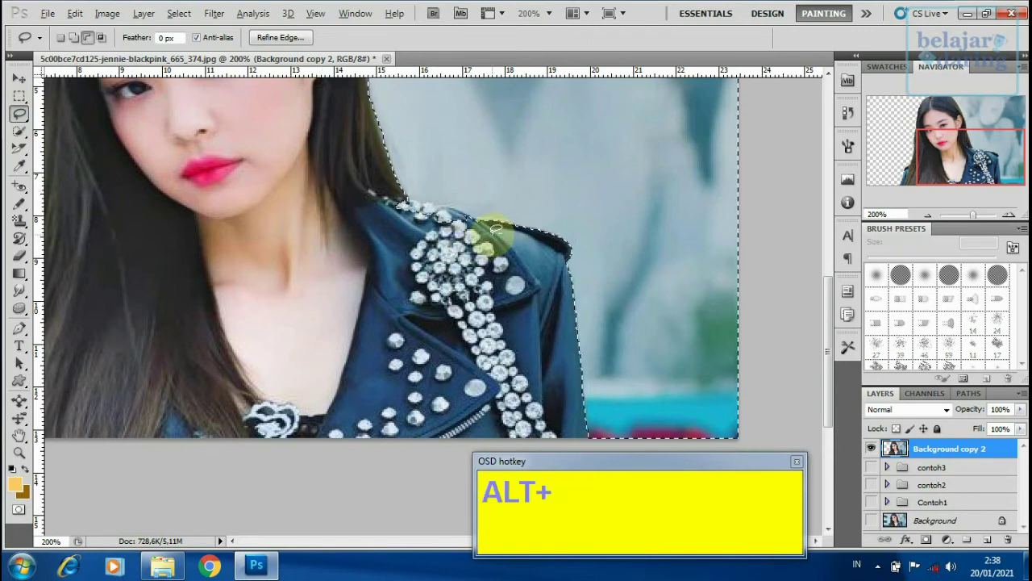
alt+click(481, 222)
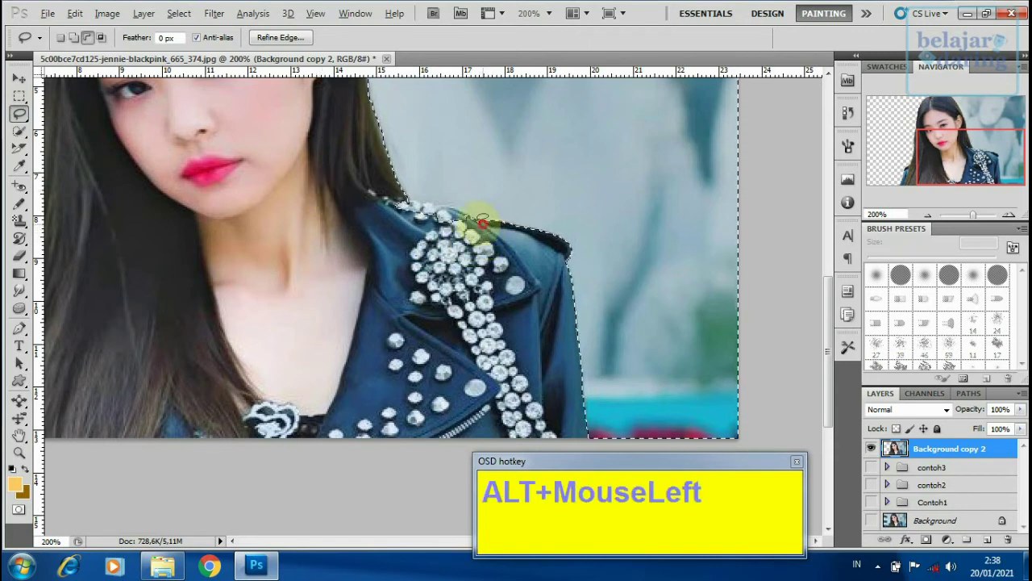
drag(466, 213, 452, 203)
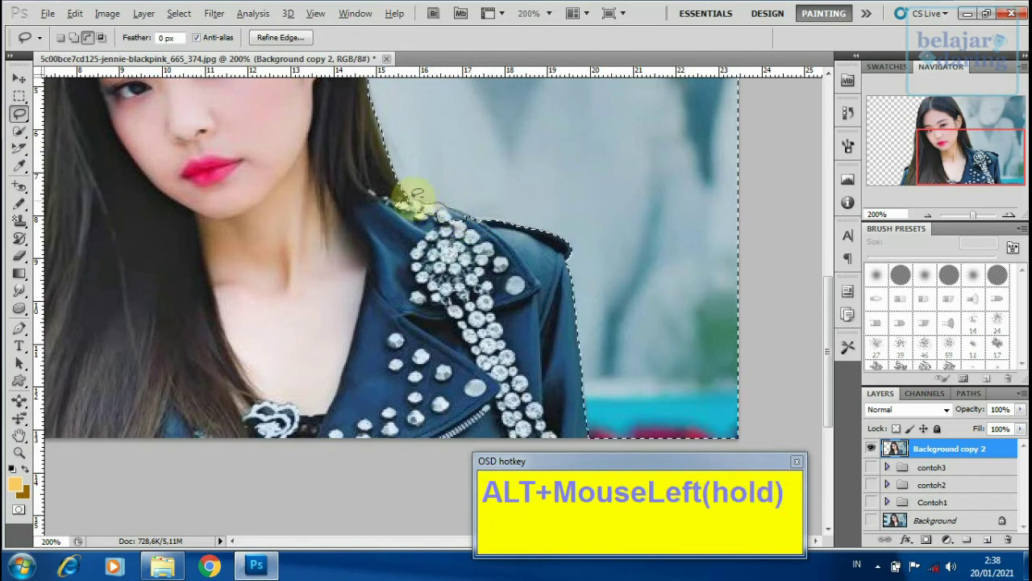
mouse_move(382, 210)
mouse_down()
mouse_move(423, 251)
mouse_move(492, 264)
mouse_up()
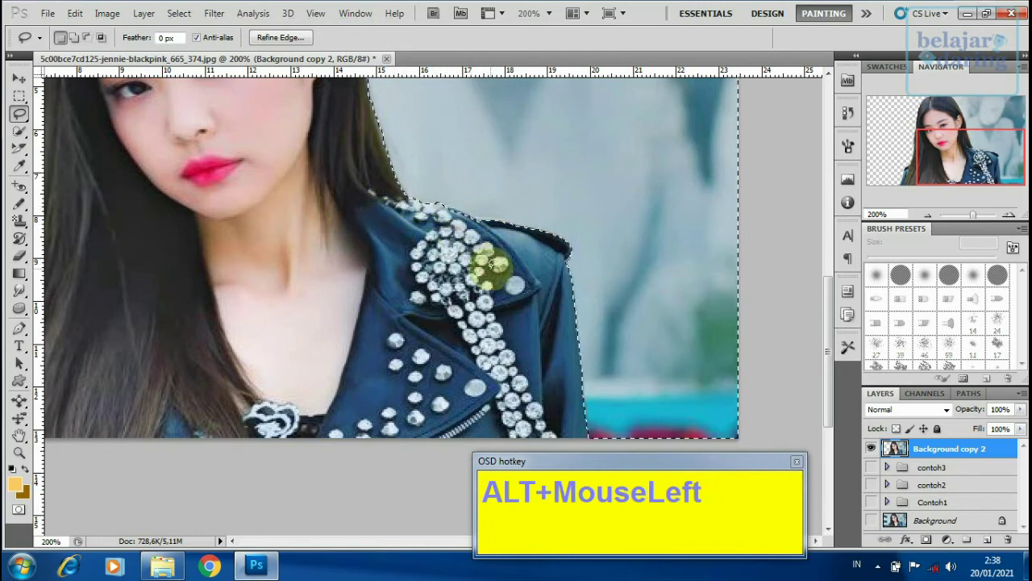
Refine the selection along the collar's top beads, subtracting the remaining jacket parts and adding the background area just above them with the Lasso
ctrl+space+click(456, 233)
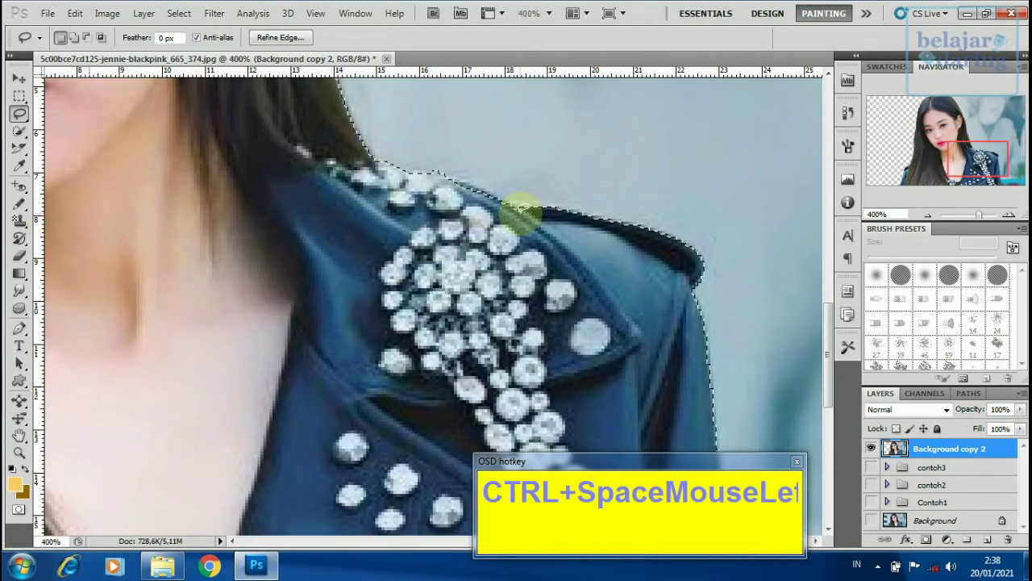
key(alt)
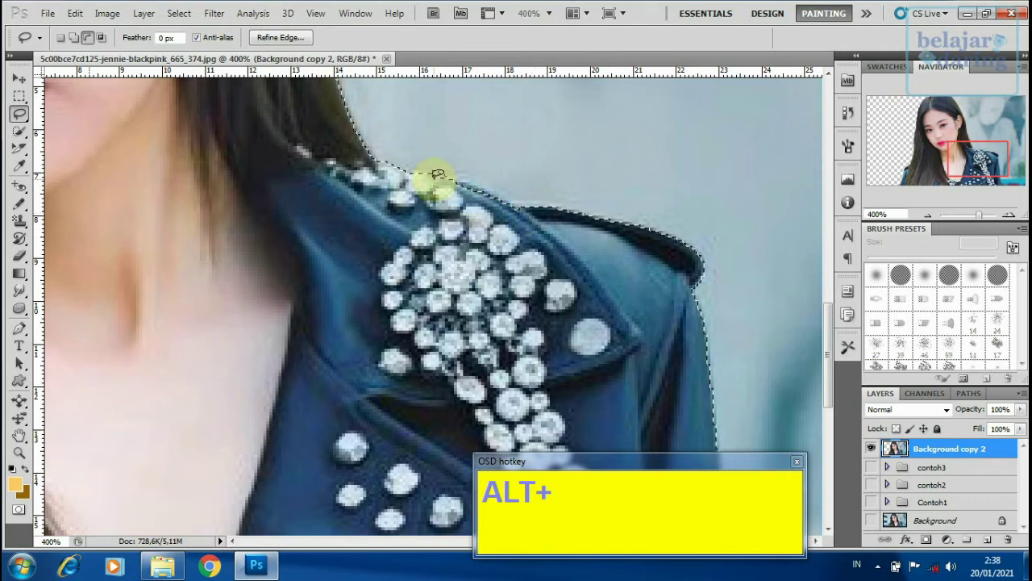
mouse_move(436, 174)
mouse_down()
mouse_move(516, 198)
mouse_move(530, 219)
mouse_move(339, 237)
mouse_up()
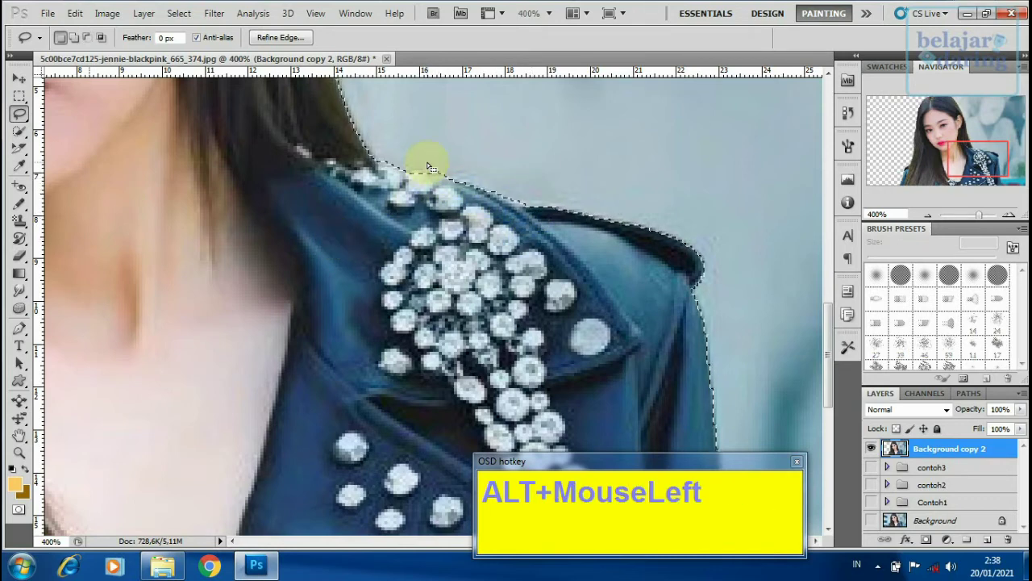
mouse_move(421, 157)
mouse_down()
mouse_move(468, 158)
mouse_move(432, 133)
mouse_move(364, 169)
mouse_up()
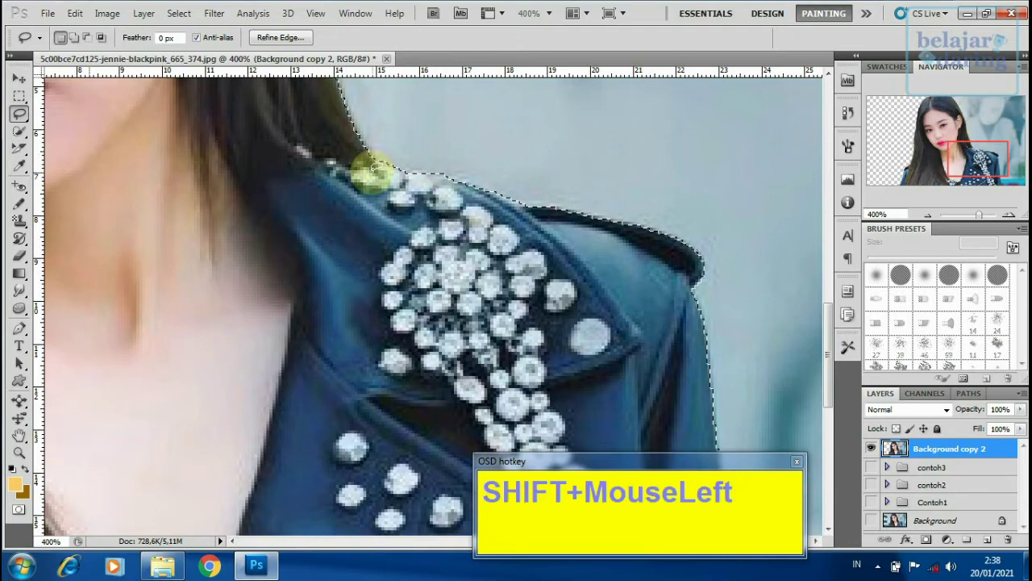
Delete the selected background beside the woman's hair and jacket from the Background copy 2 layer and deselect
ctrl+alt+click(450, 239)
ctrl+alt+click(450, 239)
ctrl+alt+click(450, 238)
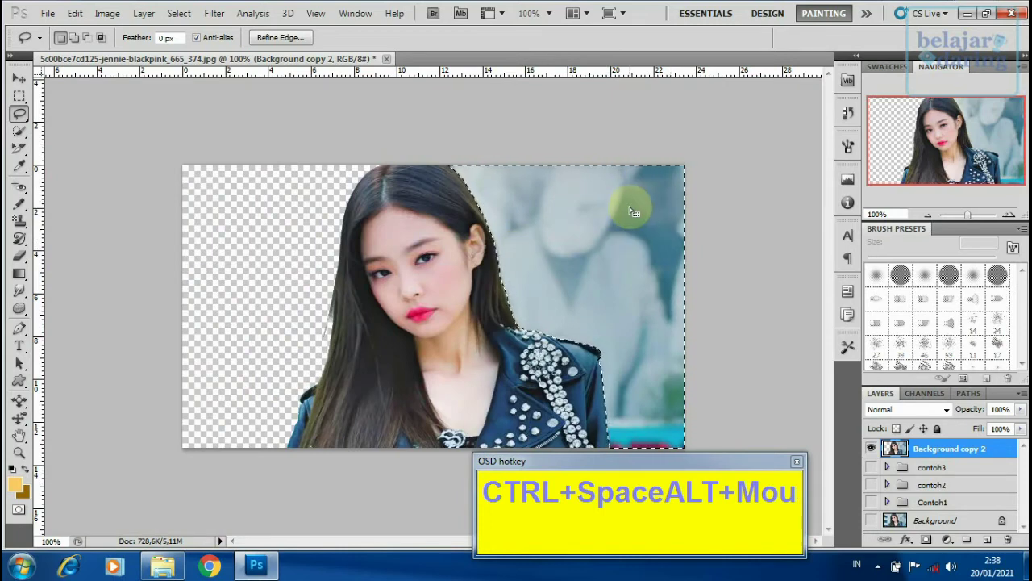
key(Delete)
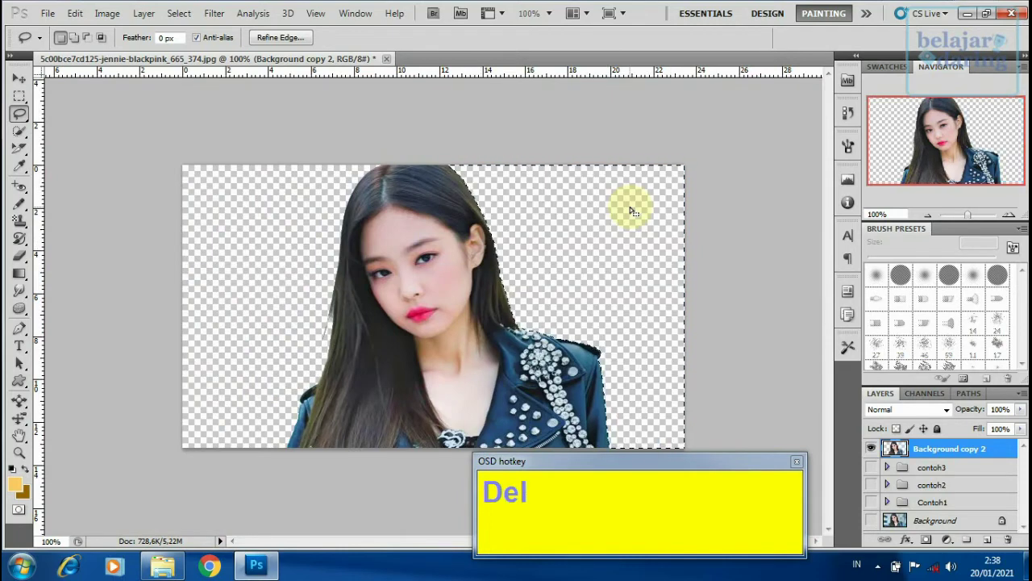
key(ctrl+d)
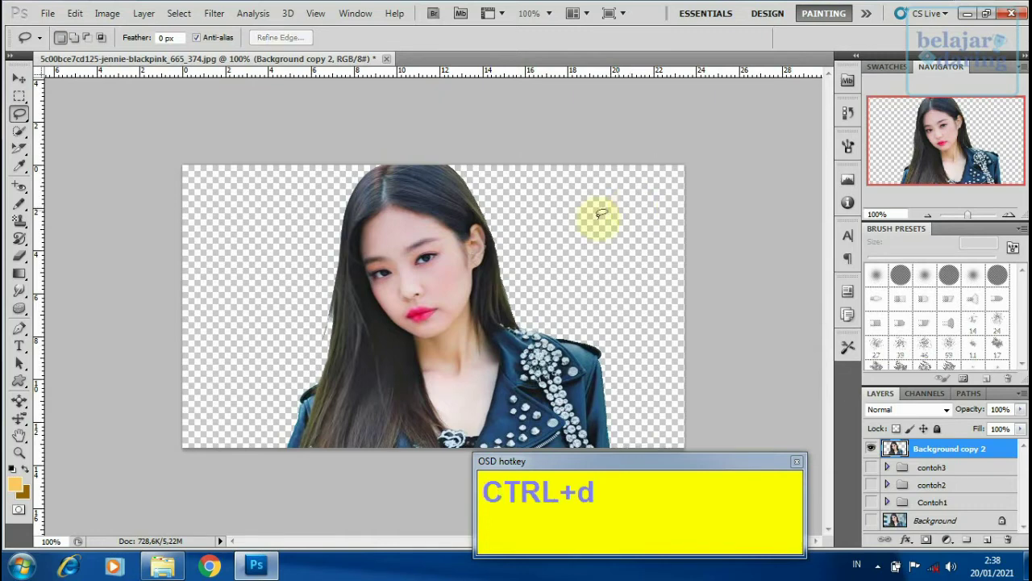
click(18, 78)
drag(395, 231, 440, 208)
key(ctrl+z)
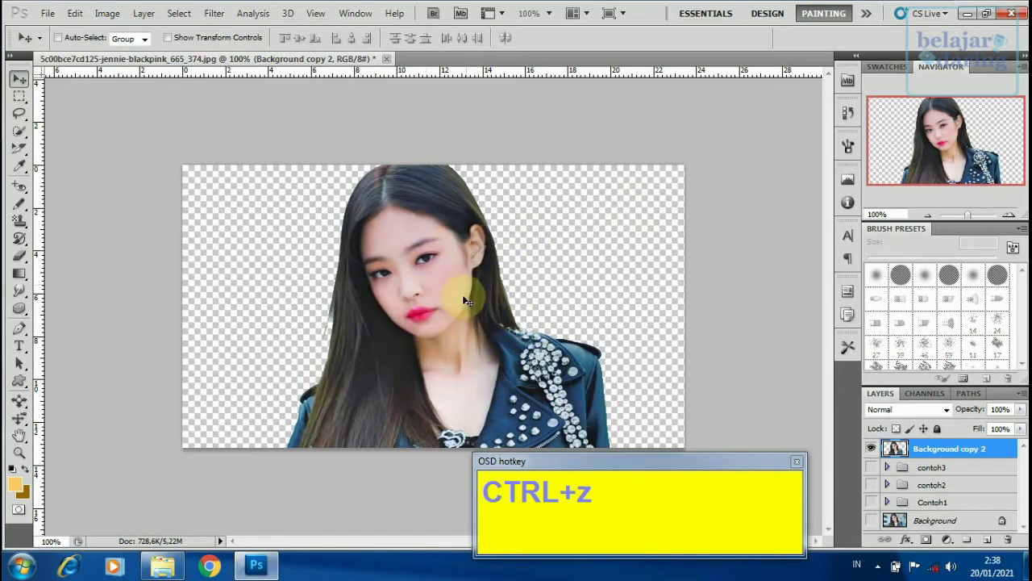
Create a new layer named background4 and place it directly below the Background copy 2 layer, keeping it active
click(1021, 395)
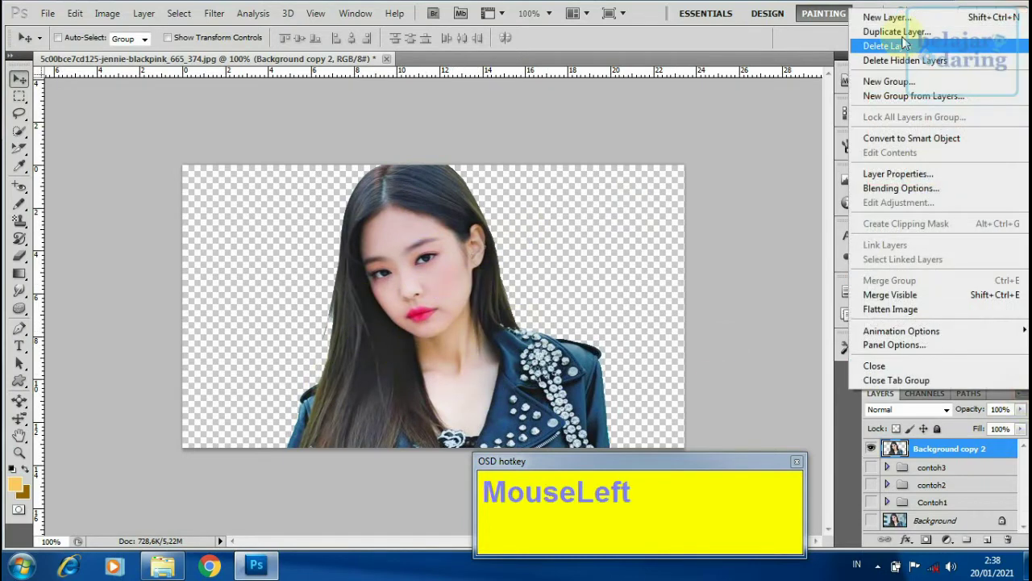
click(908, 18)
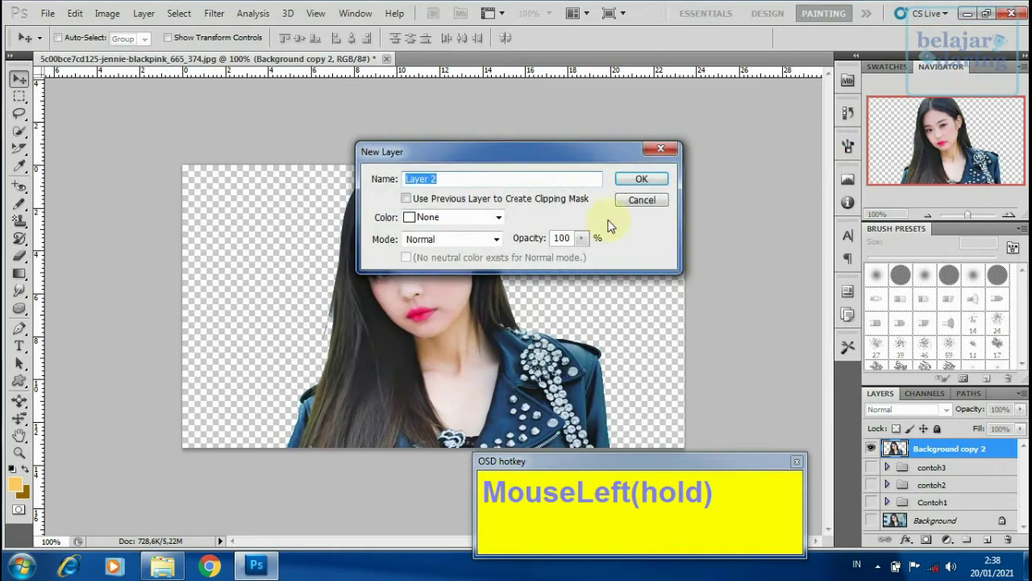
text(backg)
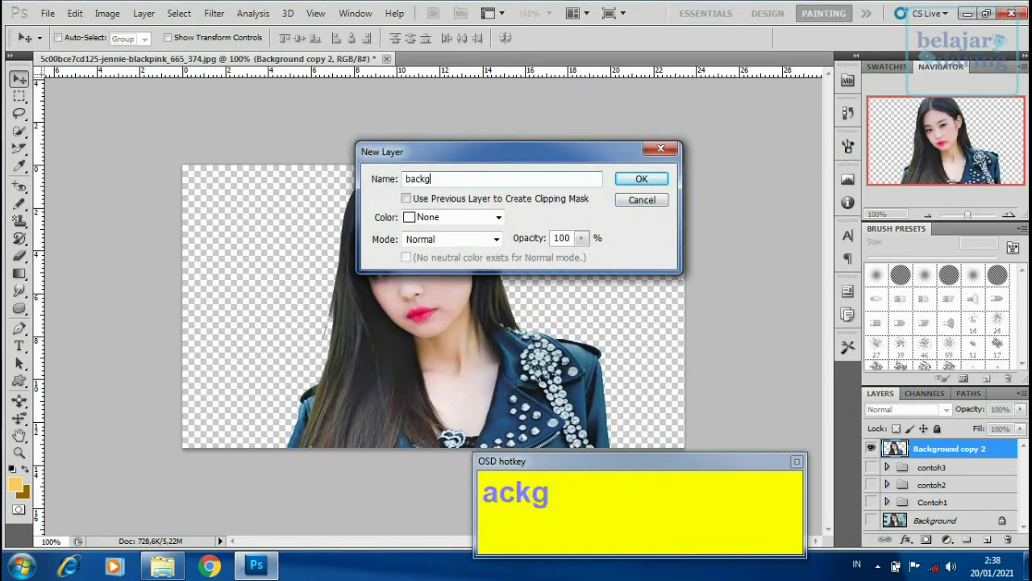
text(round4)
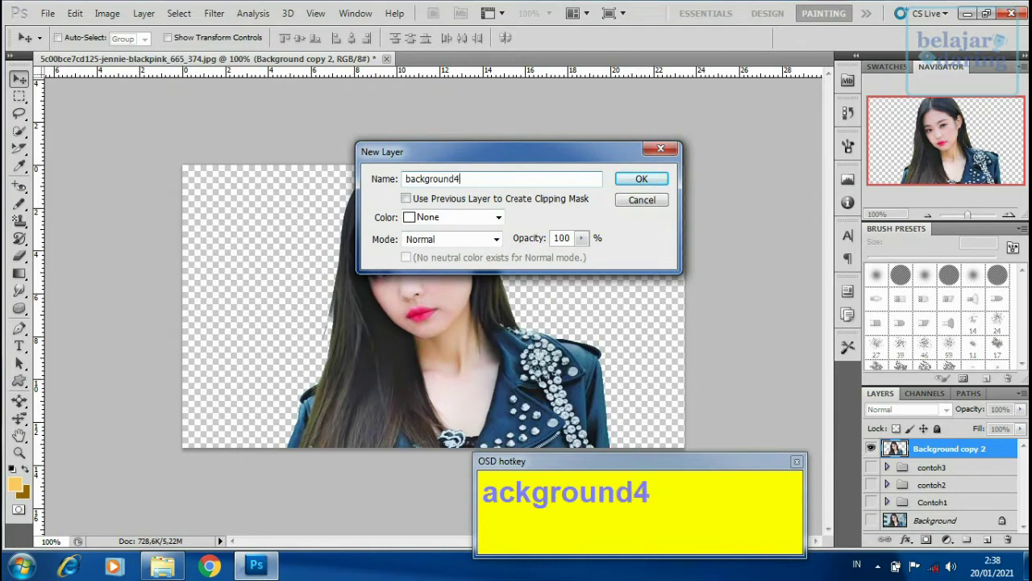
key(Return)
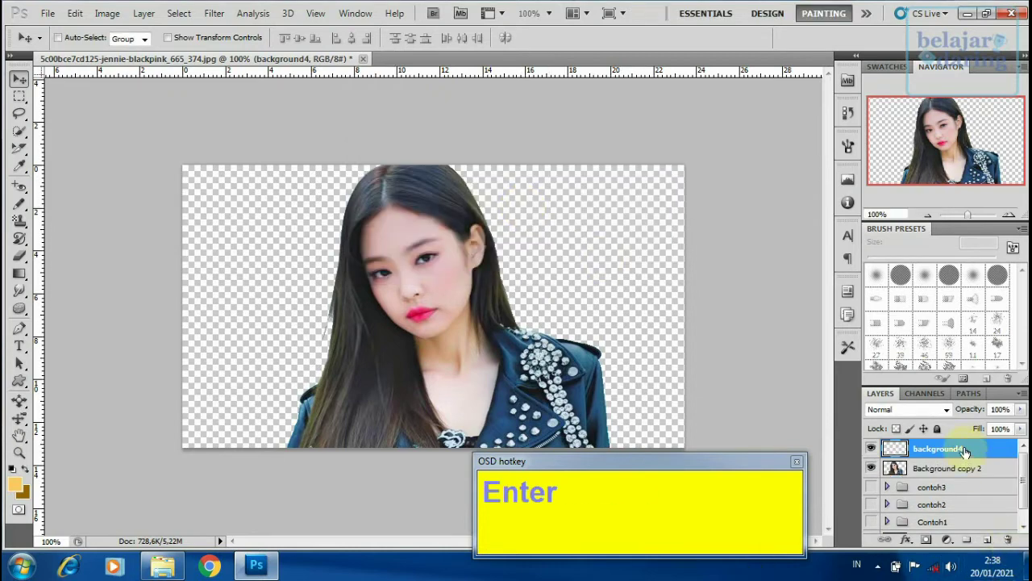
drag(960, 468, 967, 441)
click(940, 473)
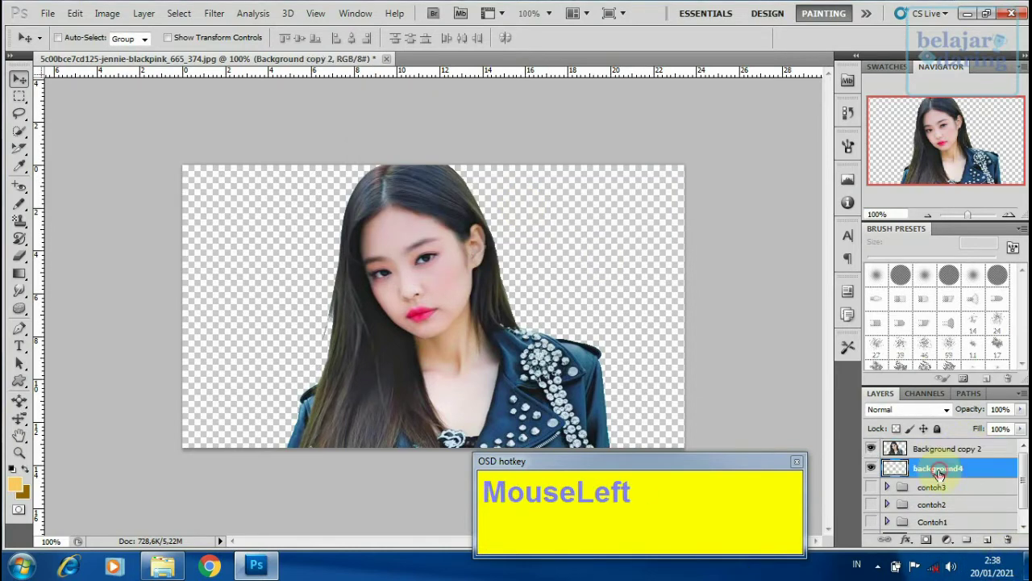
Set the foreground colour to the light pink ff99ff
click(17, 486)
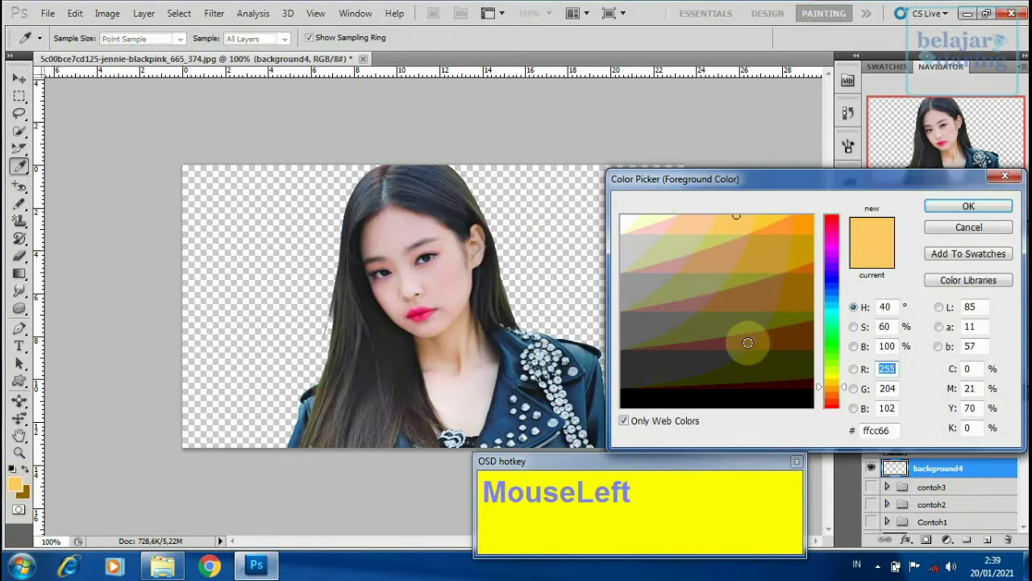
click(834, 257)
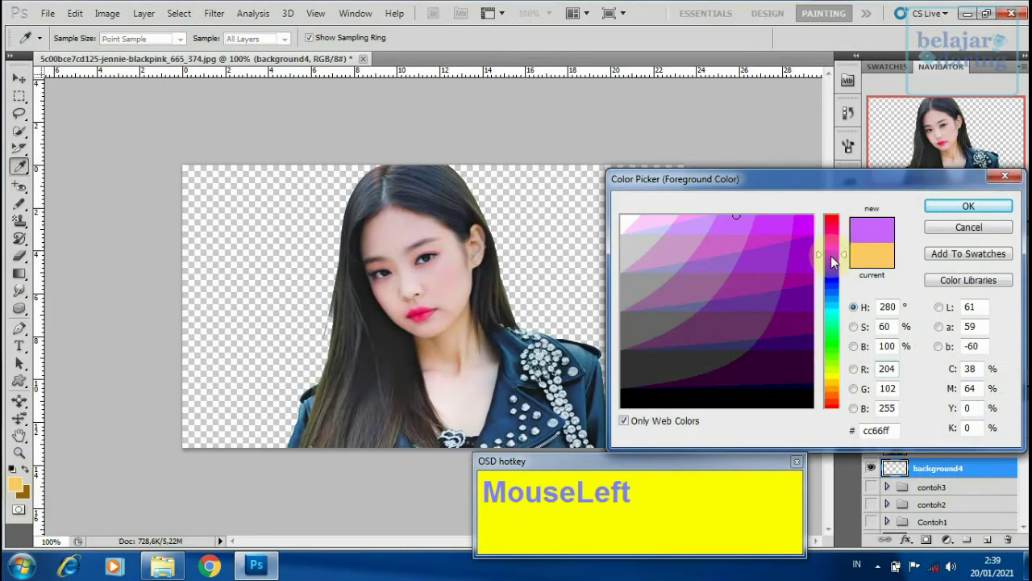
click(686, 217)
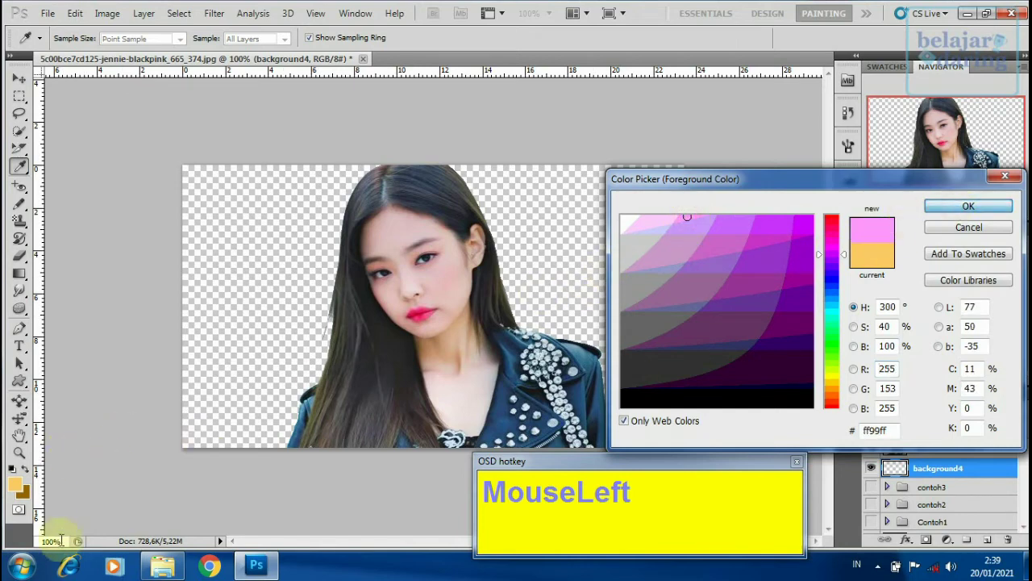
click(940, 208)
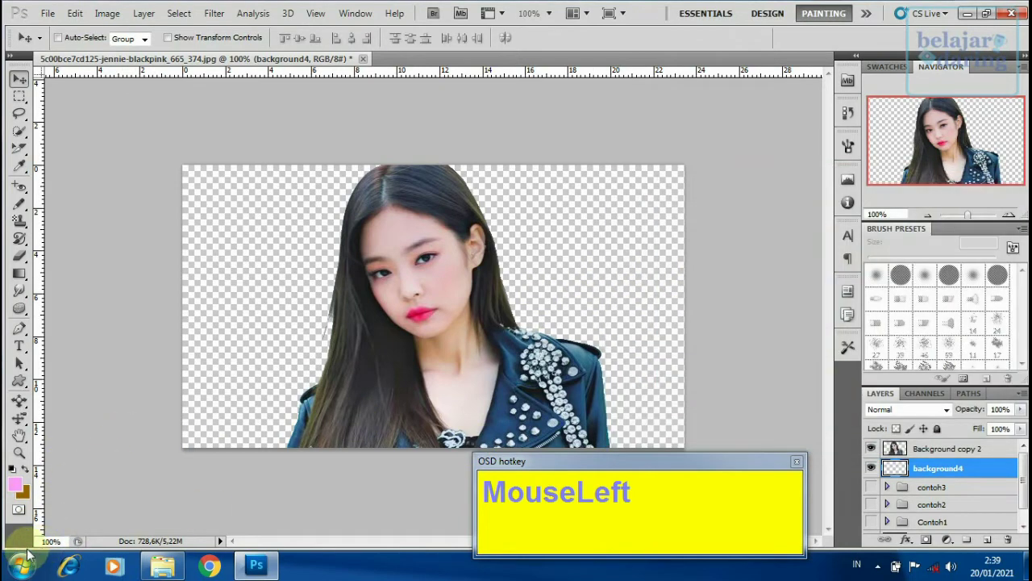
Set the background colour to the dark purple 660099
click(22, 490)
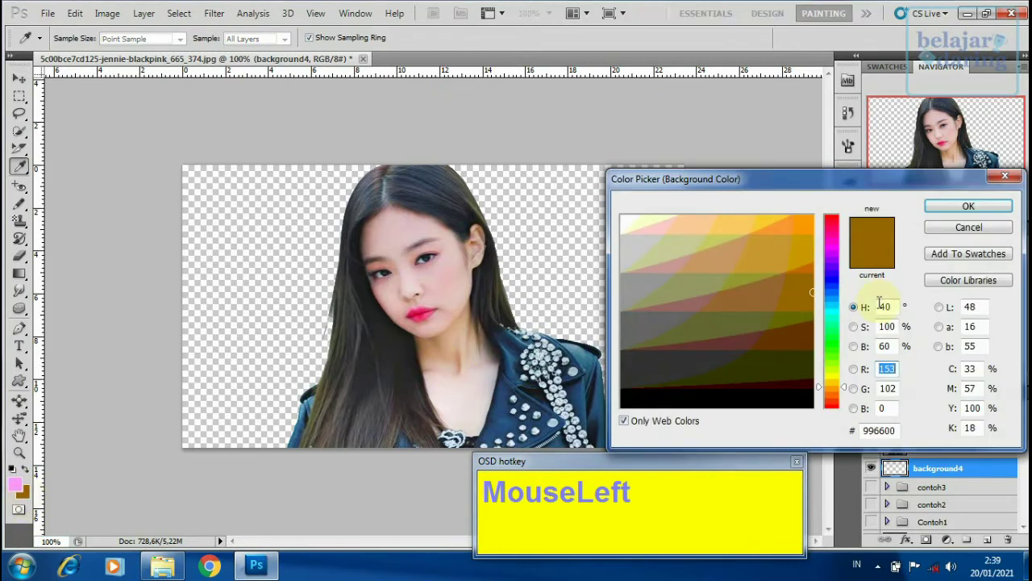
drag(832, 238, 809, 294)
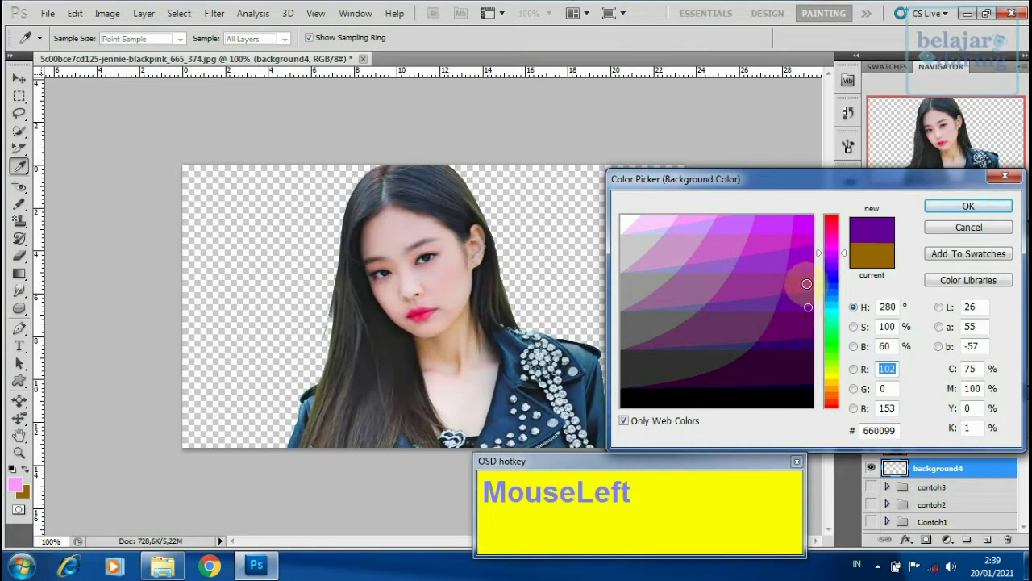
click(944, 211)
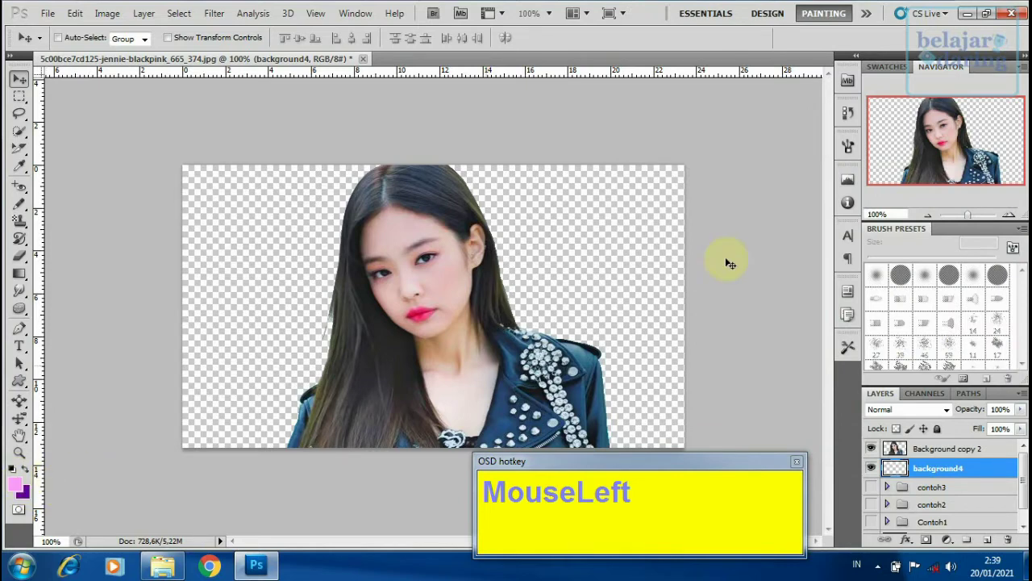
Try several preset swatches for the foreground colour and settle on a light pastel green
click(887, 67)
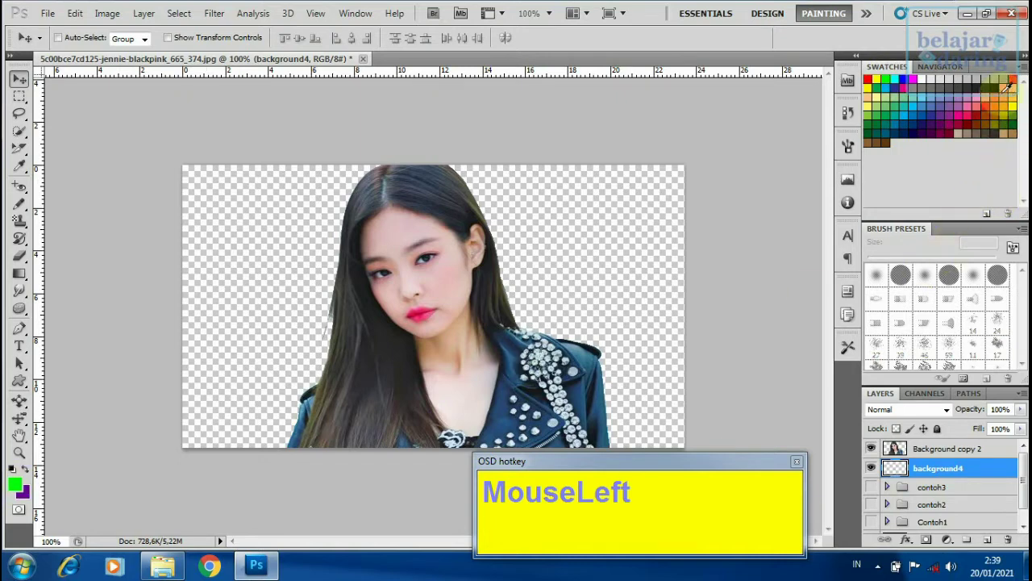
click(1006, 88)
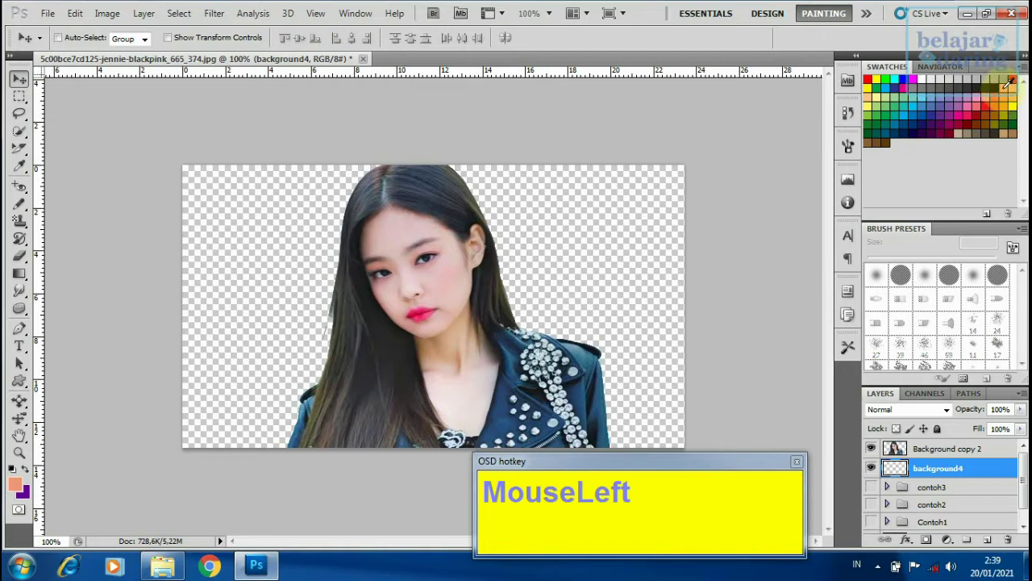
click(885, 94)
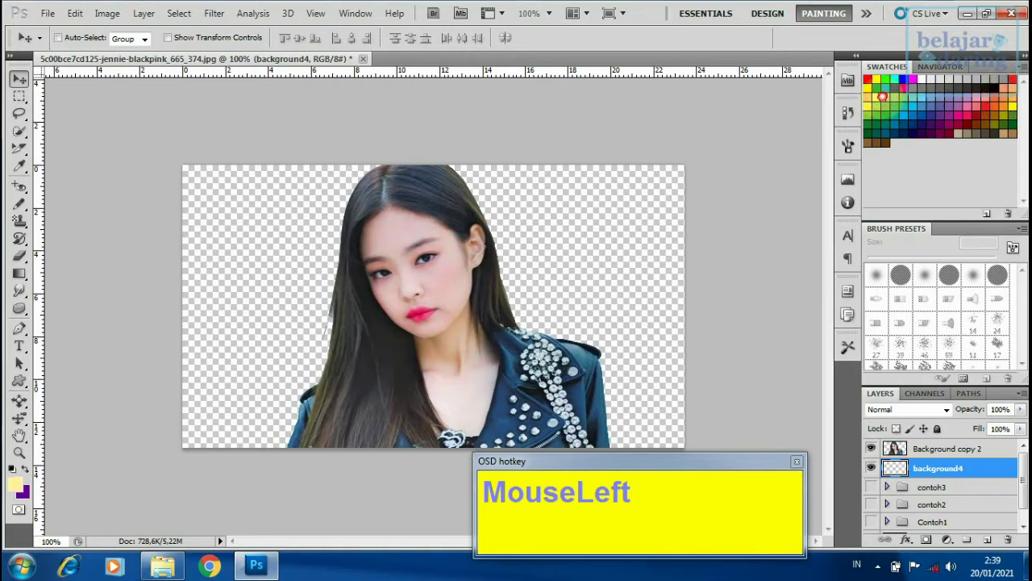
click(893, 95)
click(894, 98)
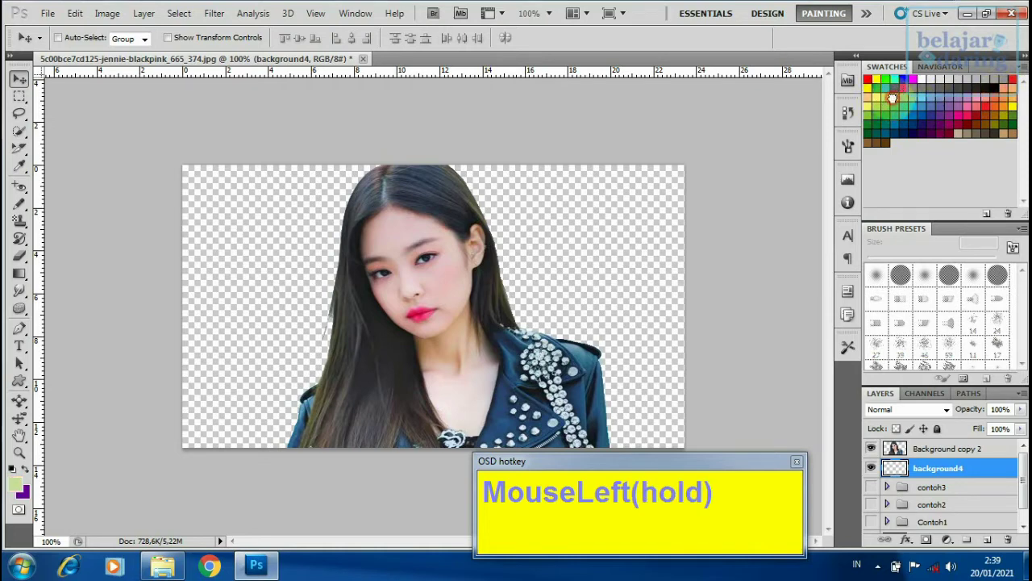
Set the background colour to the medium green 669933
click(24, 493)
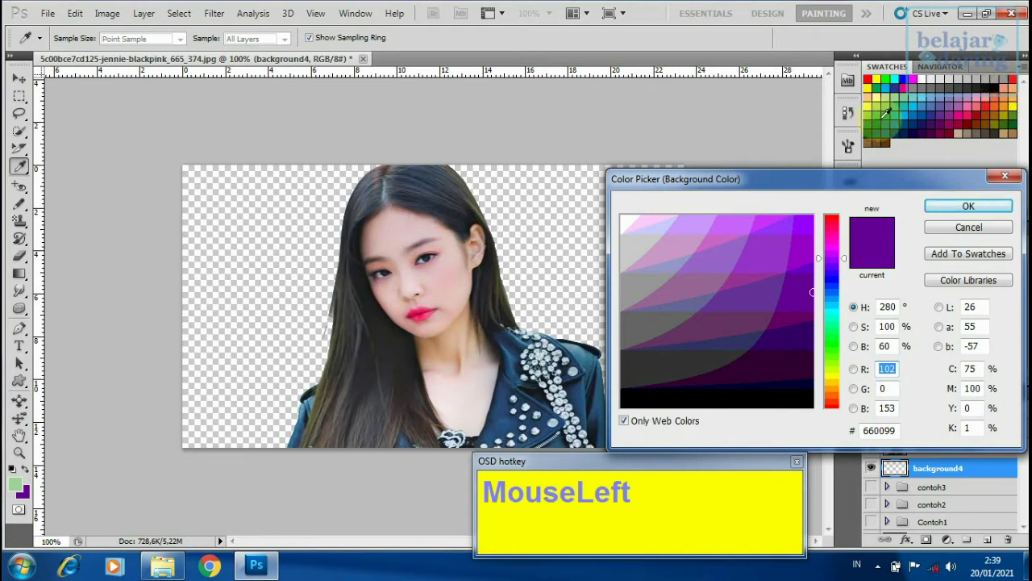
click(1005, 118)
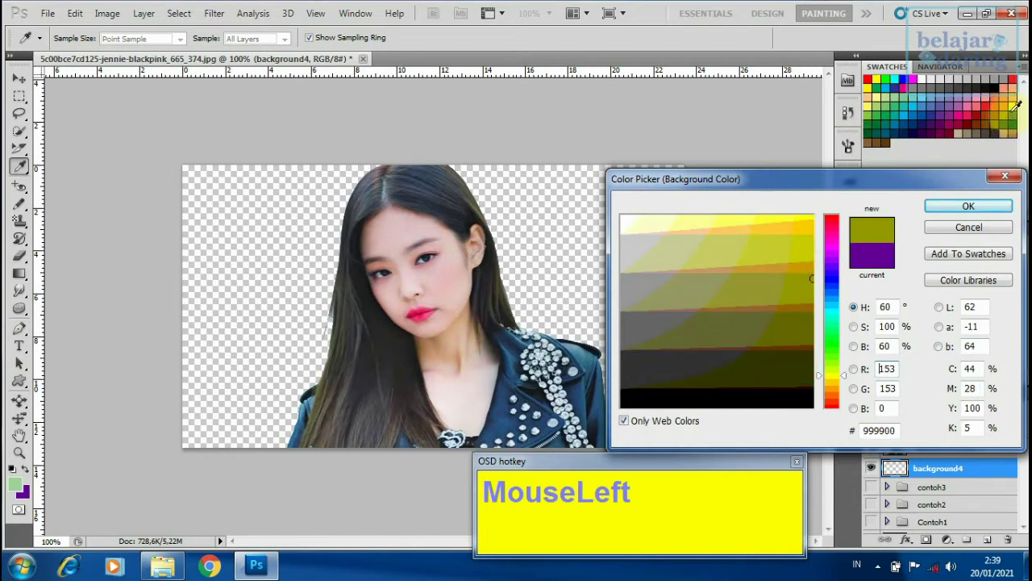
click(1008, 115)
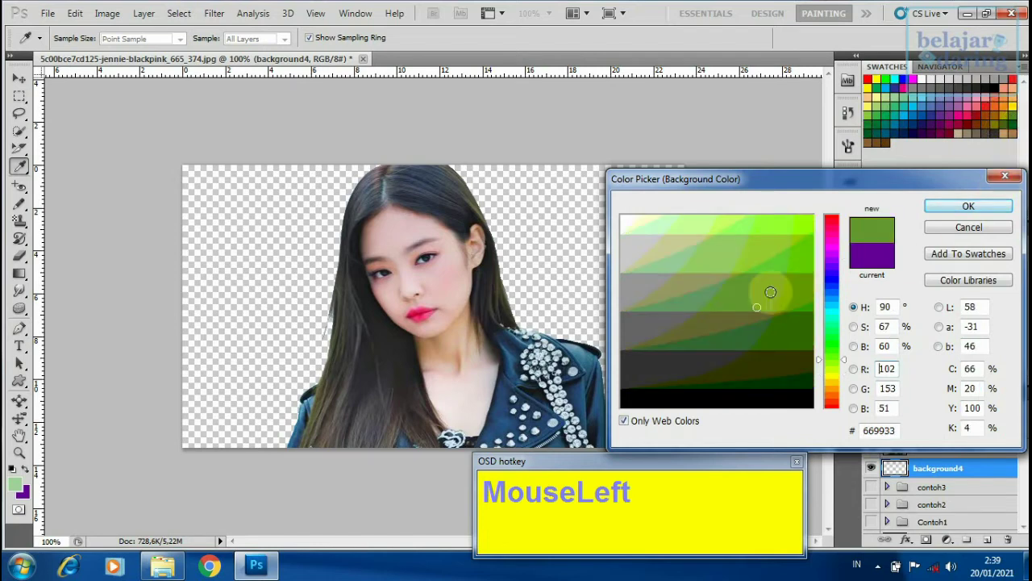
click(959, 208)
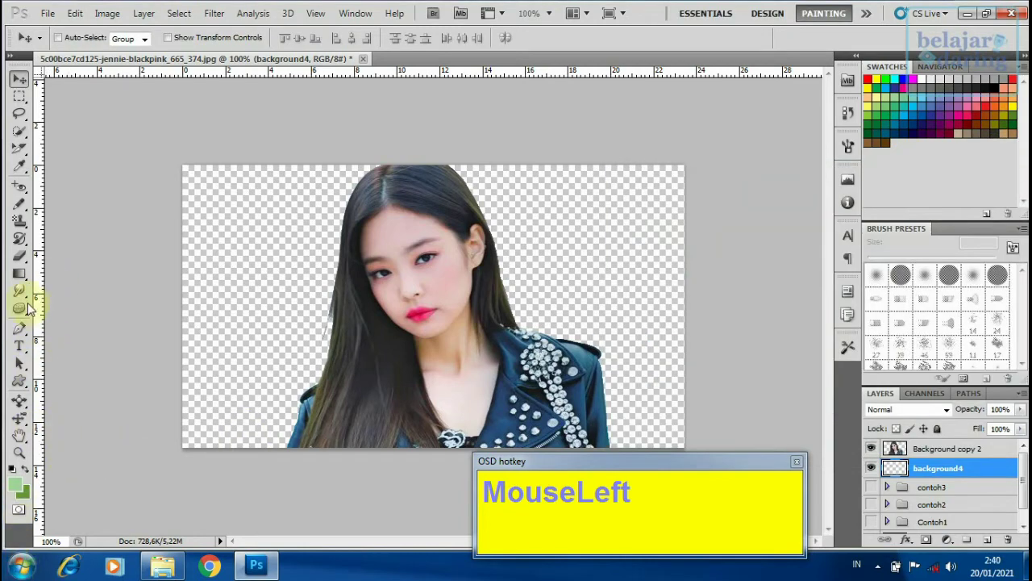
Draw a linear gradient downward across the background4 layer with the Gradient tool, redrawing it once with a higher starting point
click(20, 274)
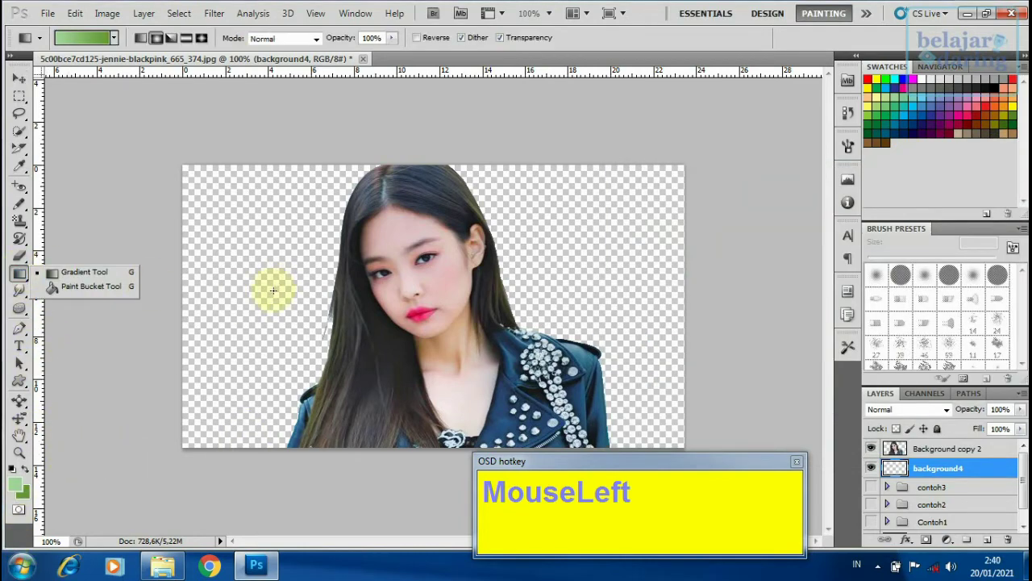
click(83, 272)
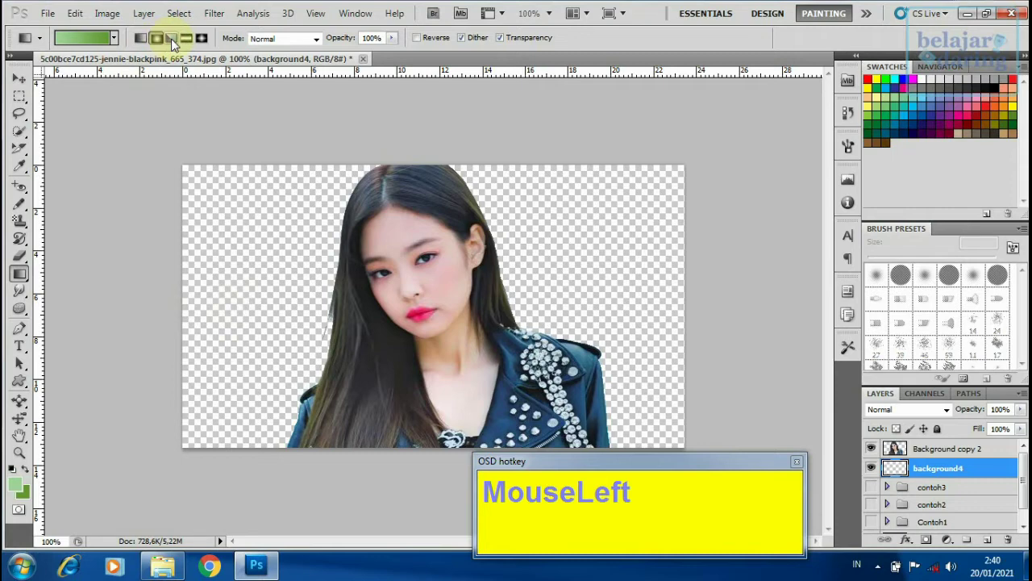
click(140, 38)
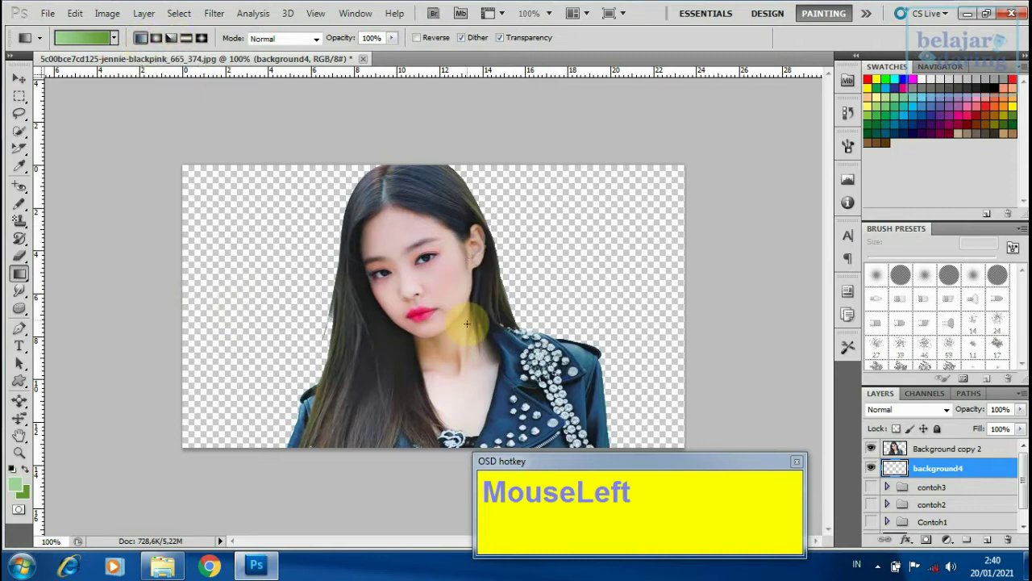
drag(414, 288, 423, 436)
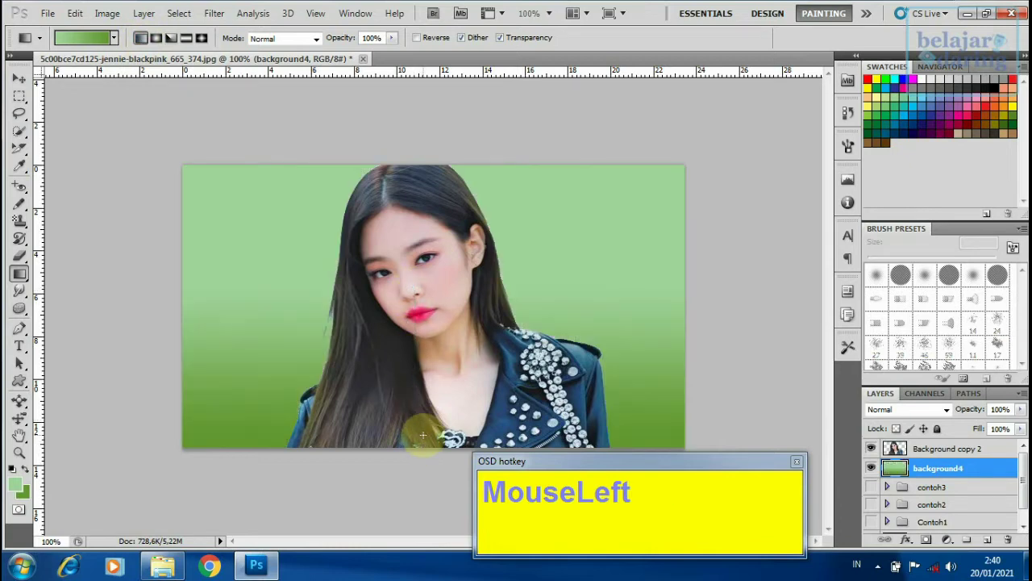
drag(425, 252, 430, 383)
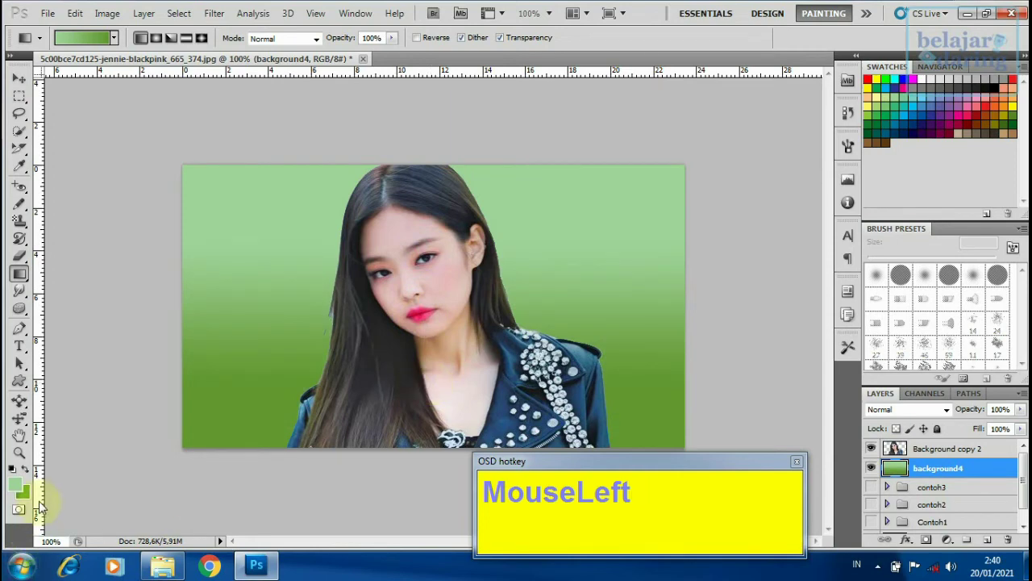
Set the background colour to the green 339900 and redraw the top-to-bottom linear gradient on the background4 layer
click(23, 492)
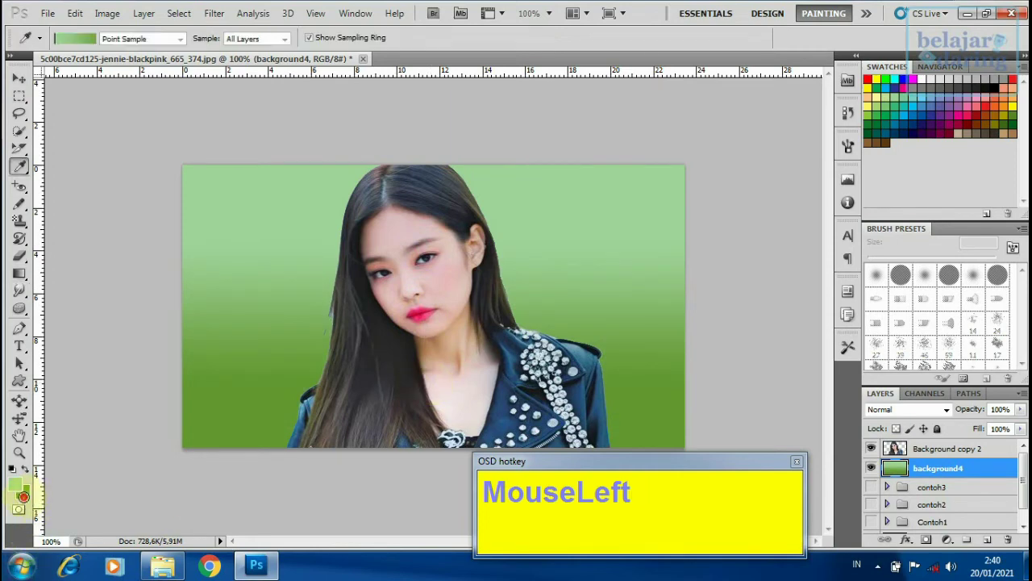
click(797, 263)
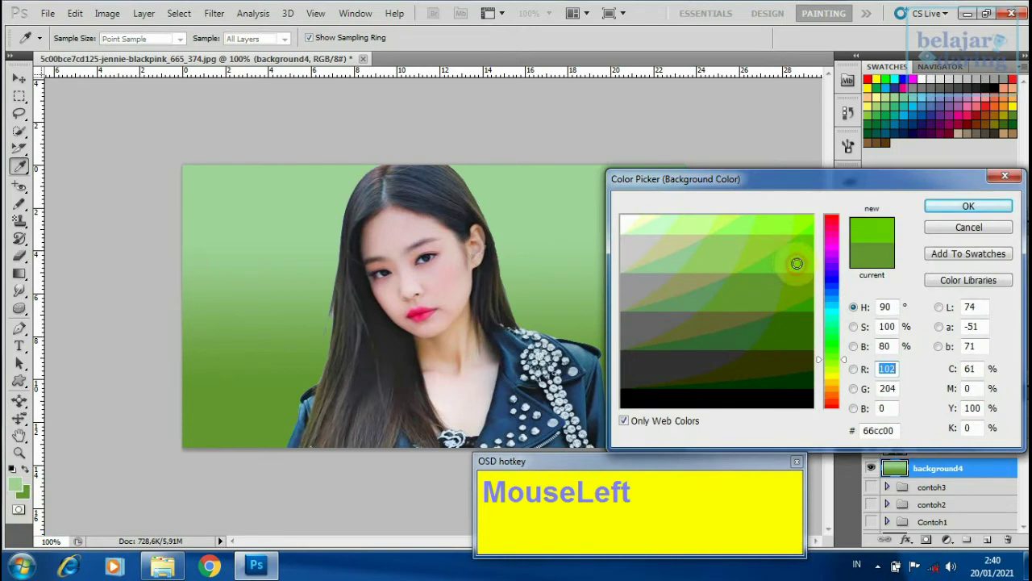
click(808, 307)
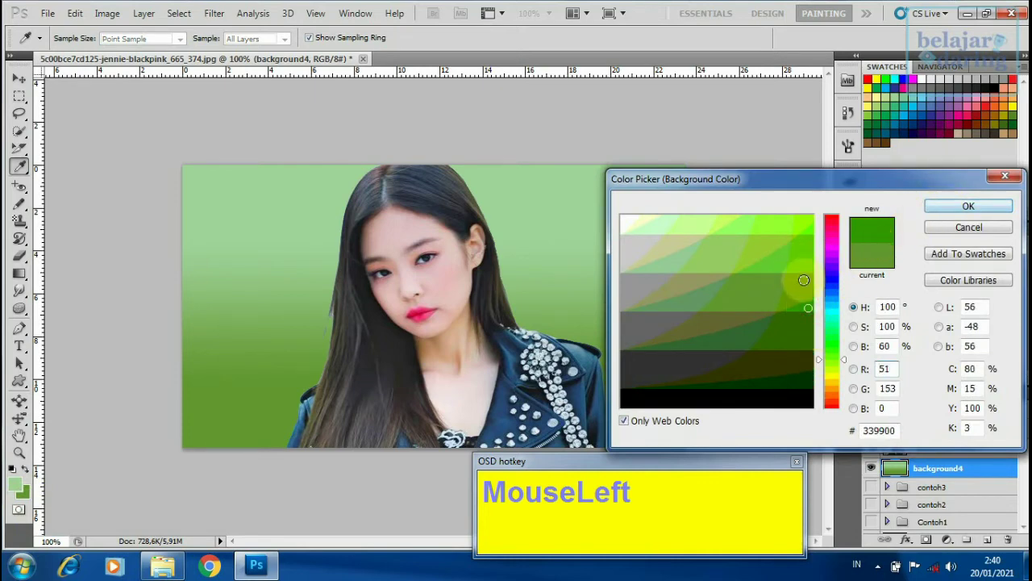
click(963, 208)
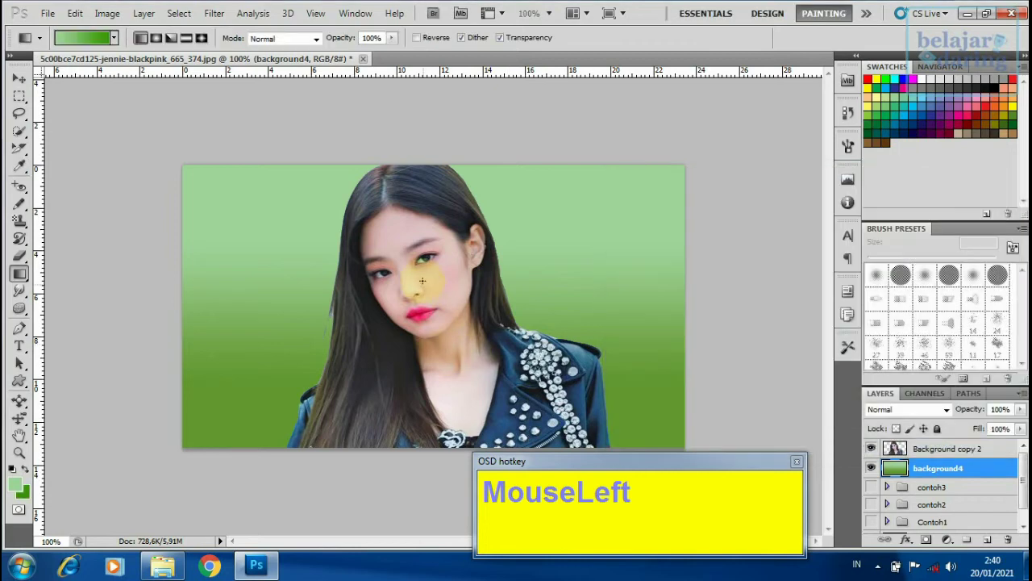
drag(420, 270, 430, 440)
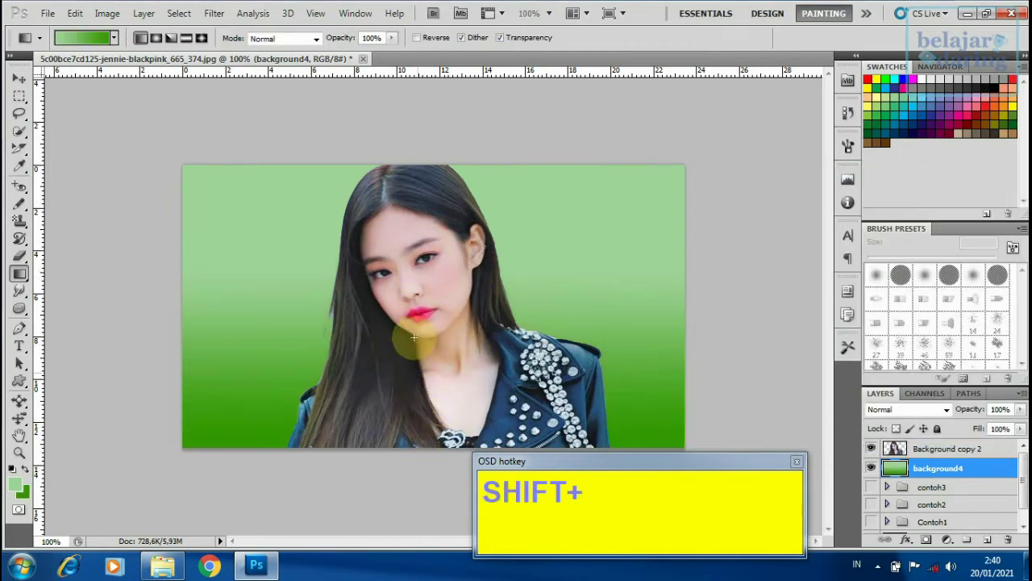
drag(411, 251, 435, 381)
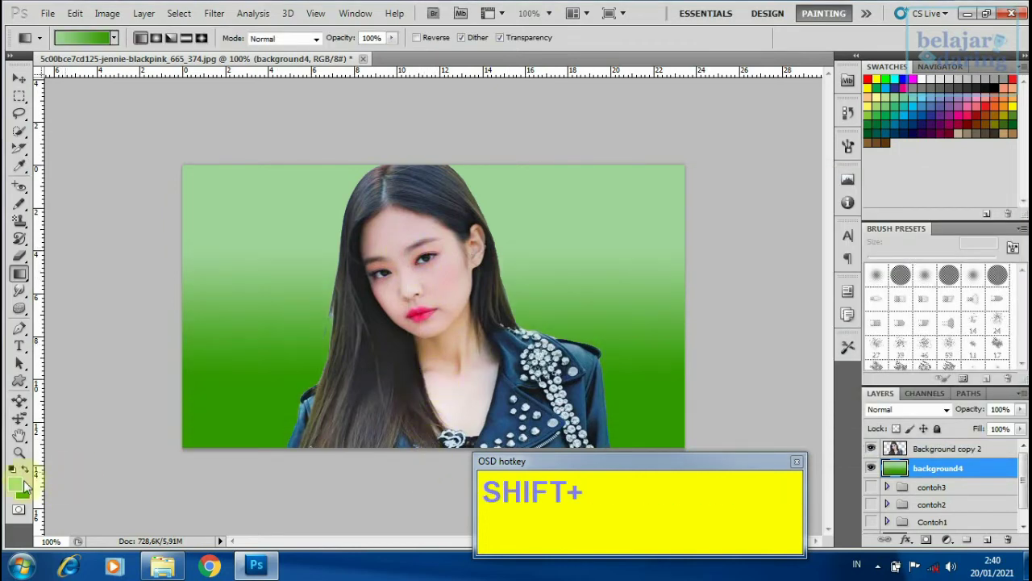
Set the foreground colour to a very pale pastel green
click(14, 484)
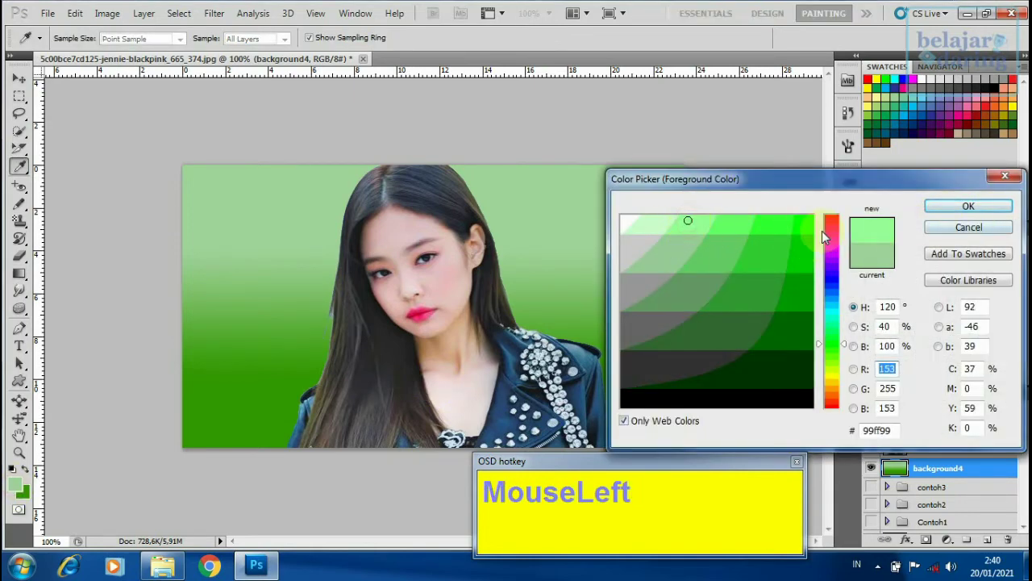
click(666, 218)
click(968, 206)
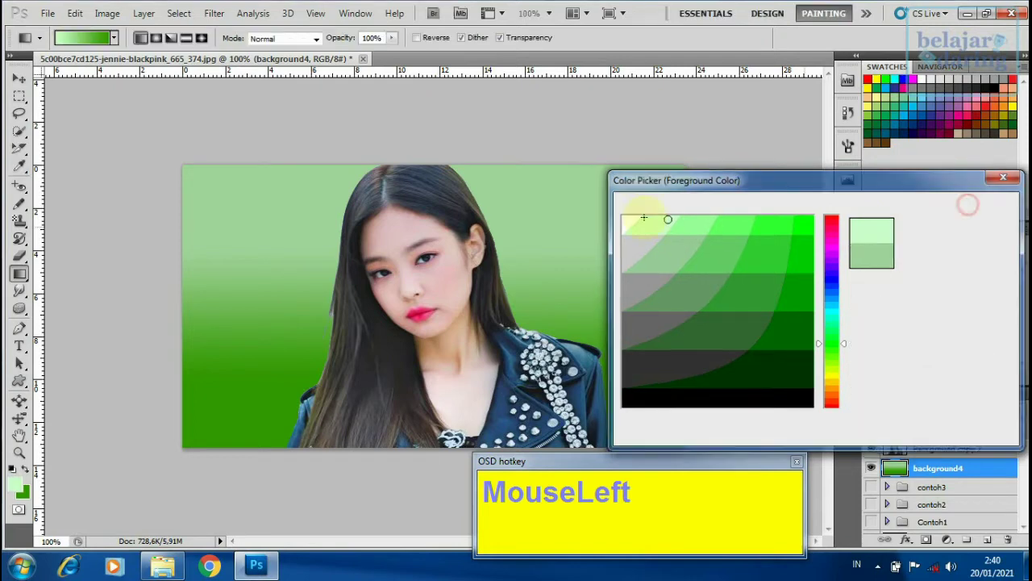
Try vertical and horizontal linear gradients on background4, ending with a straight vertical one from pale green at the top to dark green below
drag(432, 247, 430, 426)
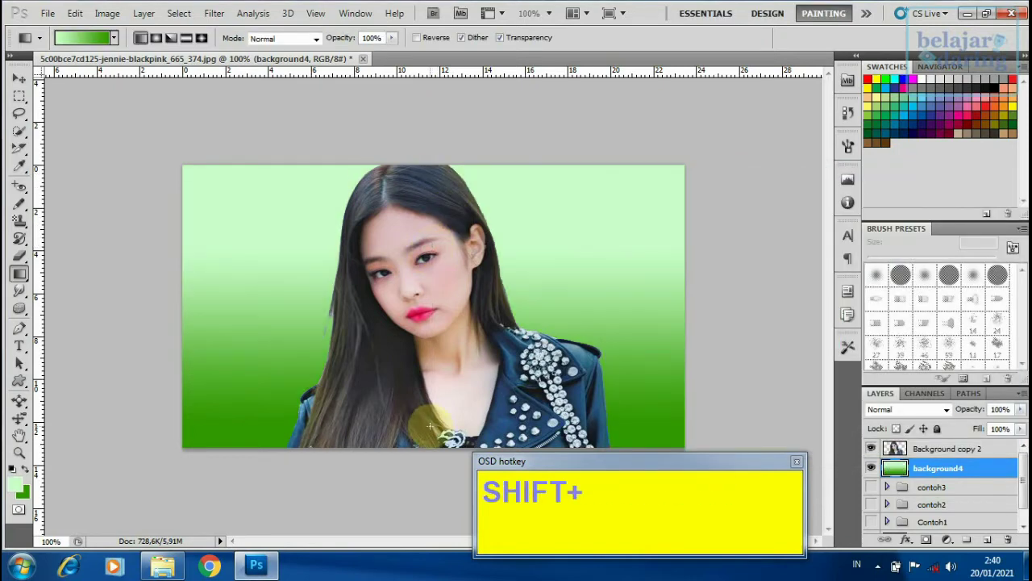
drag(424, 298, 423, 392)
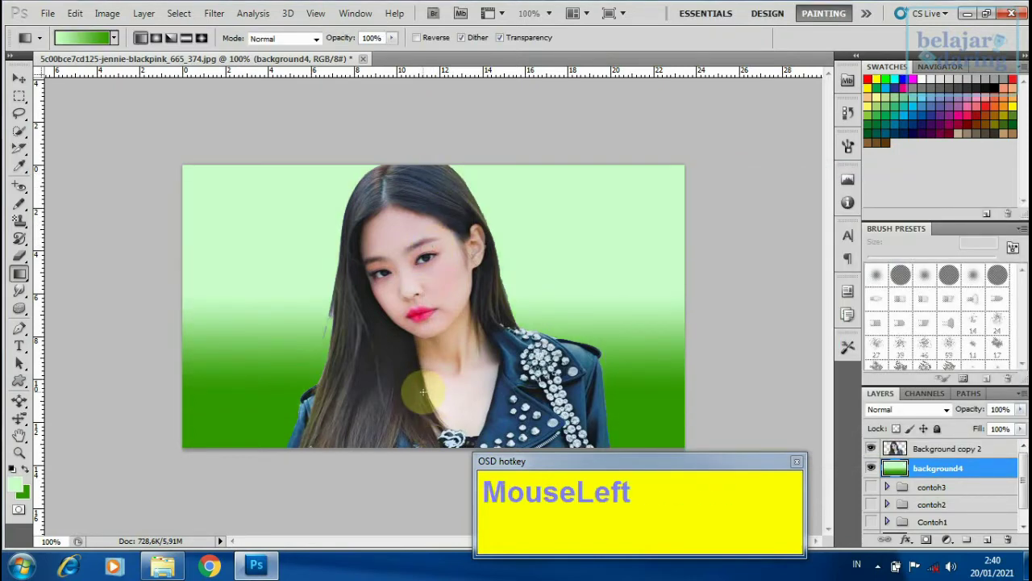
shift+drag(425, 264, 456, 365)
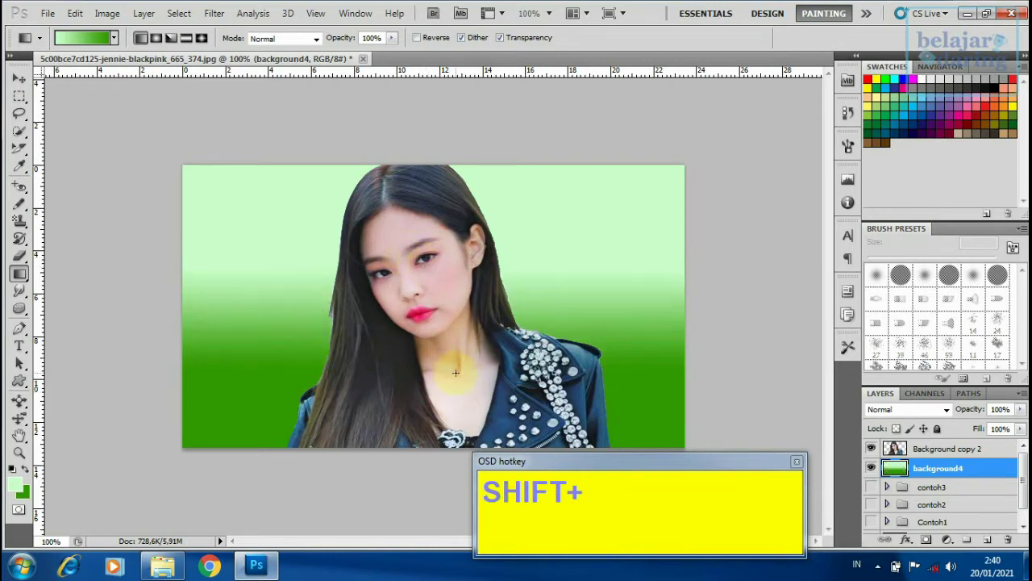
shift+drag(457, 289, 291, 284)
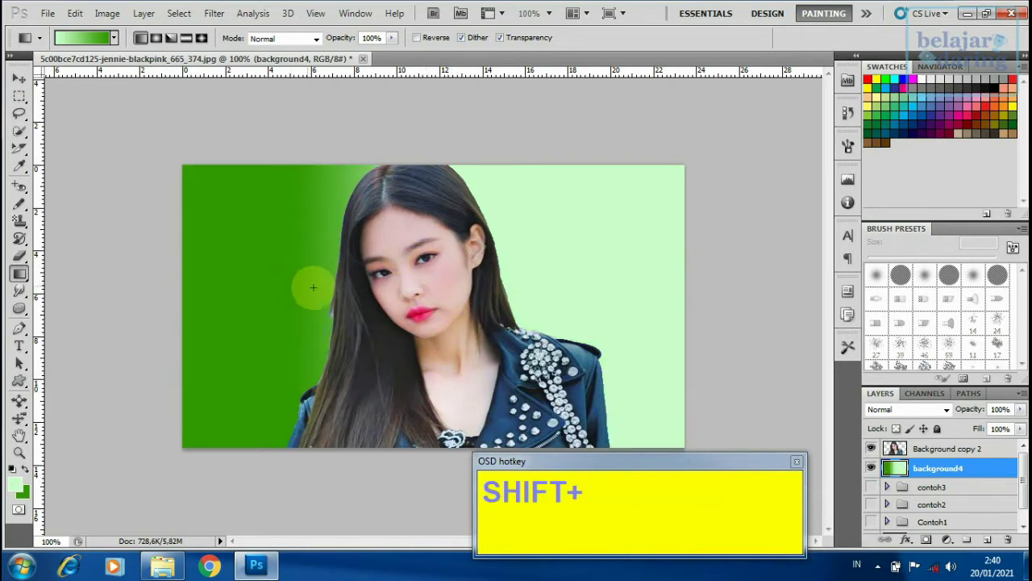
shift+drag(409, 291, 589, 283)
shift+drag(435, 252, 463, 384)
shift+drag(422, 296, 433, 395)
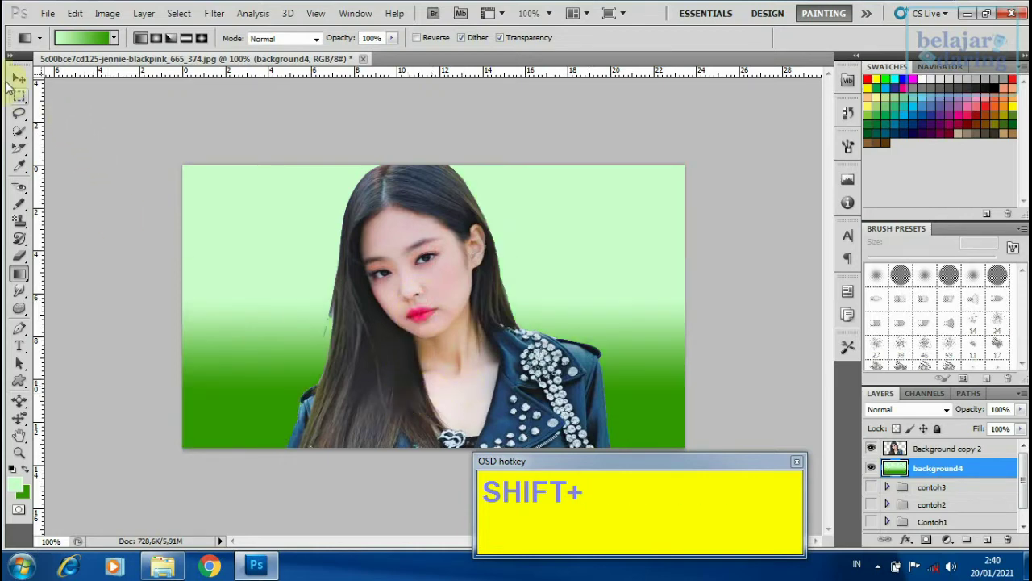
Create a new layer group above the Background copy 2 and background4 layers and name it contoh4
click(18, 79)
shift+click(950, 451)
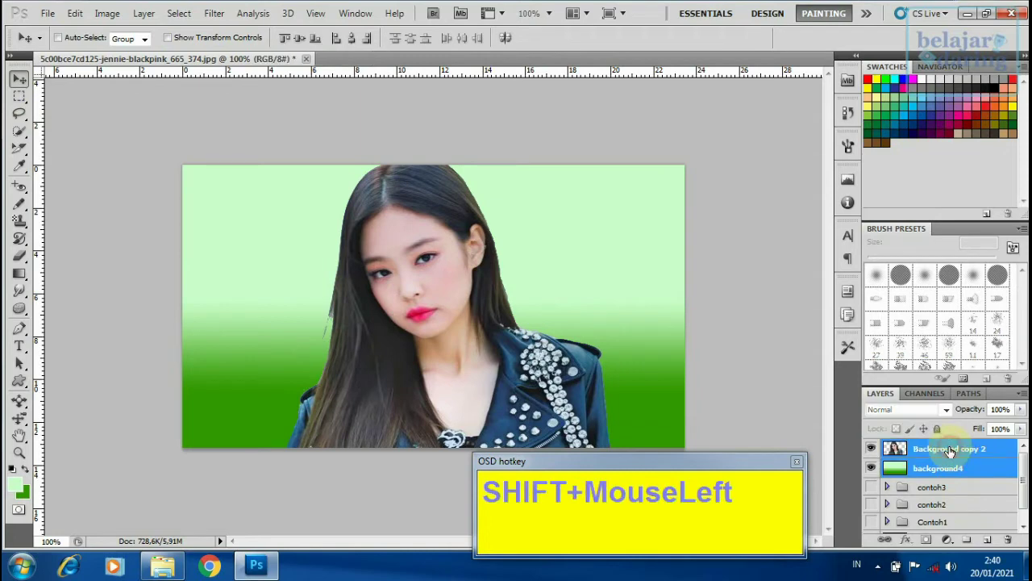
click(966, 538)
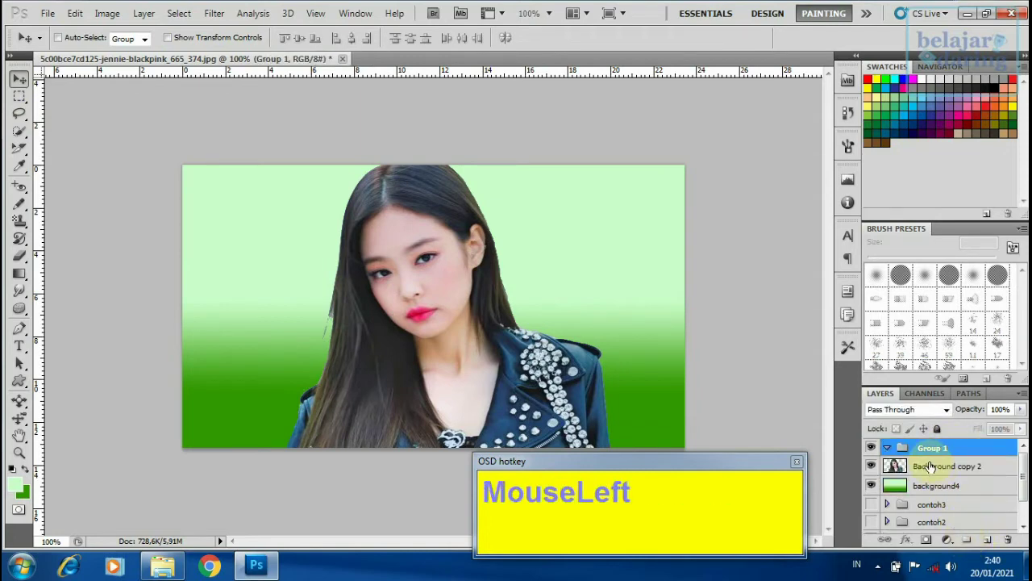
double_click(933, 447)
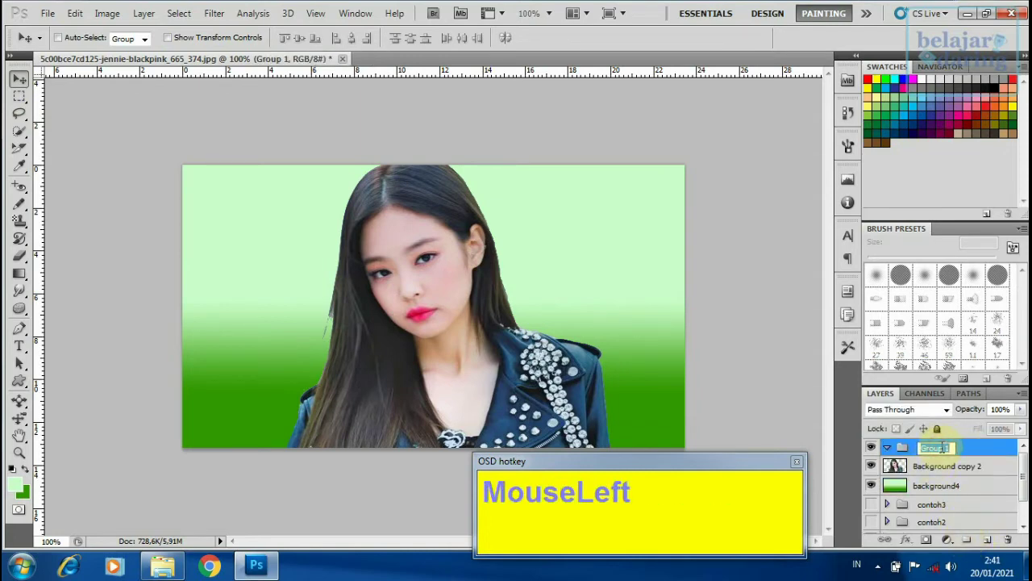
text(contoh4)
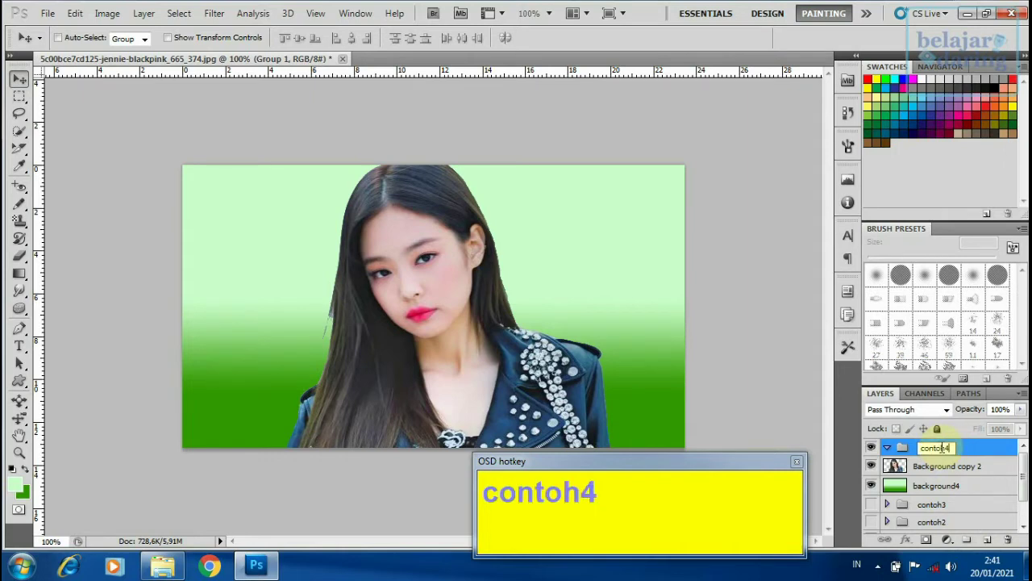
key(Return)
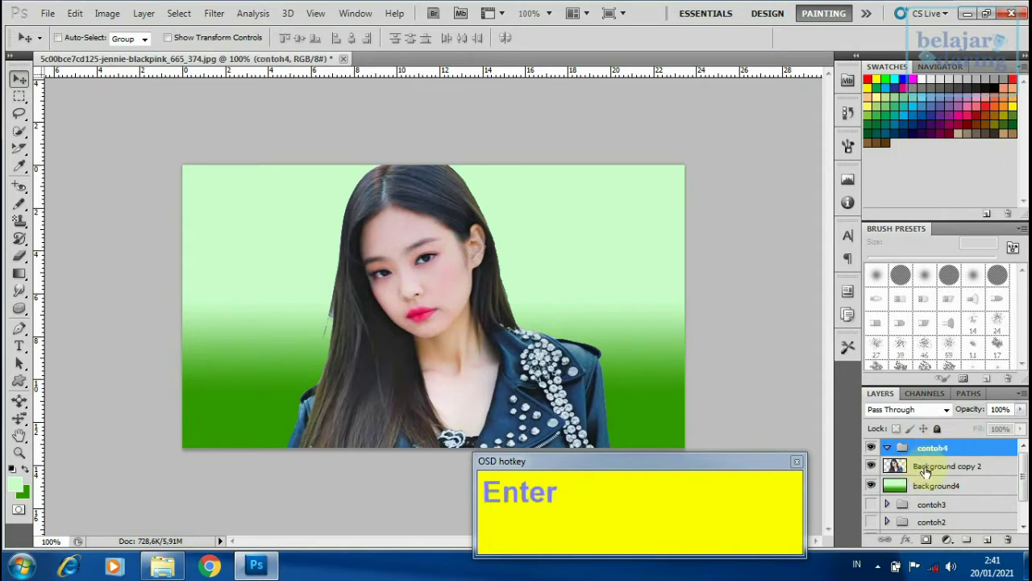
Move the Background copy 2 and background4 layers into the contoh4 group, then collapse and hide the group
click(928, 470)
shift+click(933, 488)
drag(933, 461, 931, 448)
click(887, 448)
click(872, 448)
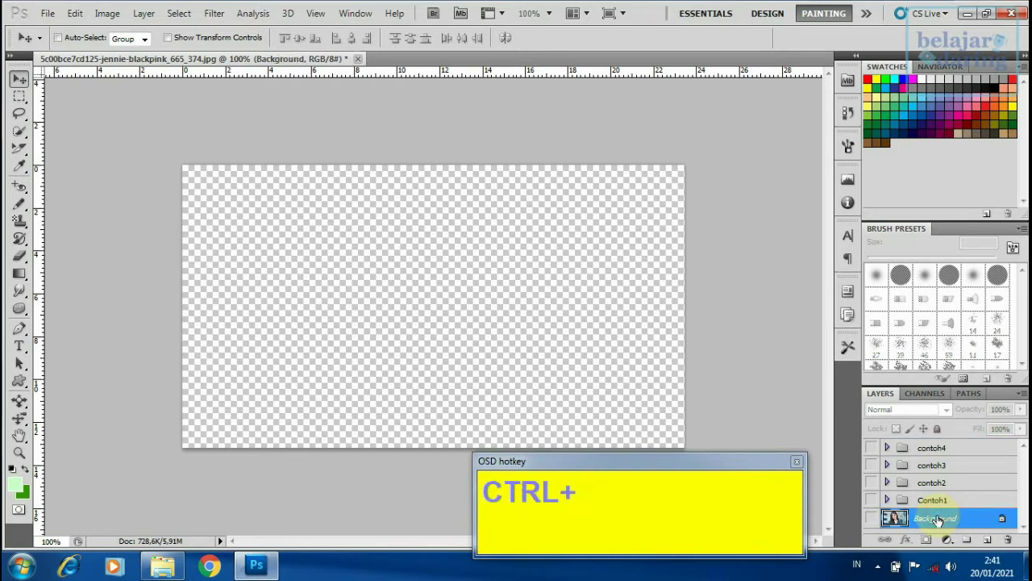
Duplicate the original Background layer and delete the surplus duplicate Background copy 4
key(ctrl+j)
click(935, 520)
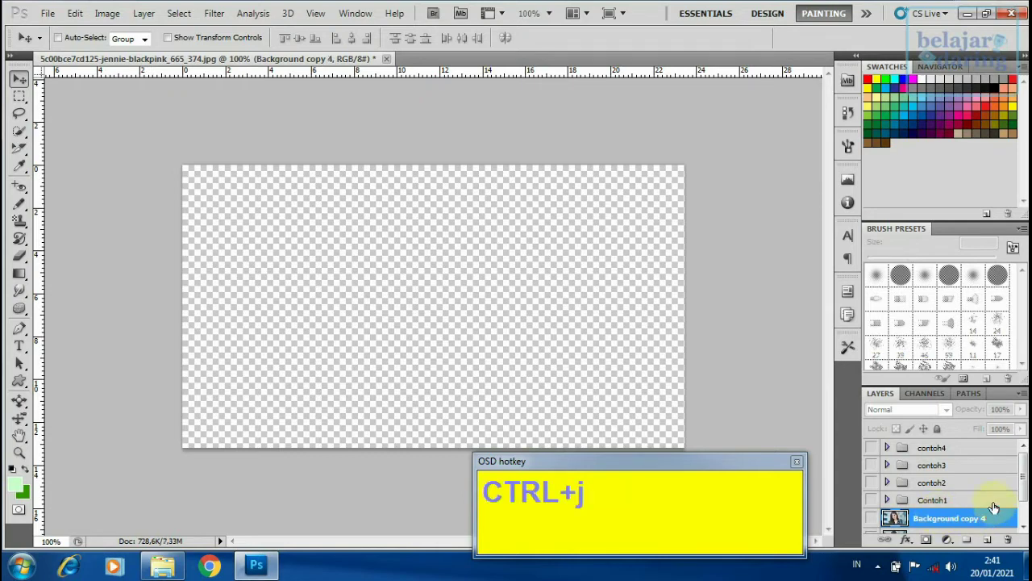
scroll(940, 516, down, 2)
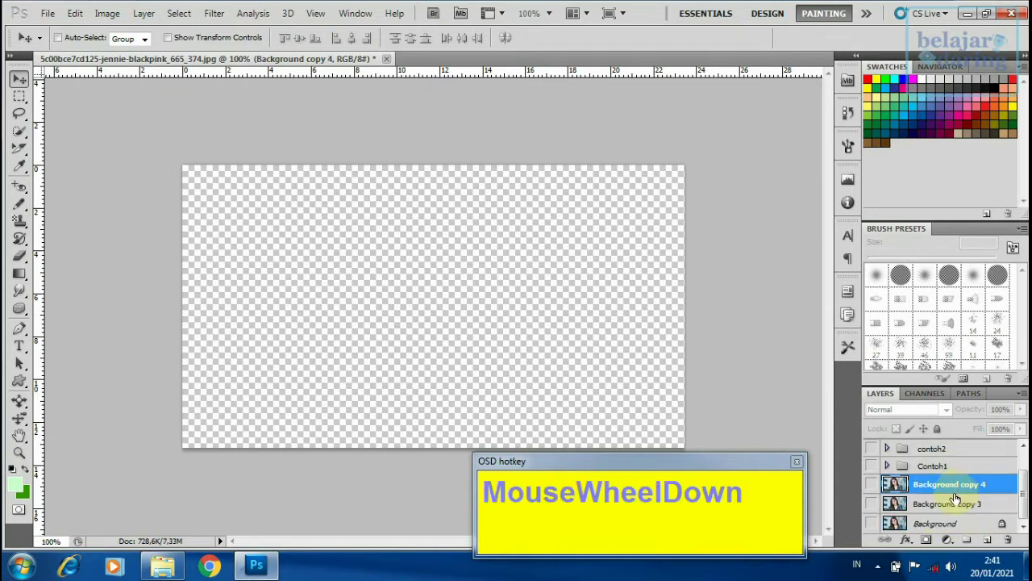
click(1009, 541)
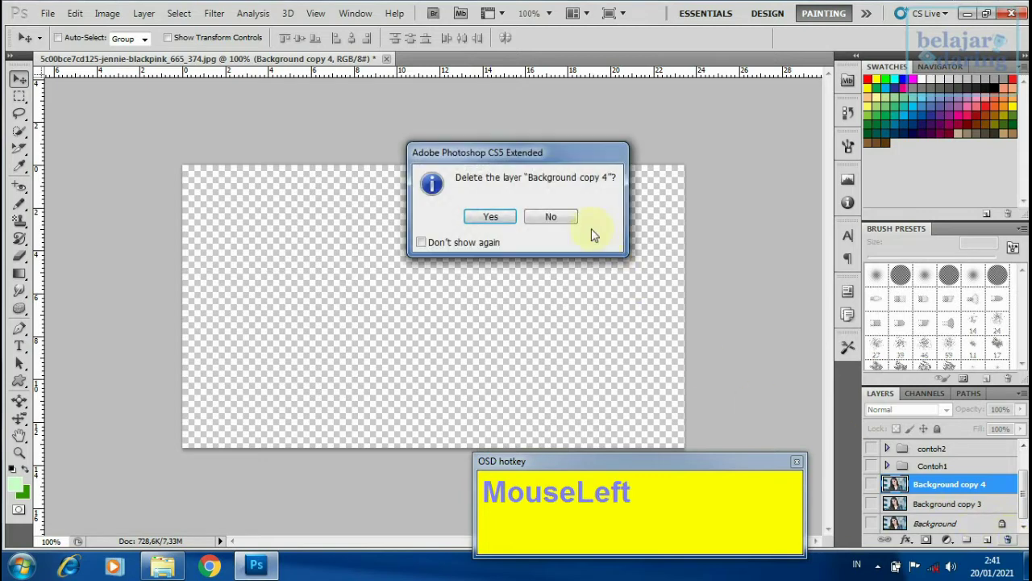
click(493, 216)
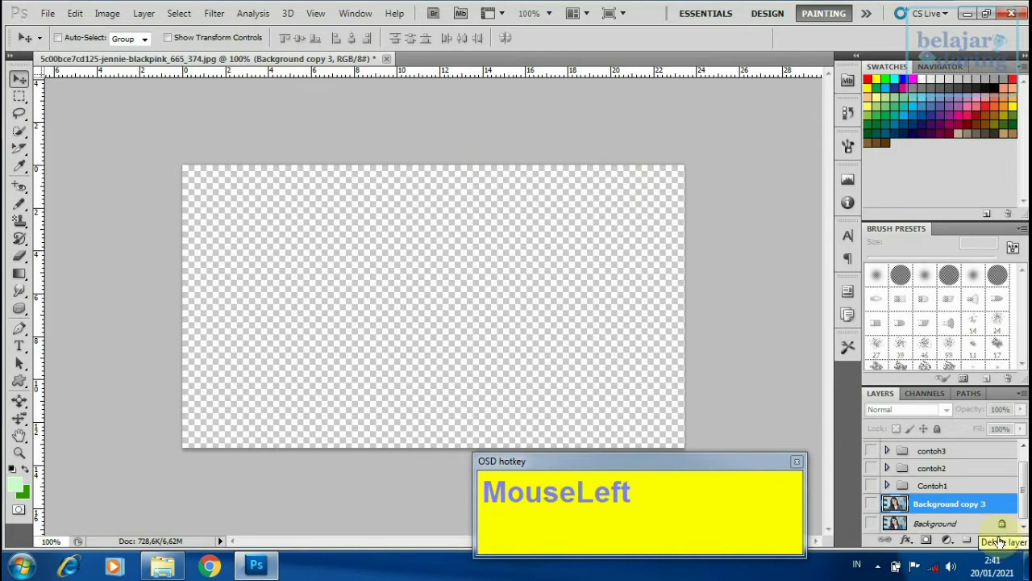
Move the Background copy 3 layer to the top of the layer stack, above contoh4, and make it visible
click(959, 503)
scroll(952, 513, up, 1)
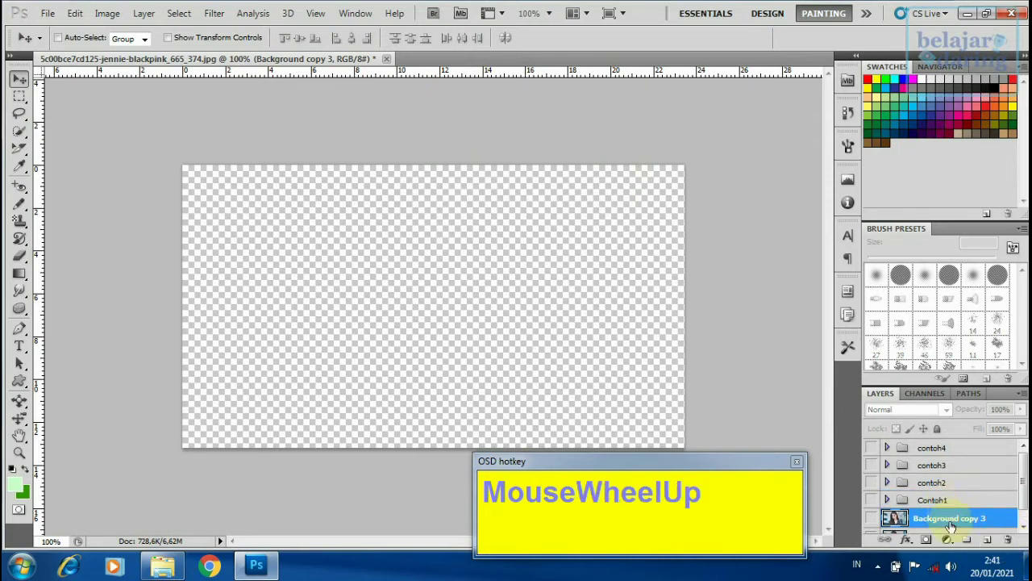
drag(950, 520, 944, 444)
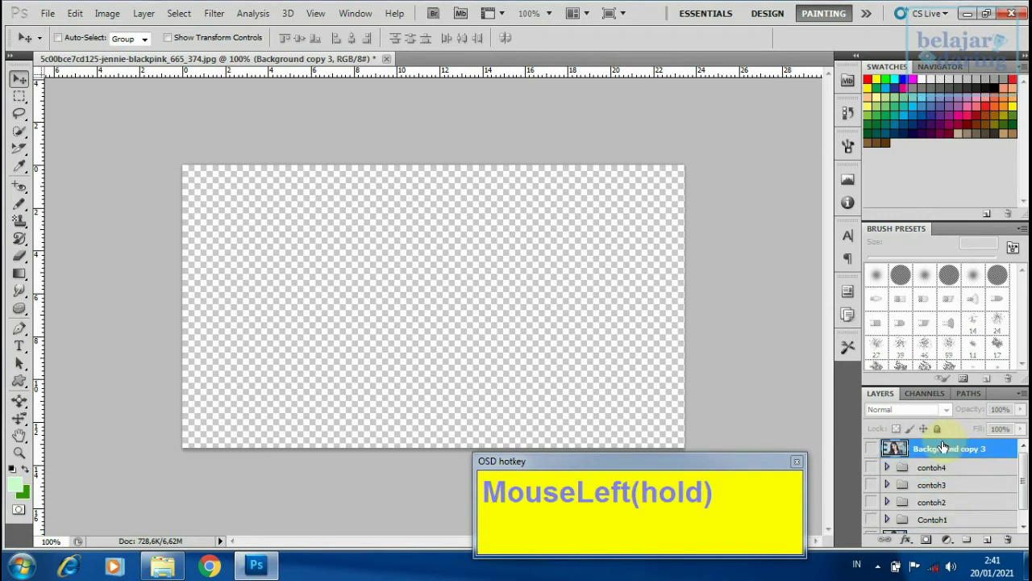
click(871, 448)
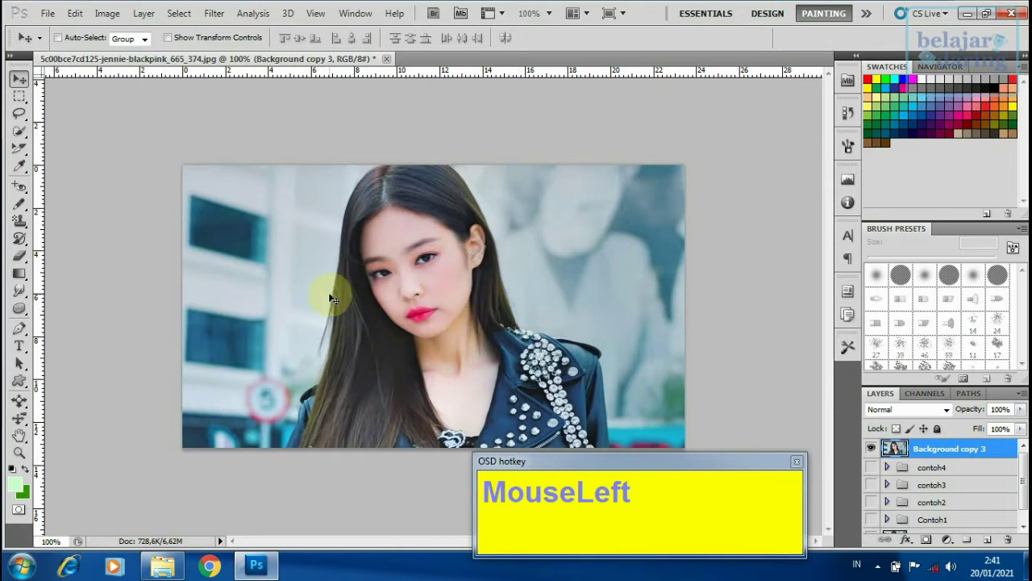
click(20, 118)
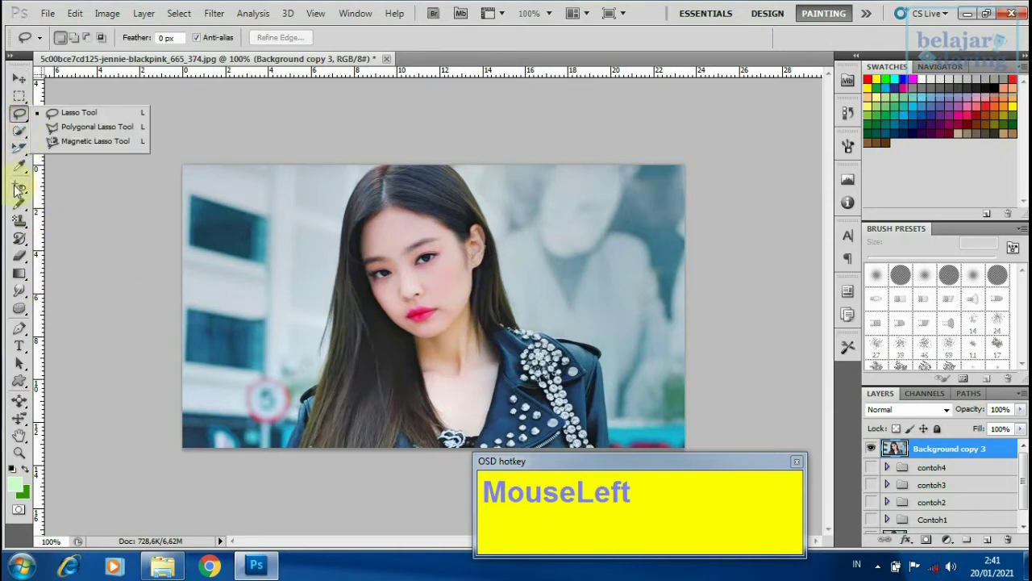
click(20, 256)
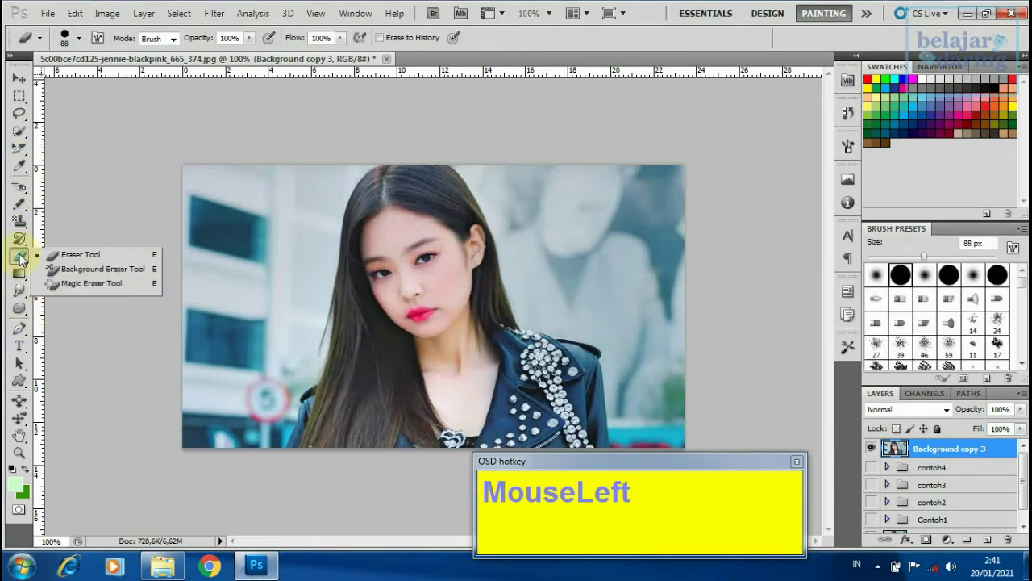
click(72, 258)
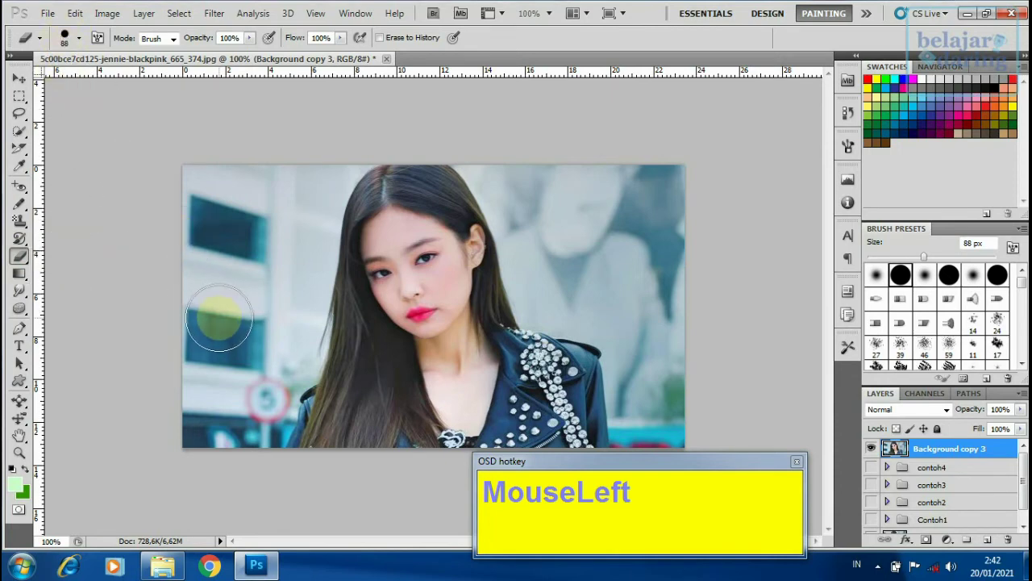
mouse_move(207, 470)
mouse_down()
mouse_move(191, 449)
mouse_move(265, 333)
mouse_move(296, 196)
mouse_move(225, 167)
mouse_move(200, 167)
mouse_move(222, 306)
mouse_move(179, 427)
mouse_move(179, 462)
mouse_move(208, 359)
mouse_move(193, 292)
mouse_move(197, 443)
mouse_up()
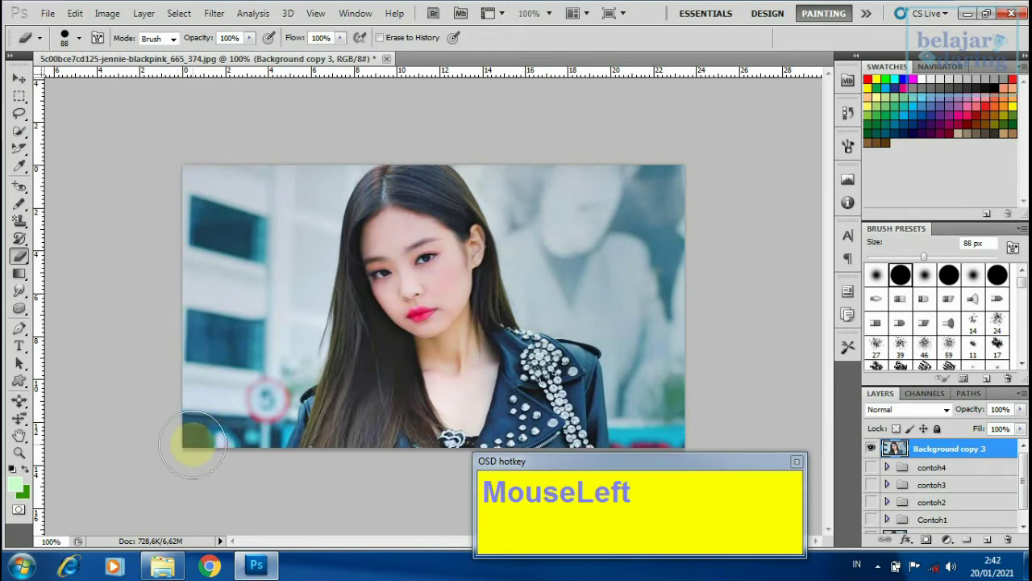
Create a new layer named background5 above Background copy 3
click(1022, 393)
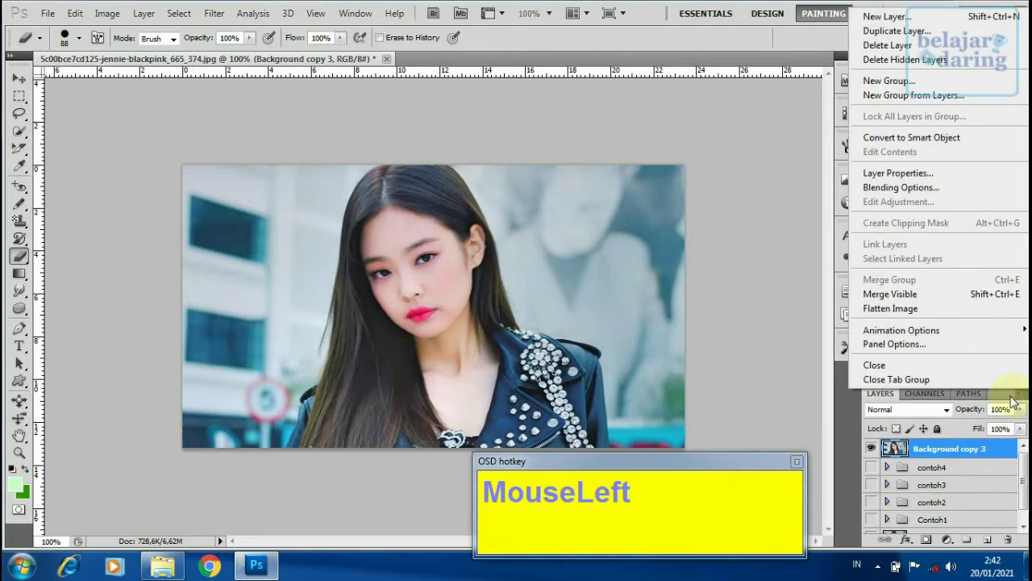
click(879, 17)
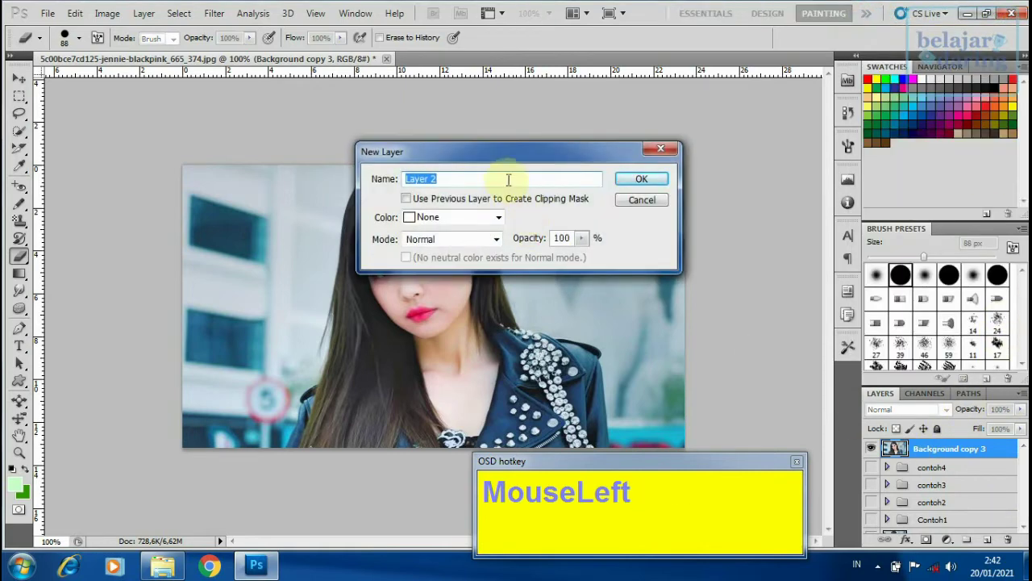
text(background)
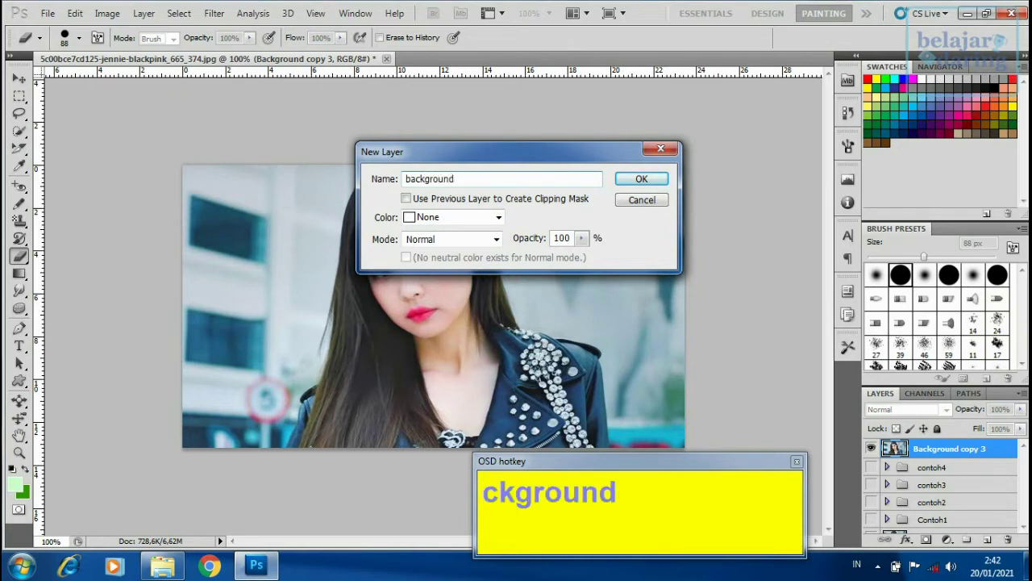
text(5)
key(Return)
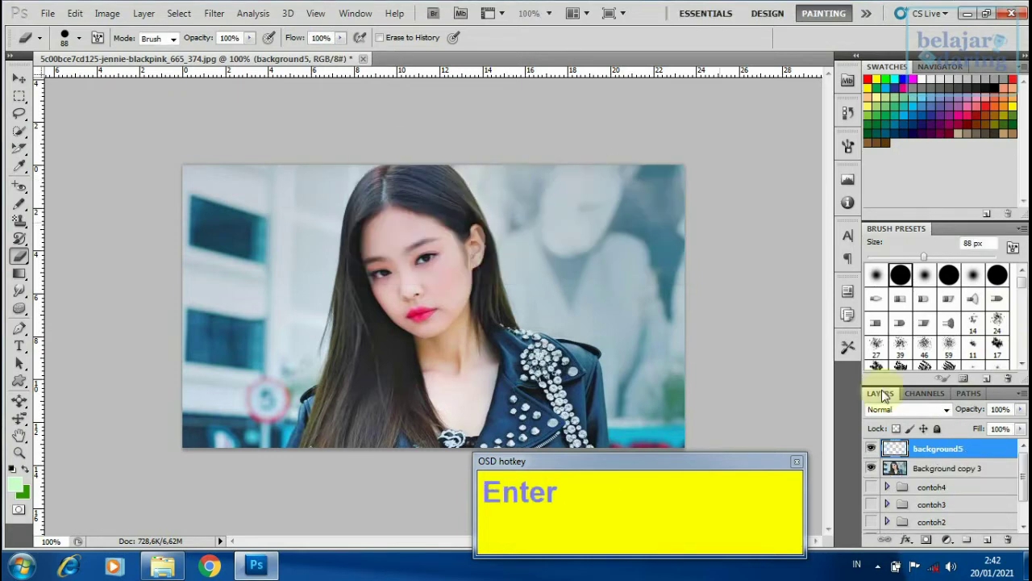
Fill the background5 layer with solid orange using the Paint Bucket, and move Background copy 3 above it
drag(940, 466, 942, 463)
click(934, 448)
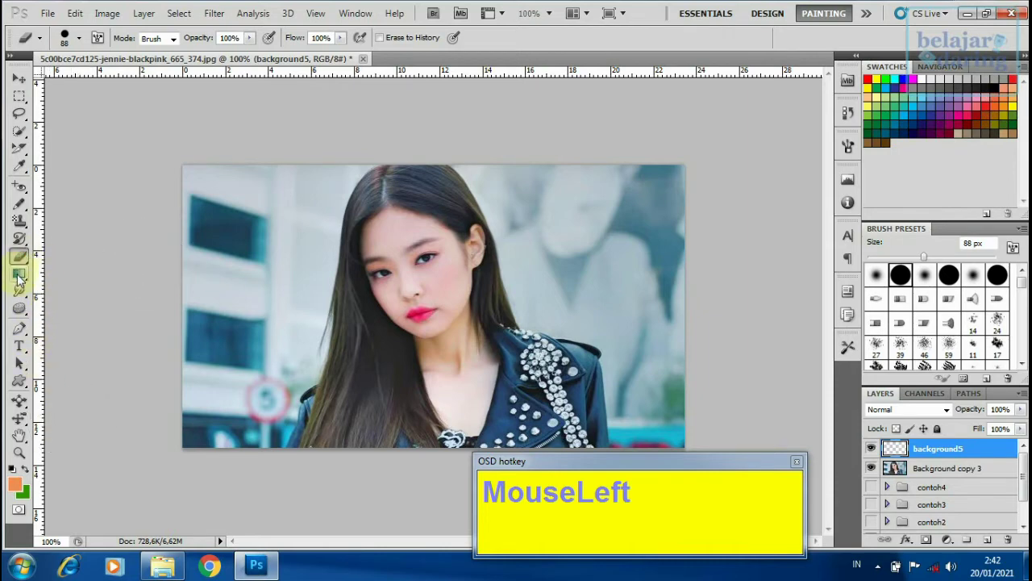
drag(19, 277, 68, 286)
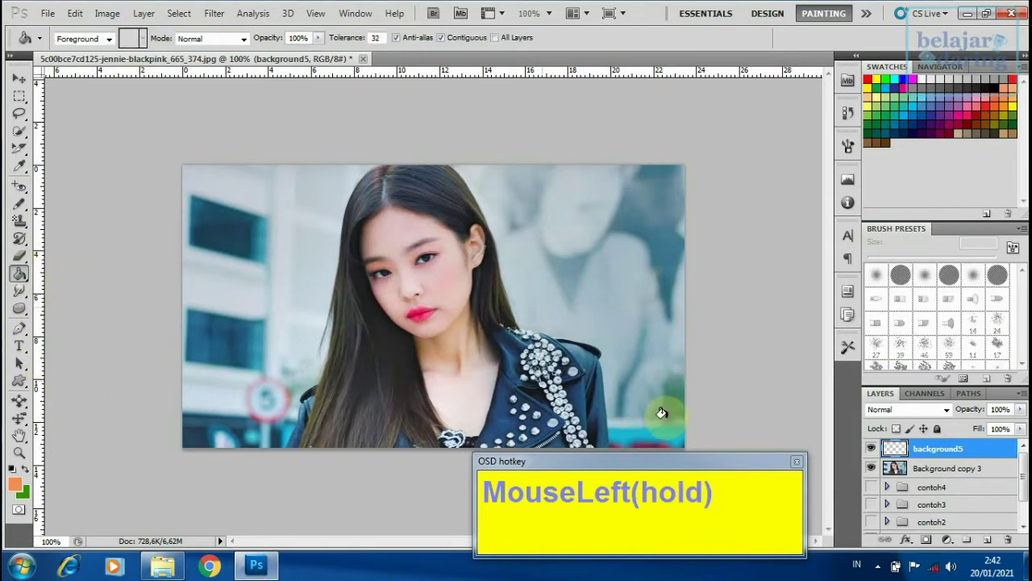
click(272, 253)
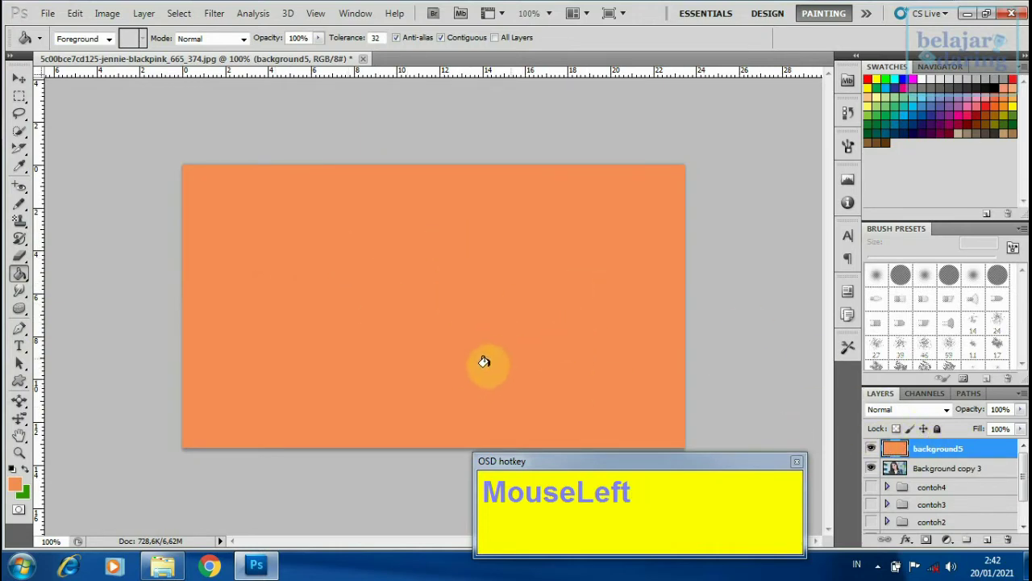
click(936, 474)
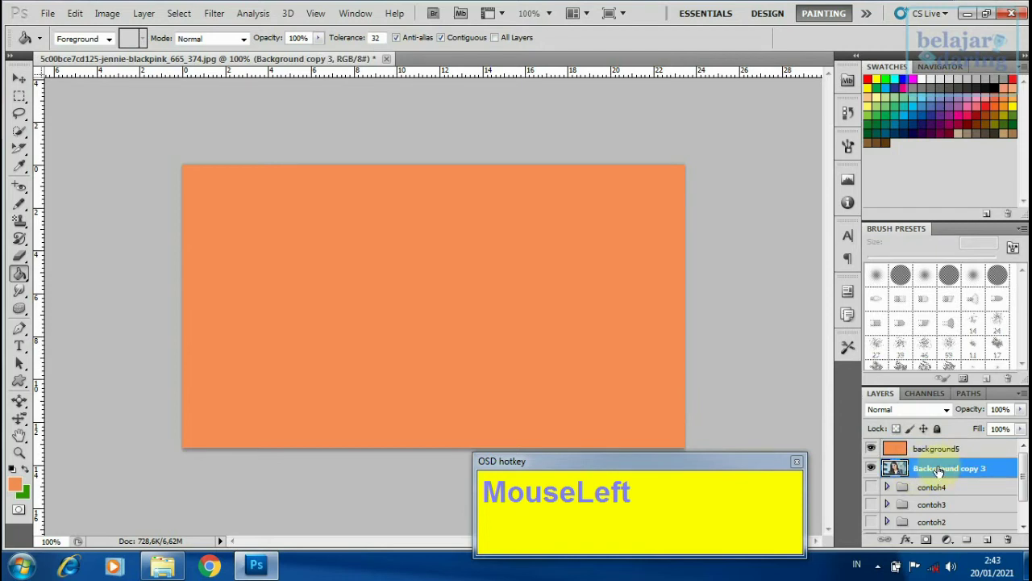
drag(938, 472, 943, 450)
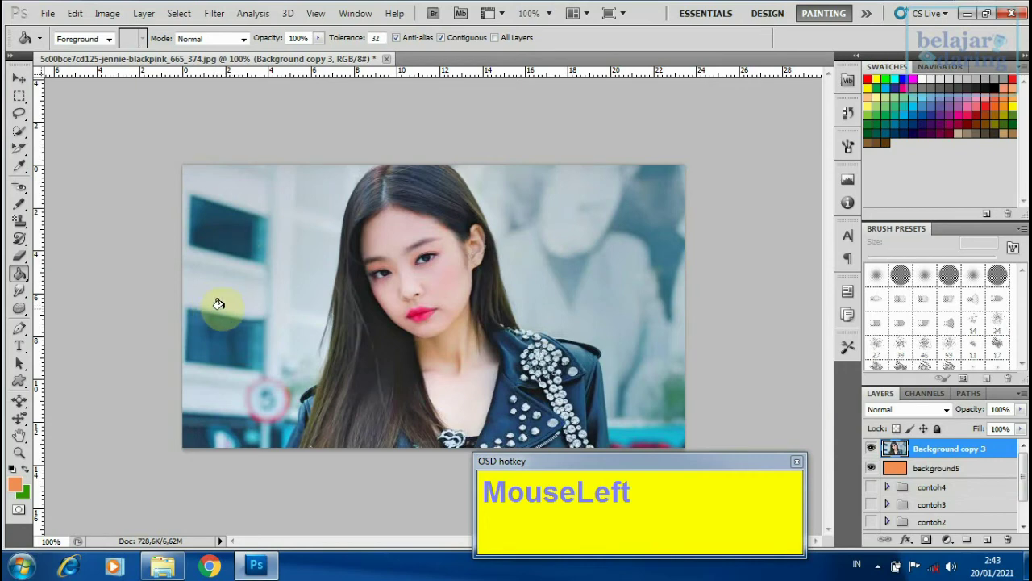
Erase the photo background on Background copy 3 in broad strokes from the left edge to near the woman's hair
click(22, 255)
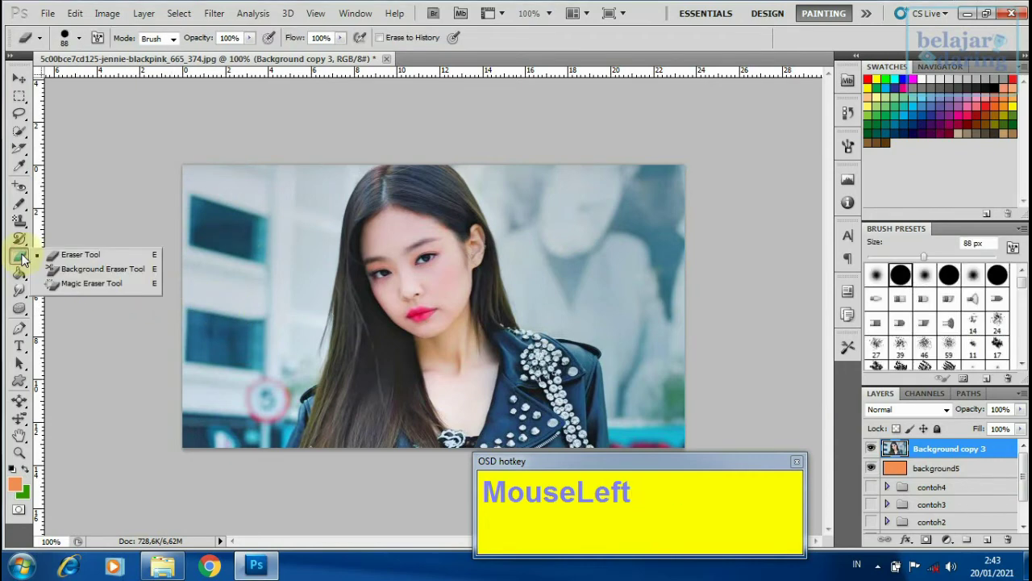
click(70, 260)
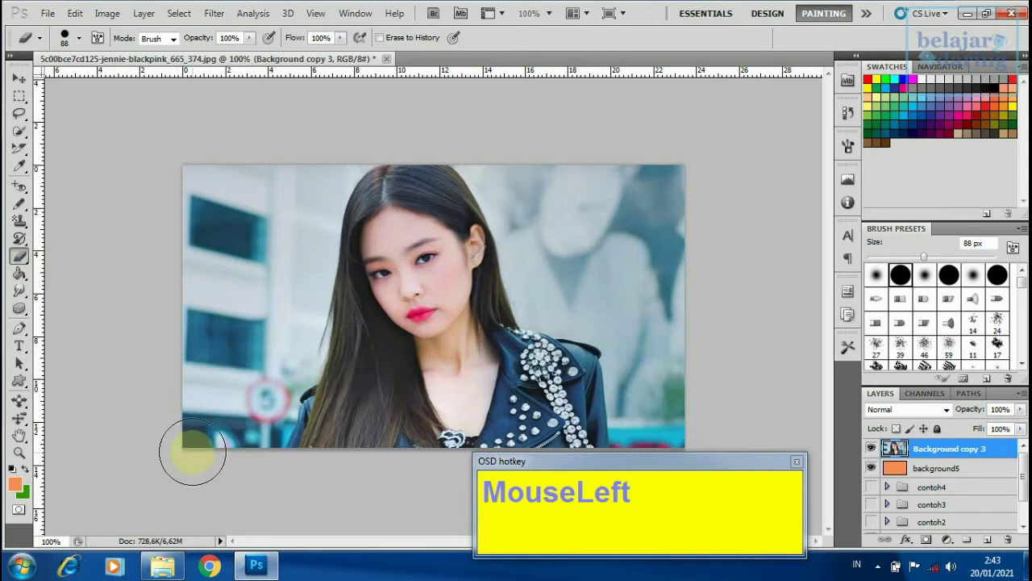
drag(190, 449, 194, 168)
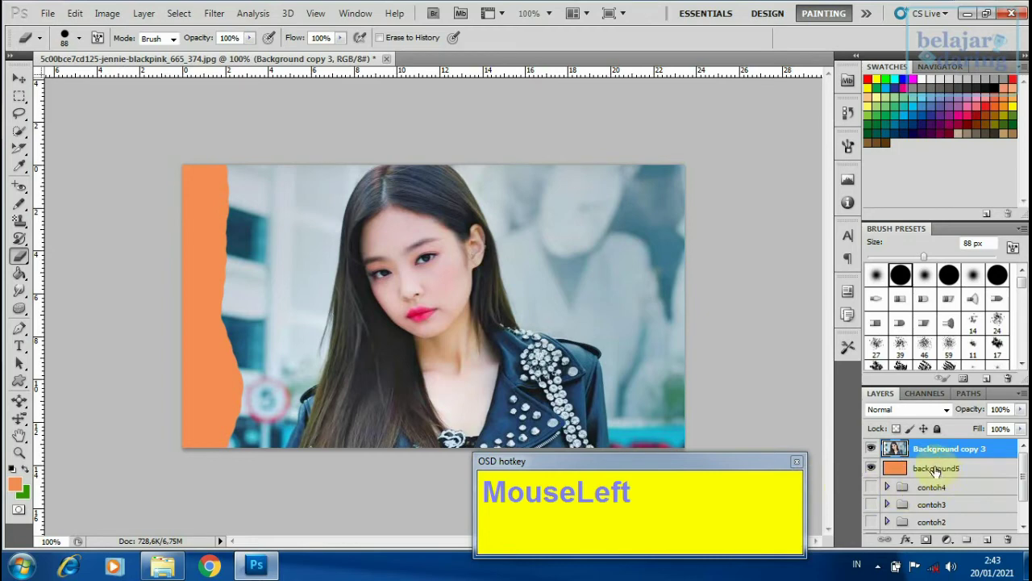
mouse_move(218, 461)
mouse_down()
mouse_move(220, 204)
mouse_move(233, 167)
mouse_move(313, 162)
mouse_move(279, 208)
mouse_move(247, 340)
mouse_move(242, 428)
mouse_move(292, 285)
mouse_move(286, 240)
mouse_move(316, 149)
mouse_up()
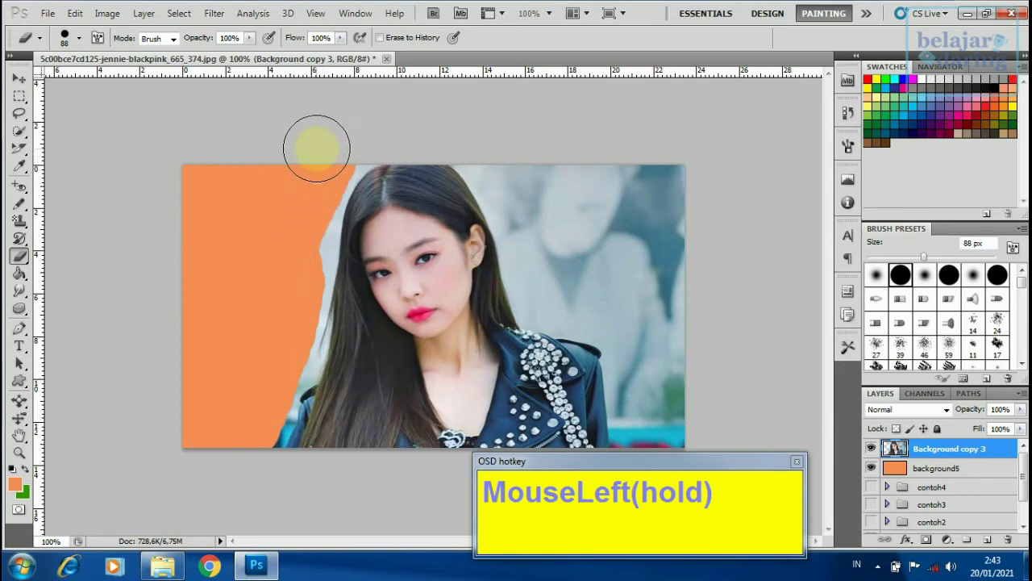
Erase the leftover background along the outer edge of the jacket sleeve beside the woman's long hair, working at 300% zoom
mouse_move(247, 436)
mouse_down()
mouse_move(279, 345)
mouse_move(234, 421)
mouse_move(230, 457)
mouse_move(230, 422)
mouse_up()
key(ctrl+space)
click(228, 428)
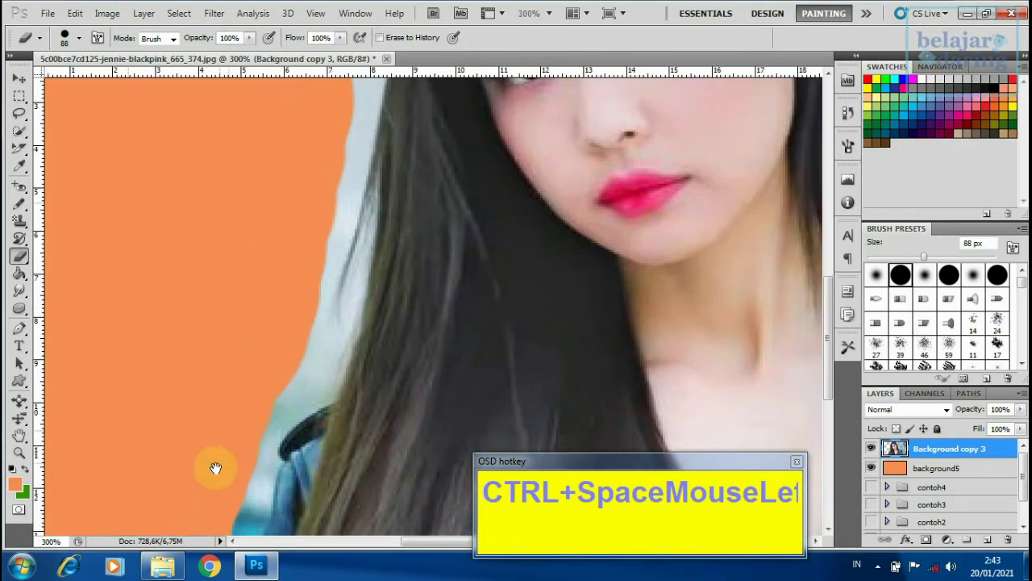
drag(215, 467, 237, 256)
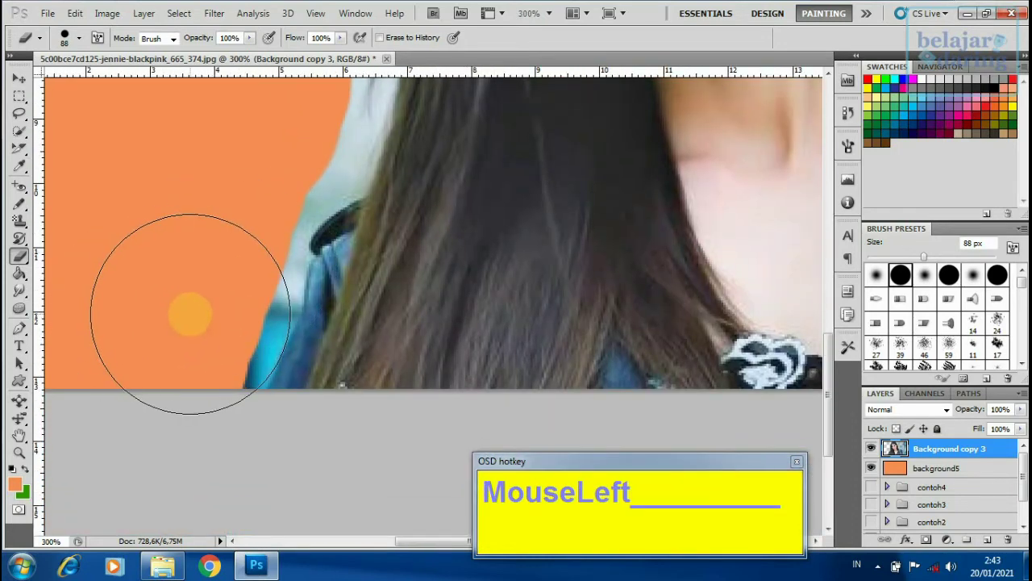
drag(190, 313, 189, 312)
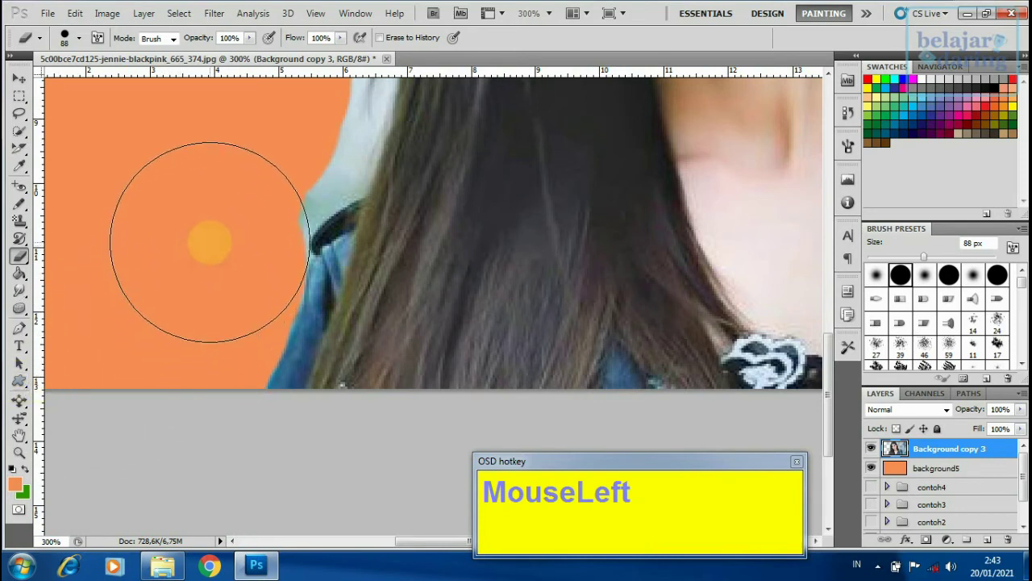
mouse_move(210, 241)
mouse_down()
mouse_move(196, 232)
mouse_move(224, 165)
mouse_up()
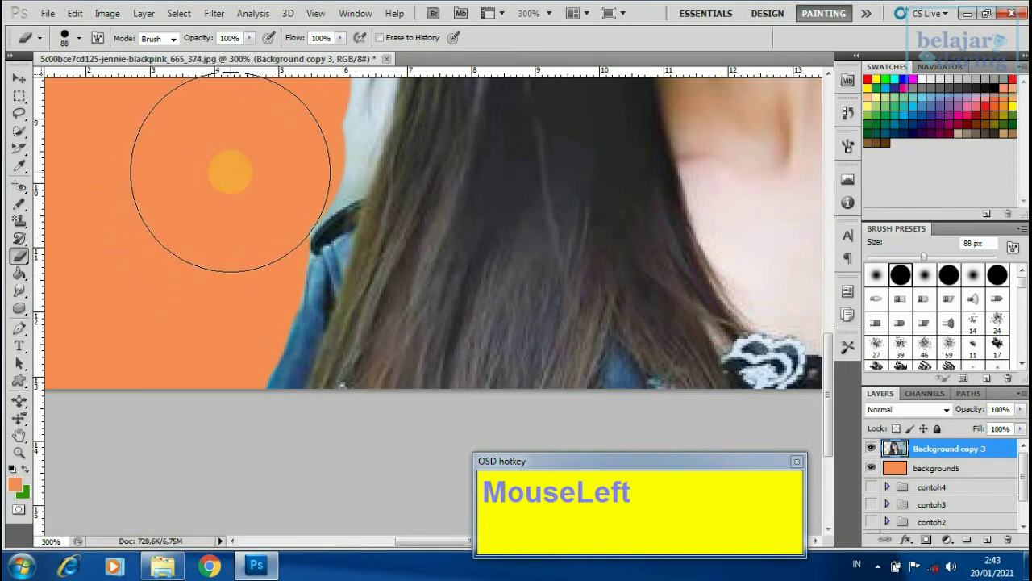
Set the eraser size to 22 px and erase the background between the jacket shoulder and the left edge of the hair
click(66, 39)
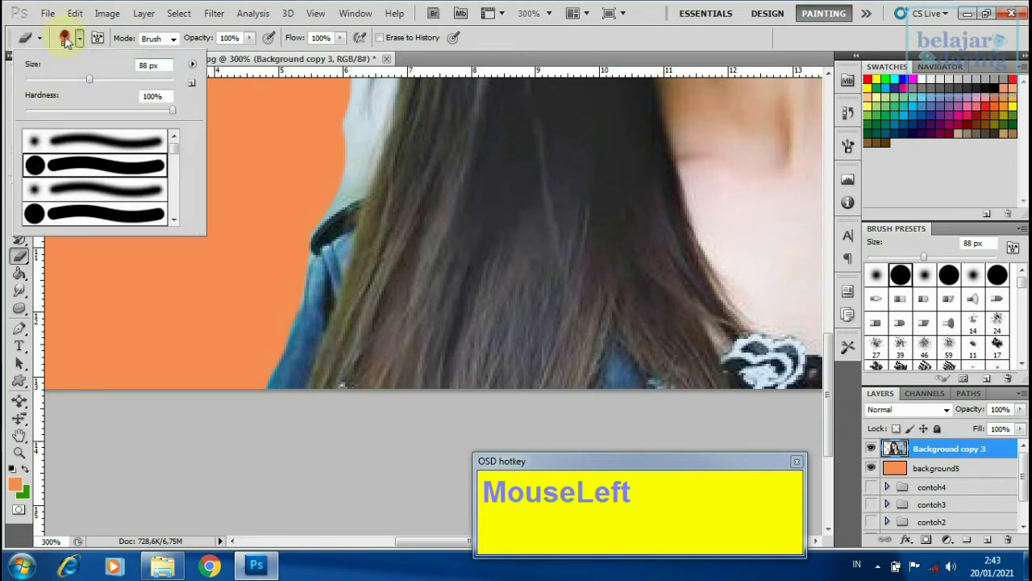
drag(56, 80, 40, 85)
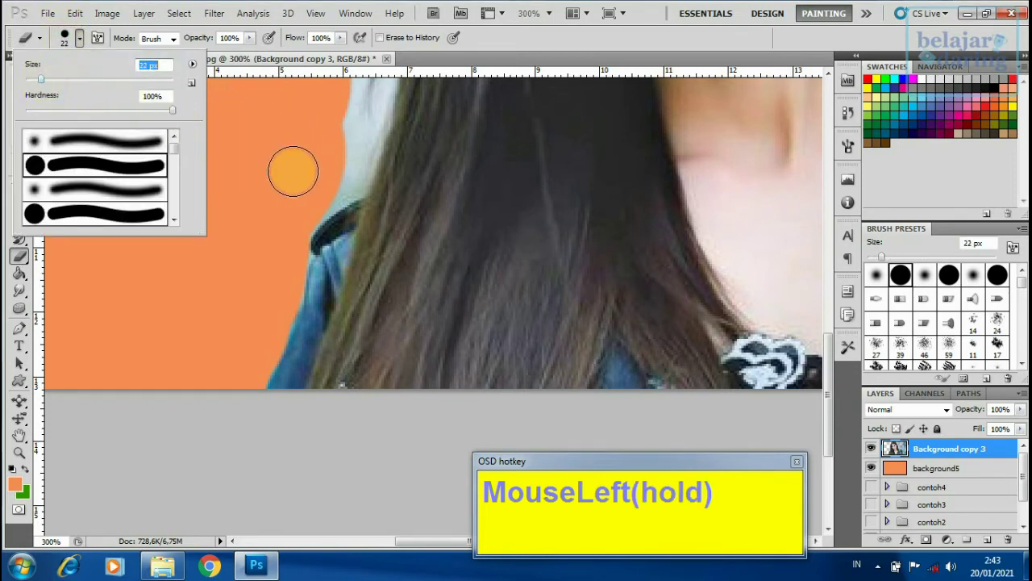
click(286, 188)
click(285, 212)
mouse_move(284, 211)
mouse_down()
mouse_move(330, 174)
mouse_move(291, 215)
mouse_move(279, 274)
mouse_up()
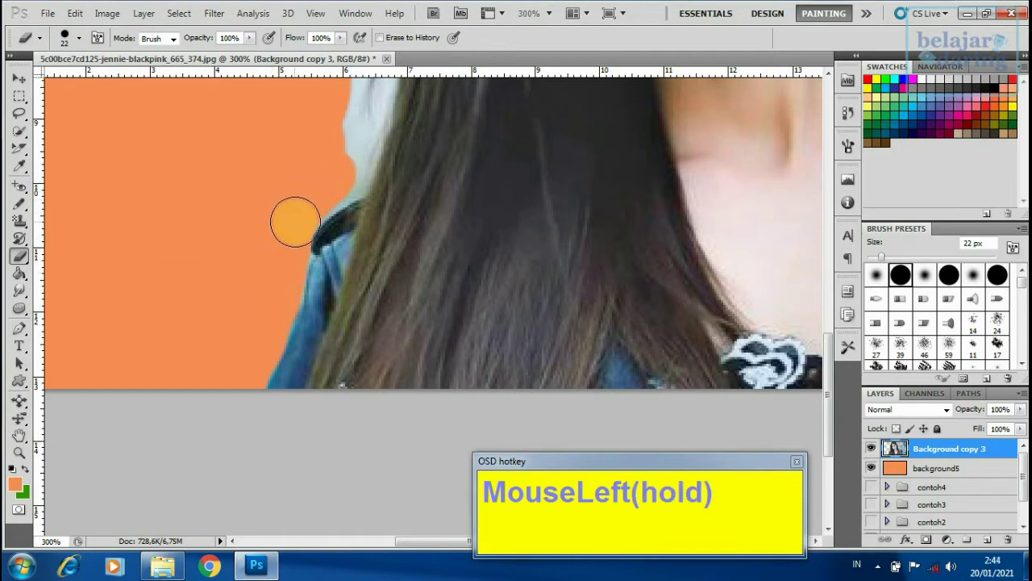
mouse_move(303, 202)
mouse_down()
mouse_move(342, 170)
mouse_move(356, 123)
mouse_move(334, 163)
mouse_up()
drag(269, 171, 205, 340)
drag(294, 300, 301, 272)
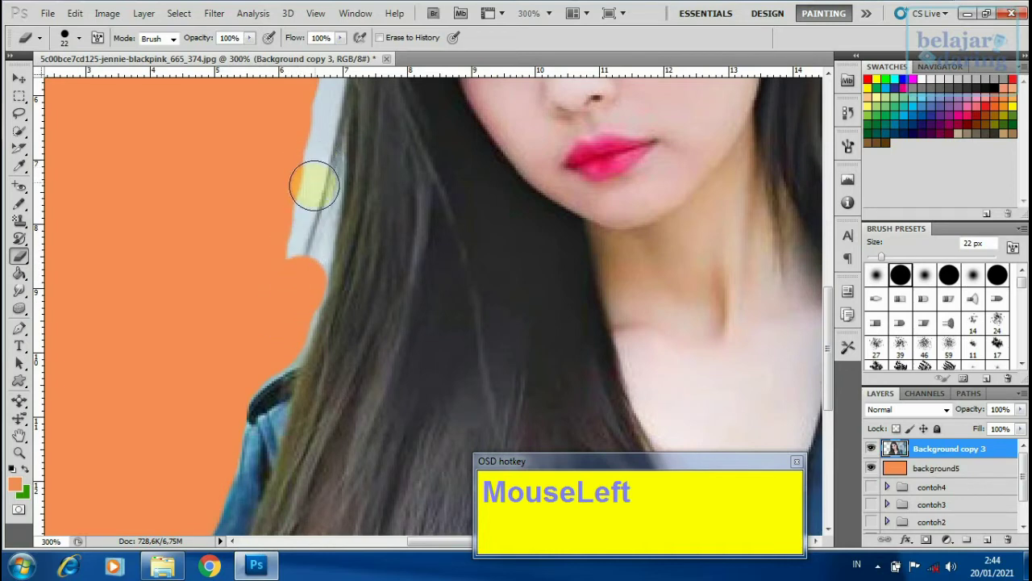
Set the eraser size to 5 px and erase the background around the loose hair strands above the shoulder
click(66, 41)
drag(37, 78, 29, 79)
drag(324, 271, 327, 198)
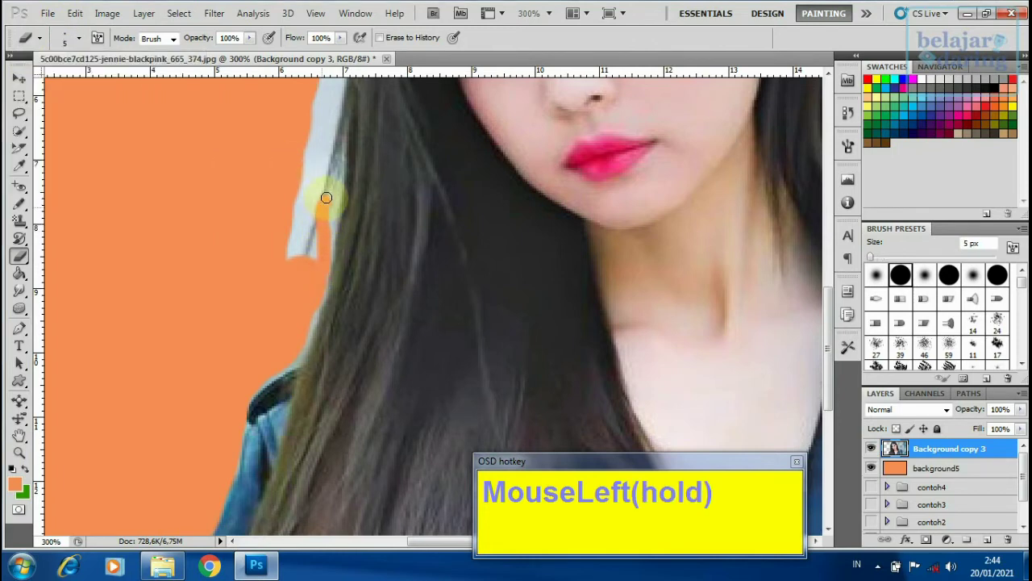
key(ctrl+z)
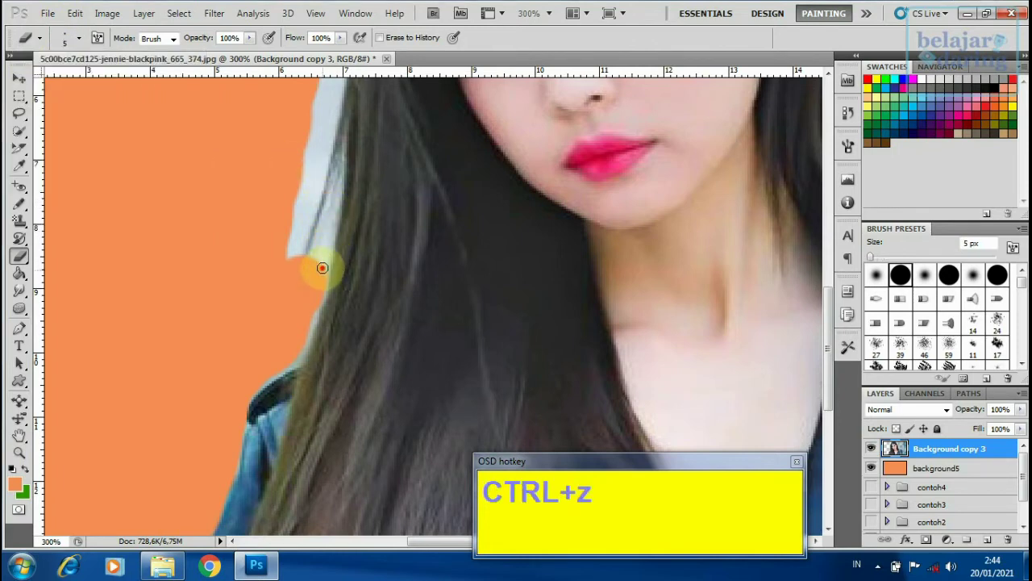
mouse_move(321, 268)
mouse_down()
mouse_move(334, 188)
mouse_move(331, 258)
mouse_move(302, 348)
mouse_move(256, 377)
mouse_move(322, 252)
mouse_move(323, 230)
mouse_move(318, 258)
mouse_up()
mouse_move(340, 195)
mouse_down()
mouse_move(317, 246)
mouse_move(293, 266)
mouse_move(297, 232)
mouse_move(297, 250)
mouse_move(285, 249)
mouse_move(320, 156)
mouse_move(295, 220)
mouse_move(312, 137)
mouse_move(294, 264)
mouse_move(297, 216)
mouse_up()
key(space)
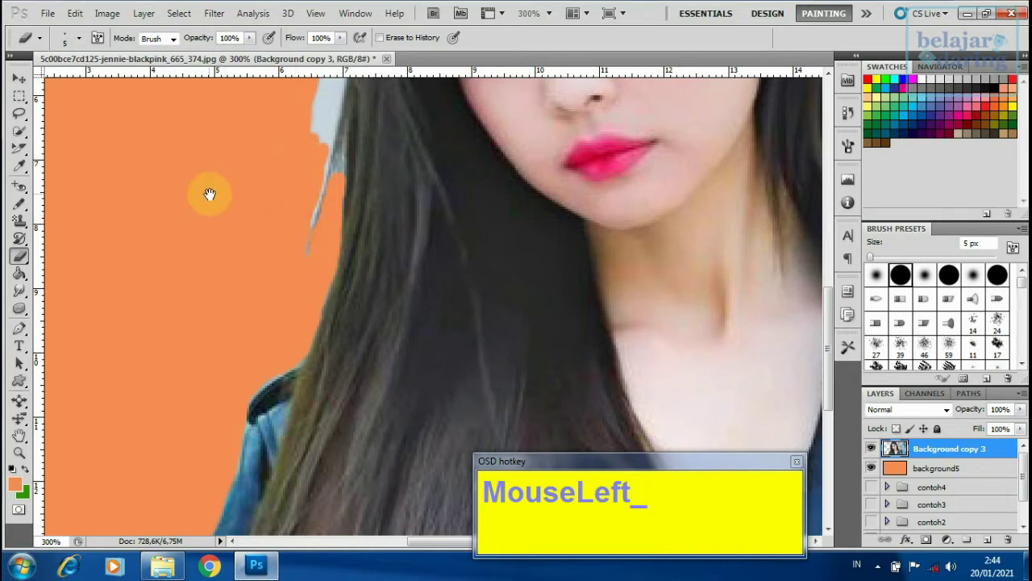
drag(205, 200, 157, 357)
drag(272, 307, 271, 220)
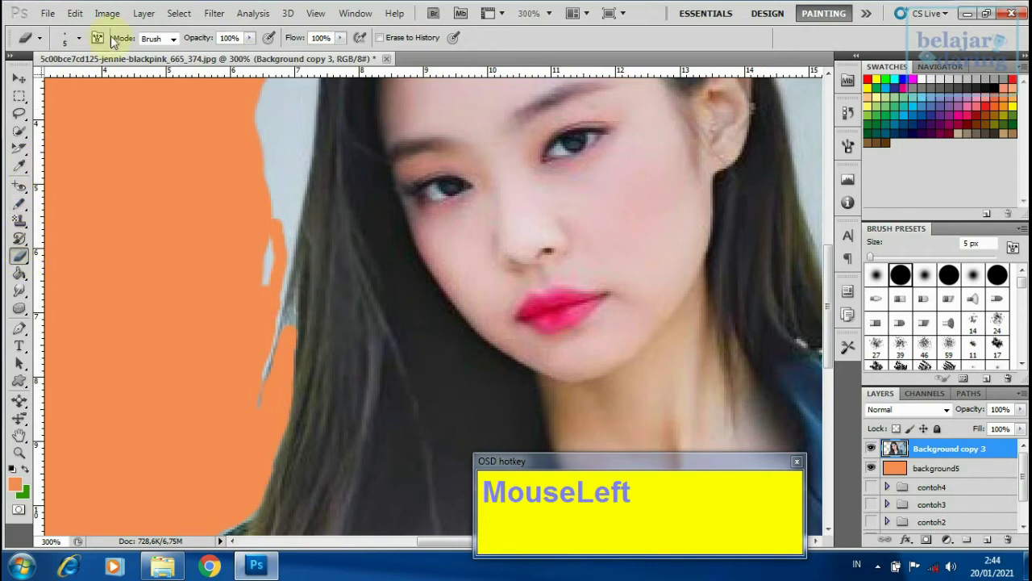
Set the eraser size to 42 px and erase the remaining background beside the hair at face level
click(63, 38)
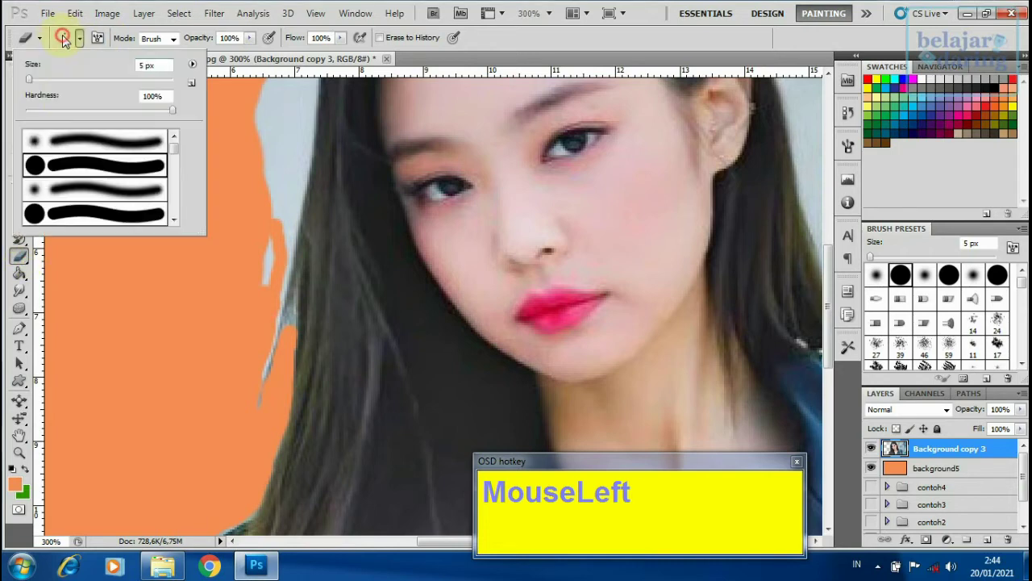
click(65, 80)
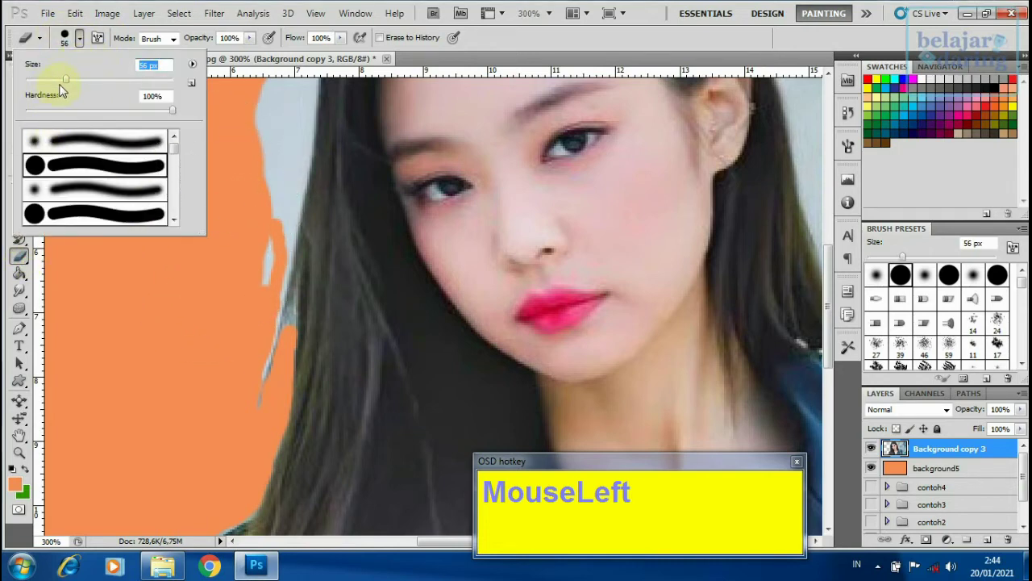
click(214, 272)
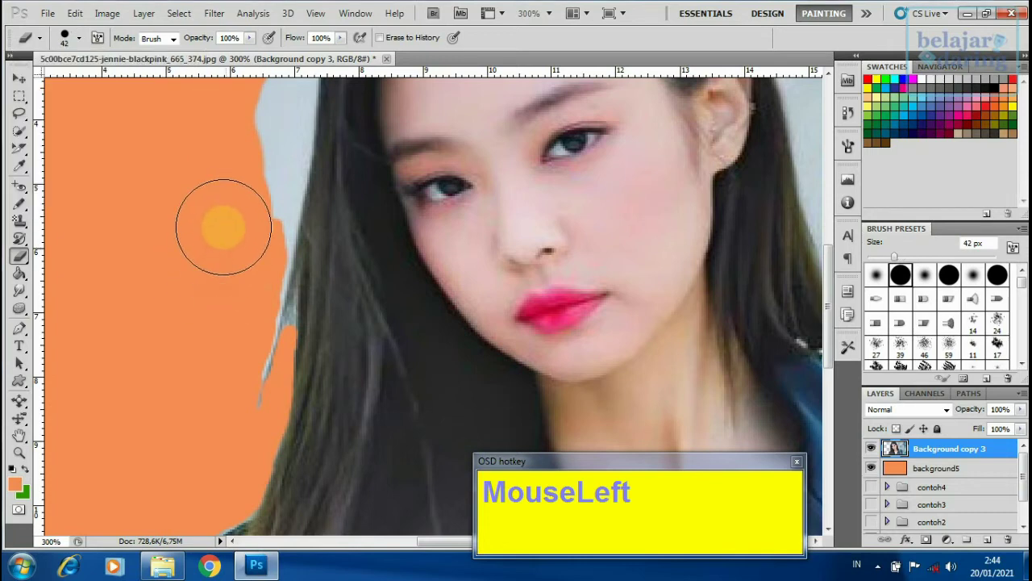
drag(224, 226, 250, 176)
drag(242, 235, 254, 119)
Erase the background along the left outline of the hair up to the top of the woman's head
mouse_move(200, 196)
mouse_down()
mouse_move(198, 253)
mouse_move(162, 366)
mouse_up()
mouse_move(217, 267)
mouse_down()
mouse_move(238, 170)
mouse_move(228, 282)
mouse_move(190, 200)
mouse_move(248, 137)
mouse_up()
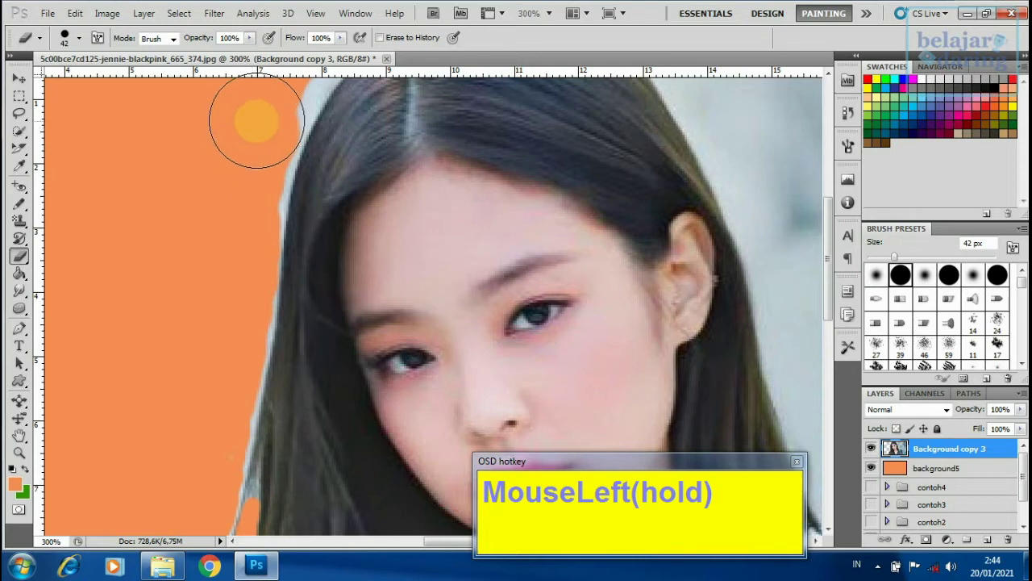
drag(167, 248, 127, 390)
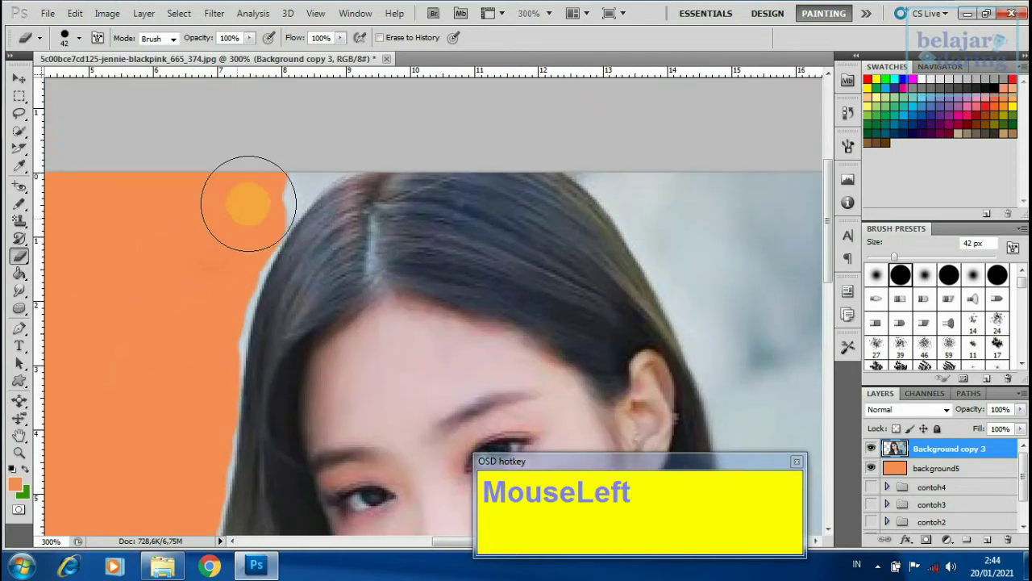
mouse_move(248, 203)
mouse_down()
mouse_move(307, 138)
mouse_move(224, 231)
mouse_move(188, 346)
mouse_move(228, 231)
mouse_move(323, 133)
mouse_up()
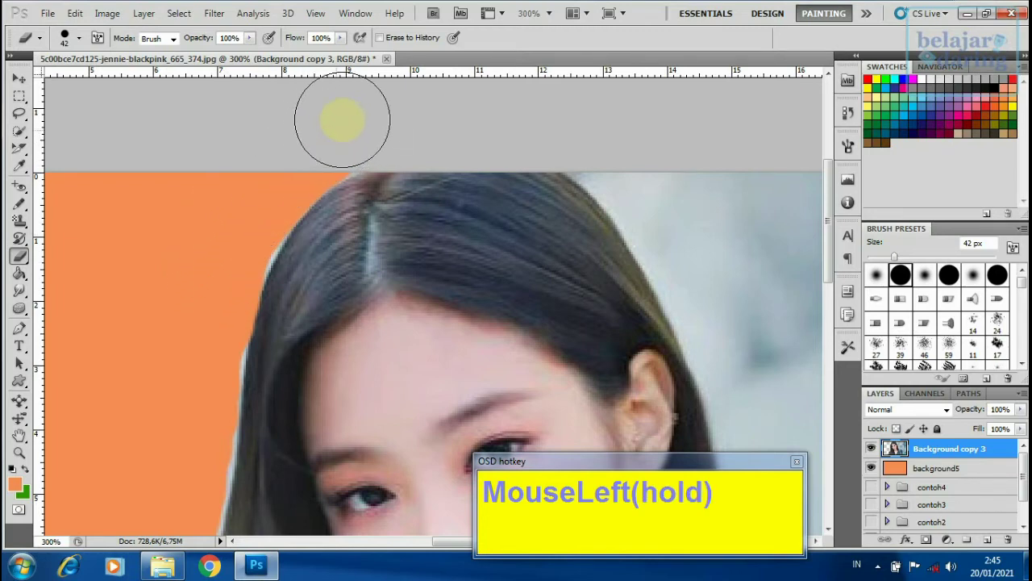
Erase the leftover light fringe along the upper left outline of the hair
mouse_move(242, 169)
mouse_down()
mouse_move(202, 219)
mouse_move(192, 266)
mouse_move(218, 245)
mouse_move(218, 265)
mouse_move(270, 169)
mouse_move(340, 123)
mouse_move(184, 251)
mouse_move(178, 373)
mouse_move(189, 396)
mouse_up()
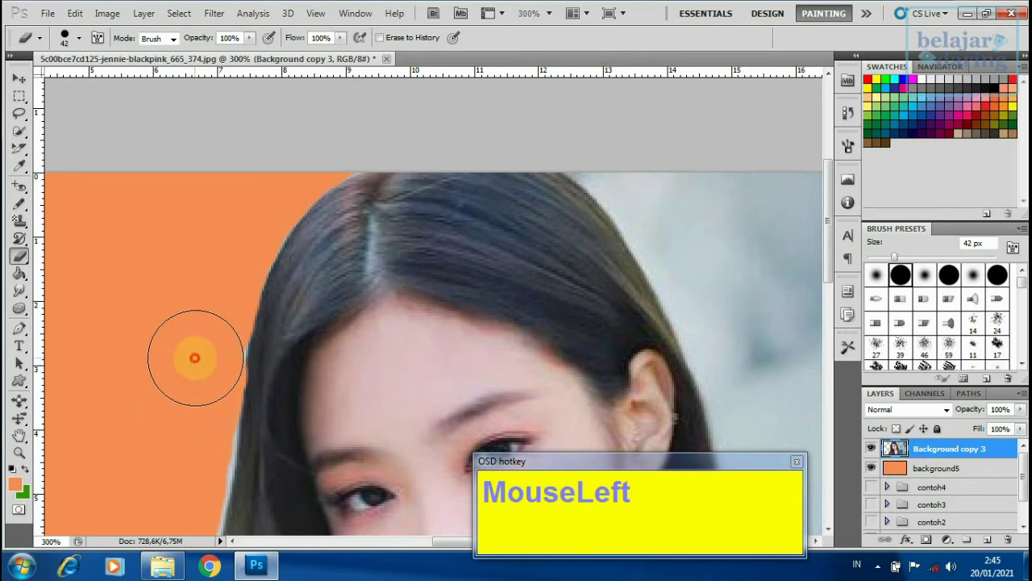
click(196, 348)
key(space)
drag(146, 434, 177, 296)
drag(217, 349, 258, 184)
key(ctrl+z)
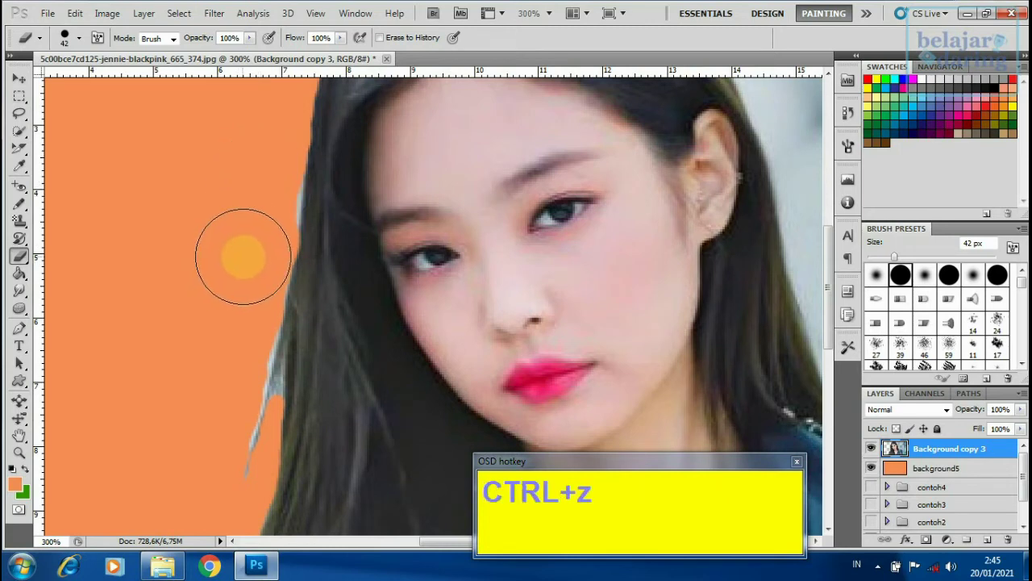
drag(243, 257, 254, 202)
key(ctrl+z)
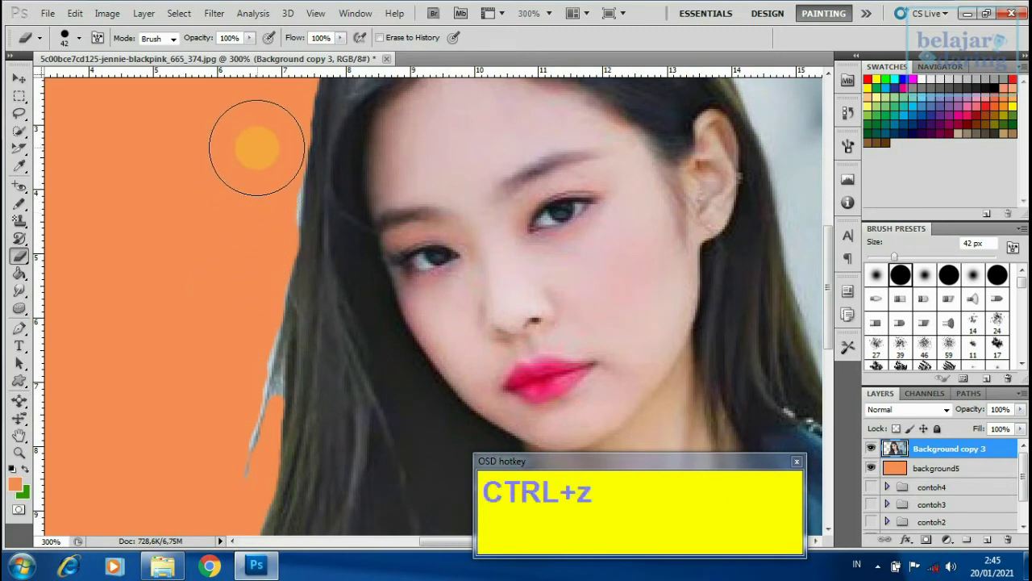
Erase the light fringe along the left edge of the hair beside the face, undoing the misplaced stroke
mouse_move(256, 148)
mouse_down()
mouse_move(253, 216)
mouse_move(256, 149)
mouse_move(234, 265)
mouse_move(256, 208)
mouse_move(258, 156)
mouse_move(233, 203)
mouse_up()
mouse_move(204, 338)
mouse_down()
mouse_move(194, 383)
mouse_move(226, 334)
mouse_move(217, 377)
mouse_move(228, 327)
mouse_move(174, 483)
mouse_move(209, 498)
mouse_move(215, 493)
mouse_move(186, 463)
mouse_move(210, 366)
mouse_move(186, 412)
mouse_move(210, 358)
mouse_up()
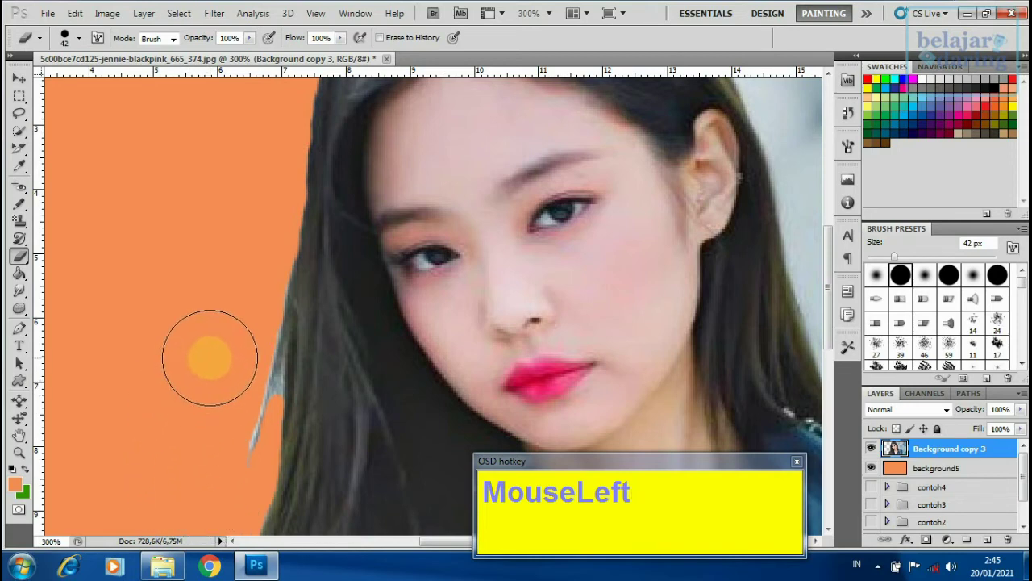
drag(236, 278, 250, 264)
key(ctrl+z)
mouse_move(217, 357)
mouse_down()
mouse_move(202, 411)
mouse_move(229, 278)
mouse_up()
Choose a soft round eraser of 75 px and erase the upper part of the backdrop to the right of the woman
key(space)
mouse_move(684, 277)
mouse_down()
mouse_move(645, 292)
mouse_move(265, 341)
mouse_up()
key(ctrl+space)
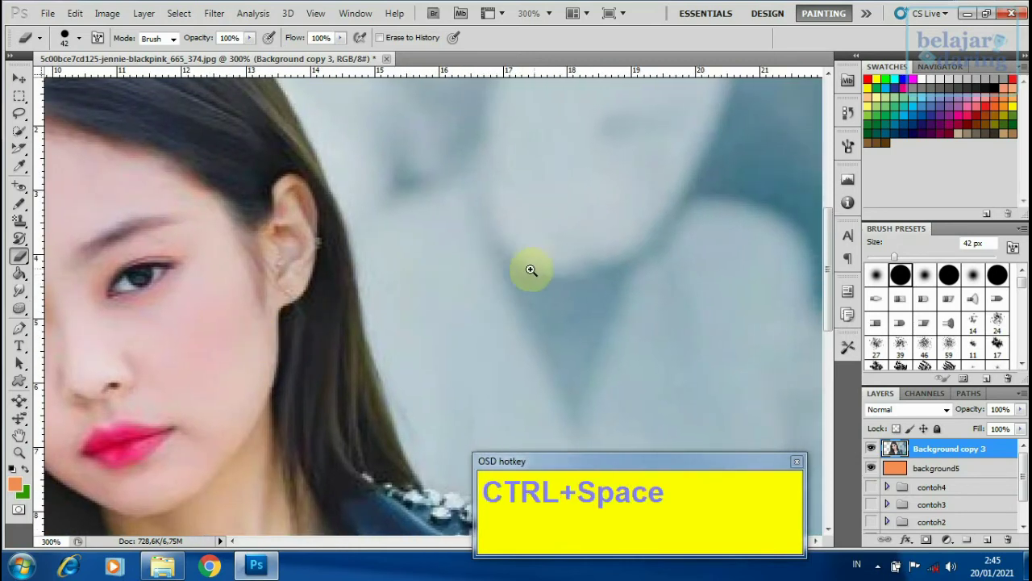
alt+click(507, 270)
key(space)
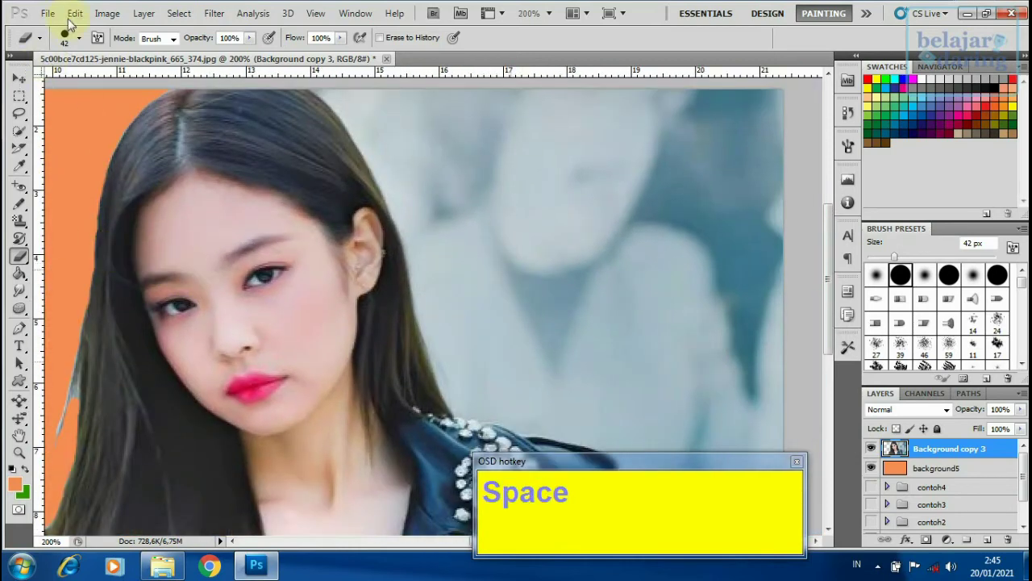
click(77, 147)
click(65, 39)
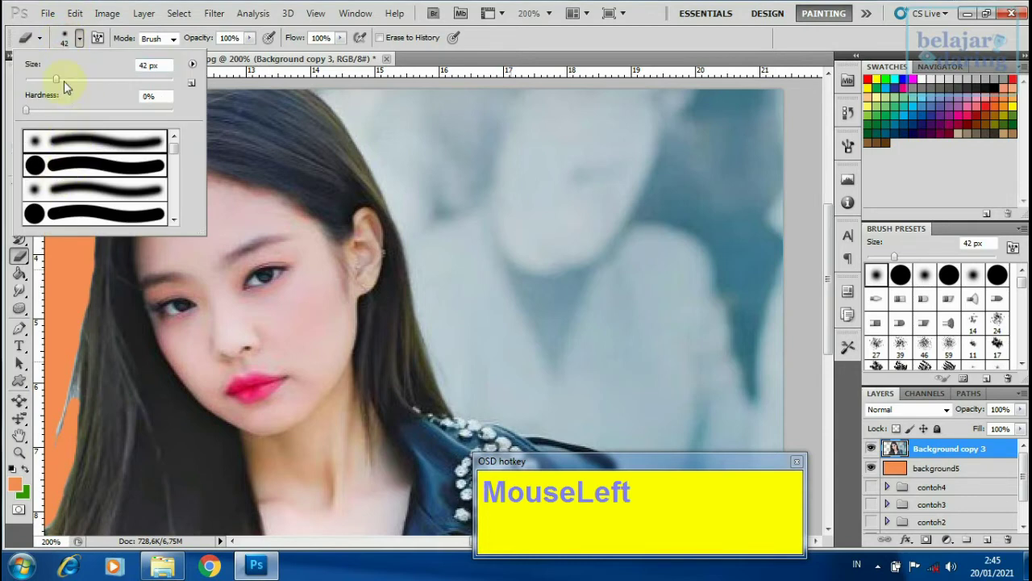
drag(76, 80, 80, 80)
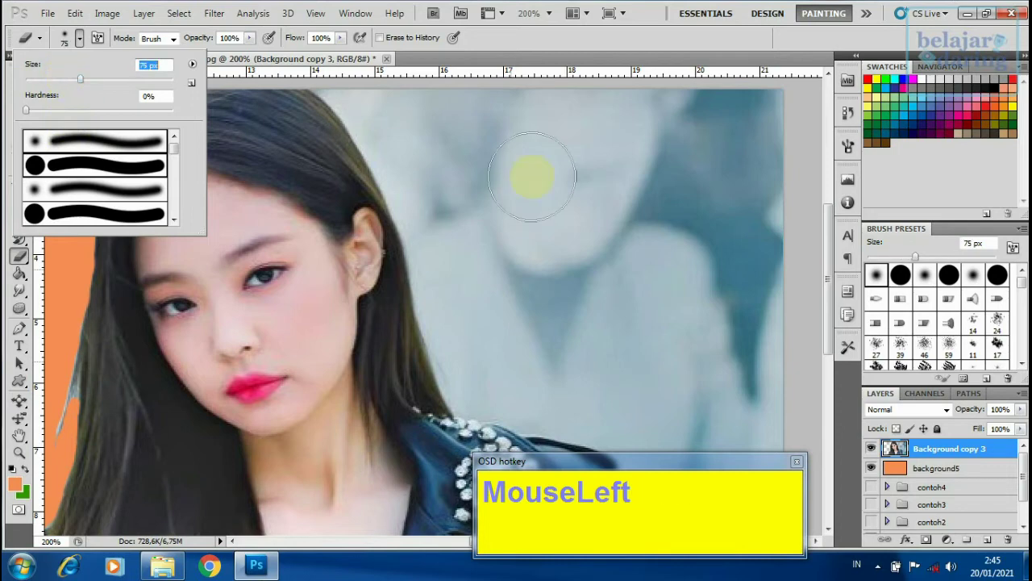
mouse_move(634, 222)
mouse_down()
mouse_move(762, 214)
mouse_move(472, 211)
mouse_move(791, 167)
mouse_move(749, 104)
mouse_move(568, 109)
mouse_move(386, 94)
mouse_move(678, 136)
mouse_move(783, 223)
mouse_move(809, 278)
mouse_move(636, 182)
mouse_move(529, 150)
mouse_move(492, 165)
mouse_move(755, 309)
mouse_move(766, 348)
mouse_up()
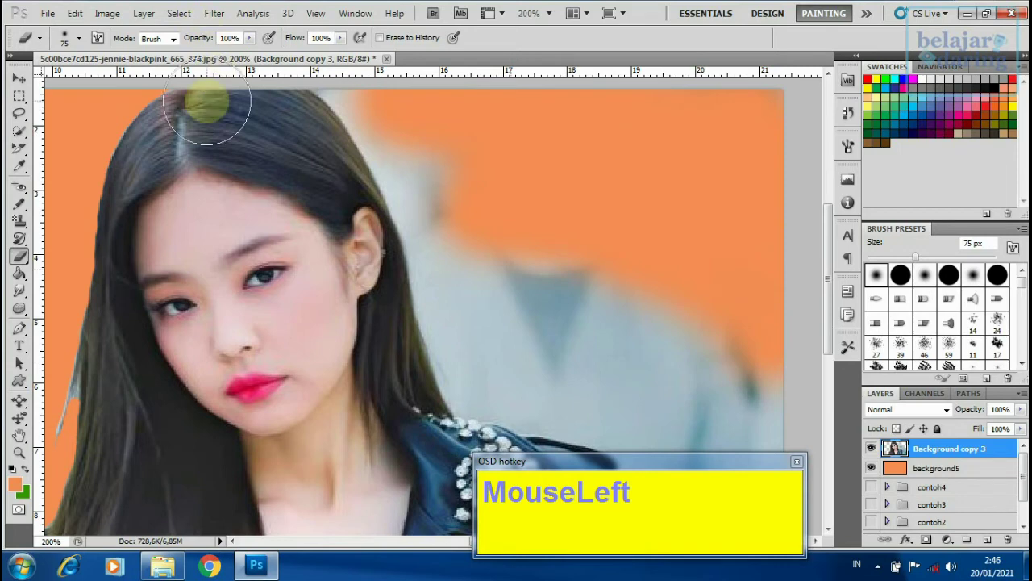
Erase more of the backdrop to the right of the hair, first with a hard round and then a soft round 75 px eraser
click(69, 41)
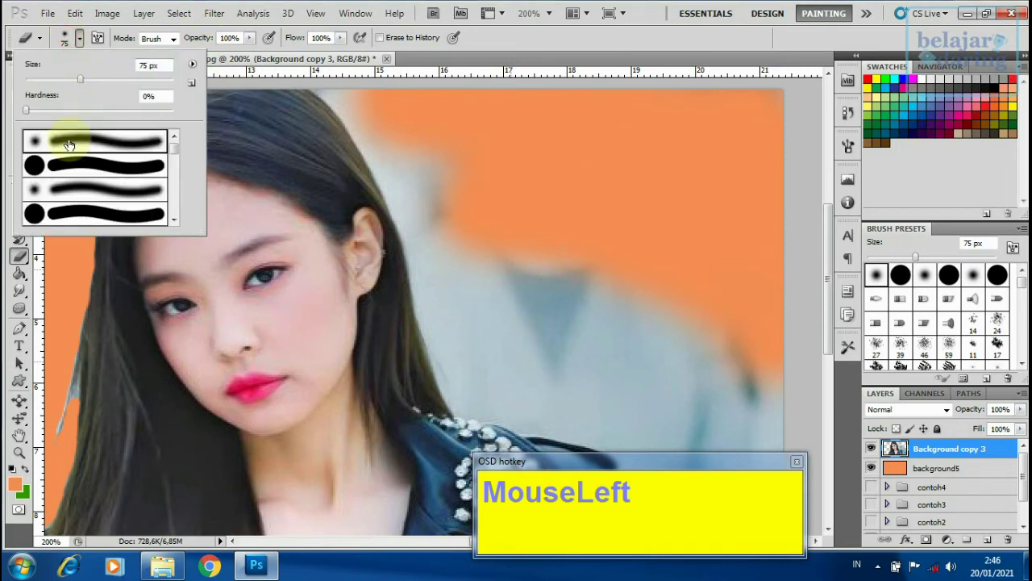
mouse_move(656, 347)
mouse_down()
mouse_move(697, 357)
mouse_move(638, 346)
mouse_move(657, 351)
mouse_up()
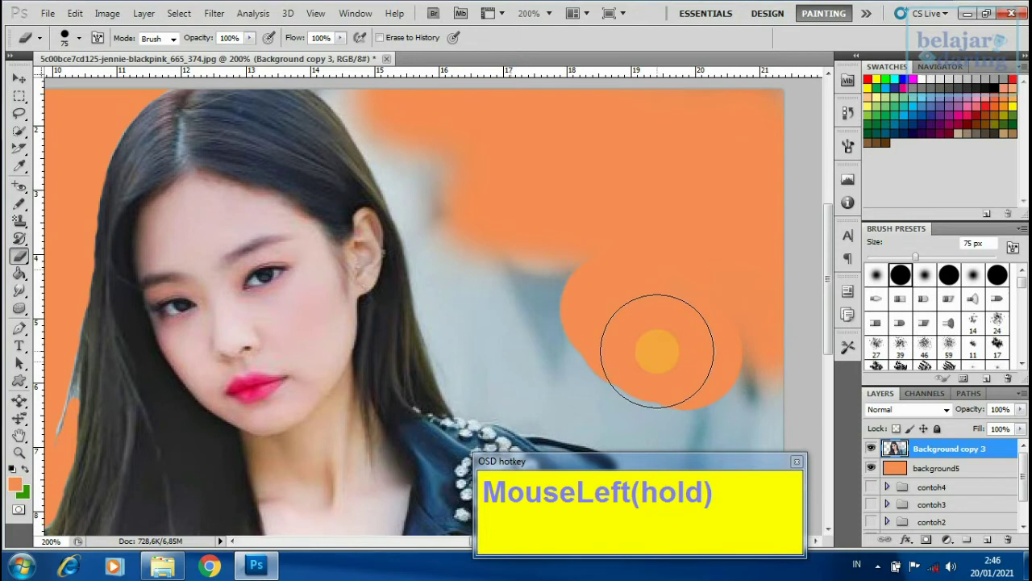
click(67, 40)
click(53, 147)
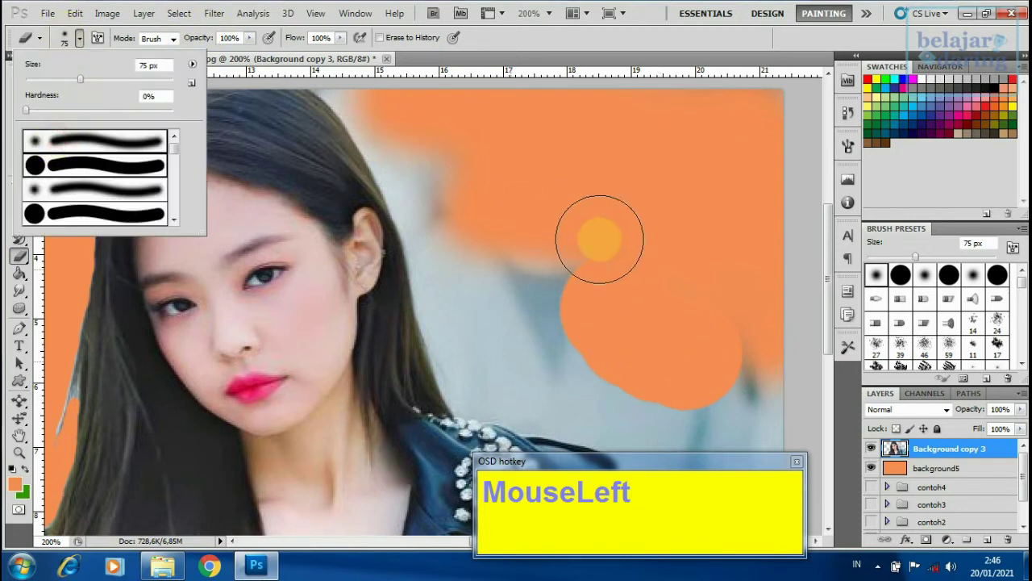
drag(631, 279, 565, 158)
mouse_move(597, 215)
mouse_down()
mouse_move(694, 228)
mouse_move(507, 151)
mouse_move(483, 127)
mouse_move(497, 164)
mouse_move(593, 277)
mouse_move(583, 286)
mouse_move(523, 219)
mouse_move(479, 150)
mouse_move(498, 210)
mouse_move(503, 298)
mouse_move(454, 143)
mouse_move(504, 262)
mouse_up()
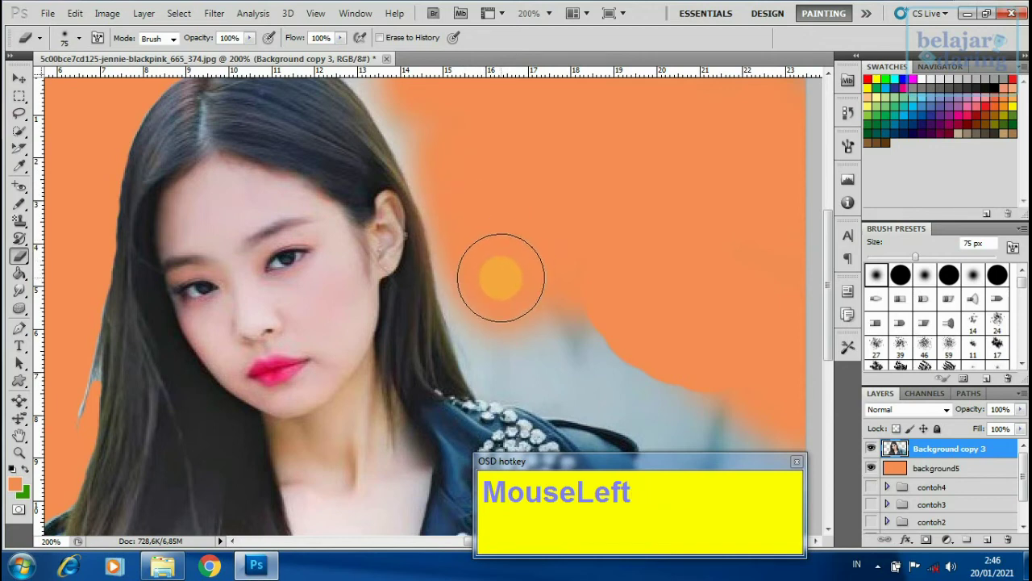
Erase the backdrop beside the hair below the ear, reducing the soft eraser to 35 px for the area above the shoulder
key(ctrl+space)
ctrl+click(500, 279)
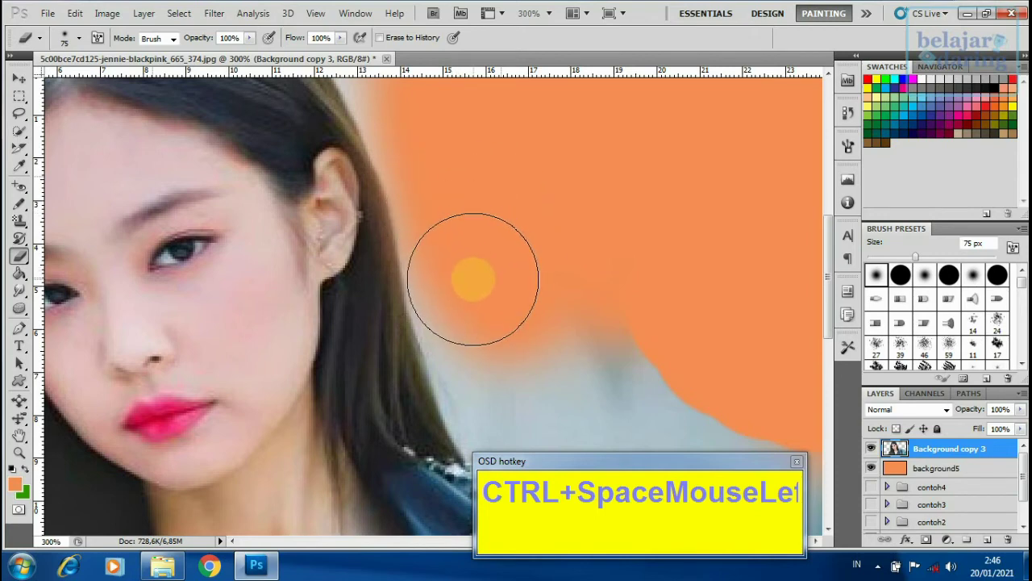
mouse_move(473, 279)
mouse_down()
mouse_move(398, 346)
mouse_move(435, 327)
mouse_up()
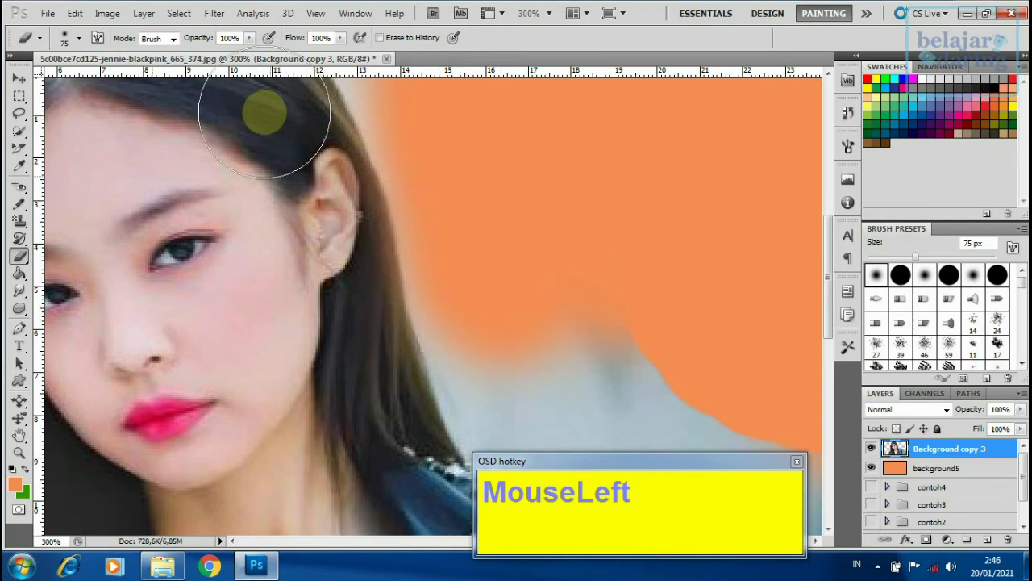
click(67, 44)
drag(77, 79, 51, 87)
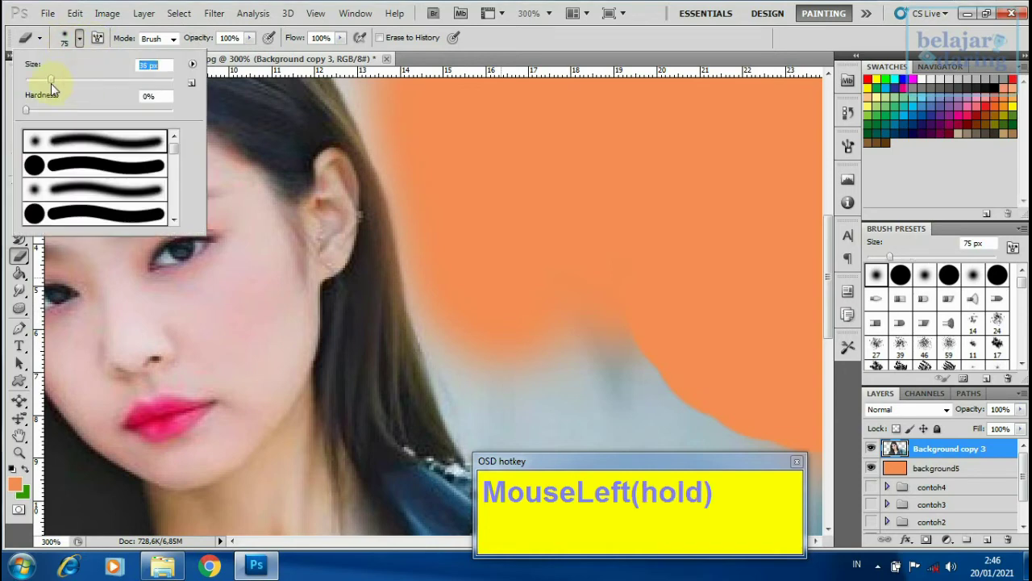
mouse_move(507, 325)
mouse_down()
mouse_move(597, 346)
mouse_move(466, 345)
mouse_move(454, 281)
mouse_move(441, 270)
mouse_move(447, 315)
mouse_move(431, 199)
mouse_move(615, 330)
mouse_move(627, 357)
mouse_move(492, 371)
mouse_up()
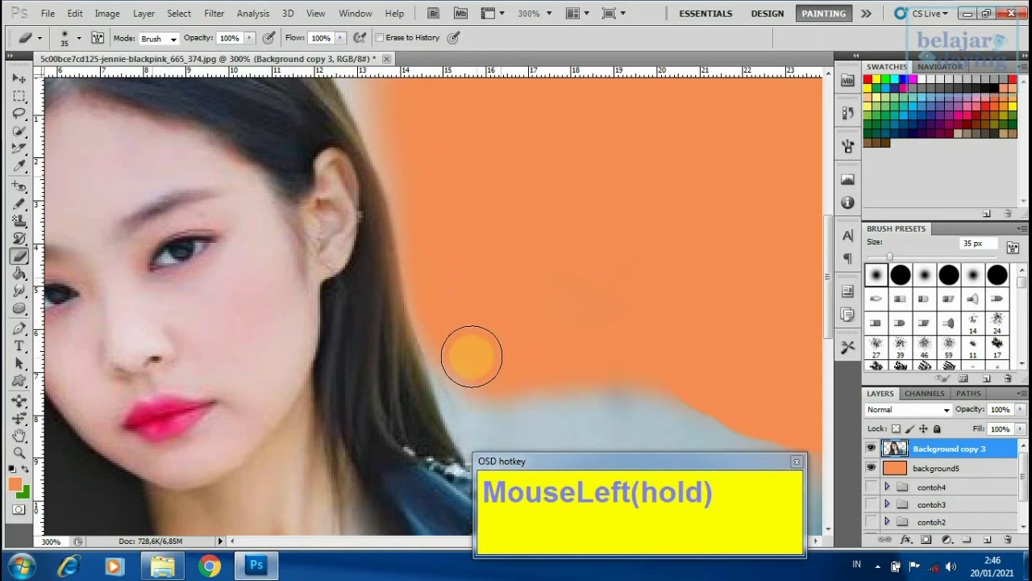
Erase the light fringe along the right outline of the hair from the ear up to the top of the head
key(space)
mouse_move(505, 229)
mouse_down()
mouse_move(541, 331)
mouse_move(540, 370)
mouse_up()
mouse_move(444, 297)
mouse_down()
mouse_move(432, 206)
mouse_move(402, 166)
mouse_move(318, 100)
mouse_move(373, 150)
mouse_move(393, 189)
mouse_up()
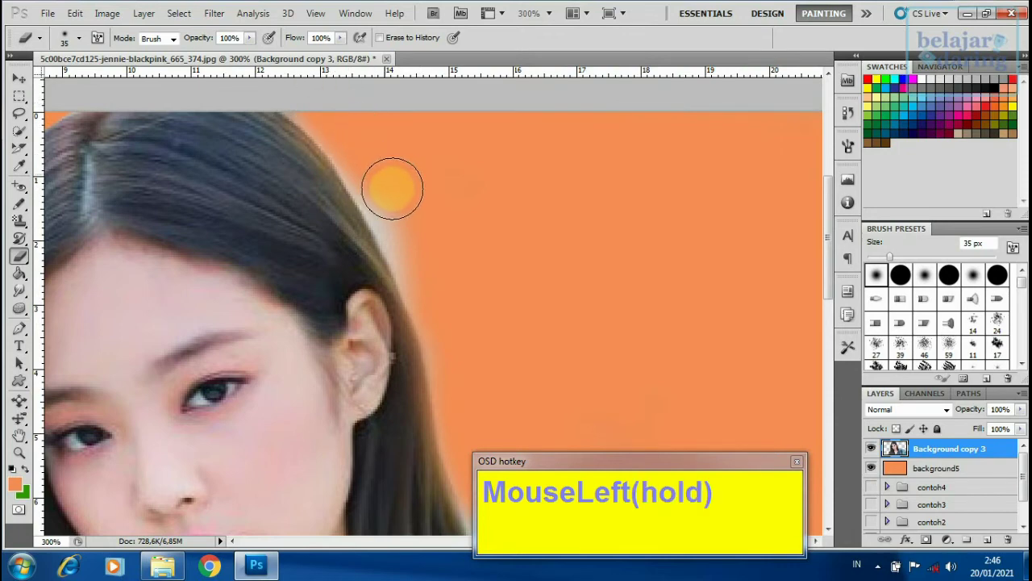
mouse_move(413, 252)
mouse_down()
mouse_move(403, 201)
mouse_move(374, 161)
mouse_move(430, 280)
mouse_up()
click(441, 306)
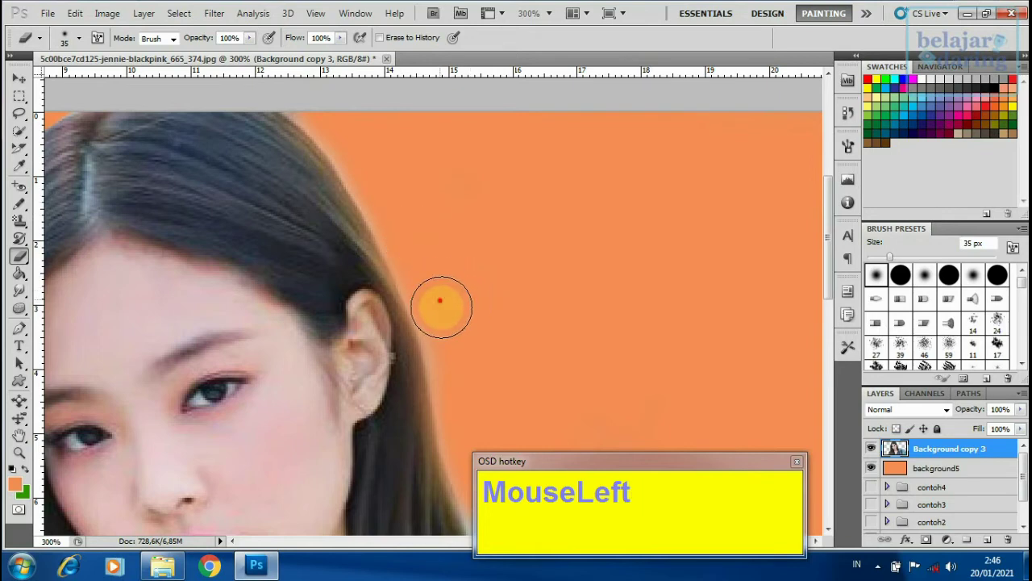
mouse_move(439, 240)
mouse_down()
mouse_move(389, 139)
mouse_move(317, 108)
mouse_up()
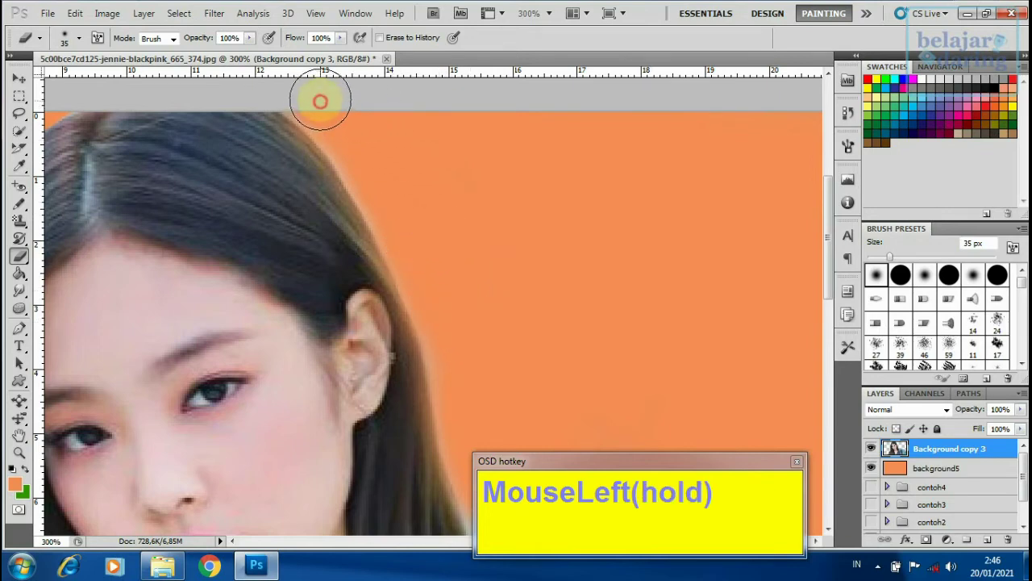
Erase the backdrop in the corner between the right edge of the hair and the jewelled jacket collar
key(space)
drag(642, 335, 549, 168)
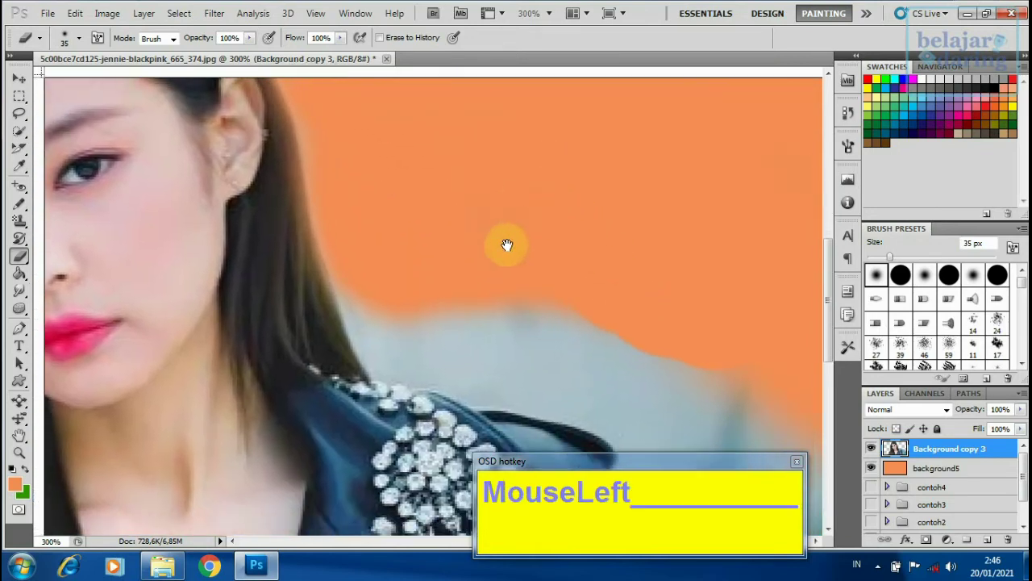
drag(360, 246, 367, 287)
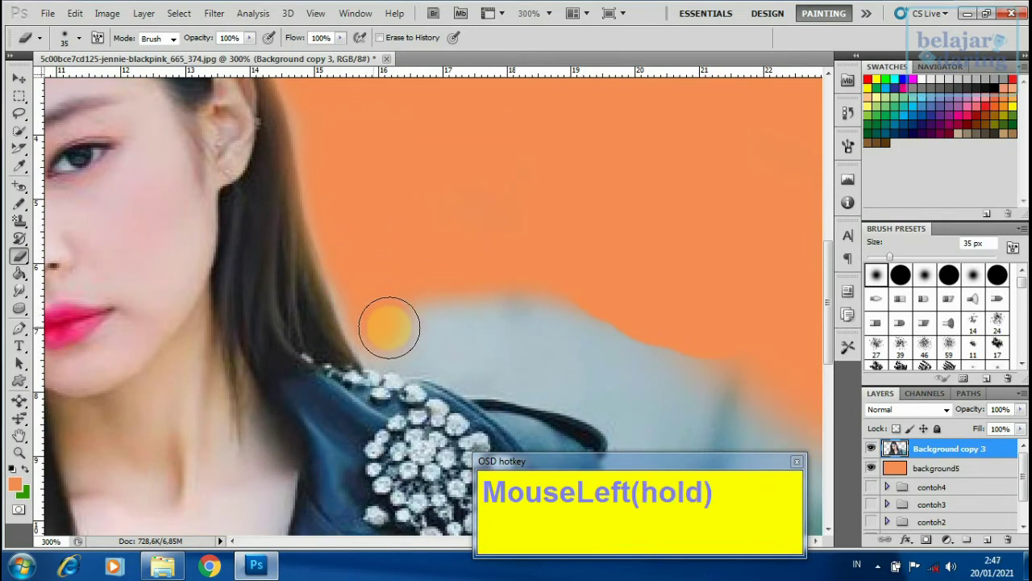
mouse_move(389, 326)
mouse_down()
mouse_move(535, 297)
mouse_move(405, 327)
mouse_move(378, 313)
mouse_move(347, 210)
mouse_move(385, 288)
mouse_move(383, 317)
mouse_move(405, 332)
mouse_up()
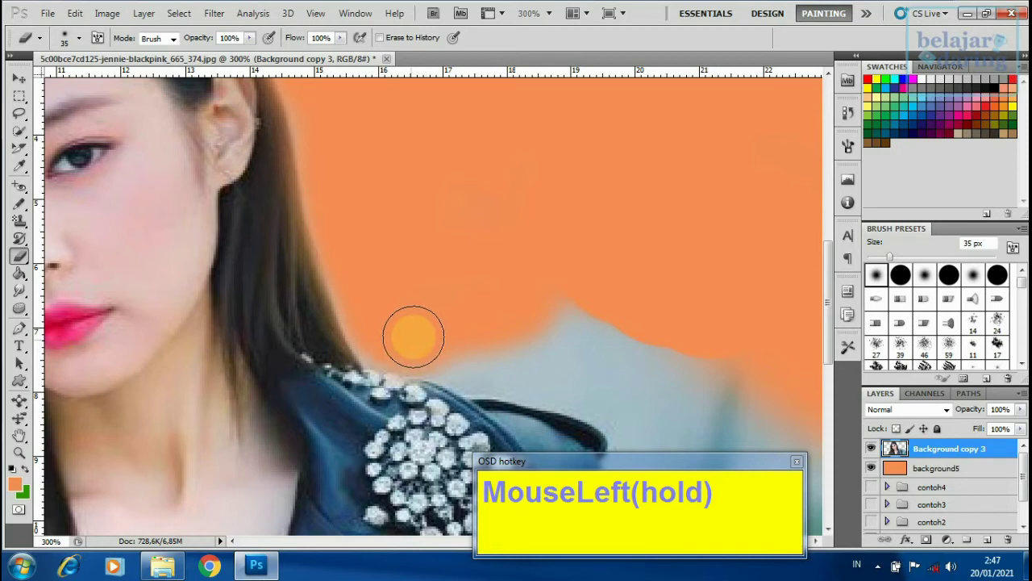
drag(460, 359, 454, 341)
mouse_move(453, 341)
mouse_down()
mouse_move(393, 343)
mouse_move(375, 310)
mouse_move(446, 323)
mouse_up()
Erase the backdrop above the jacket's right shoulder and around its outer tip, and clean along the collar and hair edge
drag(508, 333, 622, 316)
mouse_move(524, 308)
mouse_down()
mouse_move(406, 127)
mouse_move(421, 107)
mouse_move(411, 254)
mouse_up()
mouse_move(338, 200)
mouse_down()
mouse_move(454, 185)
mouse_move(546, 226)
mouse_move(412, 196)
mouse_move(318, 213)
mouse_move(380, 214)
mouse_move(366, 223)
mouse_move(414, 231)
mouse_move(336, 215)
mouse_move(557, 292)
mouse_move(533, 245)
mouse_move(558, 265)
mouse_move(433, 241)
mouse_up()
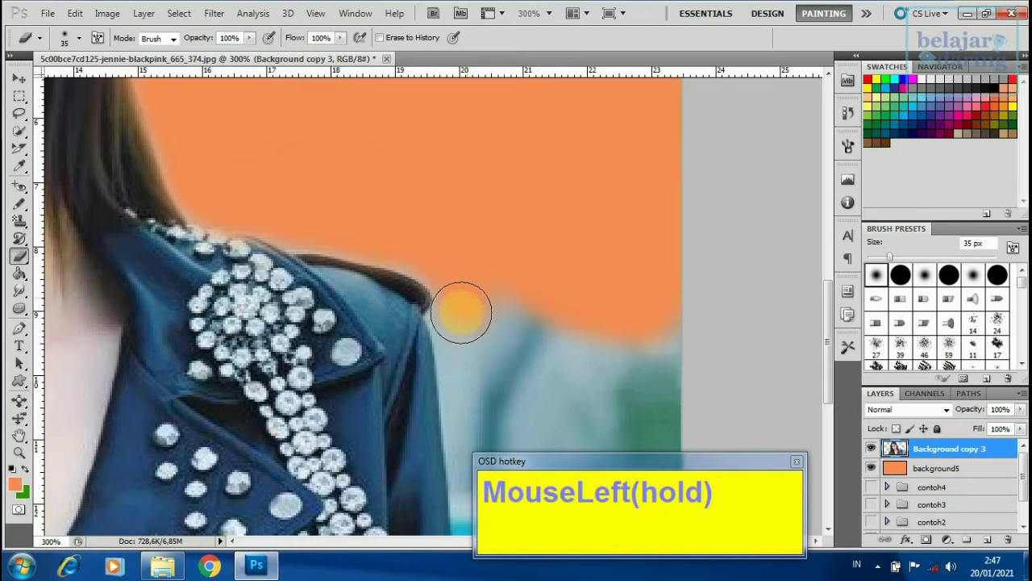
mouse_move(467, 330)
mouse_down()
mouse_move(542, 302)
mouse_move(477, 300)
mouse_move(467, 270)
mouse_up()
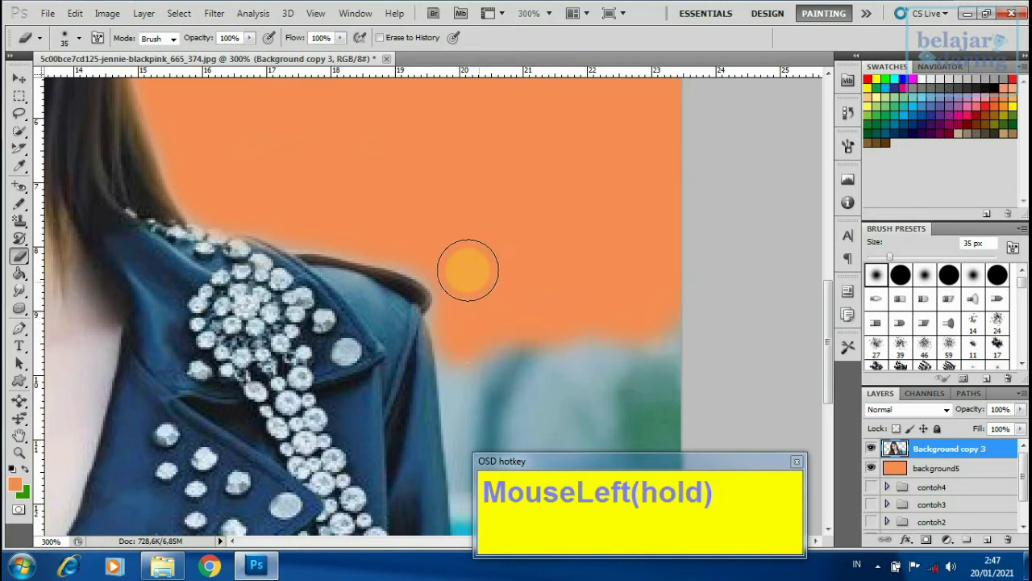
drag(423, 242, 335, 218)
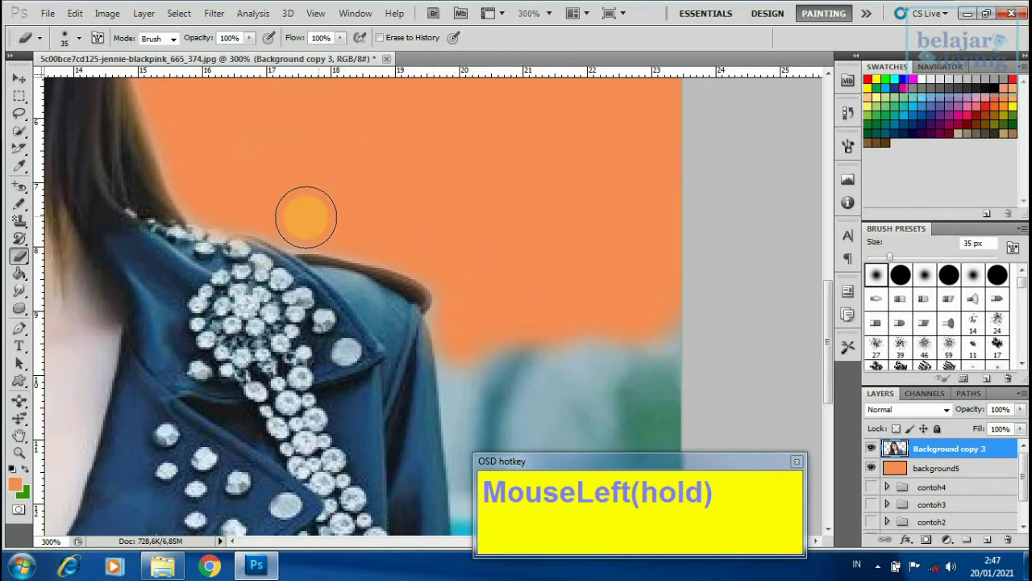
click(212, 173)
drag(202, 158, 188, 129)
Erase the remaining backdrop beside the right sleeve down to the bottom right corner of the photo
drag(575, 220, 529, 127)
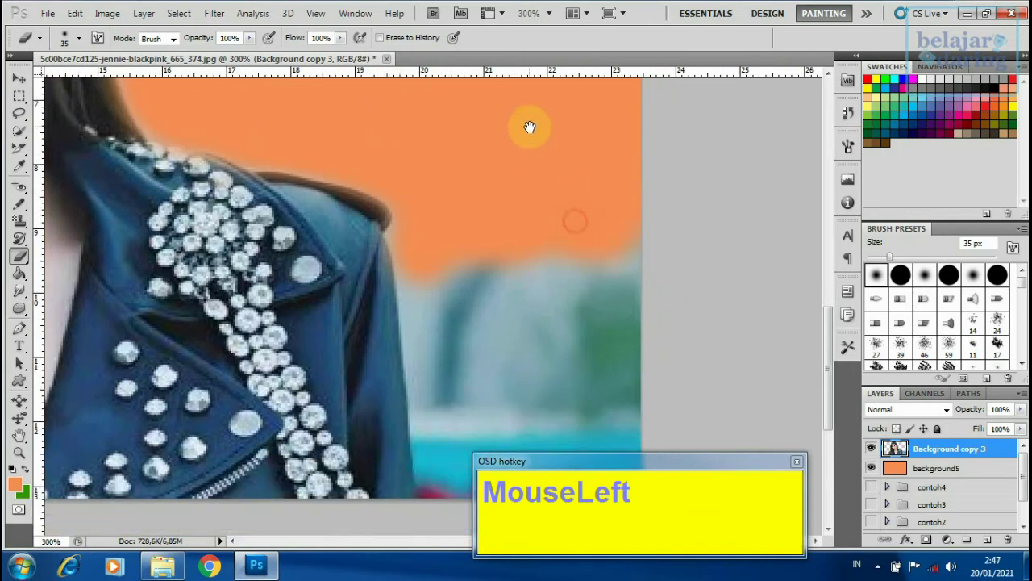
mouse_move(470, 185)
mouse_down()
mouse_move(424, 226)
mouse_move(468, 272)
mouse_move(626, 248)
mouse_move(422, 247)
mouse_move(433, 415)
mouse_move(532, 283)
mouse_move(606, 301)
mouse_move(500, 405)
mouse_move(560, 372)
mouse_up()
drag(515, 334, 521, 202)
mouse_move(464, 186)
mouse_down()
mouse_move(498, 279)
mouse_move(631, 322)
mouse_move(553, 352)
mouse_move(479, 332)
mouse_move(454, 362)
mouse_move(470, 322)
mouse_move(460, 246)
mouse_move(450, 298)
mouse_up()
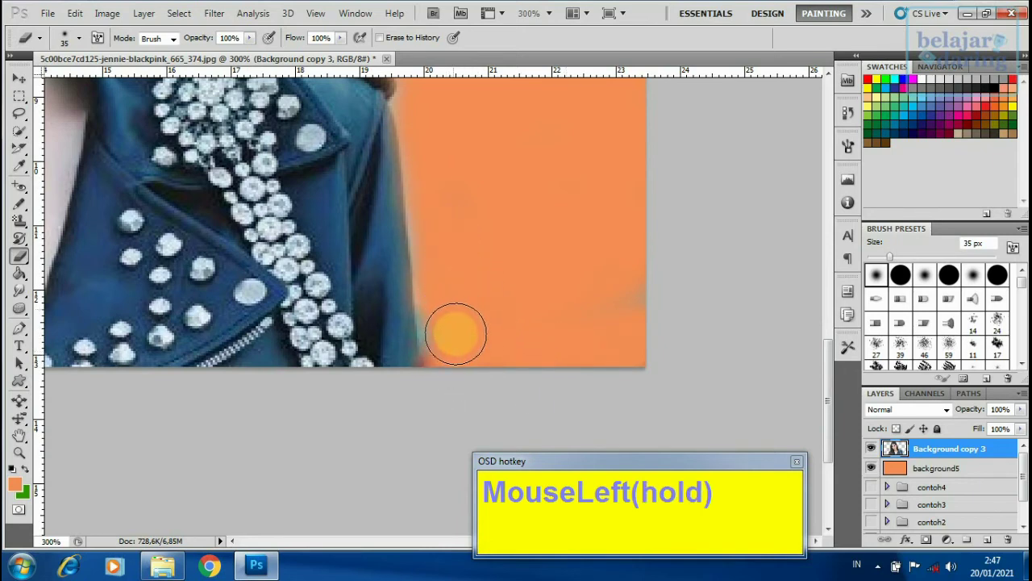
drag(456, 353, 458, 217)
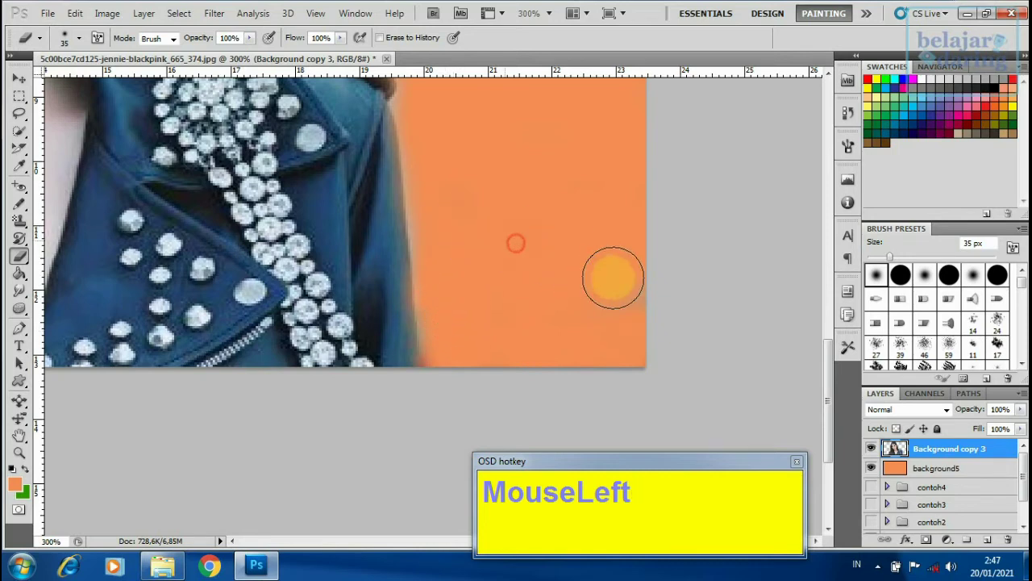
mouse_move(643, 261)
mouse_down()
mouse_move(573, 168)
mouse_move(486, 210)
mouse_move(445, 173)
mouse_move(438, 189)
mouse_move(522, 295)
mouse_up()
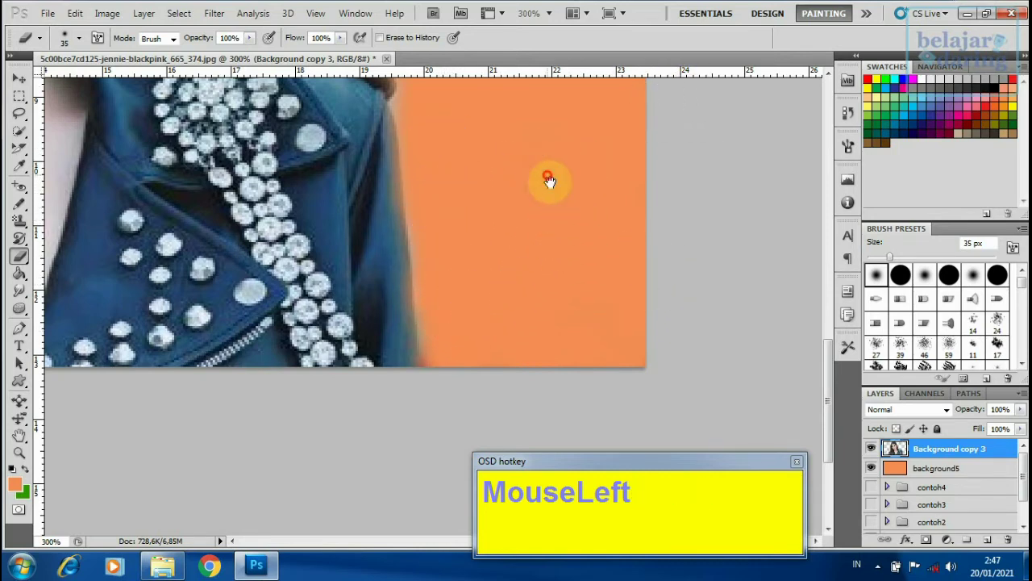
Examine the cut-out edges along the hair on both sides and the jacket shoulder at close range
drag(547, 179, 621, 358)
ctrl+alt+click(368, 175)
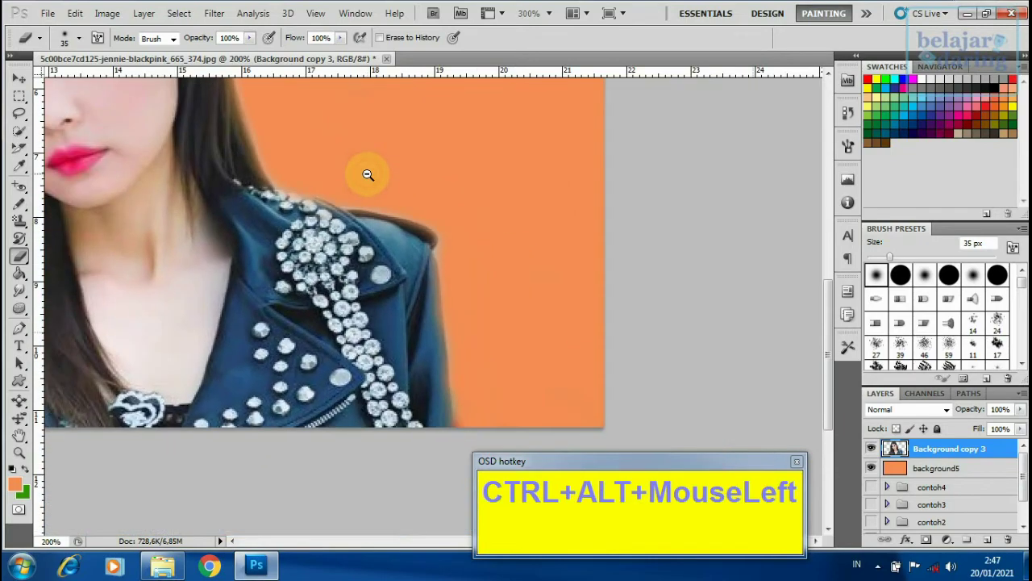
drag(296, 172, 477, 288)
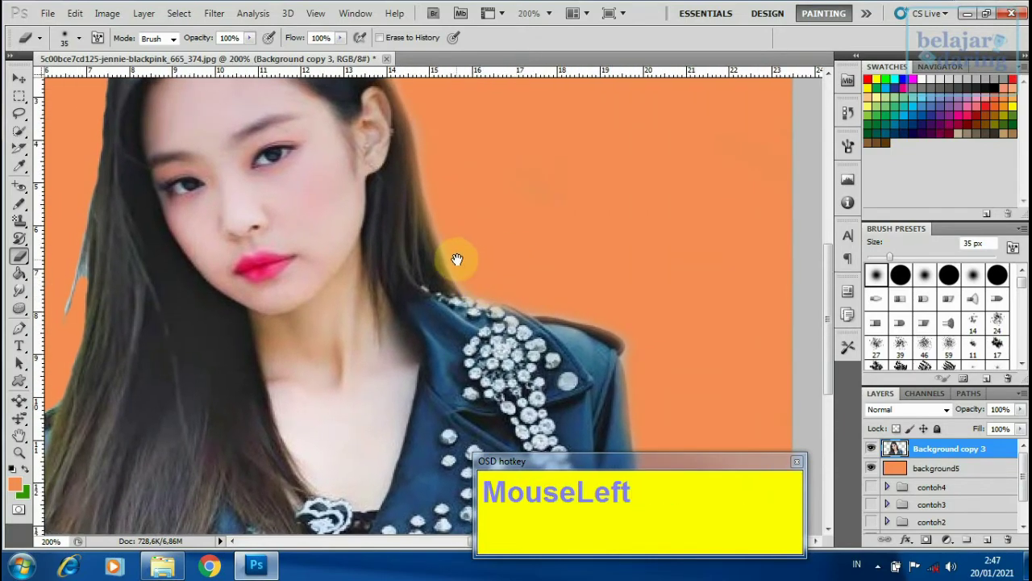
ctrl+click(456, 254)
ctrl+click(456, 254)
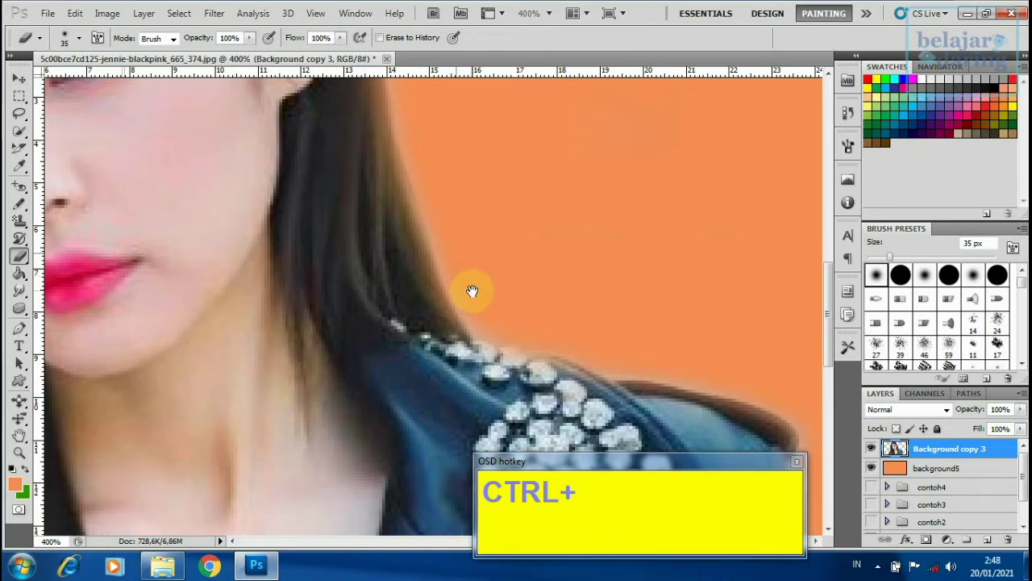
drag(281, 300, 730, 319)
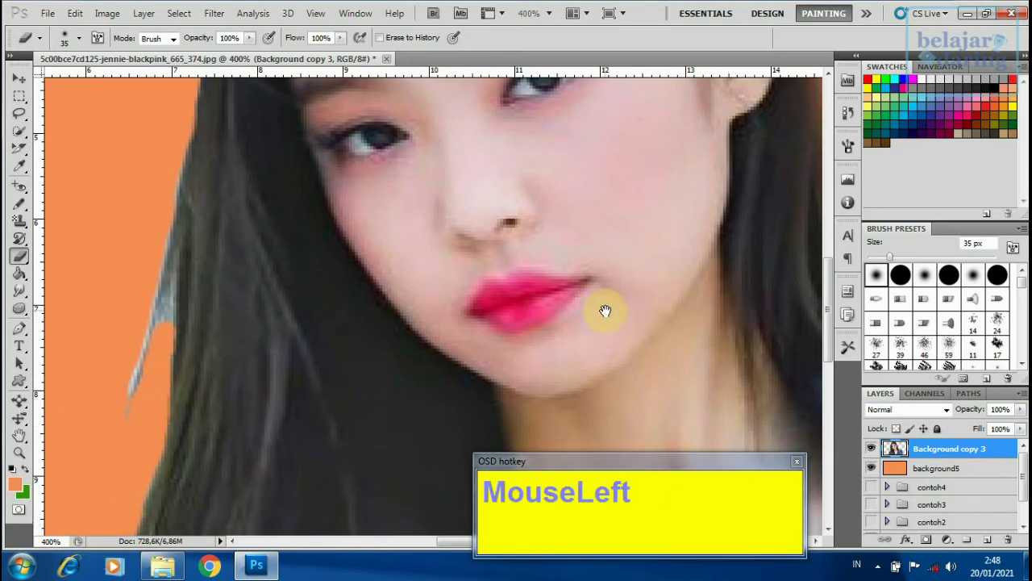
drag(604, 307, 221, 341)
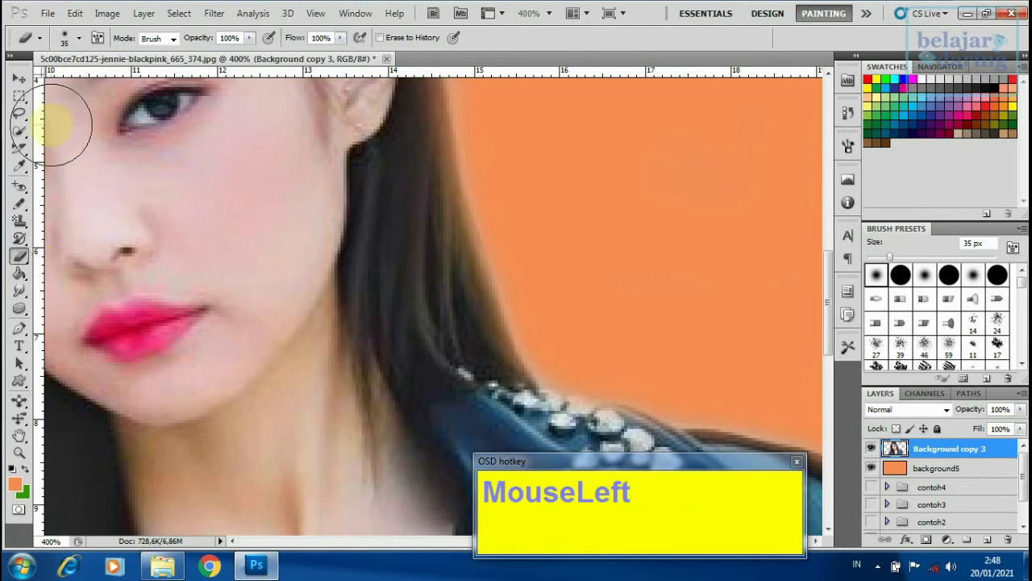
Set the Eraser size to 13 px, try a stroke along the hair's right edge, and undo it
click(62, 42)
drag(49, 80, 37, 84)
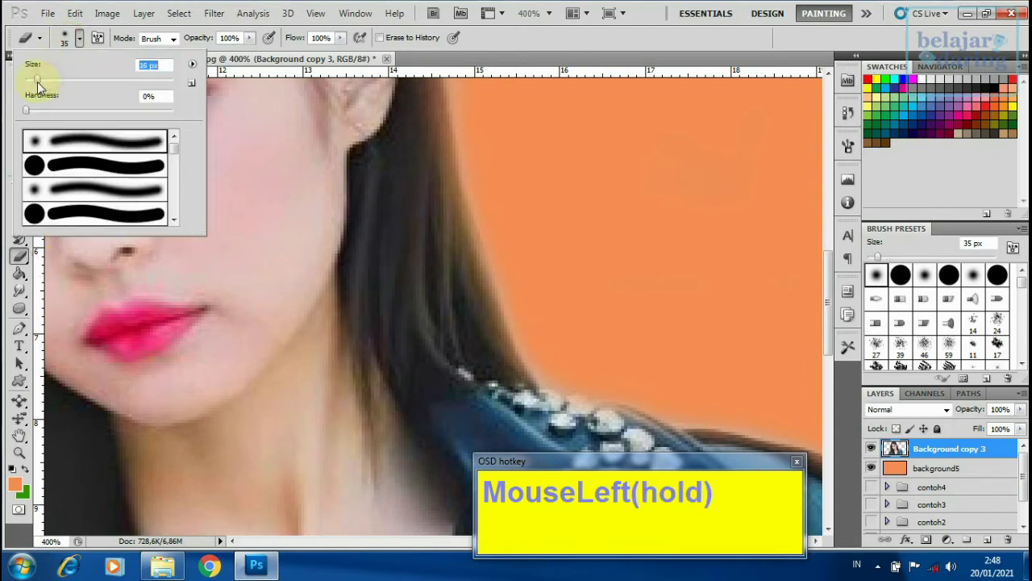
click(516, 312)
mouse_move(516, 316)
mouse_down()
mouse_move(460, 145)
mouse_move(482, 168)
mouse_move(488, 261)
mouse_move(545, 372)
mouse_move(494, 279)
mouse_move(505, 173)
mouse_move(547, 348)
mouse_move(504, 366)
mouse_move(490, 209)
mouse_move(481, 220)
mouse_move(491, 349)
mouse_move(503, 356)
mouse_move(478, 201)
mouse_move(448, 150)
mouse_move(468, 124)
mouse_move(496, 134)
mouse_move(591, 276)
mouse_move(546, 291)
mouse_move(486, 150)
mouse_move(620, 311)
mouse_move(641, 354)
mouse_move(565, 317)
mouse_move(537, 270)
mouse_move(456, 193)
mouse_up()
key(ctrl+z)
Erase the leftover fringe along the upper right edge of the hair up to the crown
click(494, 254)
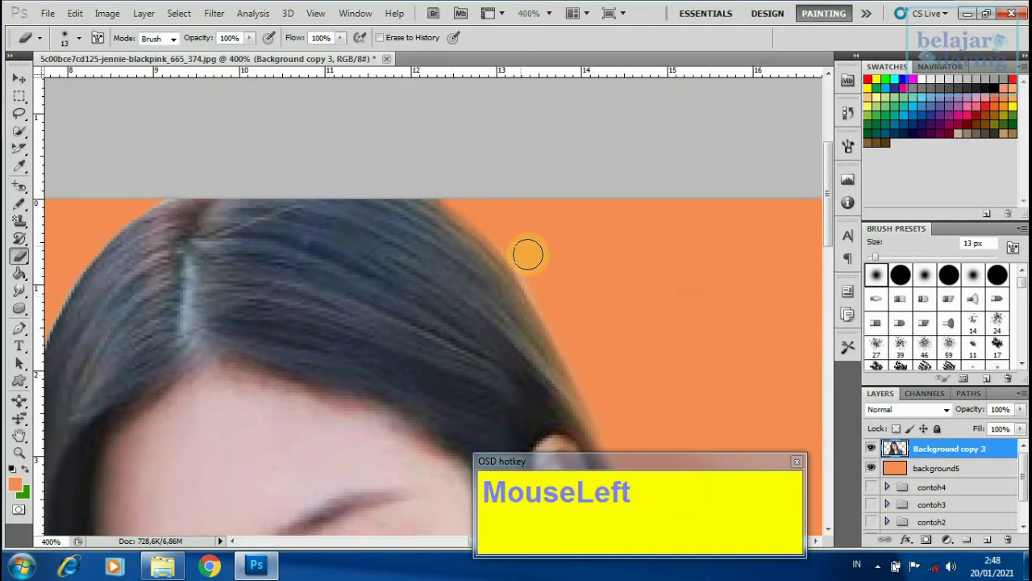
mouse_move(535, 265)
mouse_down()
mouse_move(539, 274)
mouse_move(506, 242)
mouse_up()
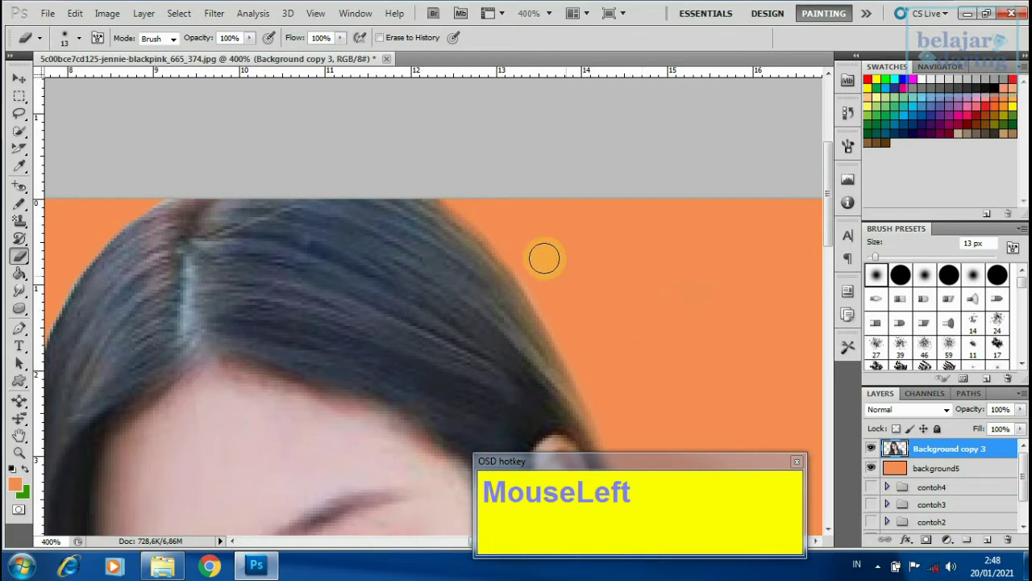
mouse_move(452, 201)
mouse_down()
mouse_move(485, 209)
mouse_move(525, 246)
mouse_move(546, 281)
mouse_move(521, 262)
mouse_move(542, 287)
mouse_move(498, 228)
mouse_move(452, 196)
mouse_up()
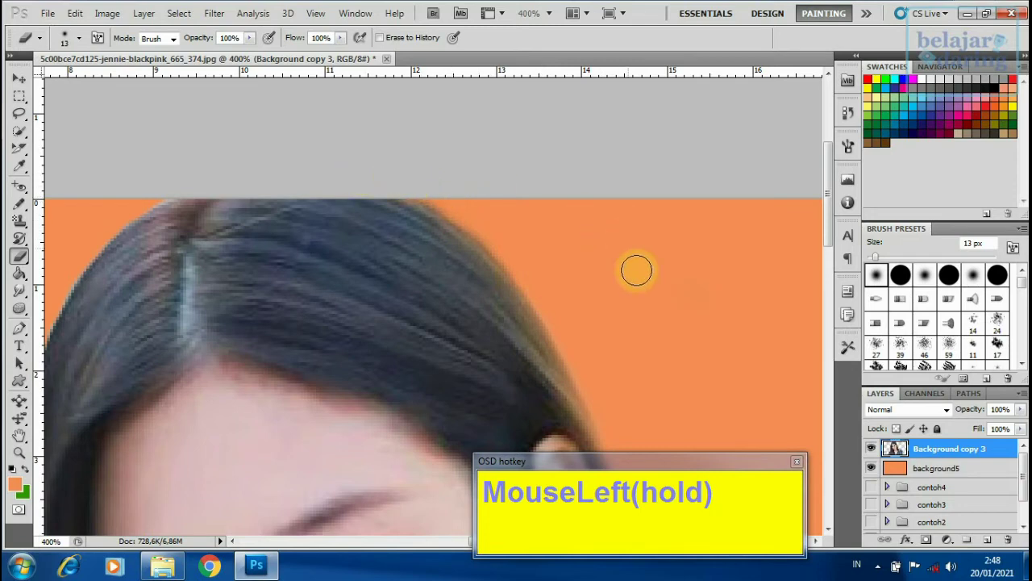
Clean the fringe along the top of the jacket's right shoulder, around its outer tip and above the jewelled collar
drag(635, 332, 457, 198)
mouse_move(526, 355)
mouse_down()
mouse_move(493, 235)
mouse_move(477, 251)
mouse_move(464, 329)
mouse_move(468, 294)
mouse_move(389, 205)
mouse_move(365, 232)
mouse_move(332, 248)
mouse_move(322, 237)
mouse_move(467, 277)
mouse_move(434, 278)
mouse_move(593, 307)
mouse_up()
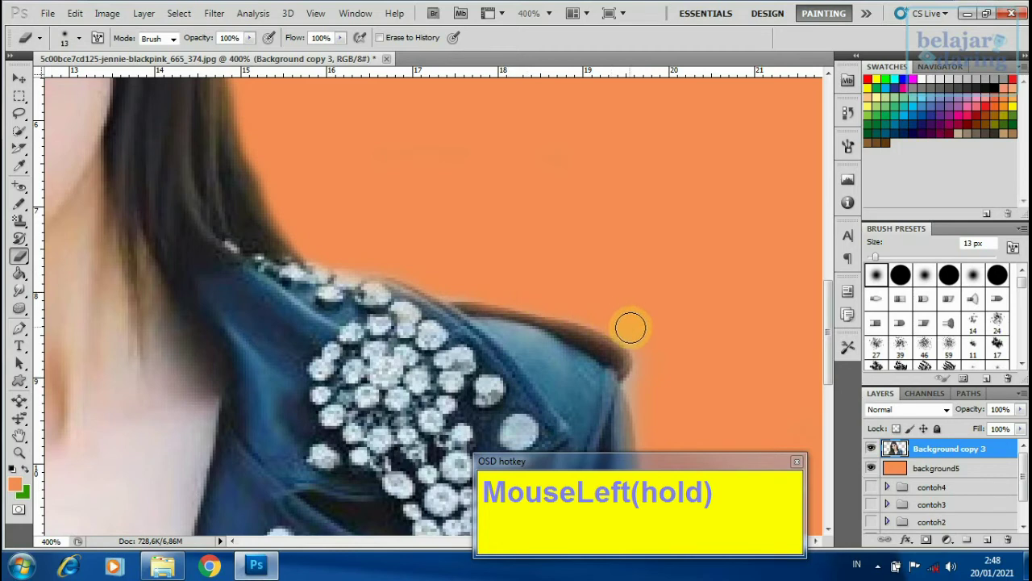
drag(641, 352, 642, 359)
click(360, 256)
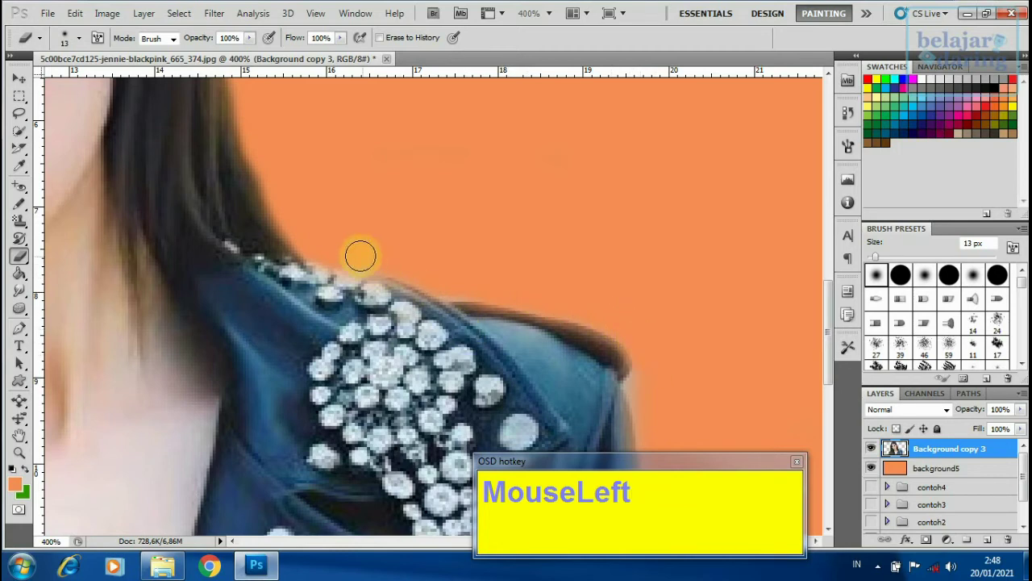
drag(344, 250, 395, 259)
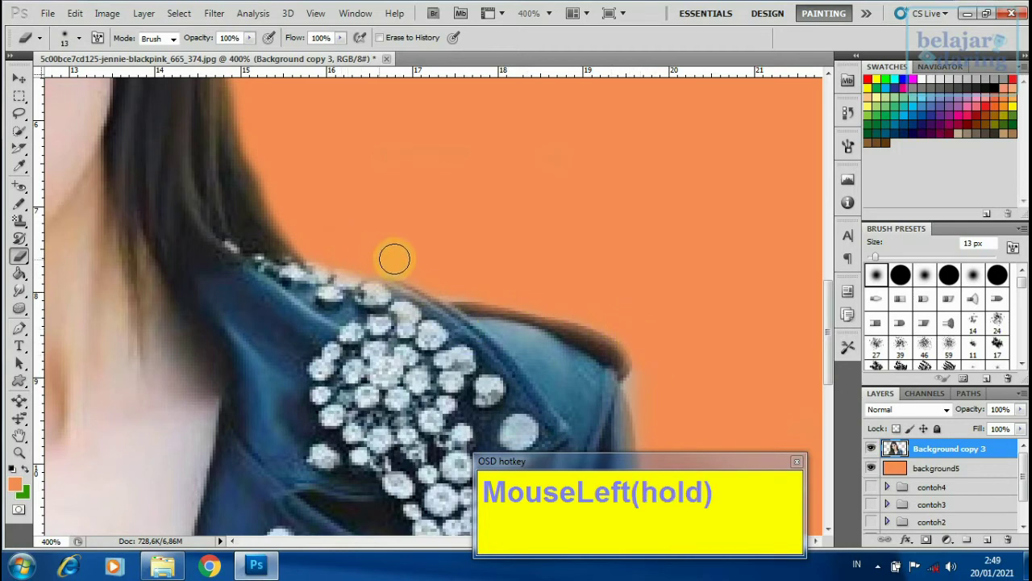
Erase the backdrop fringe along the outer edge of the right sleeve, from below the shoulder tip downwards
drag(643, 322, 521, 201)
click(541, 255)
mouse_move(540, 255)
mouse_down()
mouse_move(521, 261)
mouse_move(529, 308)
mouse_move(539, 253)
mouse_move(513, 197)
mouse_up()
drag(495, 239, 519, 359)
drag(530, 341, 496, 238)
mouse_move(503, 332)
mouse_down()
mouse_move(492, 389)
mouse_move(484, 321)
mouse_move(480, 369)
mouse_move(480, 378)
mouse_move(474, 161)
mouse_move(488, 164)
mouse_move(519, 265)
mouse_move(524, 303)
mouse_move(493, 346)
mouse_up()
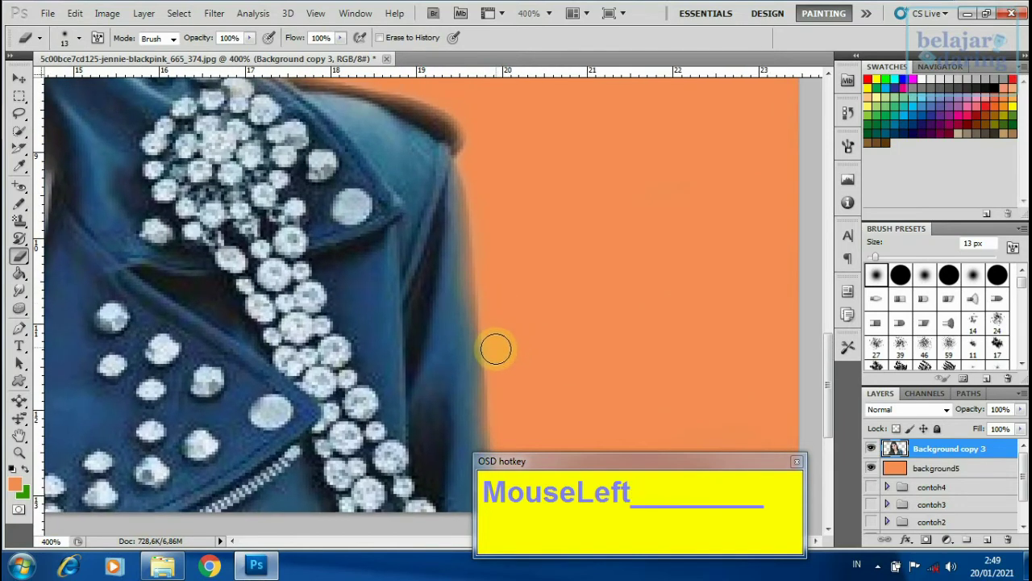
drag(493, 279, 471, 159)
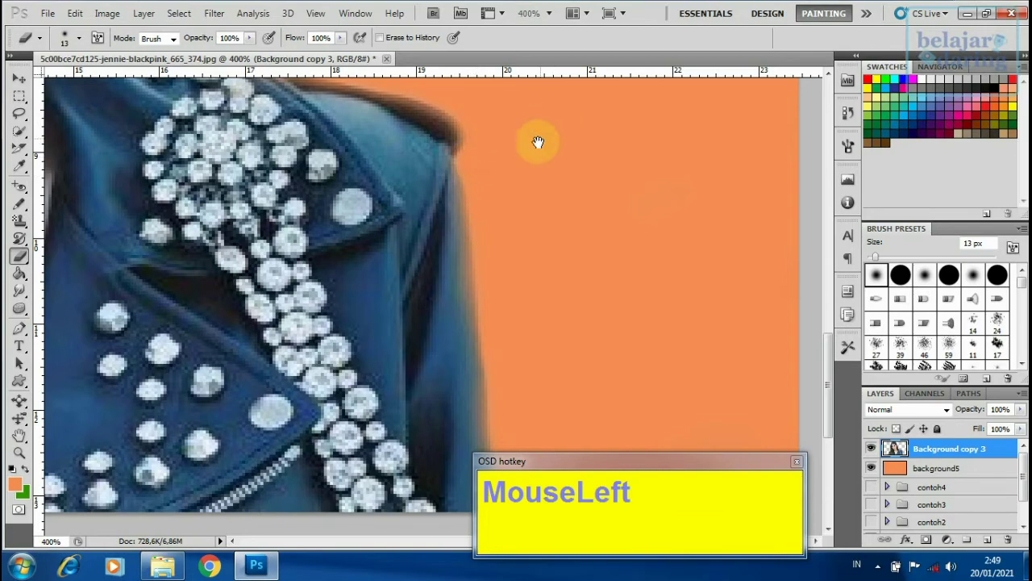
Examine the right shoulder, the whole cut-out against the orange background, and the left hair edge at closer range
drag(537, 142, 605, 249)
mouse_move(548, 206)
mouse_down()
mouse_move(460, 162)
mouse_move(351, 172)
mouse_move(490, 150)
mouse_up()
ctrl+alt+click(428, 179)
ctrl+alt+click(428, 179)
ctrl+alt+click(428, 179)
ctrl+alt+click(429, 179)
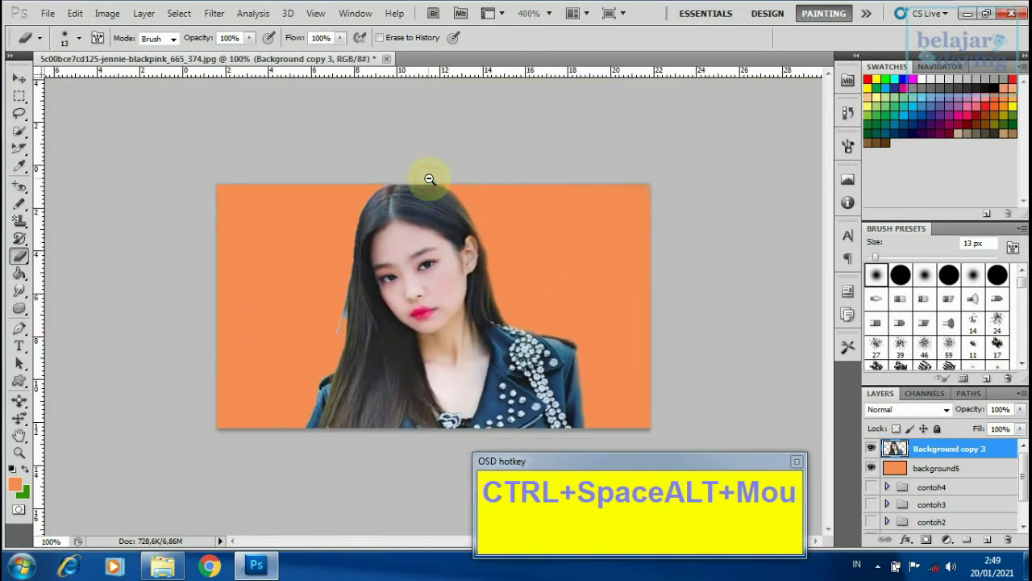
ctrl+click(357, 326)
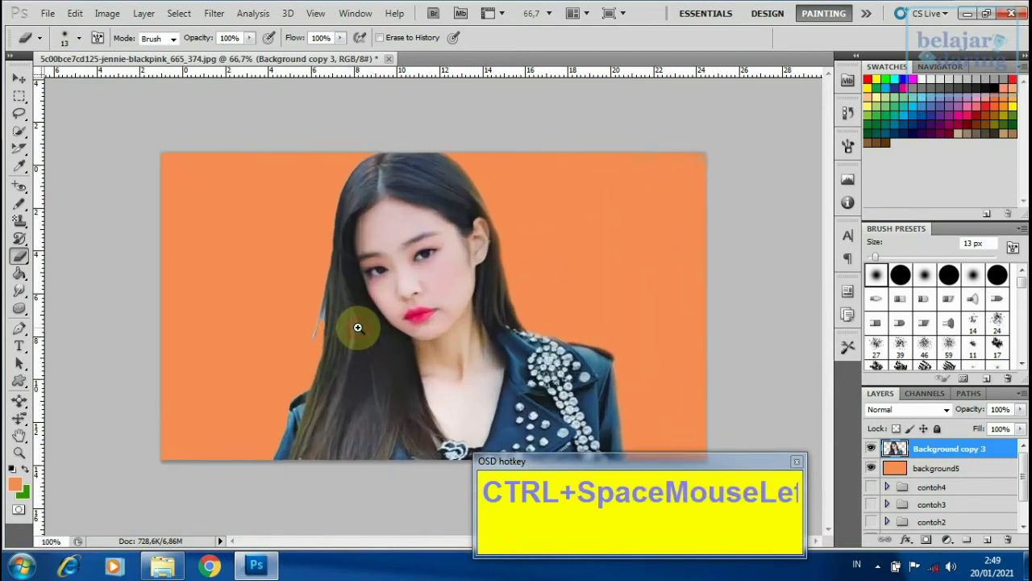
ctrl+click(357, 326)
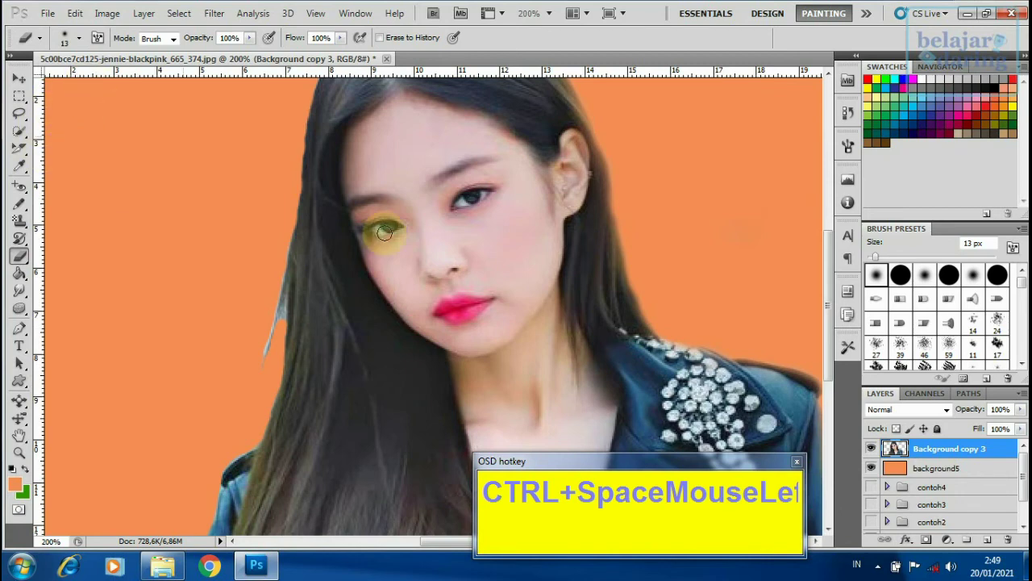
Create a new layer group named contoh5 above the Background copy 3 and background5 layers
click(958, 468)
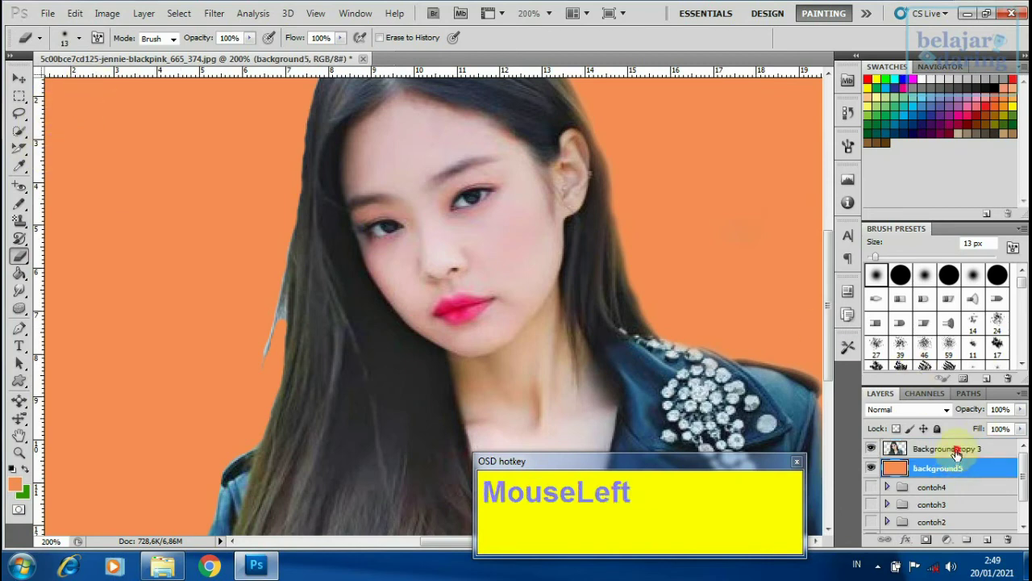
click(951, 448)
shift+click(957, 468)
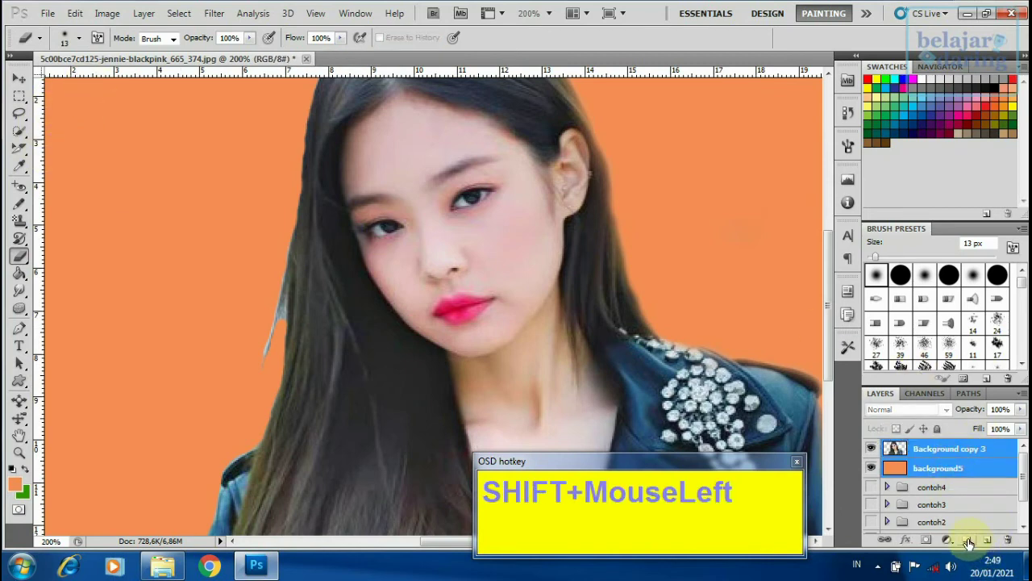
click(967, 540)
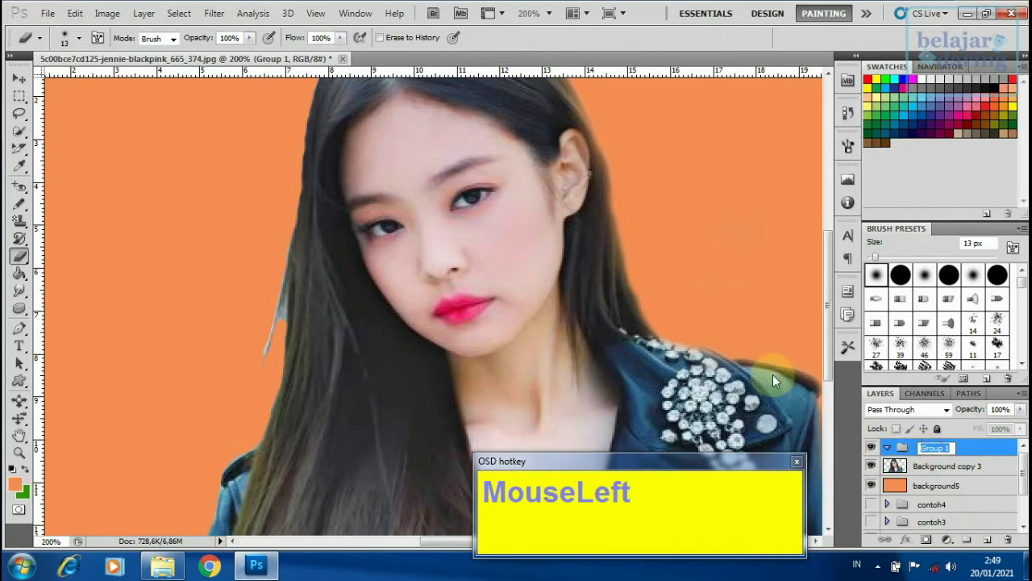
text(contoh)
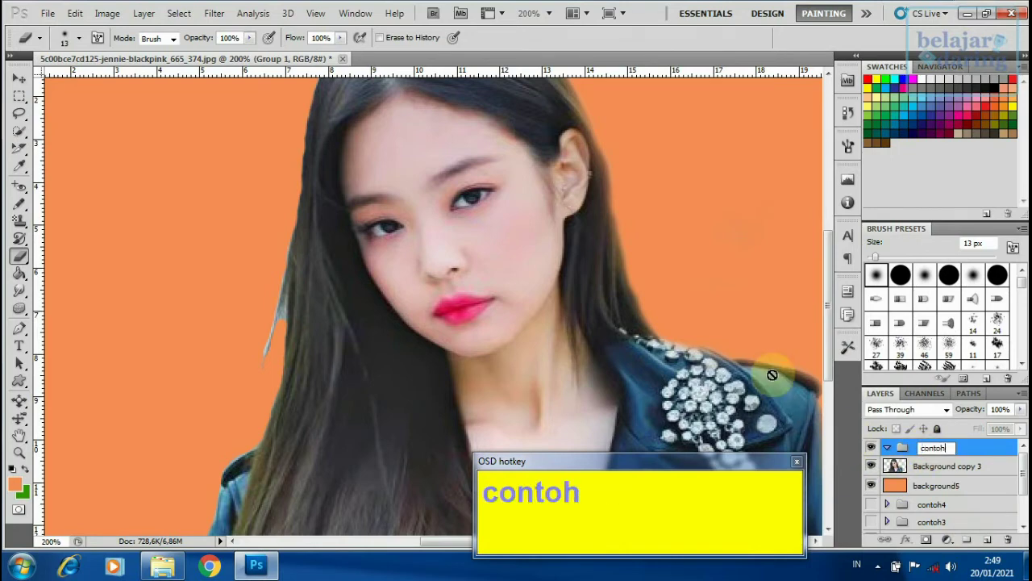
text(5)
key(Return)
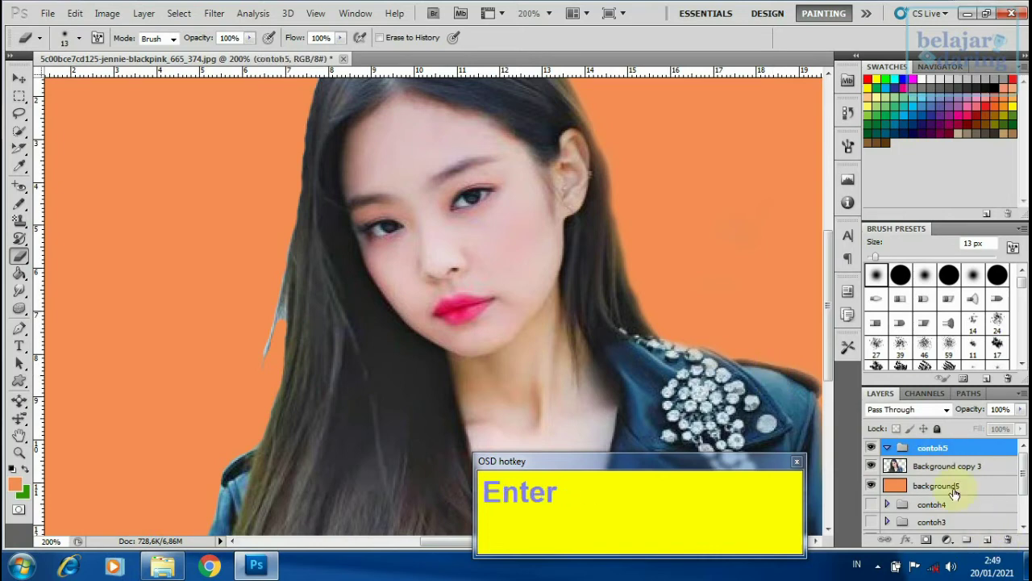
Move Background copy 3 and background5 into the contoh5 group and hide the group
click(20, 77)
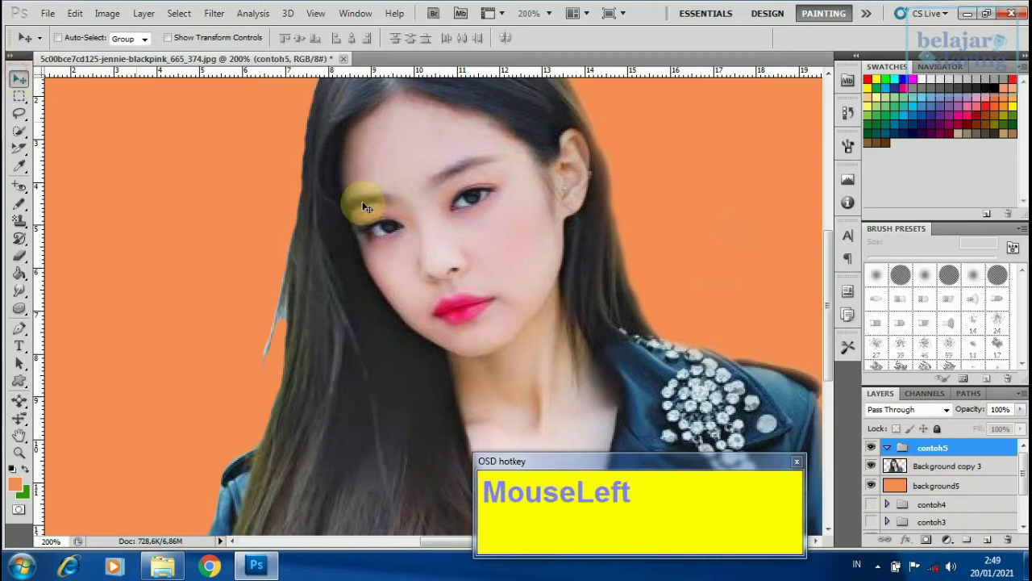
click(949, 473)
shift+click(936, 485)
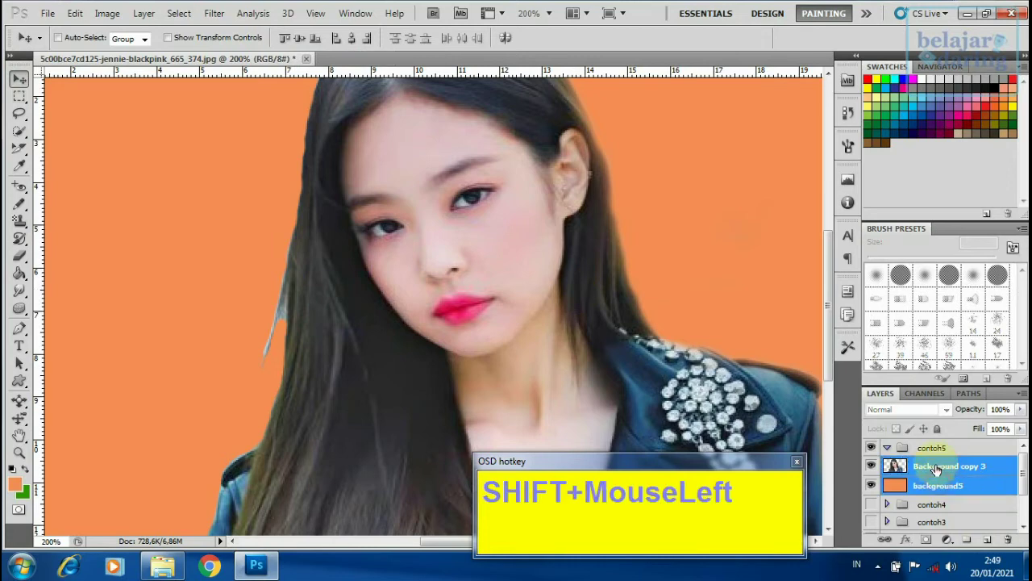
drag(935, 472, 893, 452)
click(871, 447)
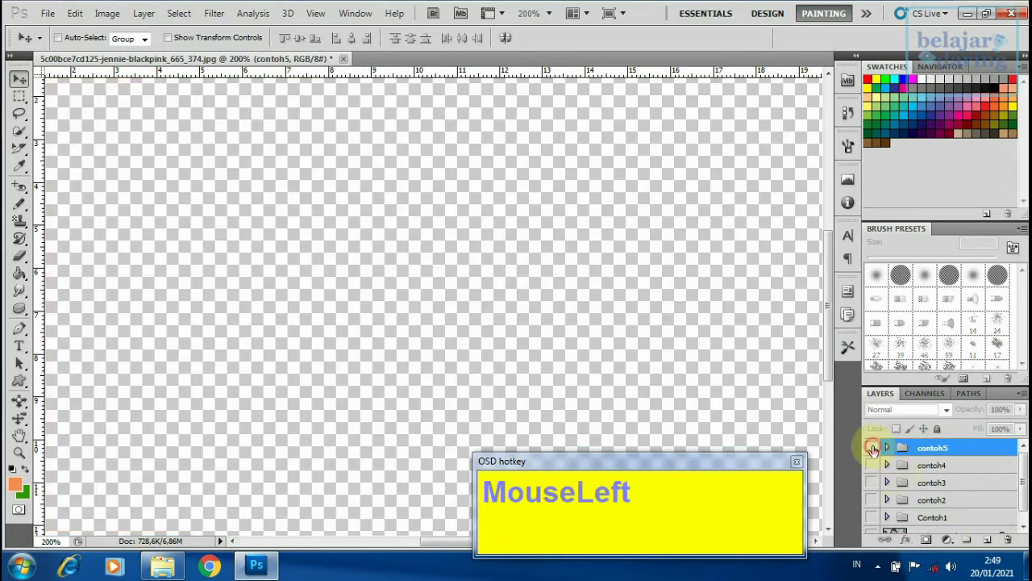
Duplicate the original Background layer, place the copy at the top of the layer stack and make it visible
scroll(915, 506, down, 1)
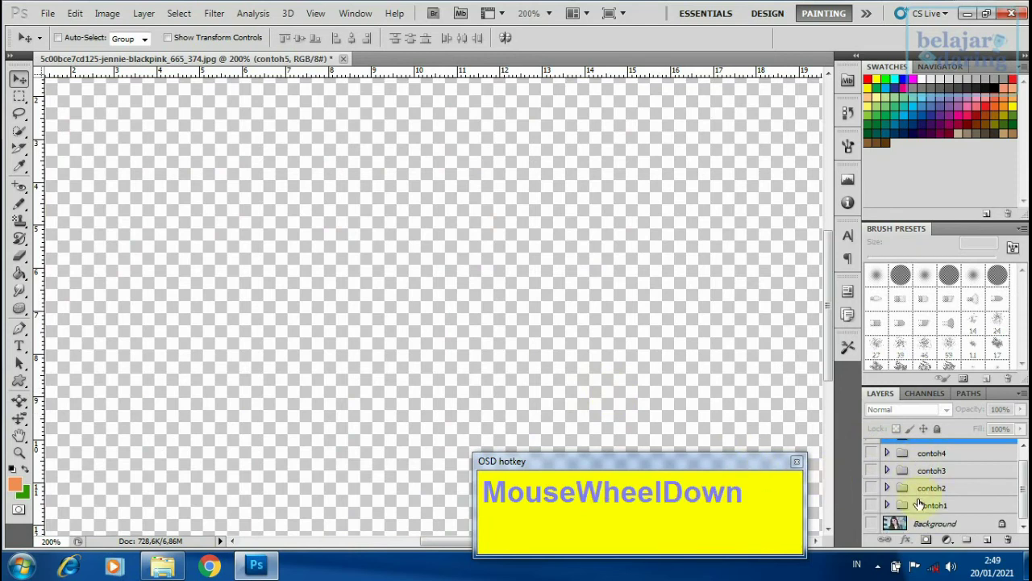
click(931, 525)
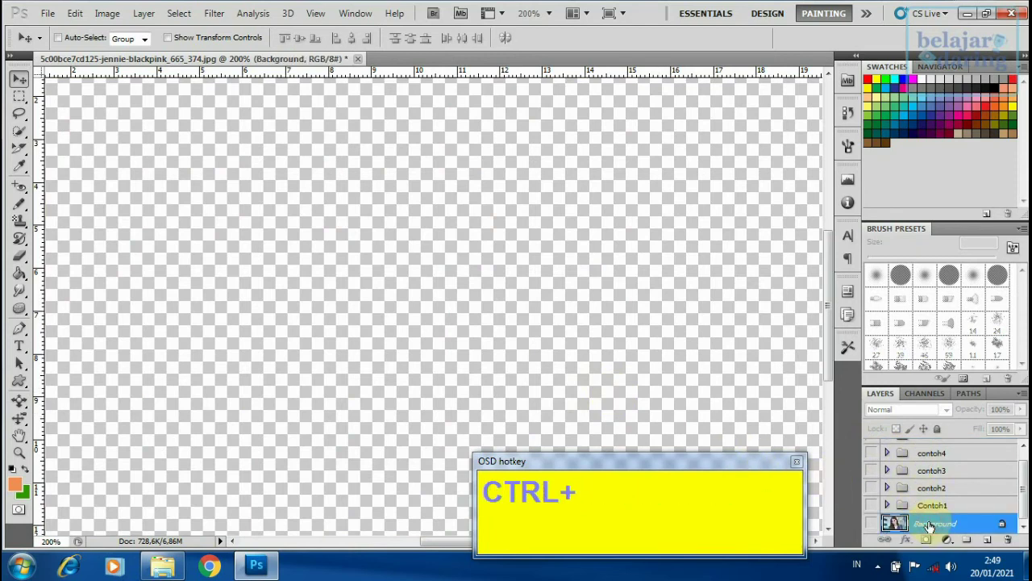
key(ctrl+j)
drag(931, 525, 933, 466)
scroll(933, 466, up, 1)
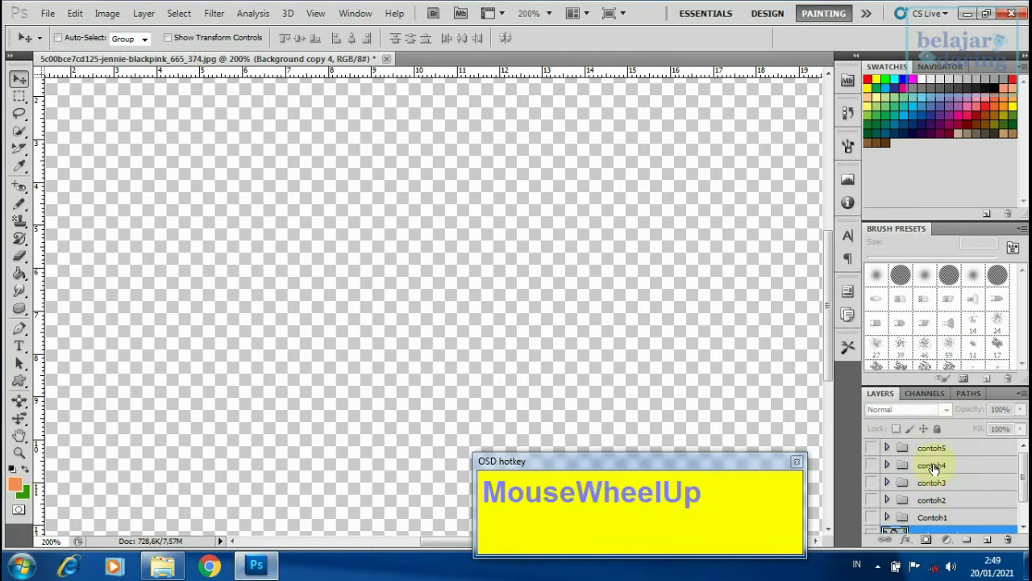
drag(940, 532, 953, 443)
scroll(931, 494, up, 1)
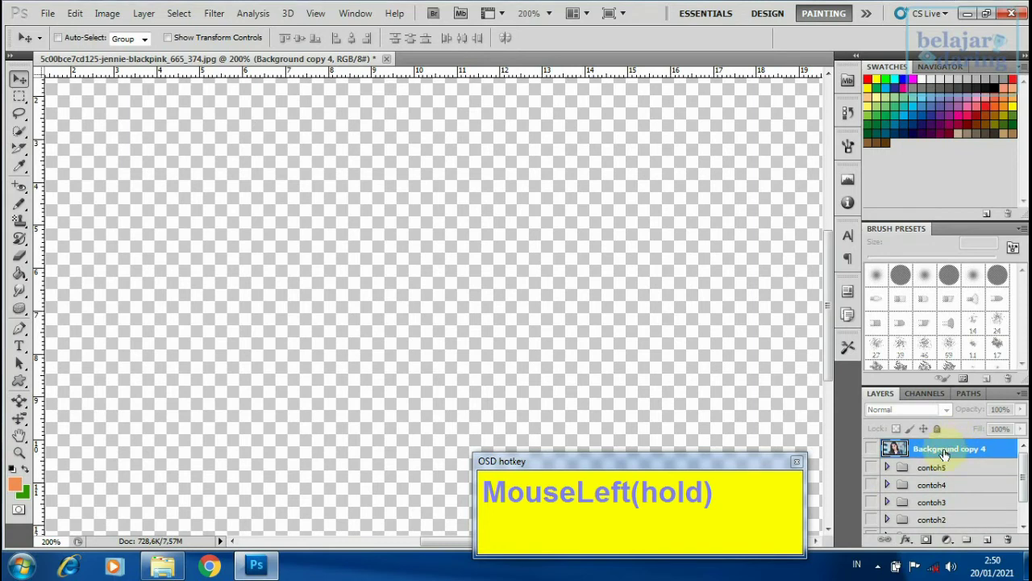
click(872, 452)
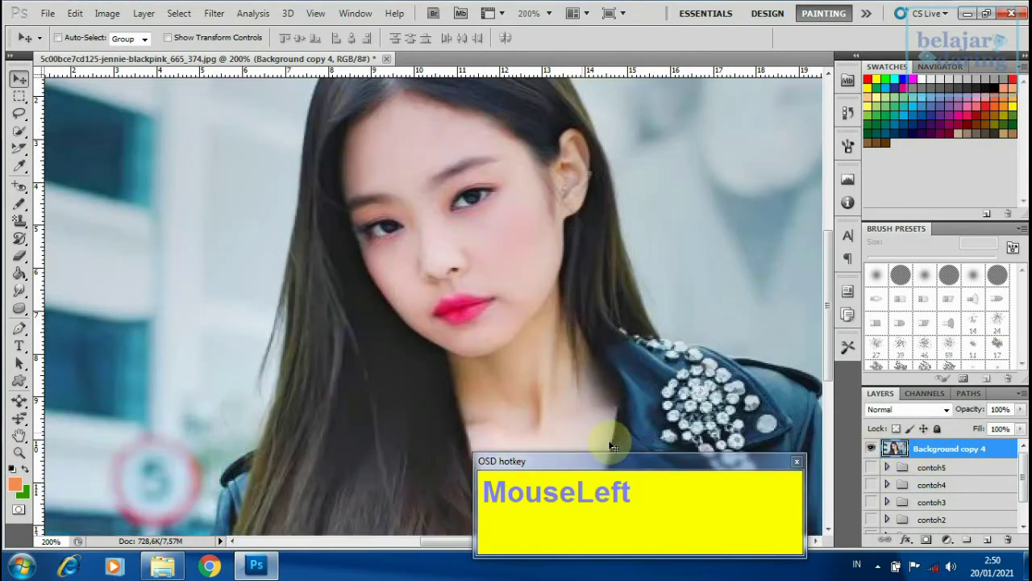
Start a Pen tool path at the photo's bottom edge, beside the woman's left-hand jacket sleeve
ctrl+alt+click(250, 280)
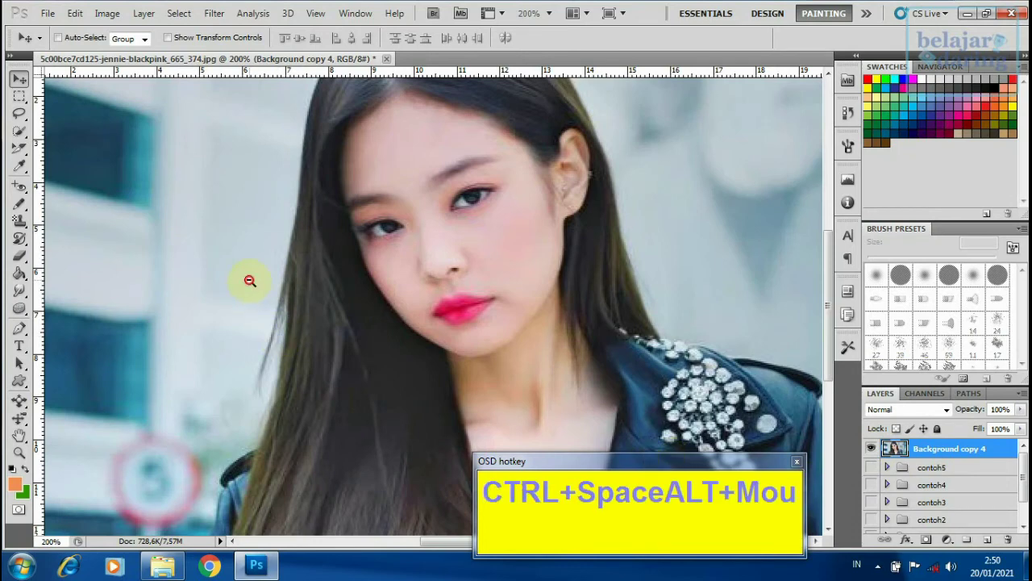
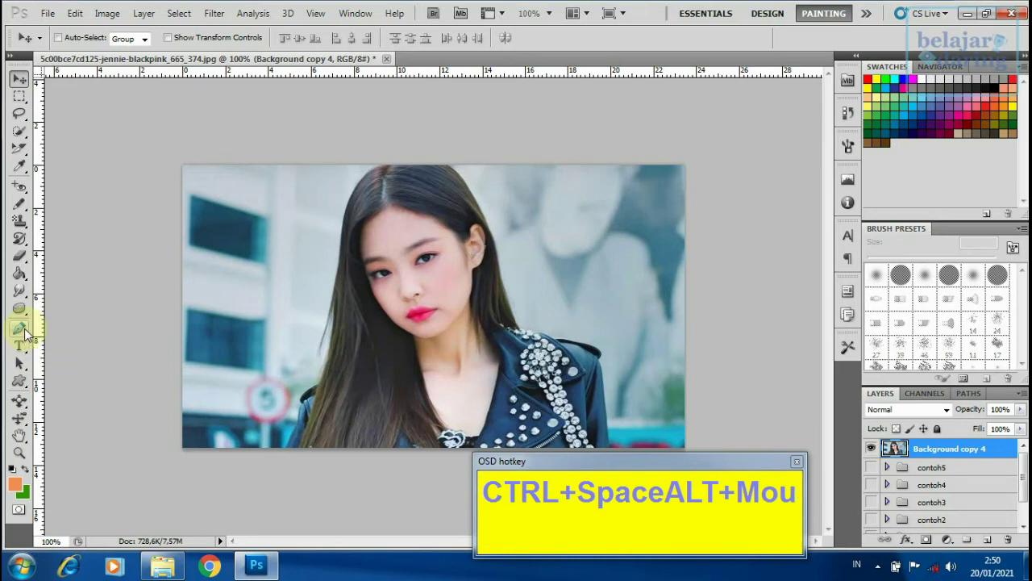
click(20, 329)
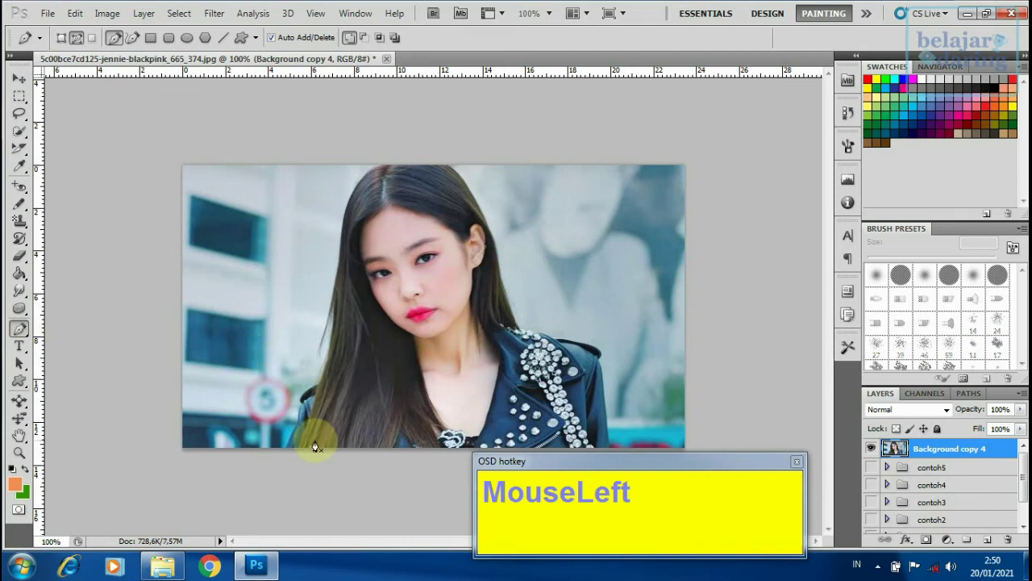
ctrl+click(341, 435)
ctrl+click(341, 435)
drag(266, 479, 287, 292)
ctrl+click(212, 378)
ctrl+click(212, 378)
drag(183, 399, 291, 379)
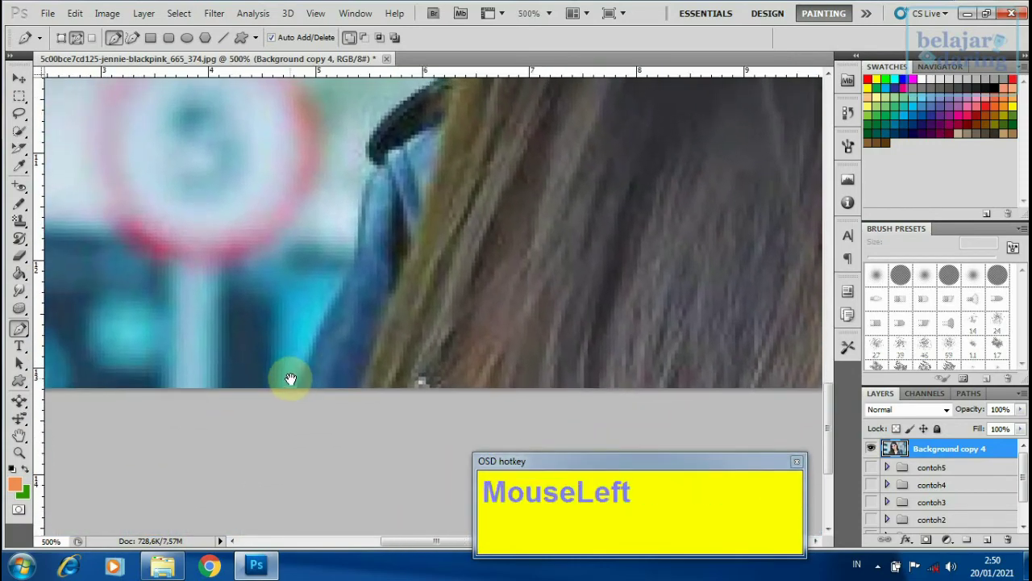
ctrl+click(319, 376)
ctrl+alt+click(318, 361)
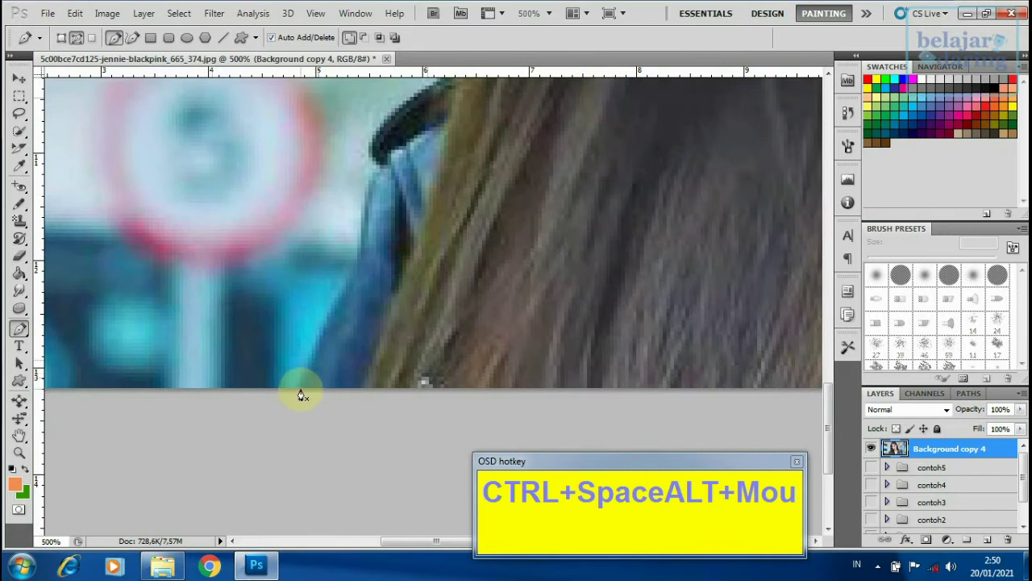
click(300, 392)
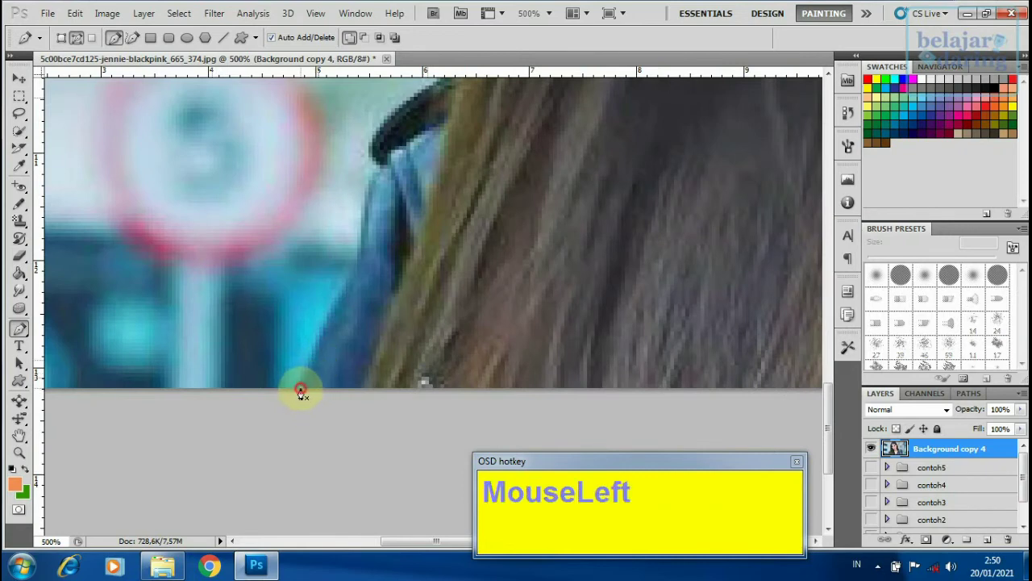
Continue the path up the outer edge of the left-hand denim sleeve to the base of the black strap, using corner-converted anchors
drag(338, 309, 354, 279)
alt+click(339, 304)
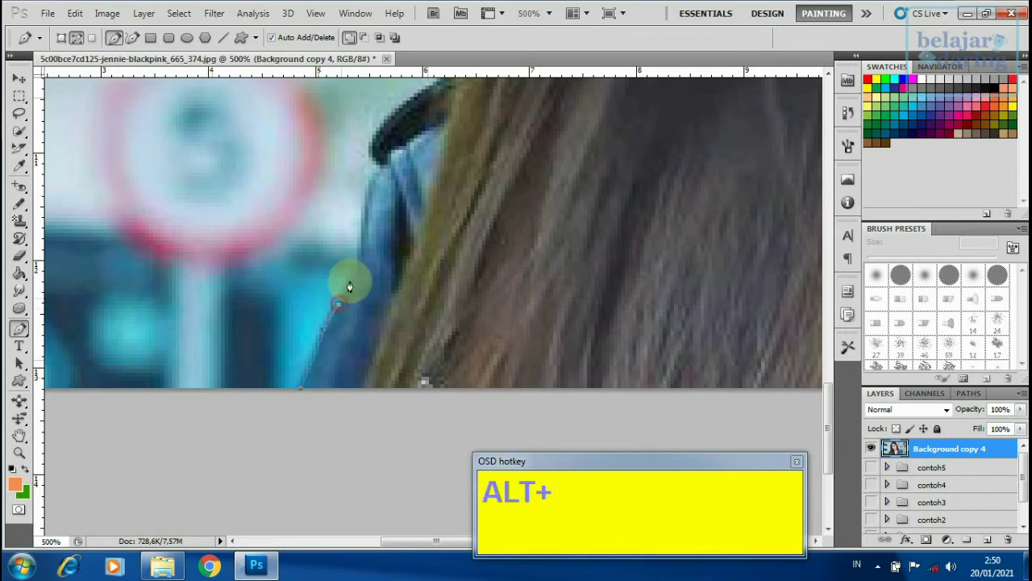
click(359, 269)
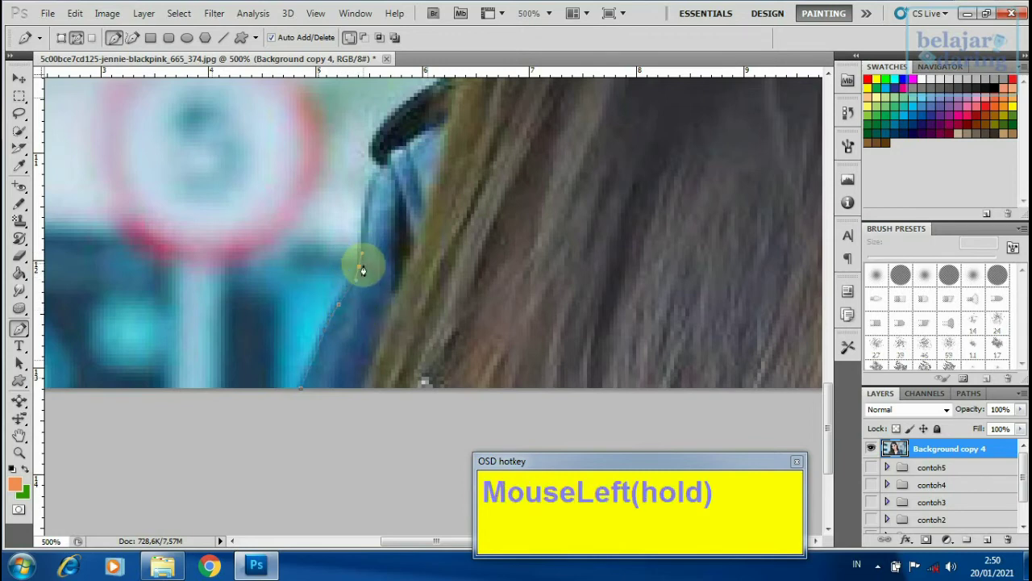
alt+click(359, 267)
click(379, 172)
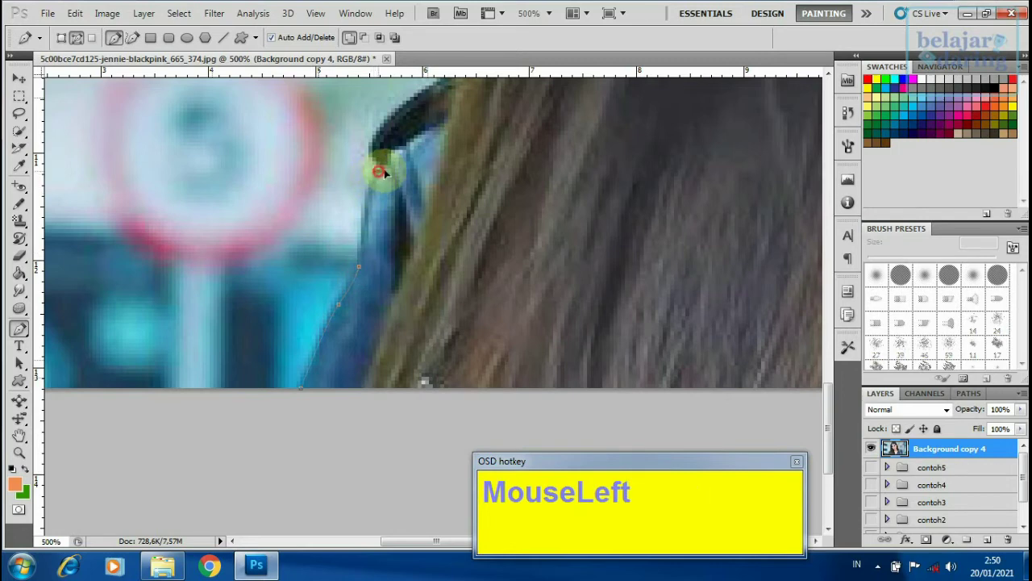
drag(392, 165, 375, 133)
alt+click(379, 171)
alt+click(371, 139)
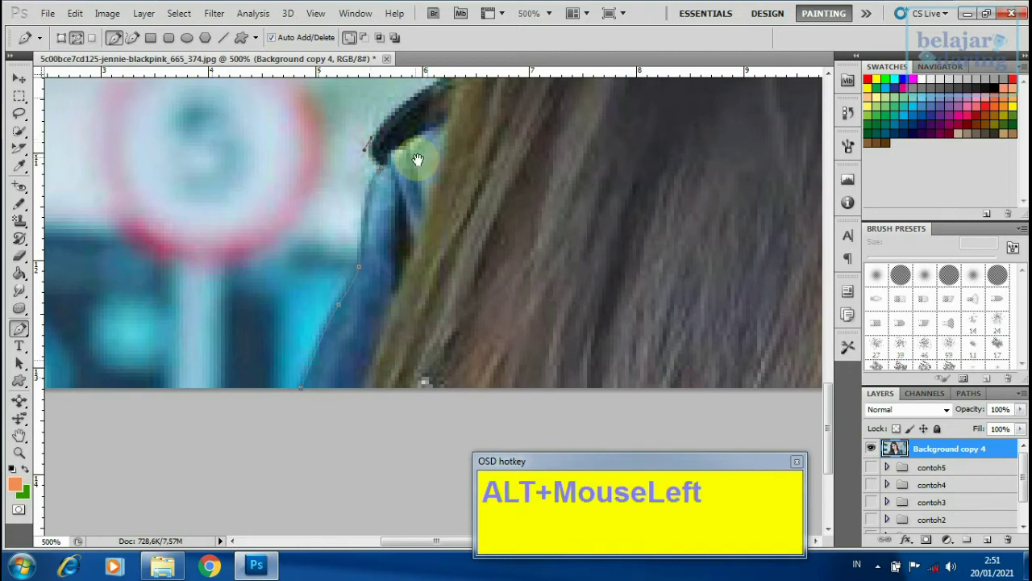
Curve the path over the black shoulder strap to the hair edge, fine-tune that anchor and its handle, and remove the outgoing handle
drag(417, 161, 374, 298)
drag(419, 203, 502, 163)
ctrl+click(424, 205)
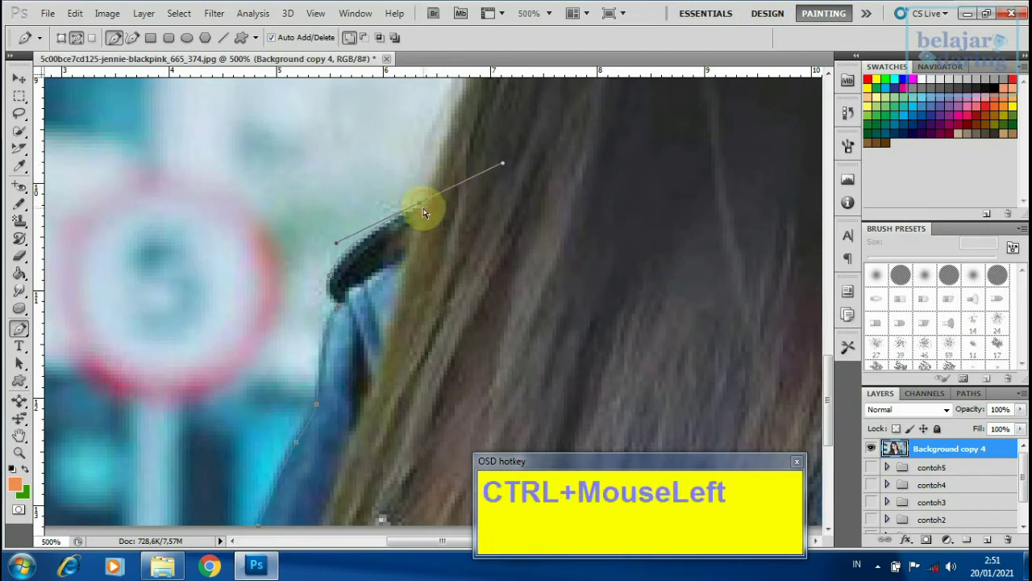
ctrl+click(421, 203)
drag(419, 204, 418, 206)
drag(338, 242, 354, 229)
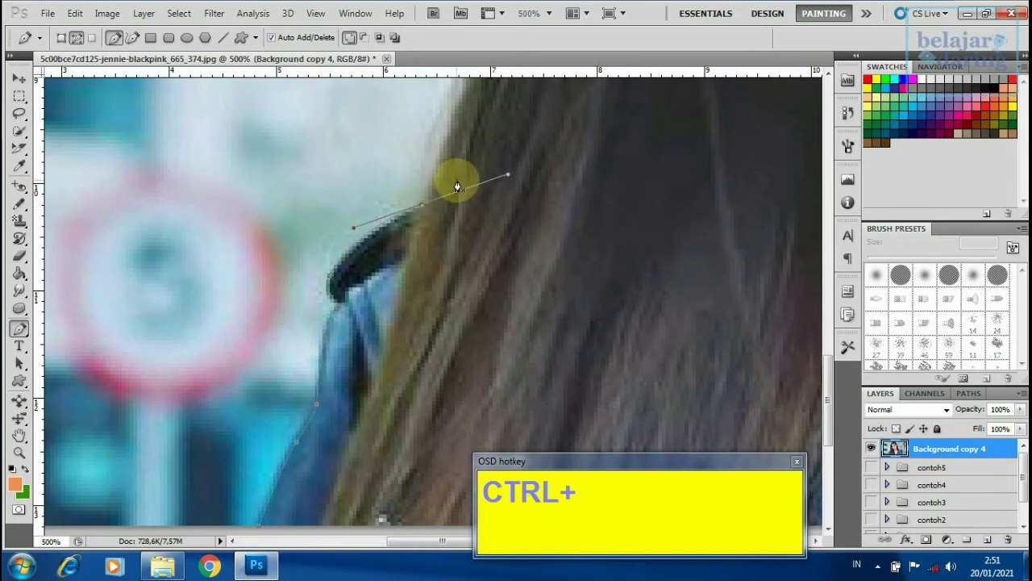
alt+click(421, 205)
Add a curved anchor on the left-hand hair edge just above the strap and remove its outgoing handle
drag(506, 167, 473, 304)
drag(429, 236, 443, 213)
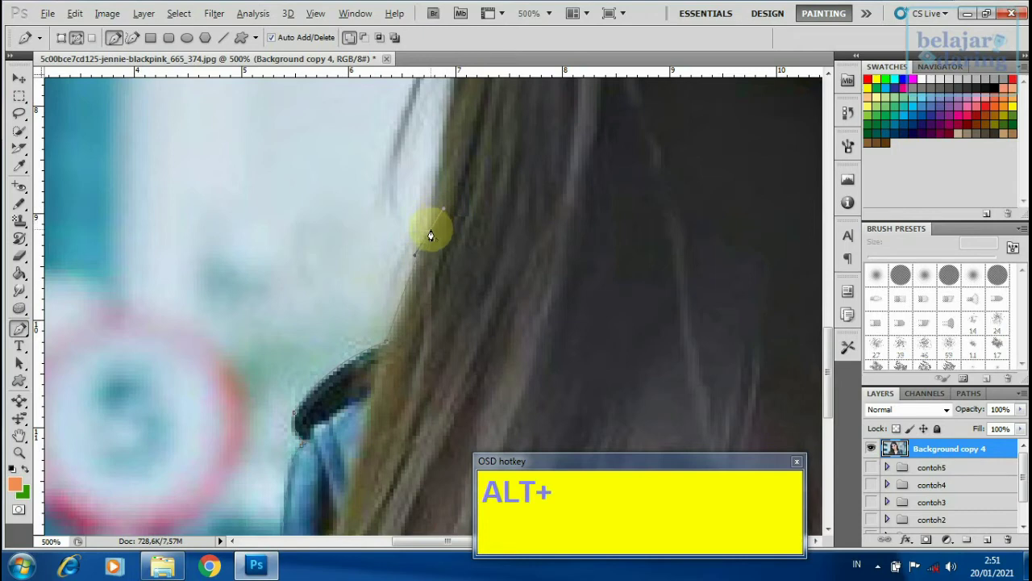
alt+click(430, 232)
Extend the path up the hair edge to where the loose strand branches off, reposition that anchor and remove its outgoing handle
drag(499, 218, 484, 247)
key(ctrl+r)
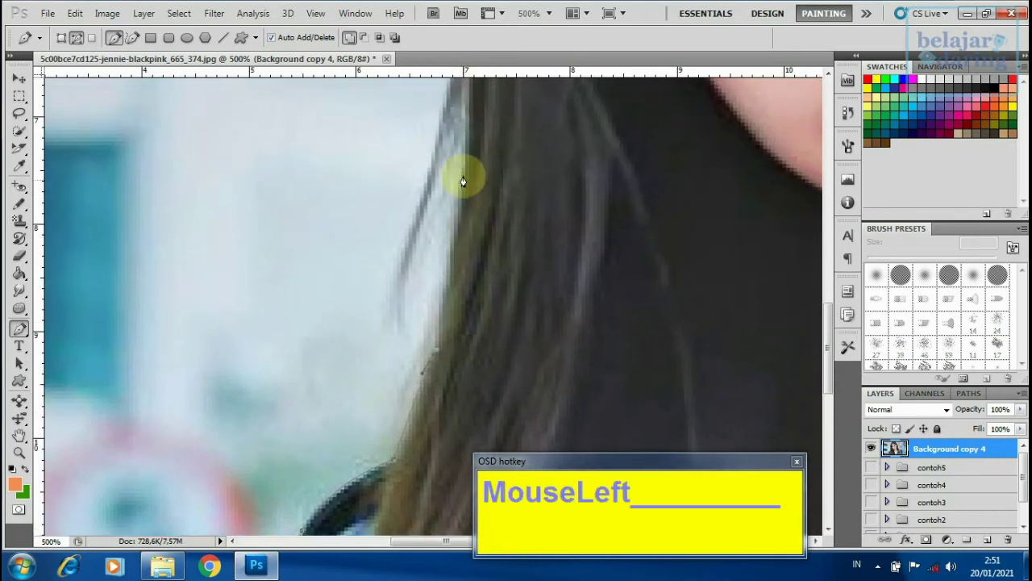
click(467, 96)
mouse_move(467, 95)
mouse_down()
mouse_move(455, 83)
mouse_move(464, 88)
mouse_up()
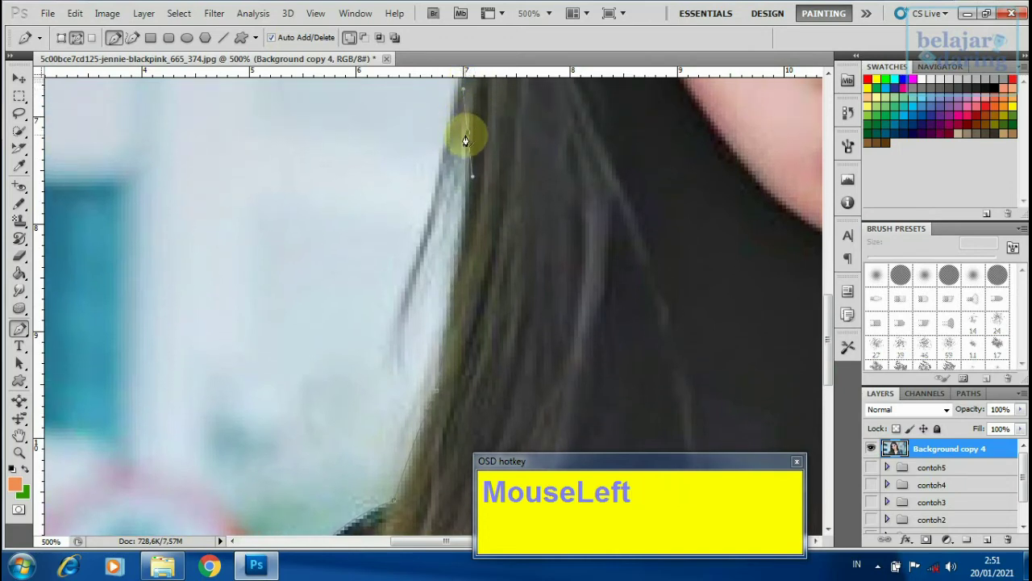
drag(468, 136, 471, 123)
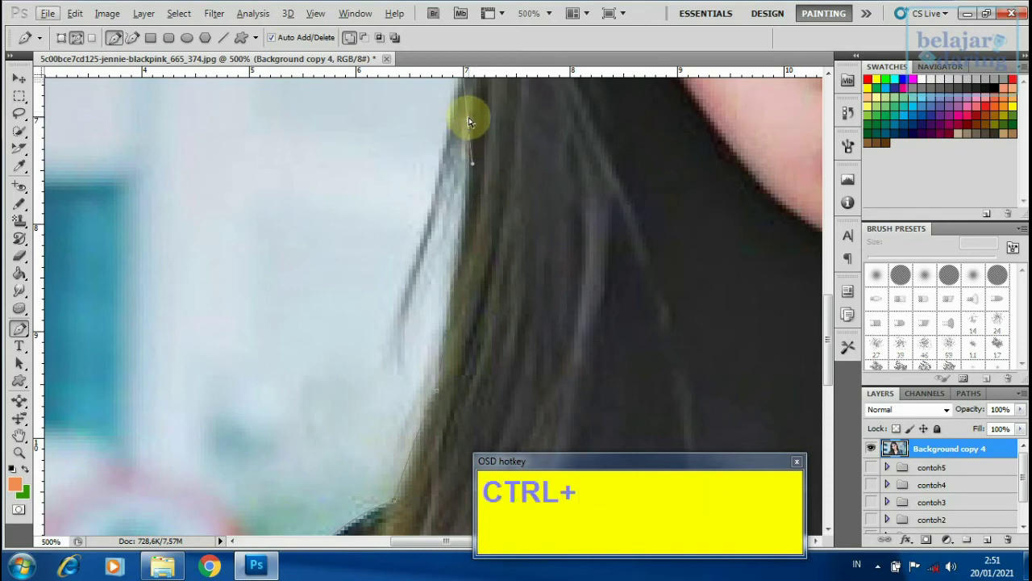
mouse_move(469, 119)
mouse_down()
mouse_move(475, 111)
mouse_move(471, 120)
mouse_up()
alt+click(473, 114)
drag(512, 168, 530, 225)
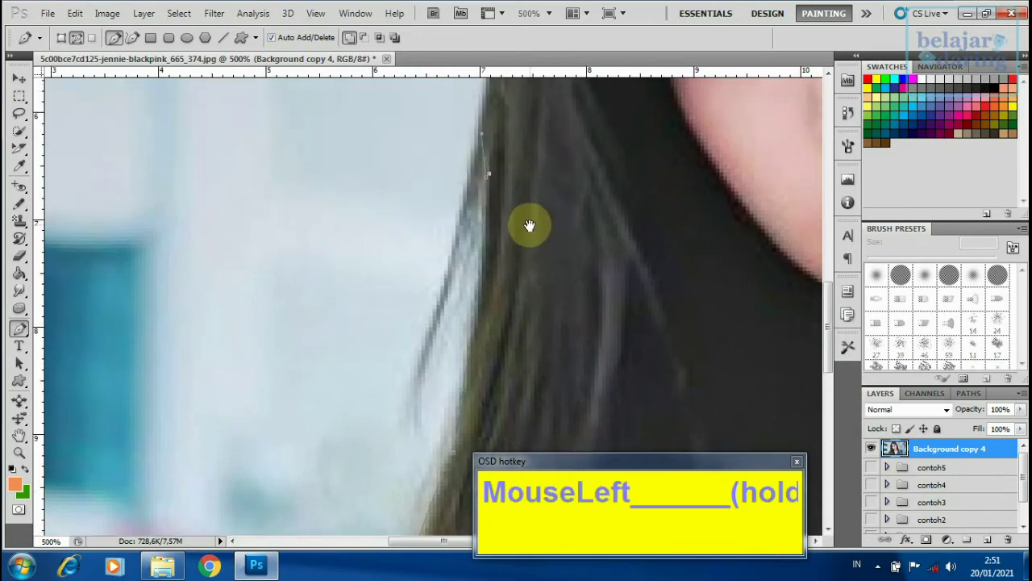
key(ctrl+z)
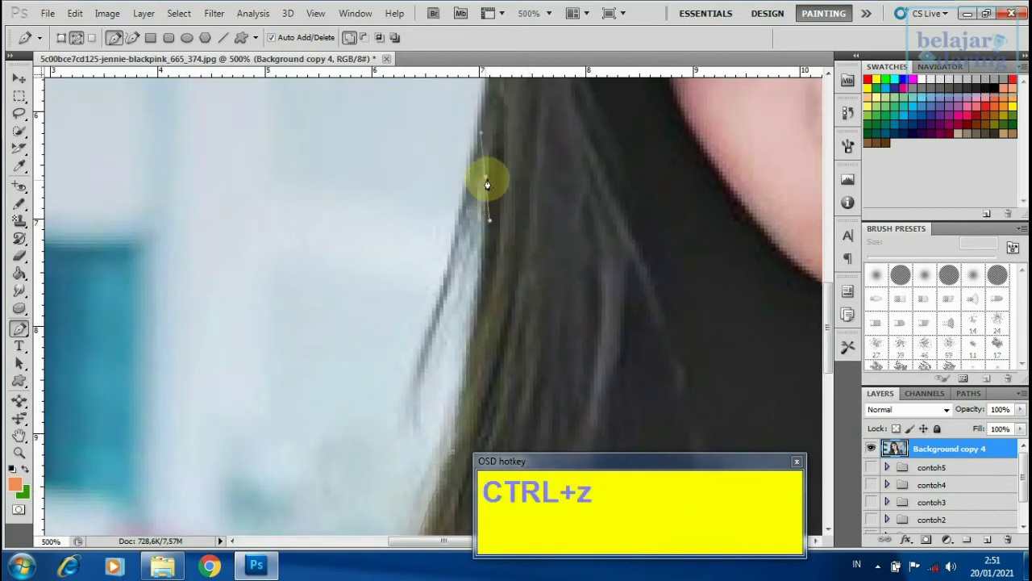
drag(485, 179, 487, 150)
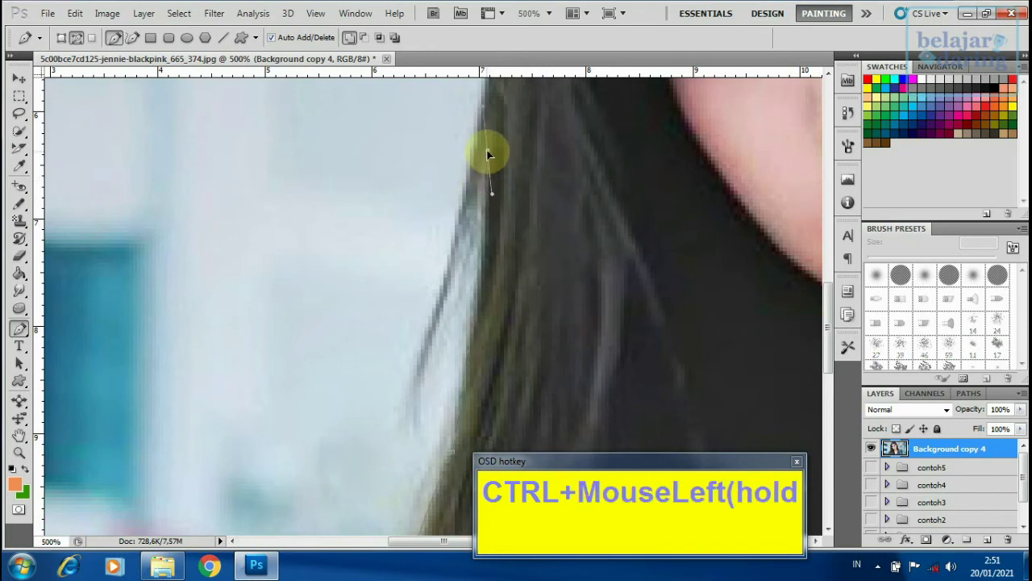
alt+click(488, 152)
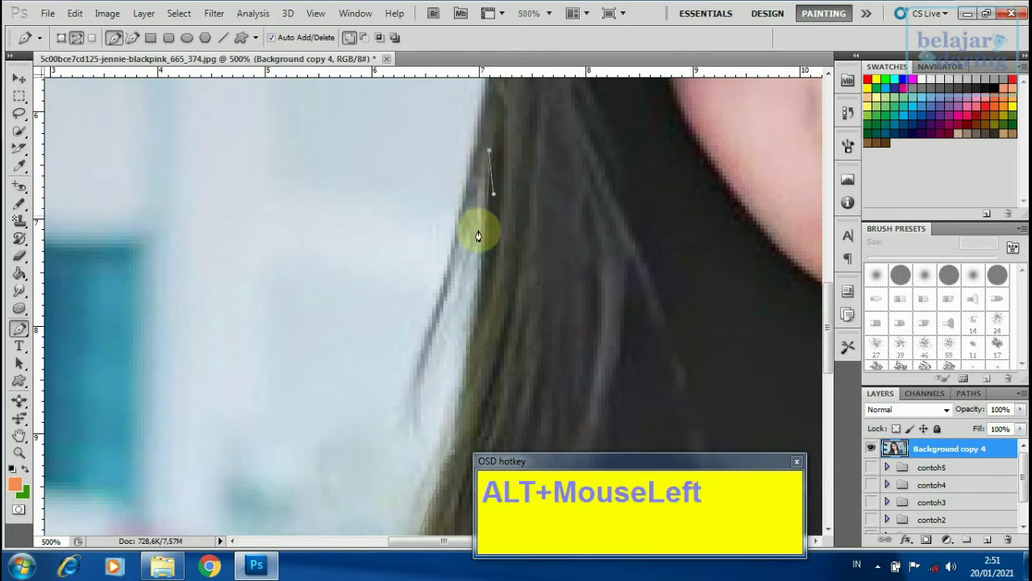
Trace the path down the inner side of the loose hair strand to its tip, adjusting anchors and removing their outgoing handles
drag(462, 252, 449, 297)
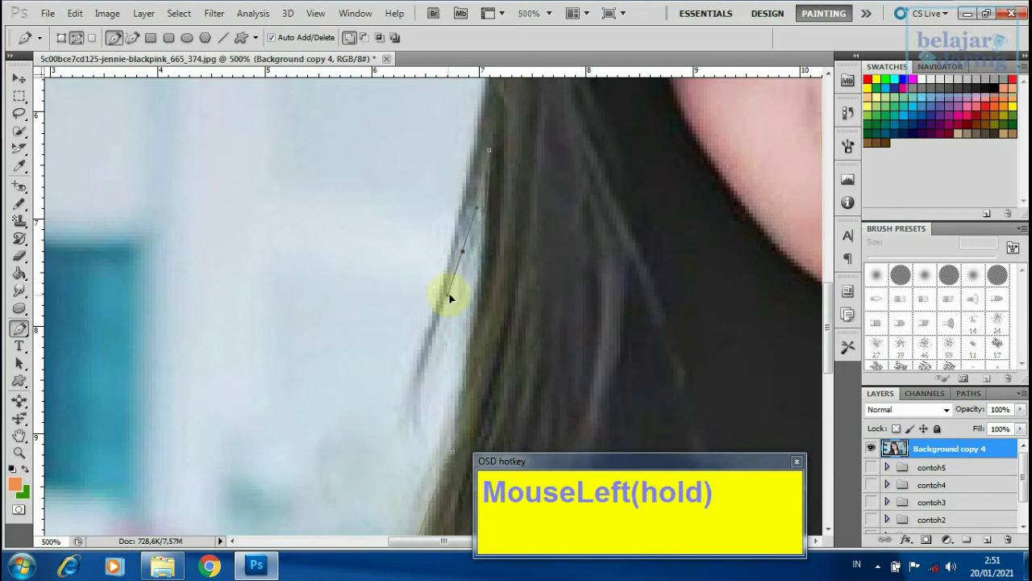
drag(461, 255, 459, 266)
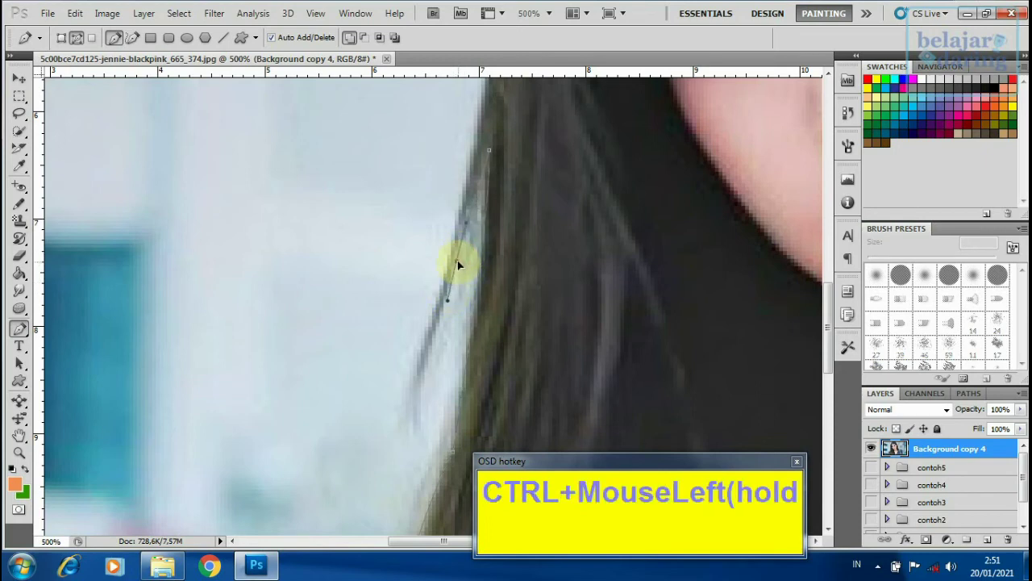
alt+click(457, 261)
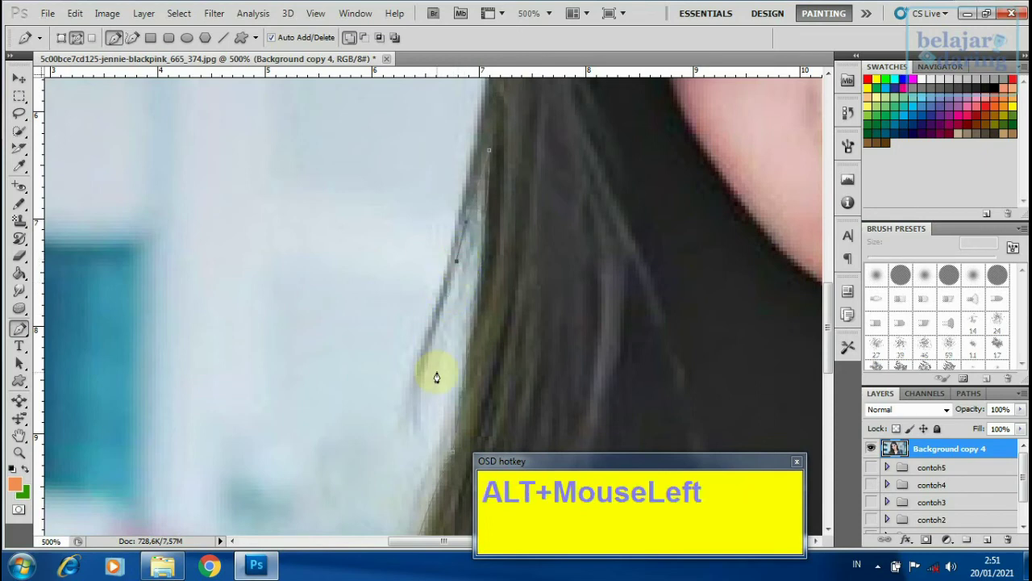
drag(429, 362, 433, 332)
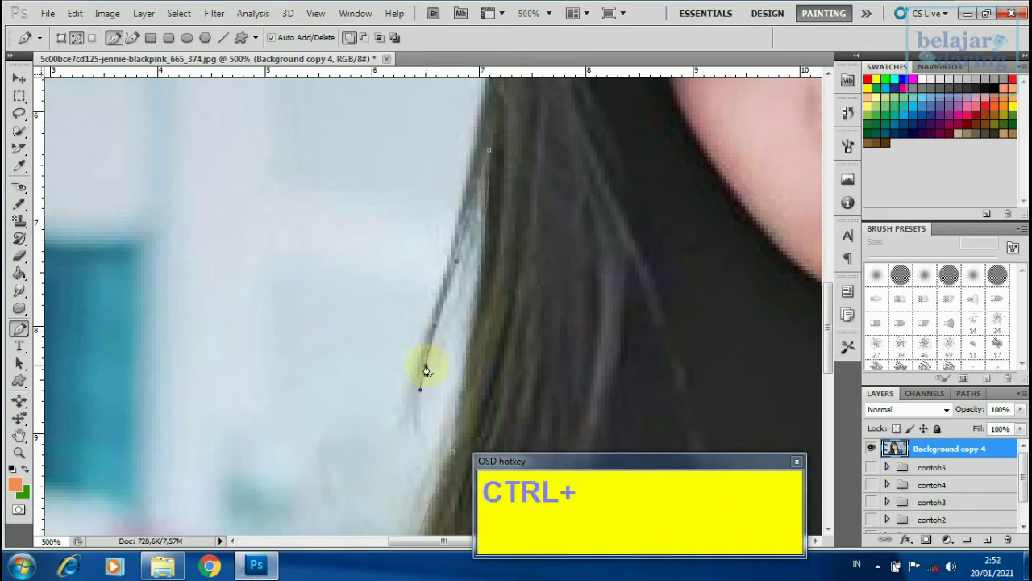
alt+click(427, 369)
key(alt)
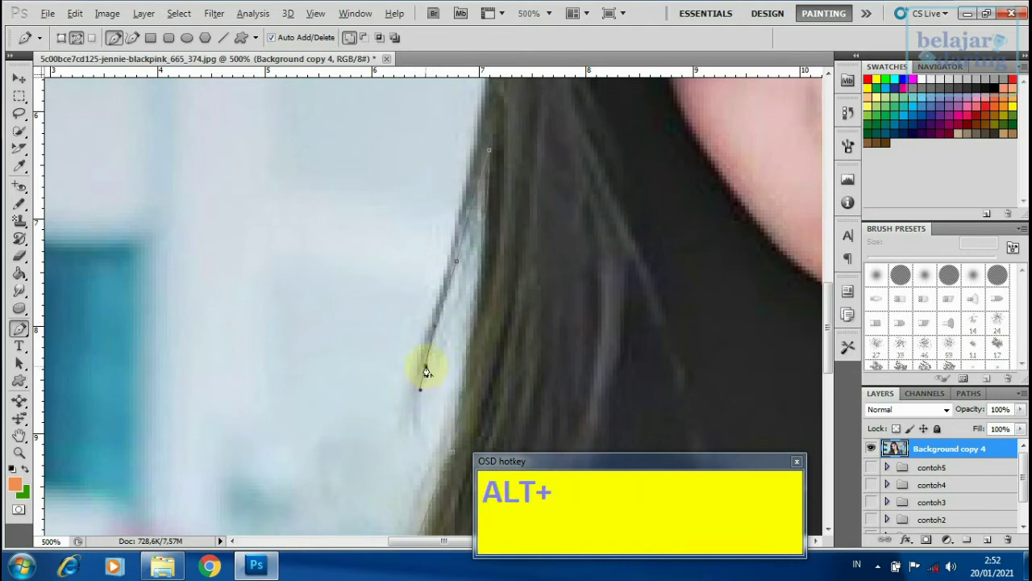
alt+click(426, 369)
mouse_move(422, 388)
mouse_down()
mouse_move(419, 401)
mouse_move(423, 390)
mouse_up()
alt+click(422, 385)
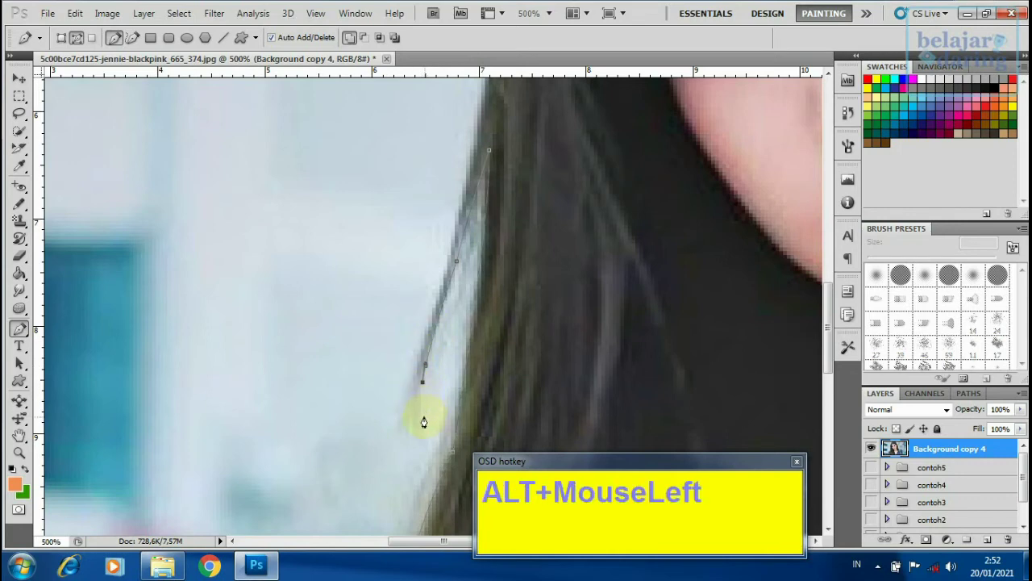
Trace the path back up the outer side of the loose strand to the main hair, removing each anchor's outgoing handle
drag(423, 338, 431, 303)
ctrl+click(425, 338)
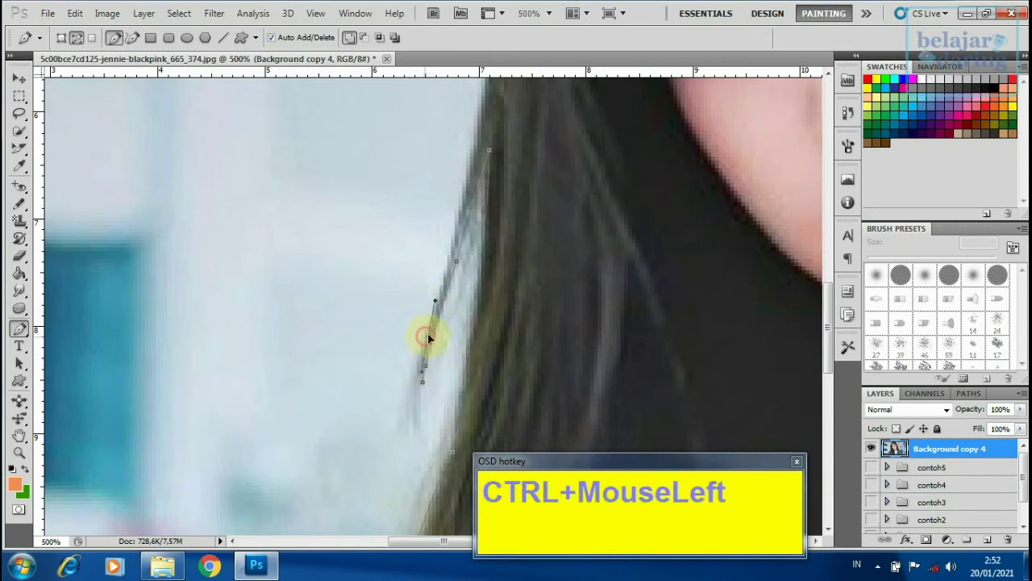
alt+click(426, 337)
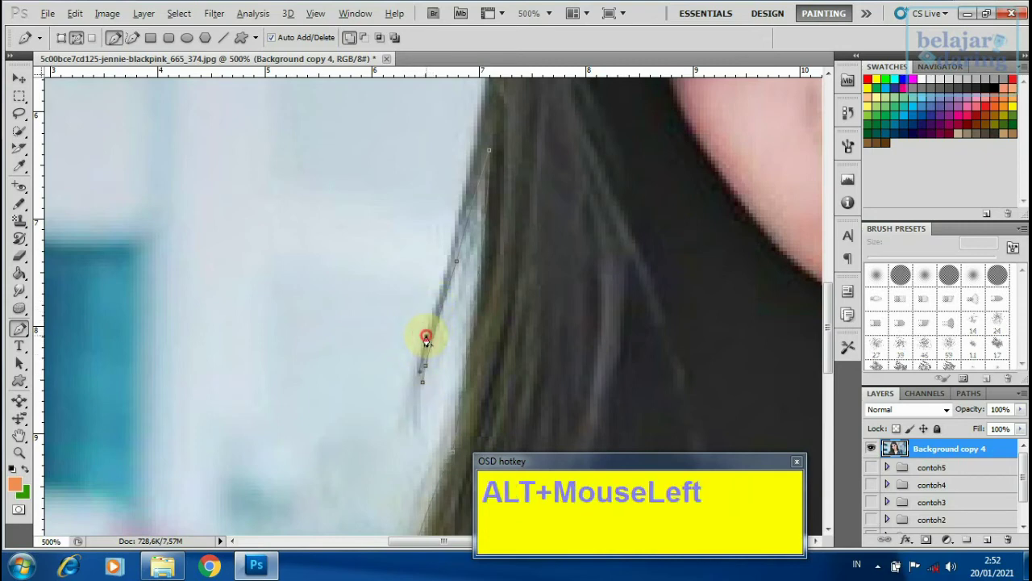
drag(457, 218, 457, 255)
alt+click(454, 244)
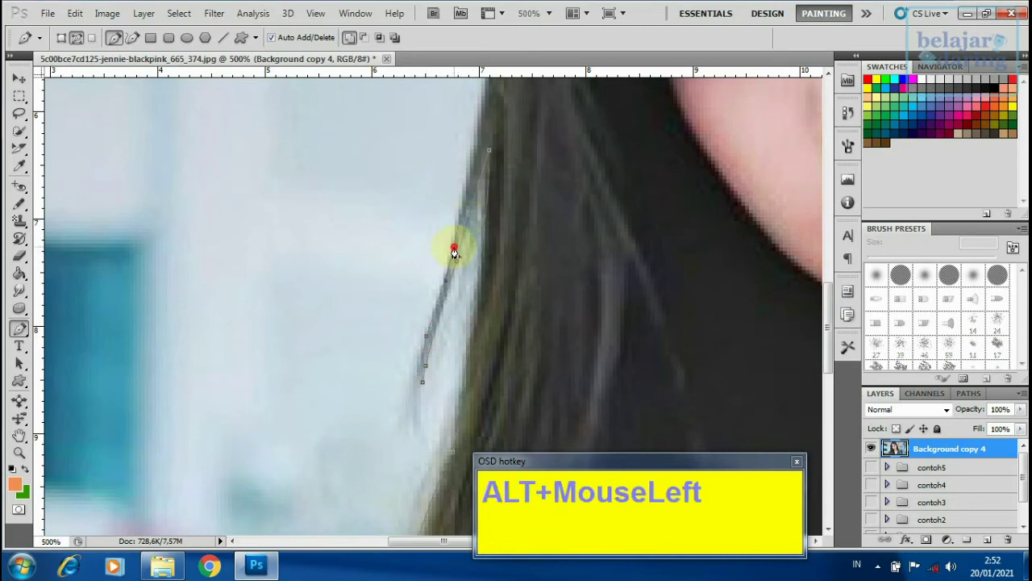
click(471, 160)
drag(471, 161, 474, 144)
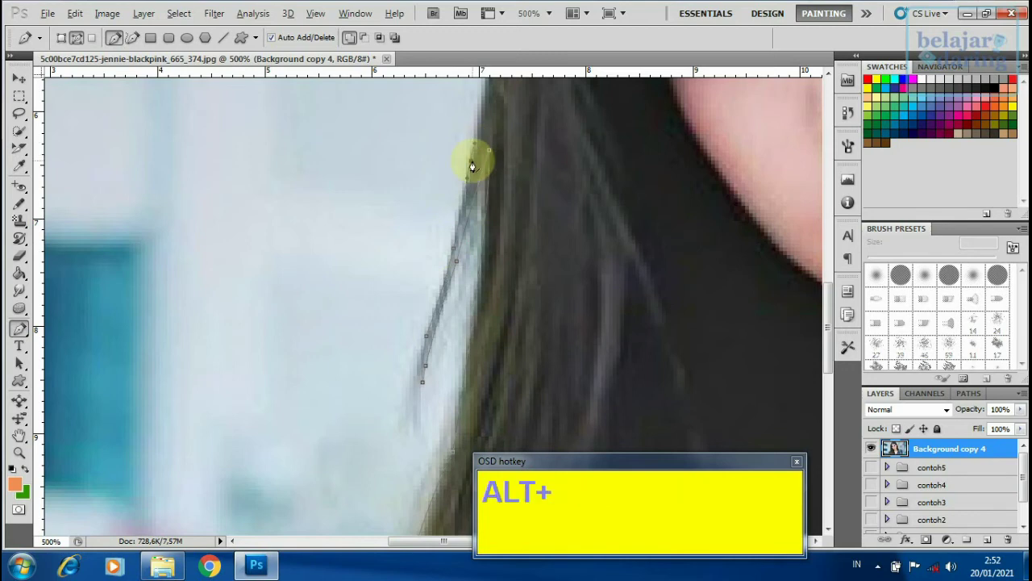
alt+click(471, 161)
Continue the path up the left-hand outer hair edge to about eye level with two curved anchors, removing their outgoing handles
drag(544, 207, 489, 364)
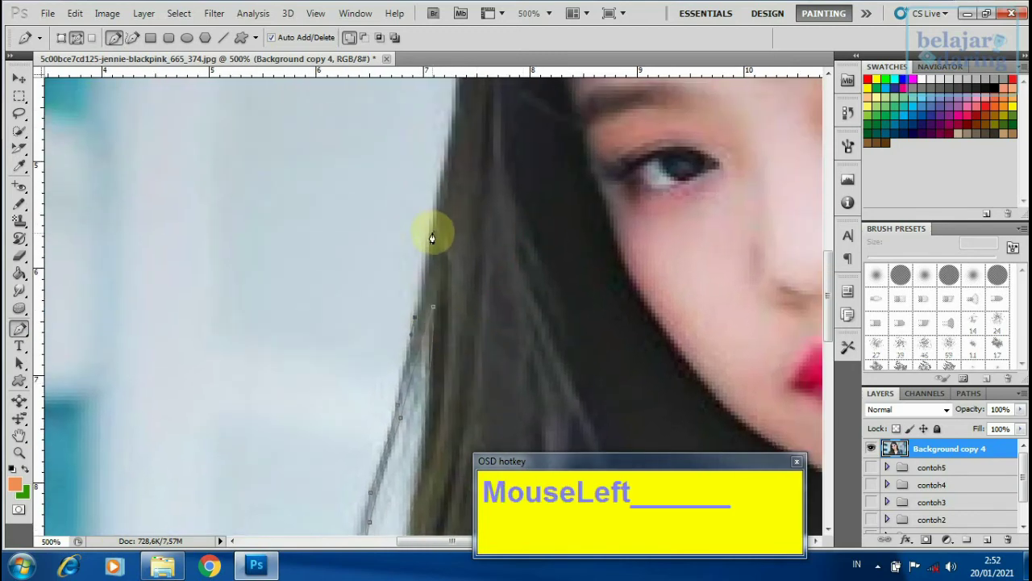
drag(433, 231, 435, 198)
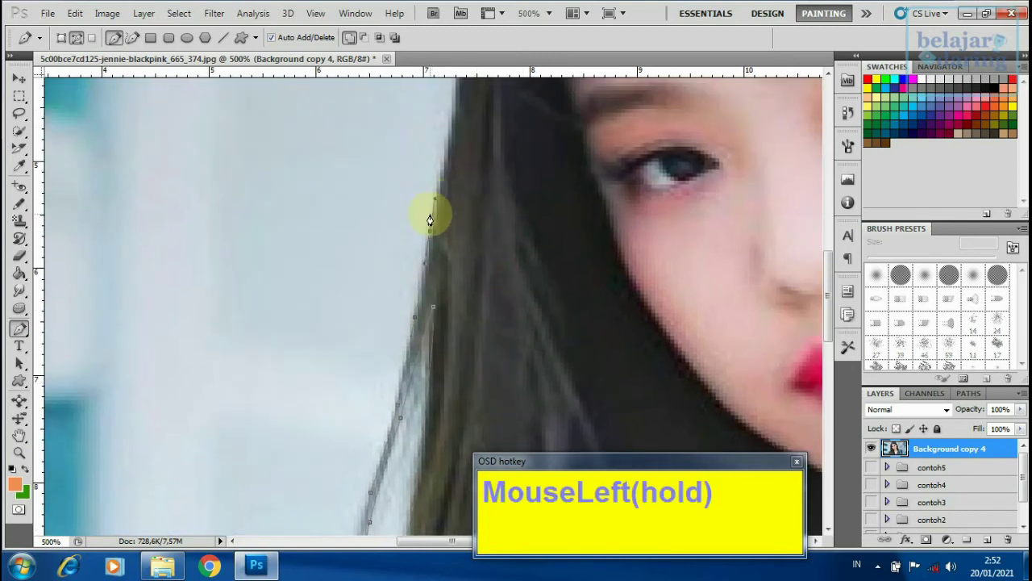
ctrl+click(430, 233)
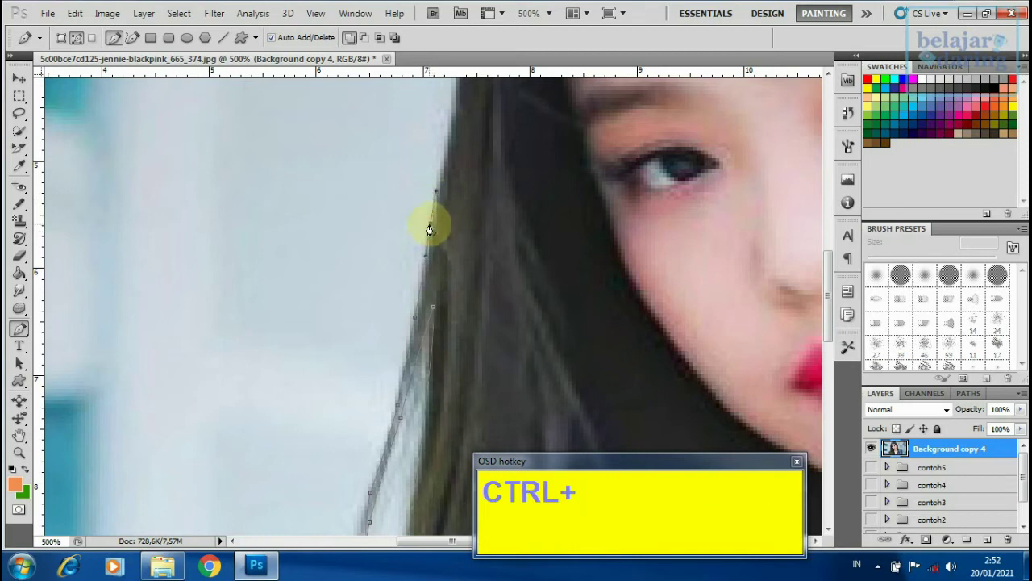
alt+click(429, 226)
drag(470, 248, 443, 300)
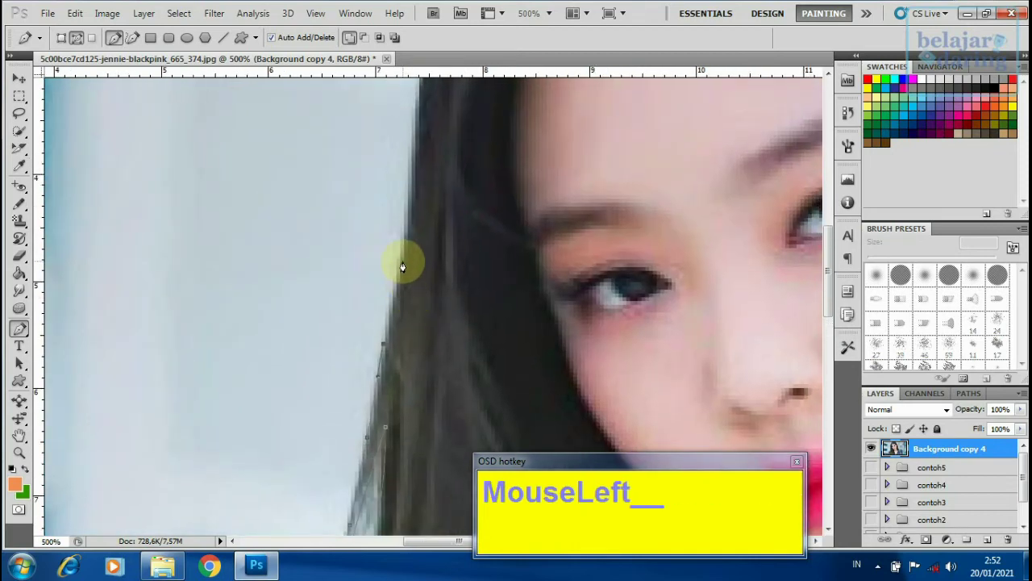
drag(401, 258, 403, 241)
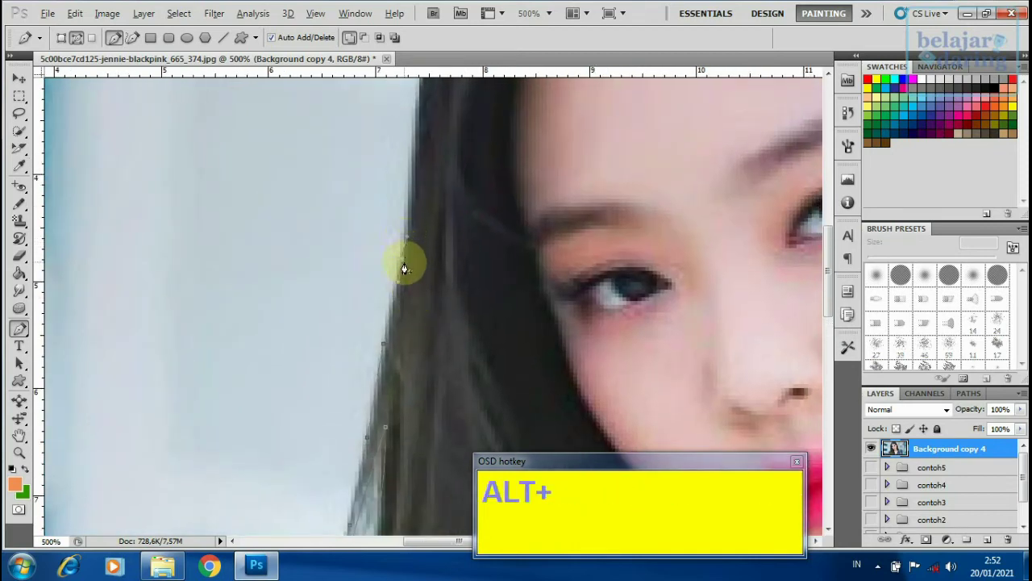
alt+click(399, 262)
Extend the path along the left-hand hair edge past the forehead to the start of the crown's curve, adjusting the last anchor
drag(443, 202, 384, 345)
mouse_move(346, 246)
mouse_down()
mouse_move(347, 218)
mouse_move(346, 231)
mouse_up()
alt+click(346, 242)
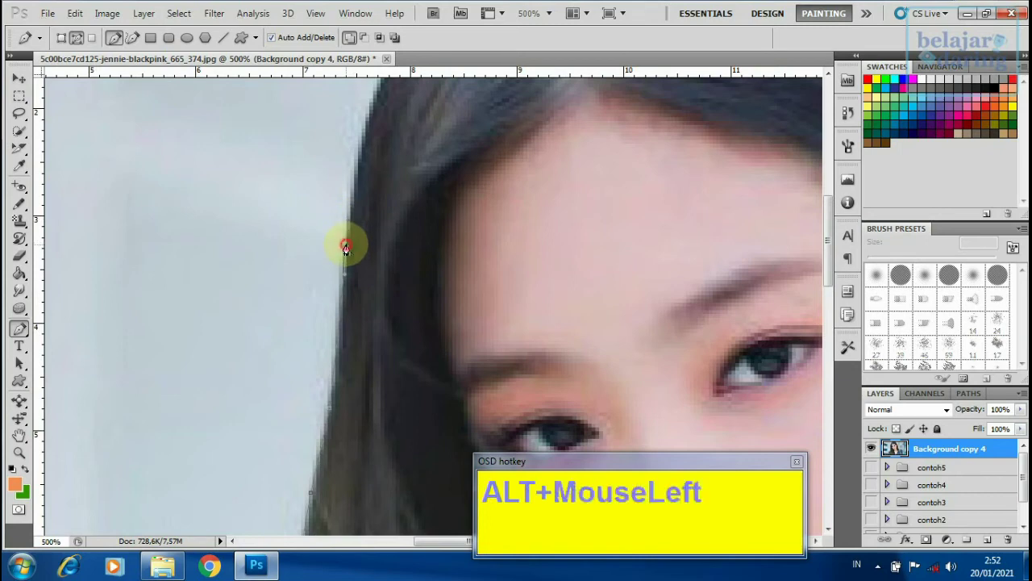
click(451, 169)
drag(445, 189, 400, 316)
mouse_move(323, 246)
mouse_down()
mouse_move(342, 198)
mouse_move(315, 242)
mouse_move(328, 234)
mouse_up()
ctrl+click(327, 235)
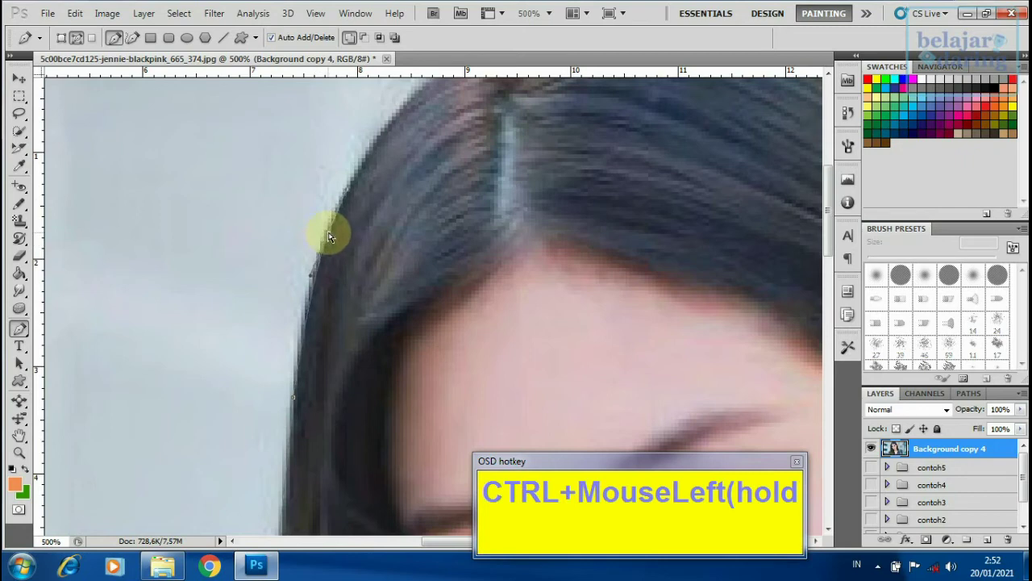
alt+click(328, 232)
Curve the path over the crown to the photo's top edge and run it along that edge to the hair's right-hand side
drag(410, 186, 316, 319)
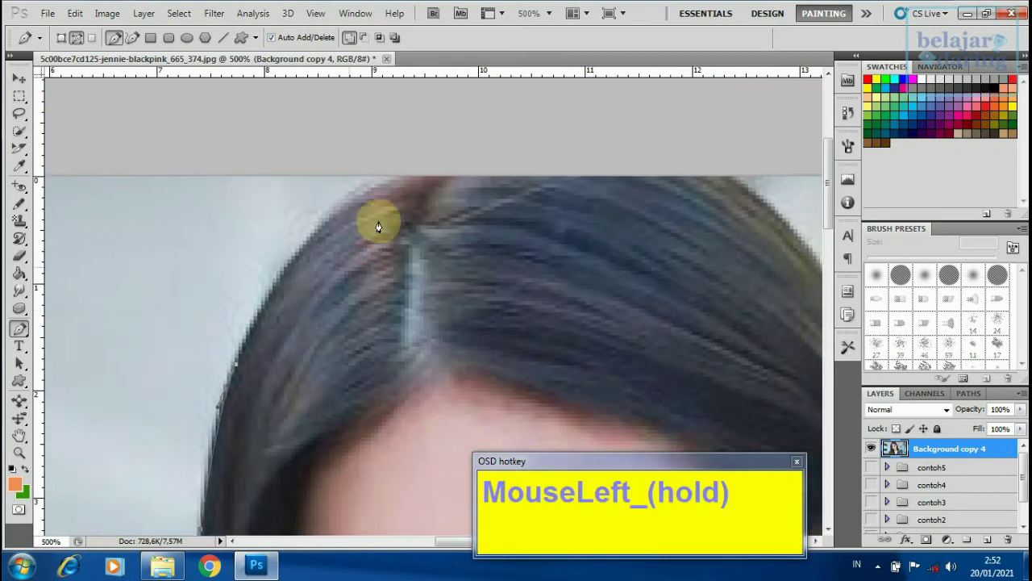
drag(400, 176, 523, 126)
alt+click(402, 176)
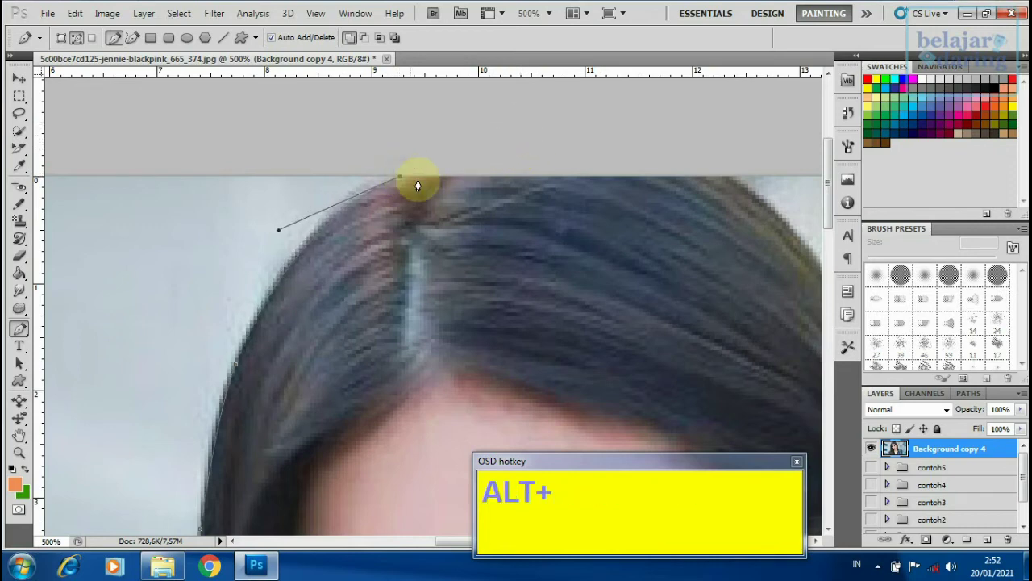
click(728, 176)
drag(725, 177, 723, 179)
Curve the path down from the photo's top edge along the right-hand hair edge above the ear and remove the outgoing handle
drag(713, 237, 466, 135)
drag(500, 208, 491, 245)
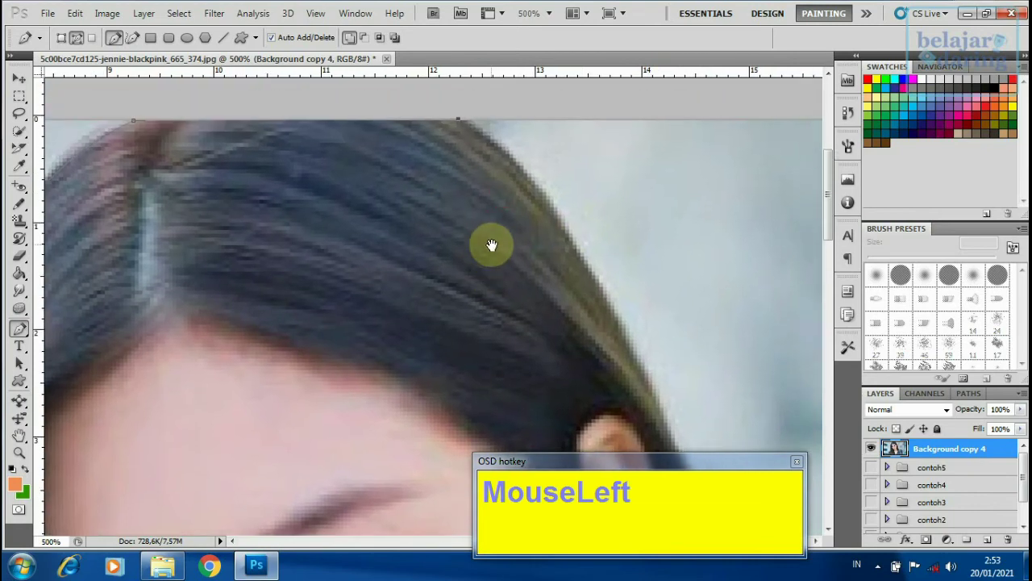
drag(546, 195, 582, 236)
alt+click(545, 204)
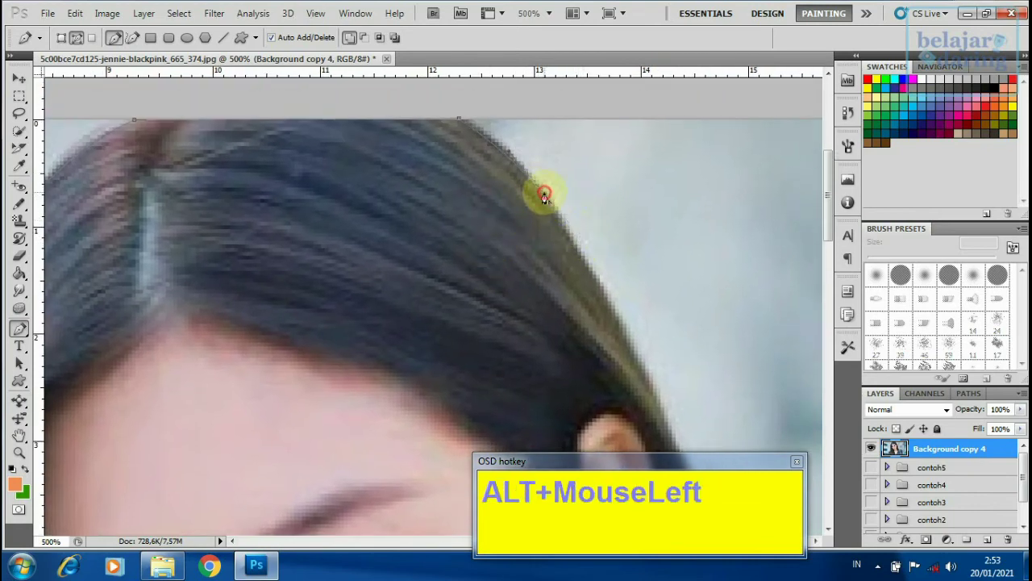
Continue the path down the right-hand hair edge beside the upper ear with curved anchors, removing their outgoing handles
click(625, 330)
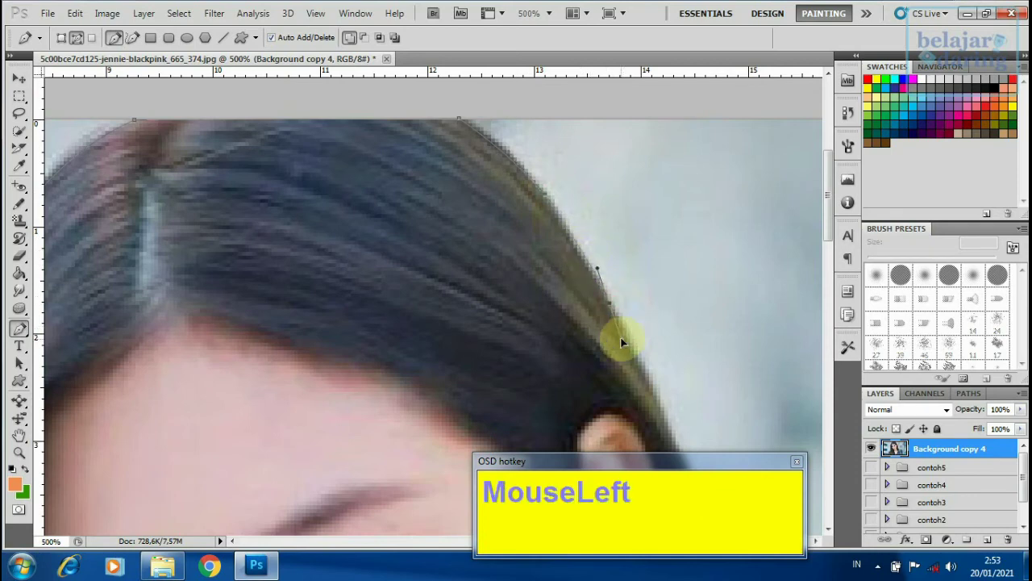
drag(622, 342, 417, 154)
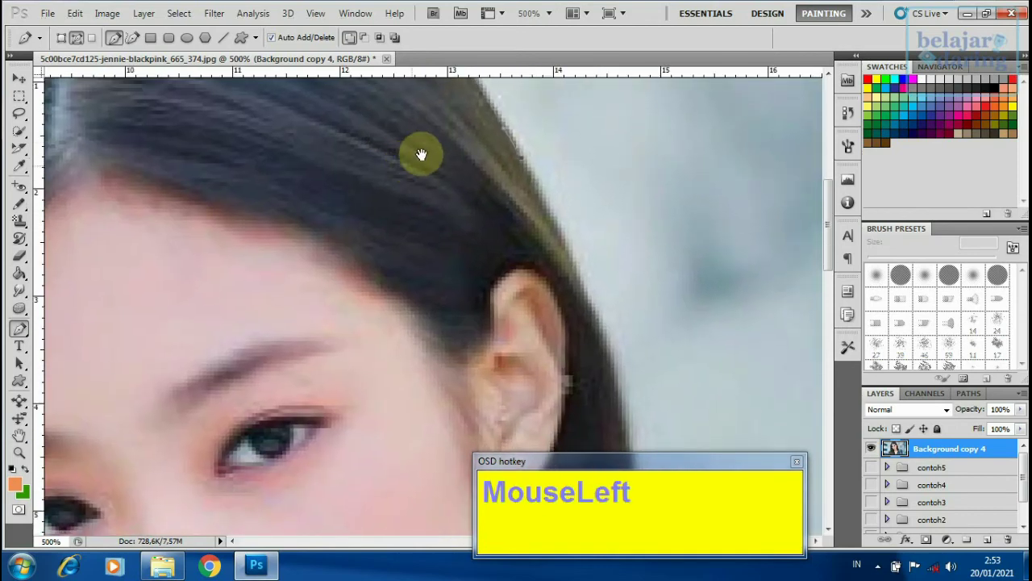
drag(572, 260, 588, 292)
alt+click(572, 260)
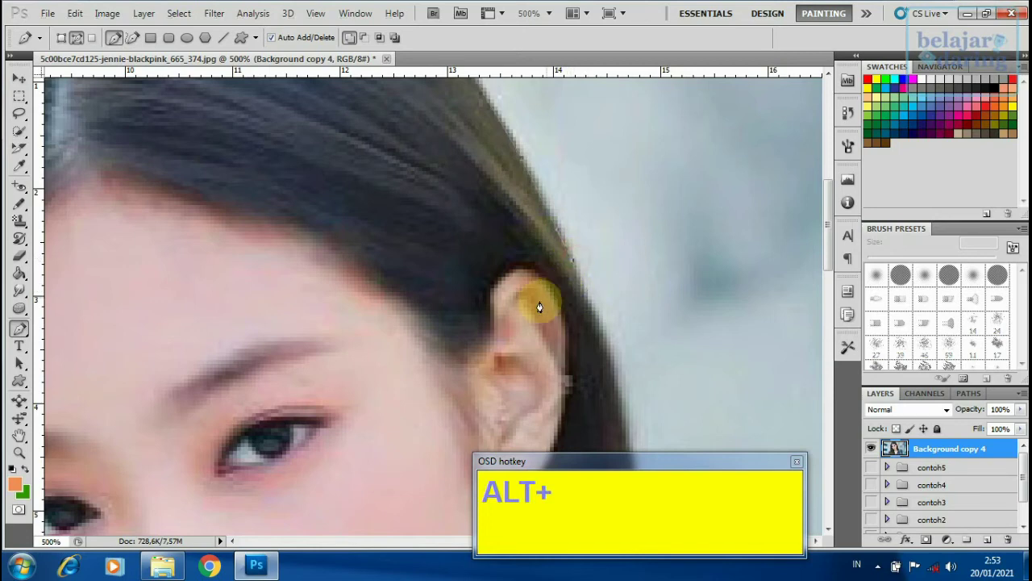
drag(491, 286, 433, 180)
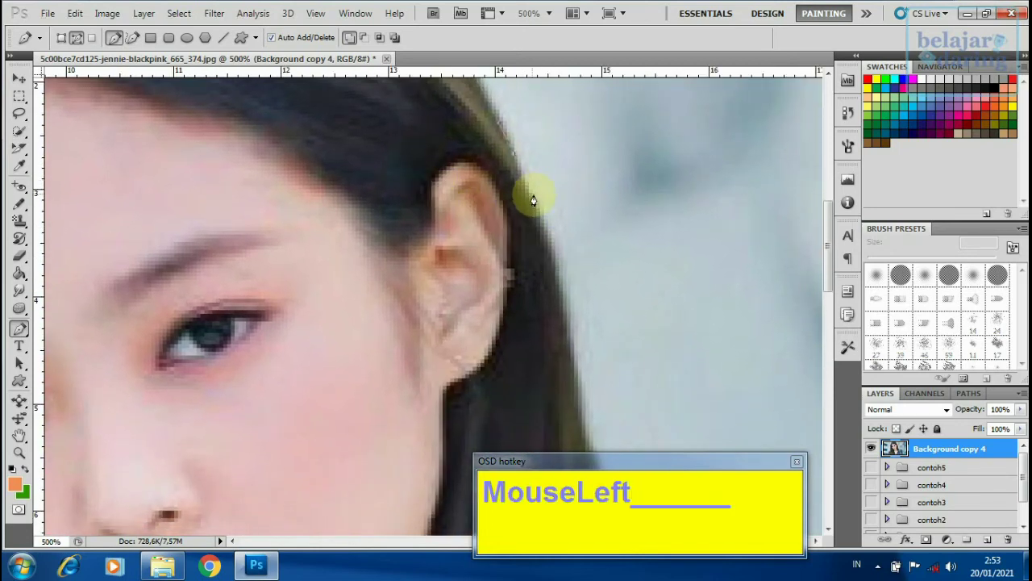
drag(533, 196, 543, 212)
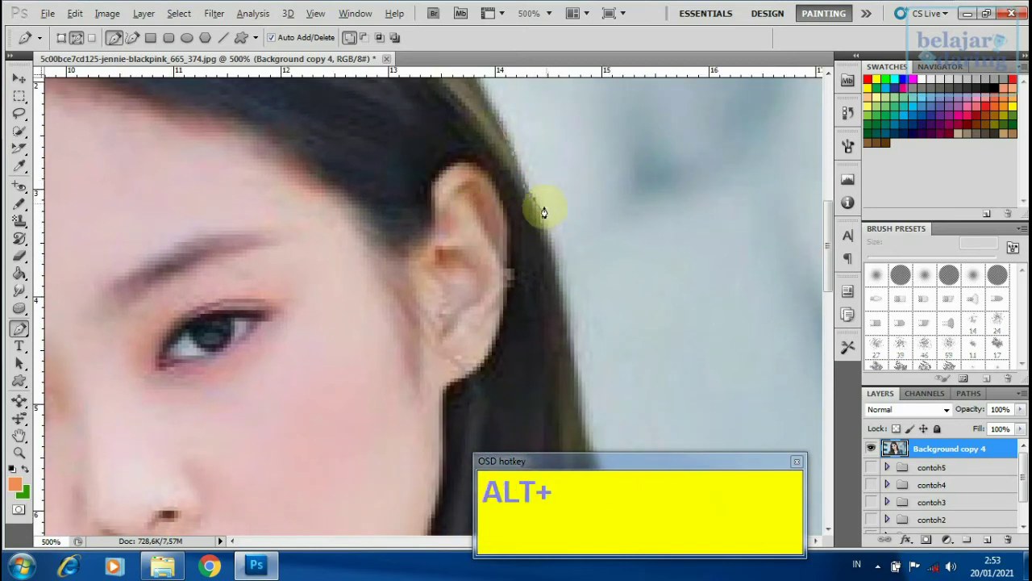
alt+click(533, 199)
Extend the path along the right-hand hair edge past the earlobe with two curved anchors, removing the last outgoing handle
drag(562, 307, 570, 338)
drag(505, 358, 496, 224)
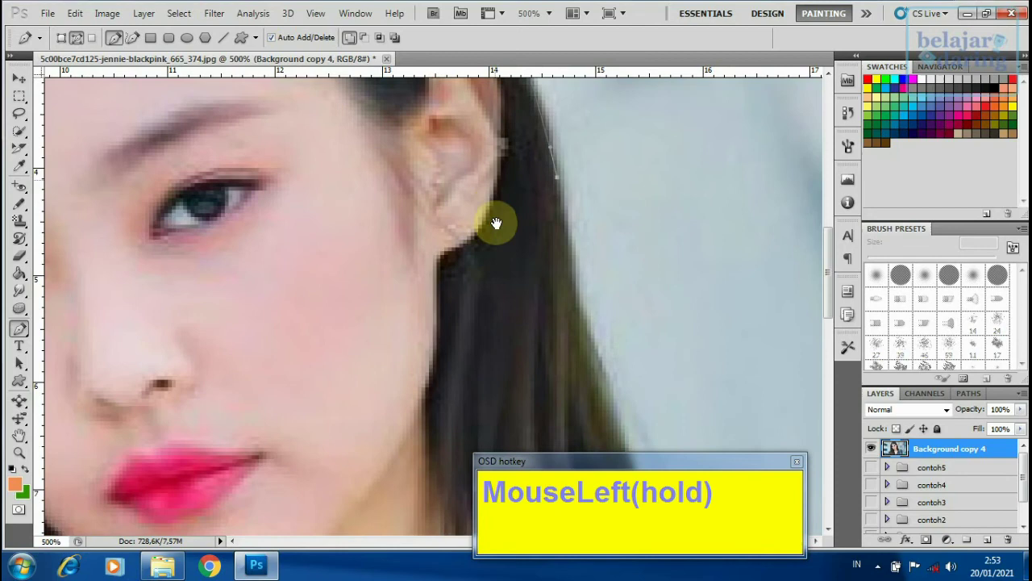
click(575, 274)
drag(575, 275, 579, 299)
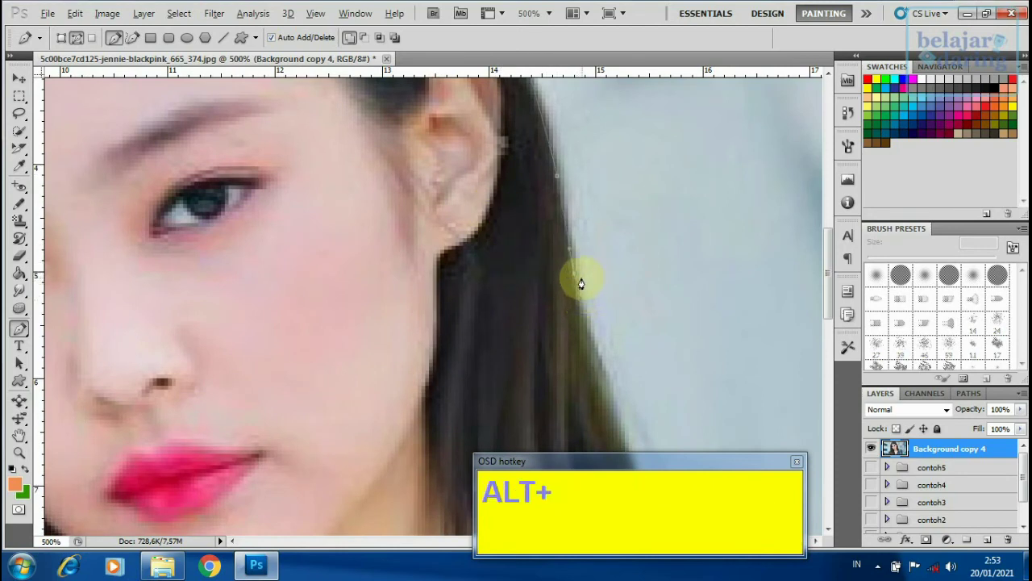
alt+click(575, 276)
Continue the path down the right-hand hair edge to about mouth level, adjusting the anchor at cheek level and removing the outgoing handles
drag(498, 333, 448, 242)
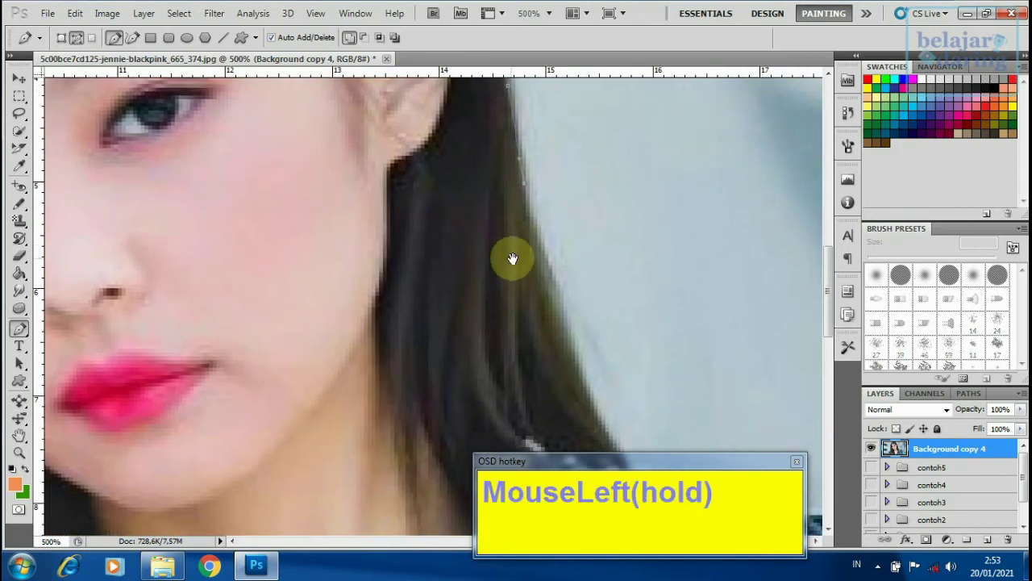
mouse_move(531, 250)
mouse_down()
mouse_move(545, 271)
mouse_move(538, 259)
mouse_up()
ctrl+click(539, 260)
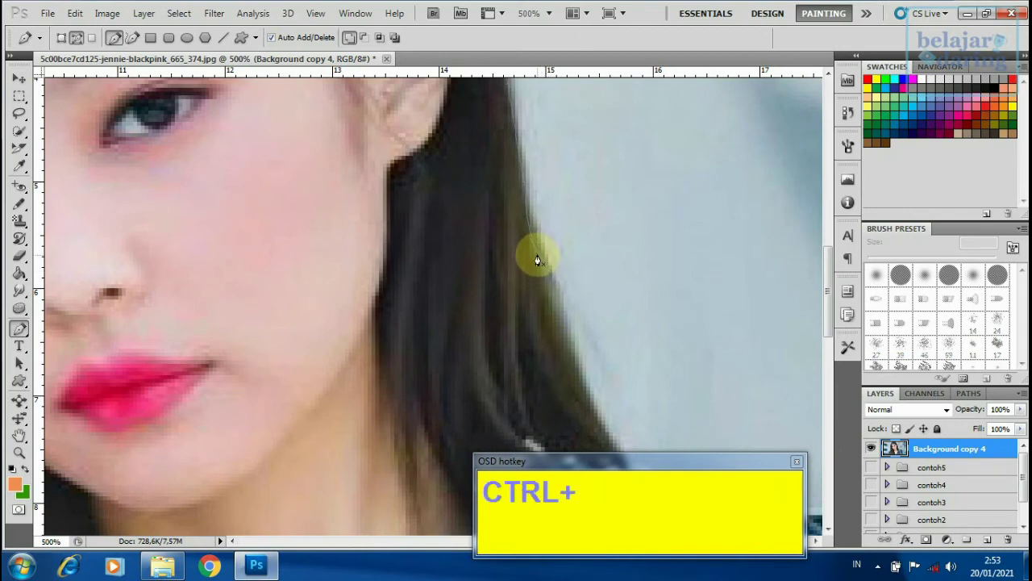
ctrl+click(539, 261)
key(alt)
alt+click(538, 253)
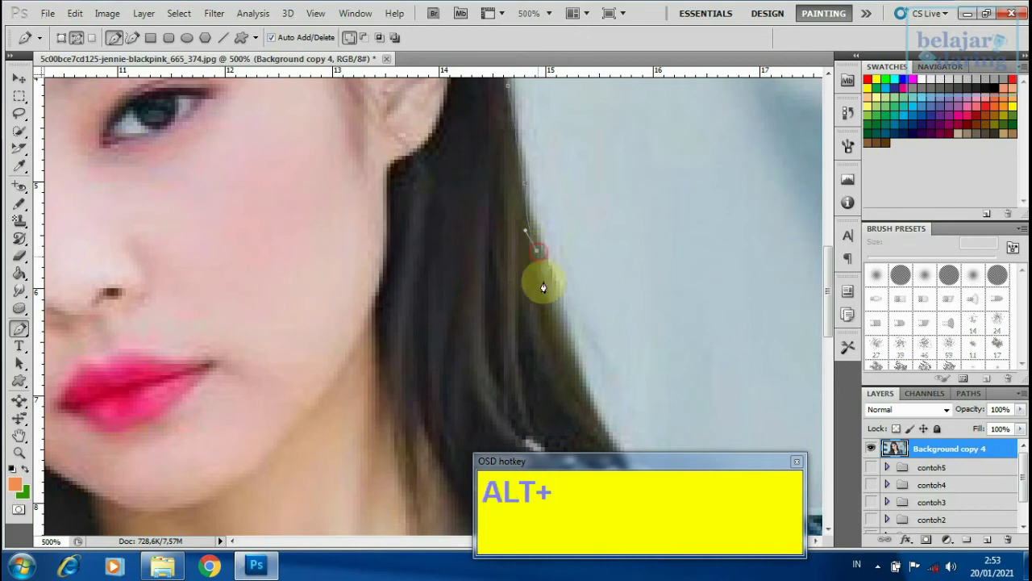
drag(572, 347, 505, 197)
alt+click(567, 346)
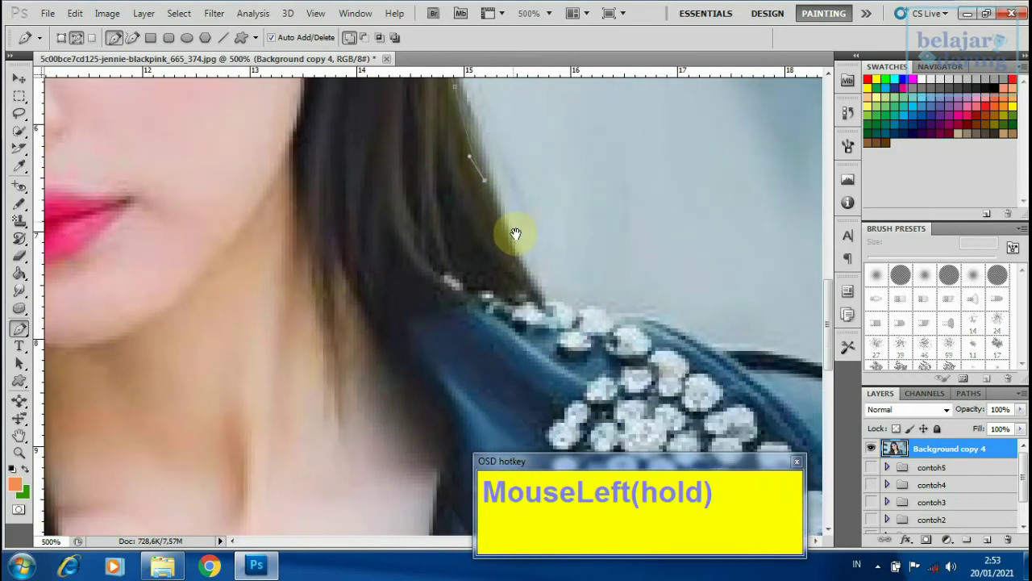
Run the path down to where the hair meets the jacket collar and along the top of the collar's gems
drag(544, 301, 533, 209)
alt+click(545, 301)
alt+click(574, 311)
alt+click(609, 311)
alt+click(649, 315)
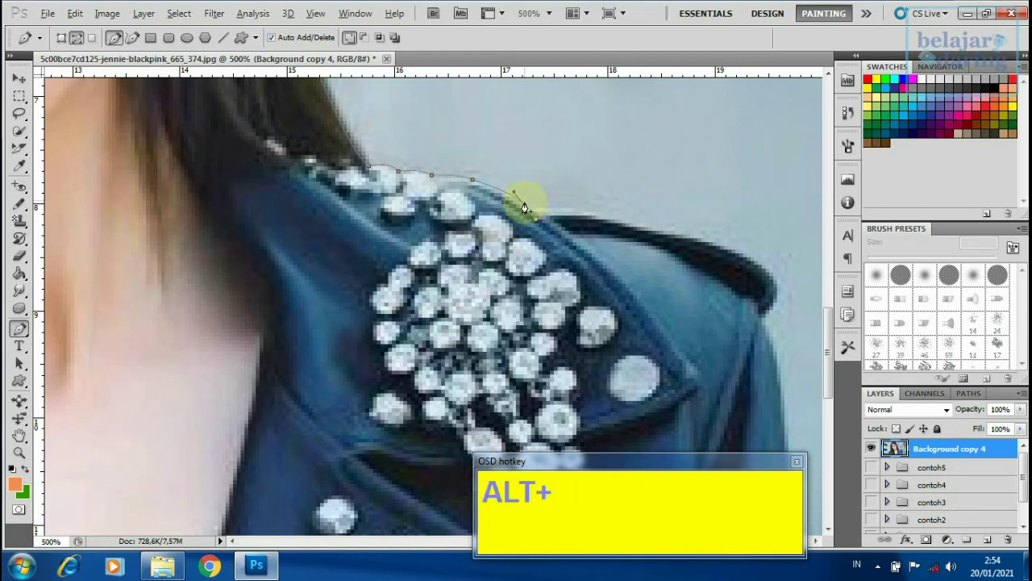
Adjust the anchor at the collar's outer edge and extend the path onto the start of the black shoulder strap
alt+click(524, 206)
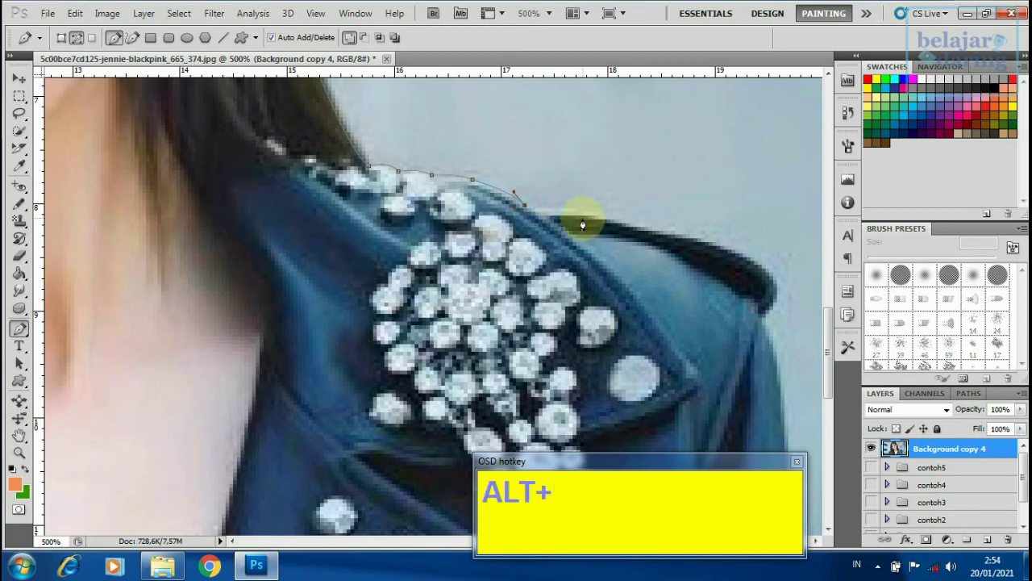
ctrl+click(525, 207)
drag(525, 206, 528, 206)
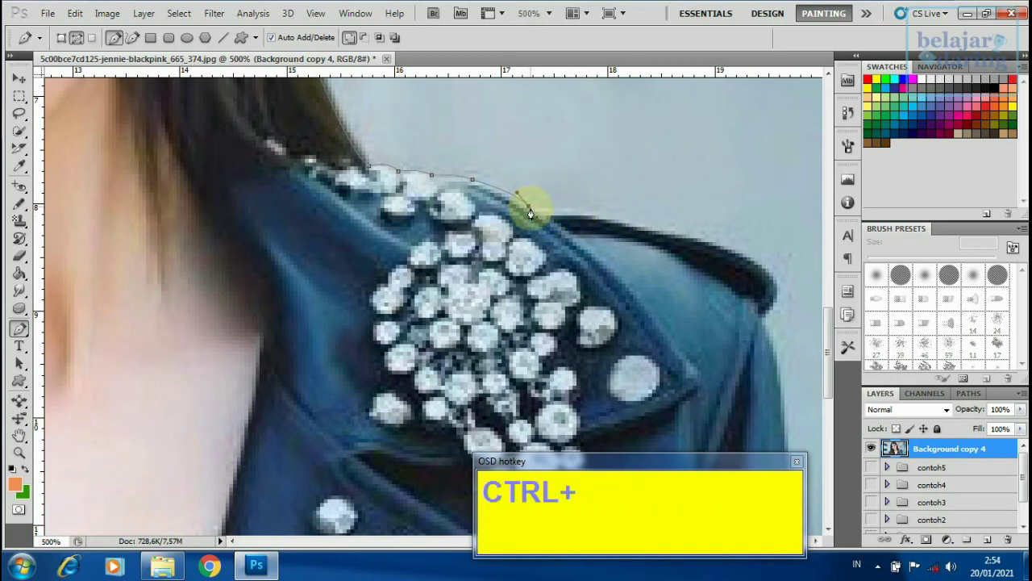
key(alt)
drag(615, 214, 643, 220)
key(alt)
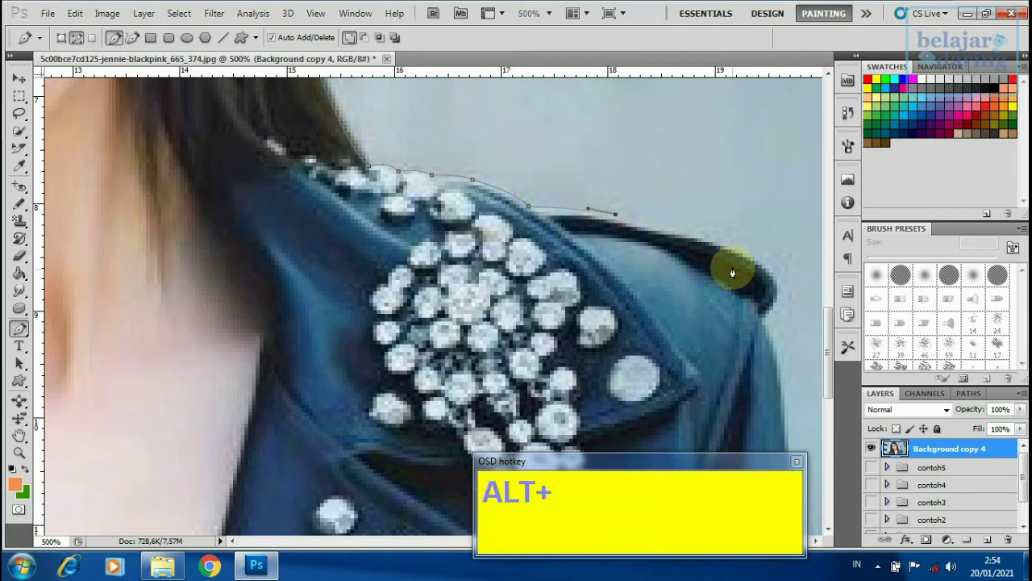
Curve the path along the upper edge of the black shoulder strap to its outer end
mouse_move(732, 248)
mouse_down()
mouse_move(758, 265)
mouse_move(741, 251)
mouse_up()
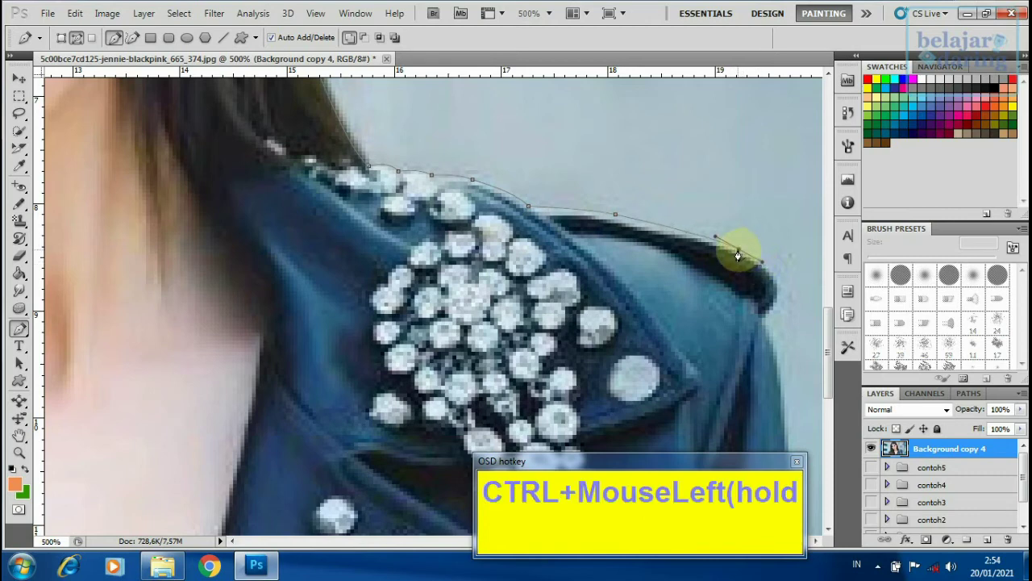
key(super)
alt+click(738, 256)
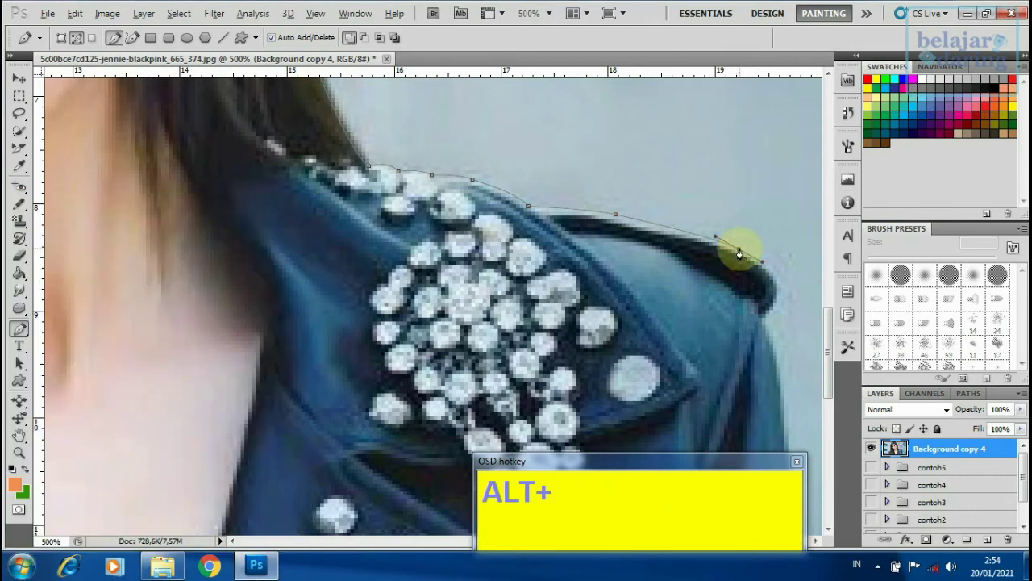
drag(741, 289, 563, 184)
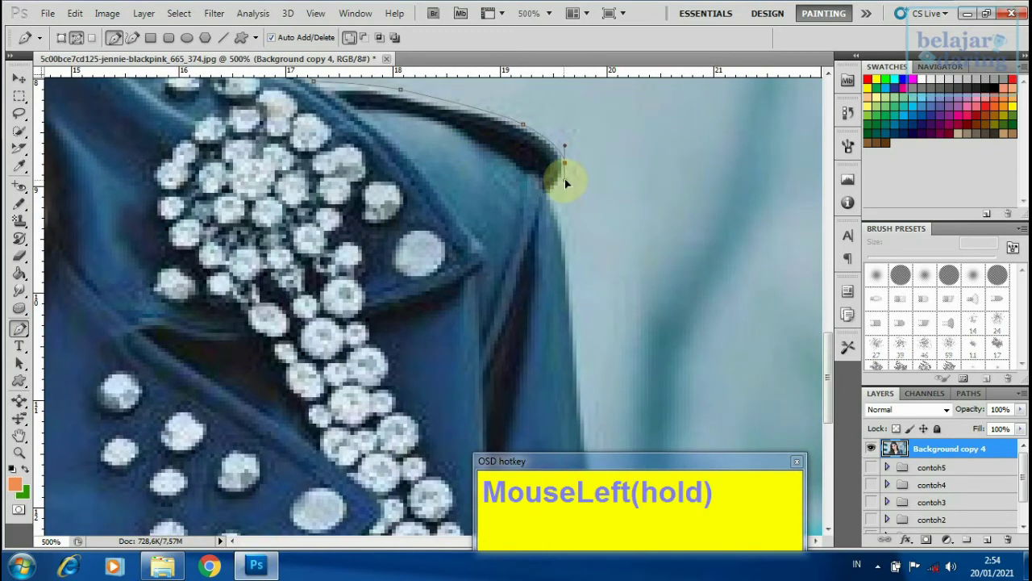
Reposition the anchors along the shoulder strap to fit its edge and remove the end anchor's outgoing handle
ctrl+click(564, 165)
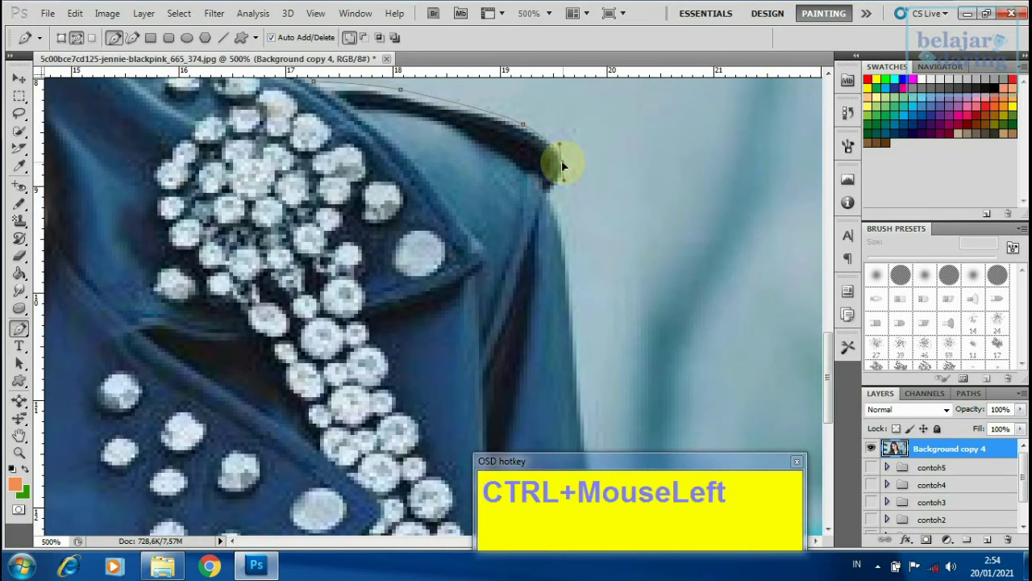
drag(563, 163, 565, 164)
ctrl+click(401, 90)
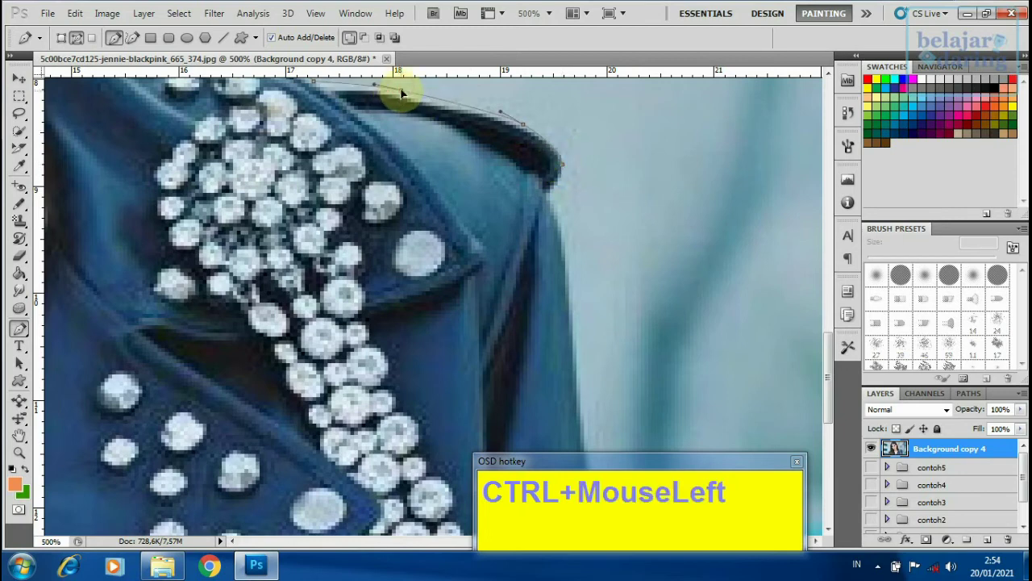
ctrl+click(522, 125)
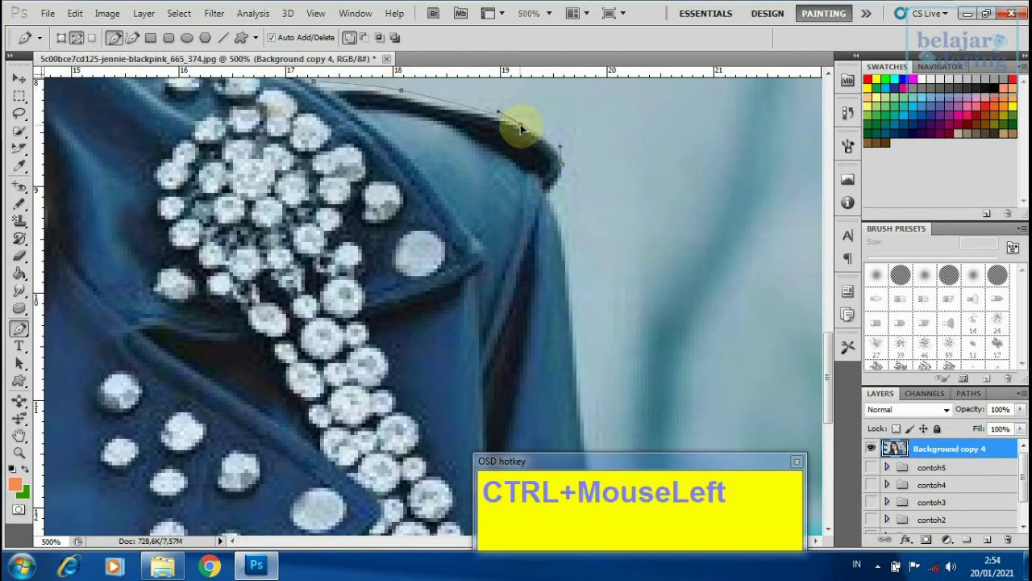
ctrl+click(564, 166)
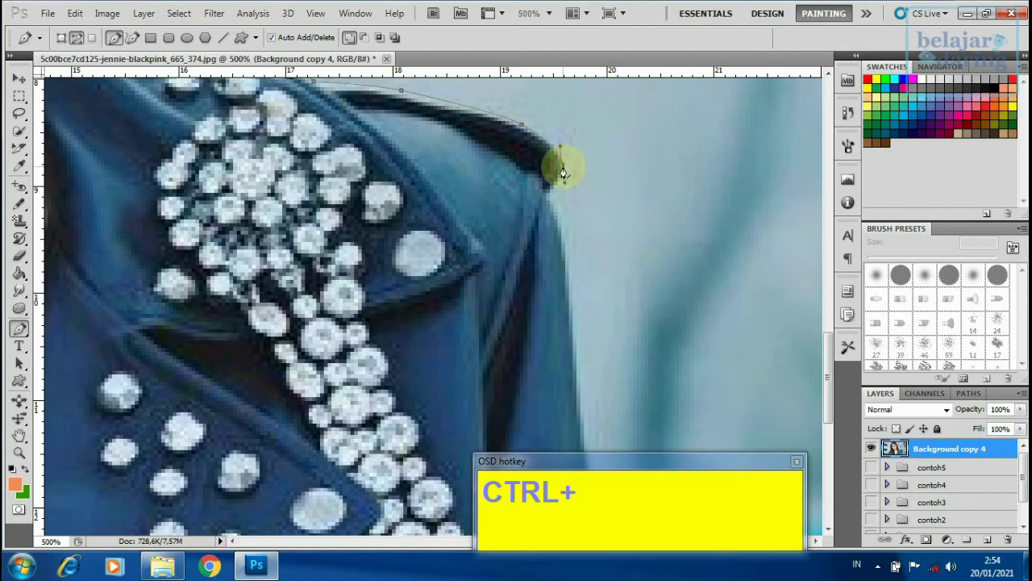
alt+click(563, 168)
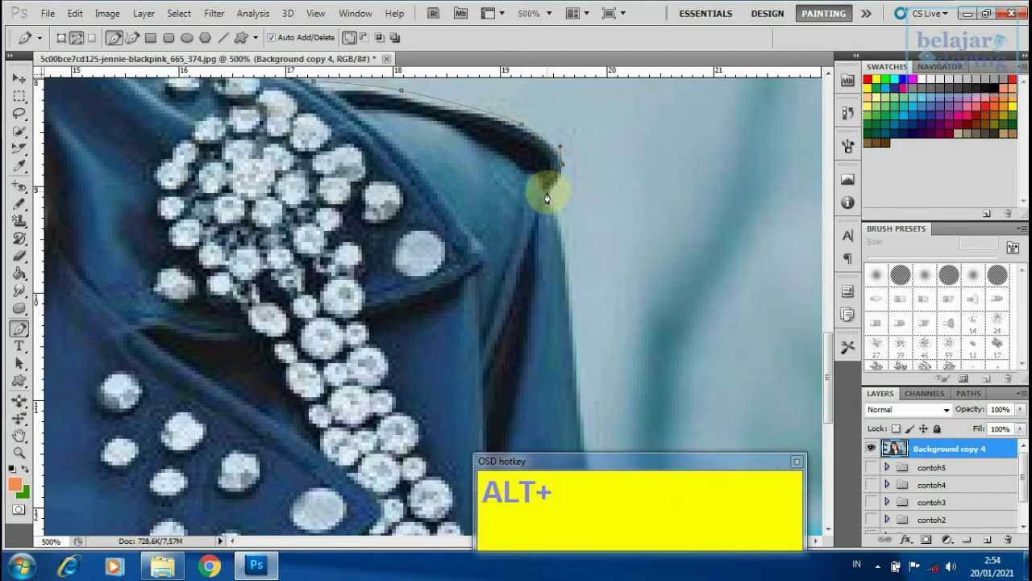
Wrap the path under the strap's end and down the upper sleeve's outer edge, removing the outgoing handles
mouse_move(548, 191)
mouse_down()
mouse_move(530, 192)
mouse_move(539, 194)
mouse_up()
alt+click(548, 191)
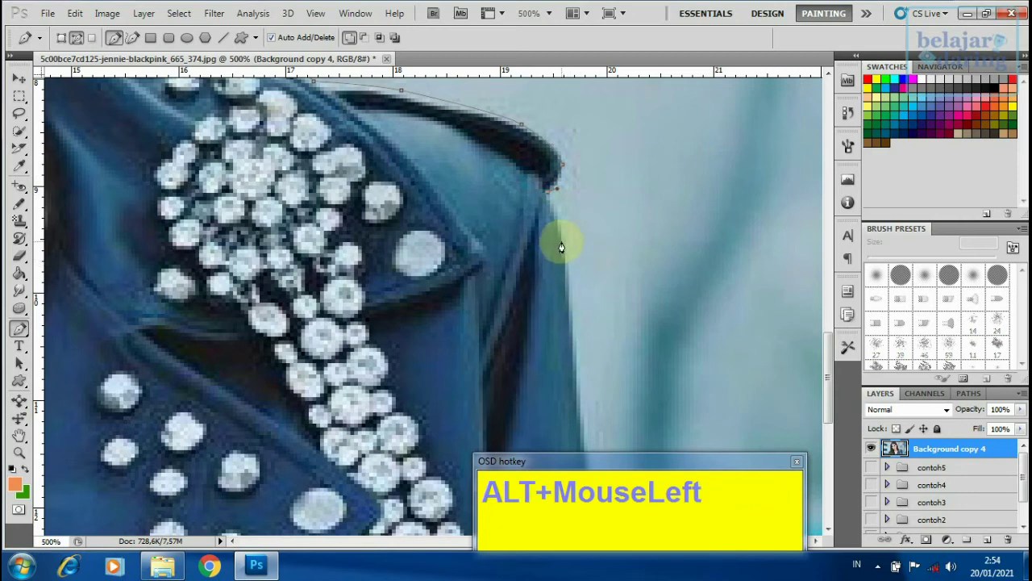
drag(561, 242, 567, 259)
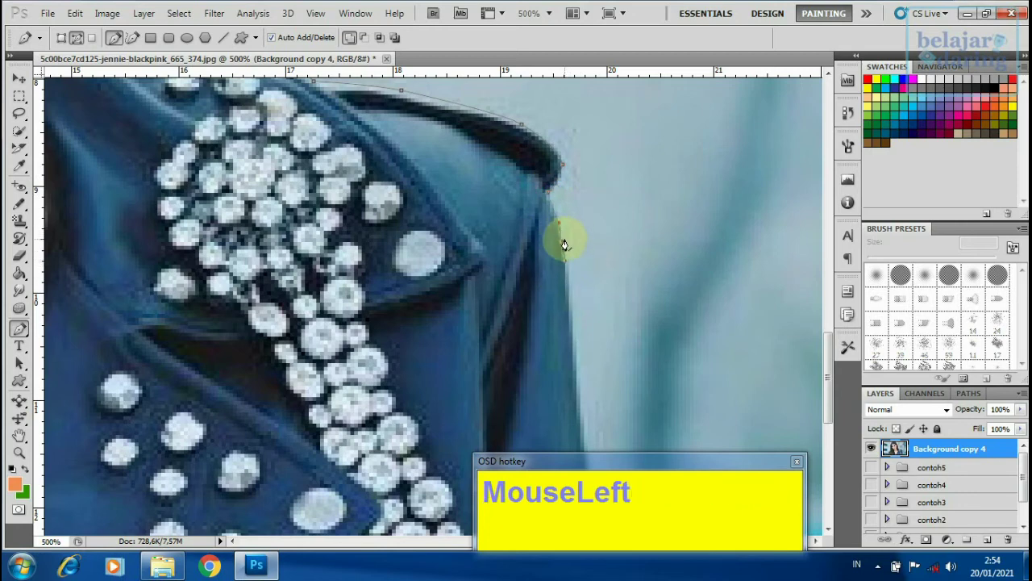
drag(565, 248, 572, 327)
click(574, 361)
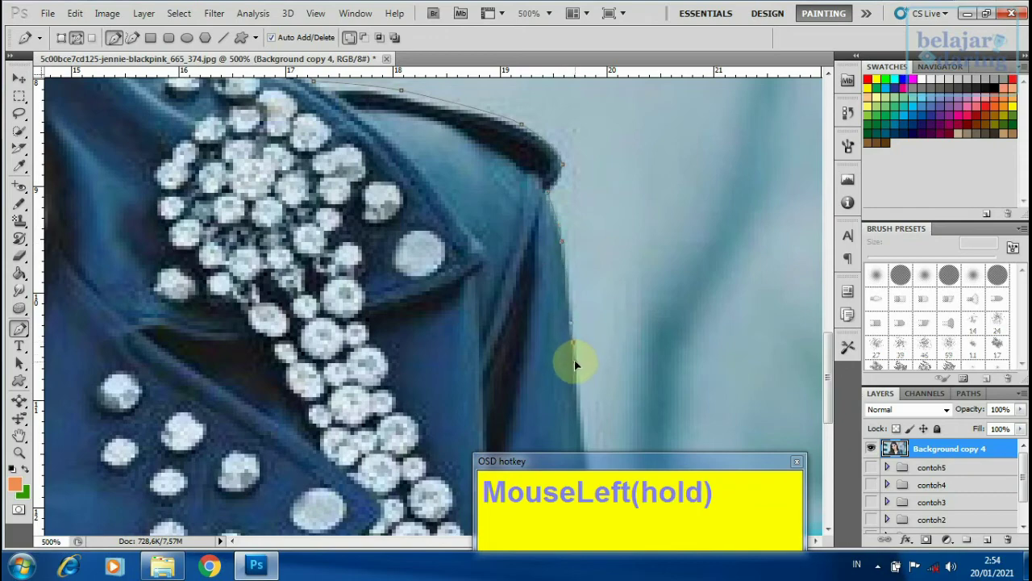
alt+click(573, 345)
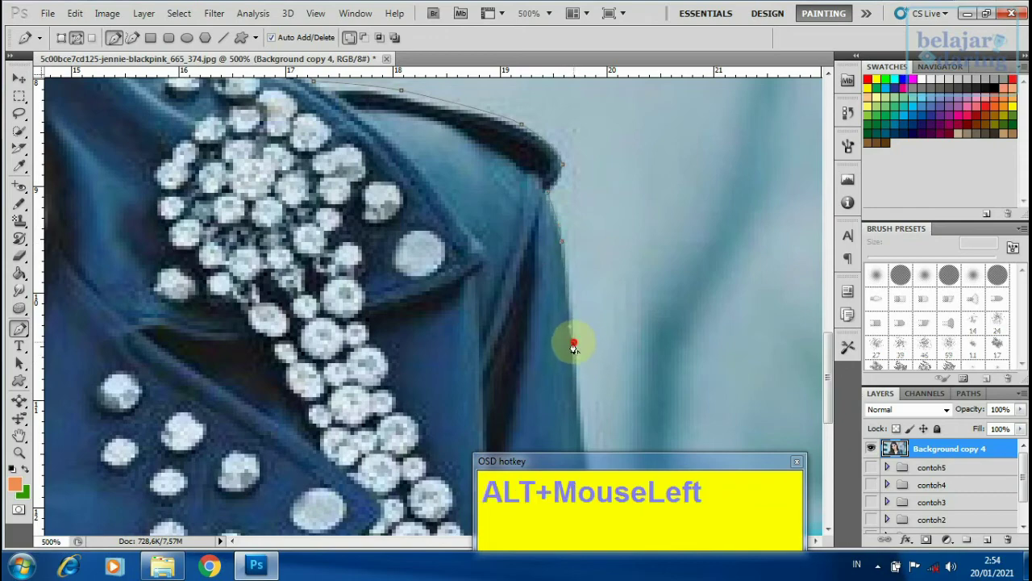
Extend the path down the sleeve to the photo's bottom edge and close it along that edge at the starting anchor
drag(491, 336, 440, 165)
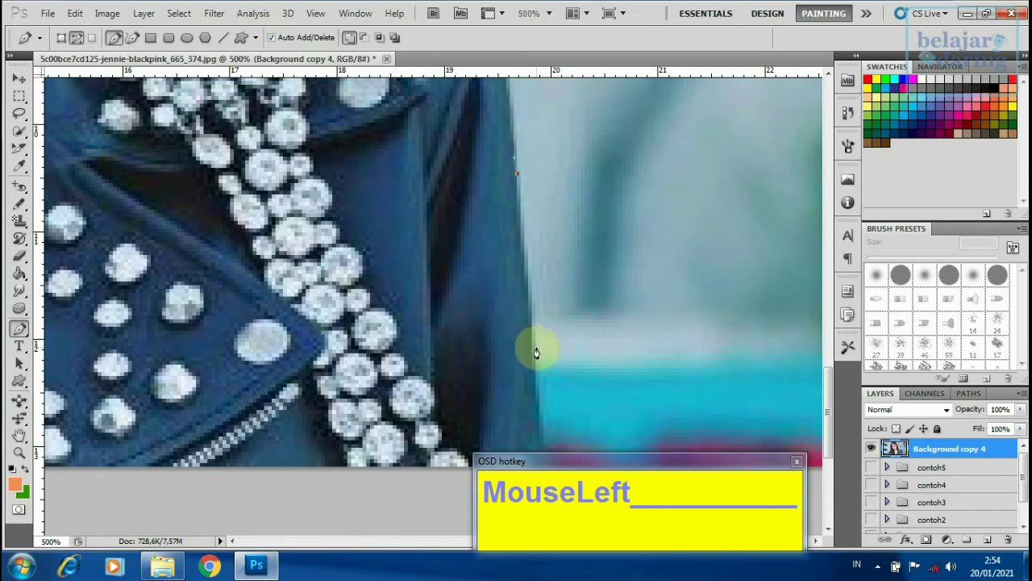
mouse_move(533, 353)
mouse_down()
mouse_move(536, 380)
mouse_move(533, 350)
mouse_up()
alt+click(531, 350)
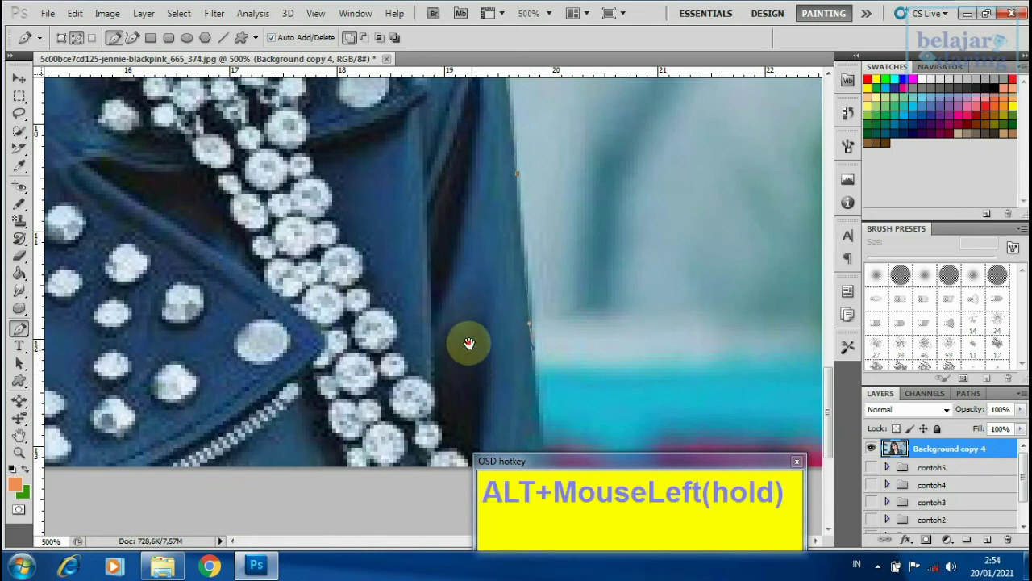
drag(470, 354, 472, 257)
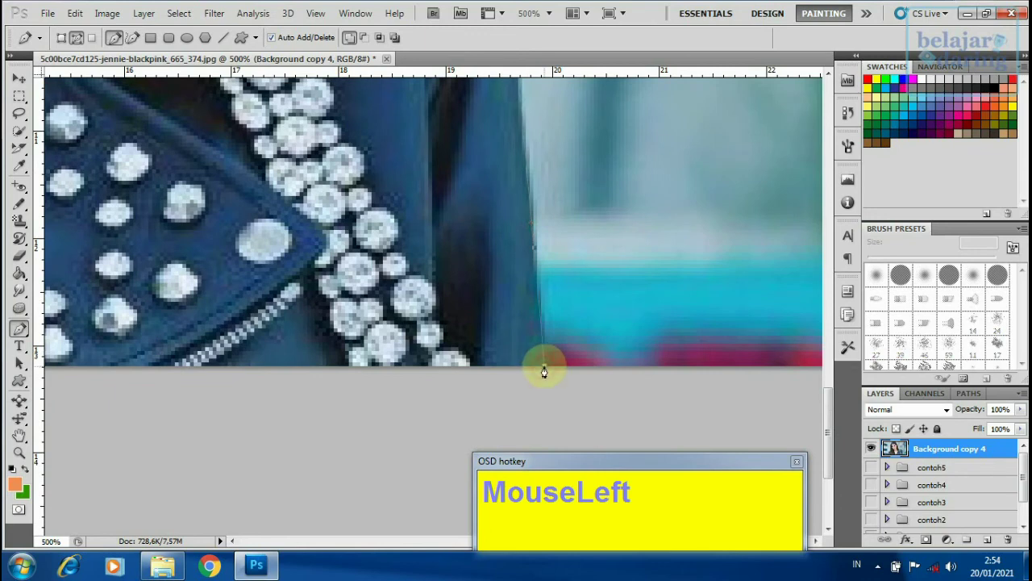
drag(239, 330, 494, 284)
drag(309, 325, 617, 334)
drag(211, 300, 469, 311)
drag(281, 313, 437, 329)
drag(278, 325, 338, 332)
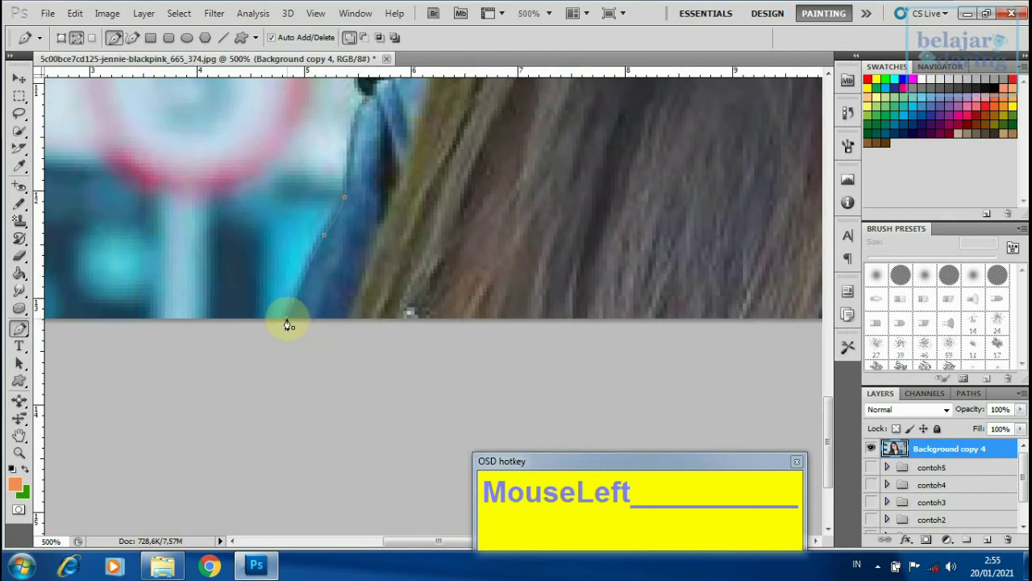
Load the finished Work Path around the woman as a selection
ctrl+alt+click(363, 250)
ctrl+alt+click(362, 251)
ctrl+alt+click(362, 252)
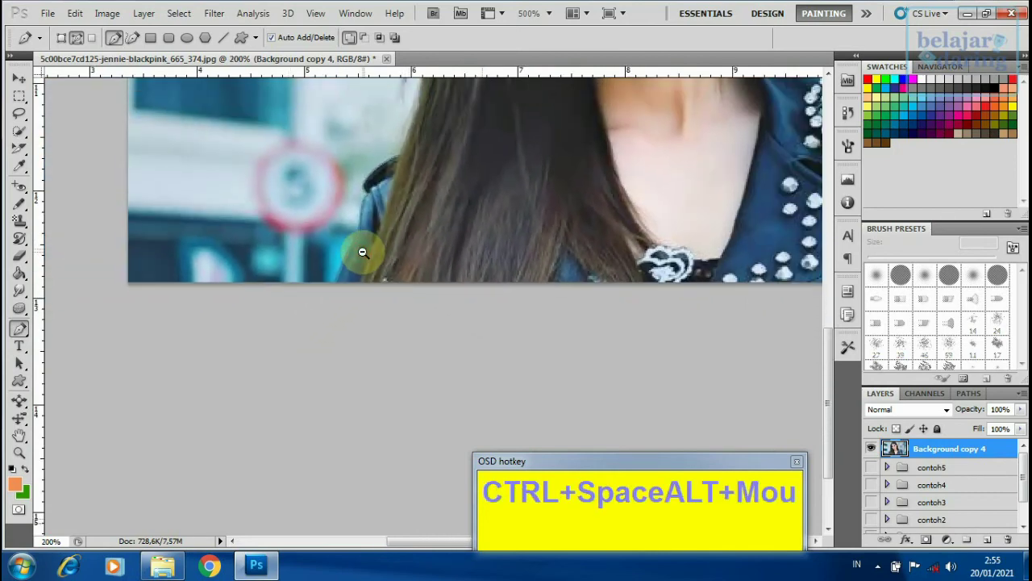
ctrl+alt+click(362, 251)
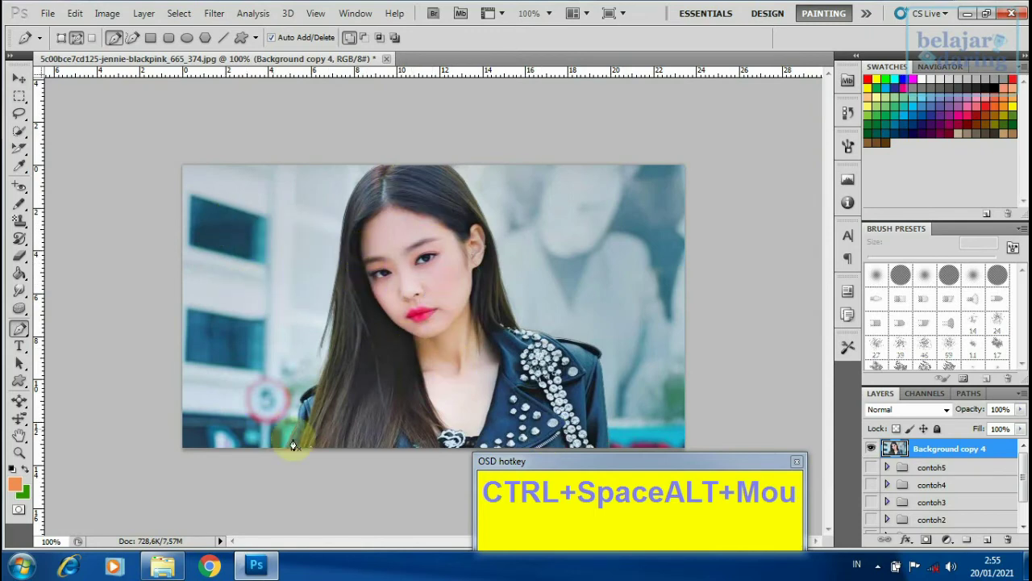
click(968, 393)
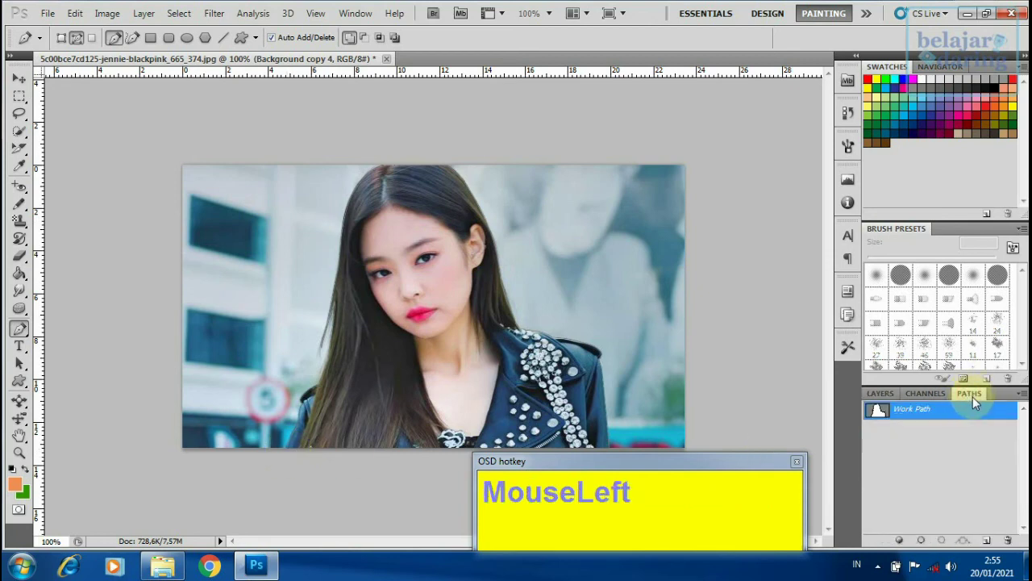
ctrl+click(879, 412)
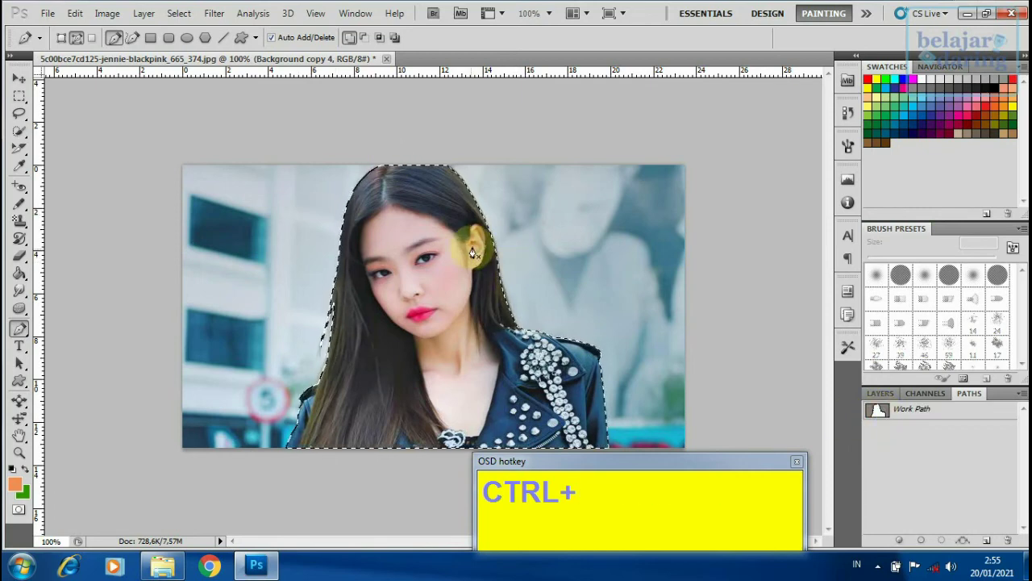
Erase everything outside the woman's selection on Background copy 4, then clear the selection
click(17, 78)
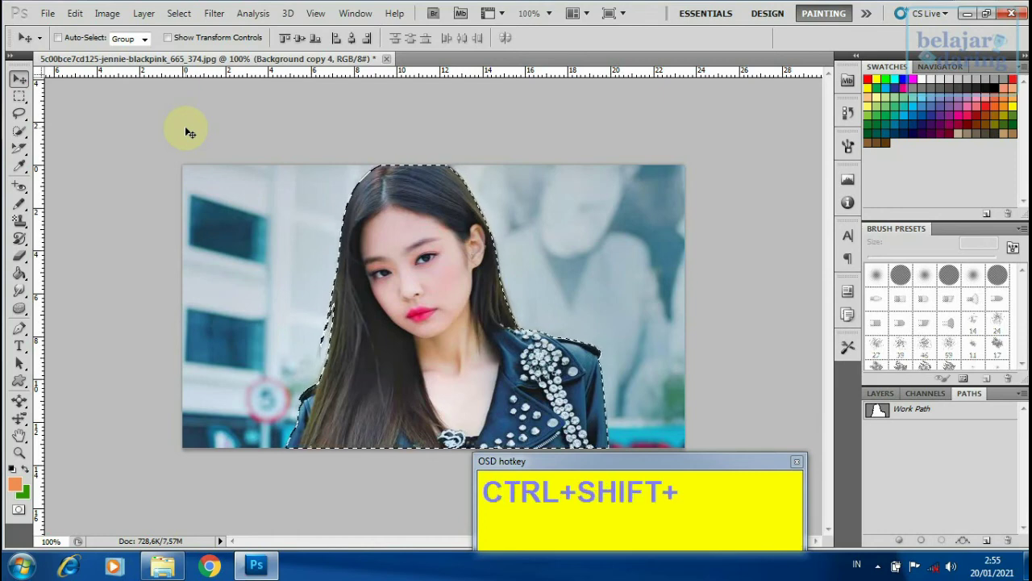
key(ctrl+shift+i)
key(Delete)
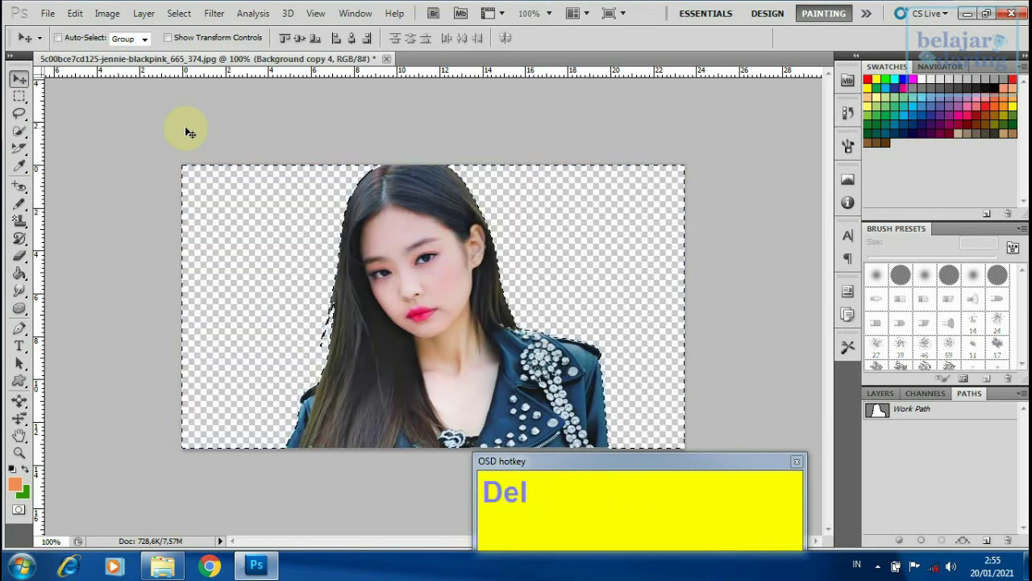
key(ctrl+d)
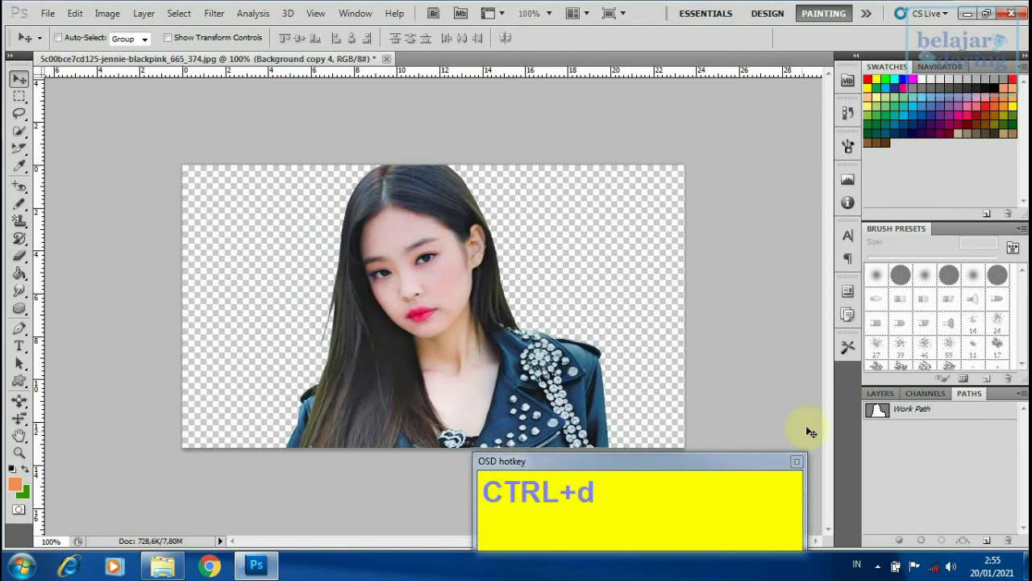
Create a new layer named background6 above Background copy 4
click(880, 394)
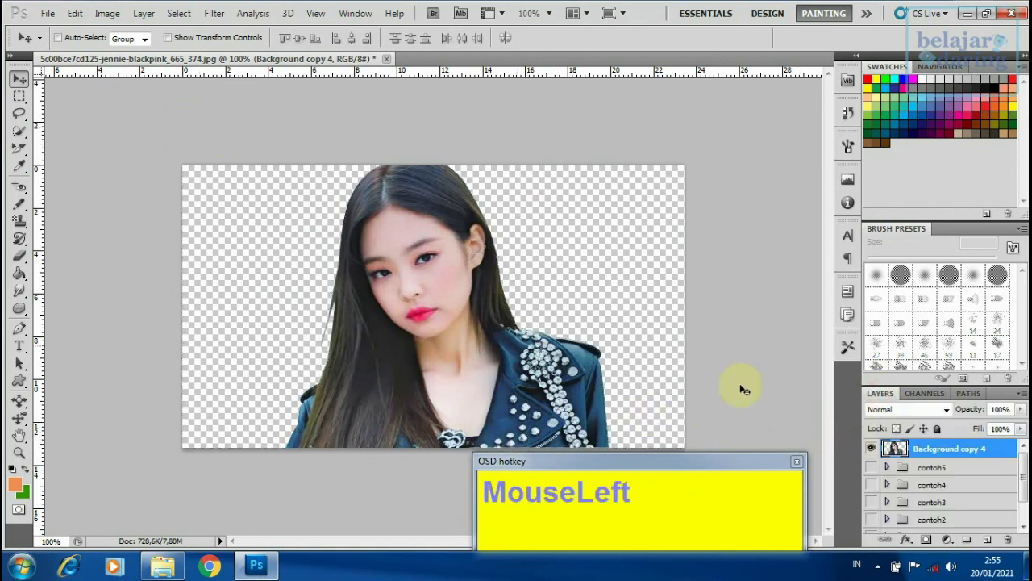
drag(1022, 394, 876, 24)
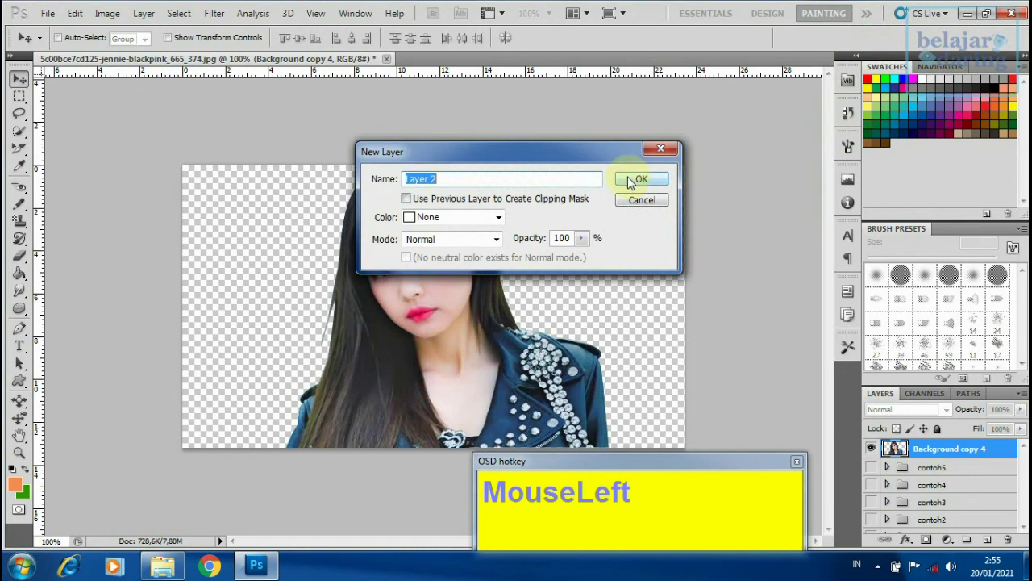
text(background)
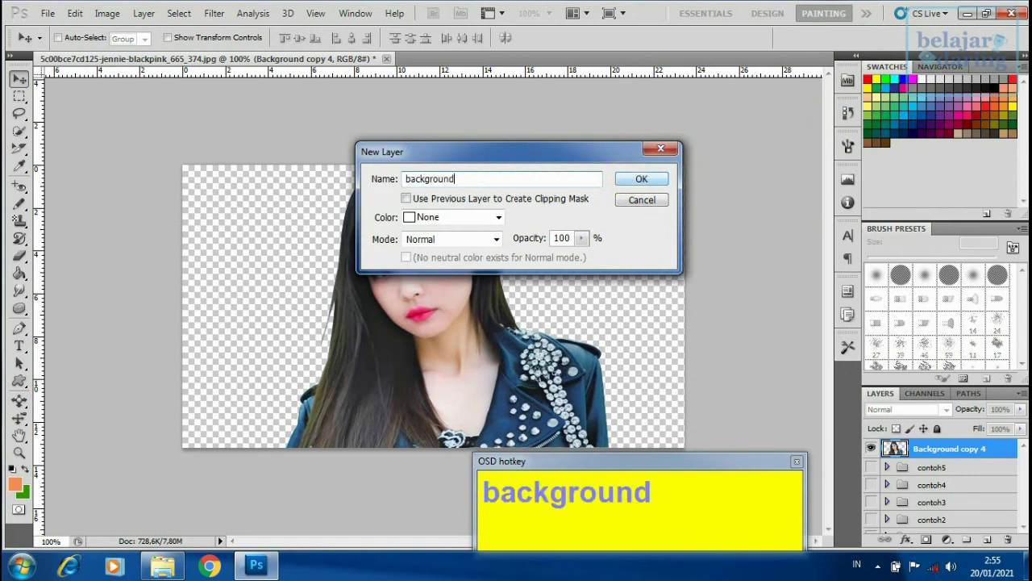
text(6)
key(Return)
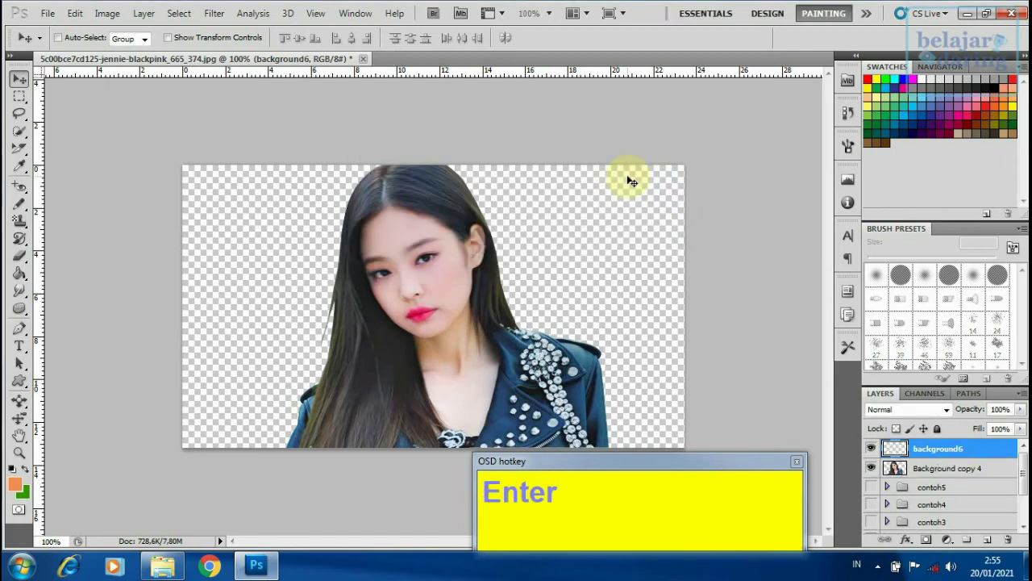
Rename the Background copy 4 layer to gambar6 and place background6 directly beneath it
double_click(944, 468)
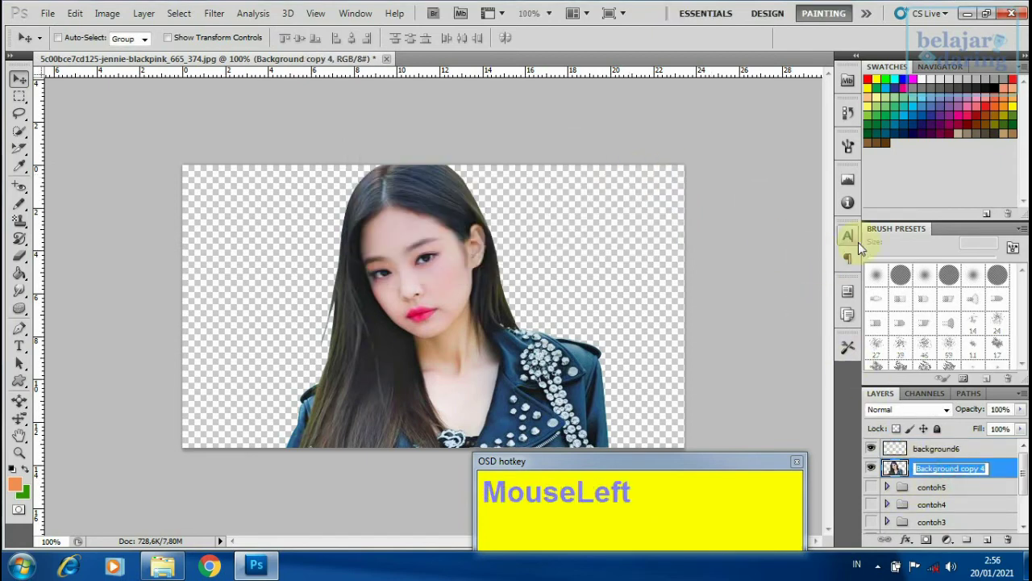
text(gambar6)
key(Return)
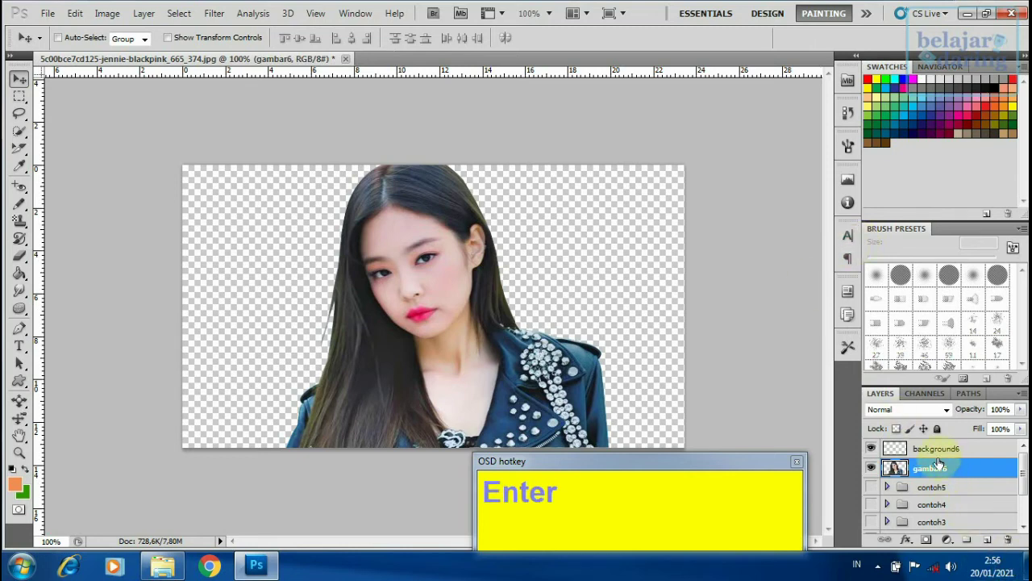
drag(936, 449, 940, 468)
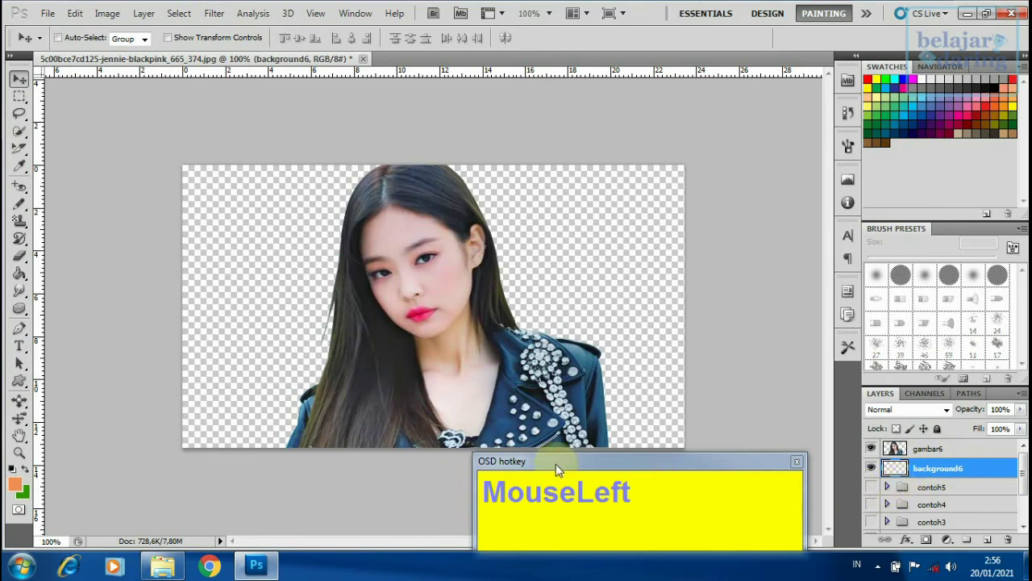
Set the foreground colour to a dark red and fill the background6 layer with it using the Paint Bucket
click(14, 486)
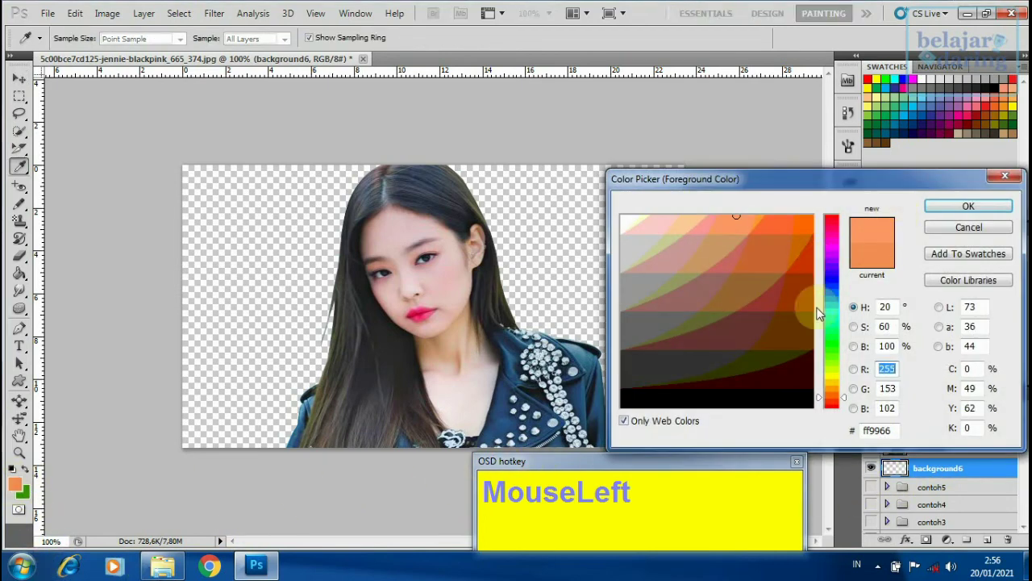
drag(838, 395, 834, 409)
drag(800, 377, 810, 256)
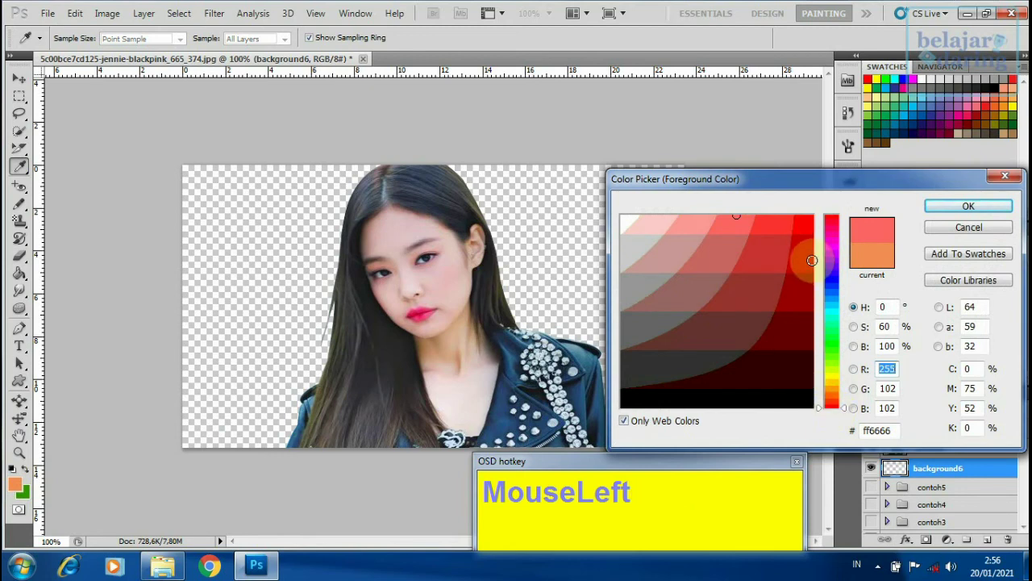
click(968, 206)
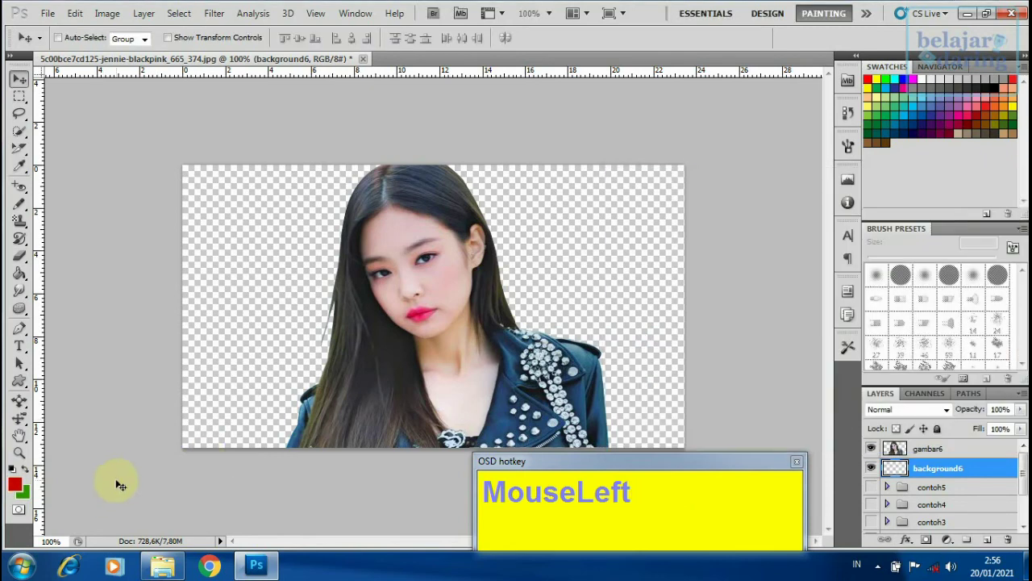
click(20, 273)
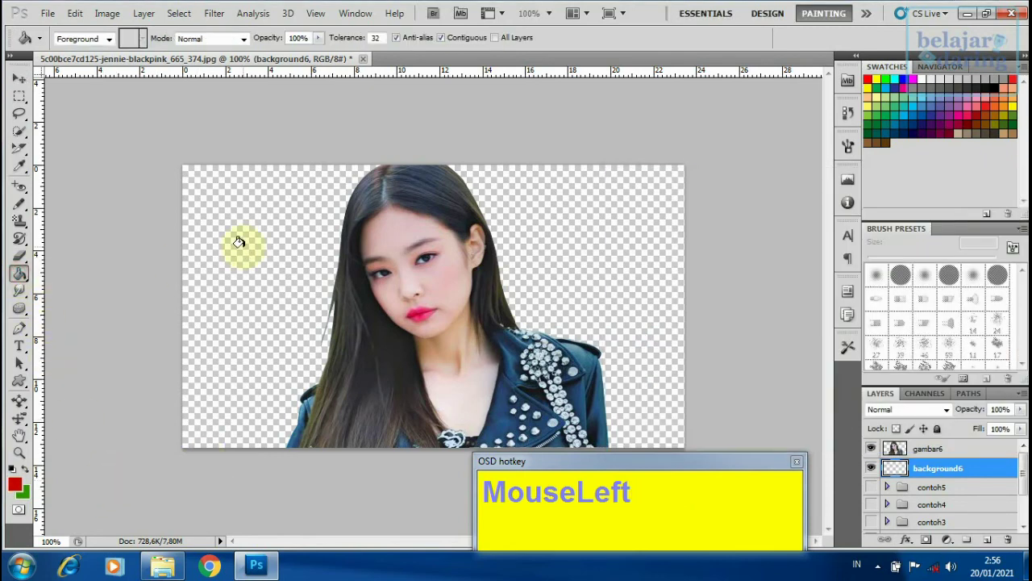
click(247, 246)
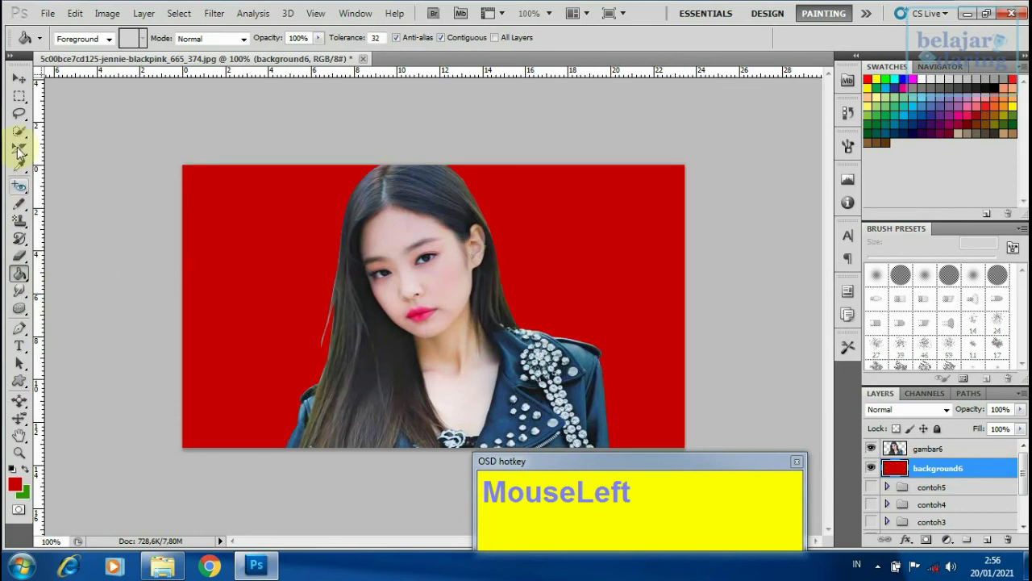
click(19, 78)
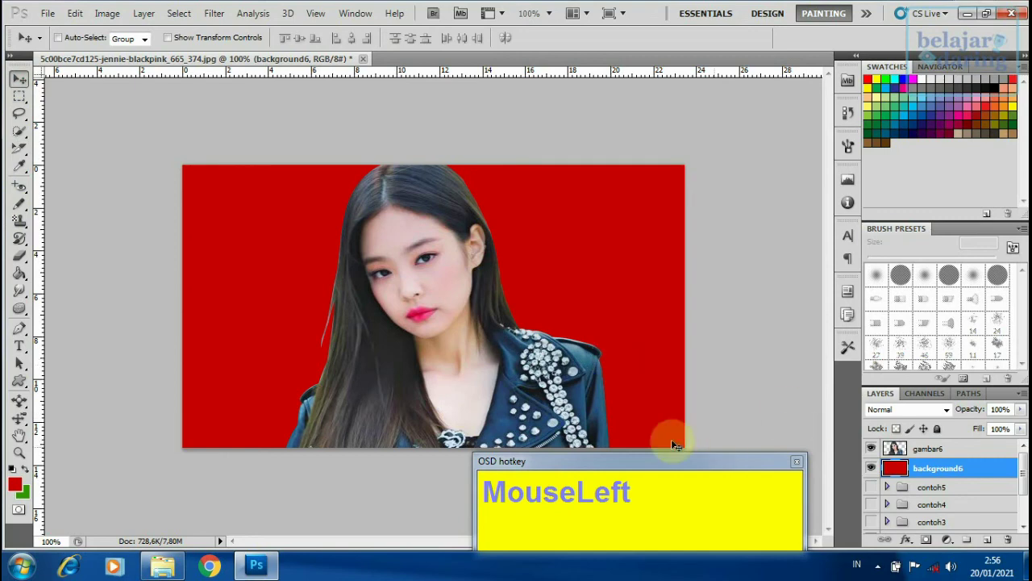
Create a layer group named contoh6 above the gambar6 and background6 layers
key(ctrl+space)
click(464, 197)
click(445, 230)
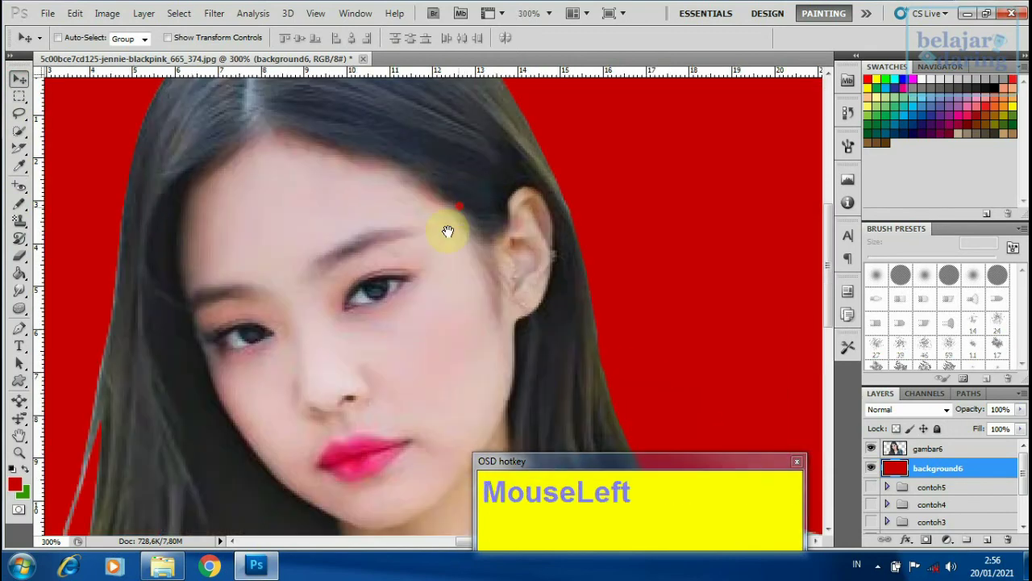
ctrl+alt+click(353, 345)
click(959, 447)
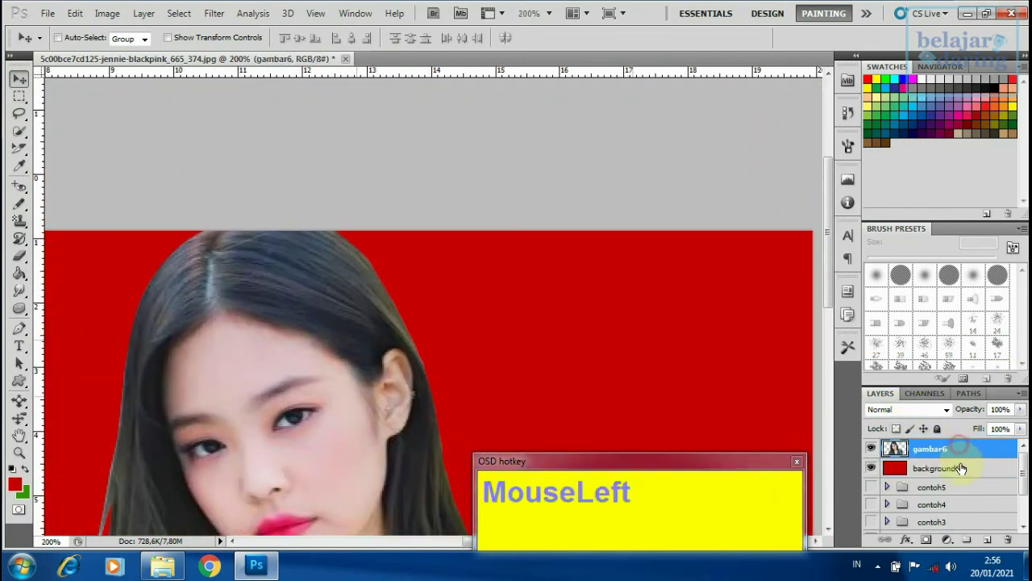
shift+click(960, 469)
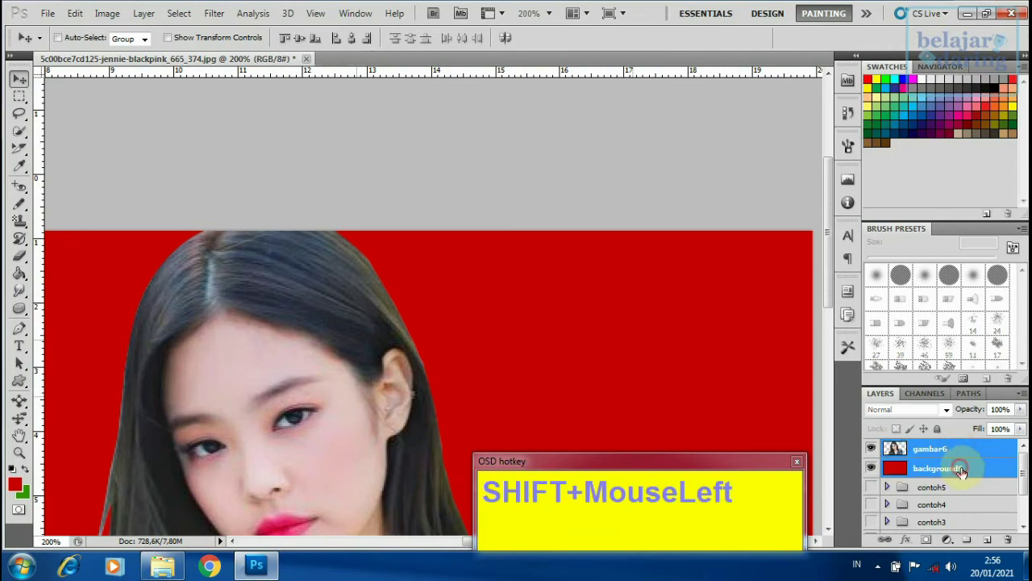
click(968, 542)
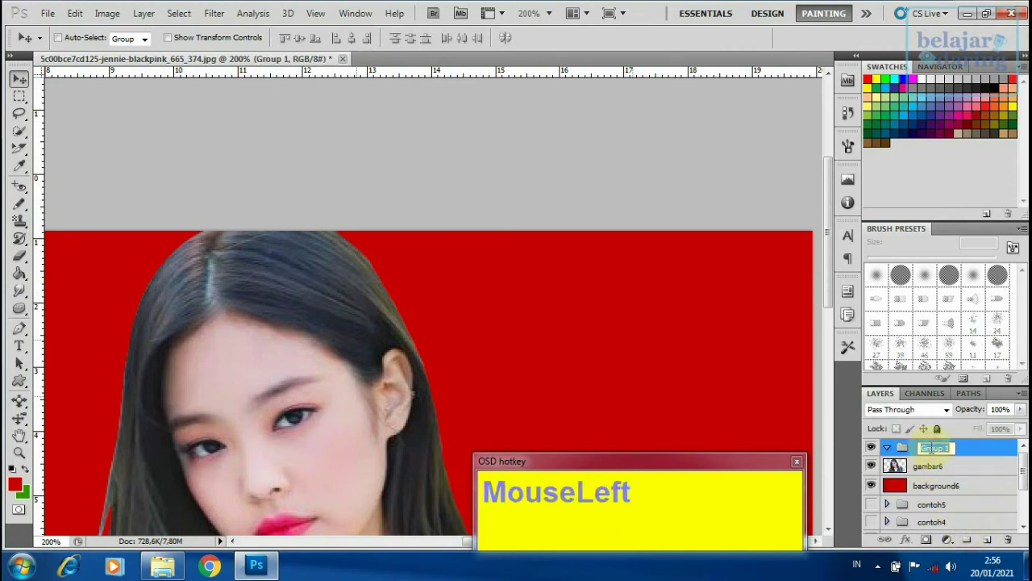
text(contoh)
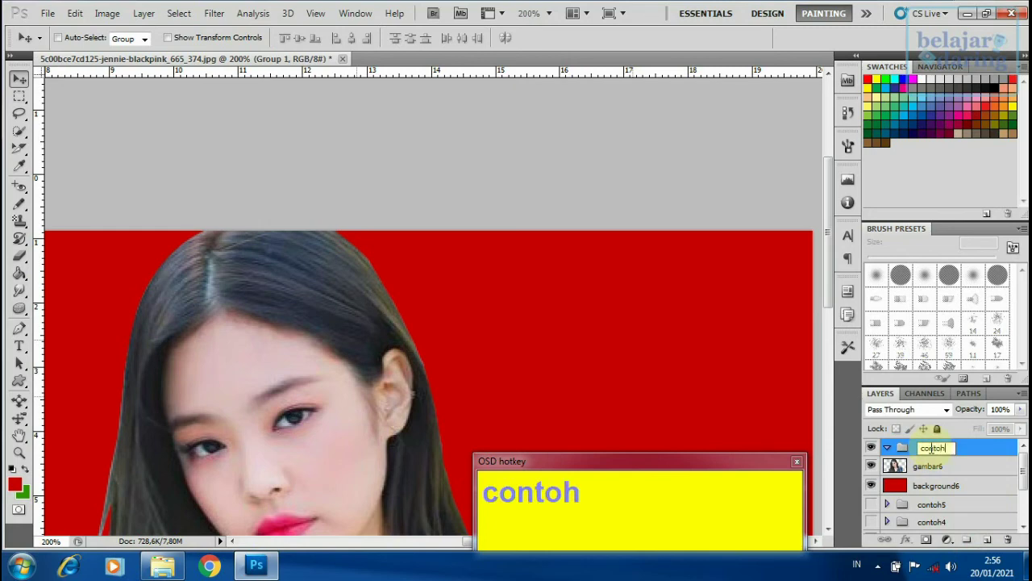
text(6)
key(Return)
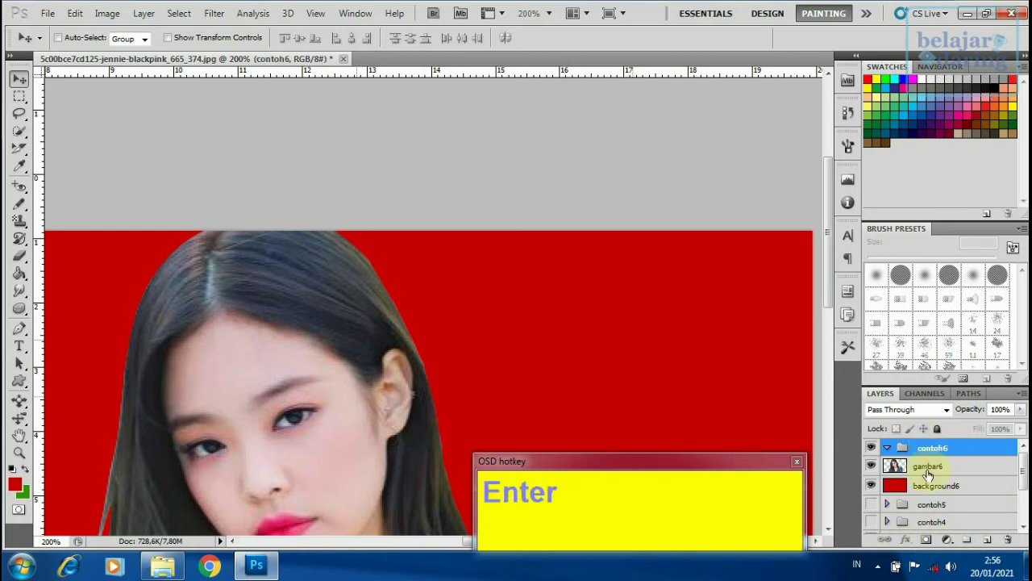
Move the gambar6 and background6 layers into the contoh6 group and collapse the group
click(927, 466)
shift+click(934, 485)
drag(941, 460, 936, 452)
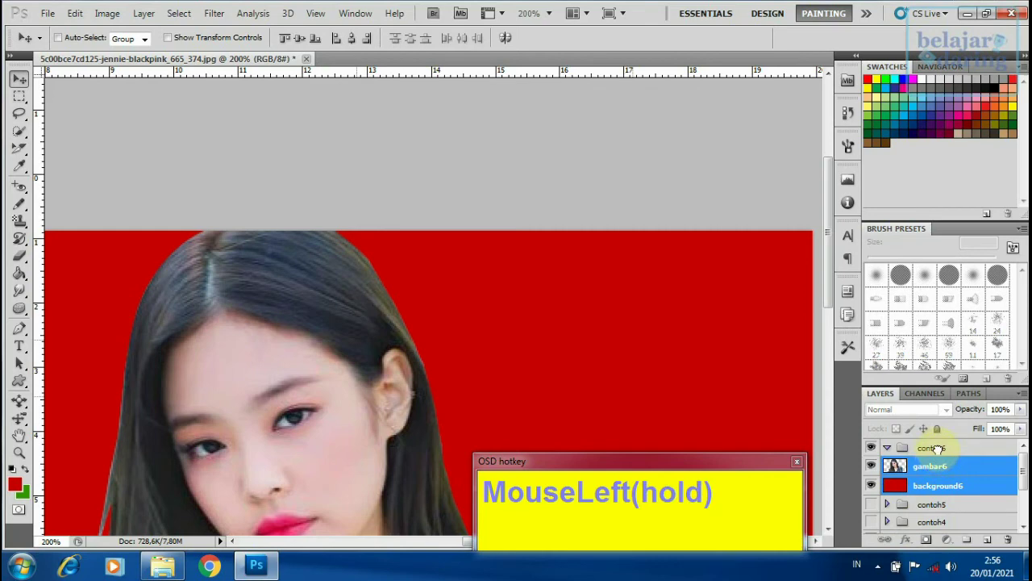
click(937, 448)
click(887, 448)
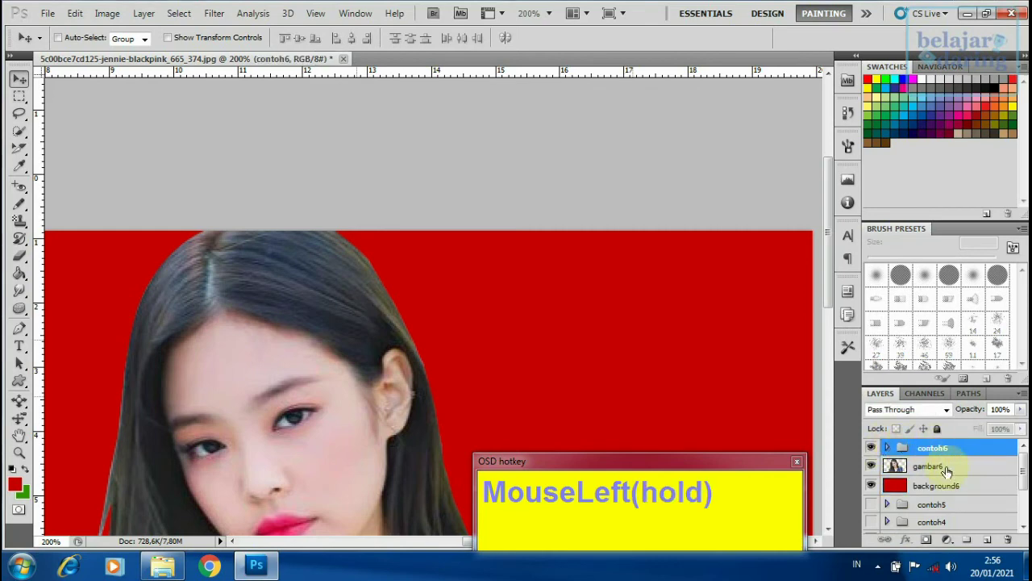
click(946, 468)
shift+click(937, 486)
drag(938, 480, 942, 452)
Toggle the contoh6 group's visibility off and on and examine the cut-out's edges against the red background
click(871, 448)
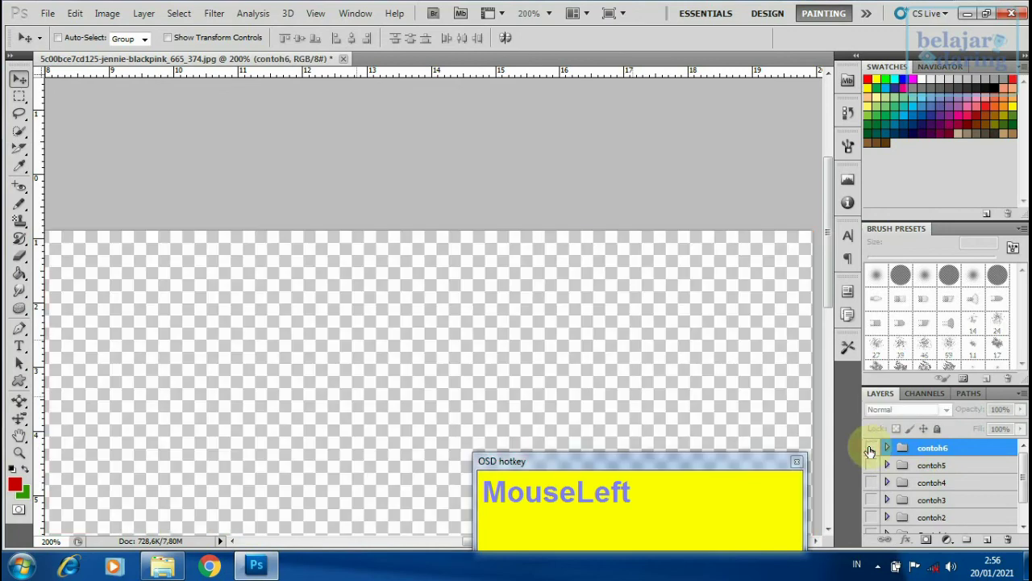
click(871, 448)
ctrl+alt+click(373, 295)
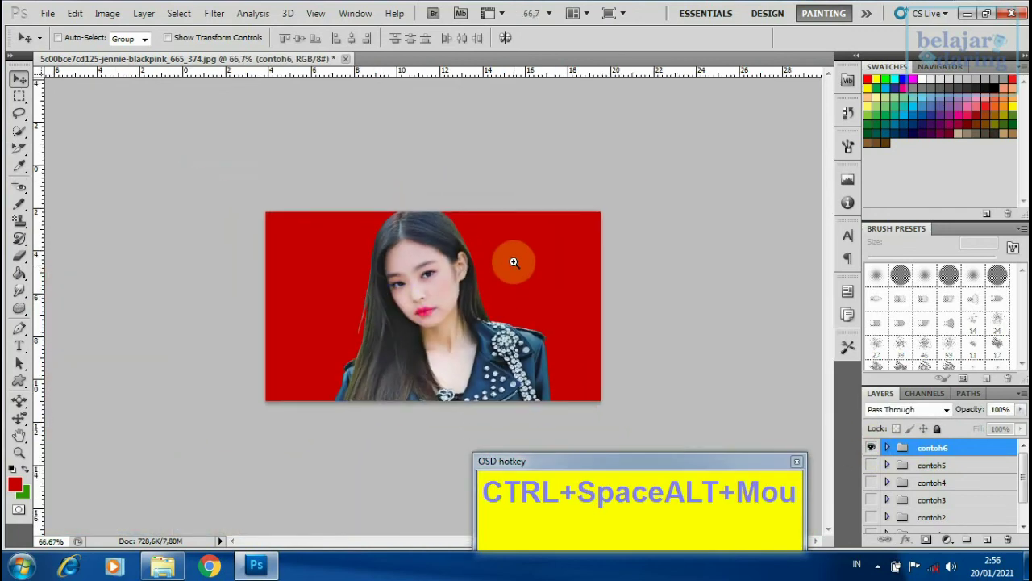
ctrl+click(513, 260)
ctrl+click(516, 253)
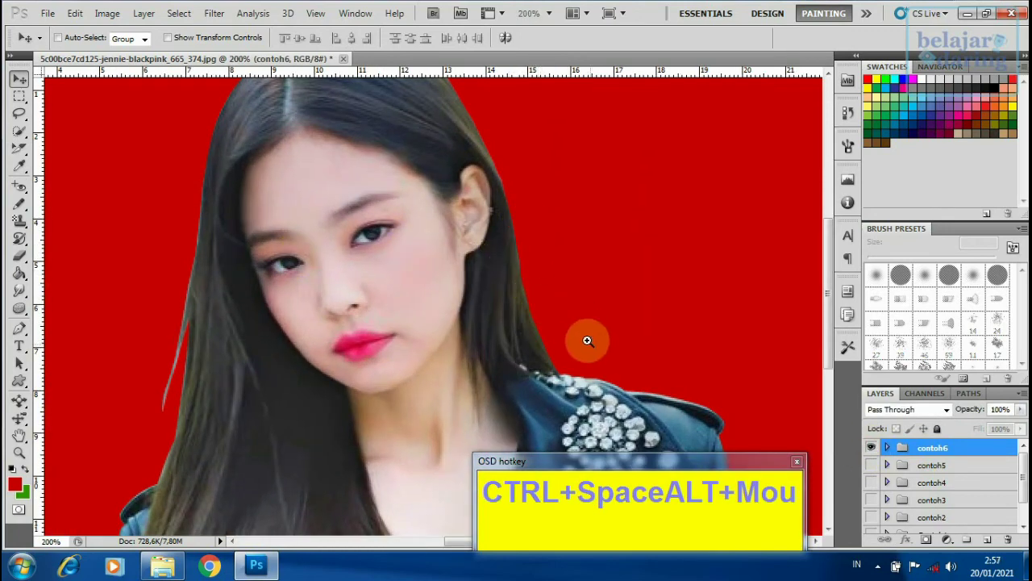
Hide contoh6 and show contoh5, contoh4, contoh3 and contoh2 one at a time to compare their cut-out edges
click(871, 448)
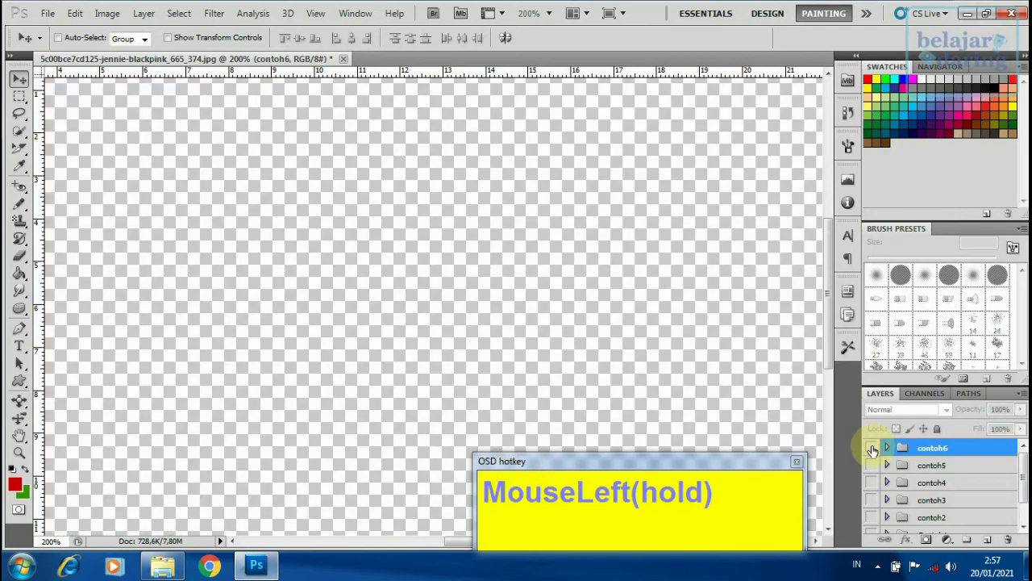
click(872, 465)
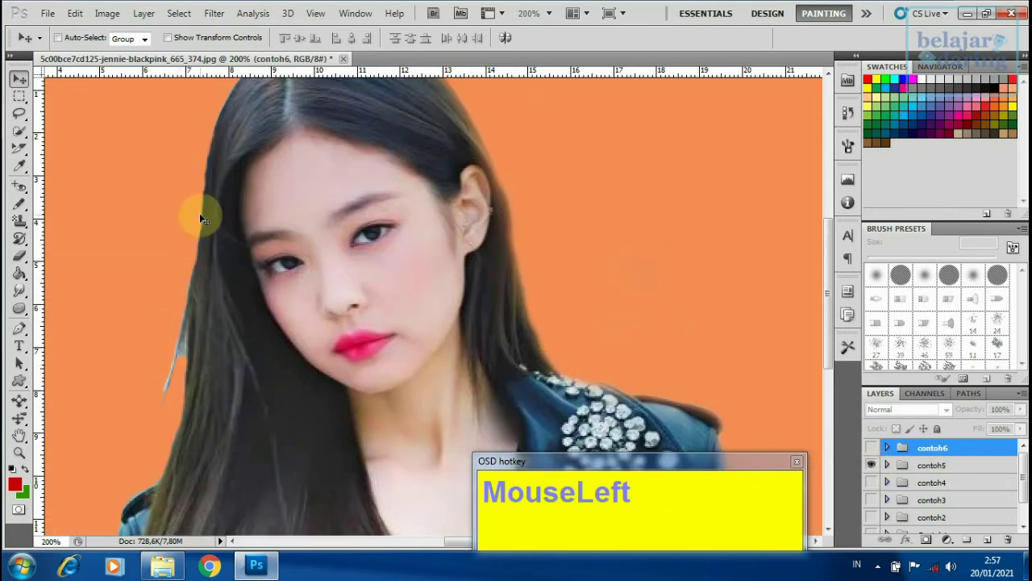
click(871, 465)
click(871, 482)
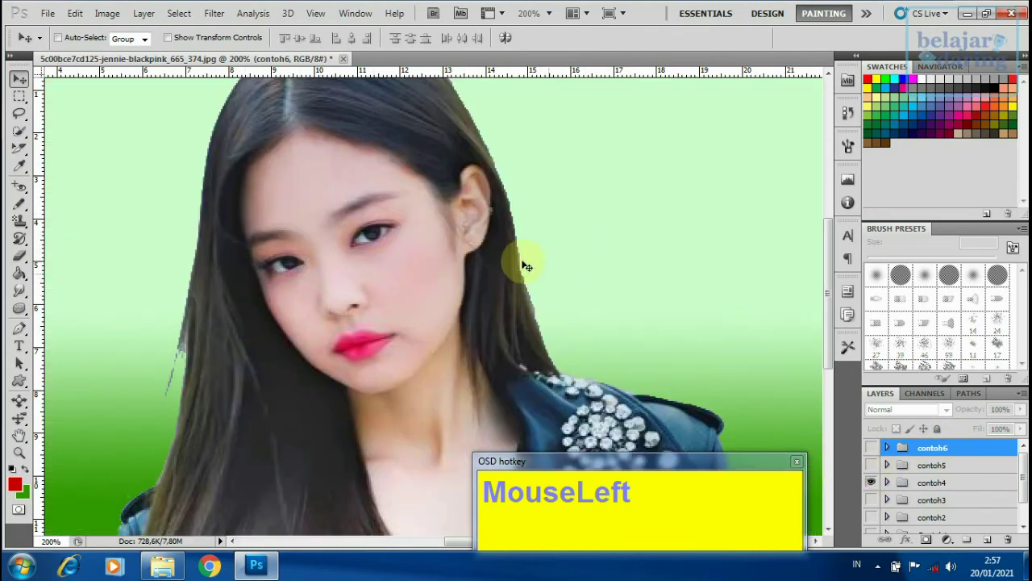
click(871, 483)
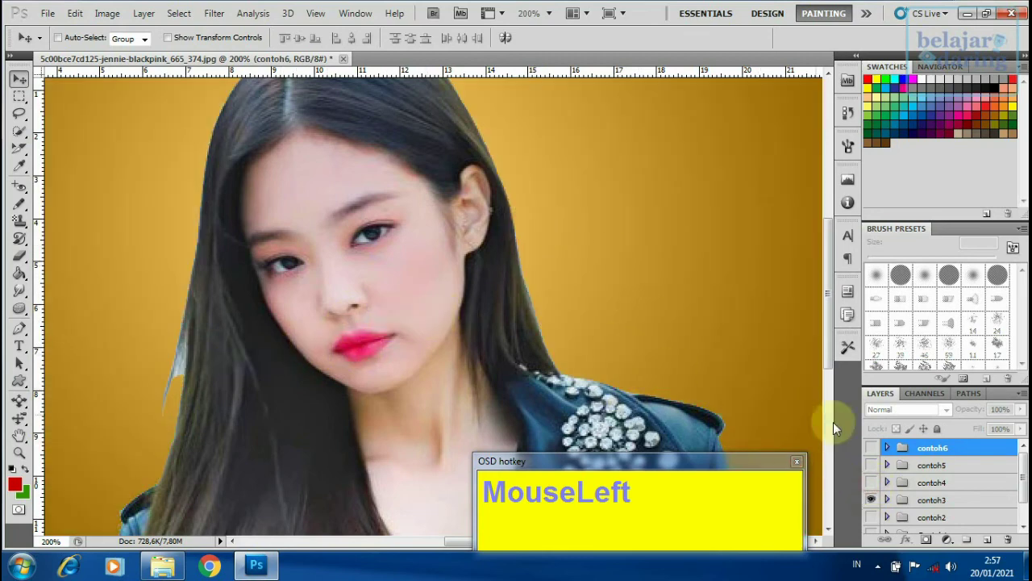
click(871, 500)
click(871, 517)
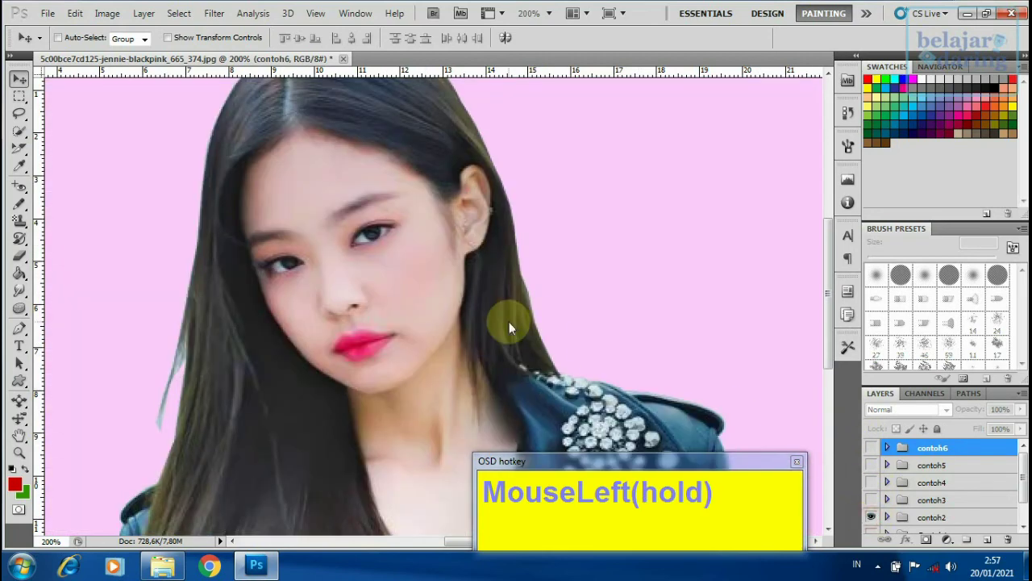
Examine the hair and jacket edges in contoh2, then show Contoh1 in its place for comparison
key(space)
drag(215, 421, 111, 255)
scroll(880, 532, down, 2)
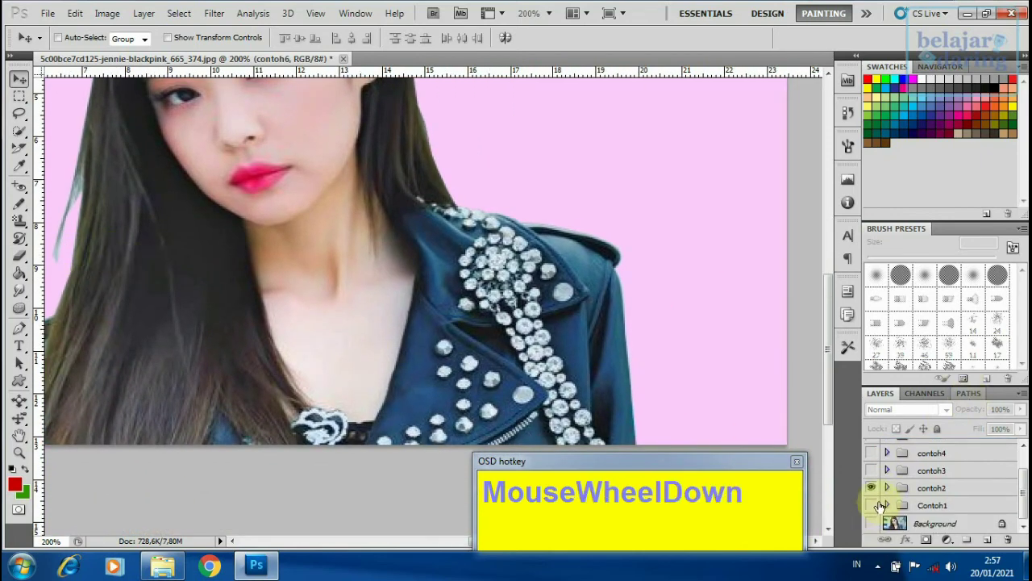
click(871, 505)
click(871, 488)
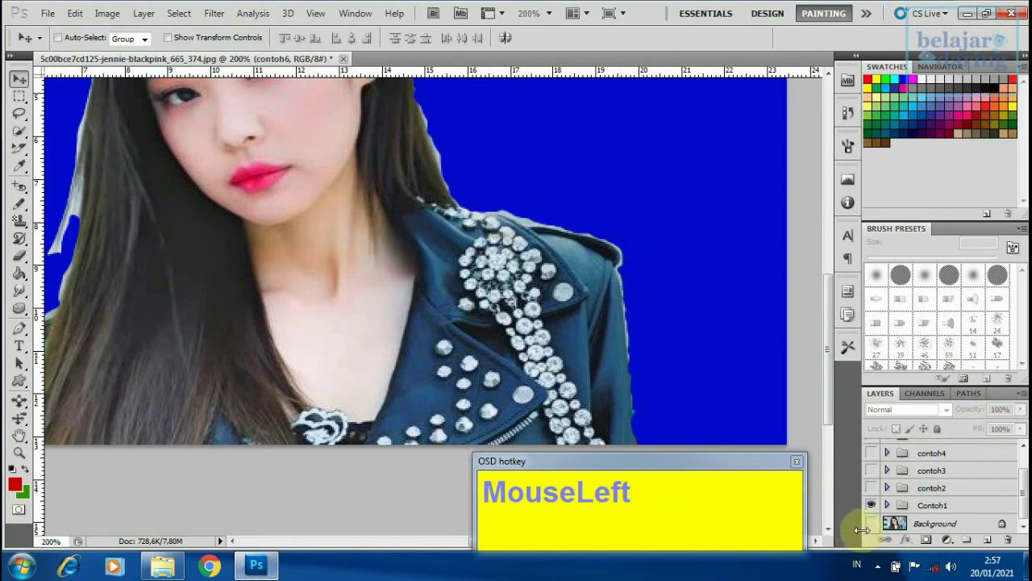
scroll(885, 488, up, 2)
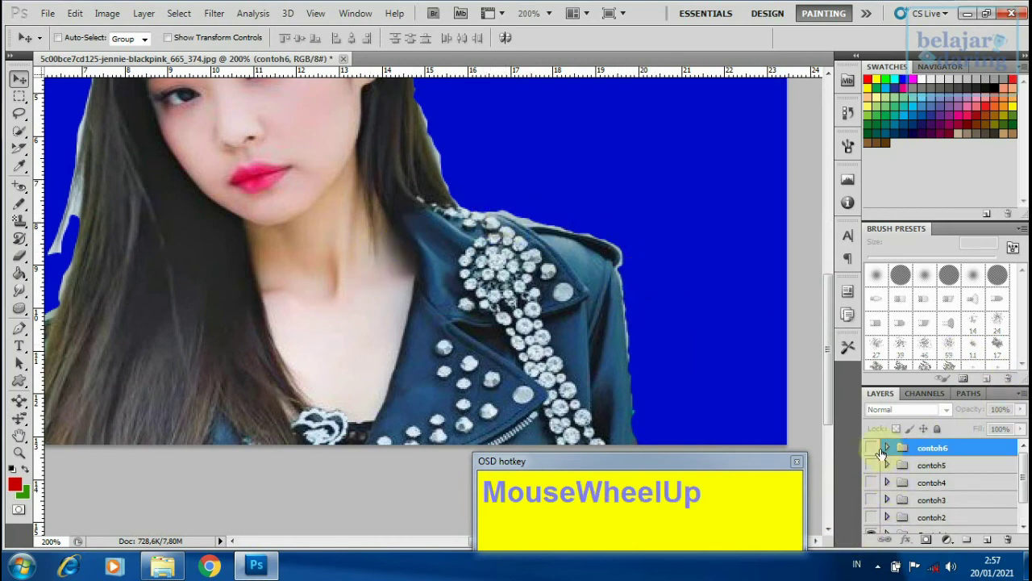
Hide Contoh1, show the contoh6 group in its place and examine the cut-out's edges against the red background
scroll(873, 508, down, 2)
click(872, 505)
scroll(876, 450, up, 2)
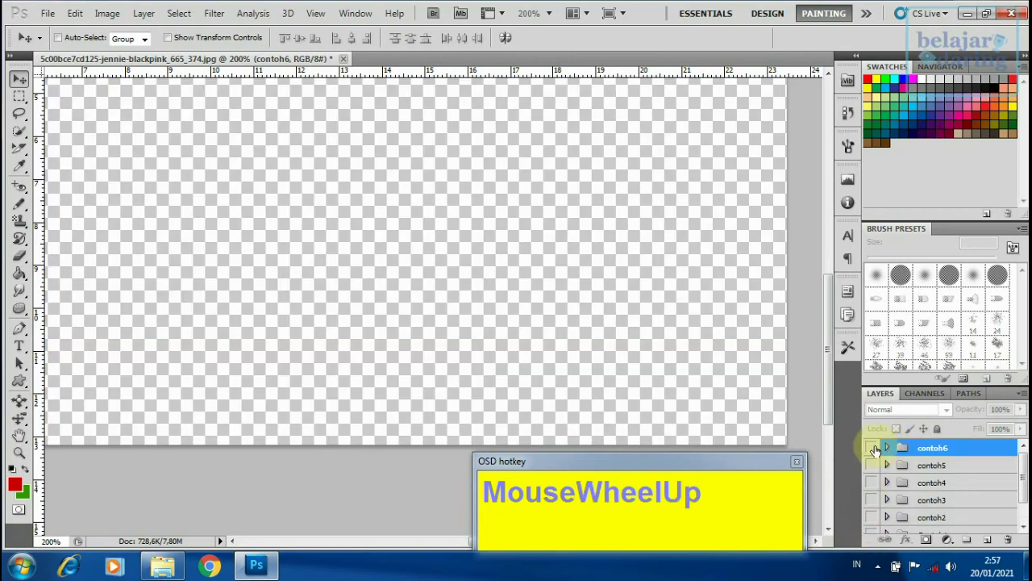
click(871, 448)
ctrl+alt+click(381, 312)
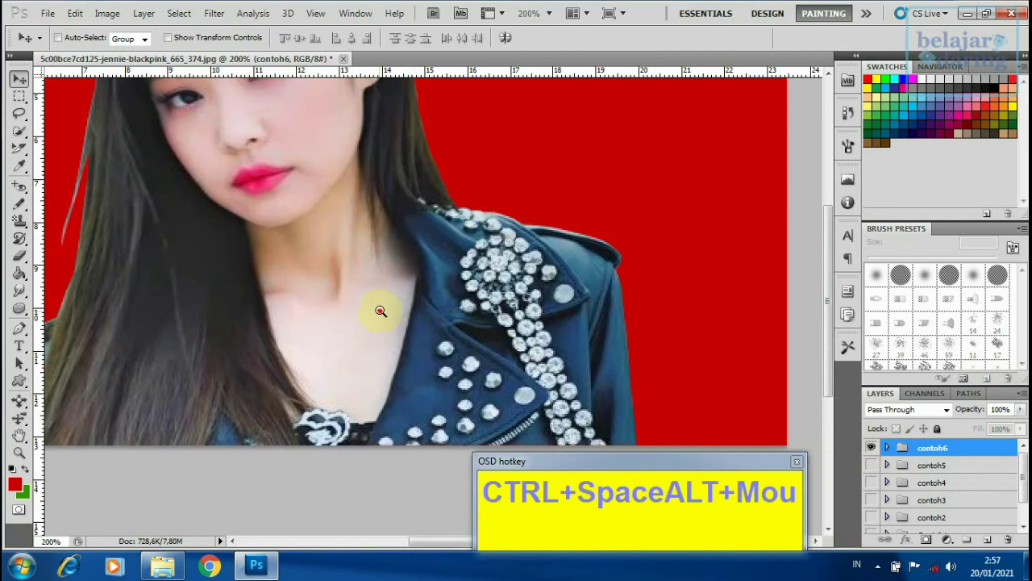
ctrl+alt+click(380, 312)
ctrl+click(402, 276)
ctrl+click(405, 274)
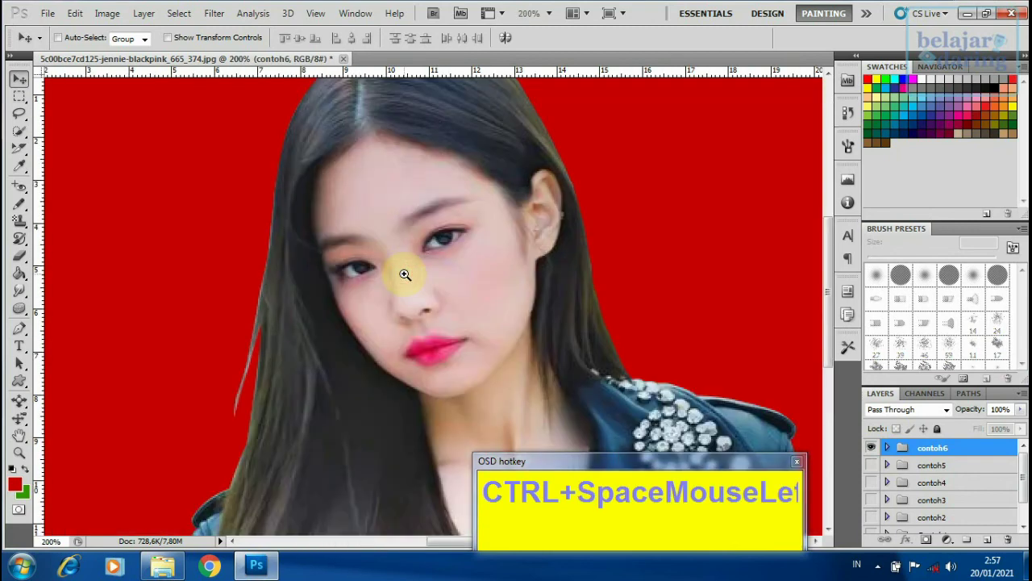
Expand the contoh6 group and add an Outer Glow to its gambar6 layer, sampling the background red cc0000 as the glow colour
click(887, 447)
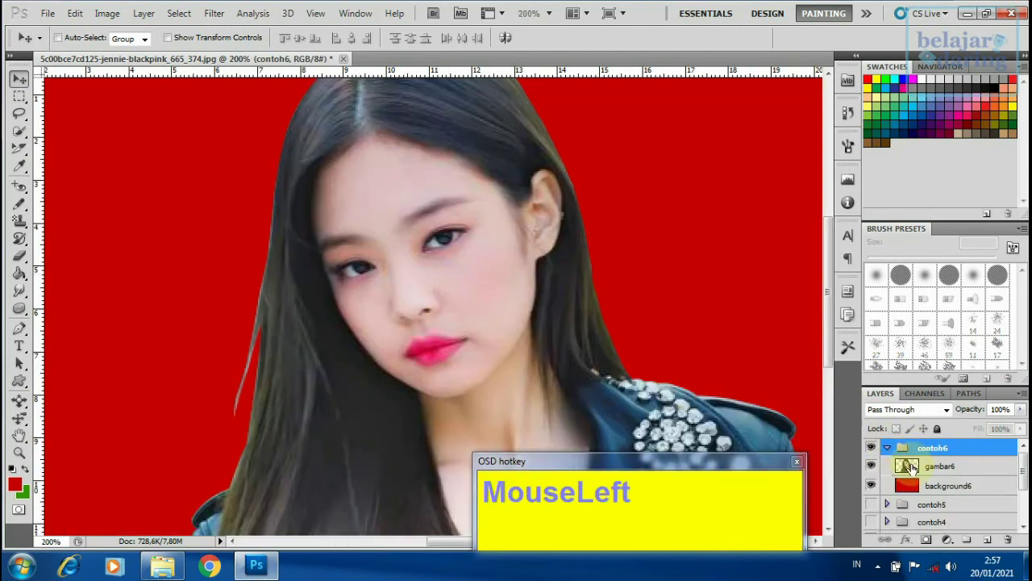
click(912, 467)
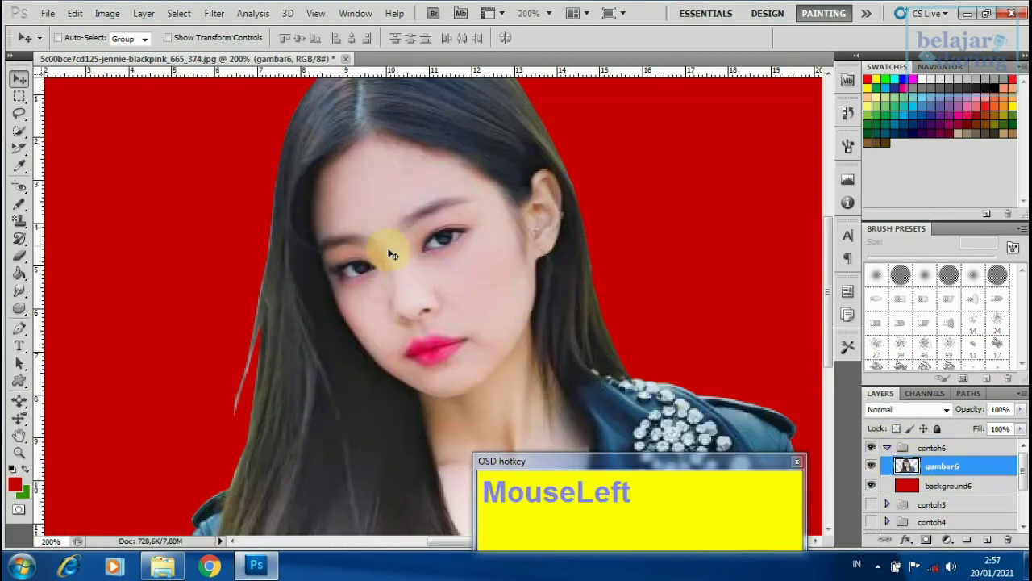
ctrl+alt+click(321, 260)
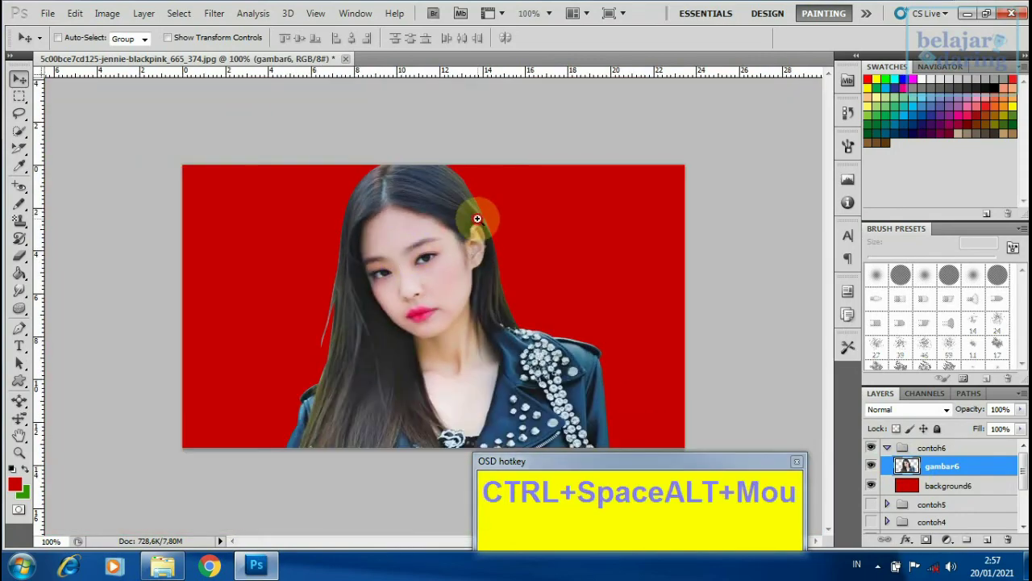
ctrl+click(474, 219)
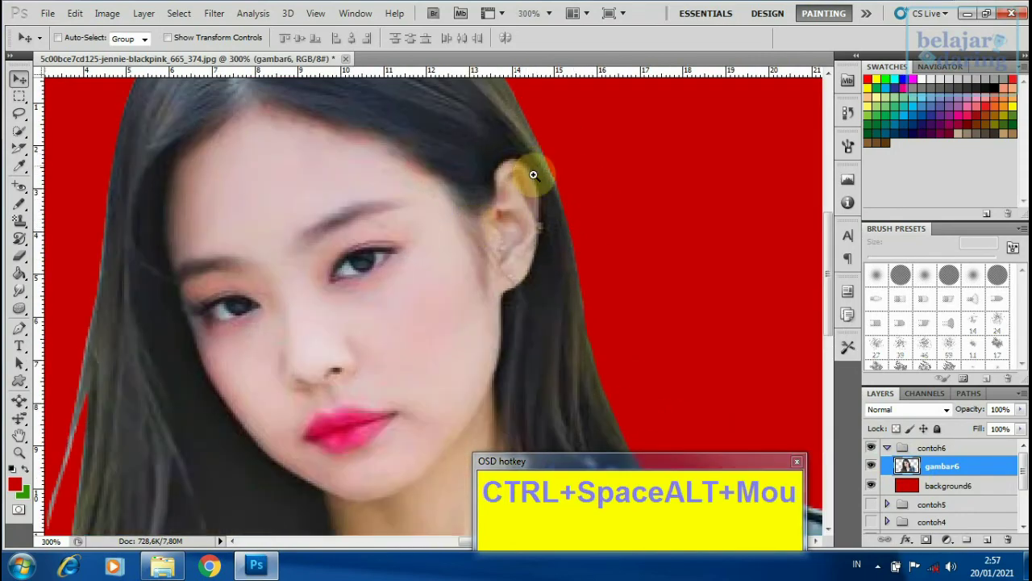
ctrl+alt+click(302, 250)
ctrl+alt+click(322, 238)
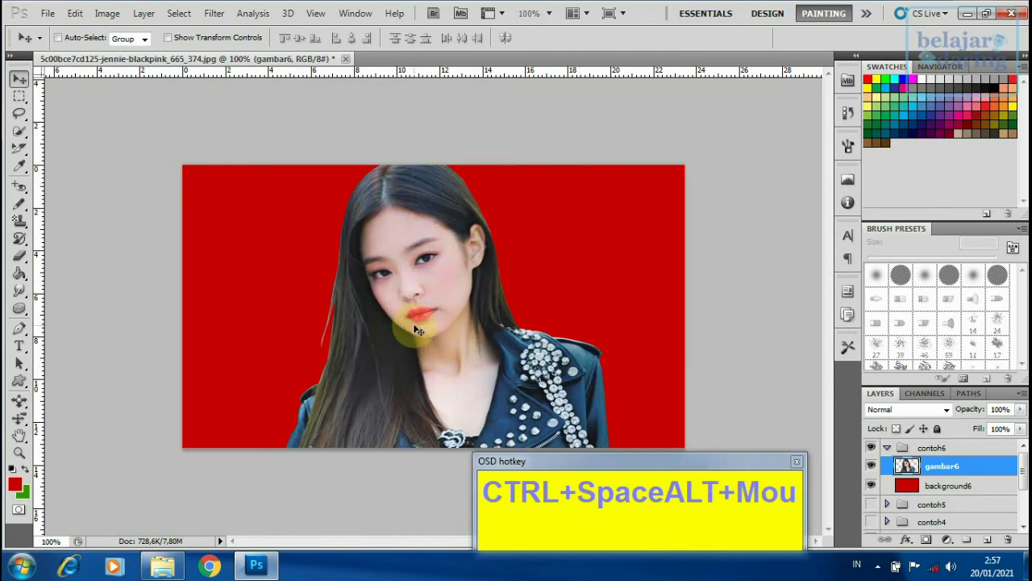
click(907, 539)
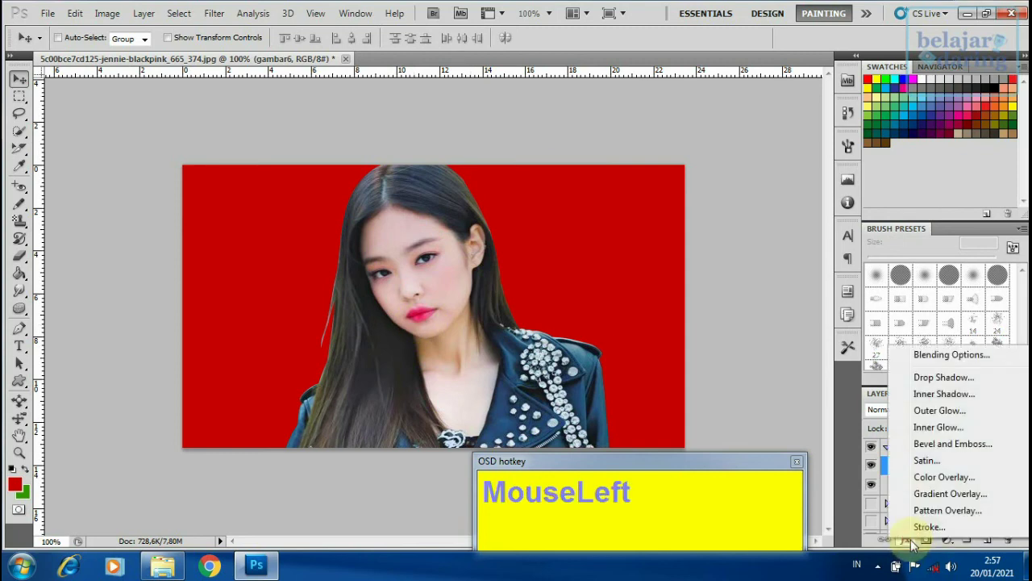
click(962, 412)
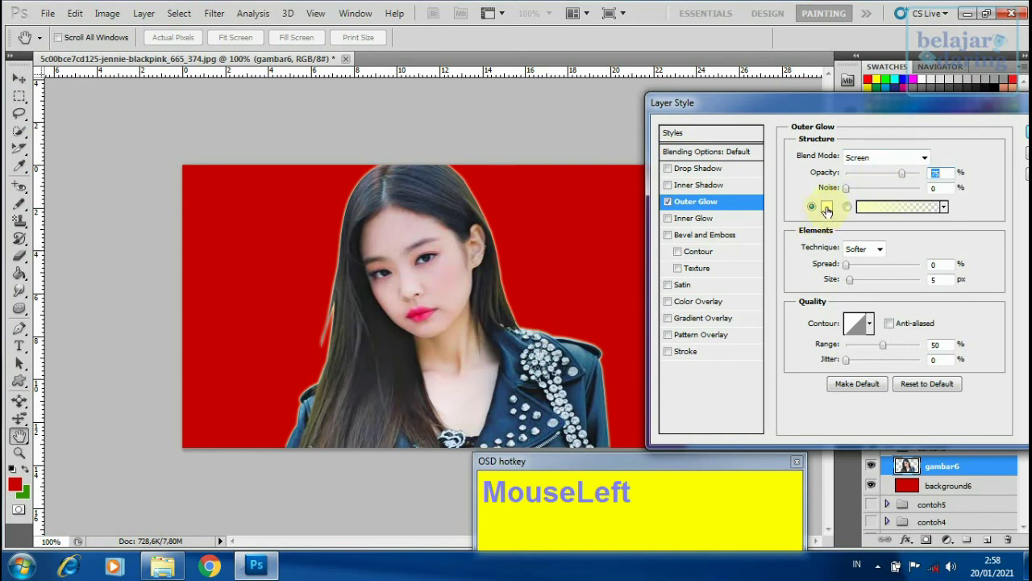
click(826, 208)
click(534, 226)
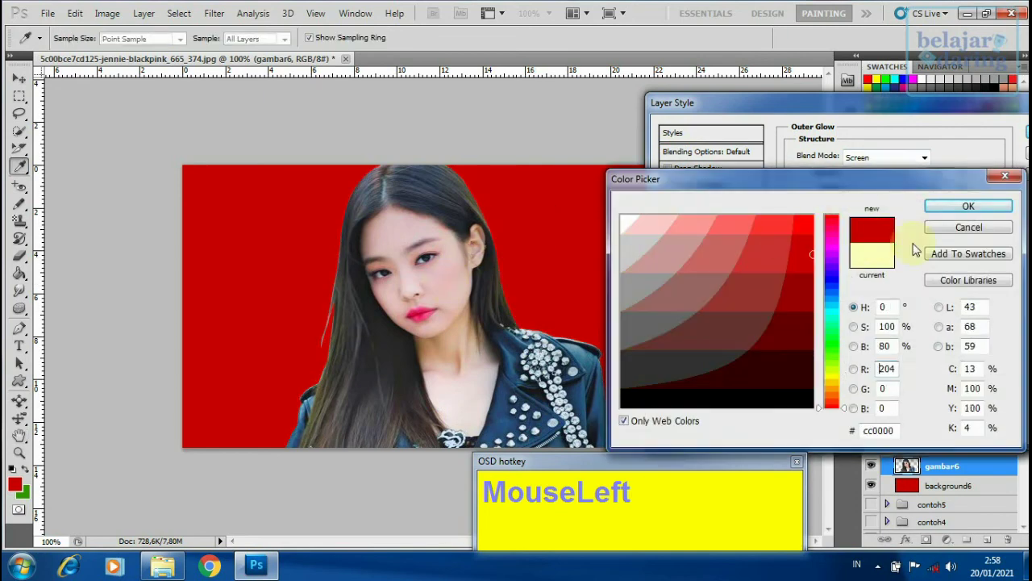
click(968, 206)
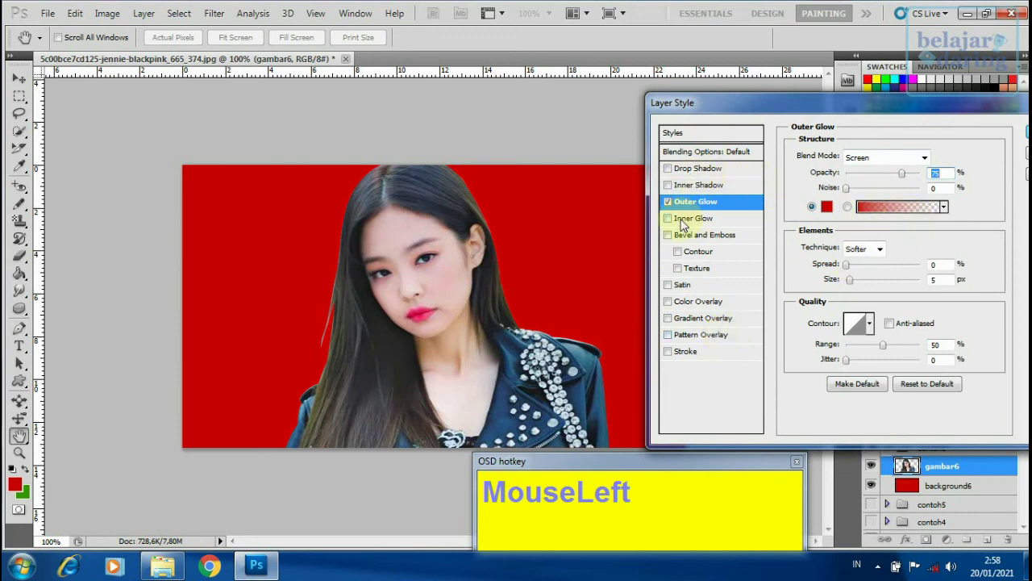
Add a Drop Shadow to gambar6 with Screen blend mode and the background red cc0000, and apply the layer style
click(676, 170)
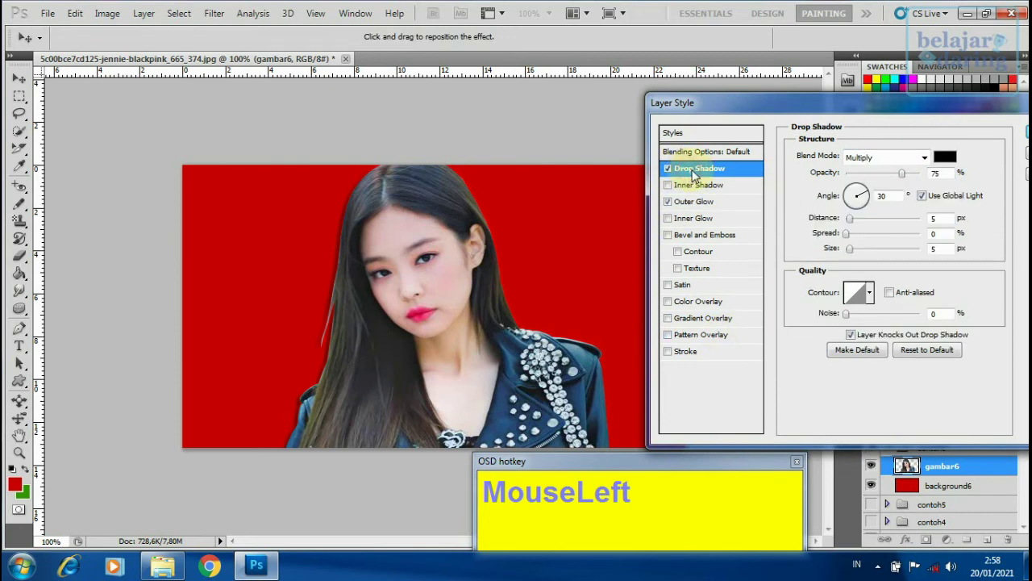
click(877, 158)
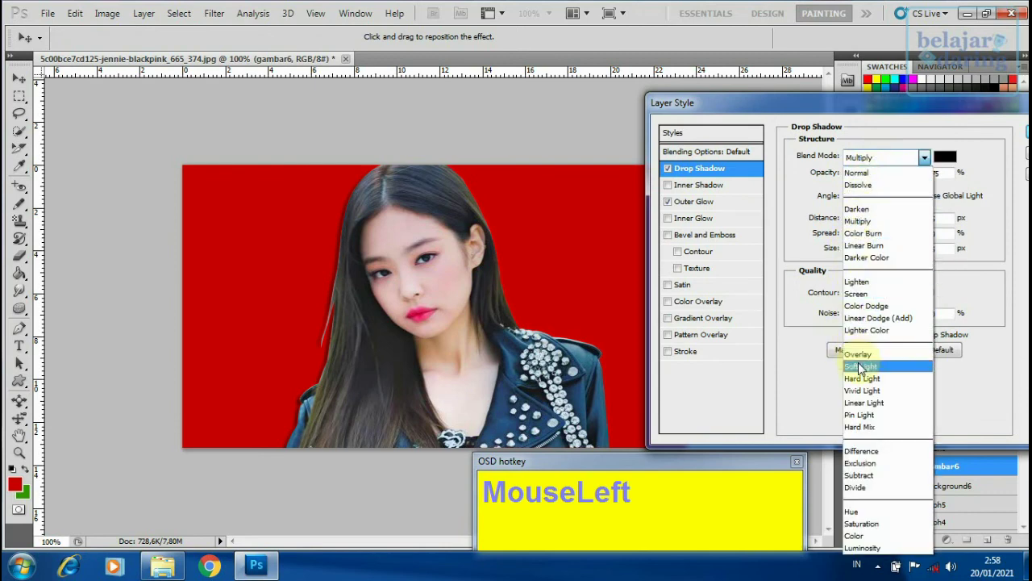
click(856, 293)
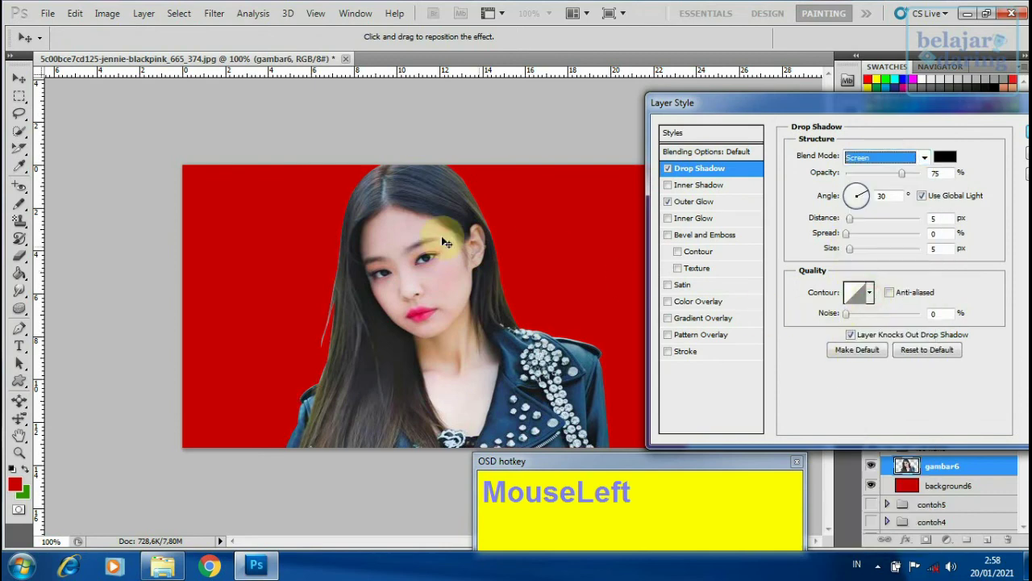
click(947, 157)
click(282, 239)
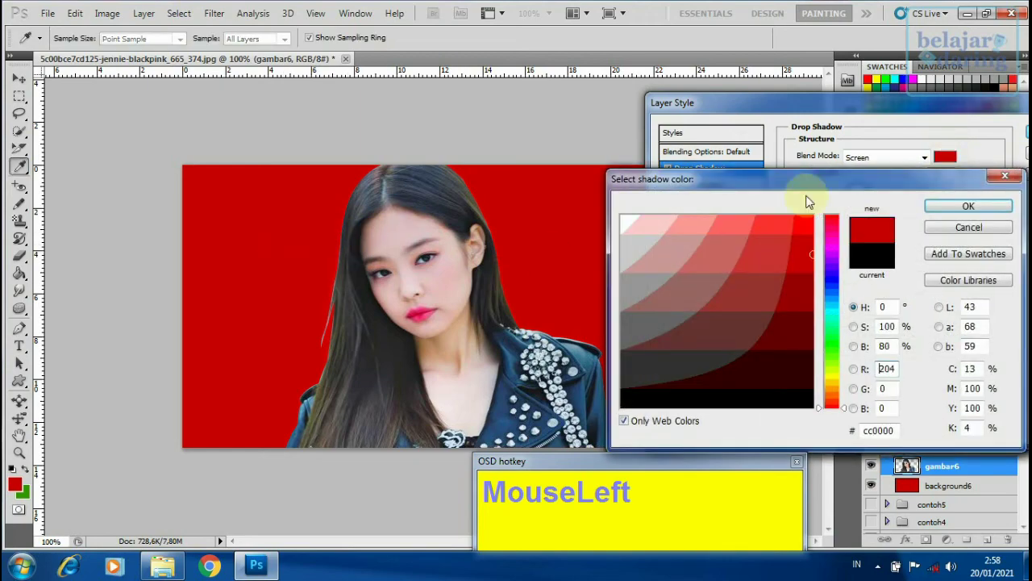
click(969, 206)
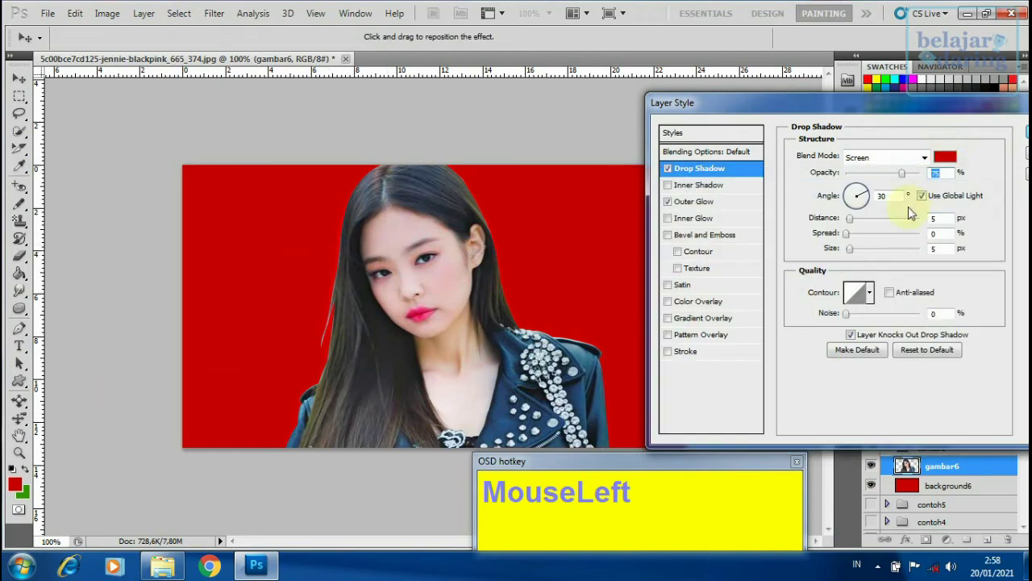
drag(969, 123, 843, 86)
click(933, 108)
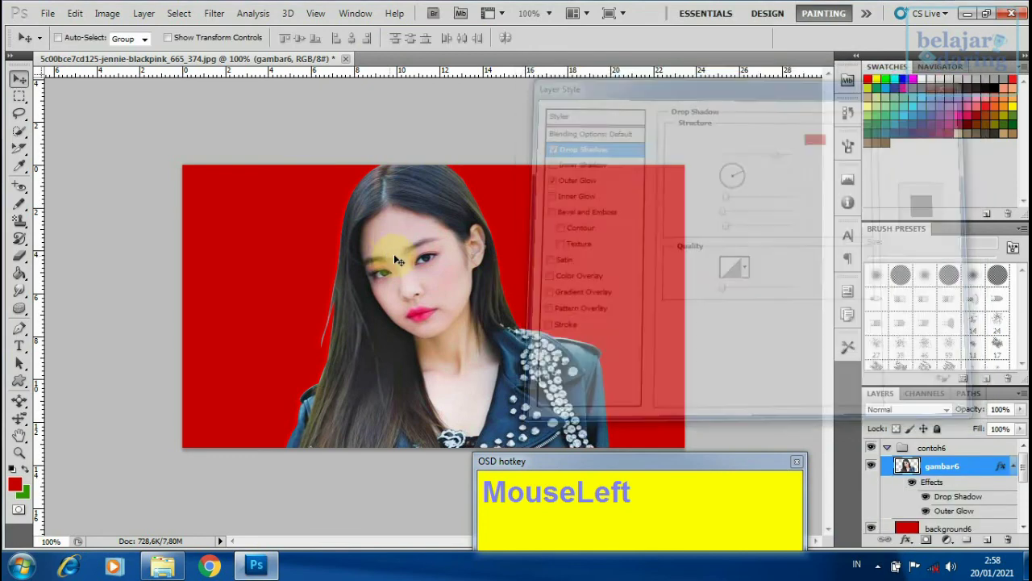
Reopen gambar6's layer style and set the drop shadow distance to 3 px
ctrl+click(483, 212)
ctrl+click(484, 212)
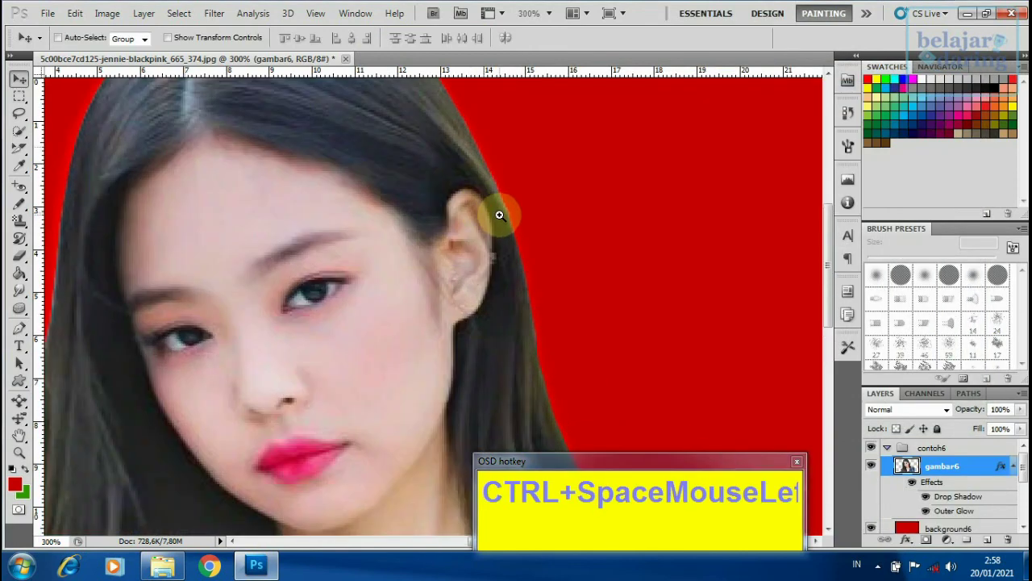
double_click(1001, 466)
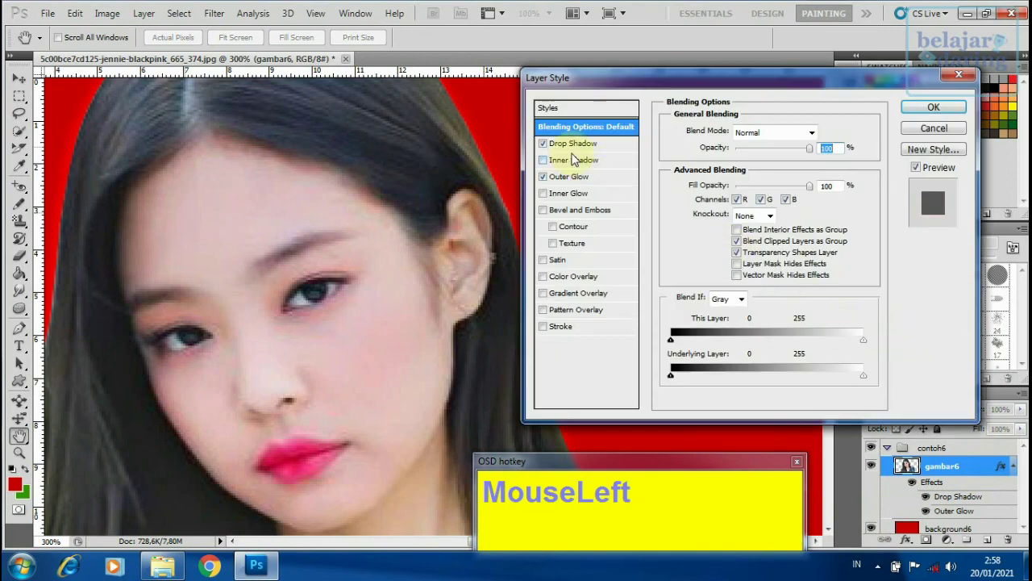
click(574, 144)
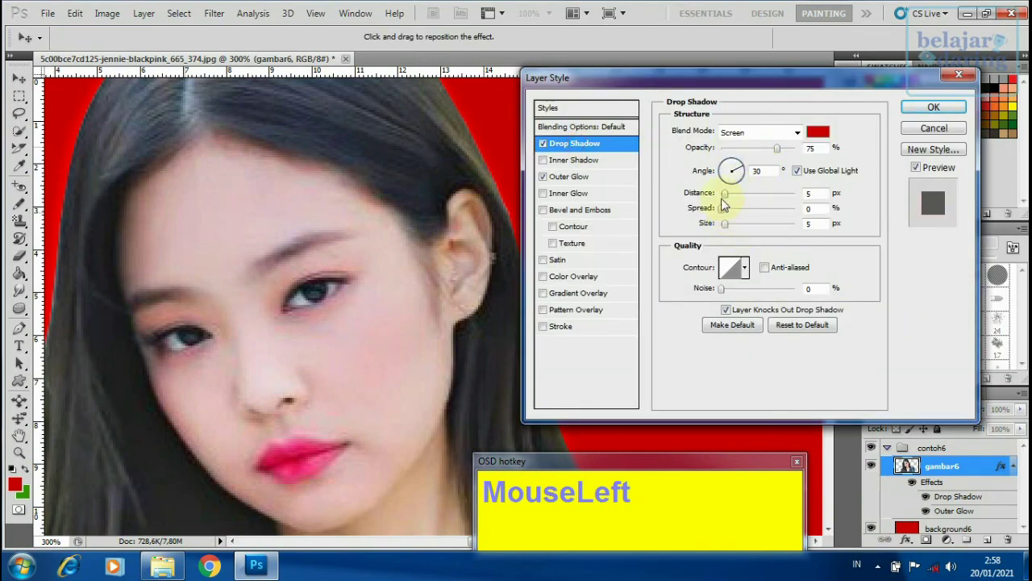
drag(733, 200, 724, 198)
drag(735, 78, 769, 85)
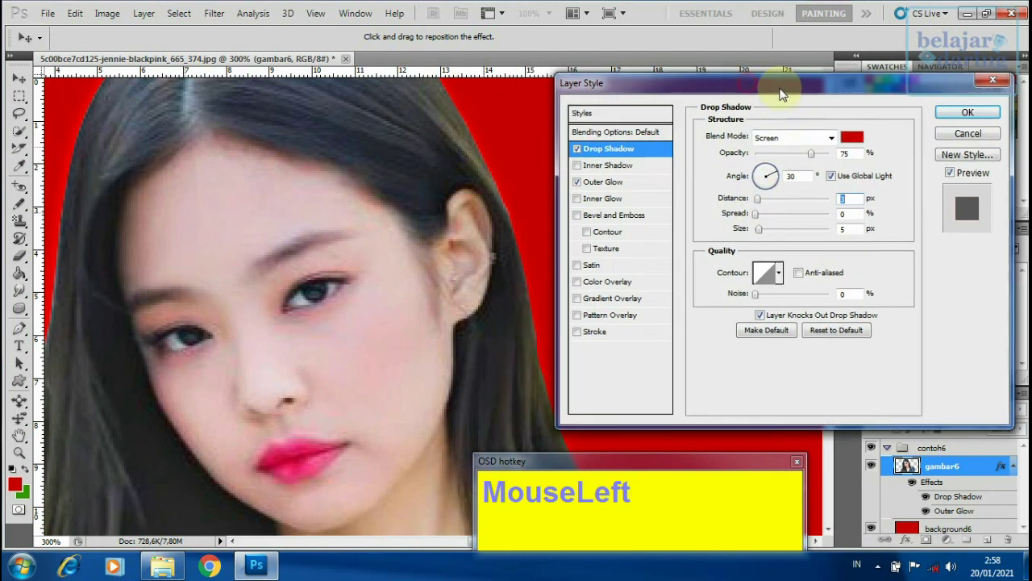
drag(222, 222, 309, 271)
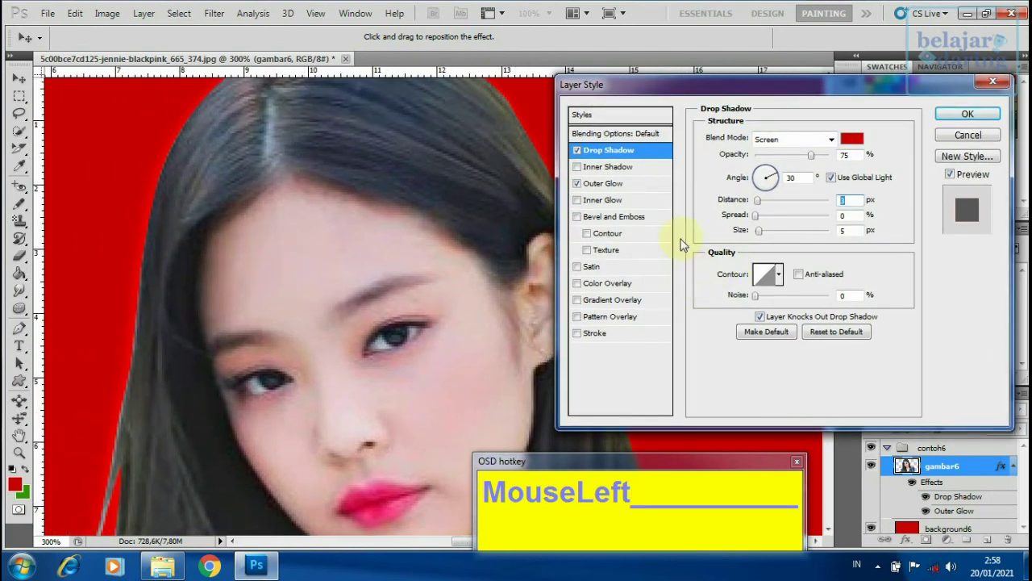
Set the outer glow's blend mode to Normal, its spread to 9% and its size to 49 px
click(611, 188)
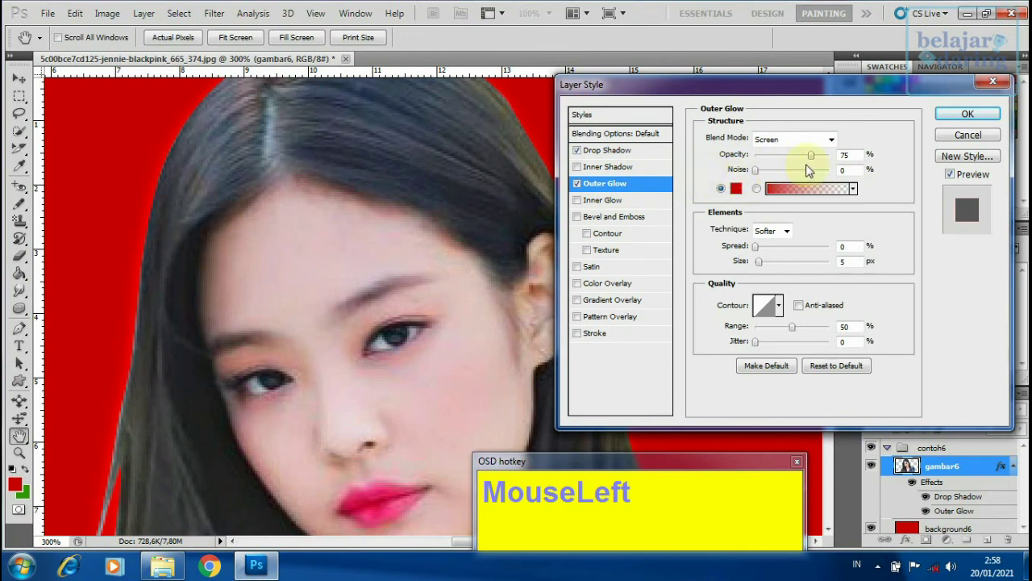
drag(759, 264, 754, 271)
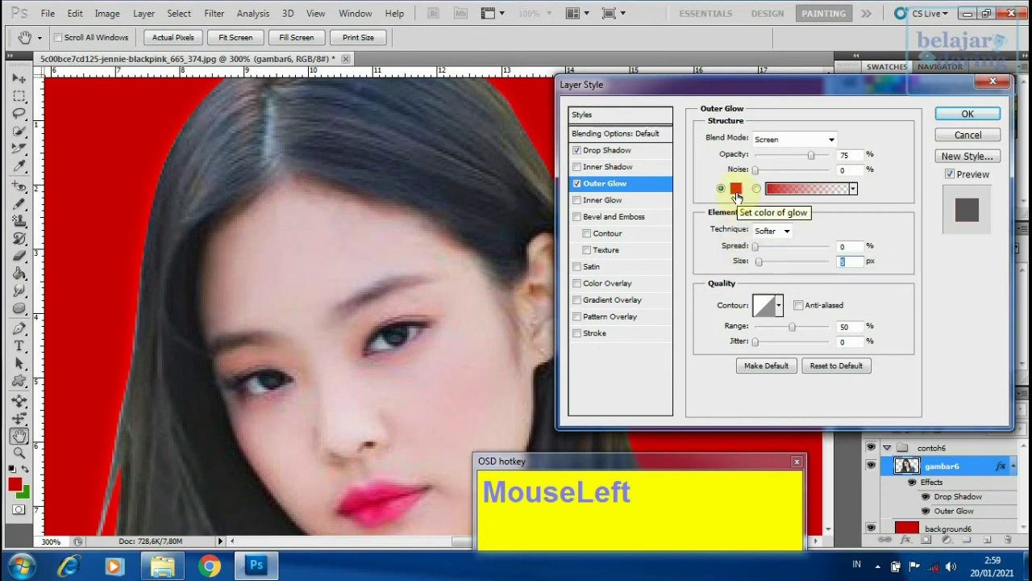
click(794, 140)
click(782, 155)
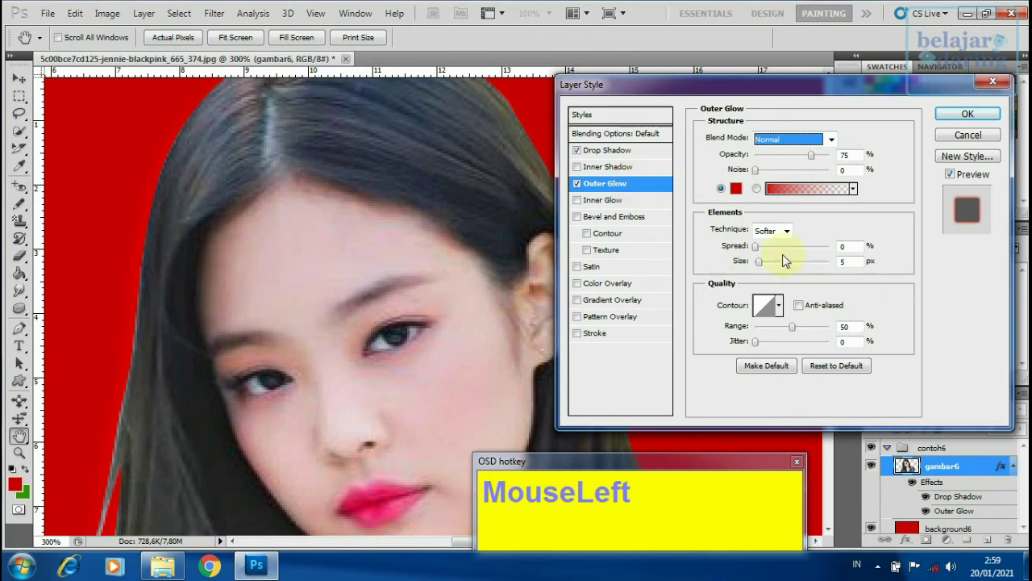
mouse_move(763, 261)
mouse_down()
mouse_move(782, 262)
mouse_move(754, 257)
mouse_move(776, 266)
mouse_up()
Return the outer glow's blend mode to Screen, apply the layer style and check the whole image
click(791, 141)
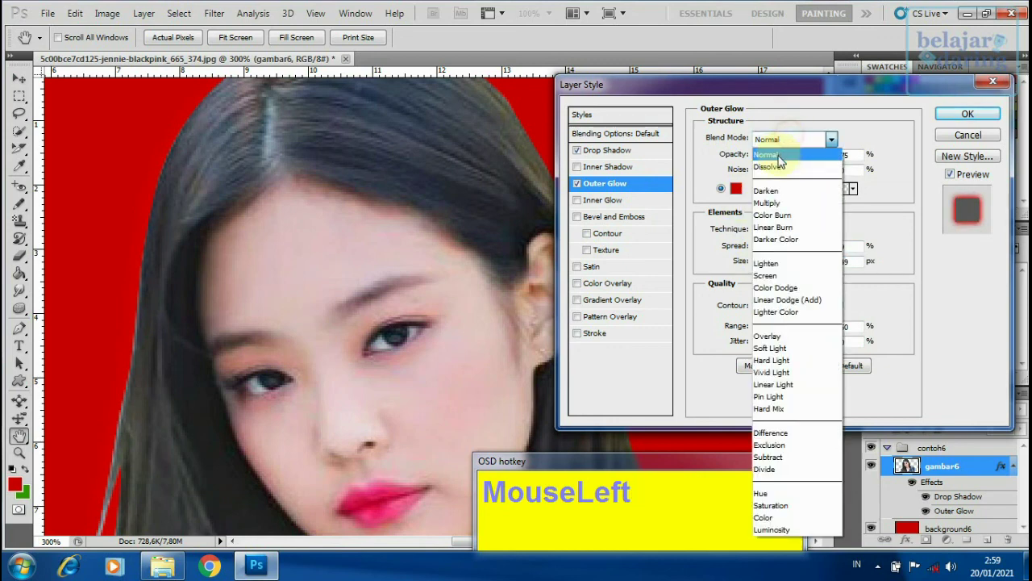
click(770, 275)
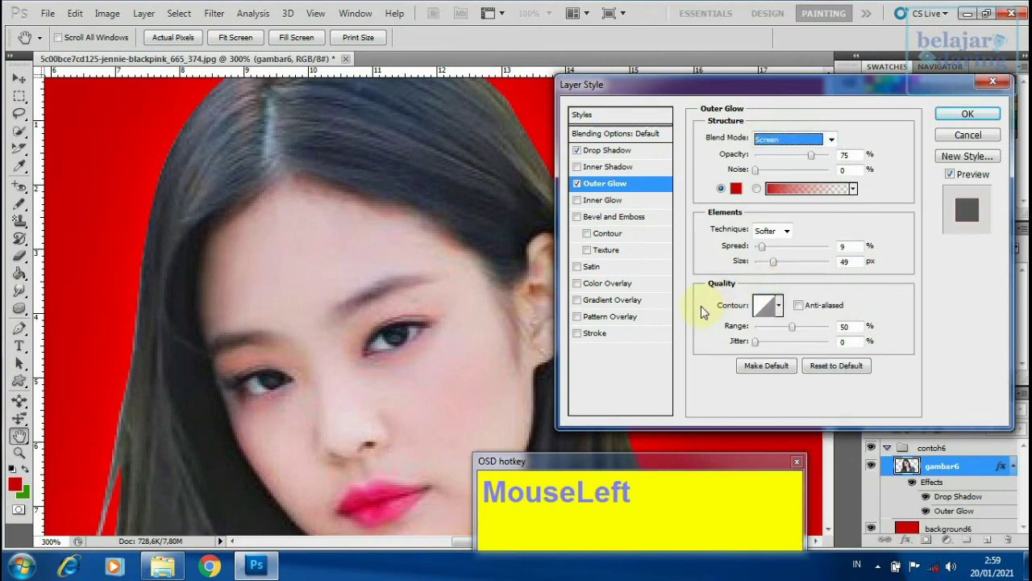
click(967, 115)
ctrl+alt+click(465, 257)
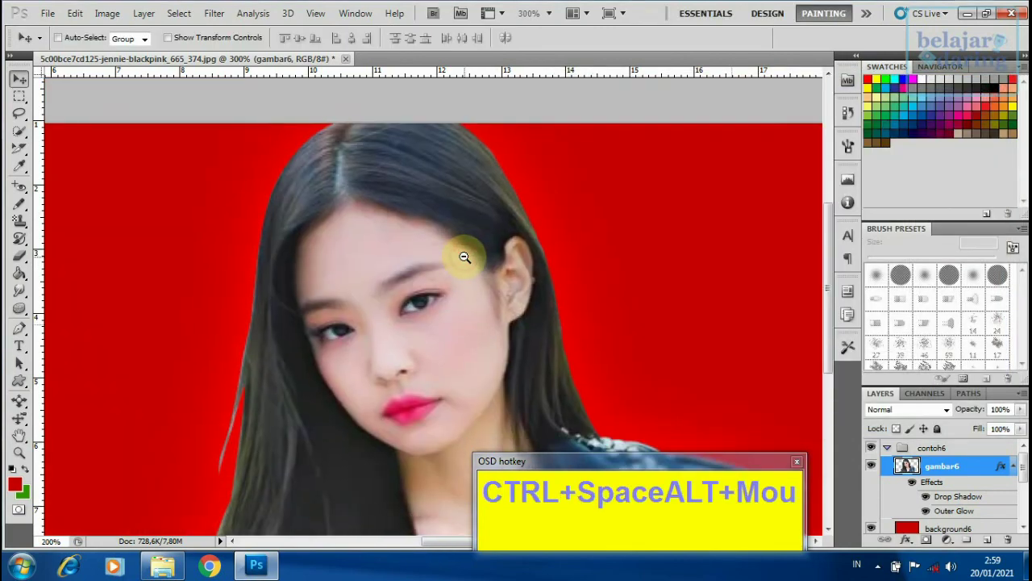
ctrl+alt+click(464, 256)
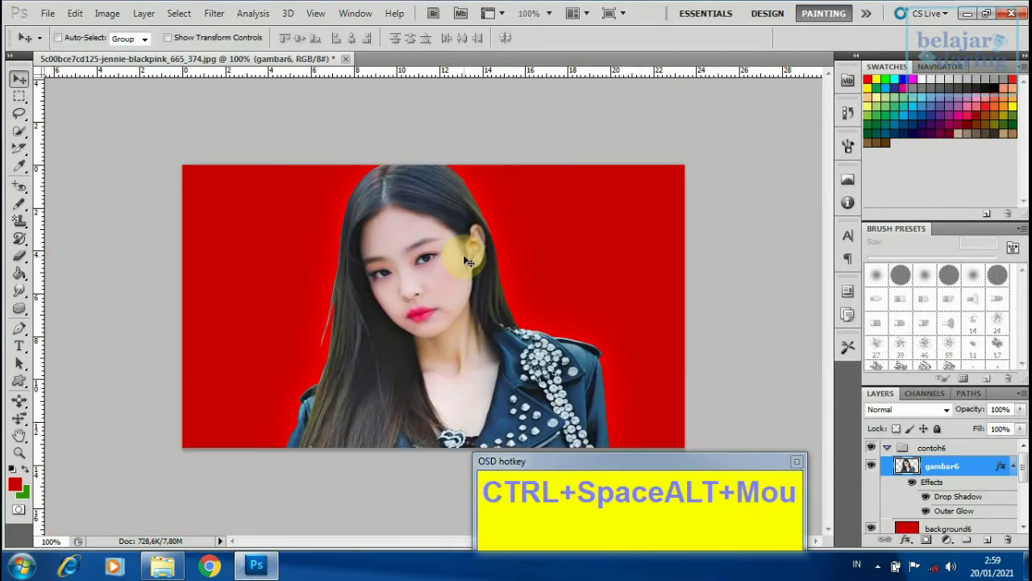
Reopen gambar6's layer style and change the drop shadow to Normal blend mode with a dark grey colour
double_click(1000, 472)
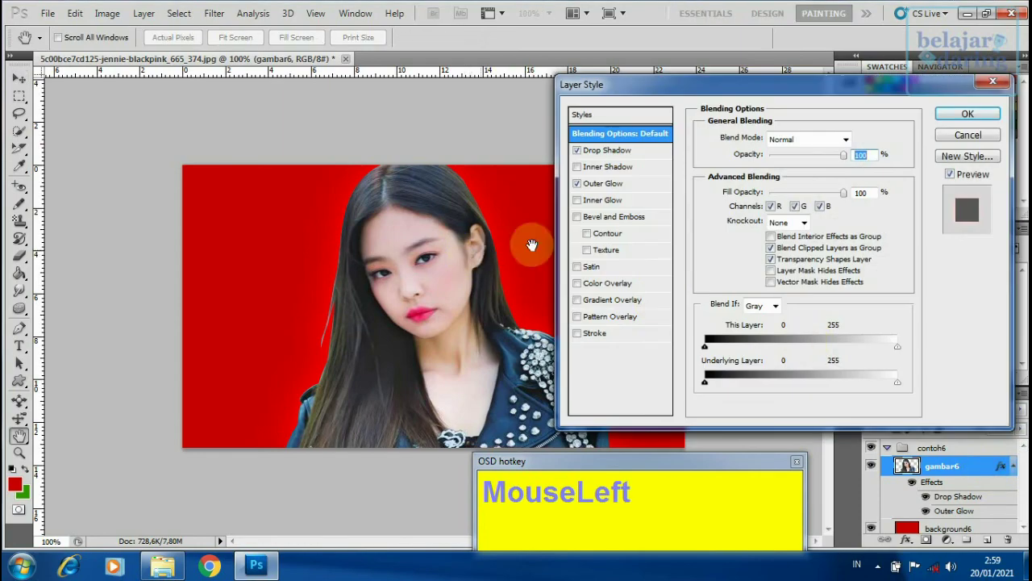
key(space)
click(608, 150)
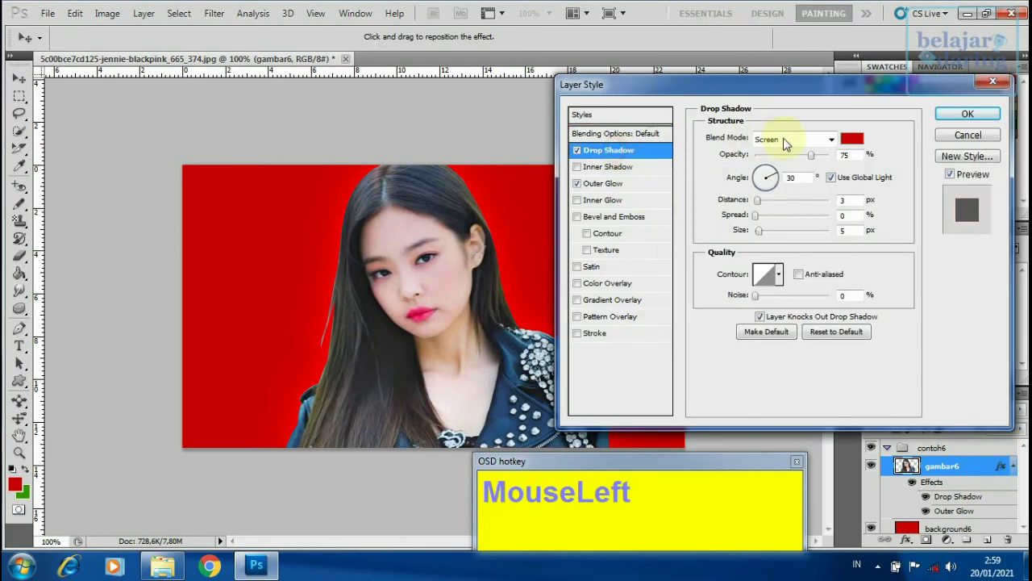
click(849, 144)
click(982, 225)
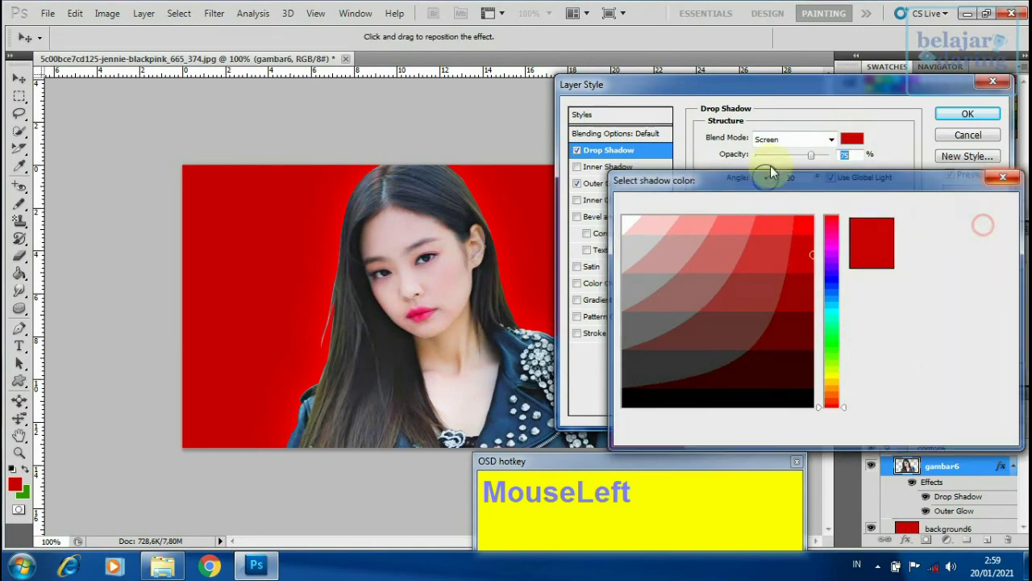
click(789, 139)
click(780, 153)
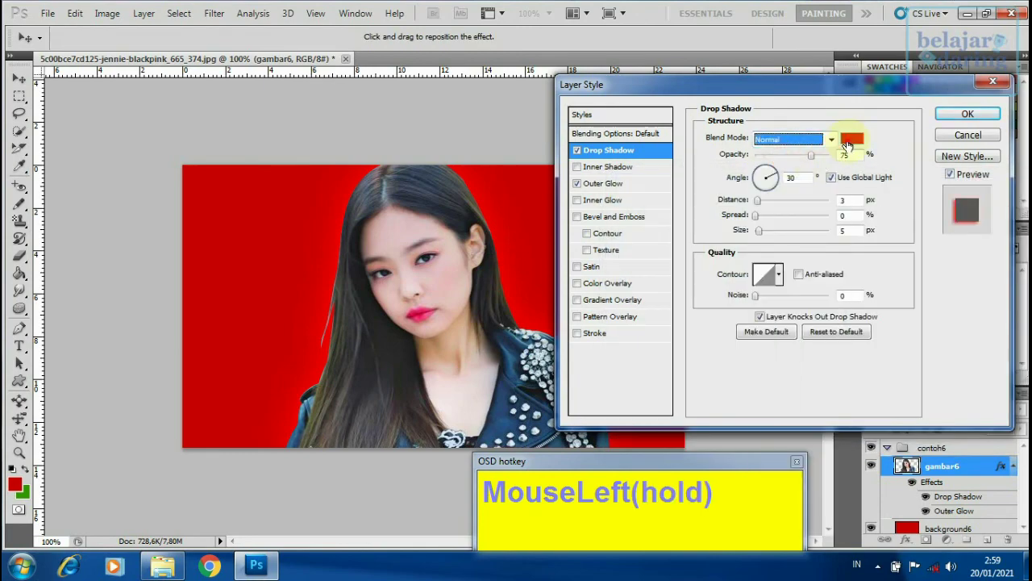
click(848, 144)
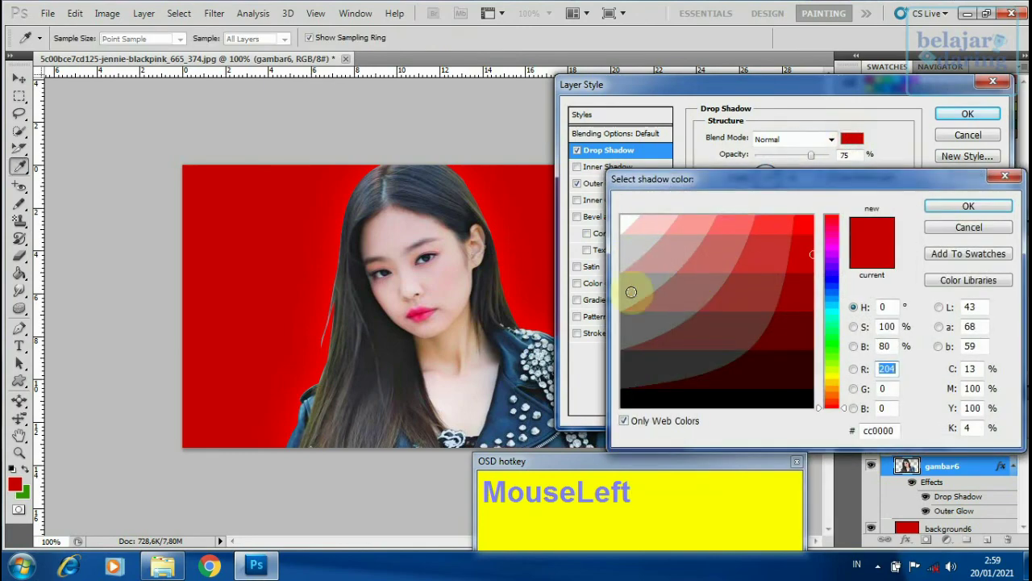
click(622, 364)
click(968, 205)
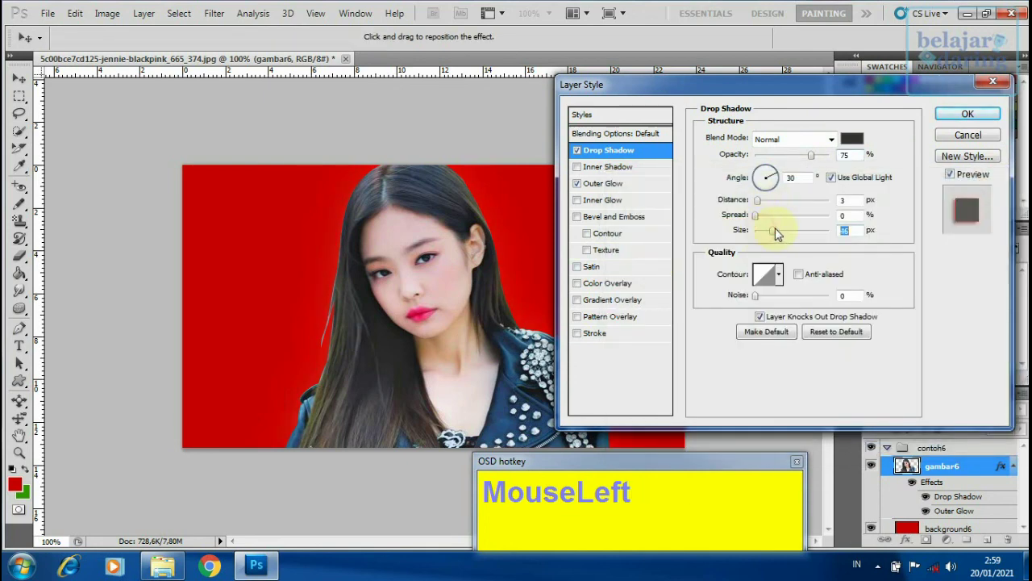
Set the drop shadow's size to 24 px, its distance to 4 px and its angle to 90°
drag(776, 232, 759, 206)
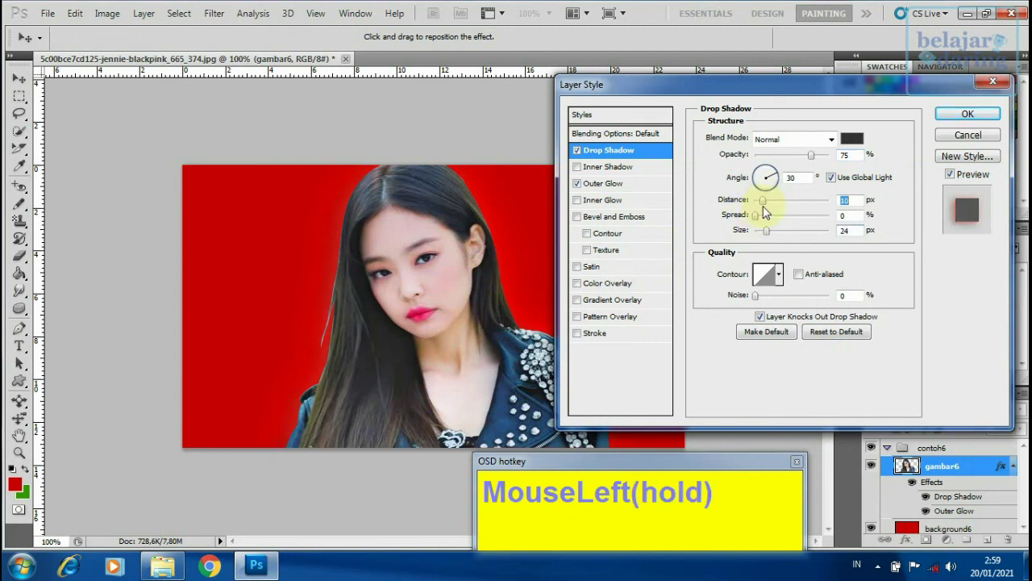
drag(771, 170, 767, 163)
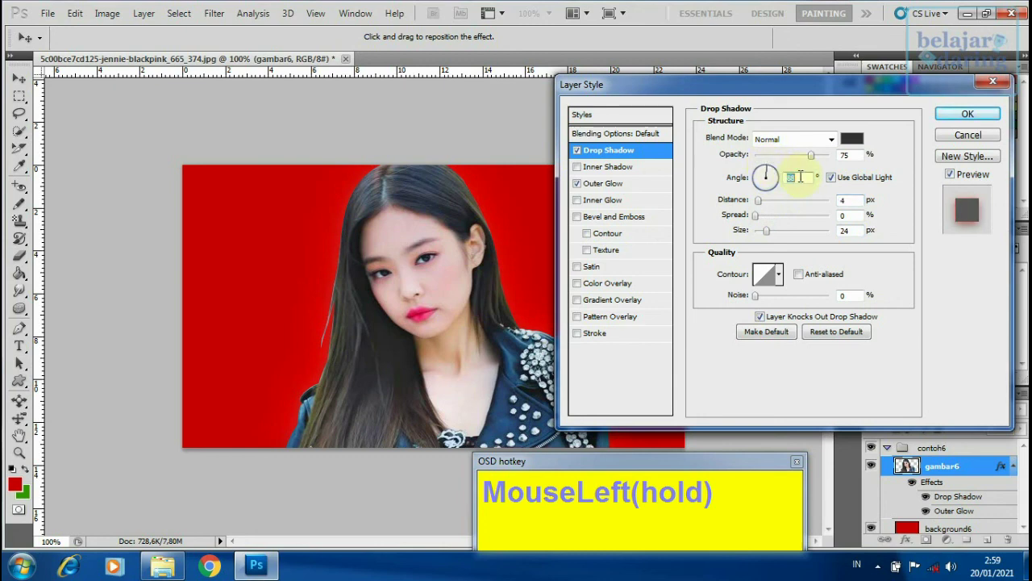
text(90)
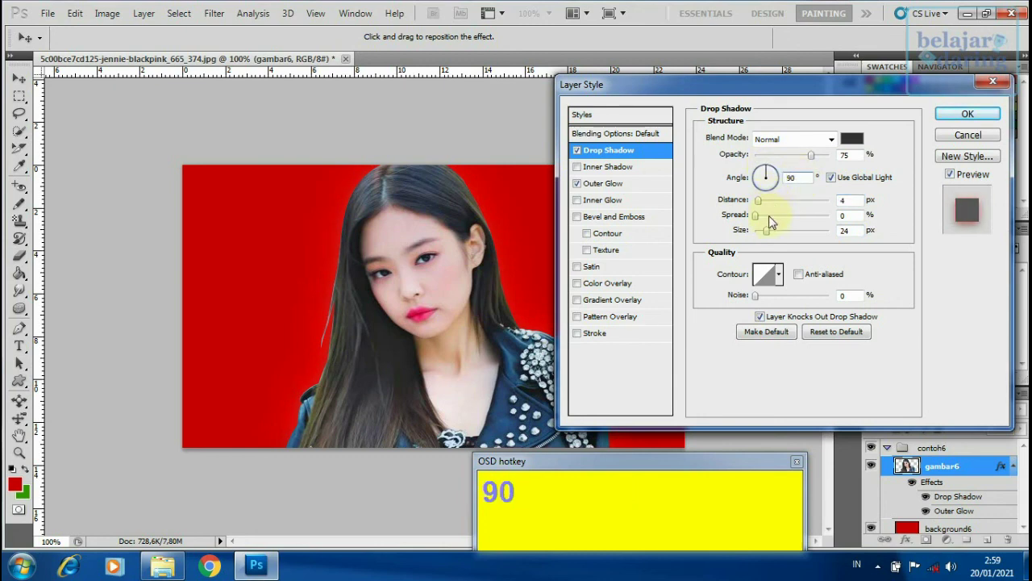
Set the drop shadow's distance to 7 px and size to 35 px, fine-tune its opacity, and apply the layer style
click(760, 200)
drag(757, 203, 760, 209)
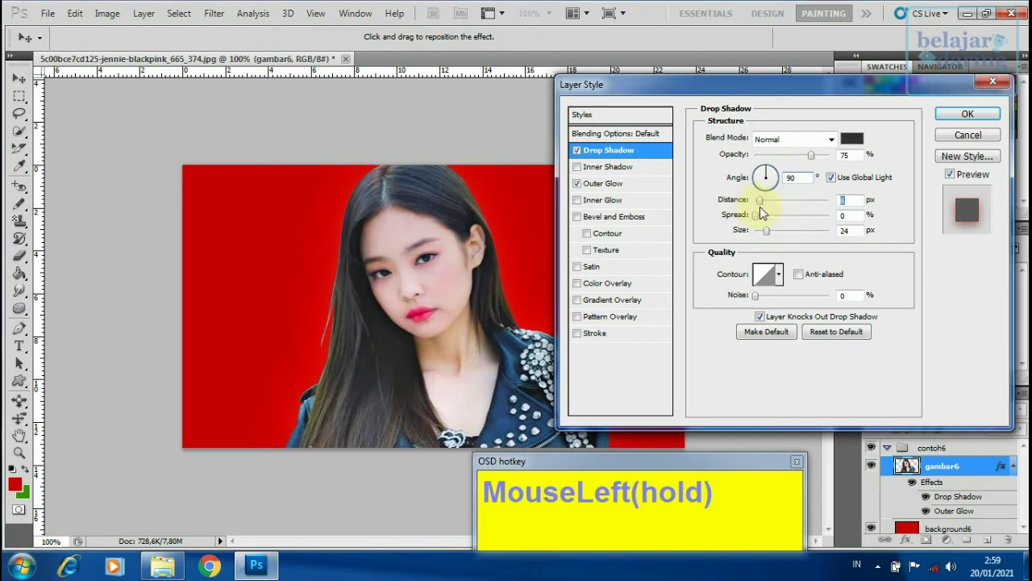
drag(760, 207, 770, 231)
drag(812, 154, 811, 157)
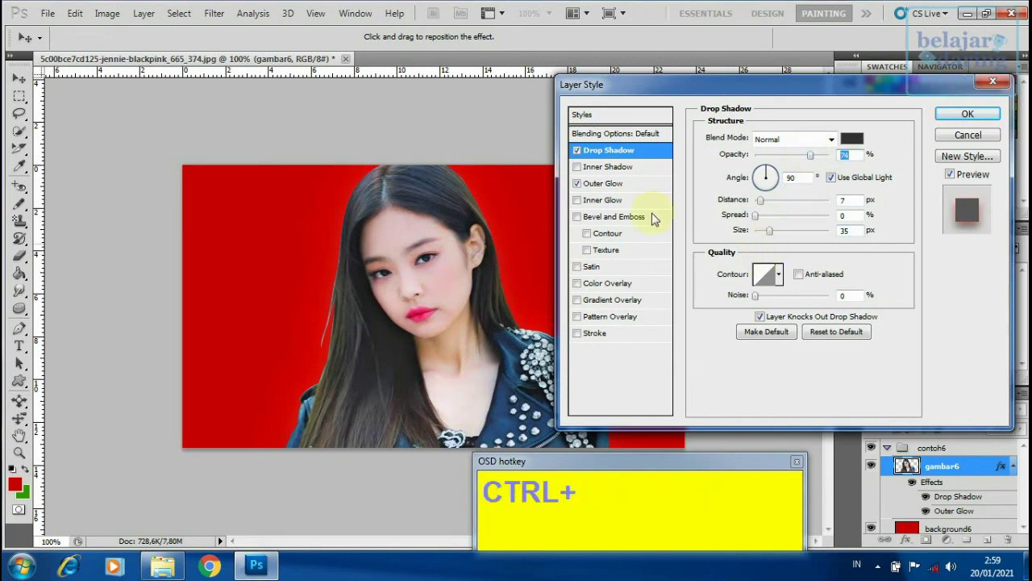
click(964, 118)
ctrl+click(503, 208)
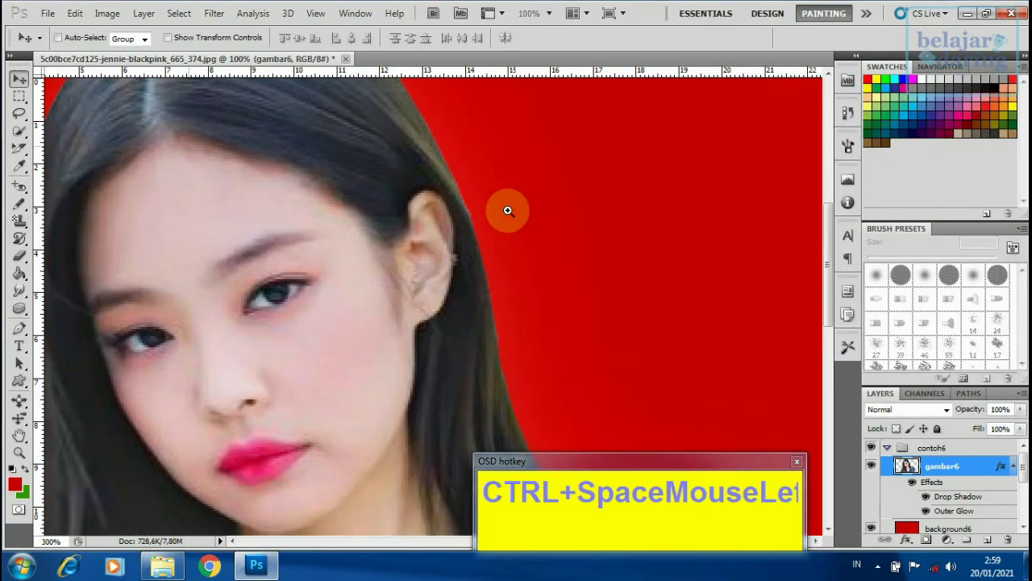
ctrl+alt+click(508, 210)
ctrl+alt+click(508, 210)
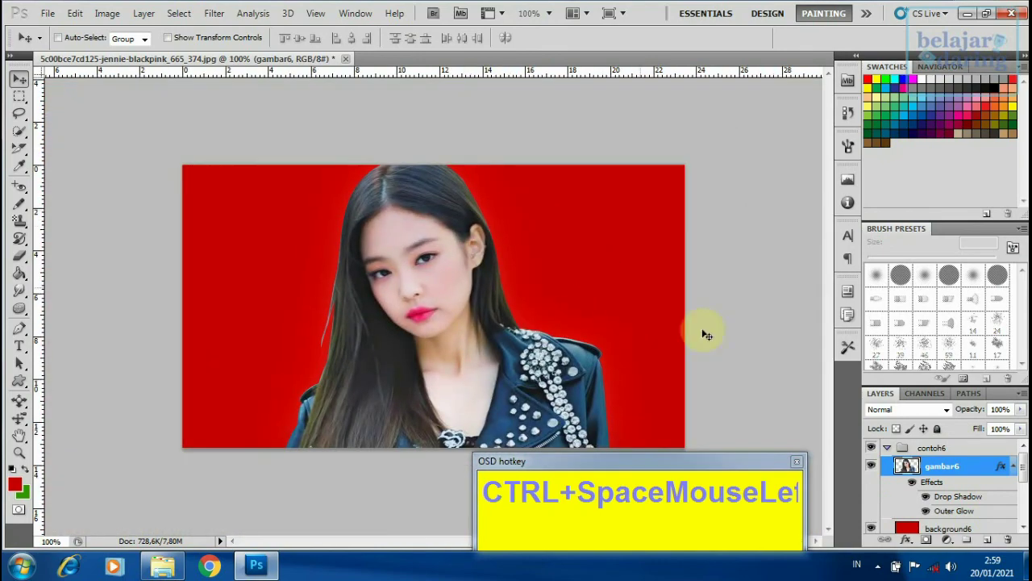
Try an Inner Shadow on gambar6 with Screen blend mode and the background red, then switch it off and close the layer style
click(1000, 468)
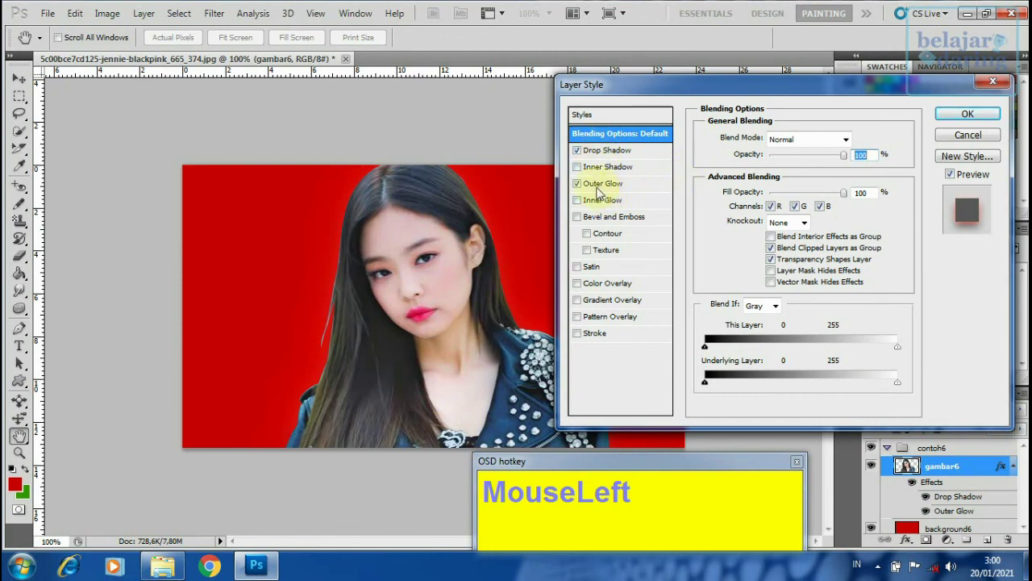
click(577, 167)
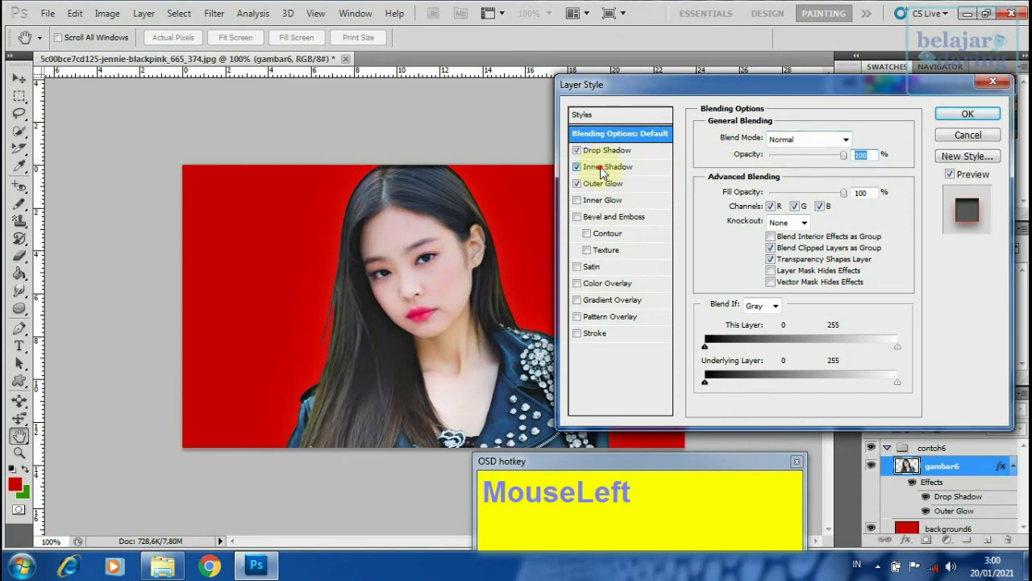
click(603, 167)
click(786, 141)
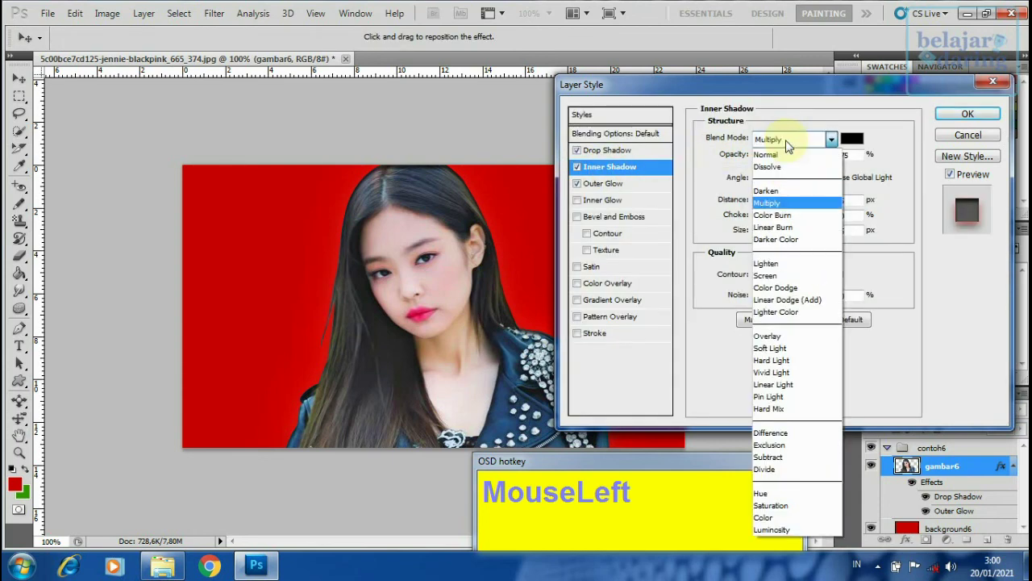
click(771, 276)
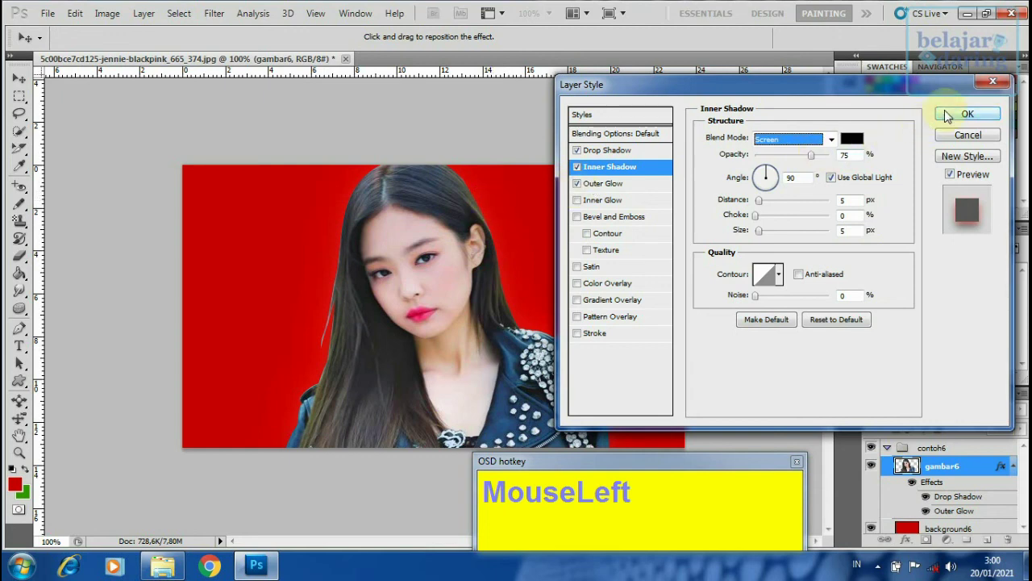
click(852, 140)
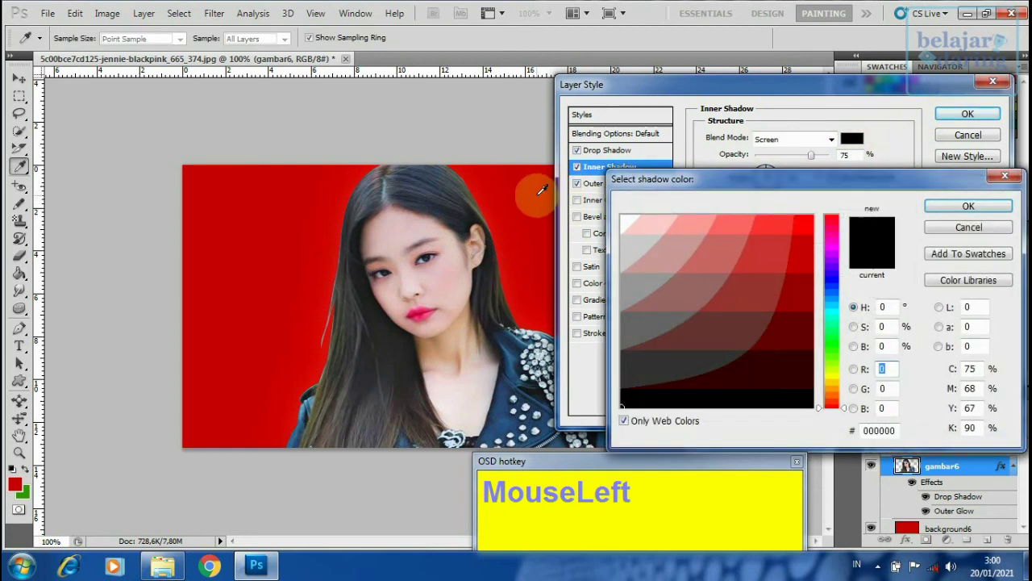
click(534, 194)
click(997, 213)
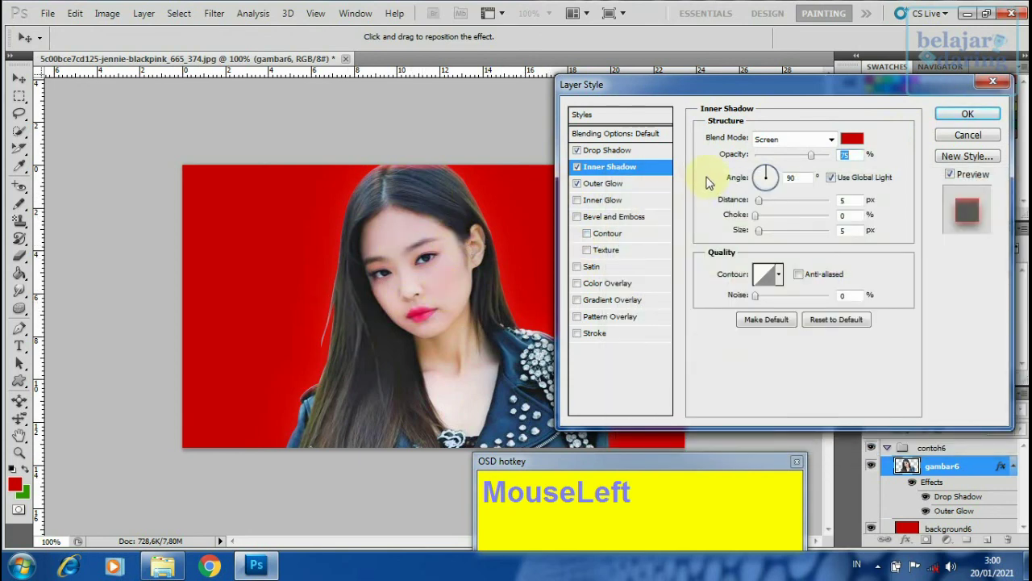
click(577, 167)
click(967, 114)
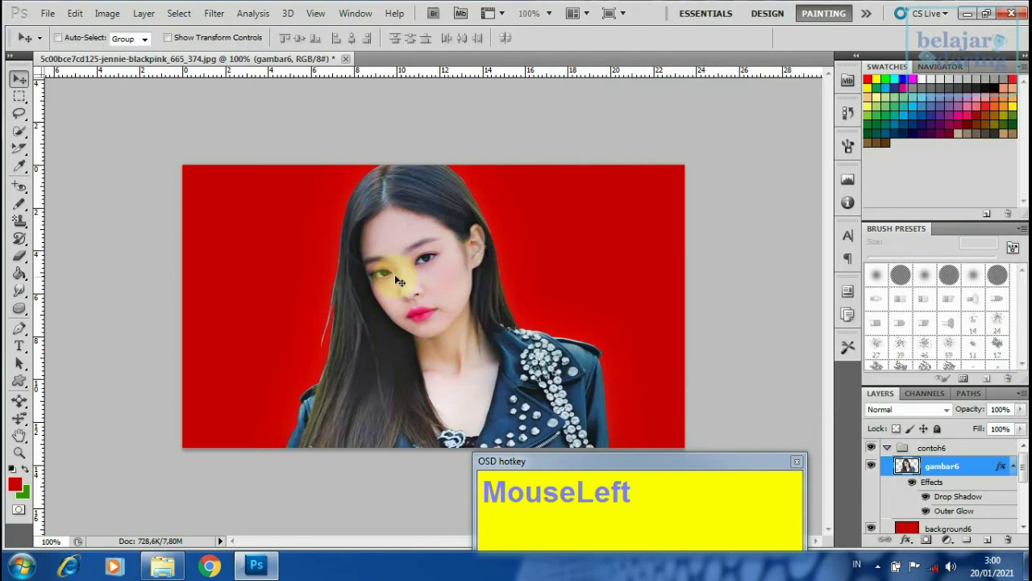
Examine the cut-out's hair edges against the red background up close on both sides of the face
ctrl+click(533, 196)
ctrl+click(534, 196)
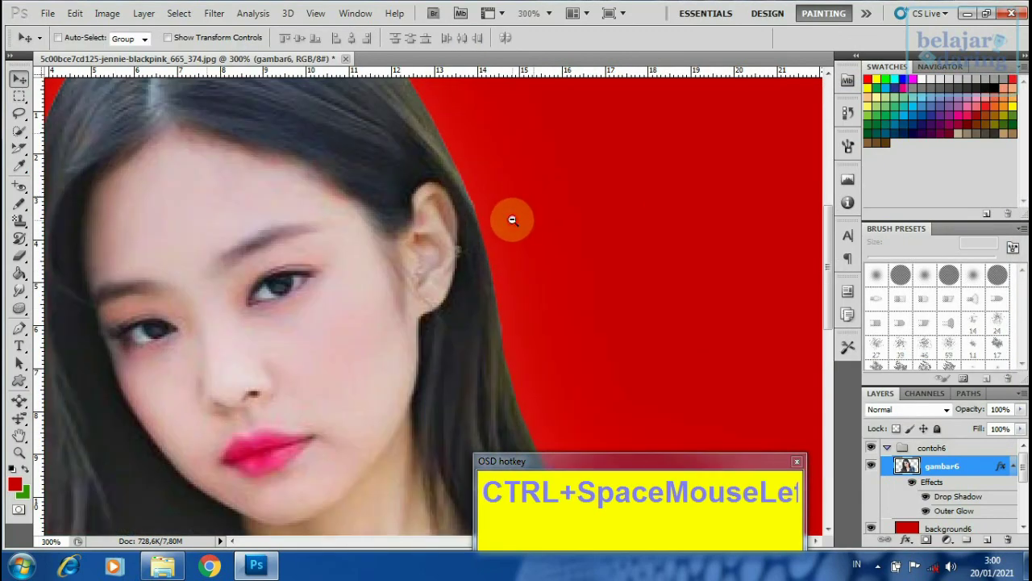
ctrl+alt+click(513, 220)
ctrl+alt+click(513, 220)
ctrl+alt+click(513, 220)
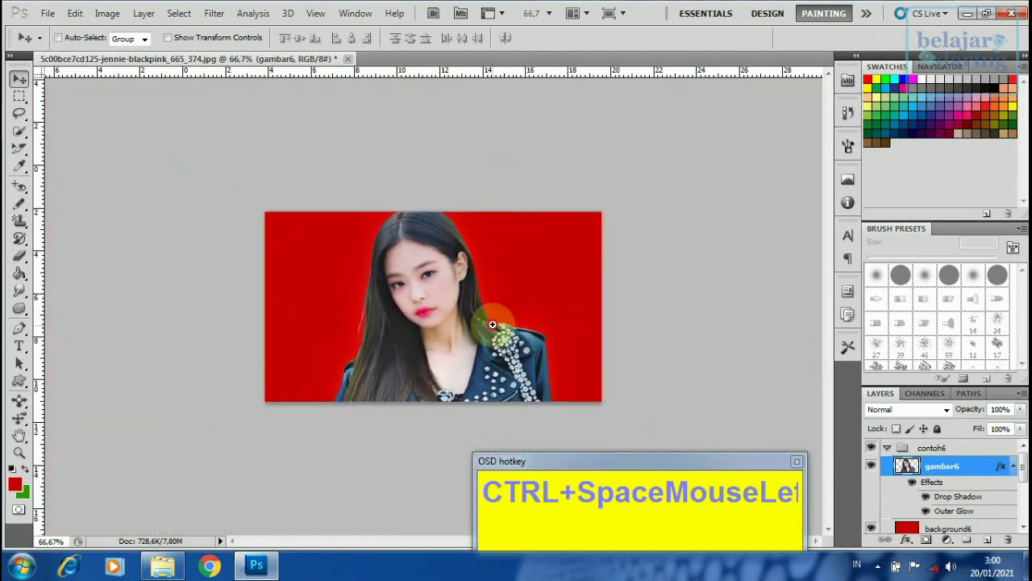
ctrl+click(491, 324)
ctrl+click(492, 324)
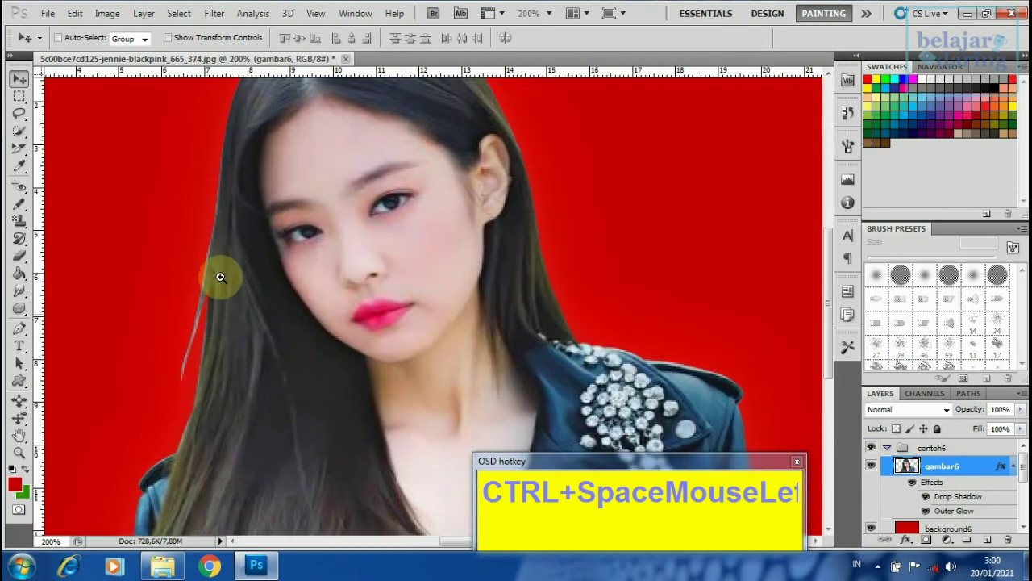
ctrl+click(172, 347)
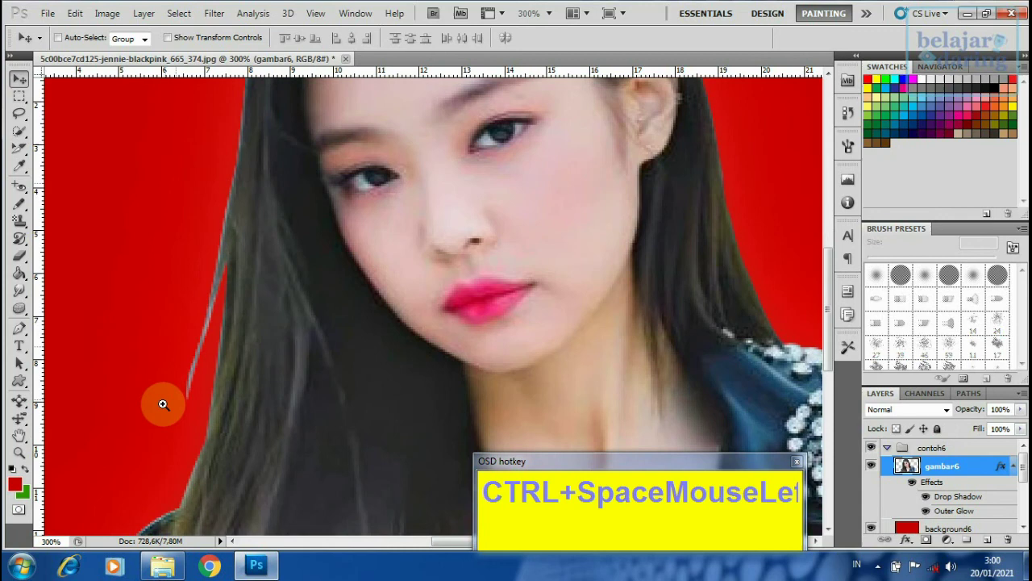
ctrl+click(179, 364)
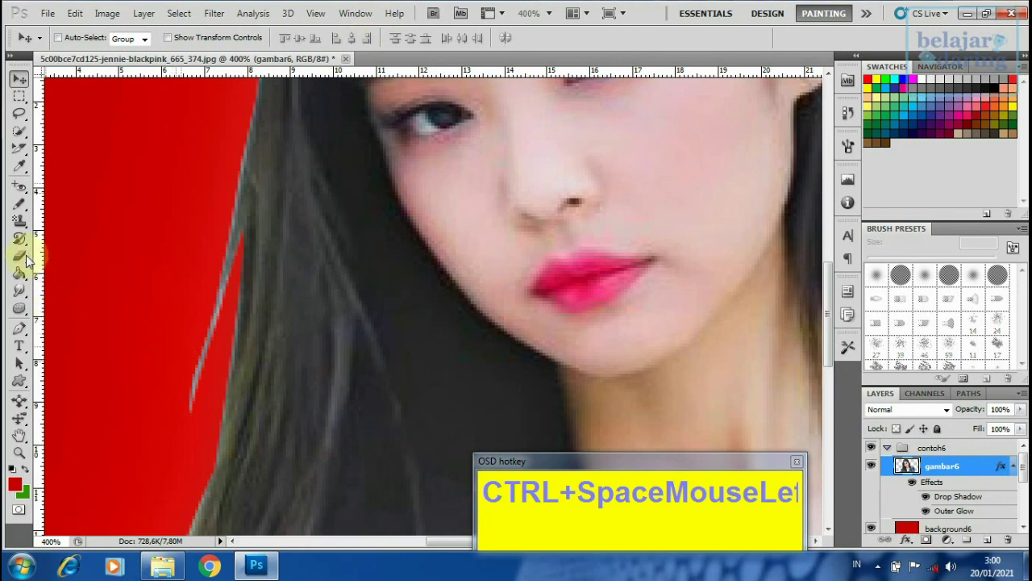
Erase the stray hair strand outside the long hair on gambar6 with a 13 px soft Eraser, undoing the extra stroke along the edge
drag(20, 255, 67, 243)
click(67, 255)
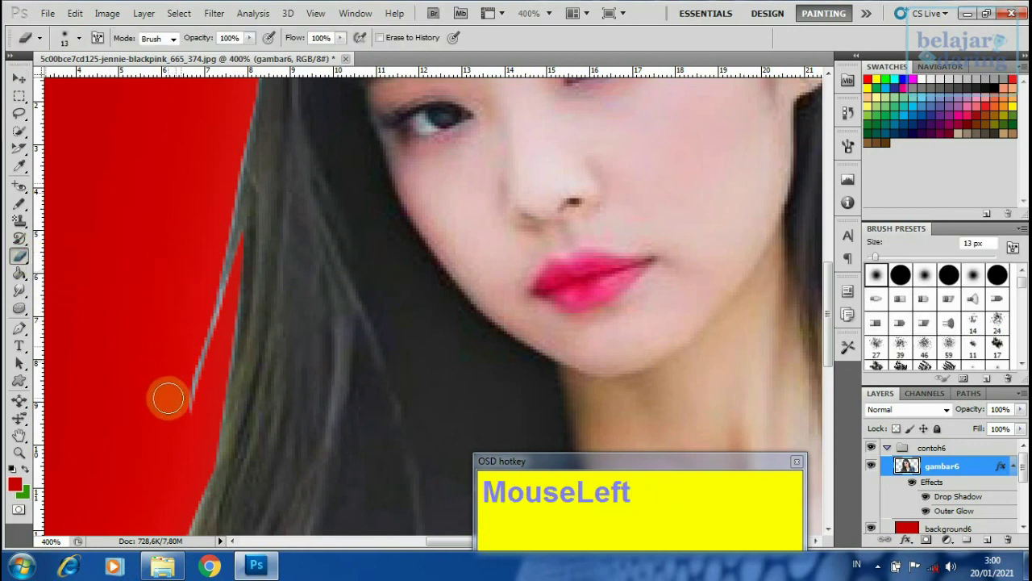
mouse_move(198, 337)
mouse_down()
mouse_move(207, 302)
mouse_move(171, 416)
mouse_move(210, 301)
mouse_move(209, 145)
mouse_up()
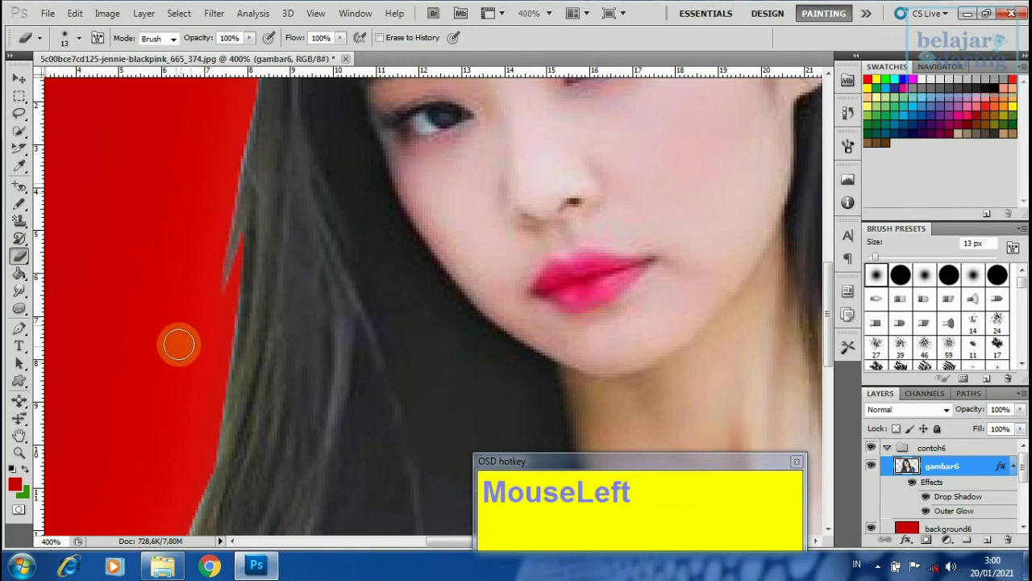
mouse_move(210, 428)
mouse_down()
mouse_move(225, 380)
mouse_move(223, 357)
mouse_move(218, 388)
mouse_move(210, 381)
mouse_move(216, 353)
mouse_up()
key(ctrl+z)
key(ctrl+space)
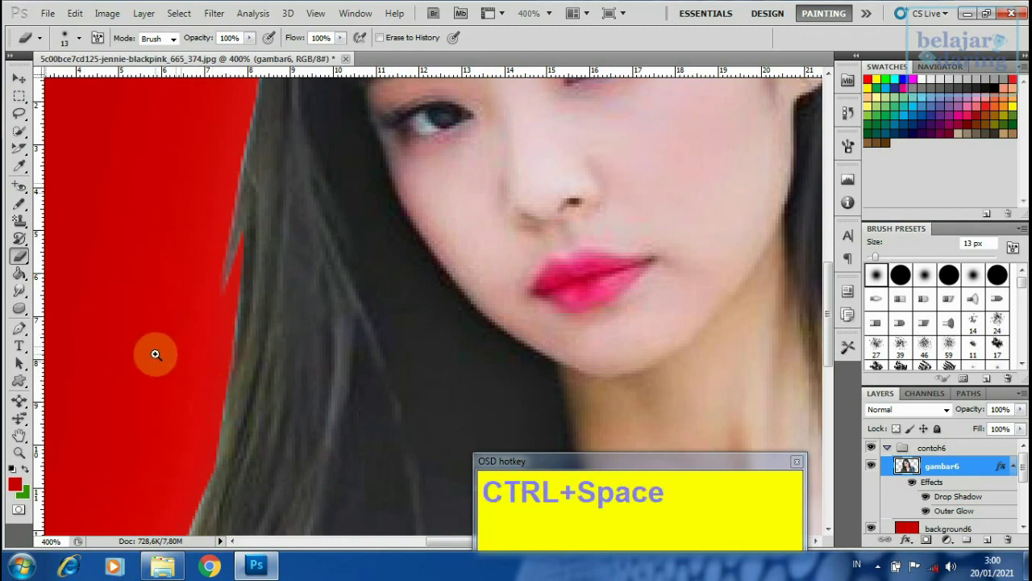
click(154, 352)
ctrl+alt+click(163, 352)
ctrl+alt+click(164, 352)
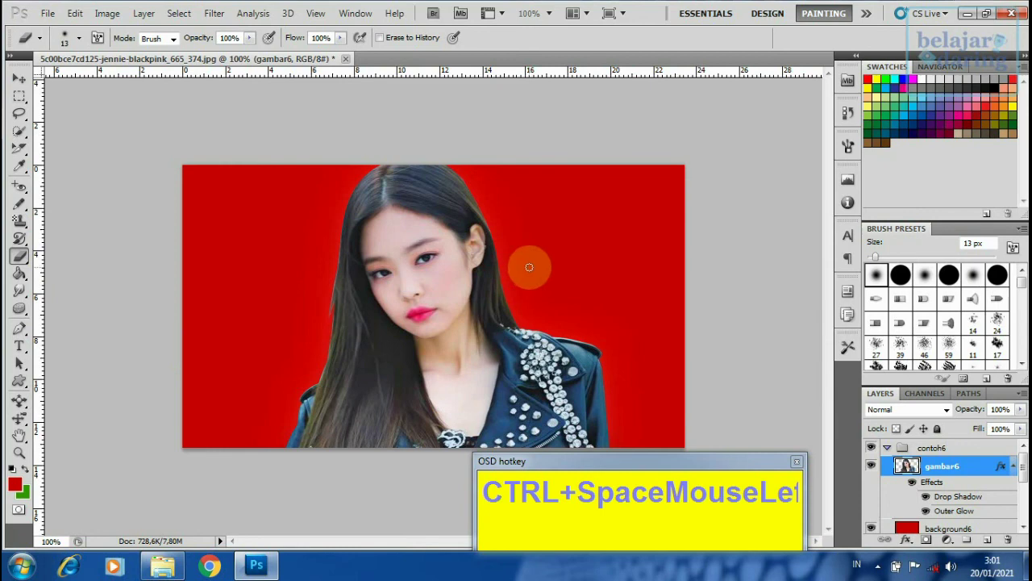
Switch to the Move tool, collapse the contoh6 group, and toggle its visibility off and on again
click(20, 79)
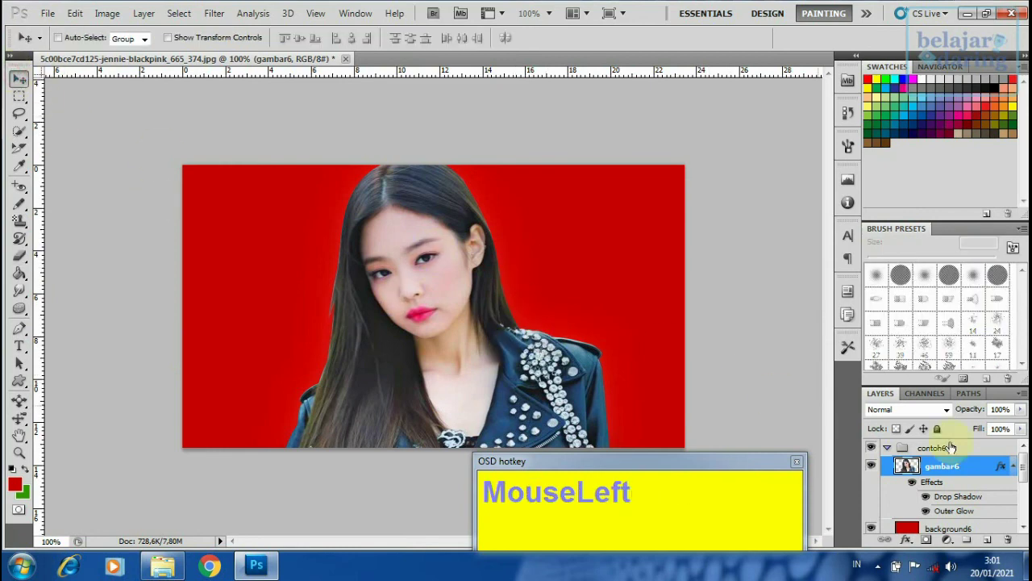
click(886, 448)
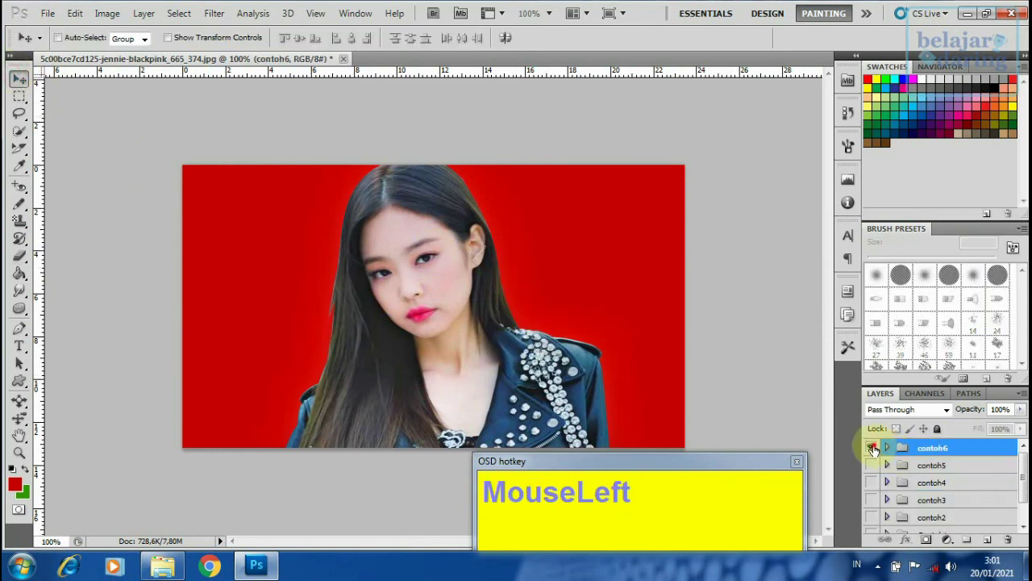
click(871, 447)
click(871, 447)
drag(759, 458, 774, 438)
click(611, 416)
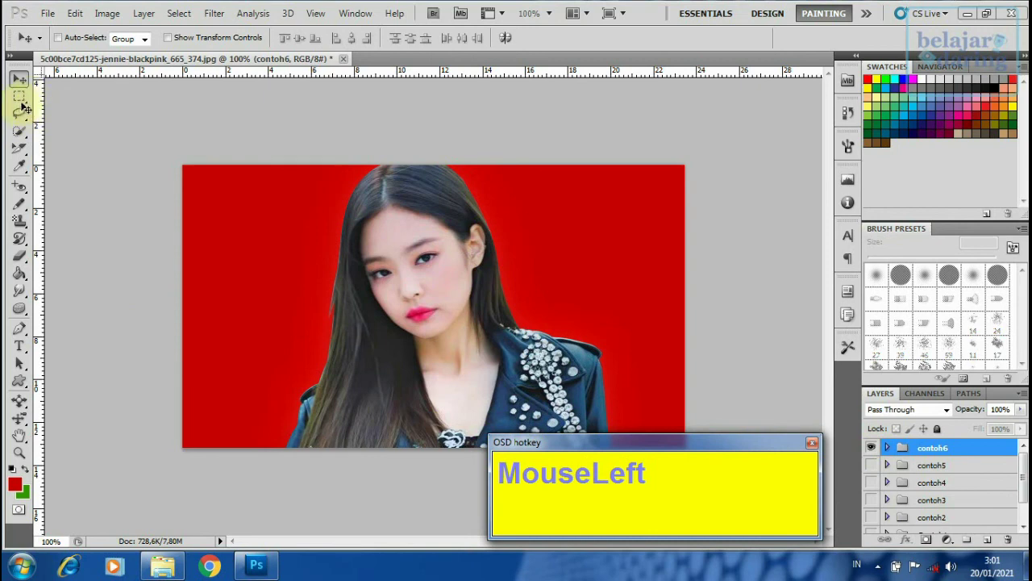
click(254, 368)
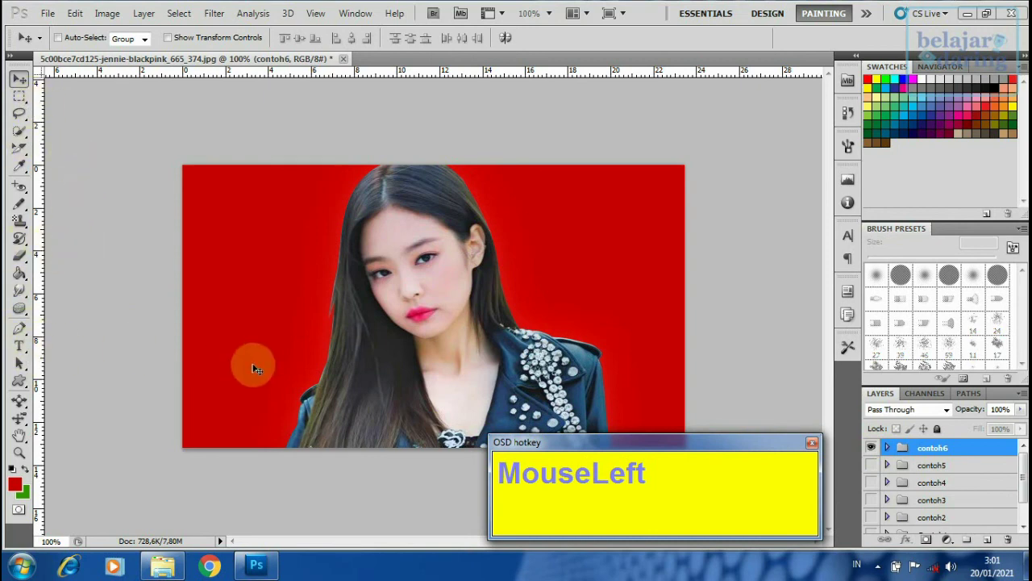